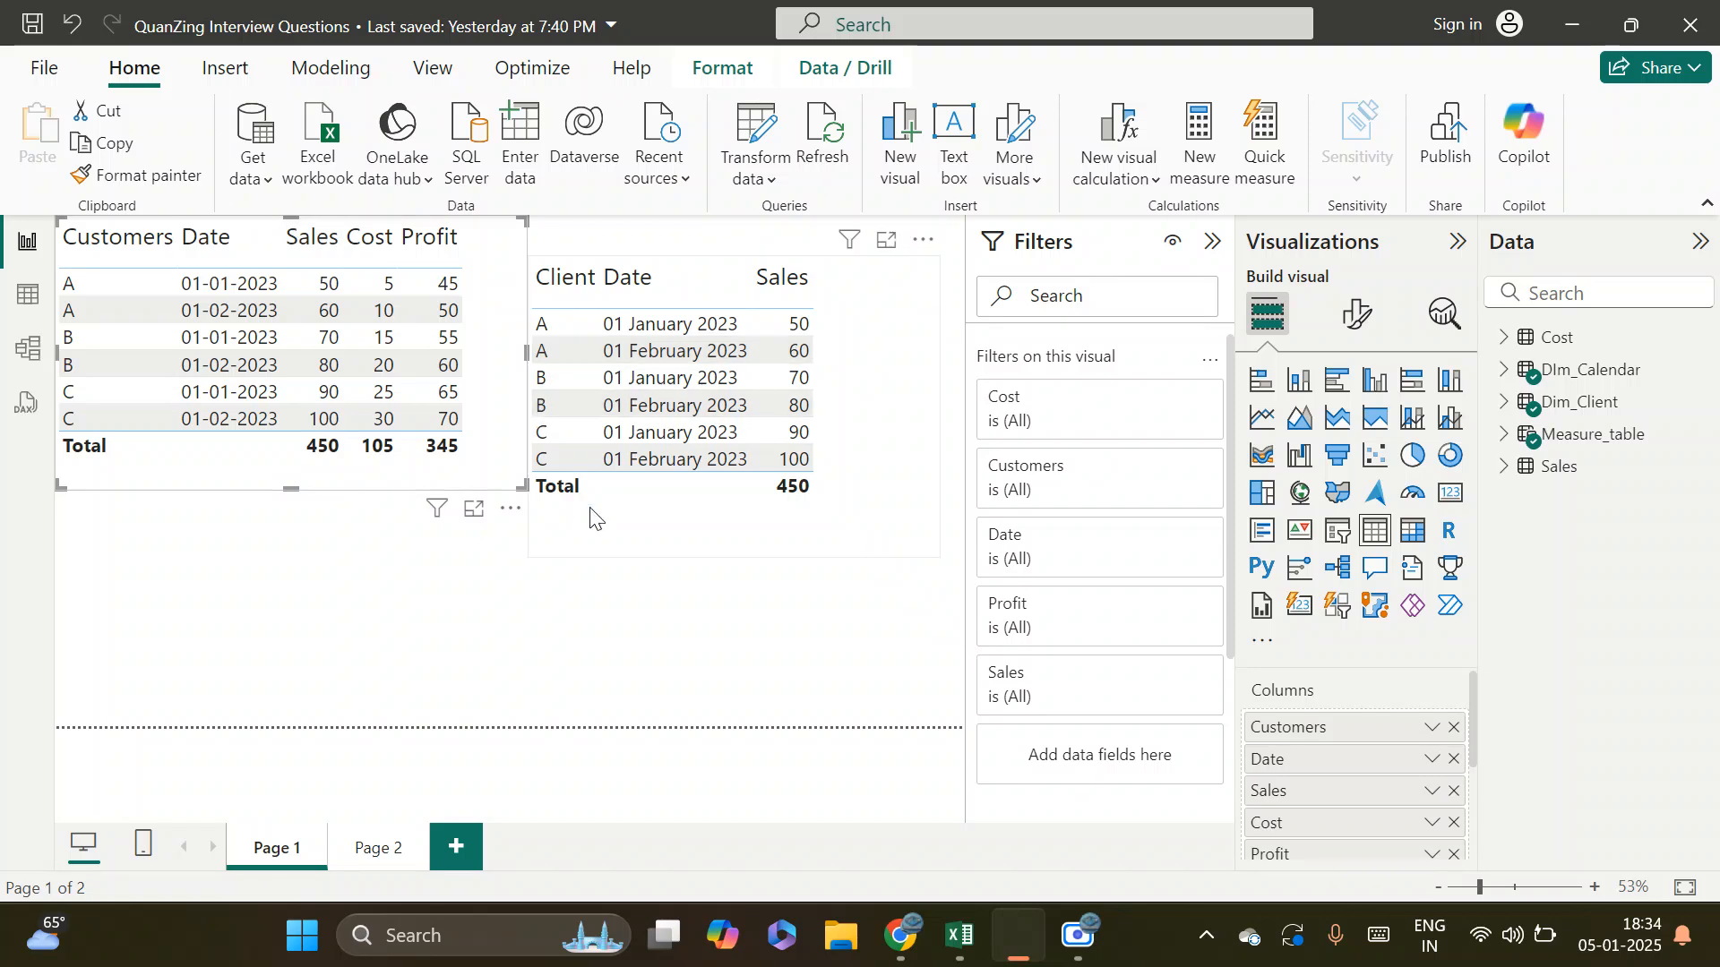
Spread the two table visuals apart on Page 1, shifting the Client table right and the Customers table lower on the canvas
drag(846, 548, 871, 544)
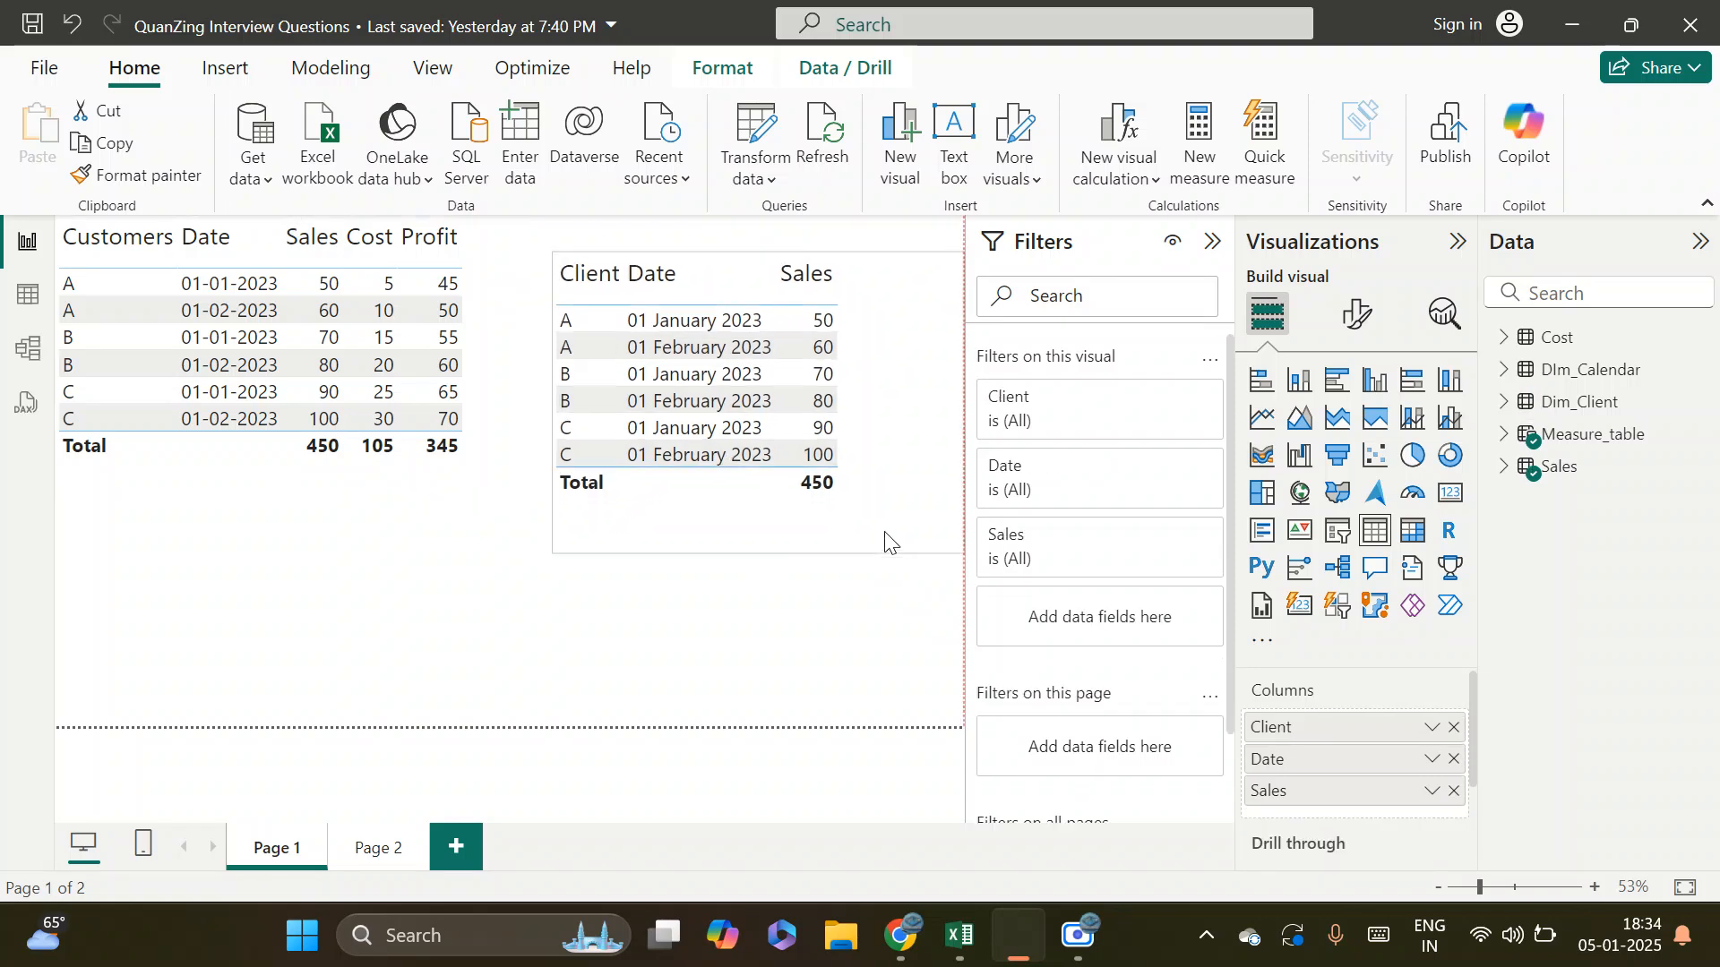
drag(326, 484, 356, 581)
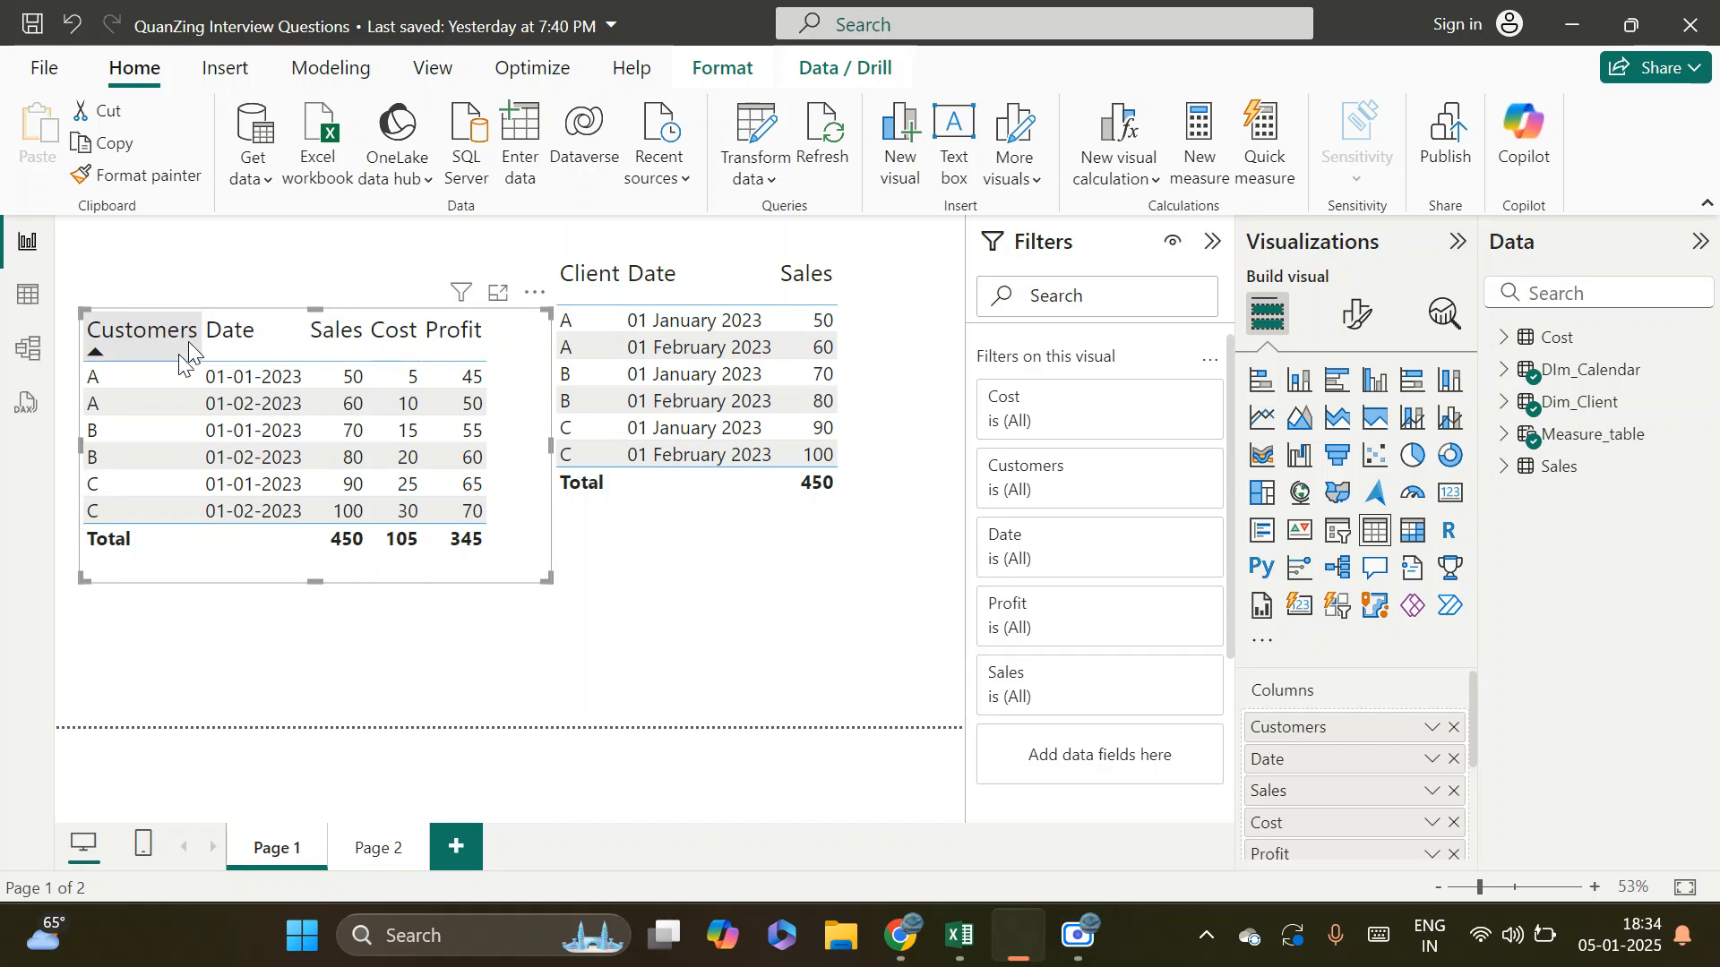
drag(514, 574, 518, 660)
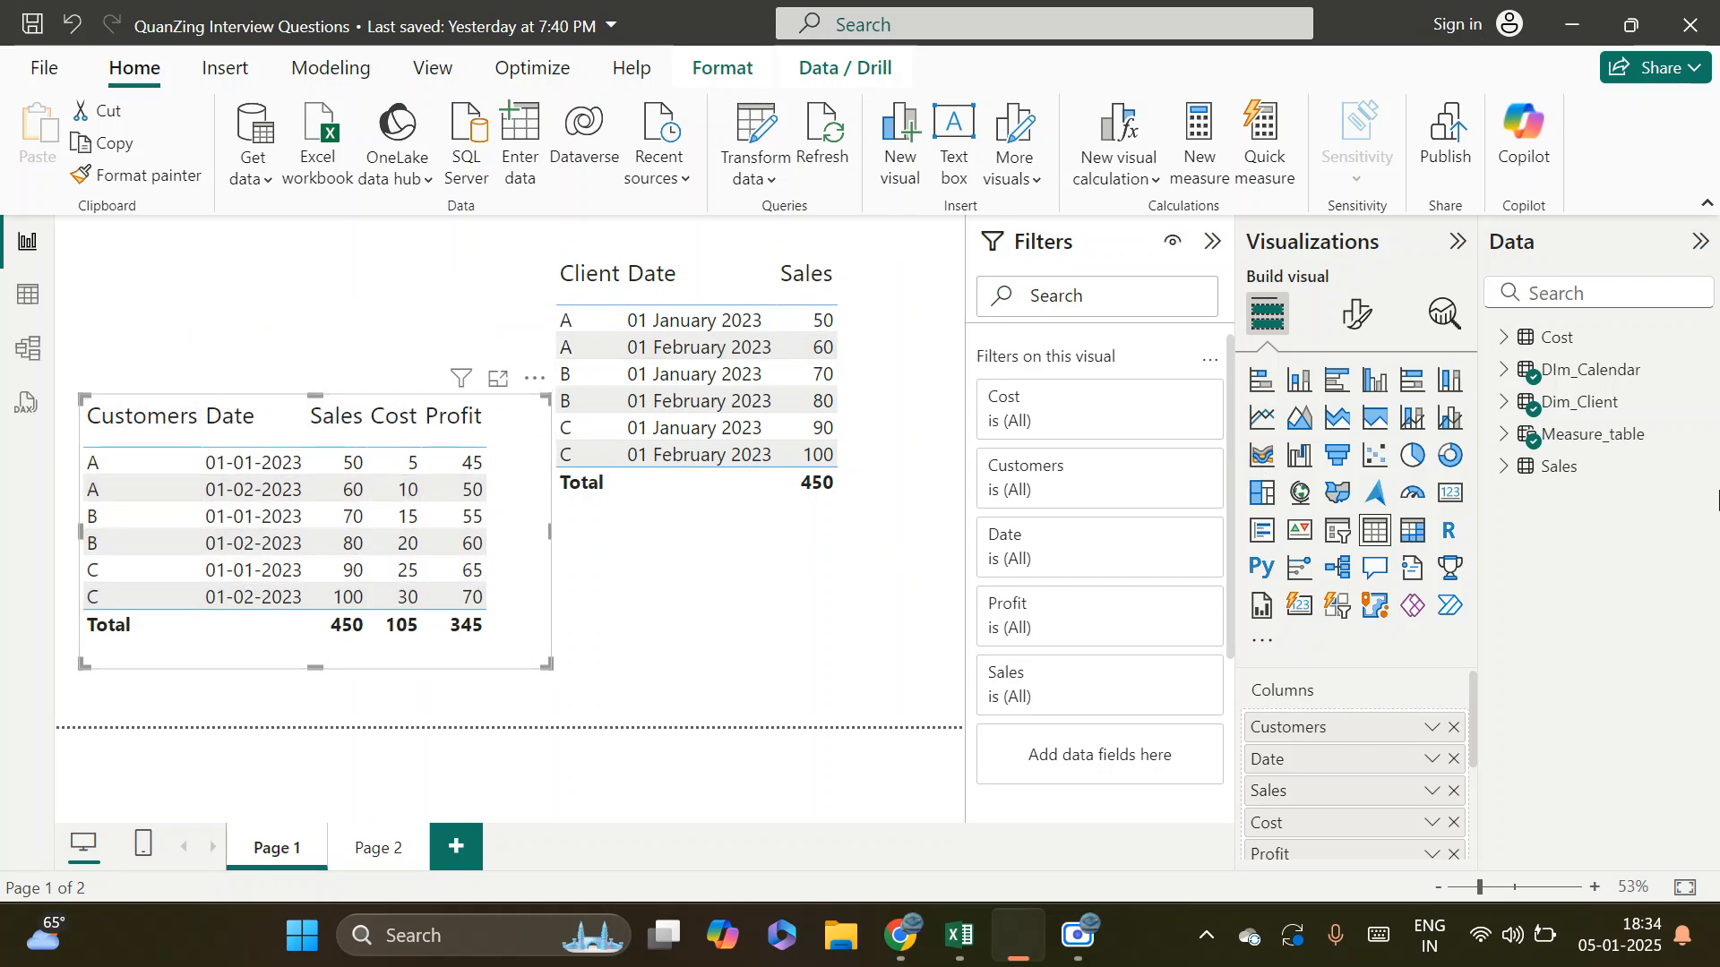
Open the model view and move the Dim_Client and Cost tables farther left in the diagram
click(24, 363)
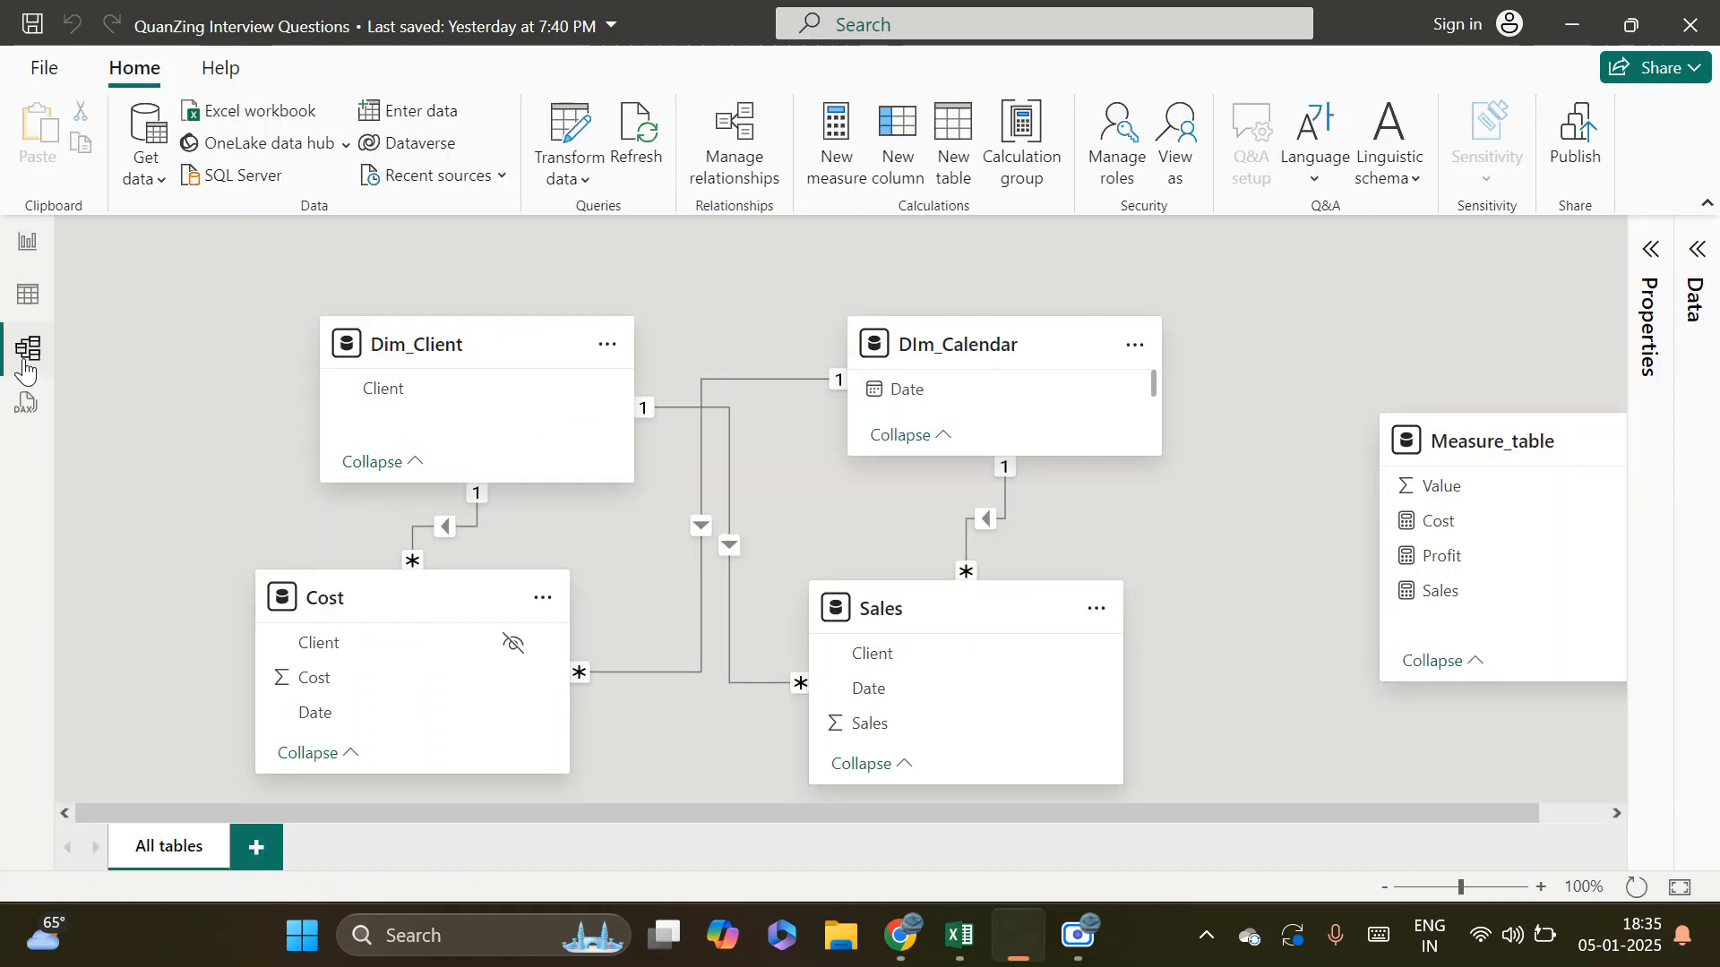
click(454, 340)
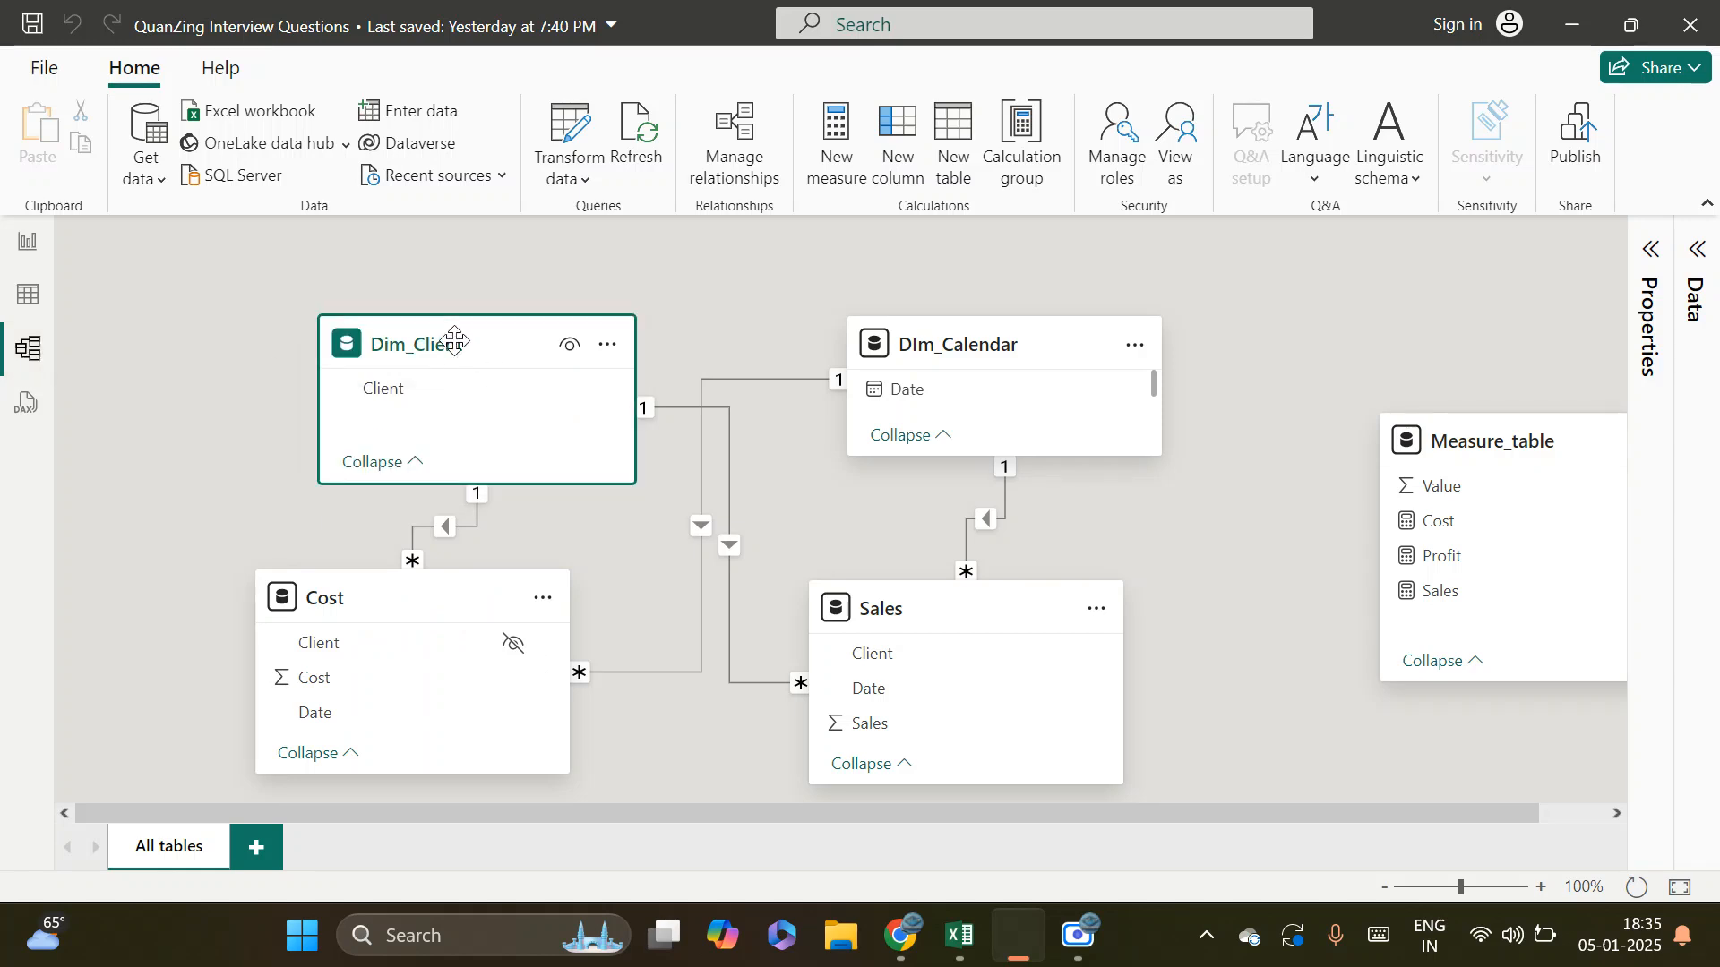
click(997, 343)
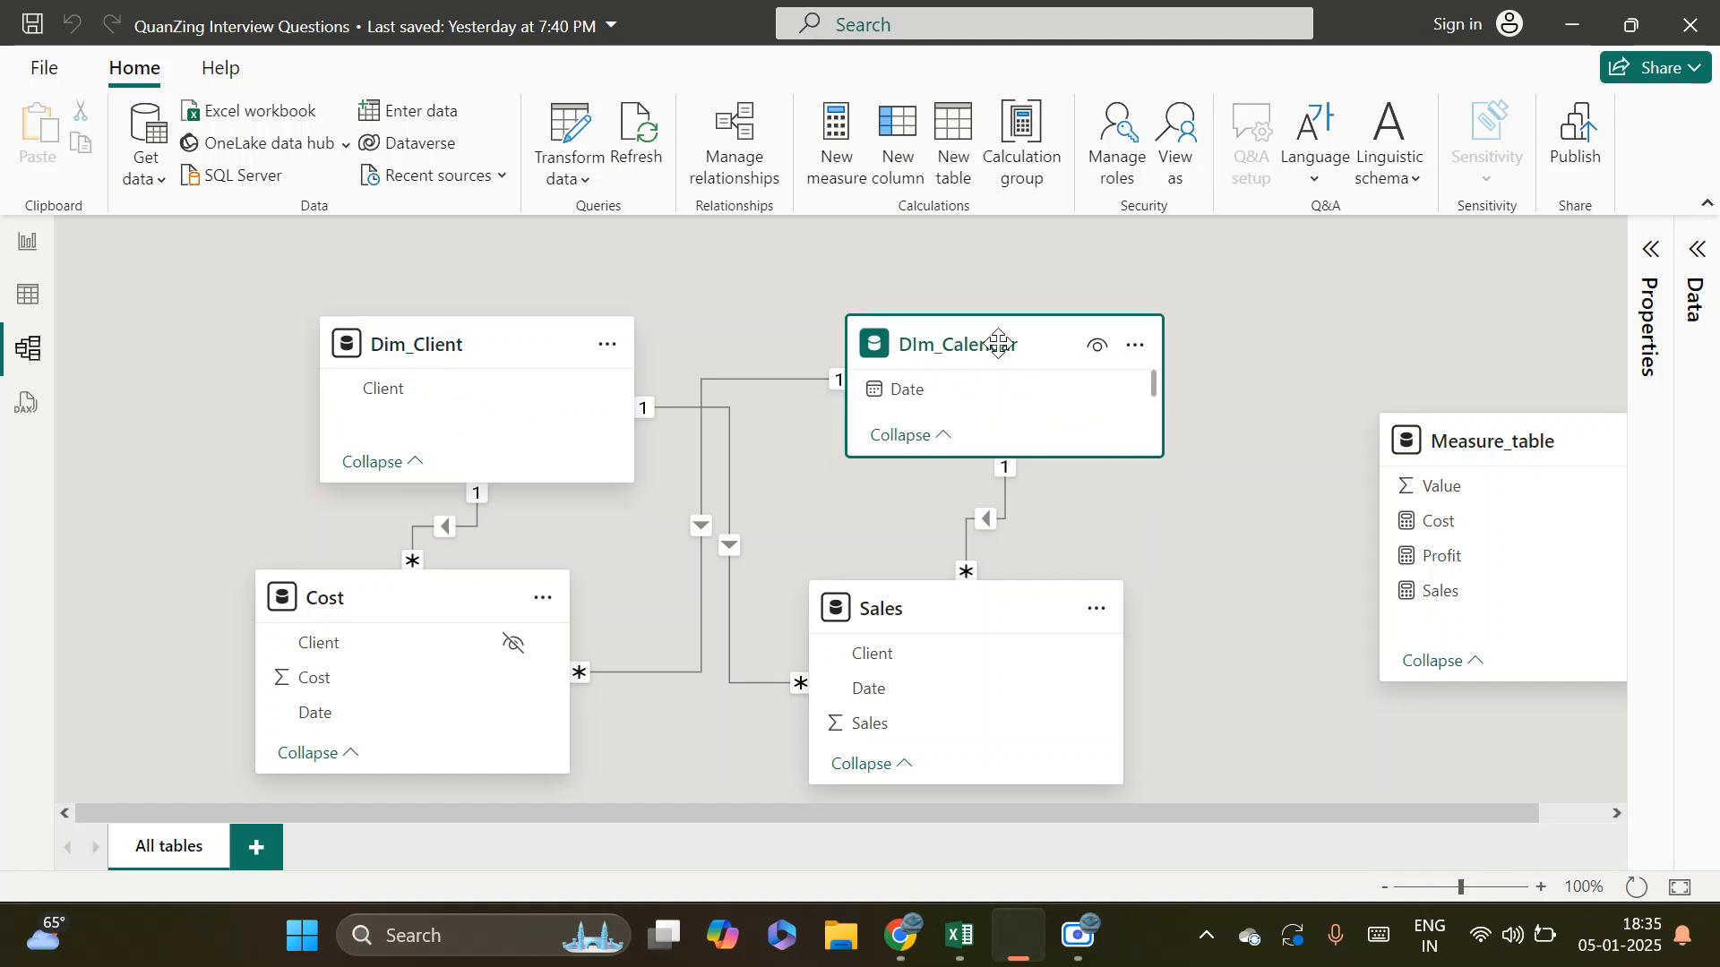
click(349, 614)
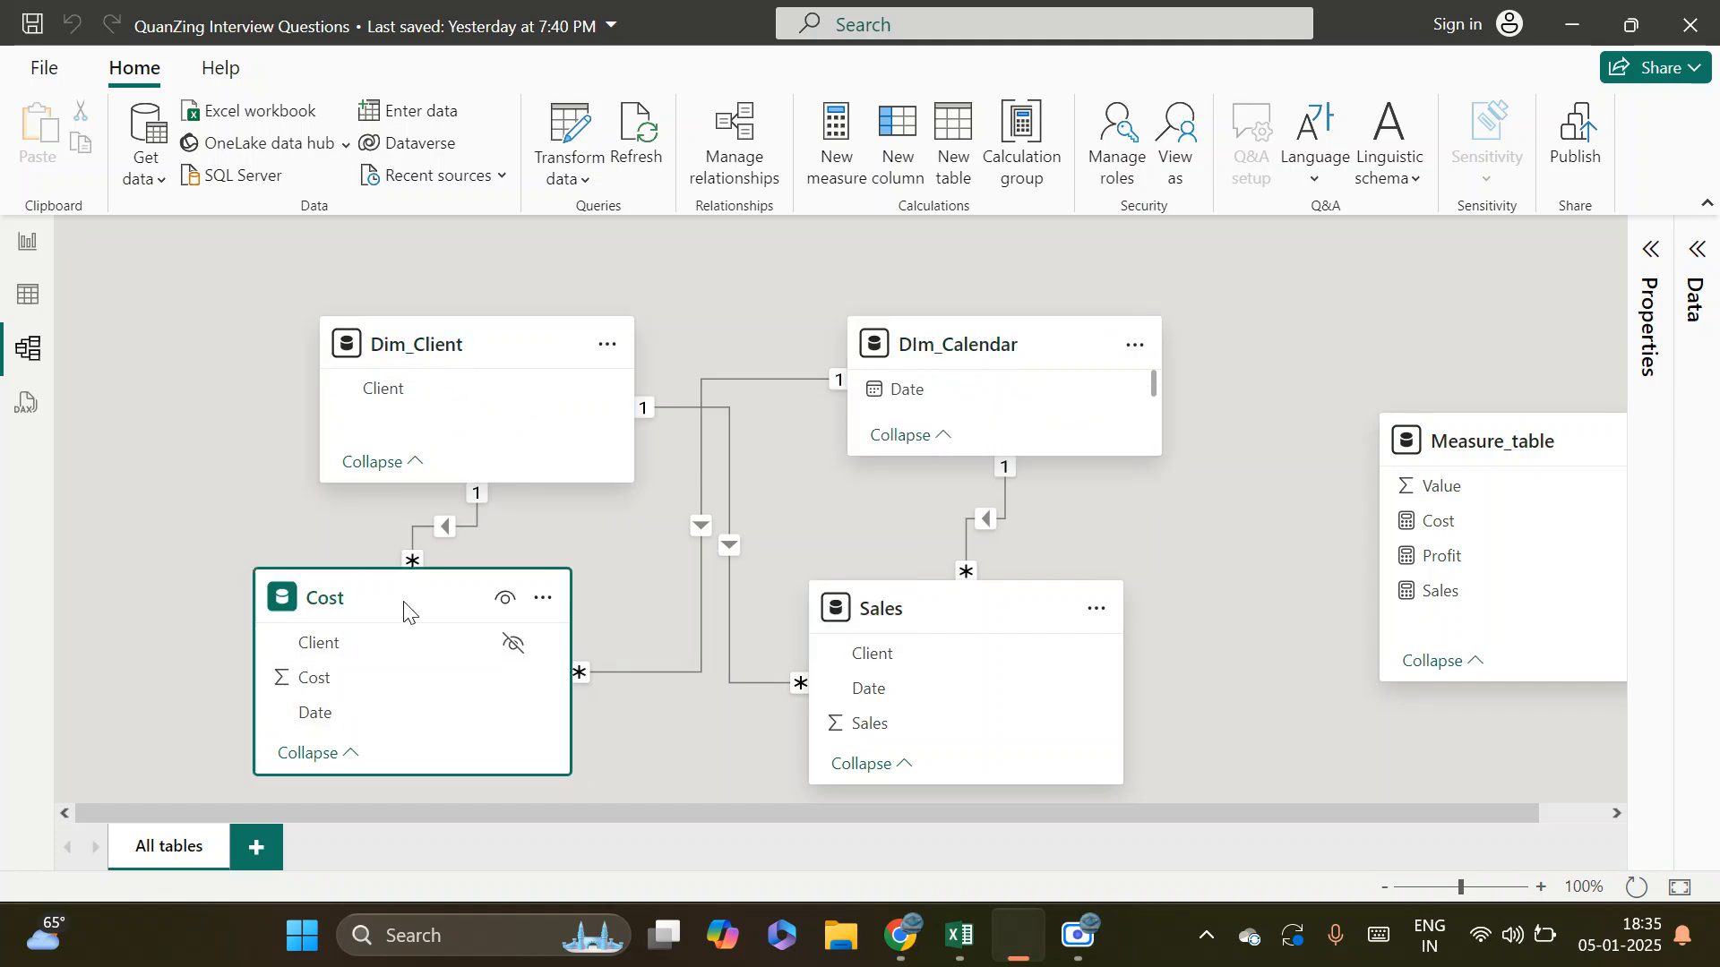
click(1010, 613)
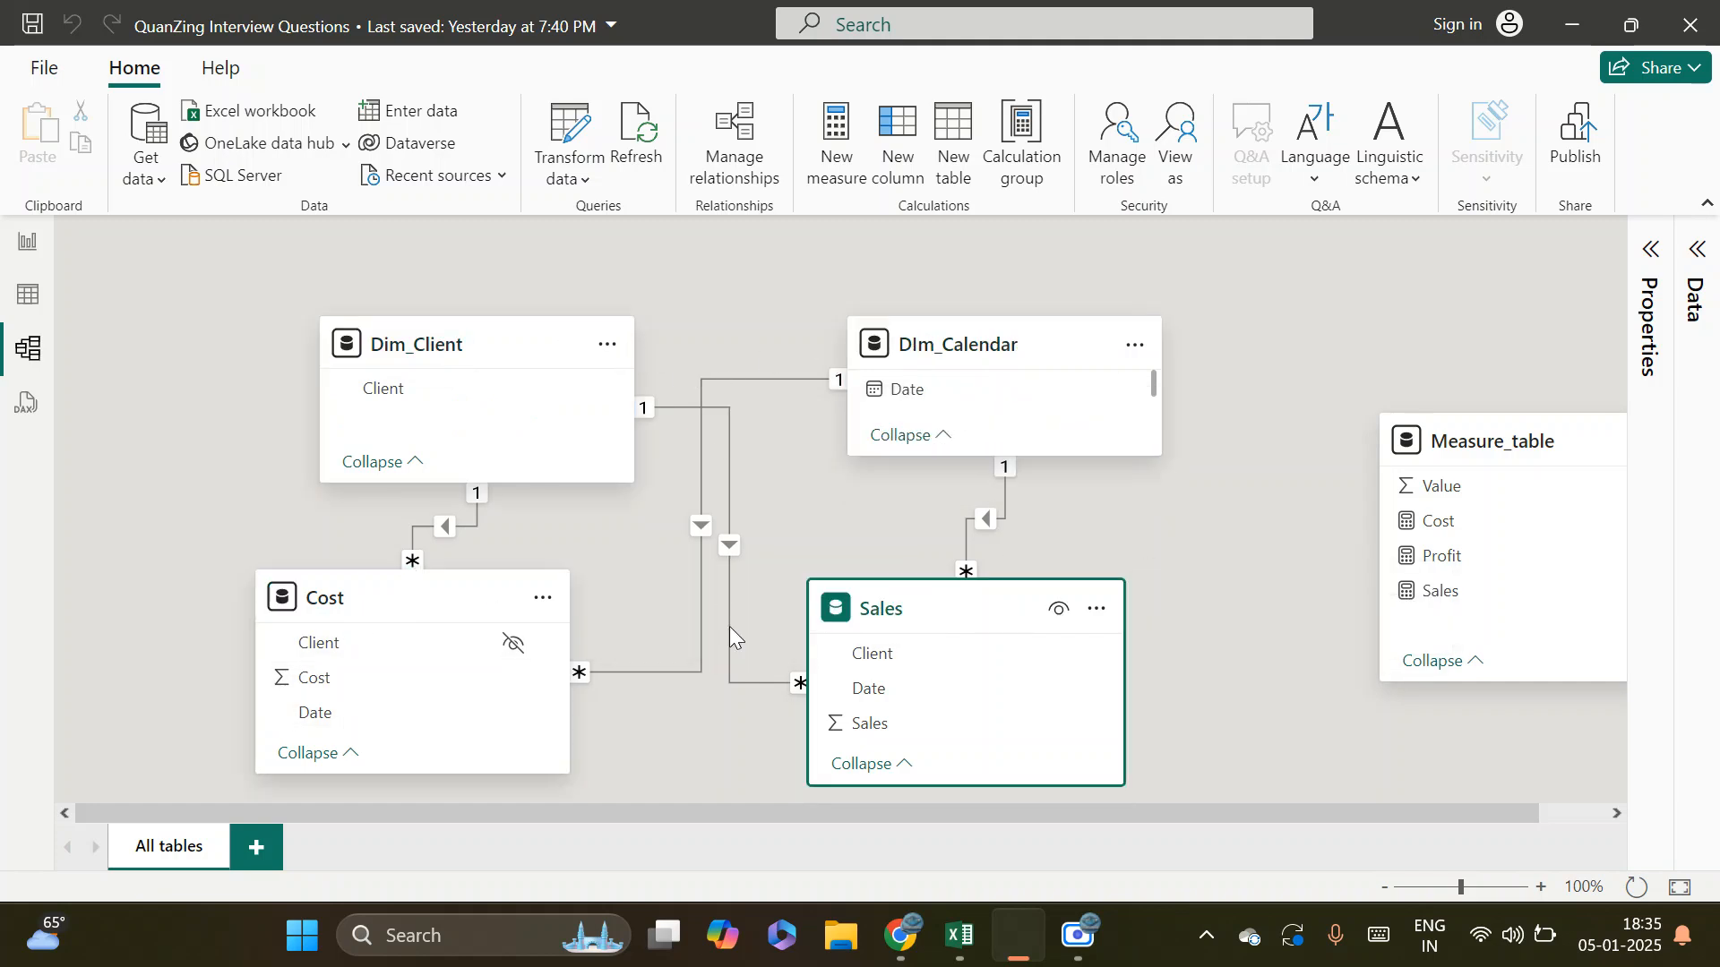
drag(446, 341, 303, 339)
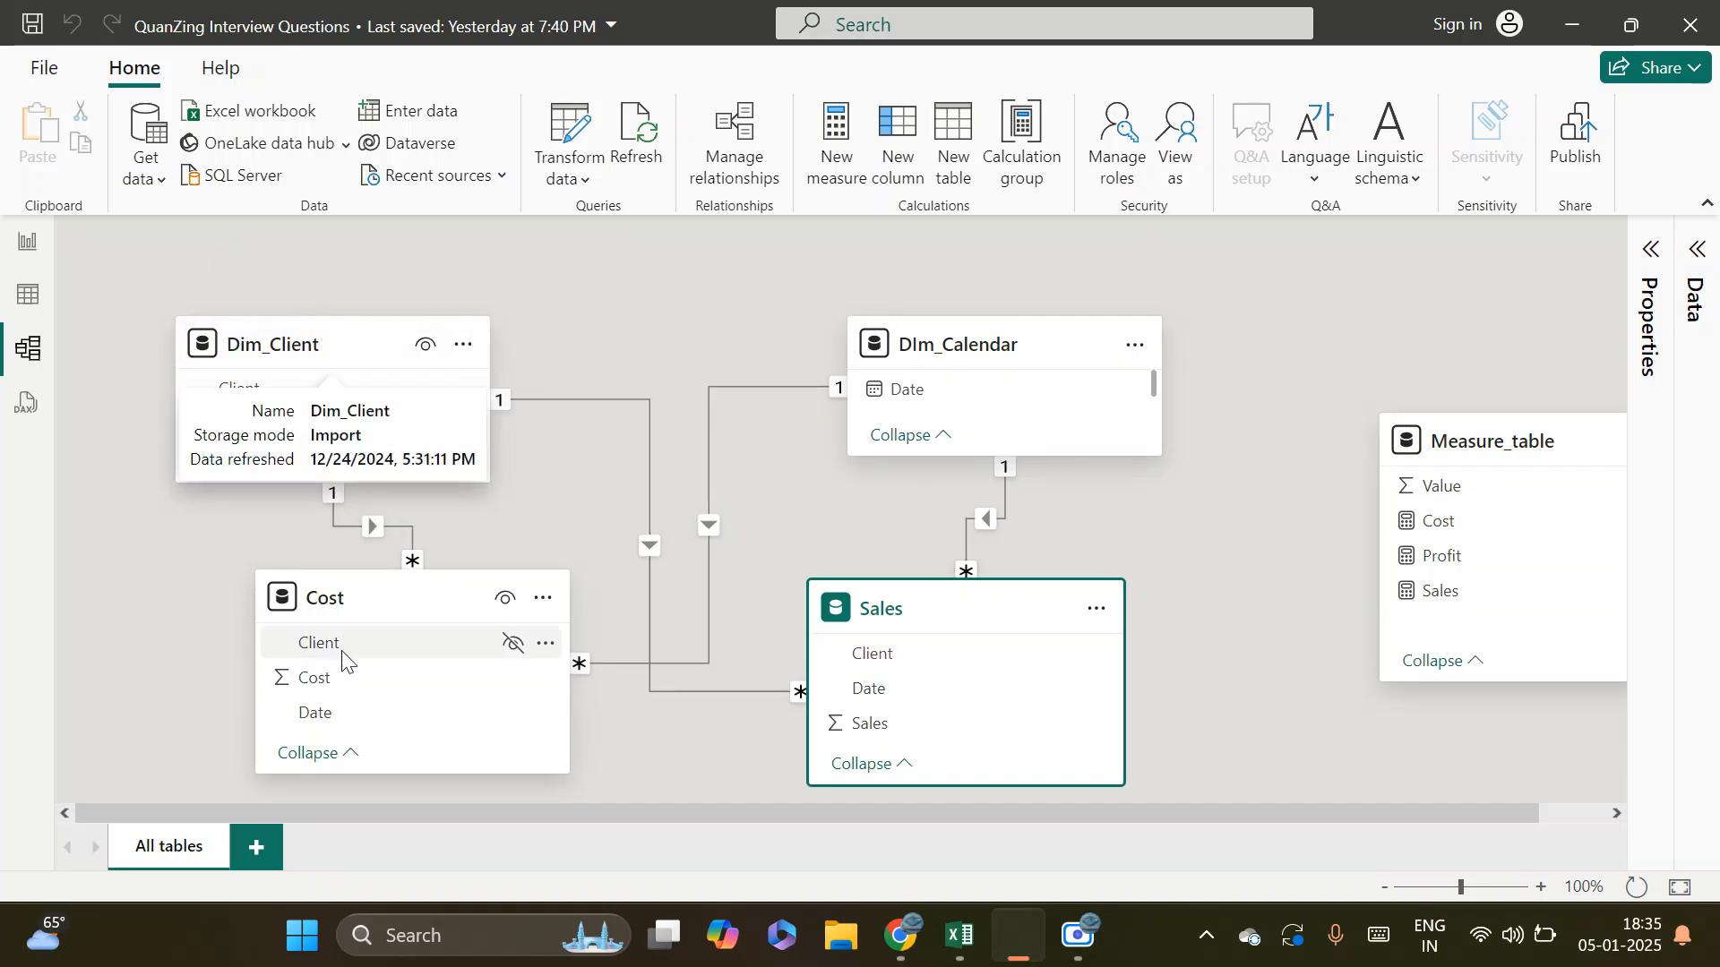
drag(323, 584, 224, 602)
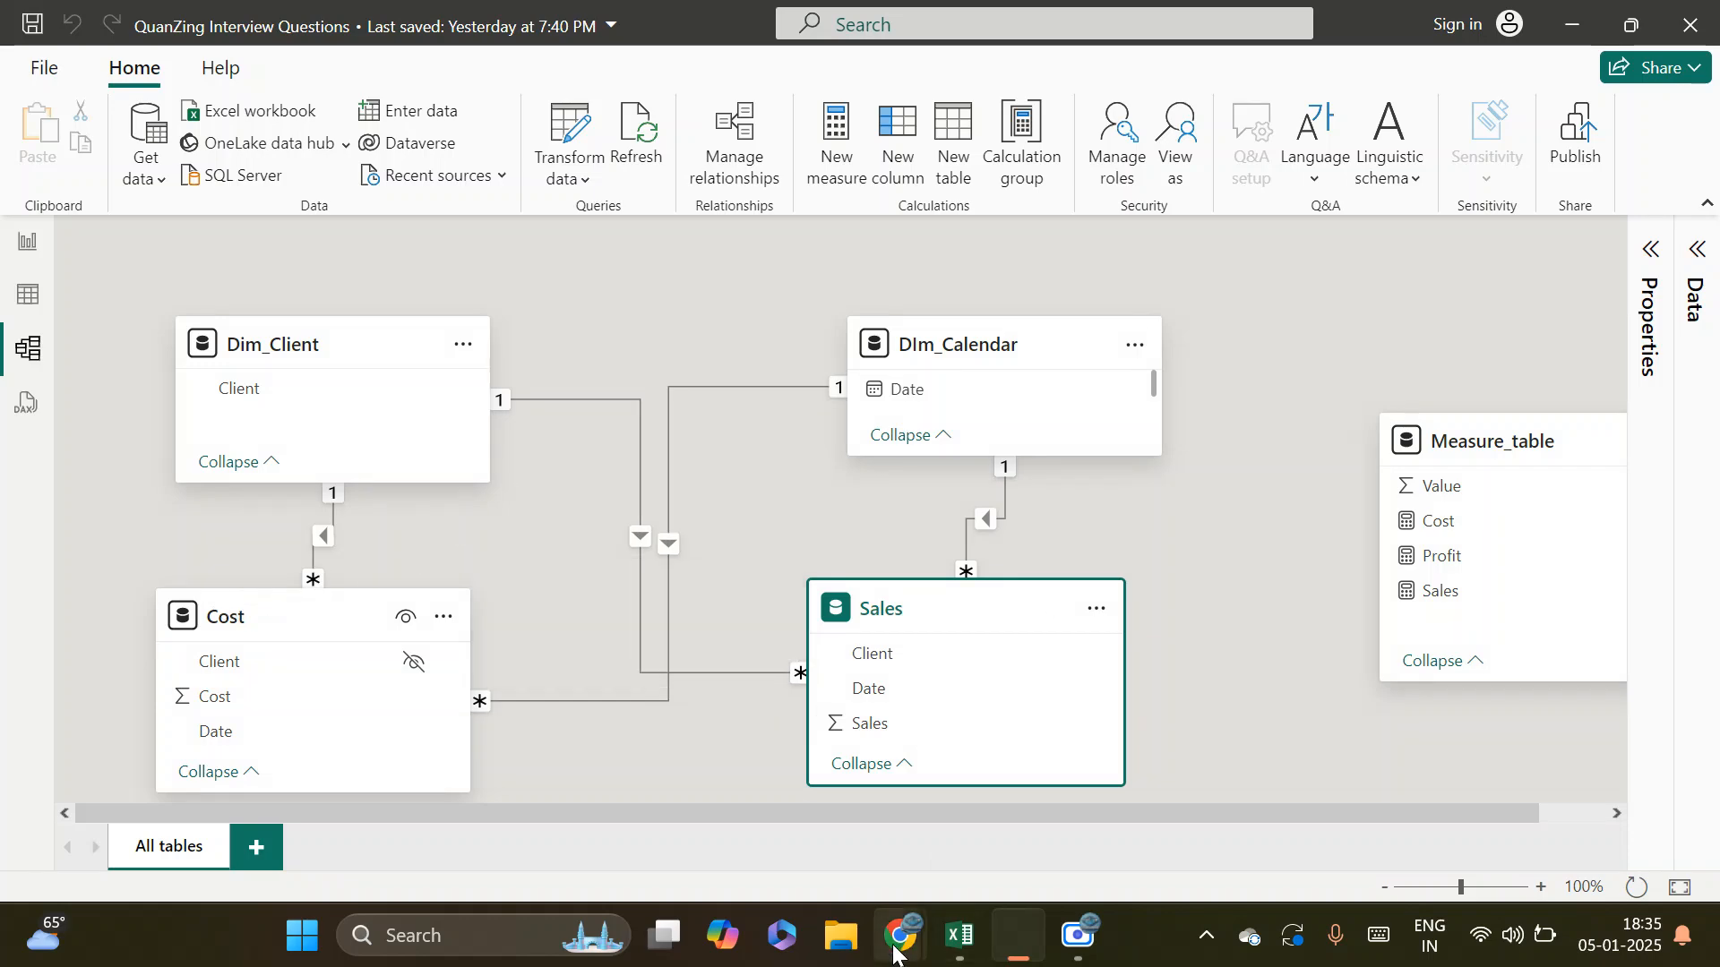
Switch to the Google Meet call in Chrome to check the join request, and return to Power BI Desktop
mouse_move(900, 936)
click(648, 806)
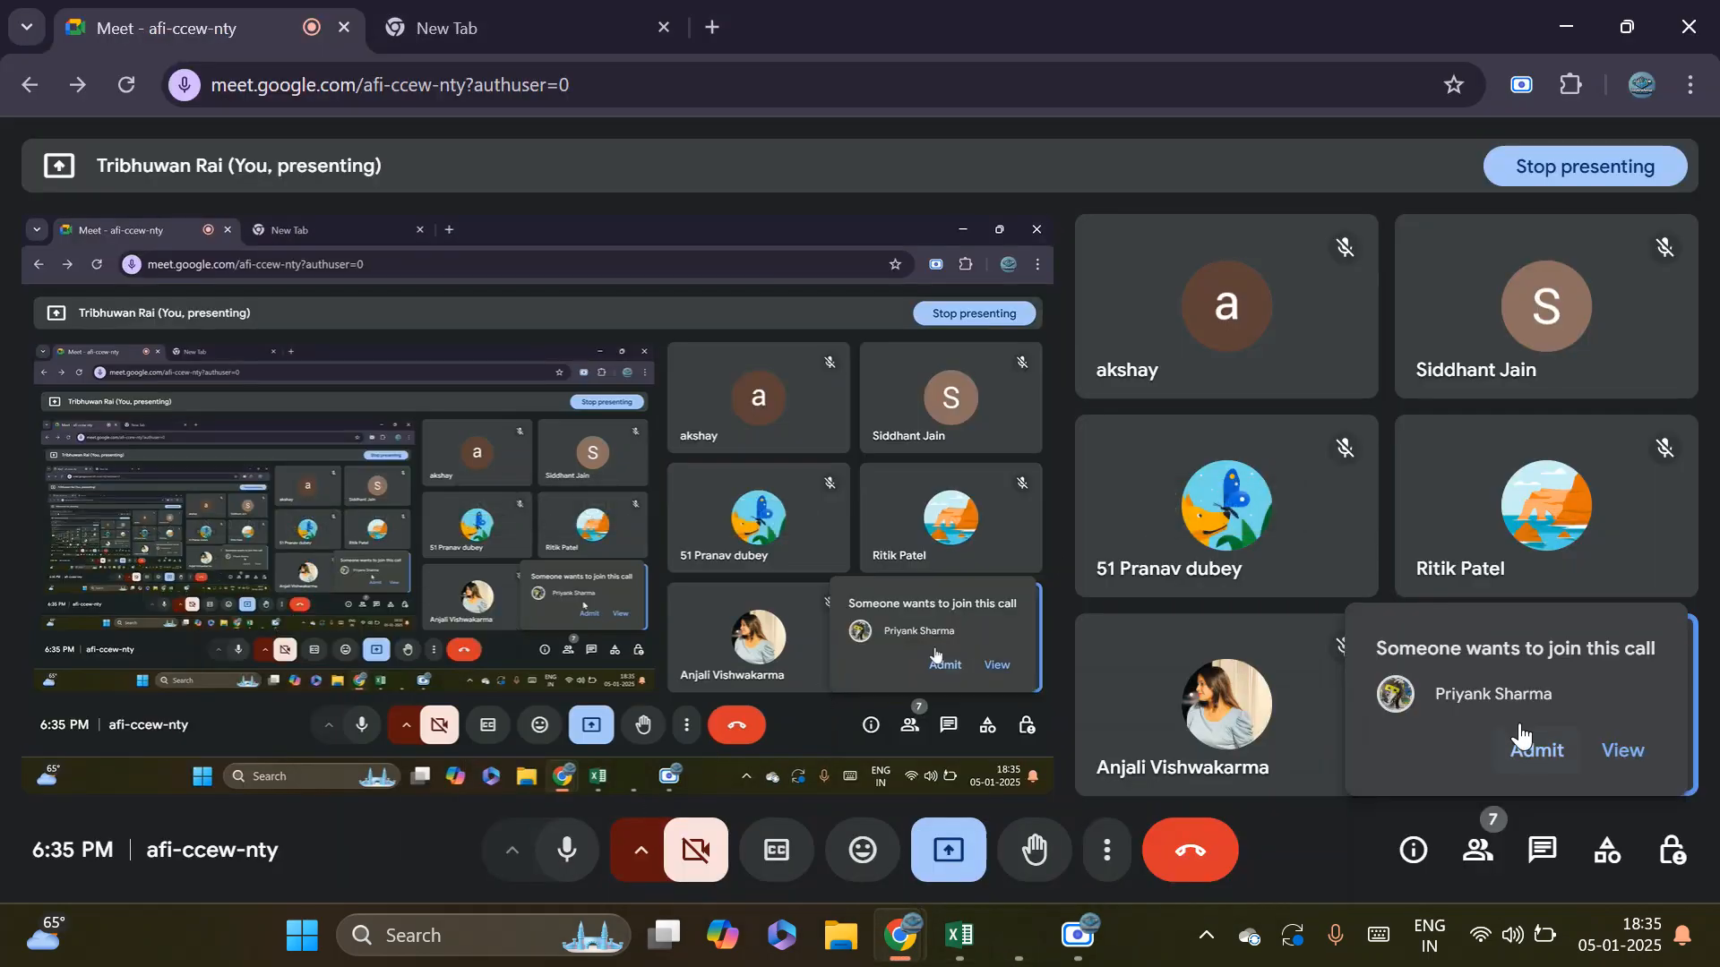
mouse_move(1014, 937)
click(995, 815)
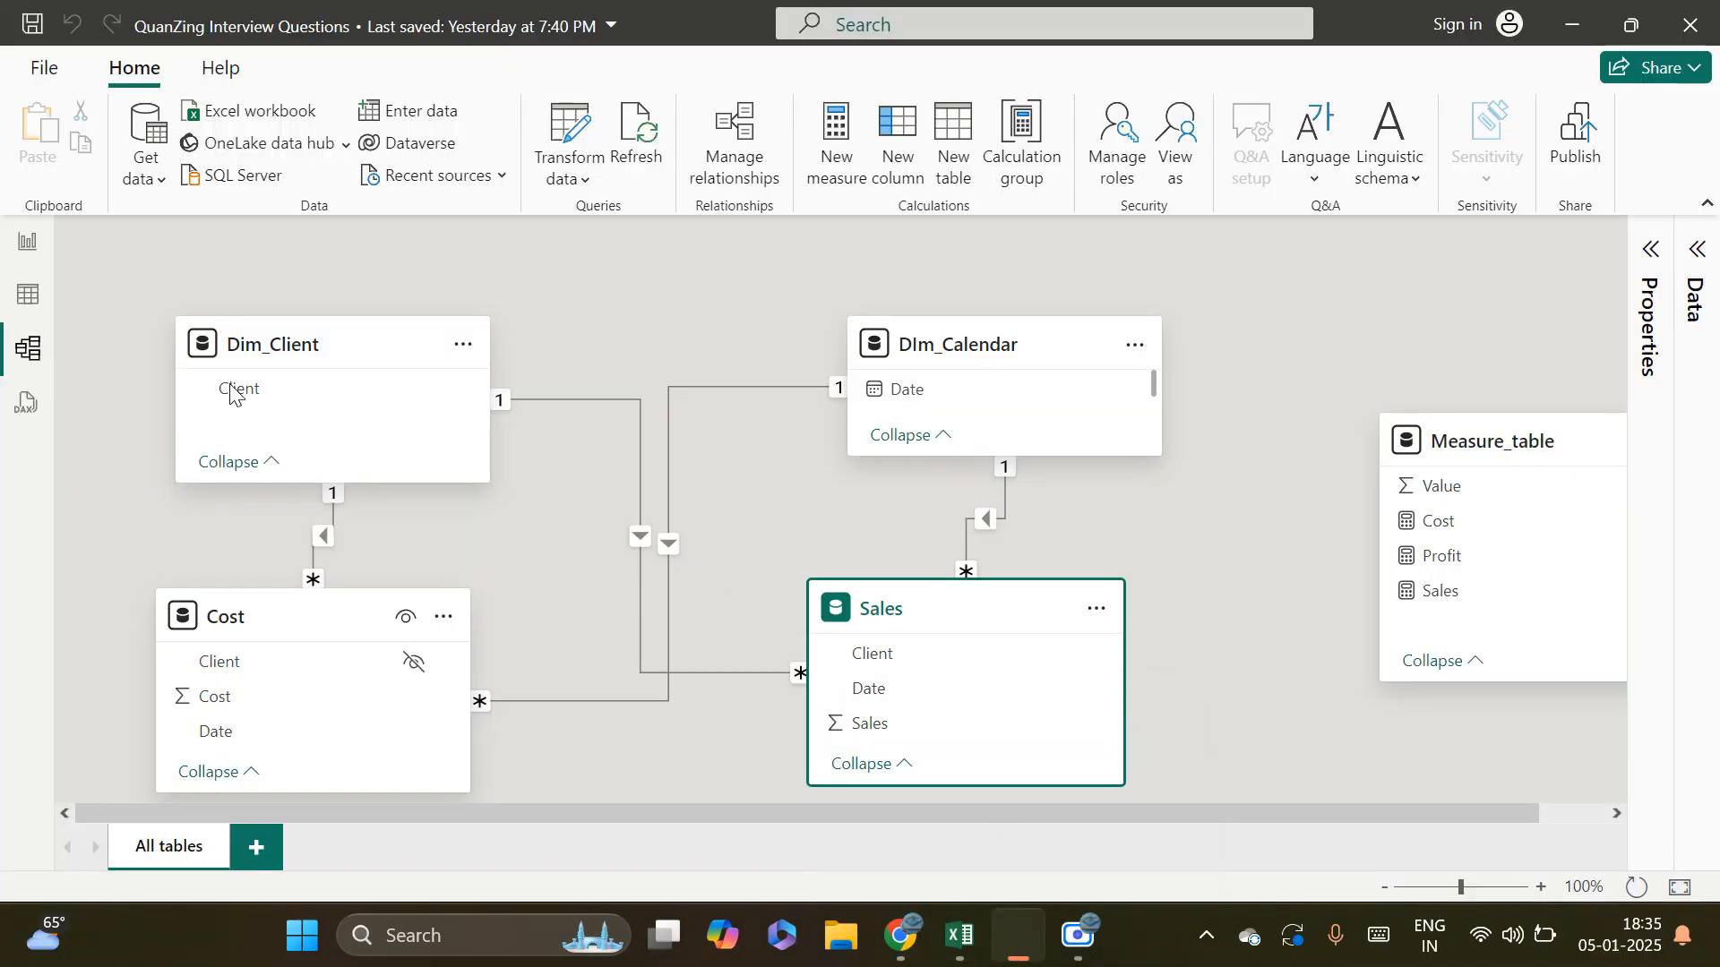
Review the table visuals on Page 1 in the report view, and return to the model view
click(28, 241)
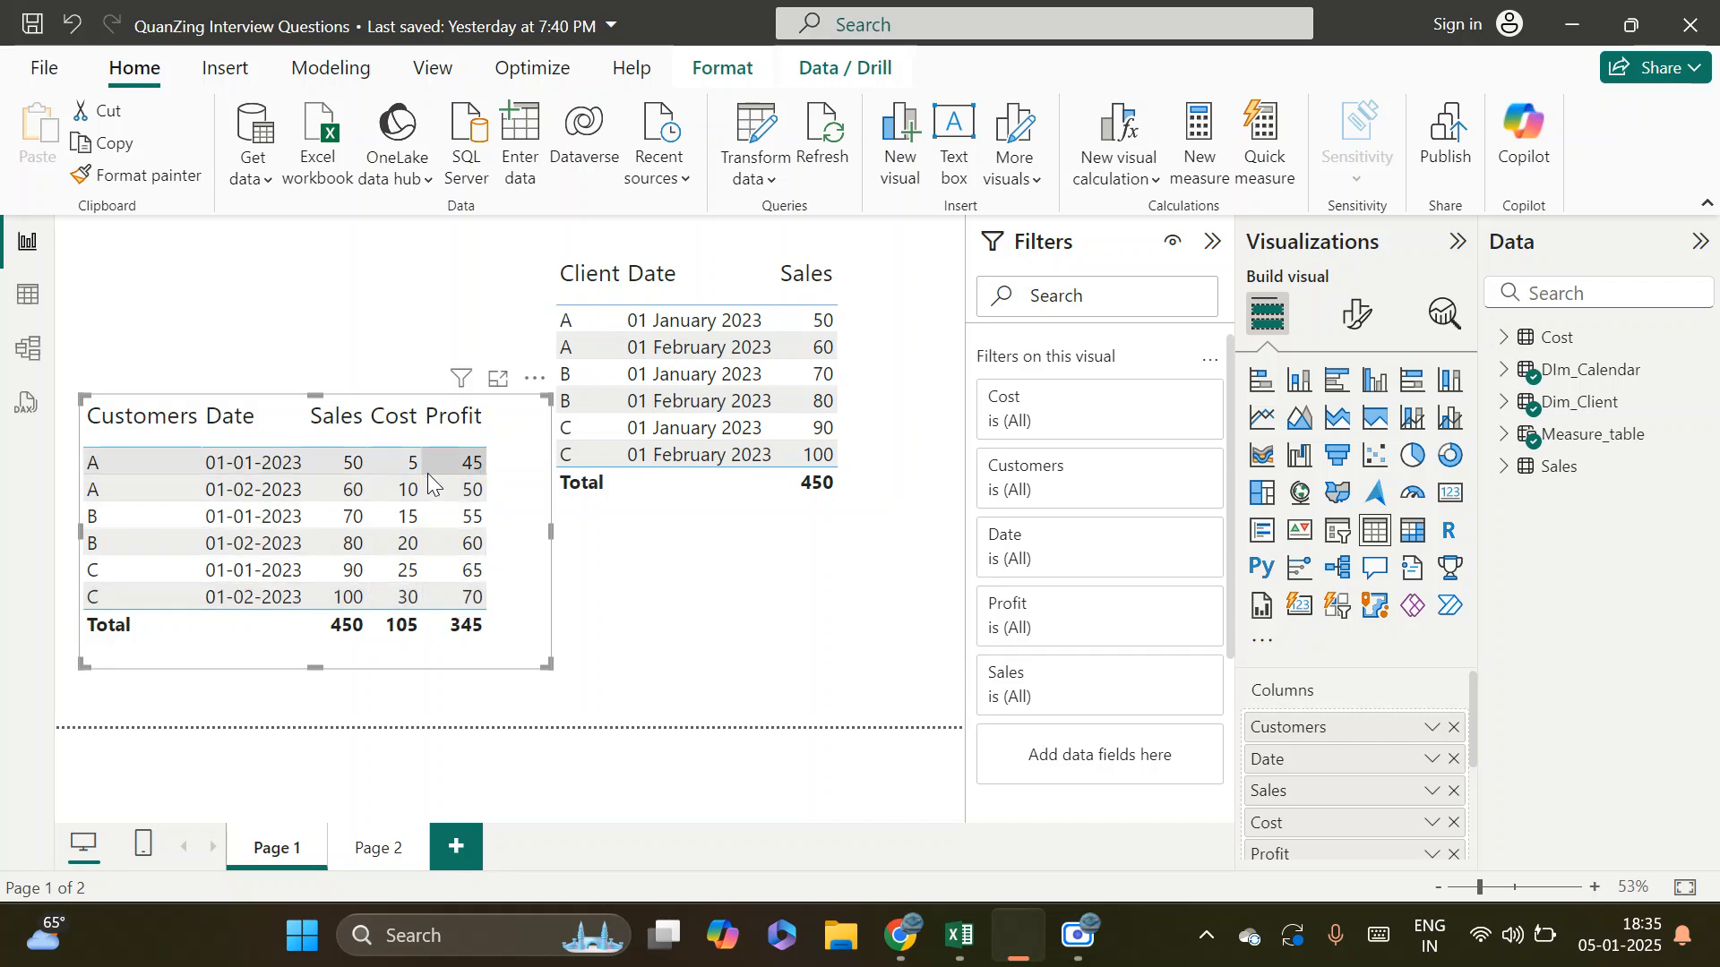
click(28, 354)
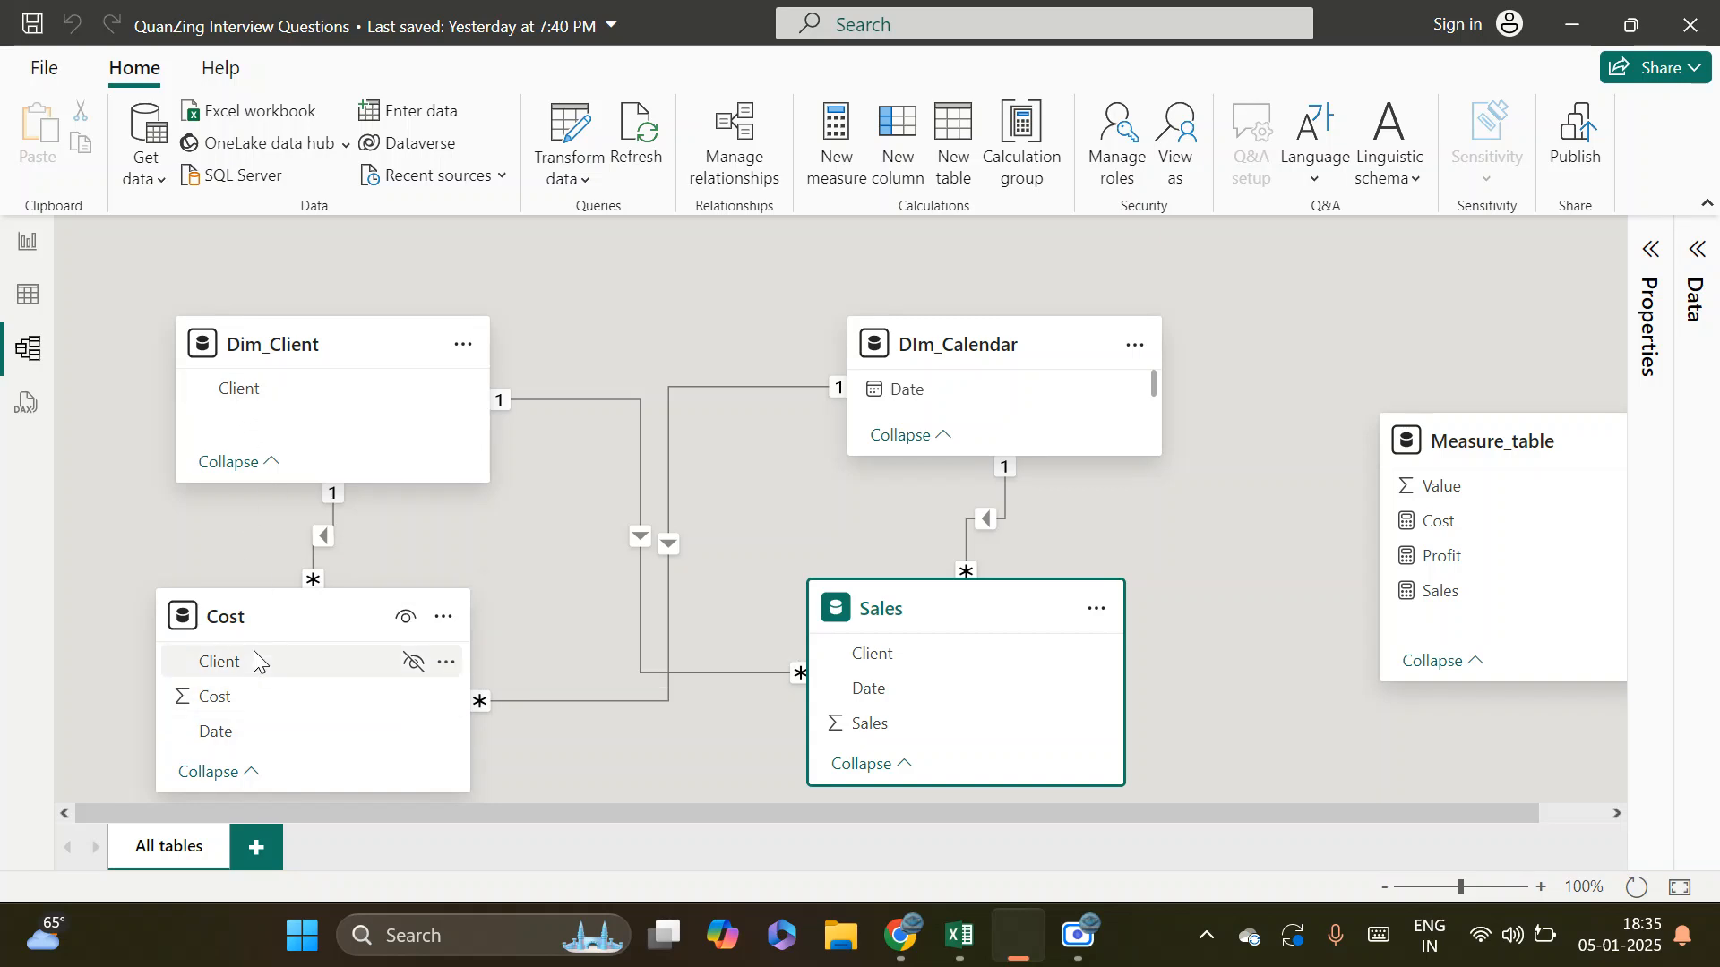
Try to create a relationship between the Client column of Dim_Client and the Client column of Cost directly in the diagram
click(248, 398)
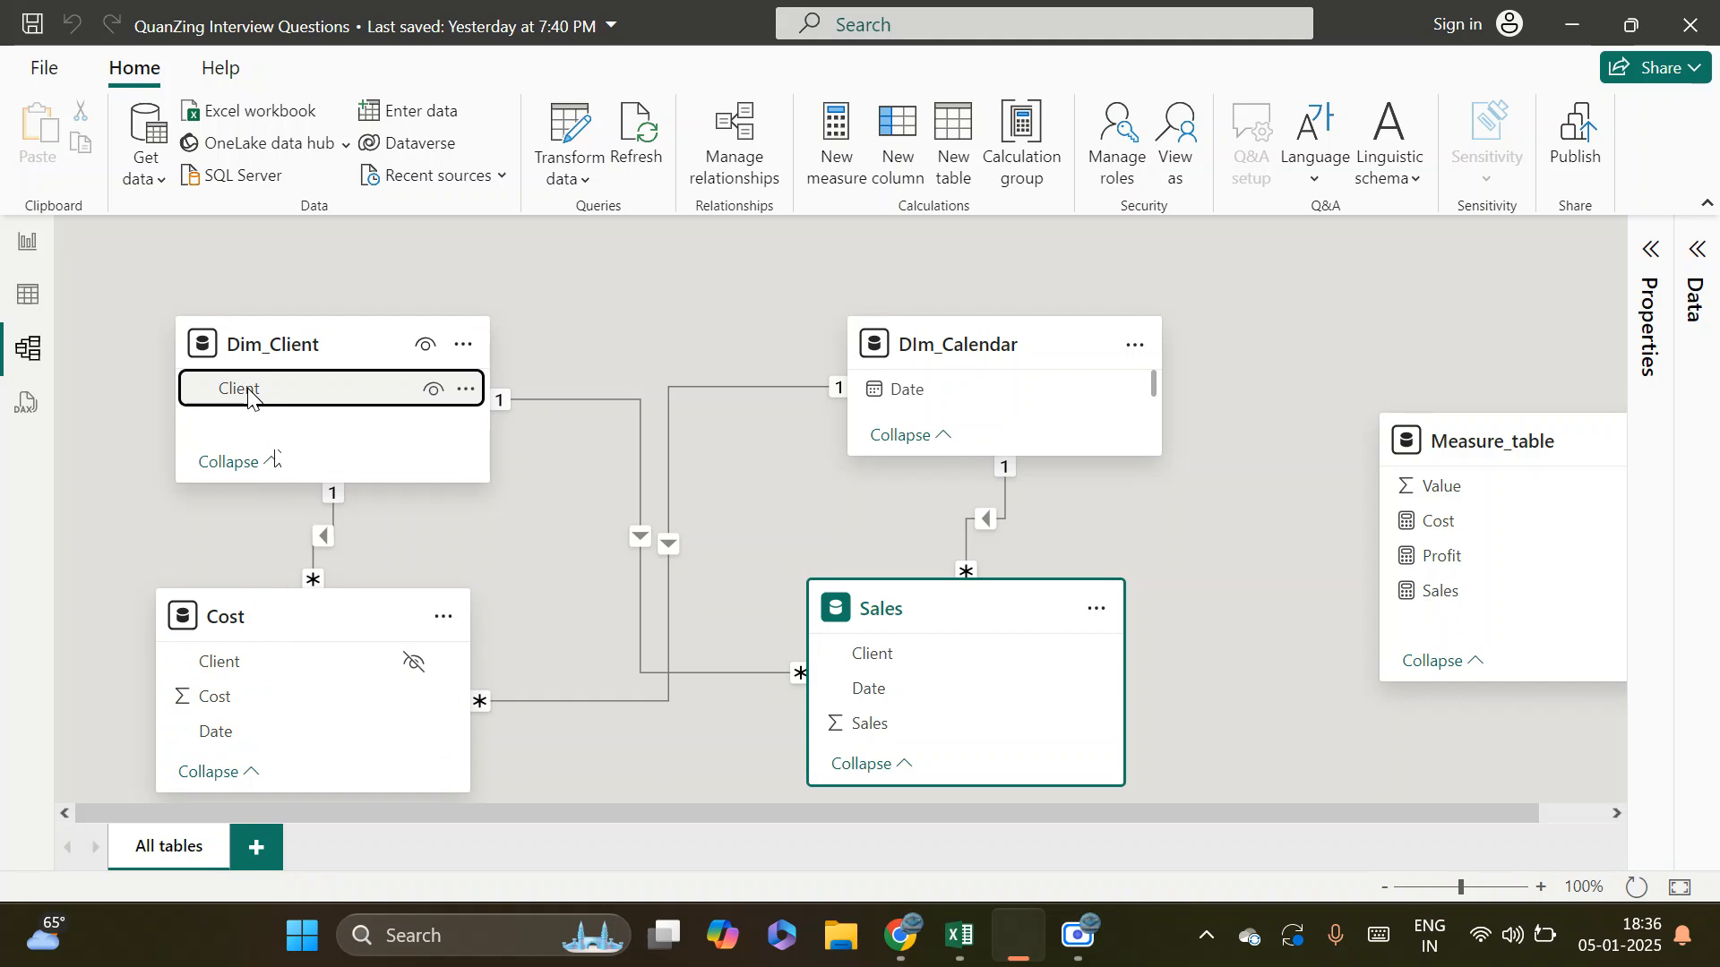
drag(248, 398, 277, 671)
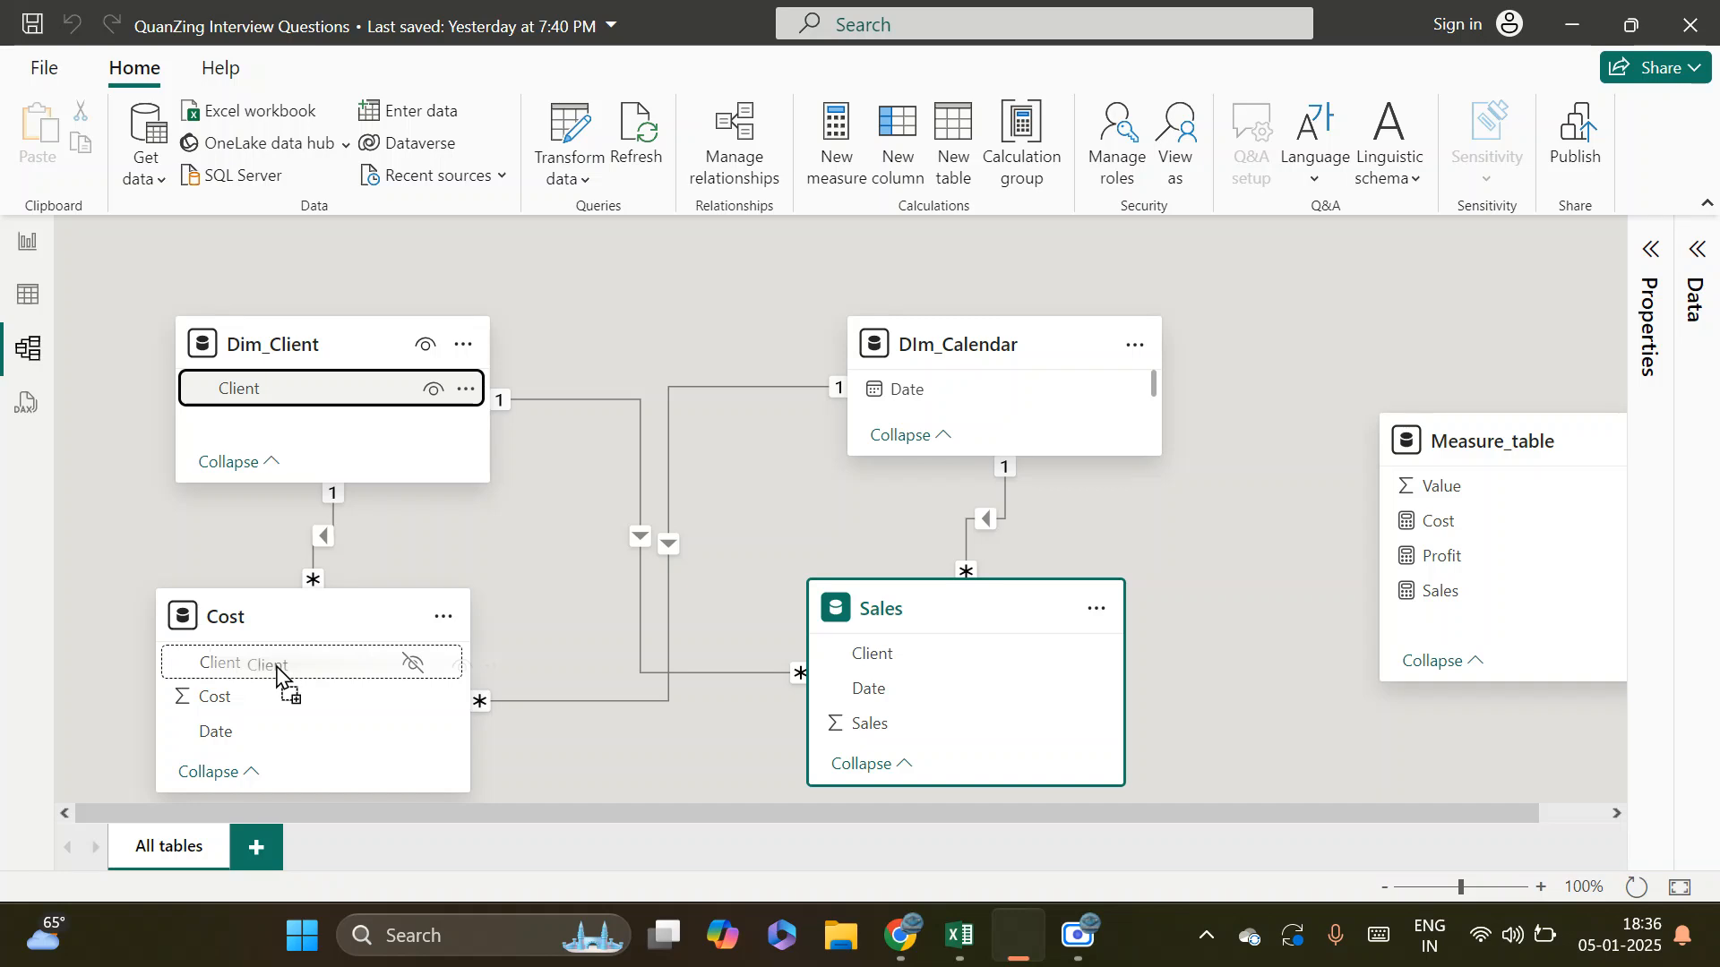
drag(277, 671, 278, 672)
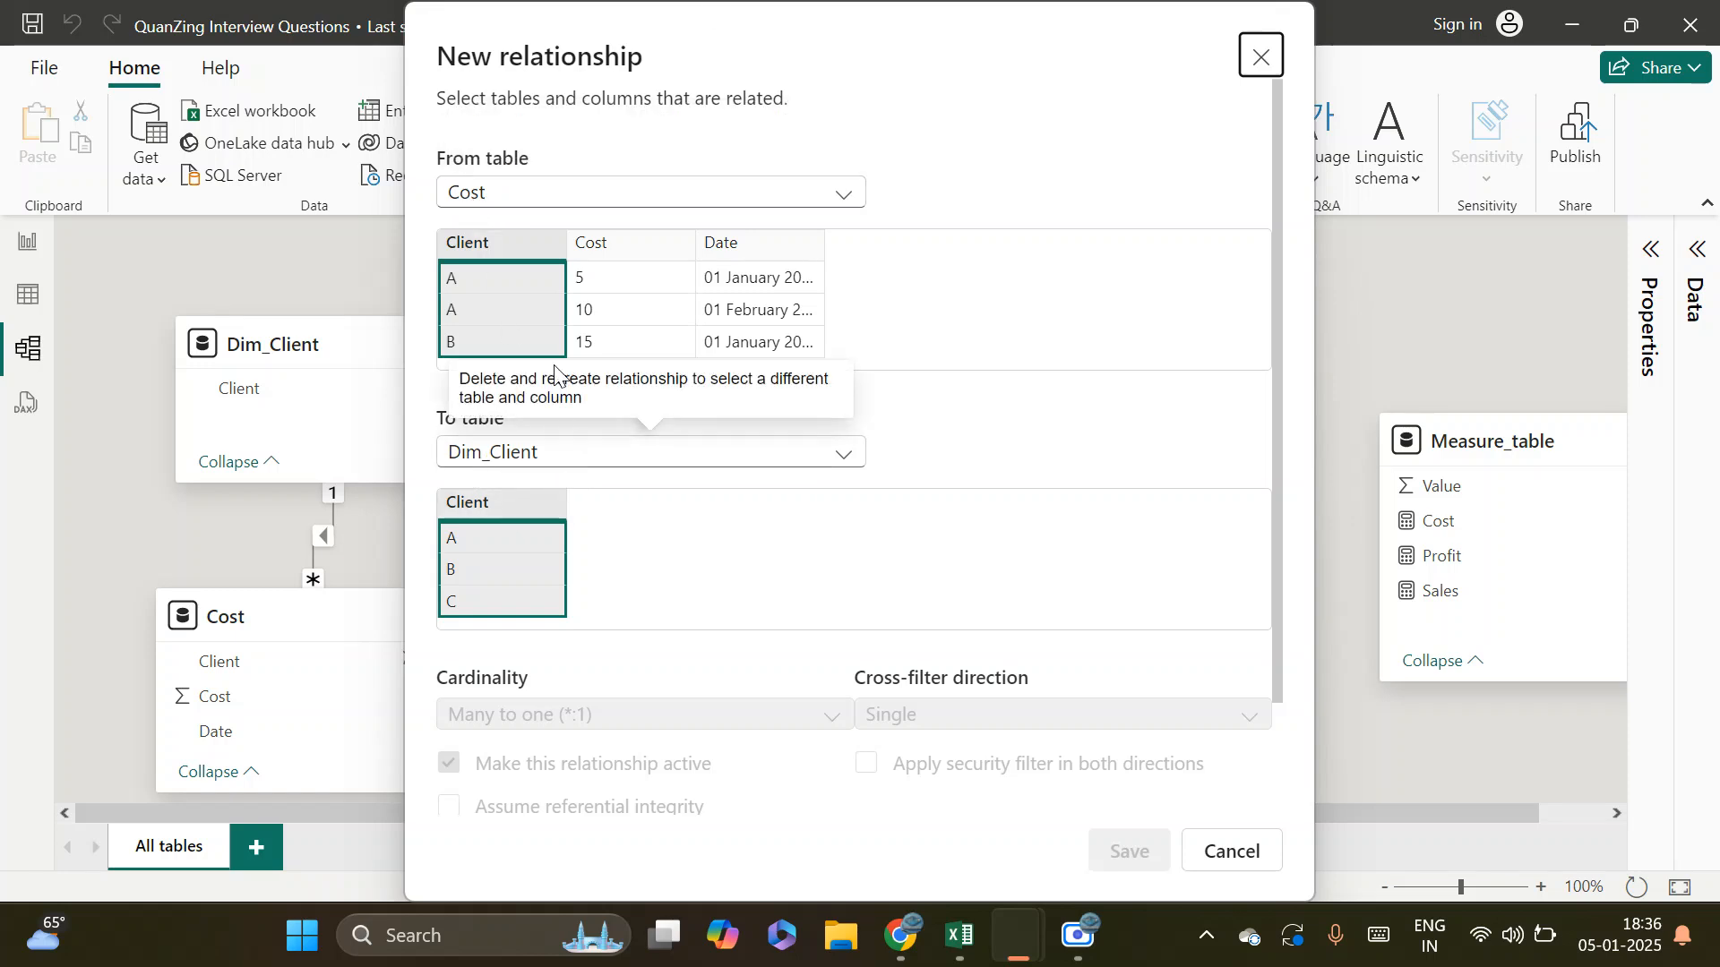
click(505, 244)
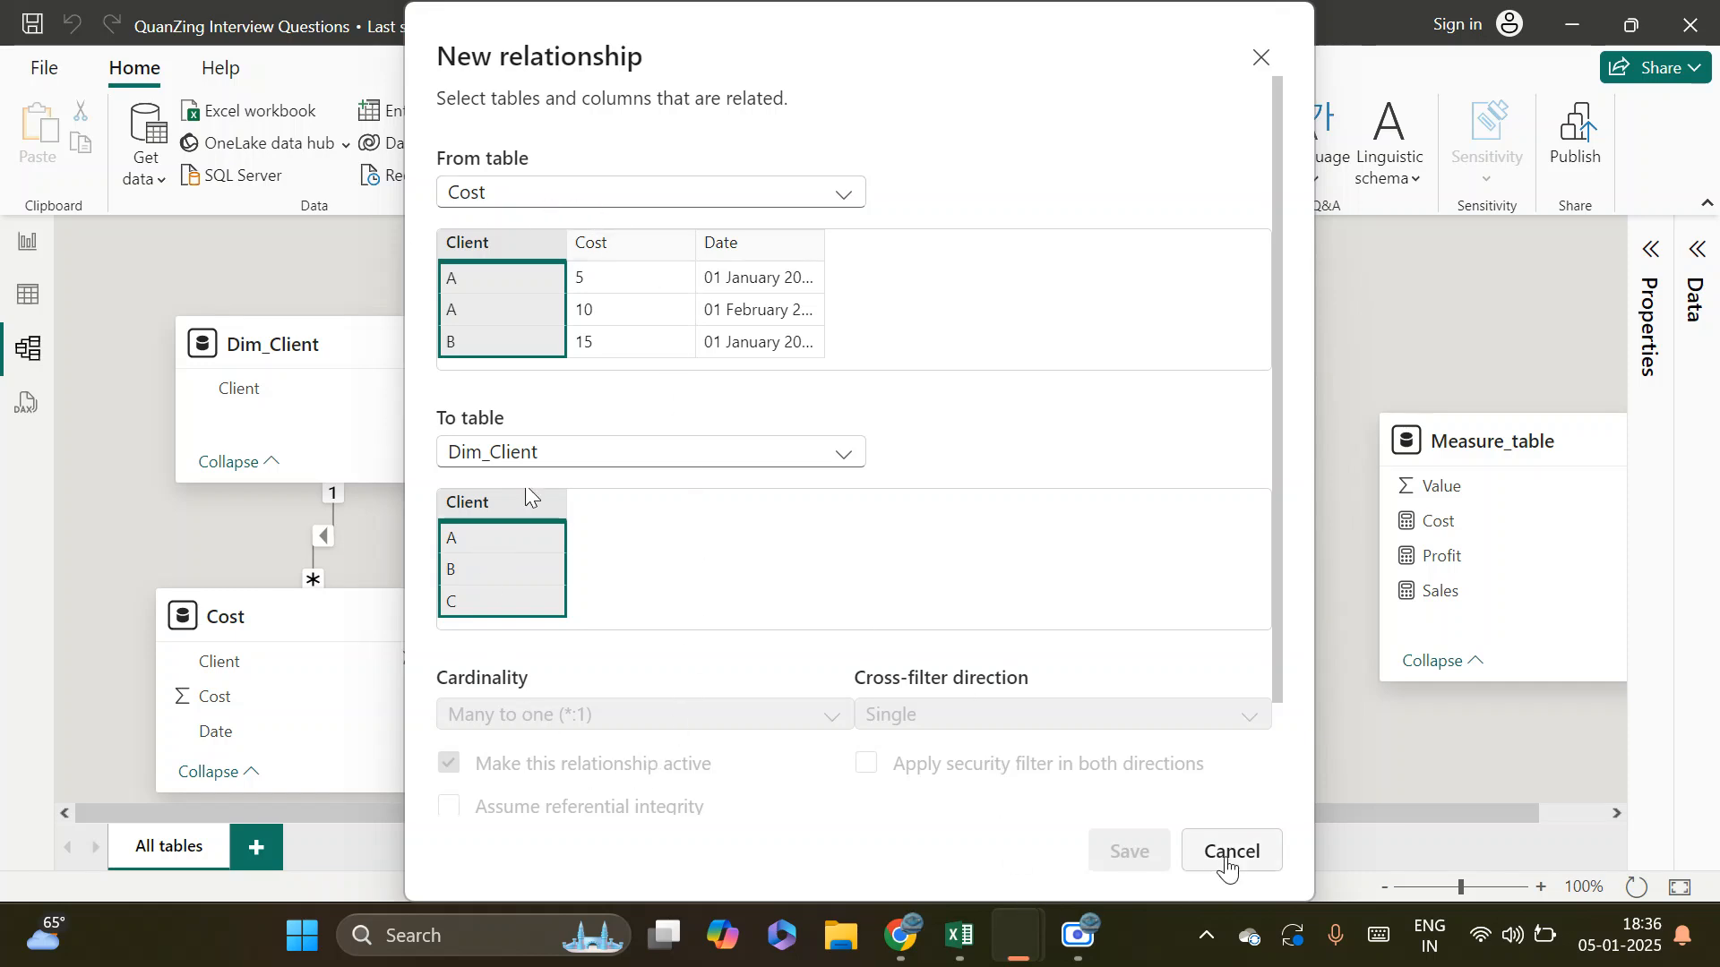
click(1227, 853)
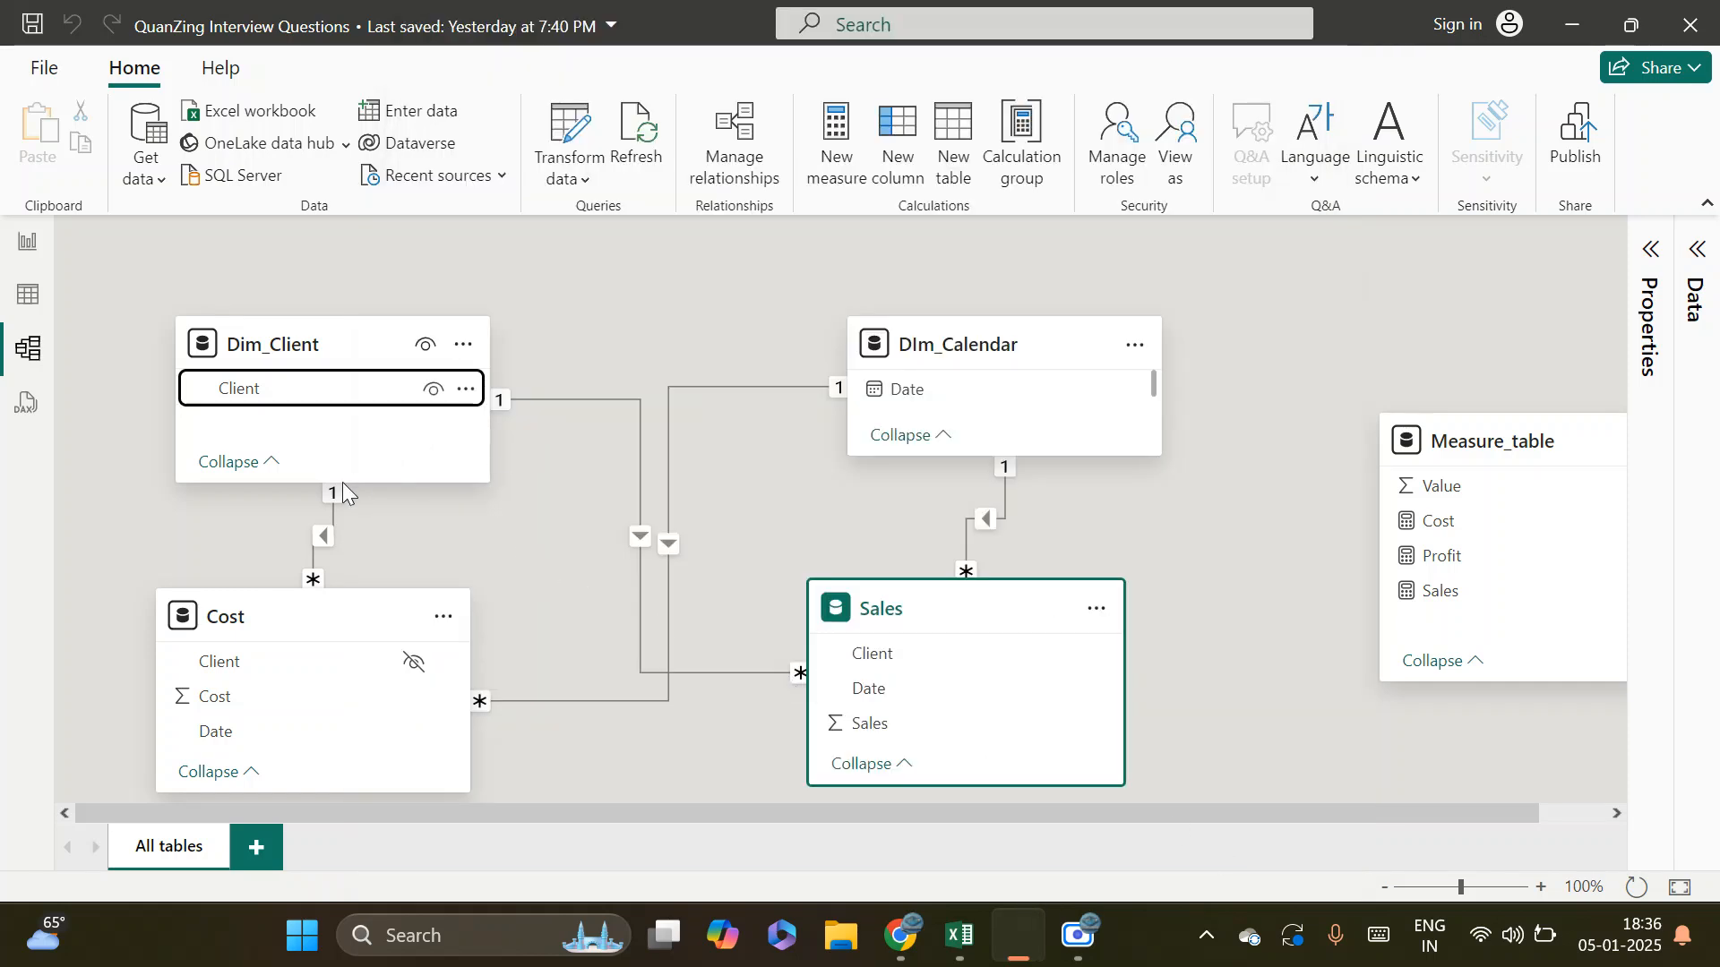
Delete the existing relationship between the Dim_Client and Cost tables
right_click(323, 539)
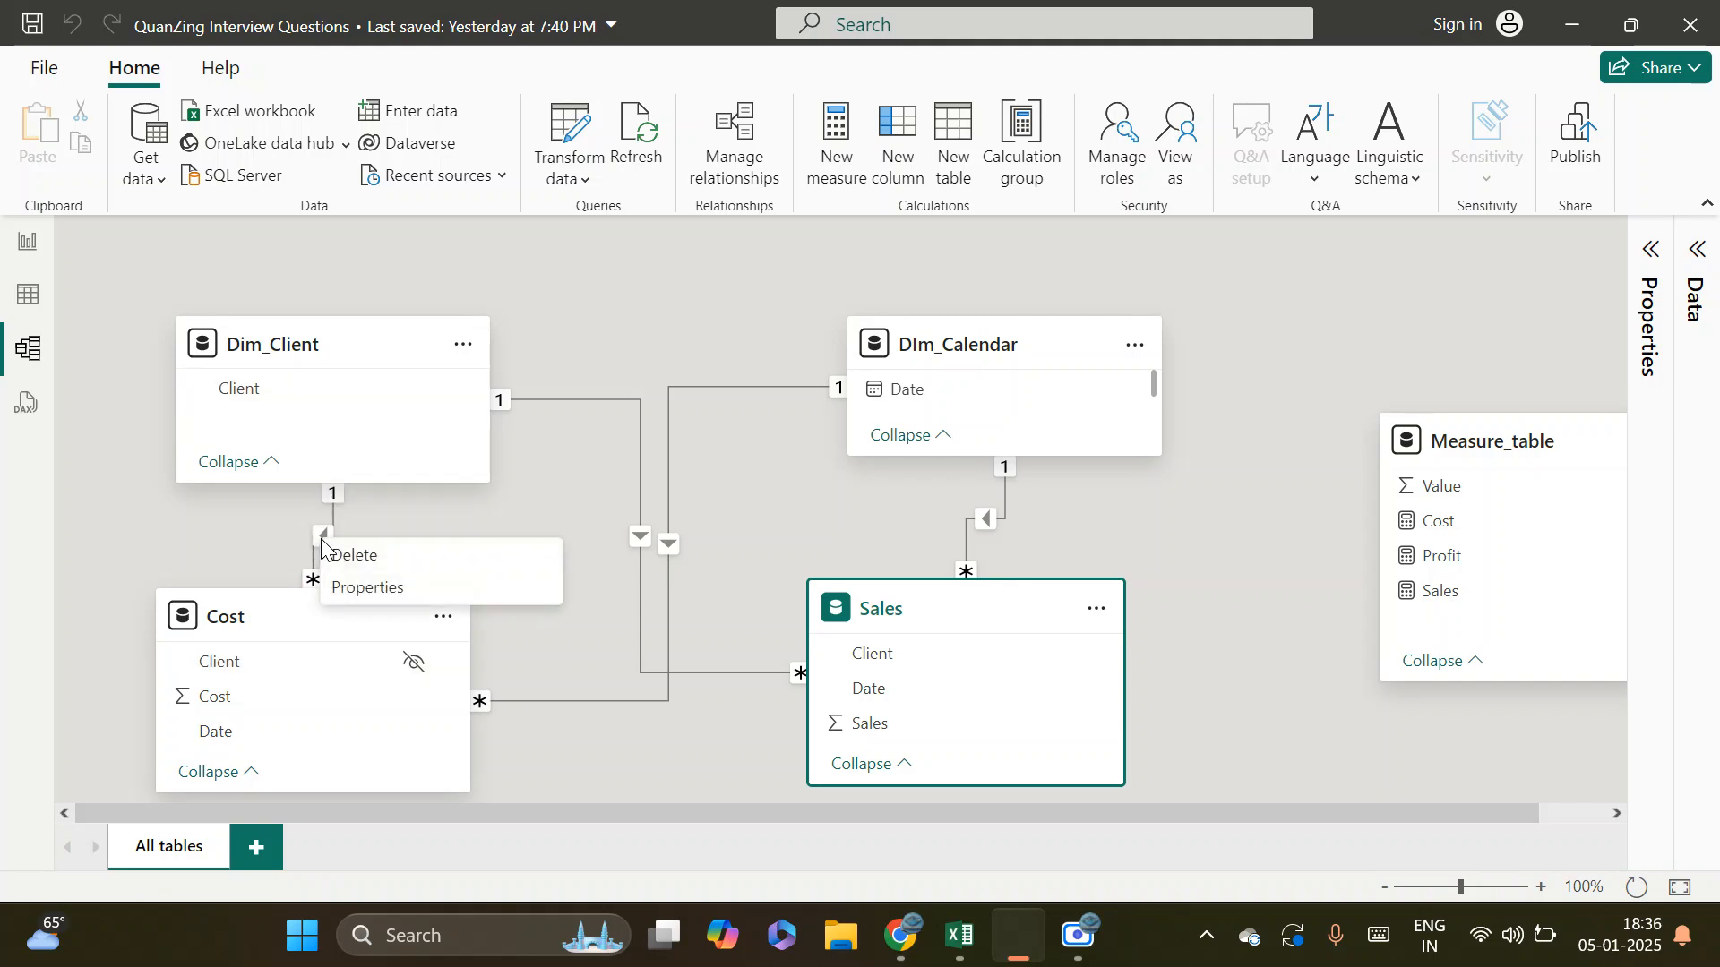
click(359, 570)
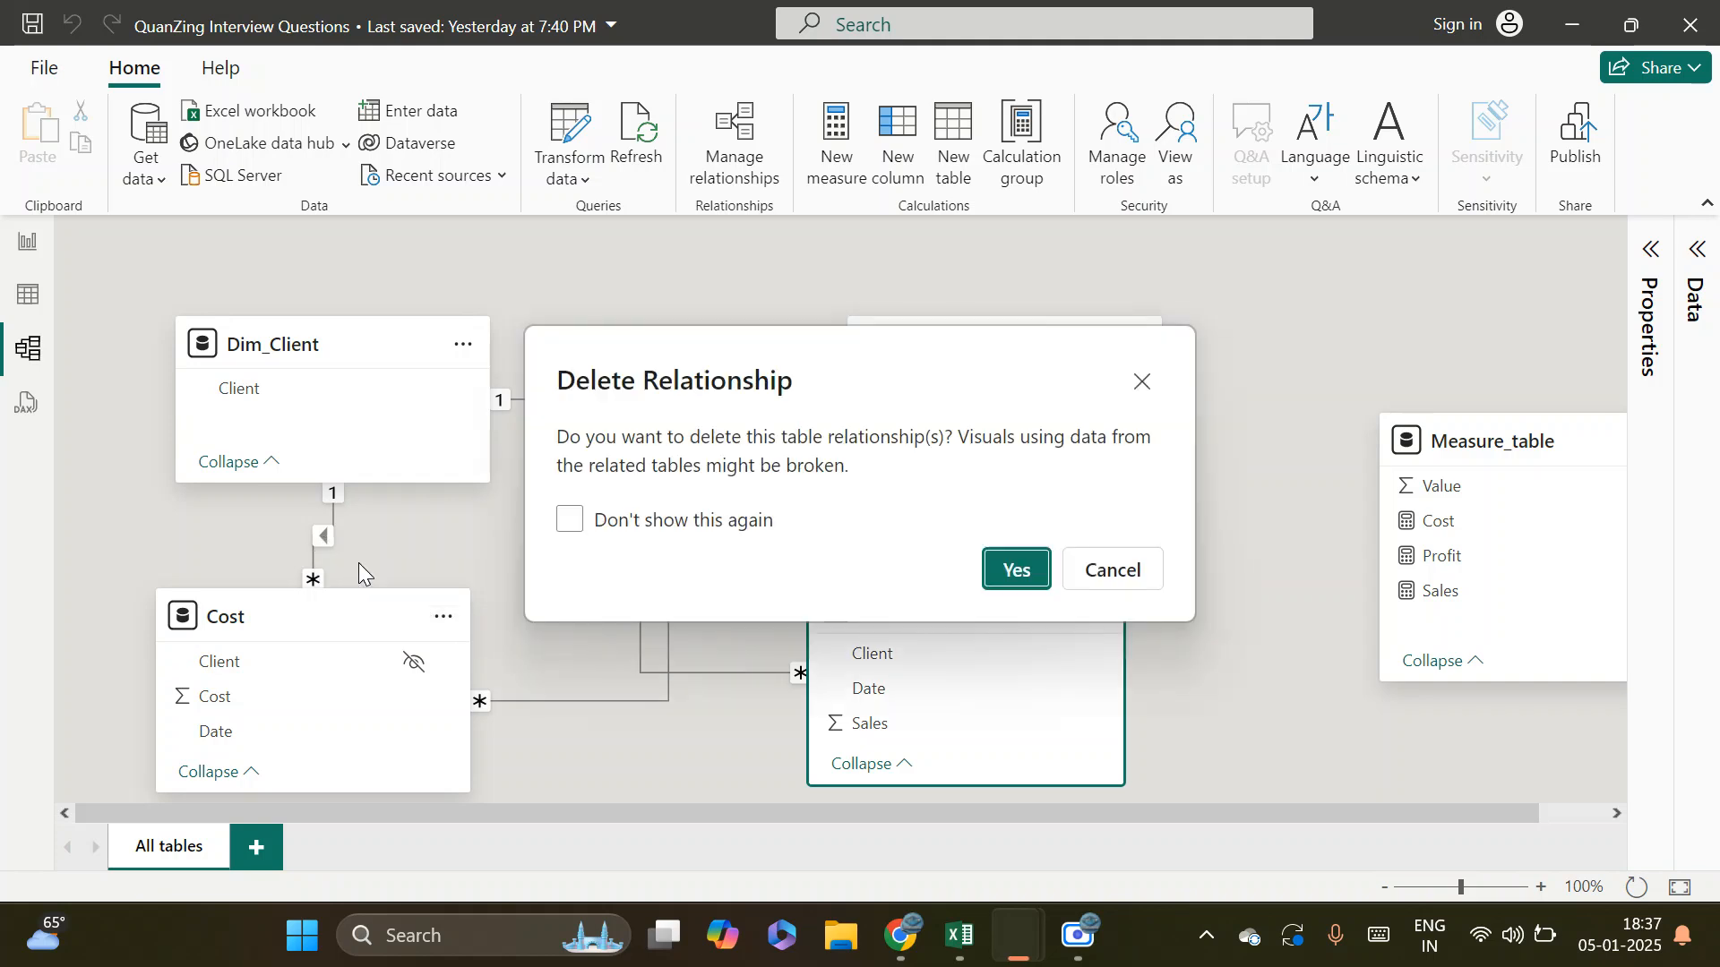
click(1013, 565)
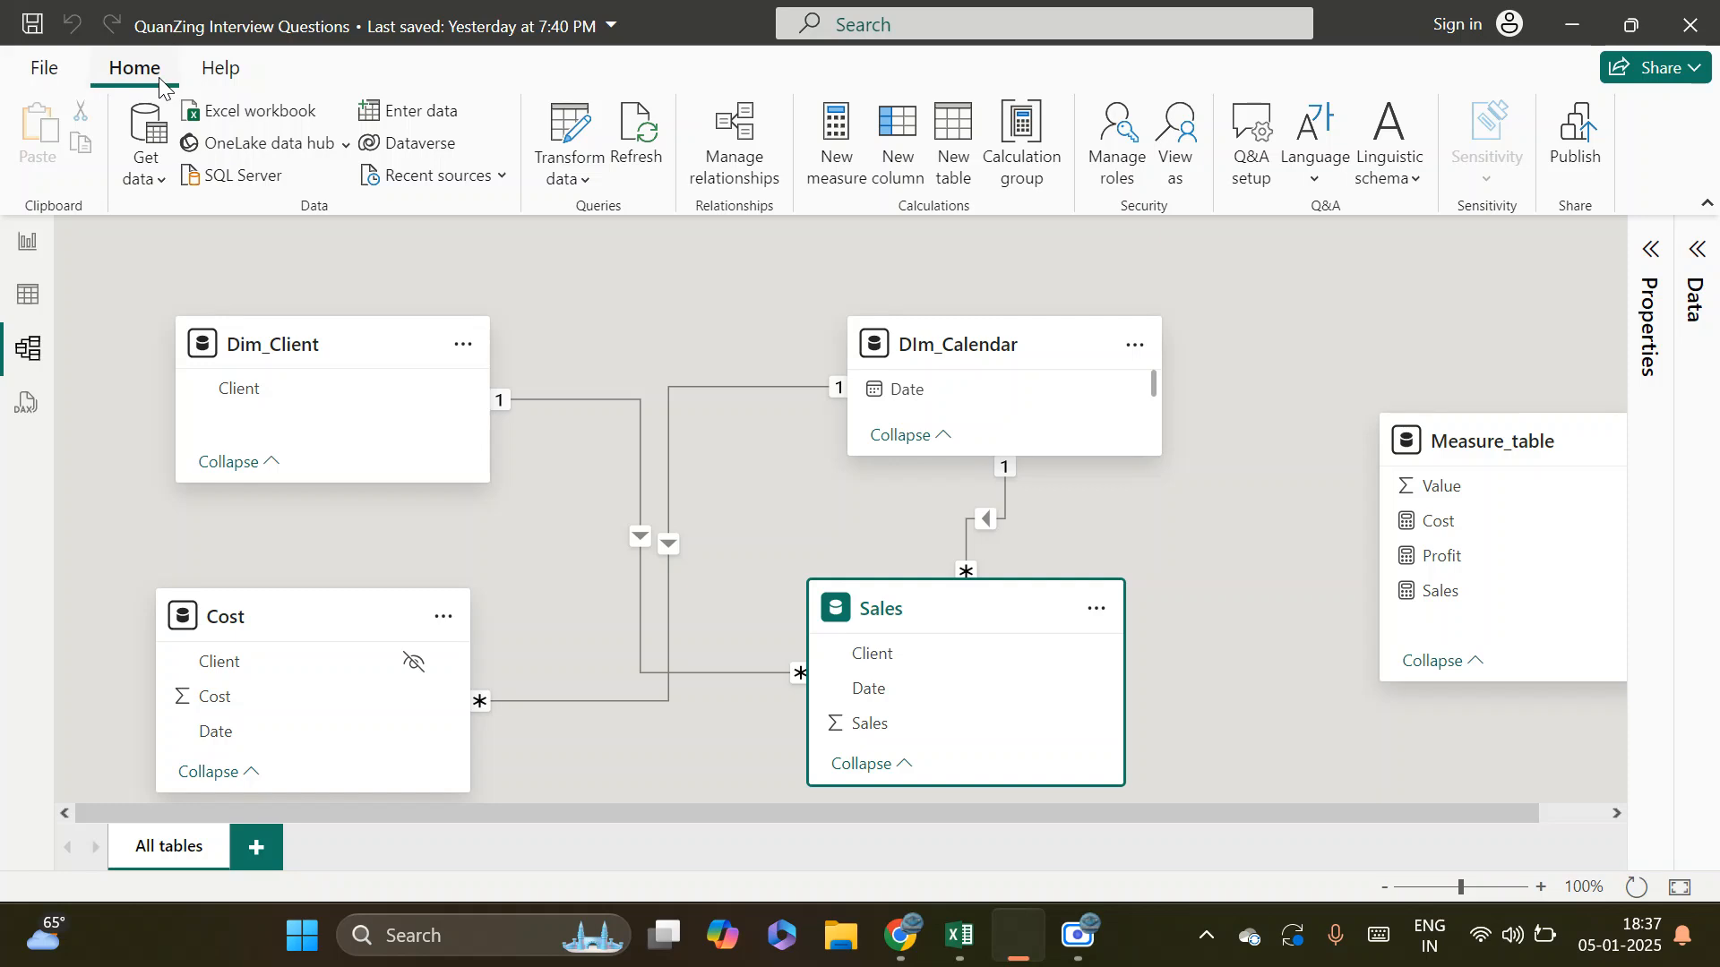
Start a new relationship in Manage relationships with Dim_Client as the from table and Cost as the to table
click(733, 144)
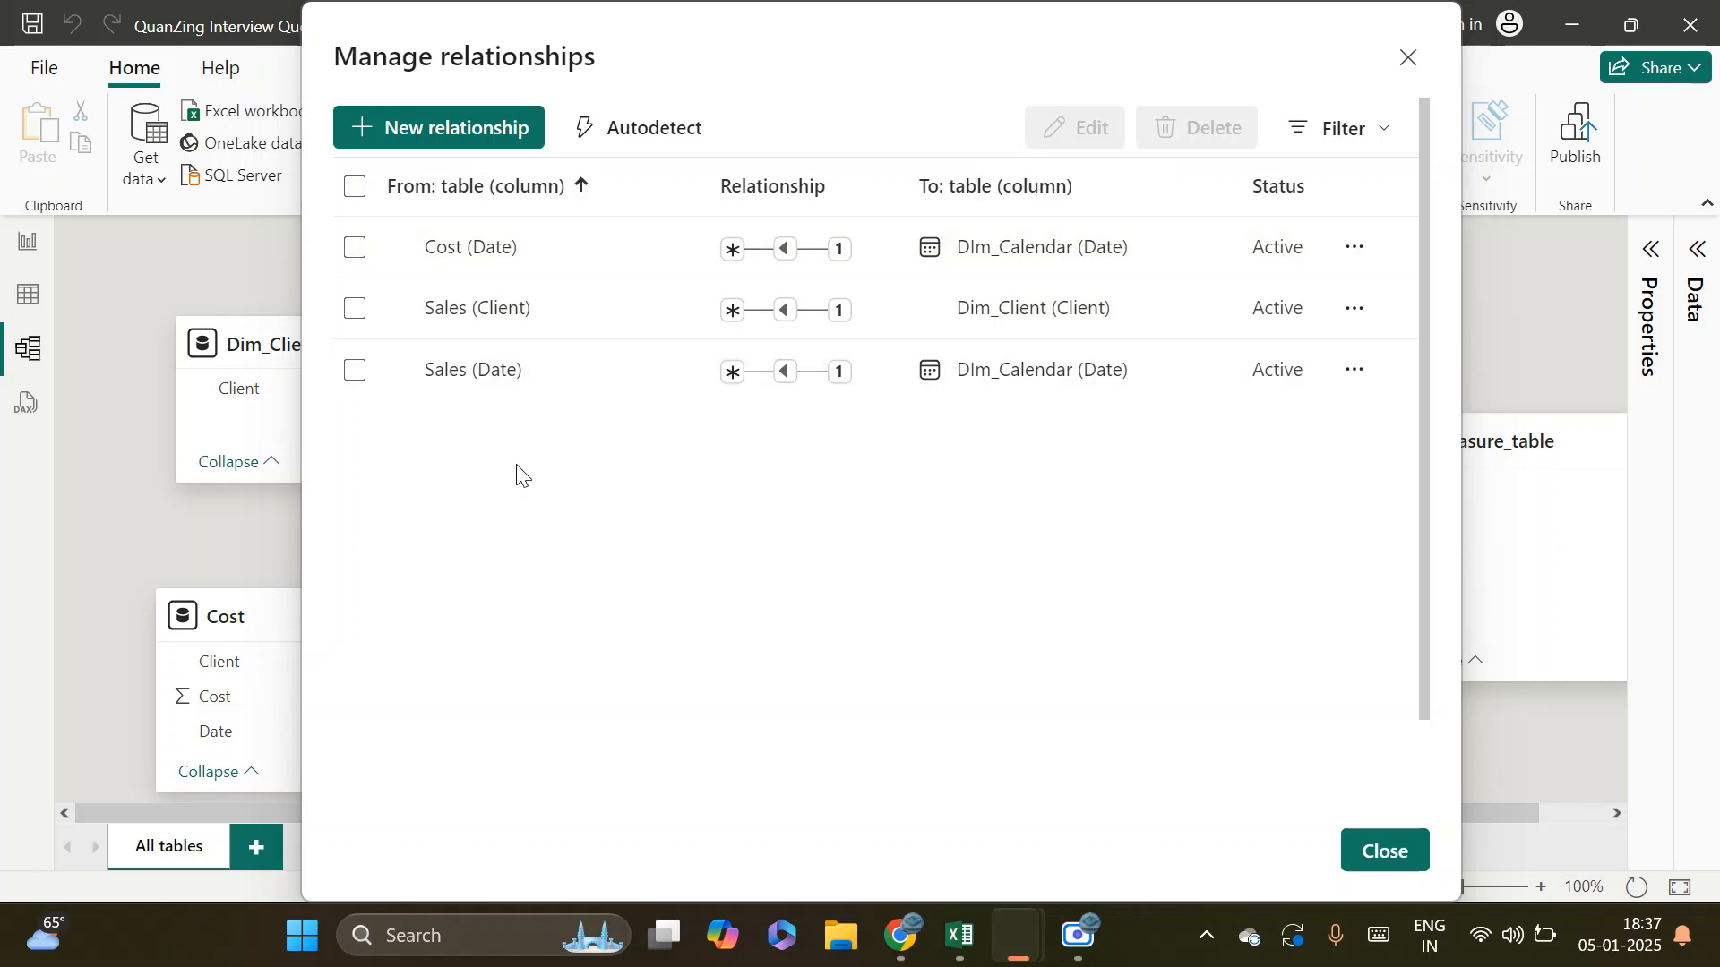
click(445, 129)
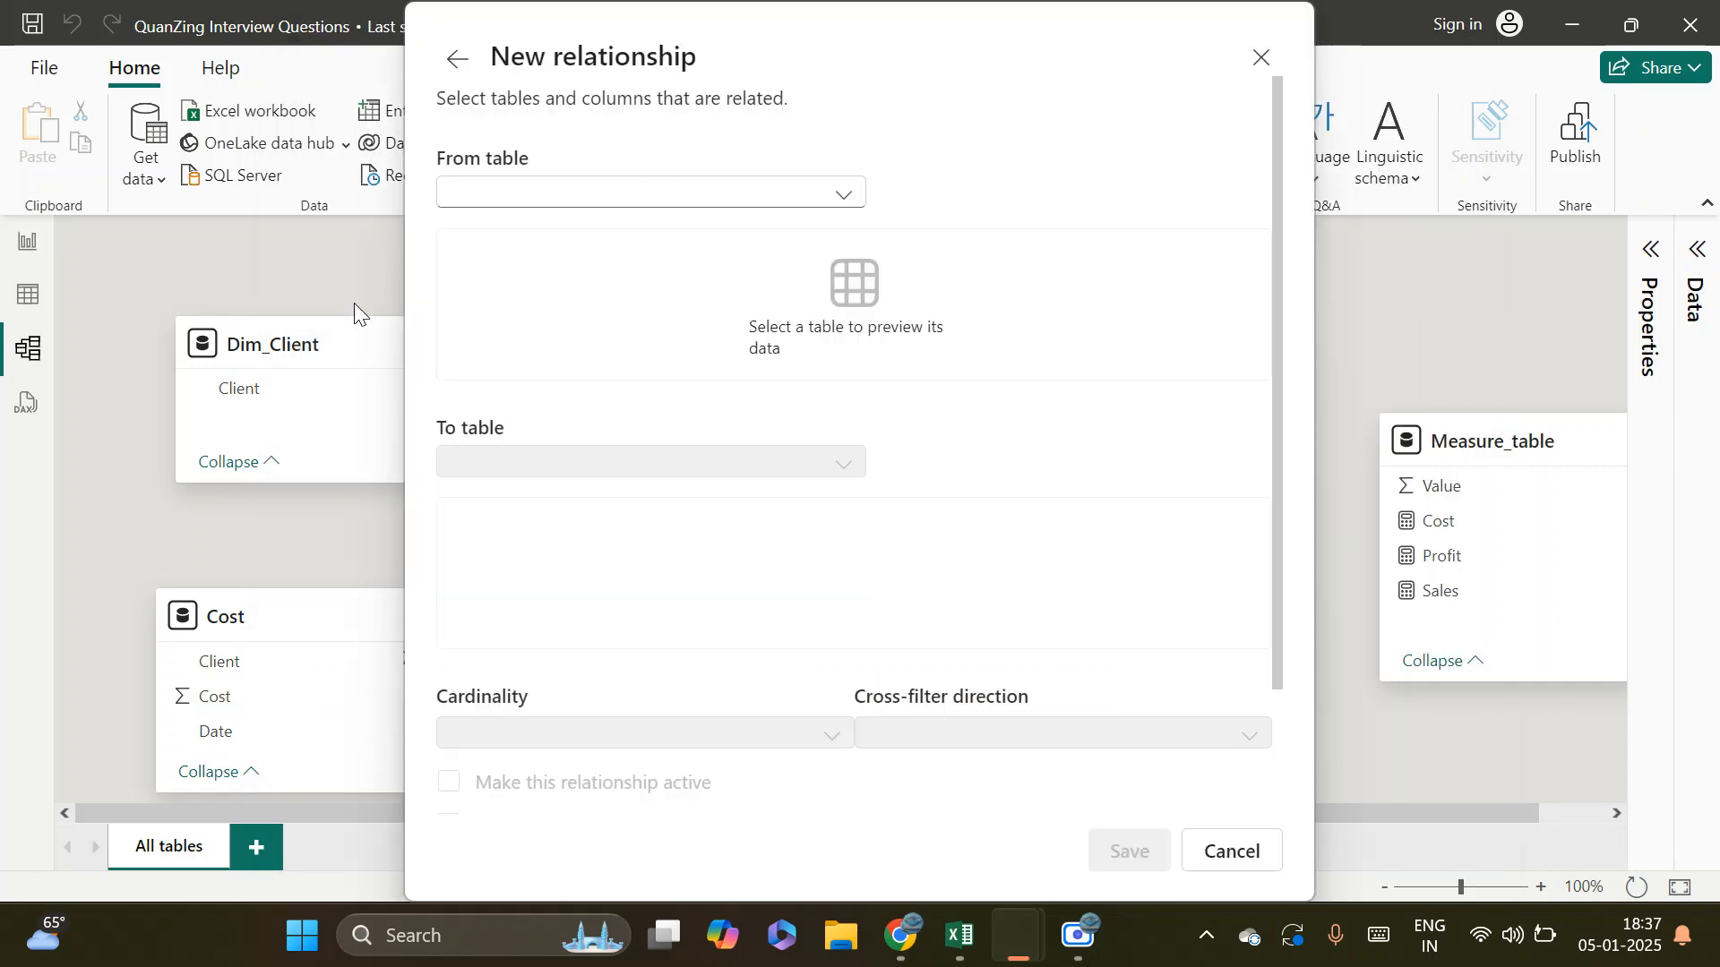
click(643, 195)
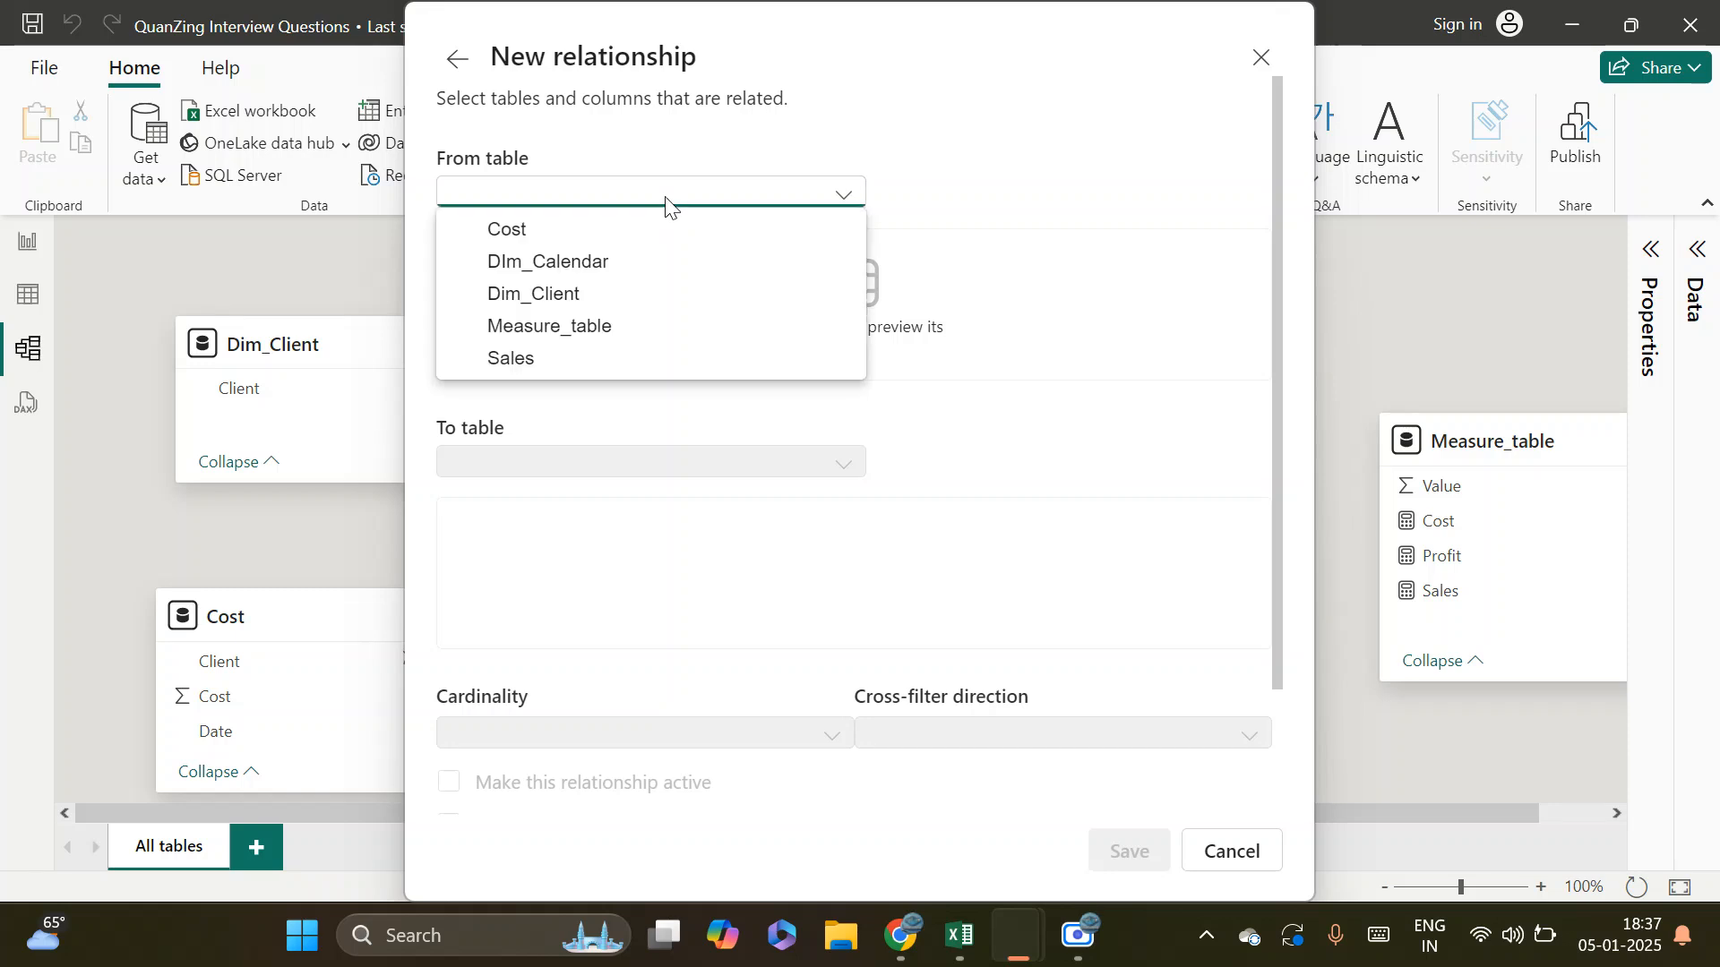
click(567, 296)
click(618, 455)
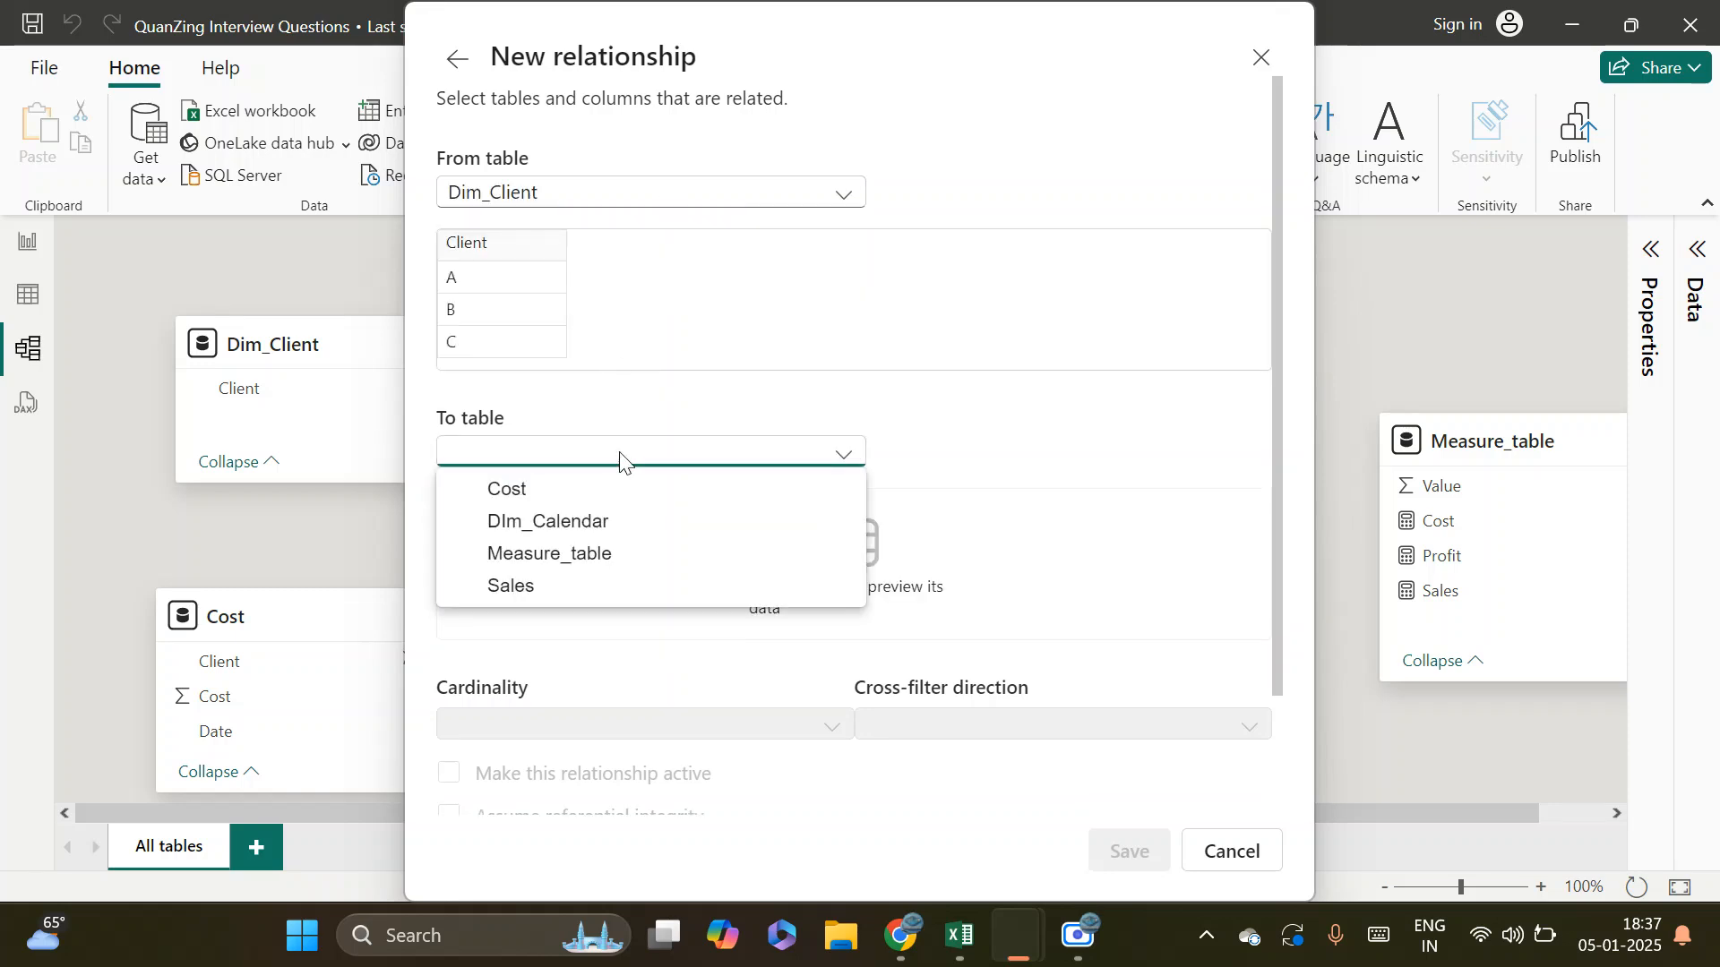
click(568, 492)
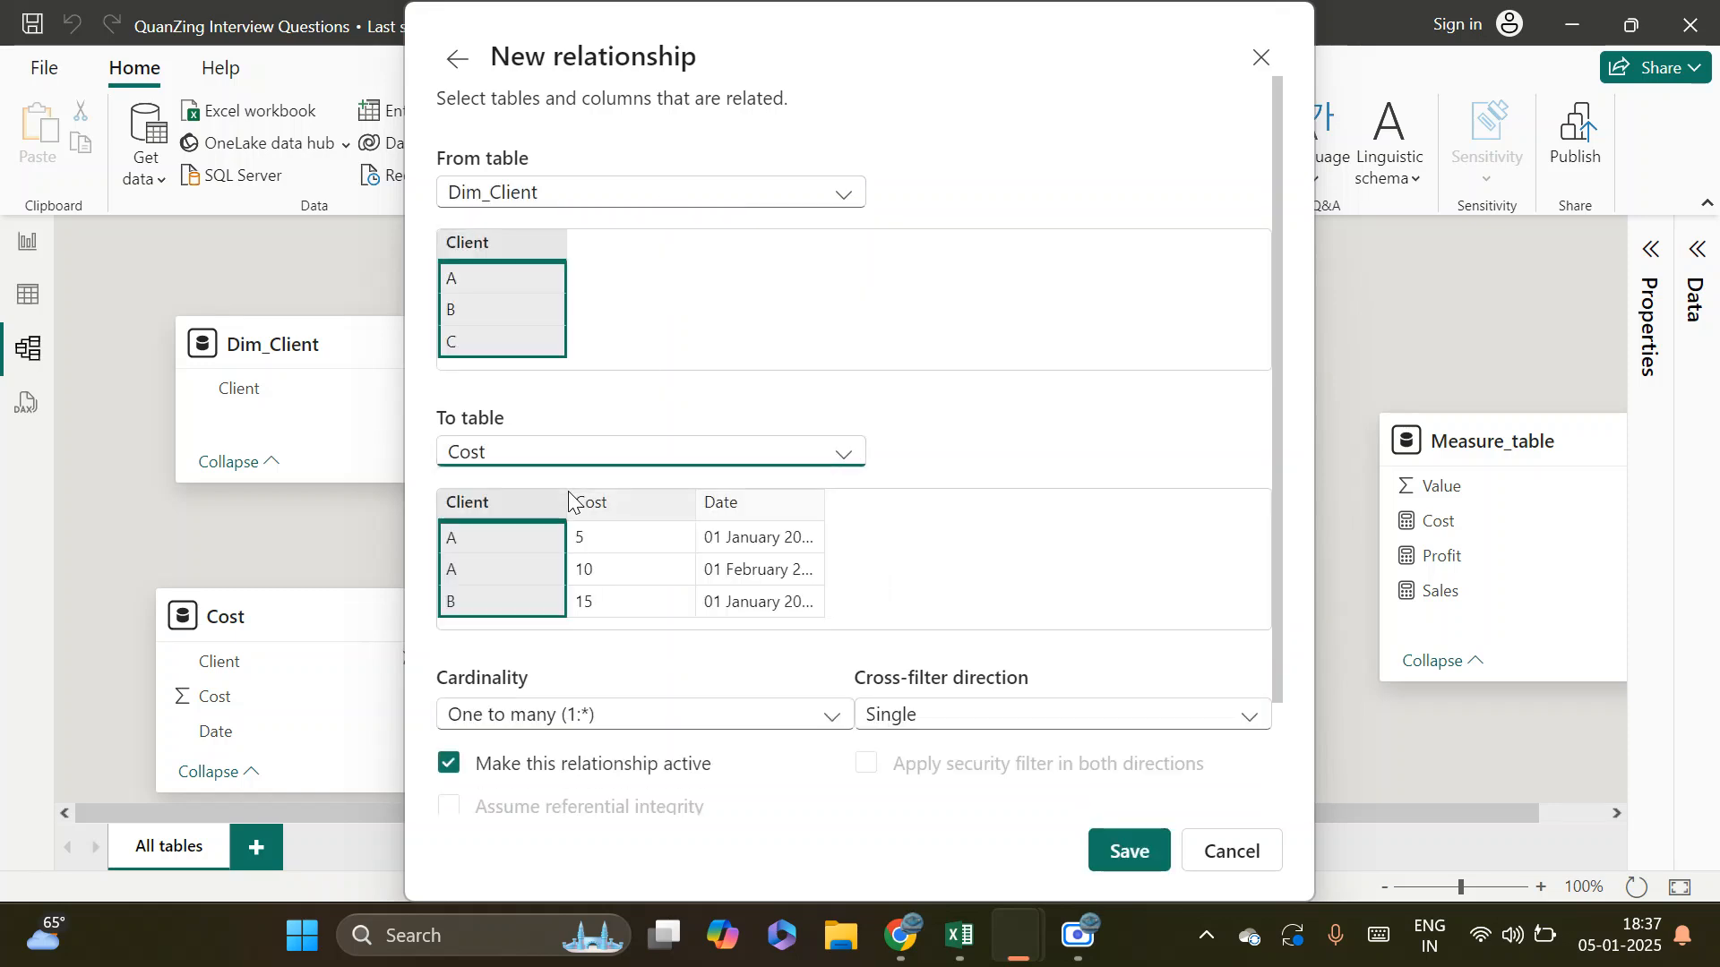
Match the Client columns of both tables and save the relationship as active, one to many (1:*), with single cross-filter direction
click(503, 246)
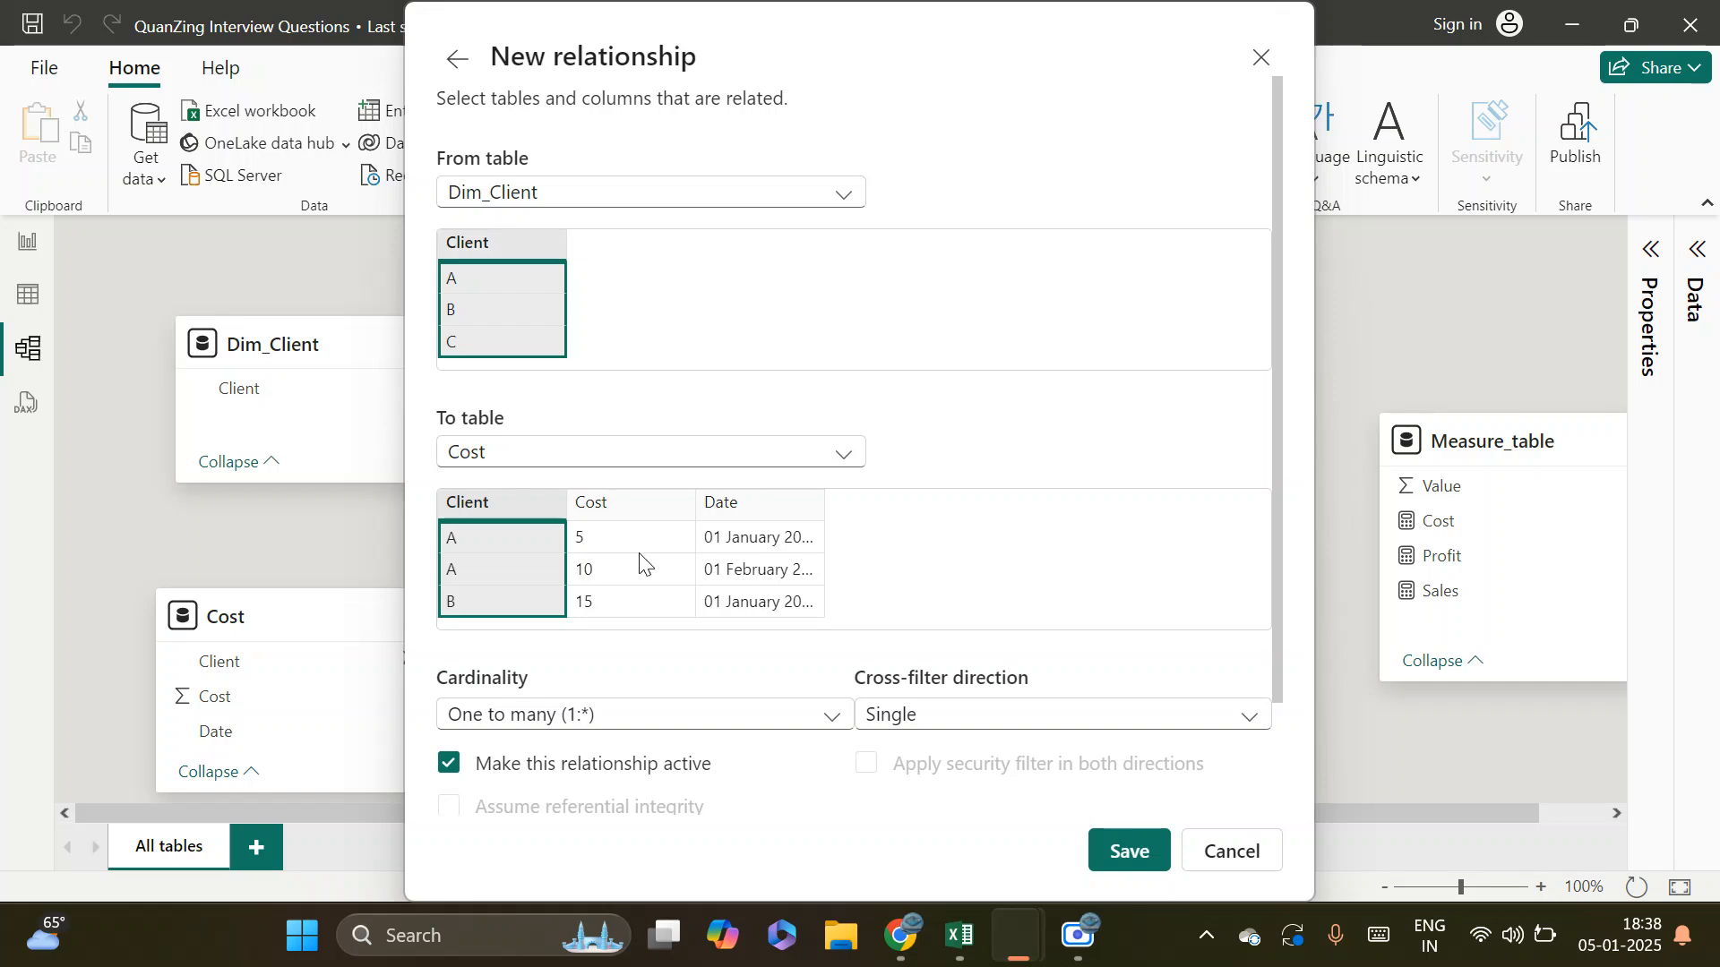
click(649, 513)
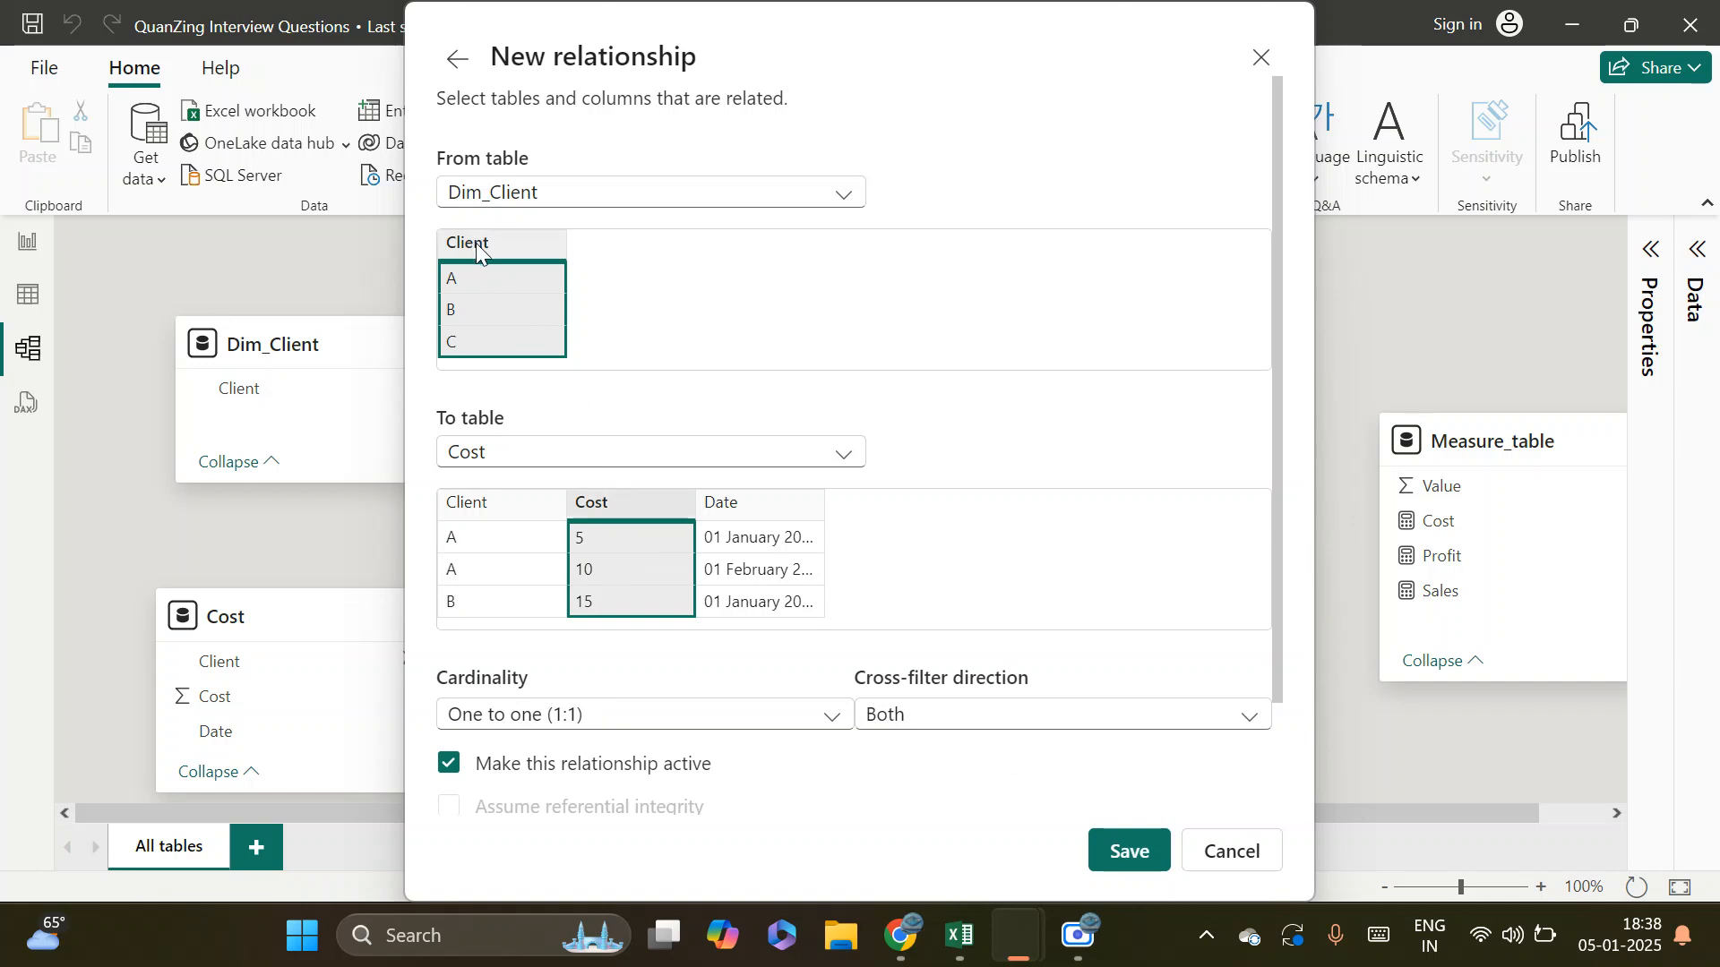
click(491, 500)
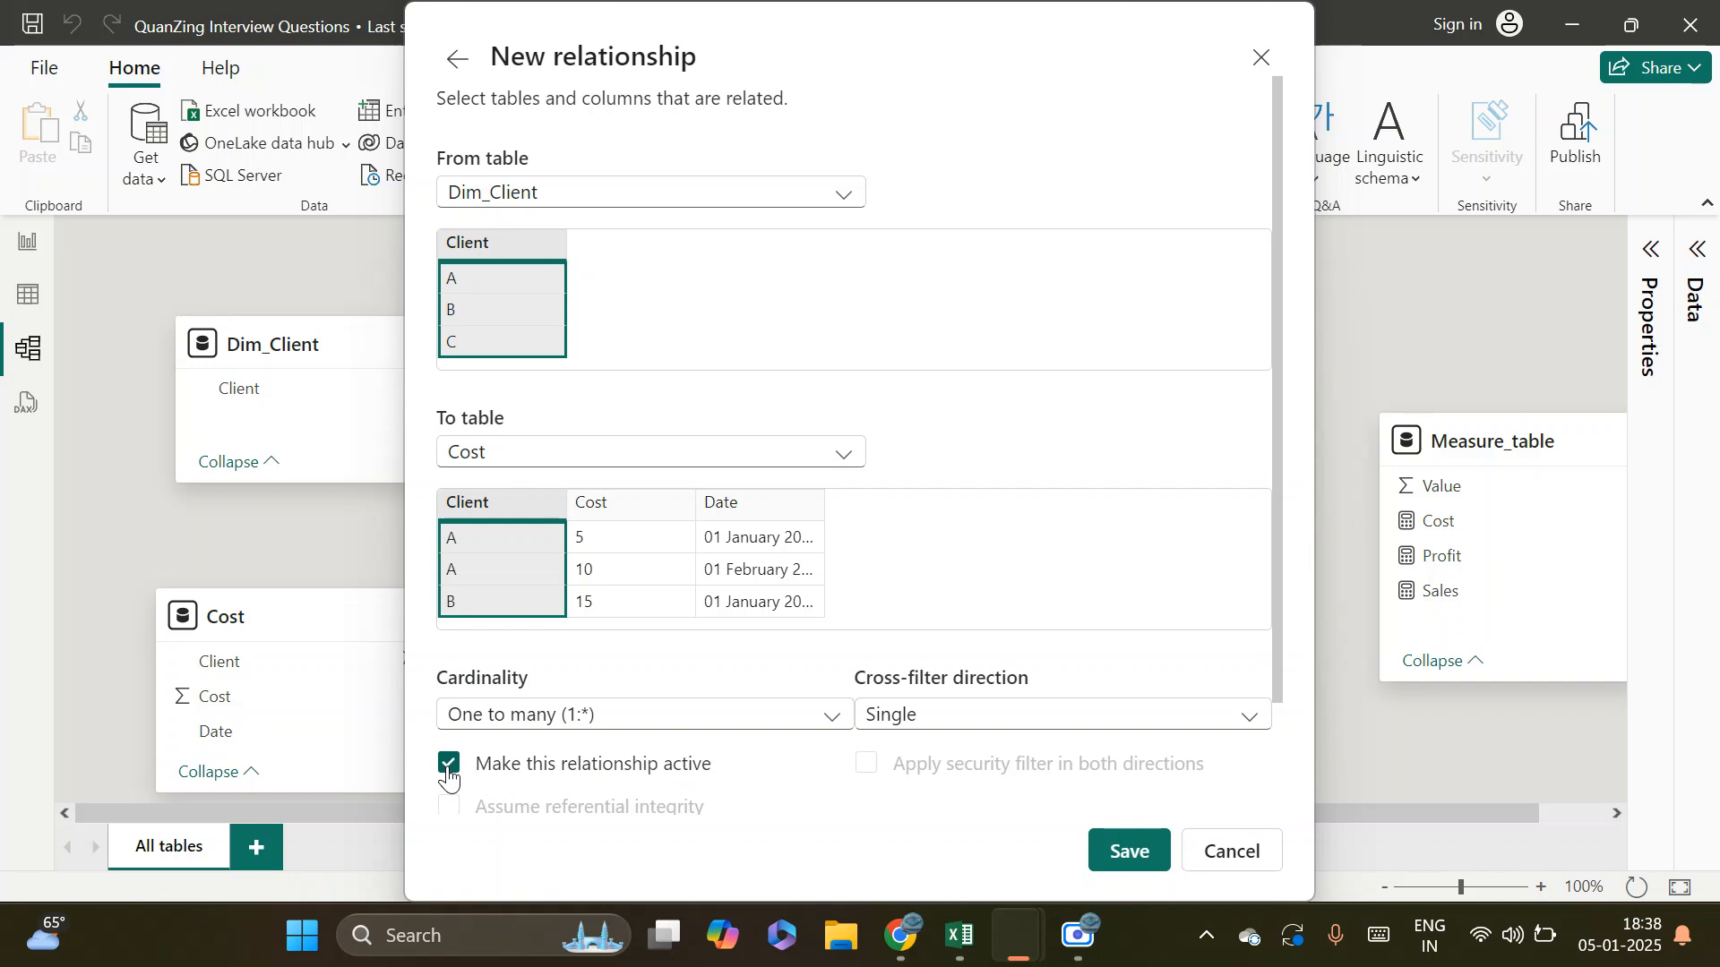
click(1132, 857)
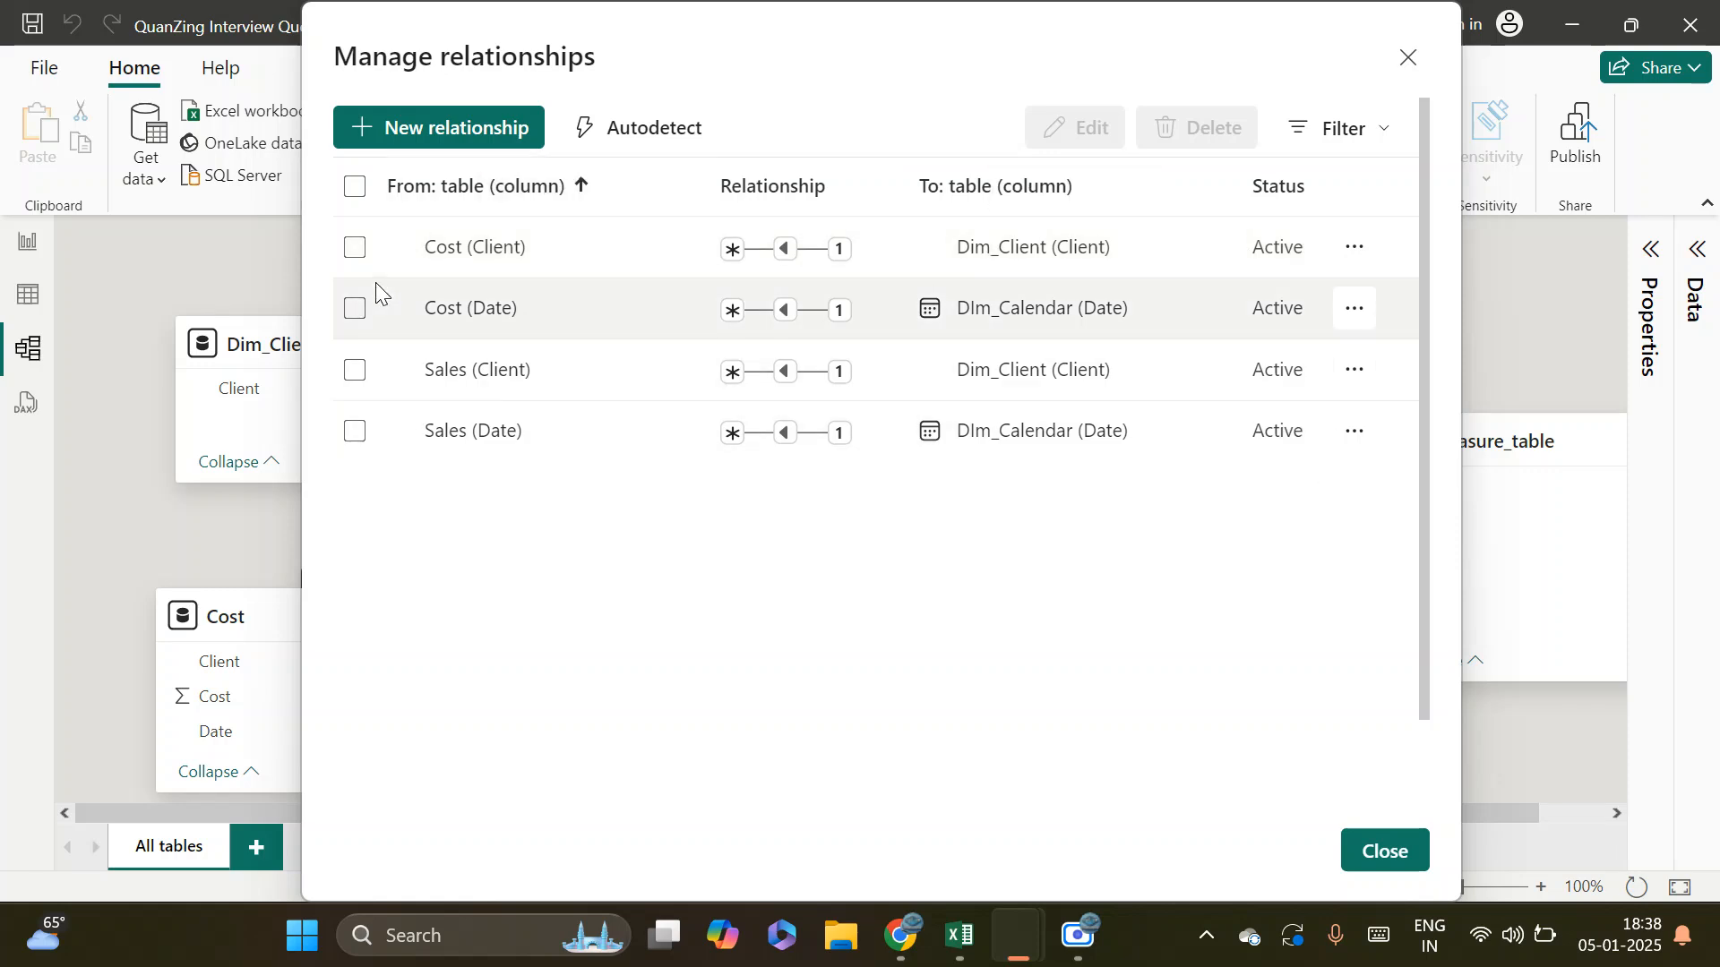
Inspect the edit settings of the Cost (Client) to Dim_Client (Client) relationship without changing them, and close Manage relationships
click(351, 252)
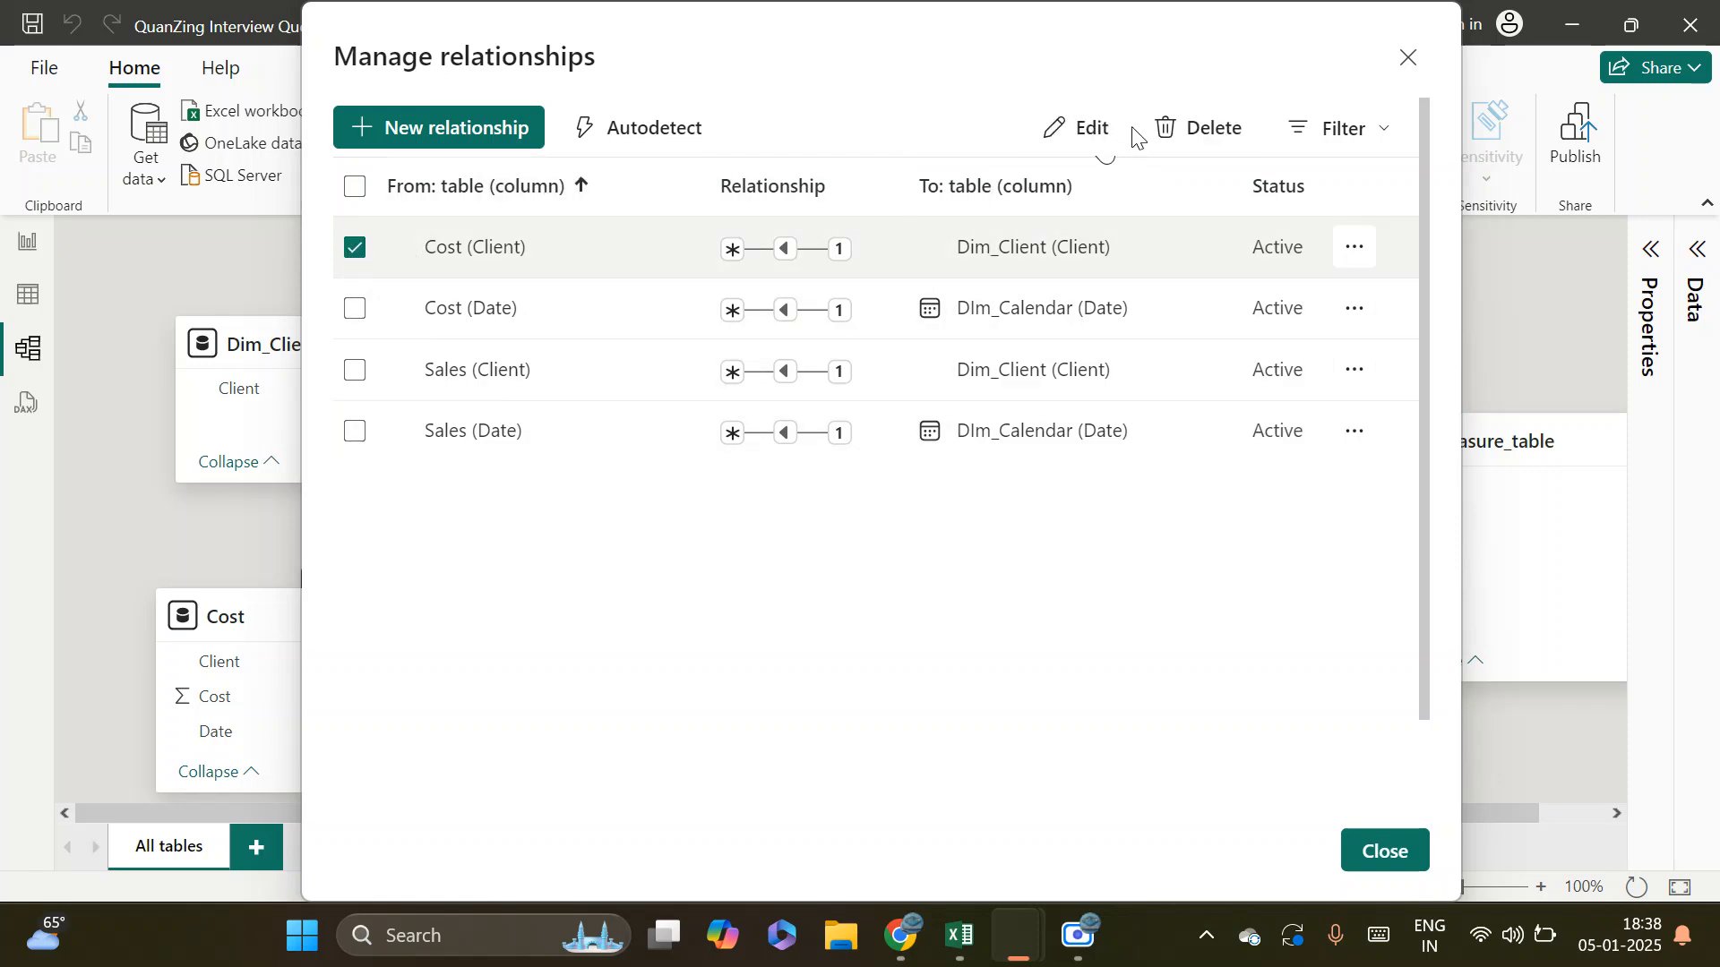
click(1092, 130)
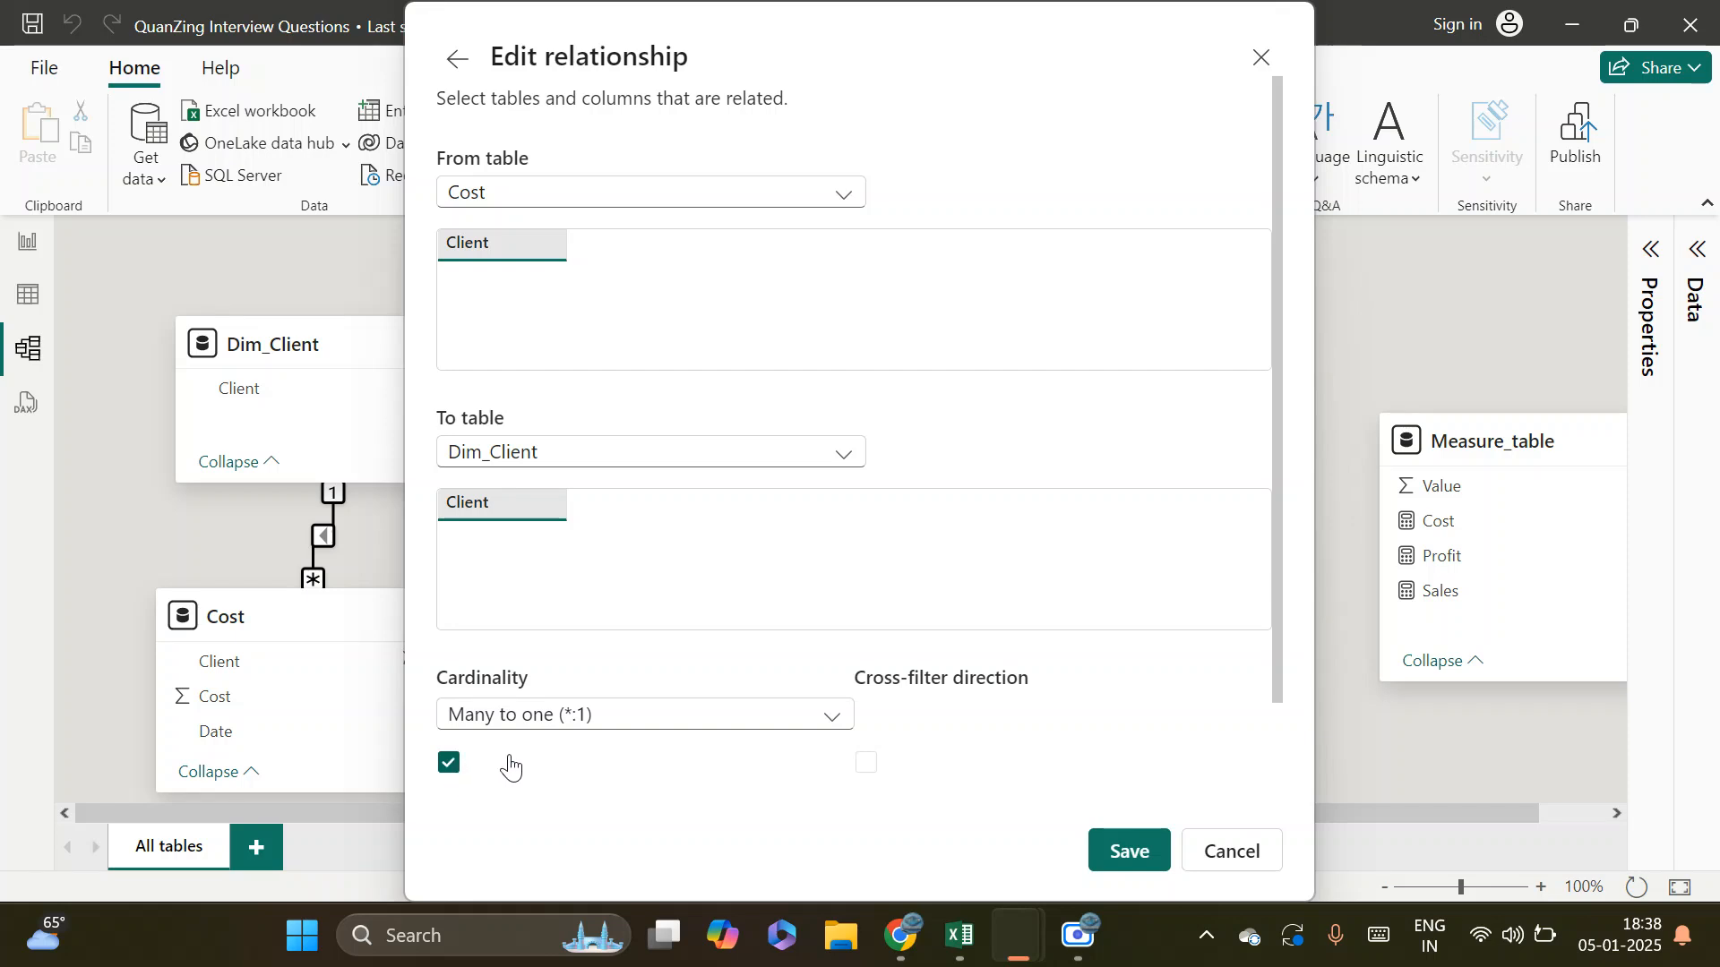
click(1252, 856)
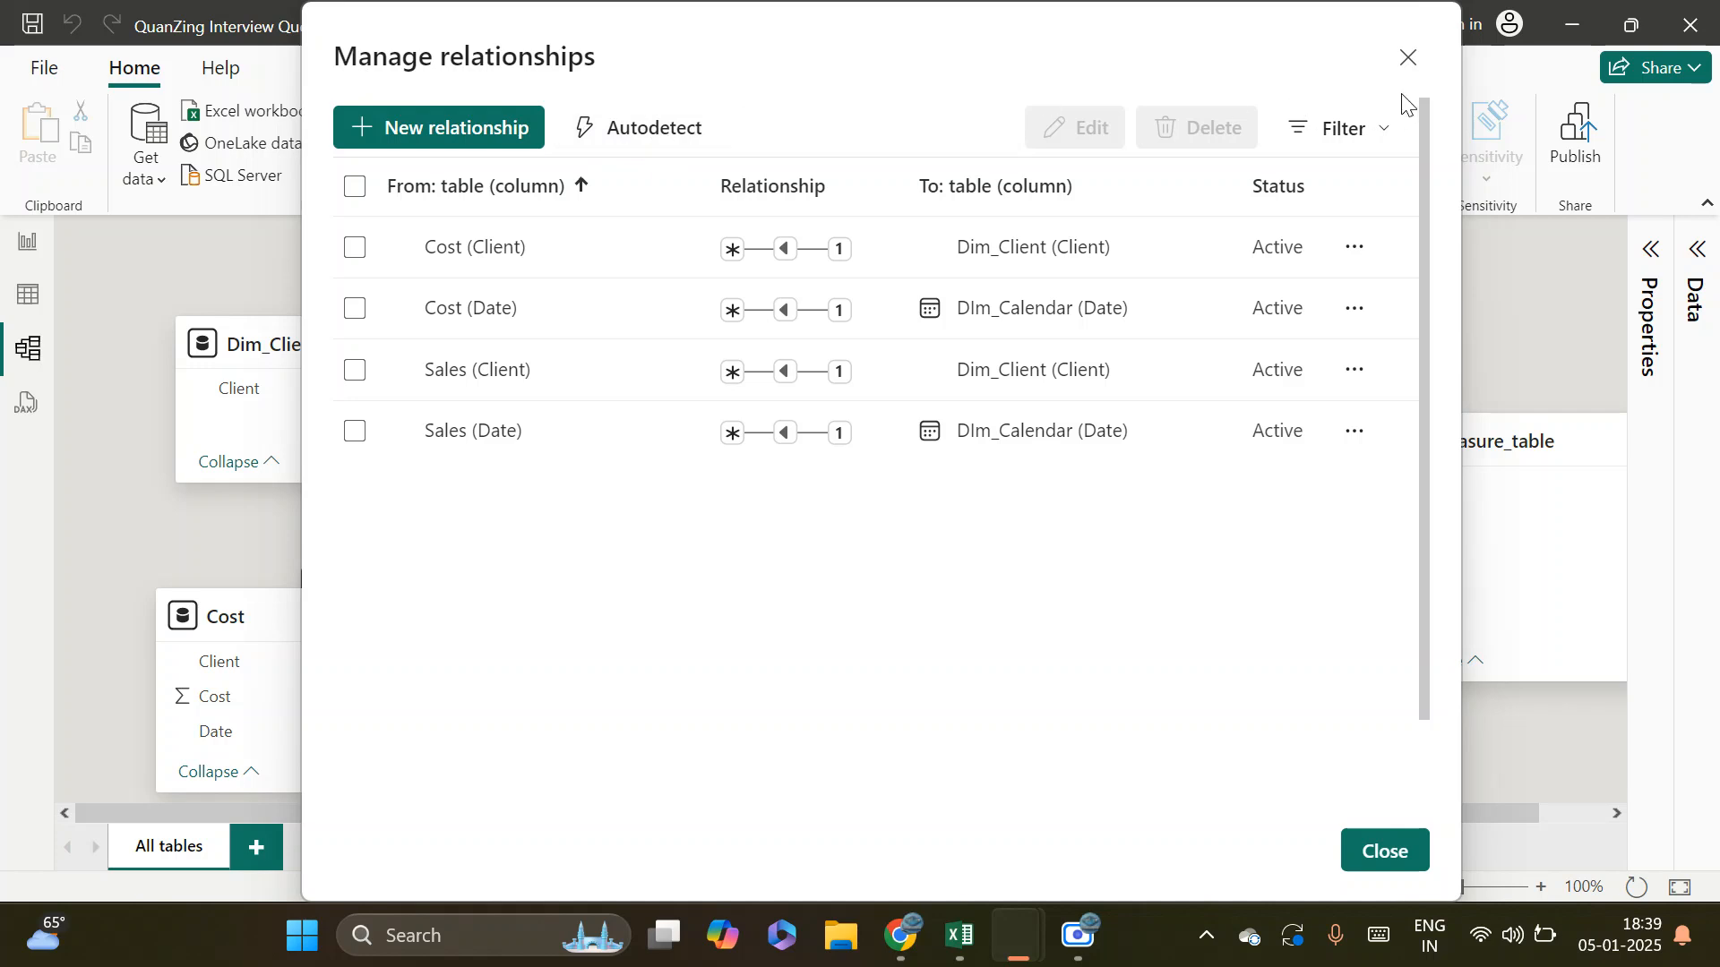
click(1407, 59)
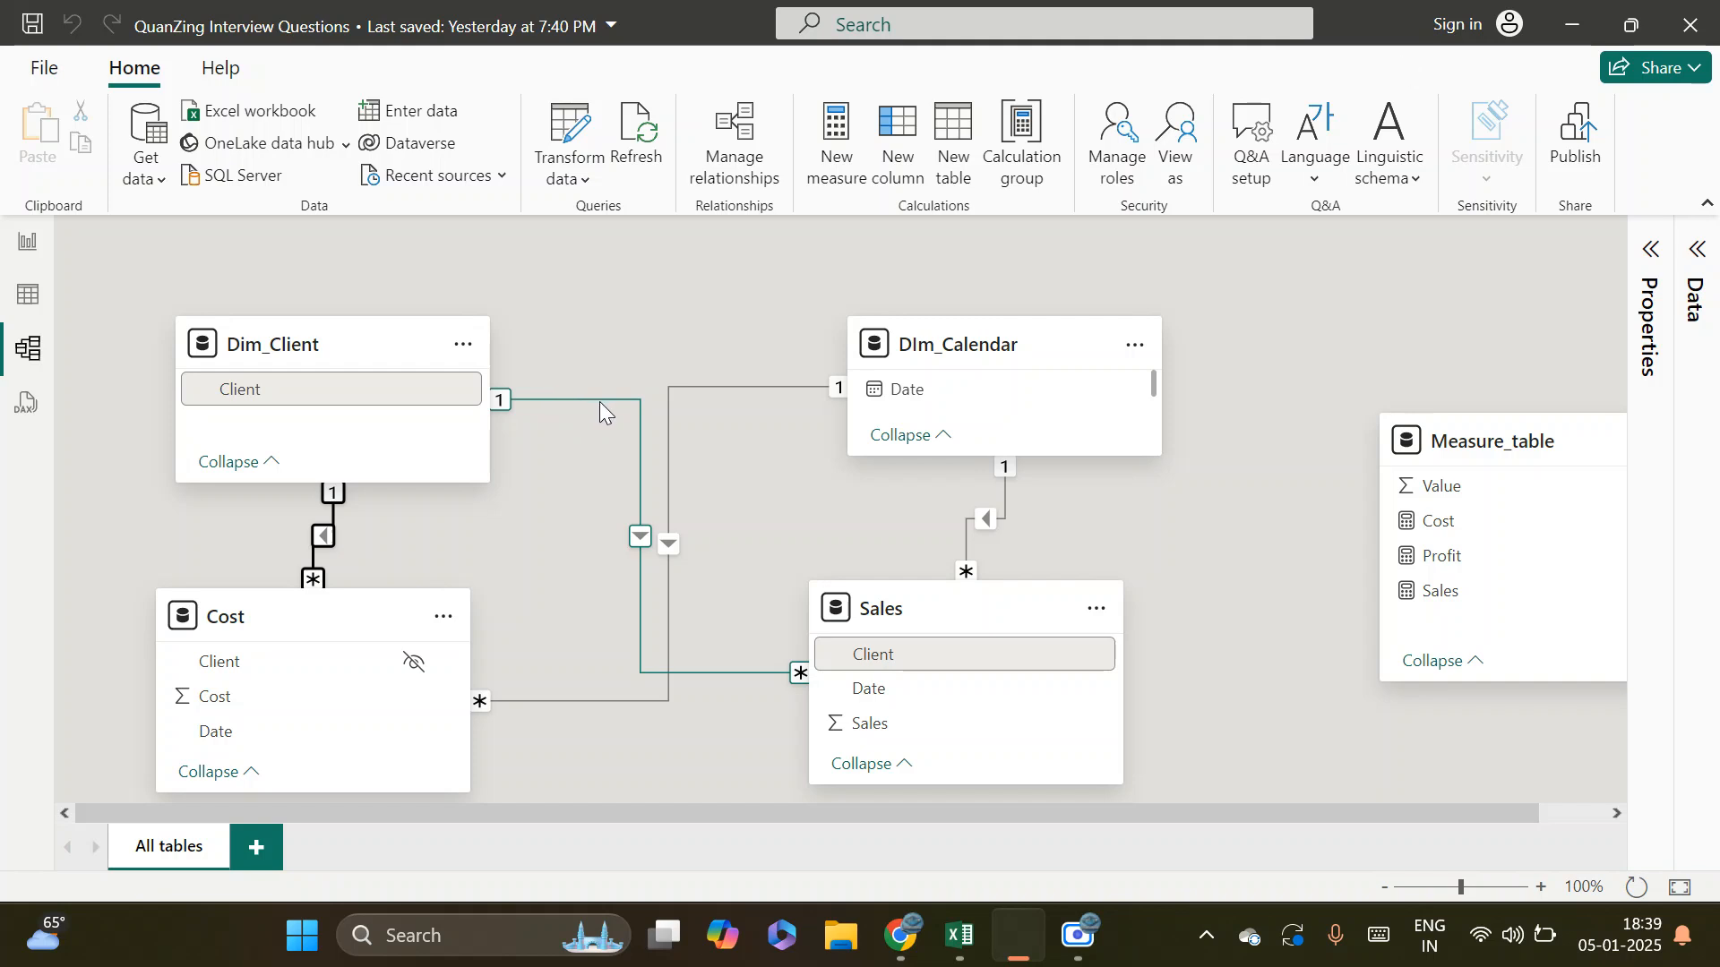
Review the model's full list of relationships in Manage relationships and close it
click(726, 143)
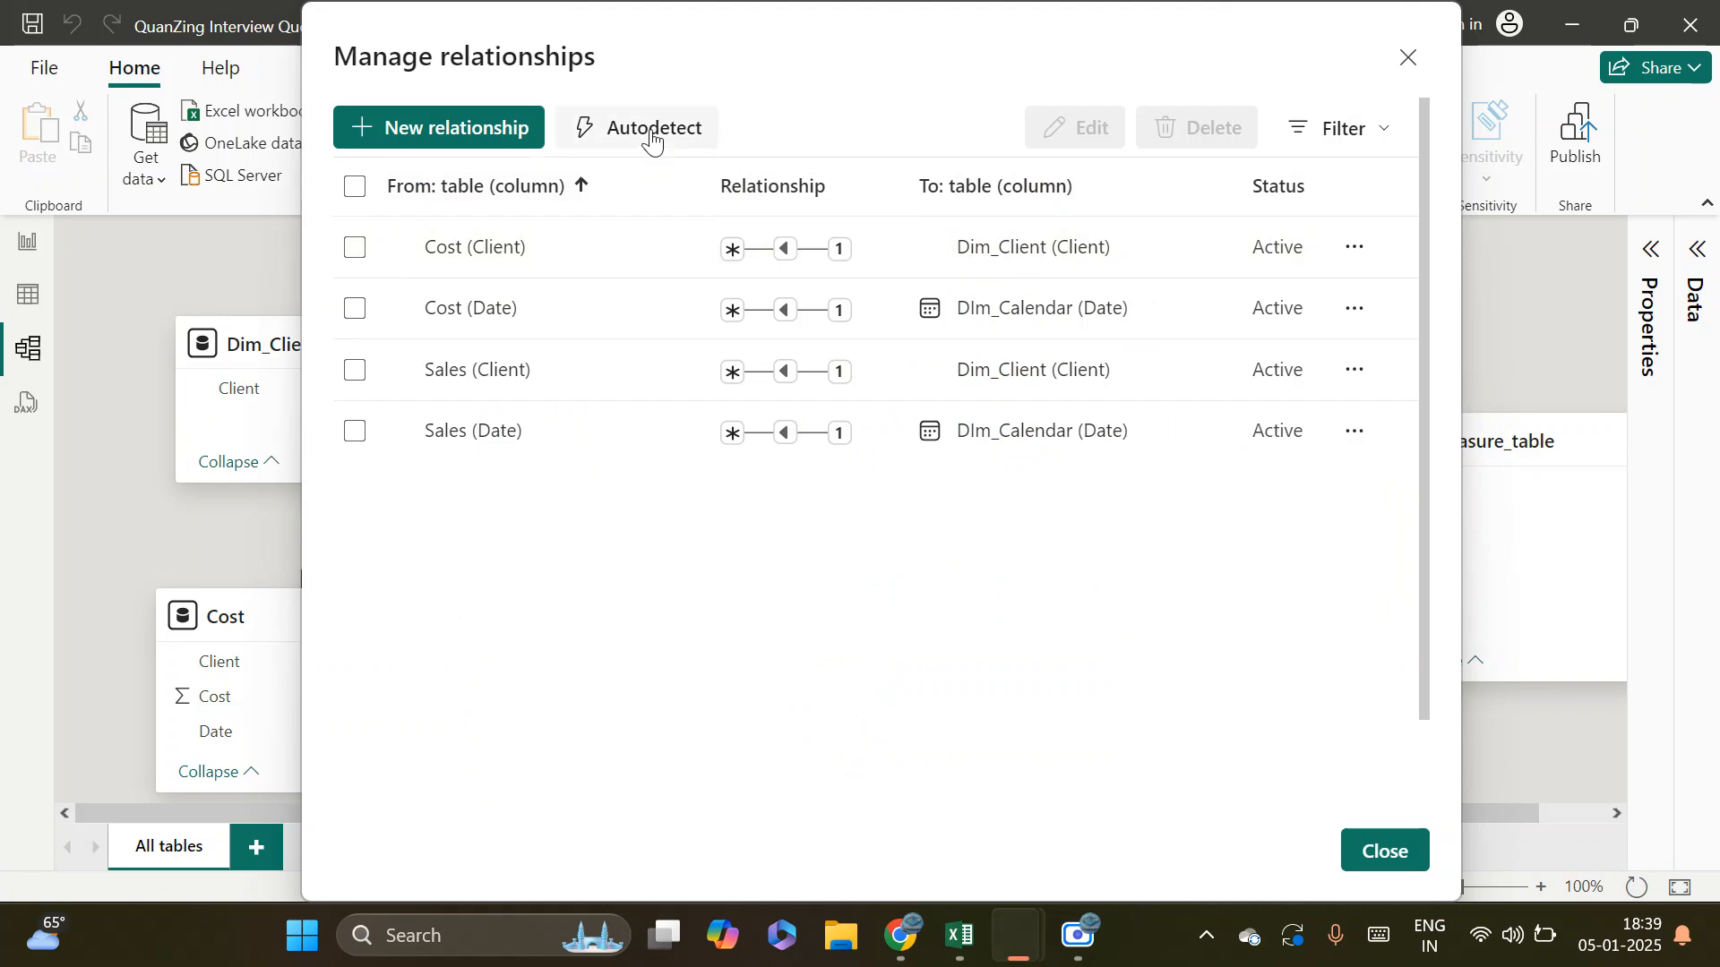
click(1406, 63)
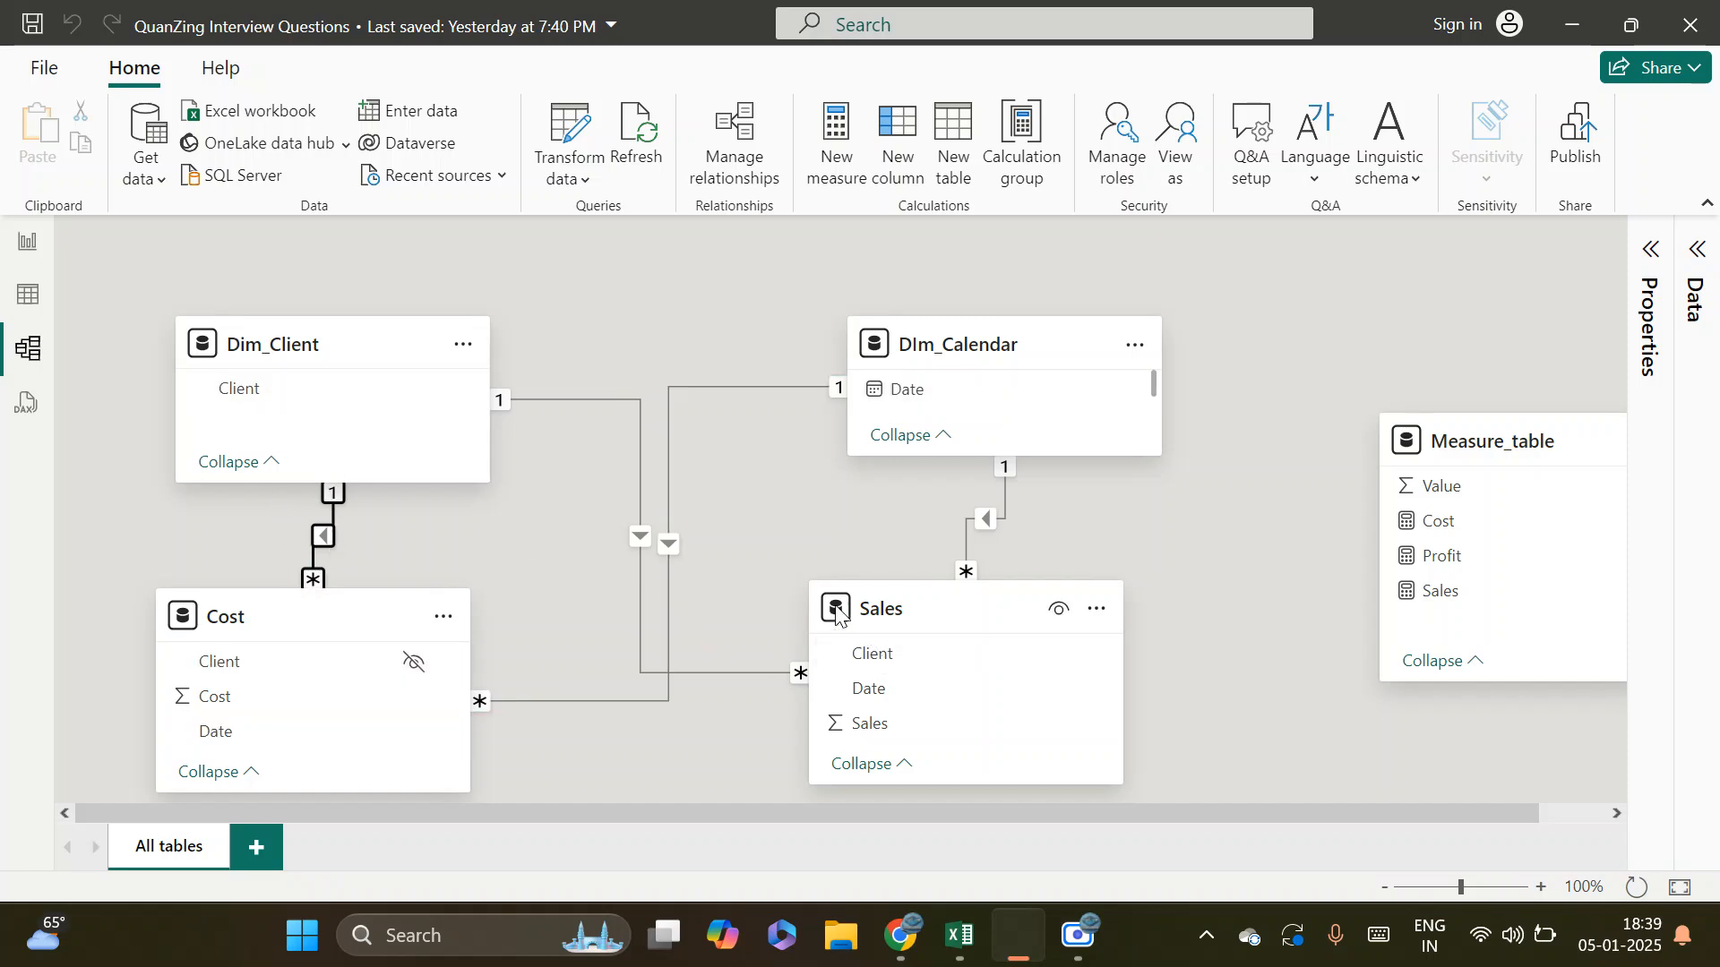
Move the Customers table visual to the upper-left corner of report Page 1
click(16, 258)
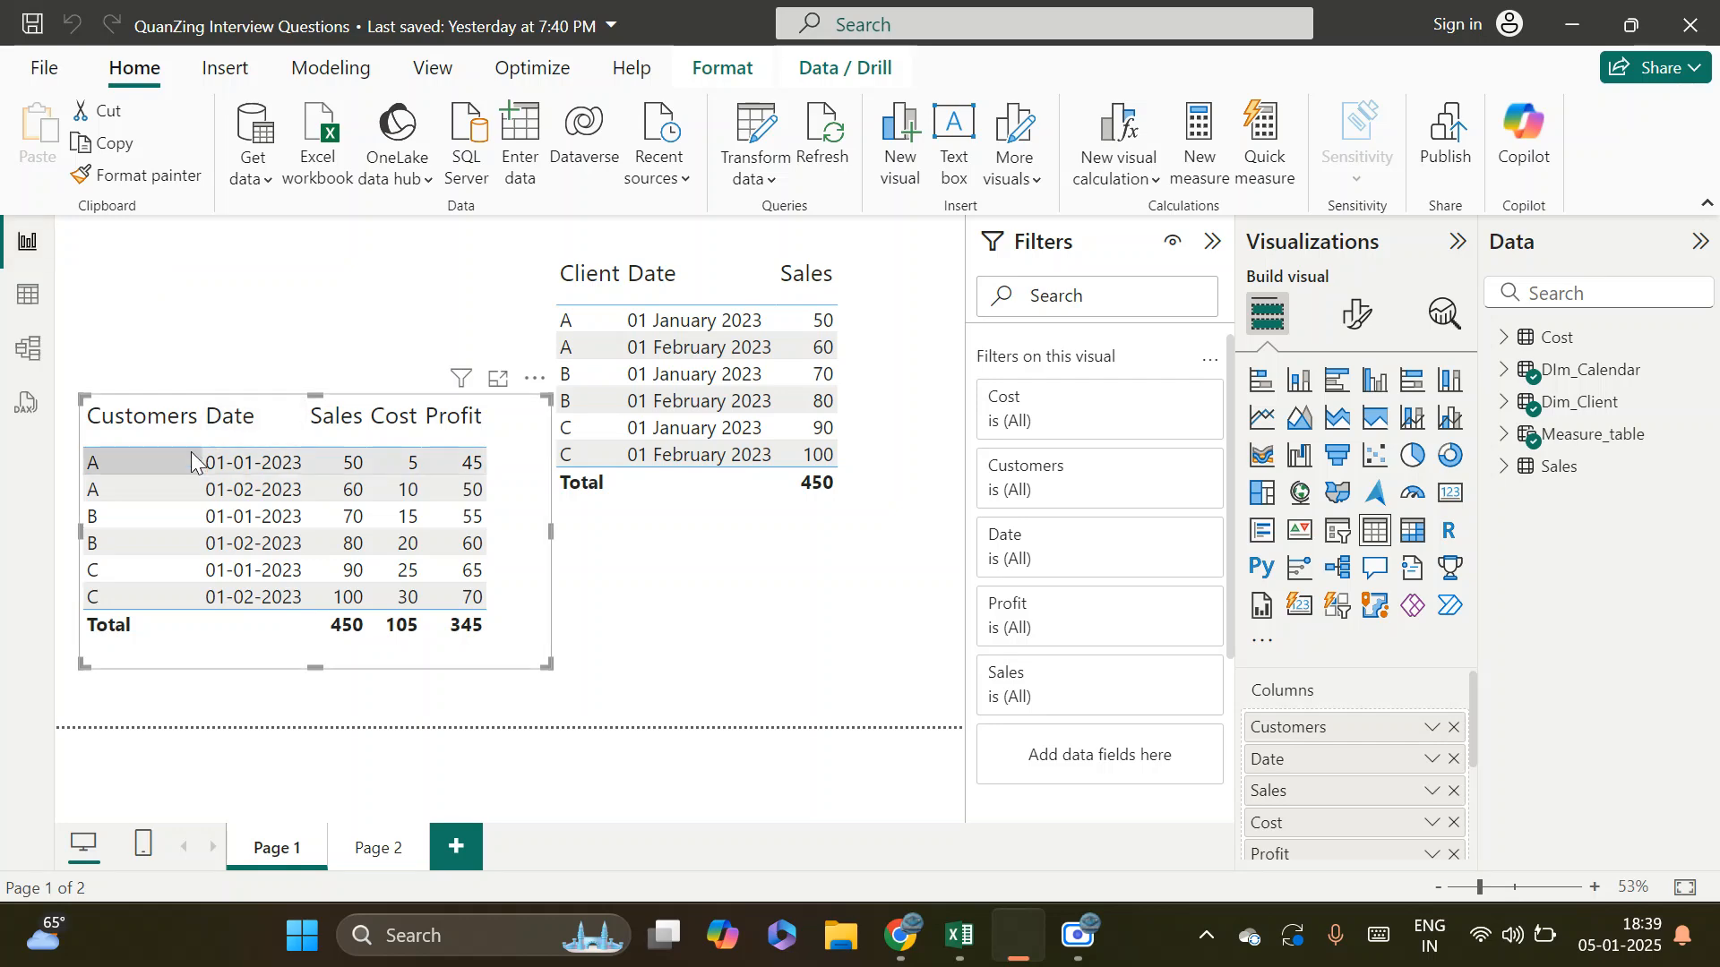
drag(528, 637, 475, 433)
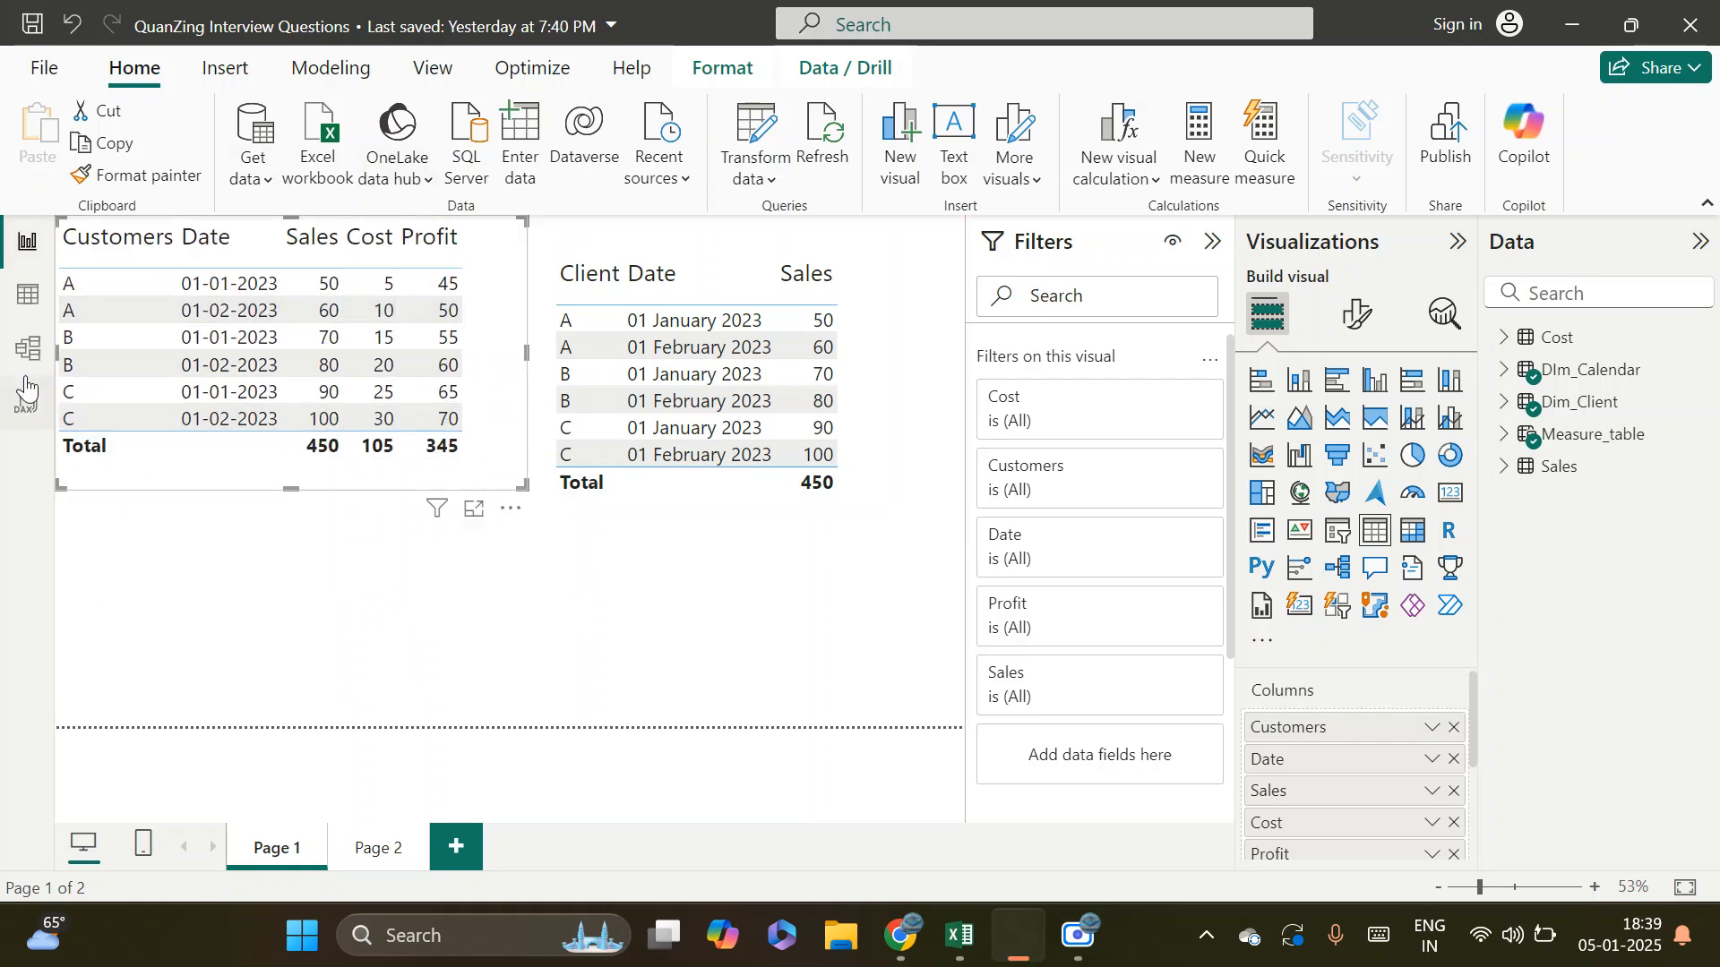
Return to the model view, review the relationship list and view the Dim_Client–Cost edit settings, cancelling without changes
click(21, 362)
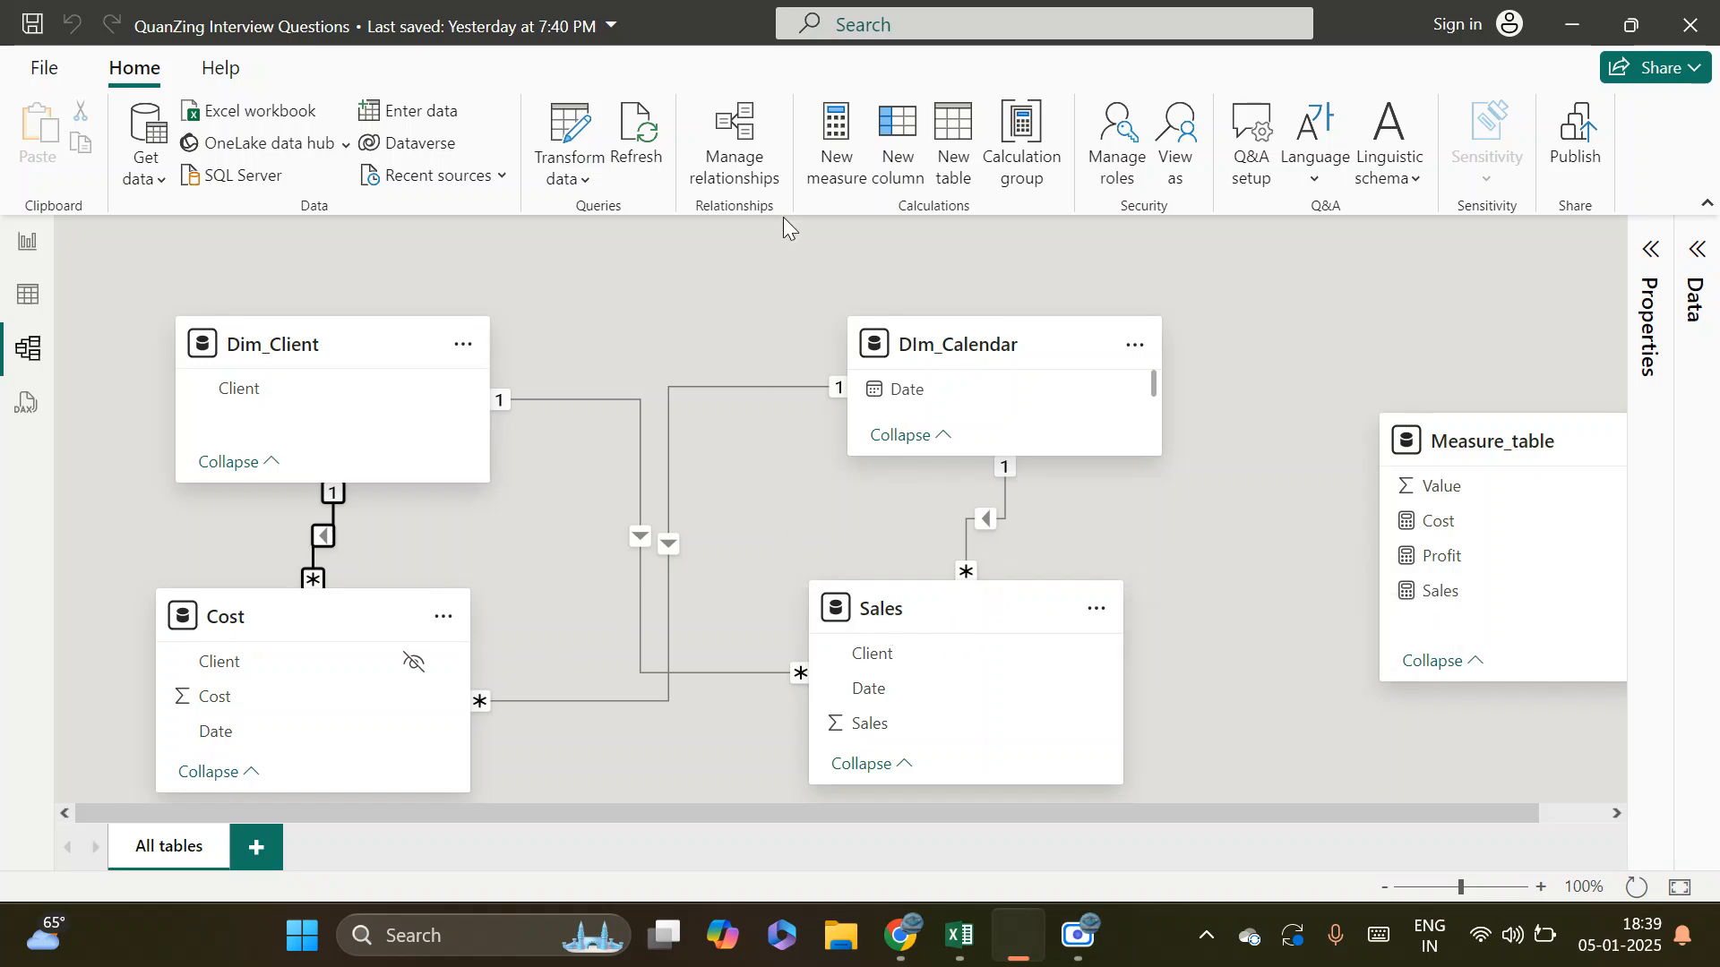
click(743, 148)
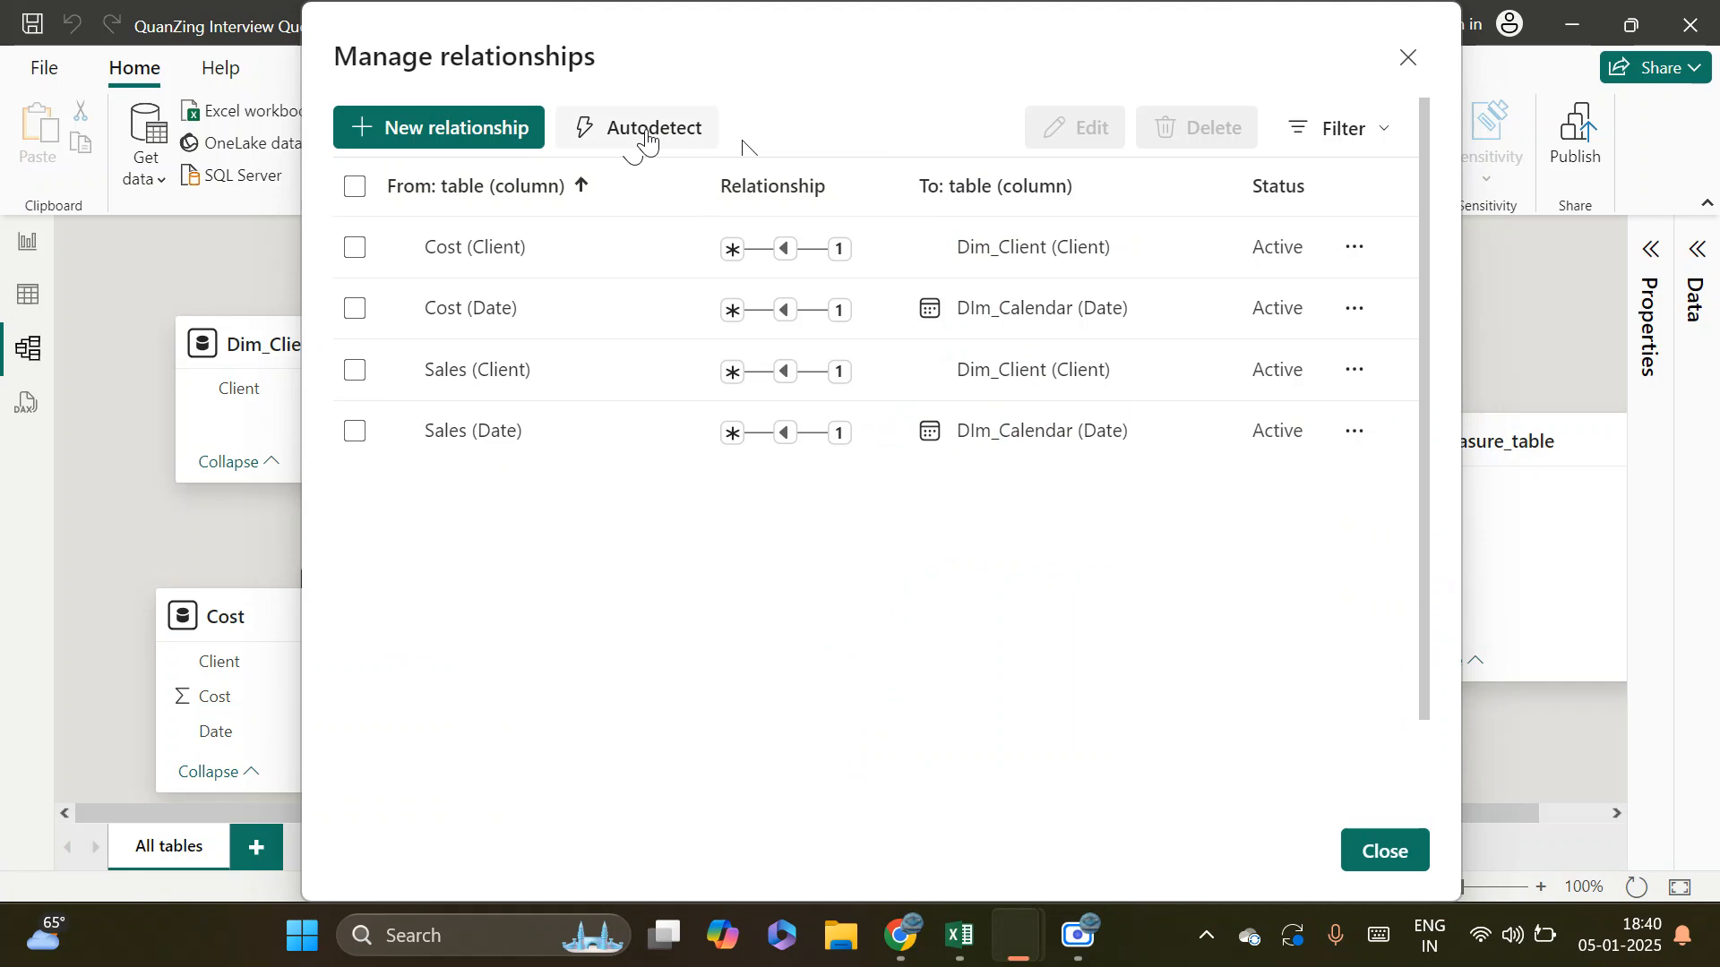
click(1384, 851)
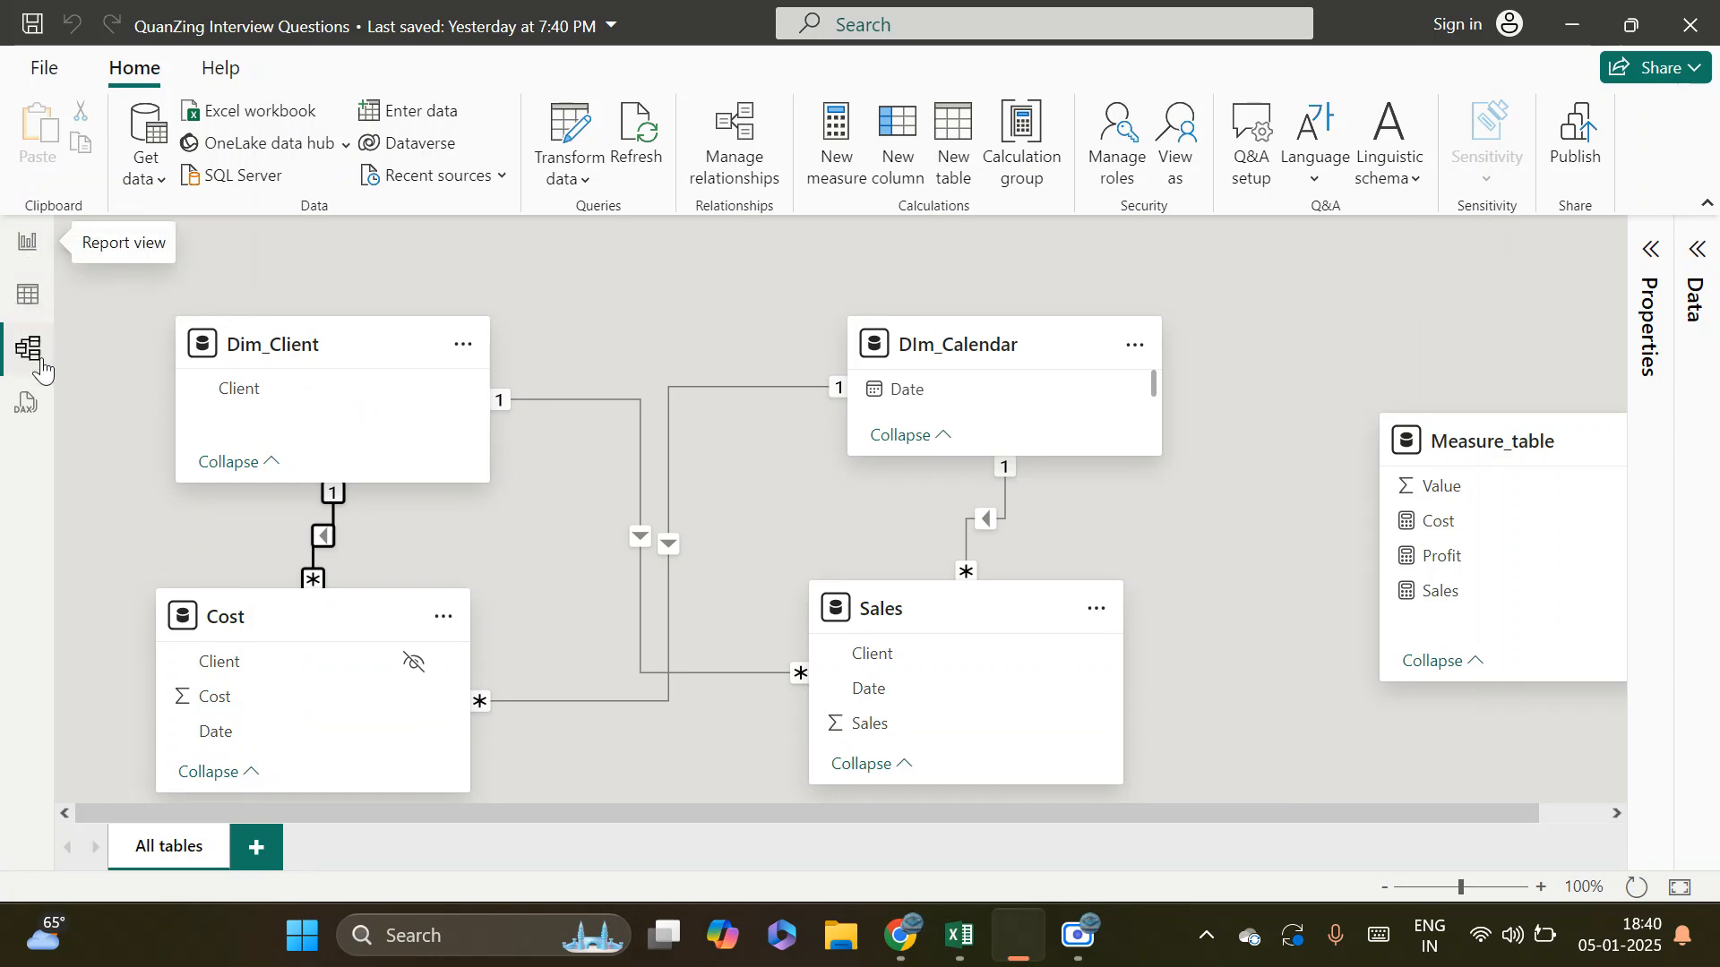
double_click(322, 534)
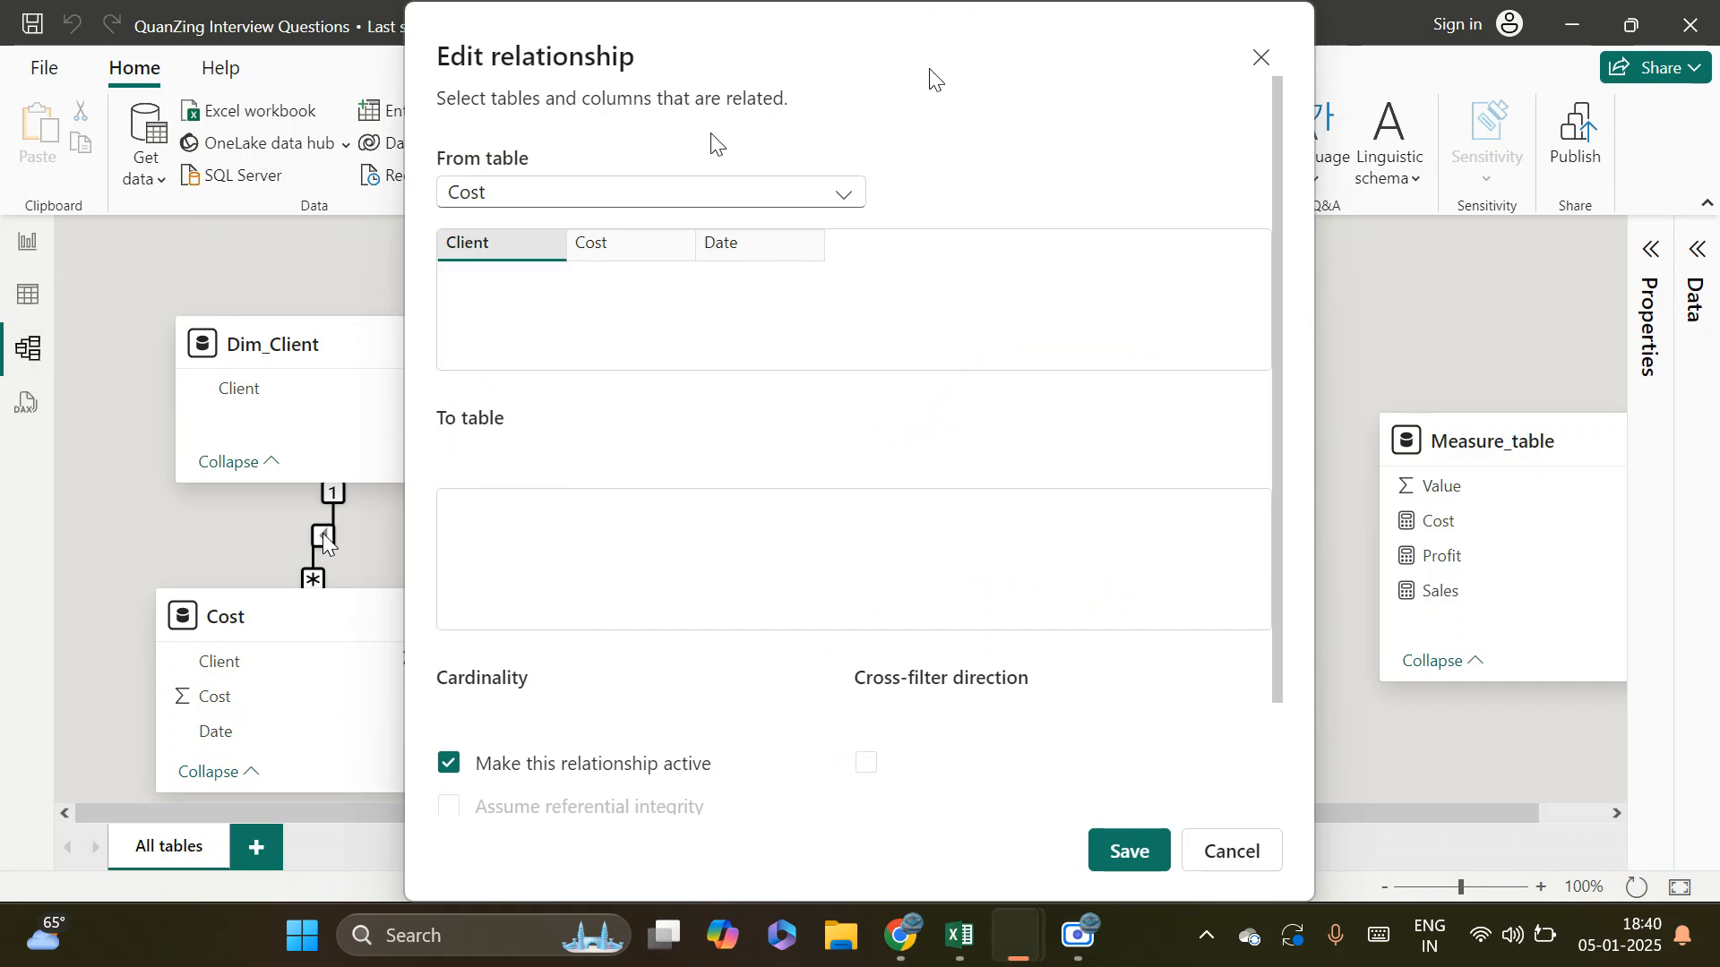
click(1224, 858)
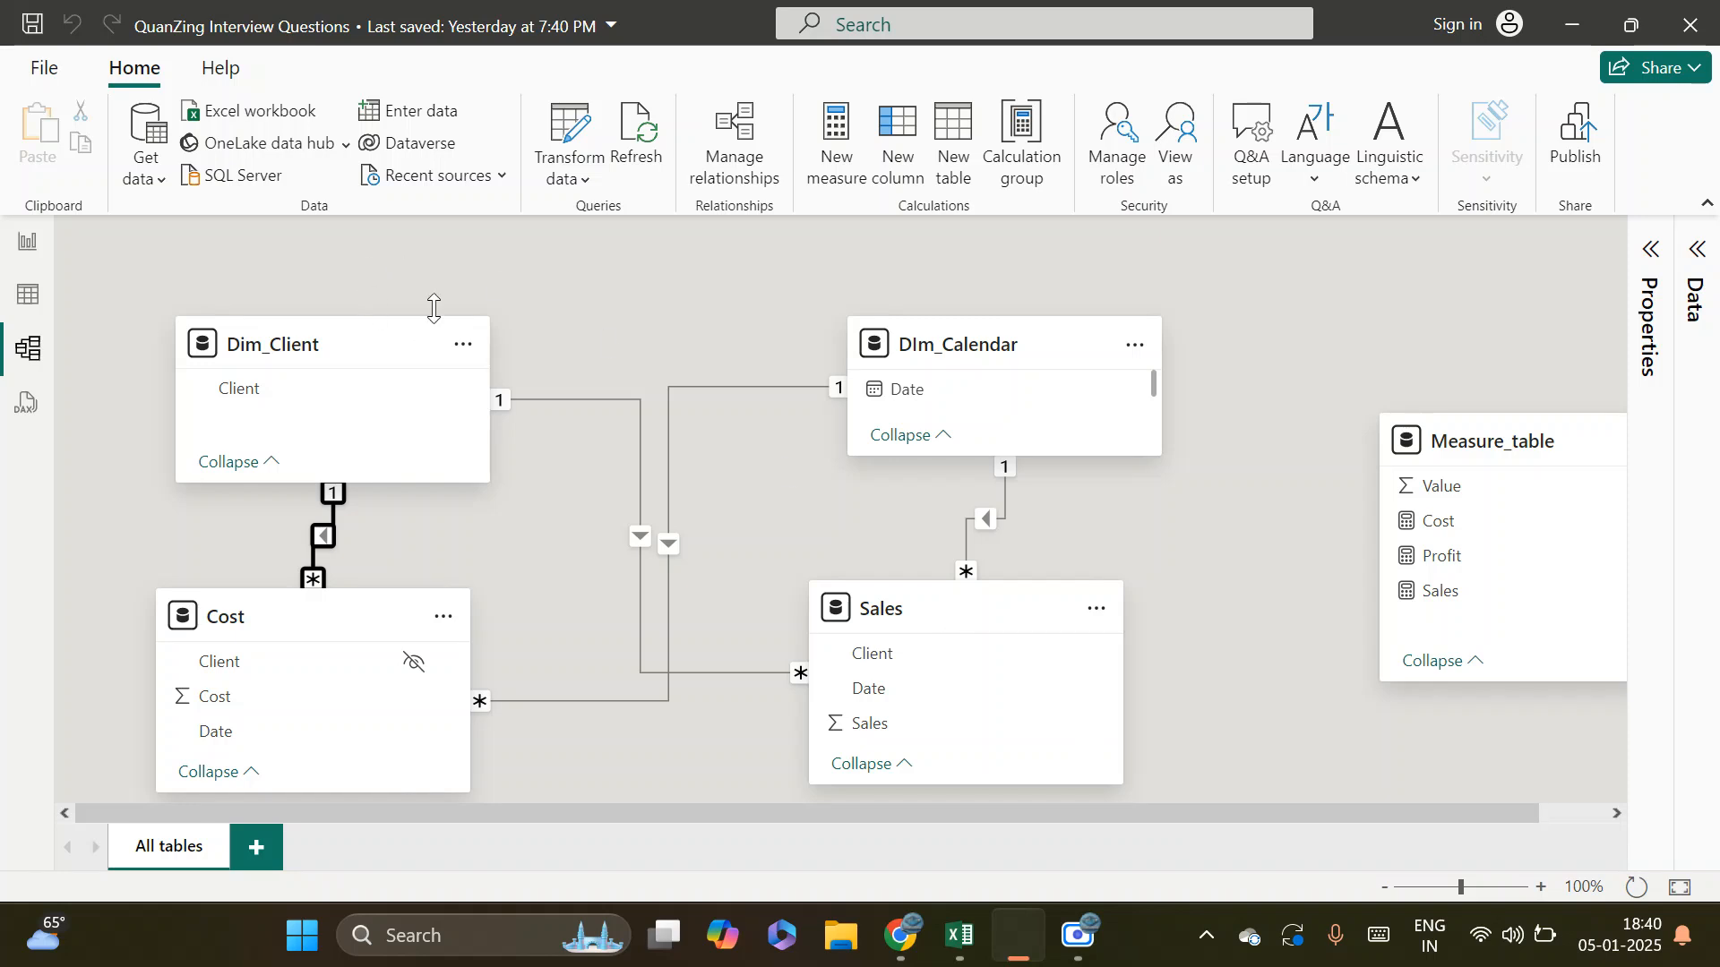
click(555, 312)
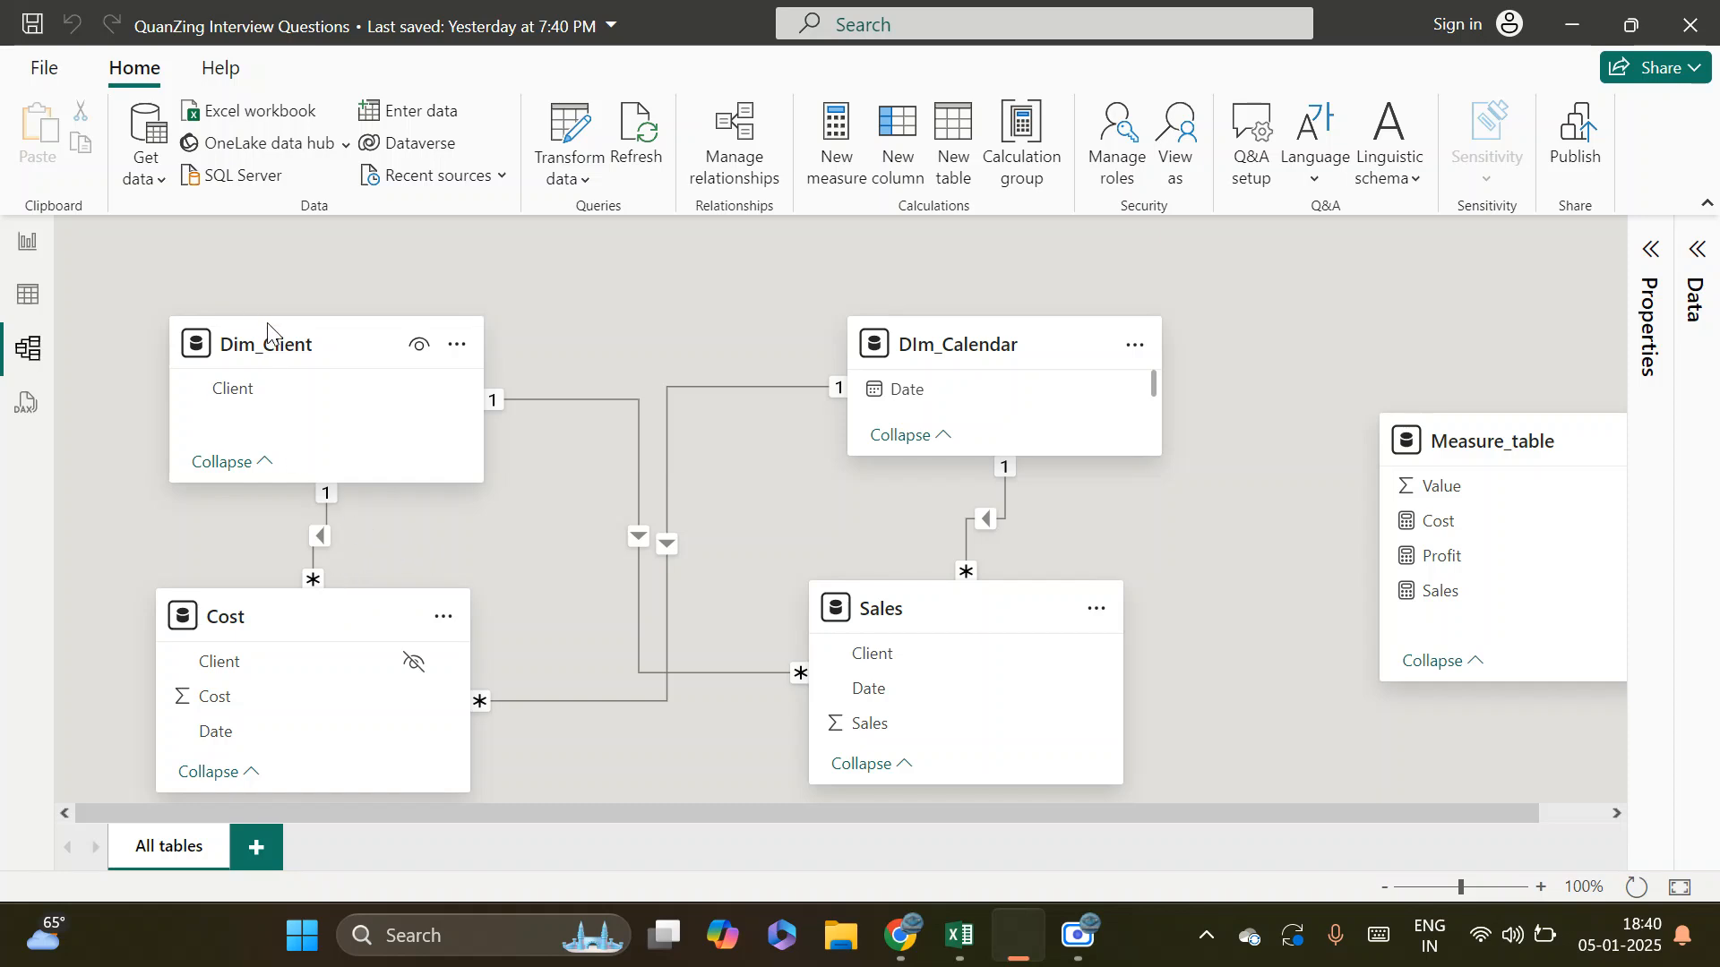
Move the Cost table lower in the model diagram to lengthen its relationship line to Dim_Client
mouse_move(269, 339)
mouse_move(265, 628)
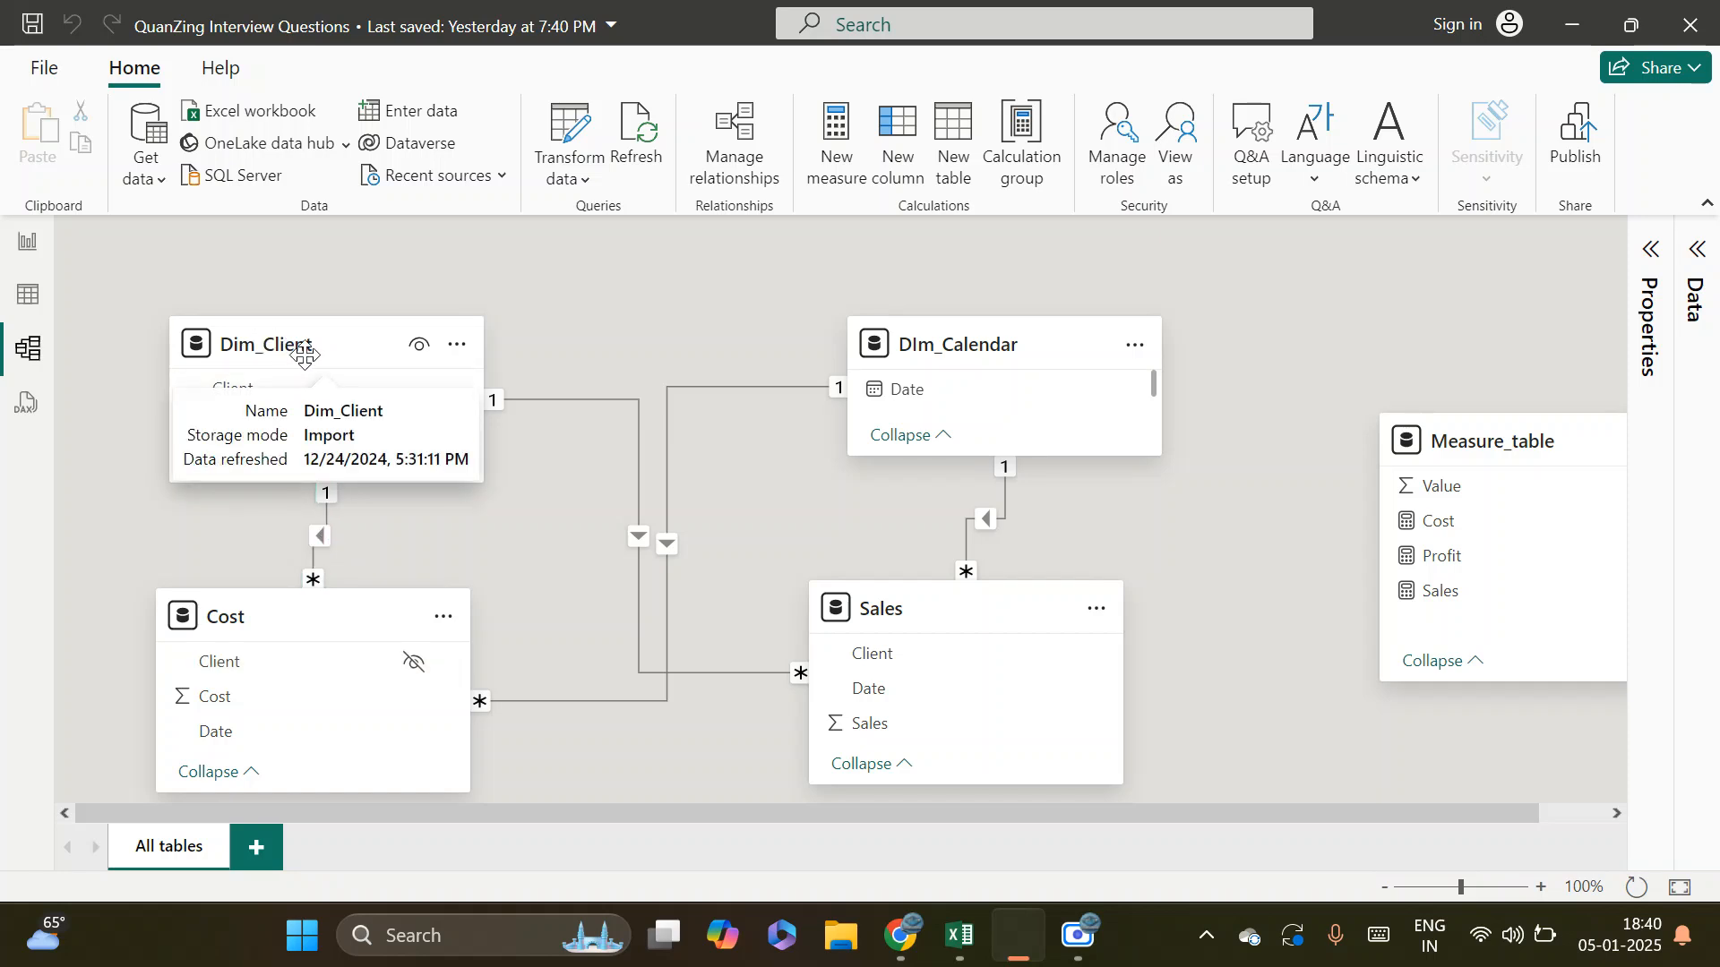
drag(332, 625, 348, 683)
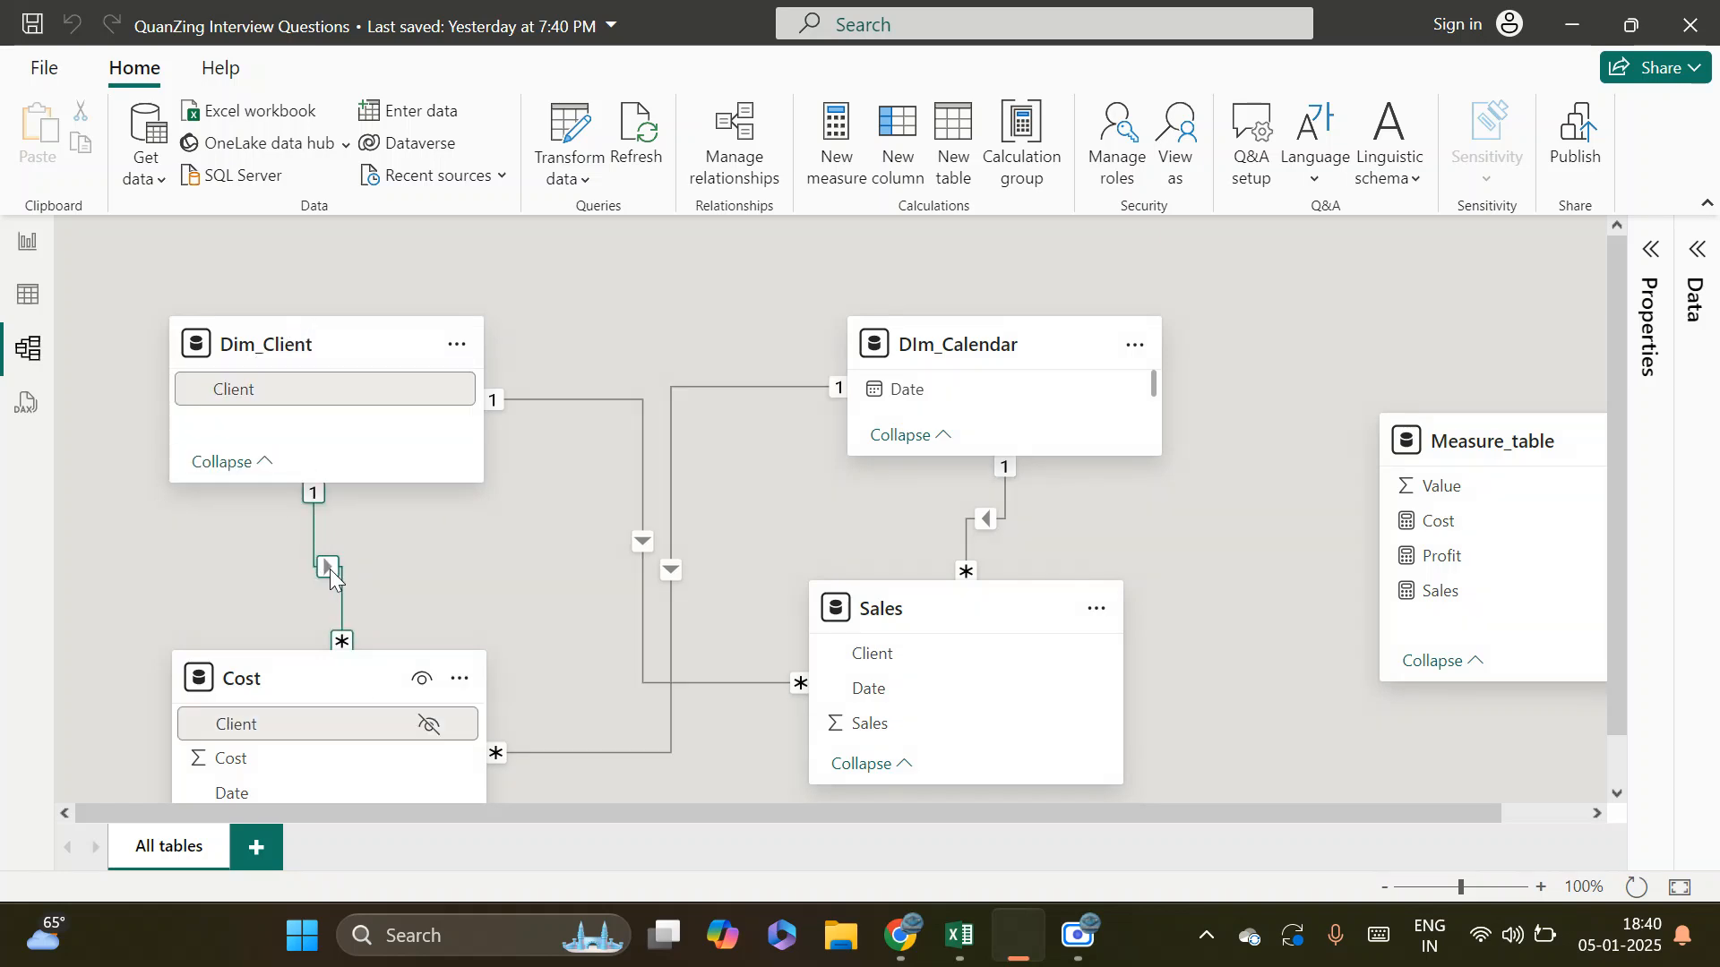
click(312, 538)
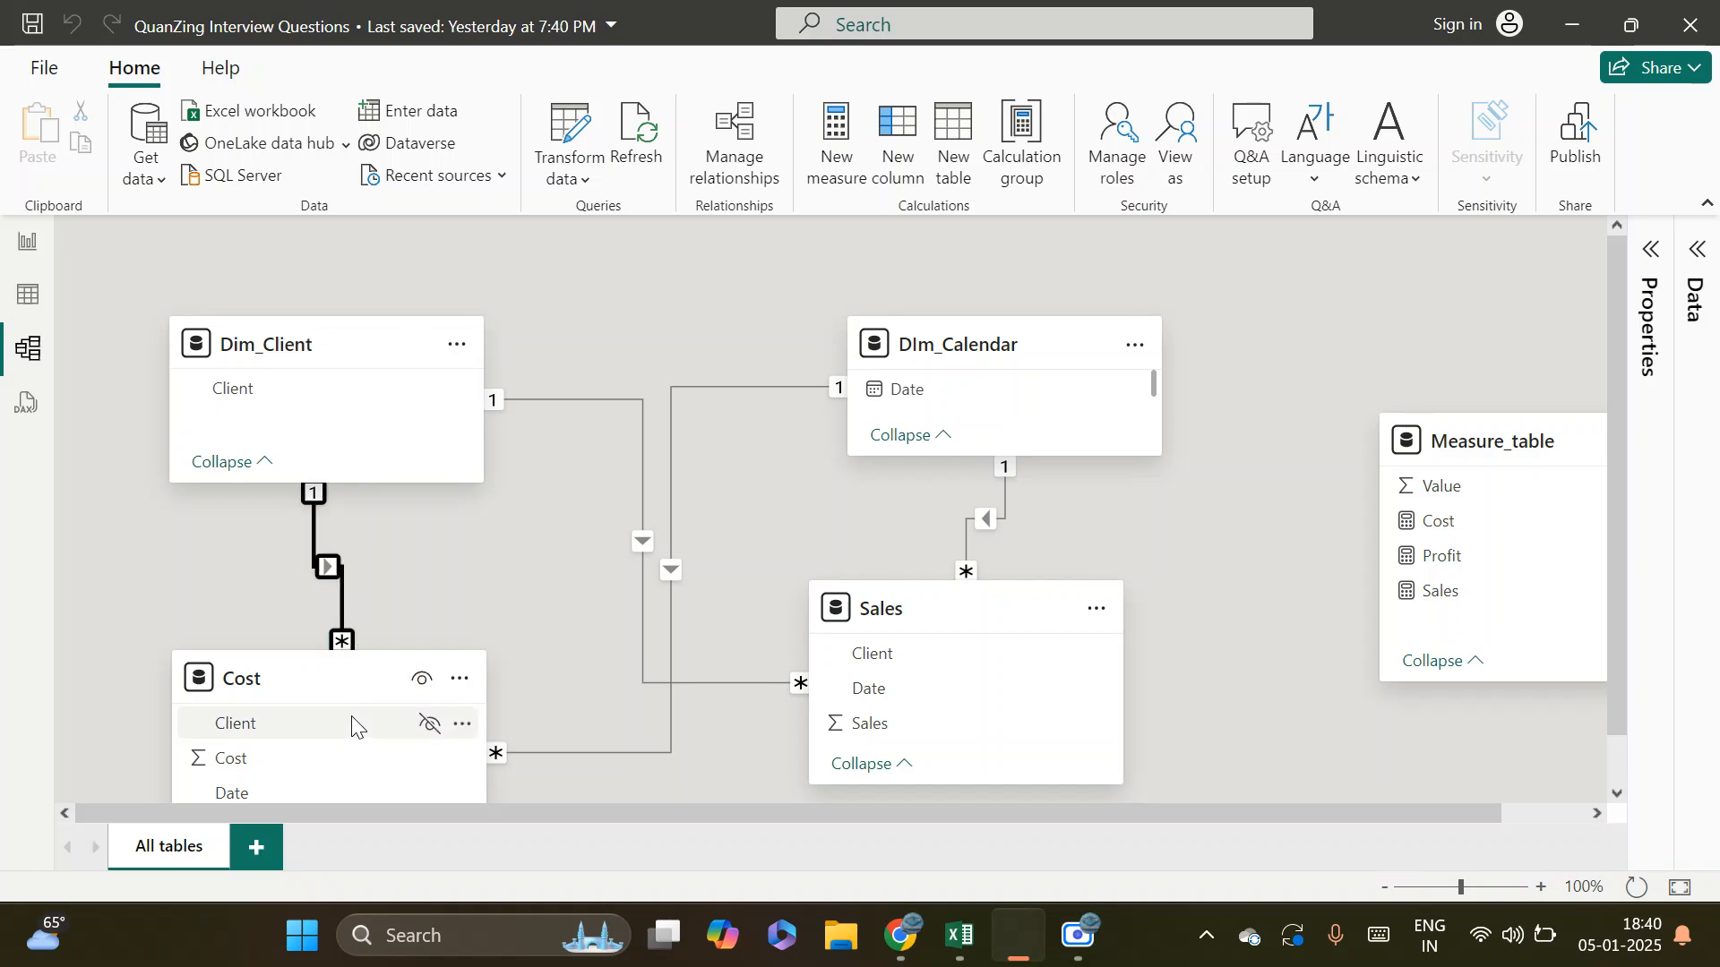
click(464, 546)
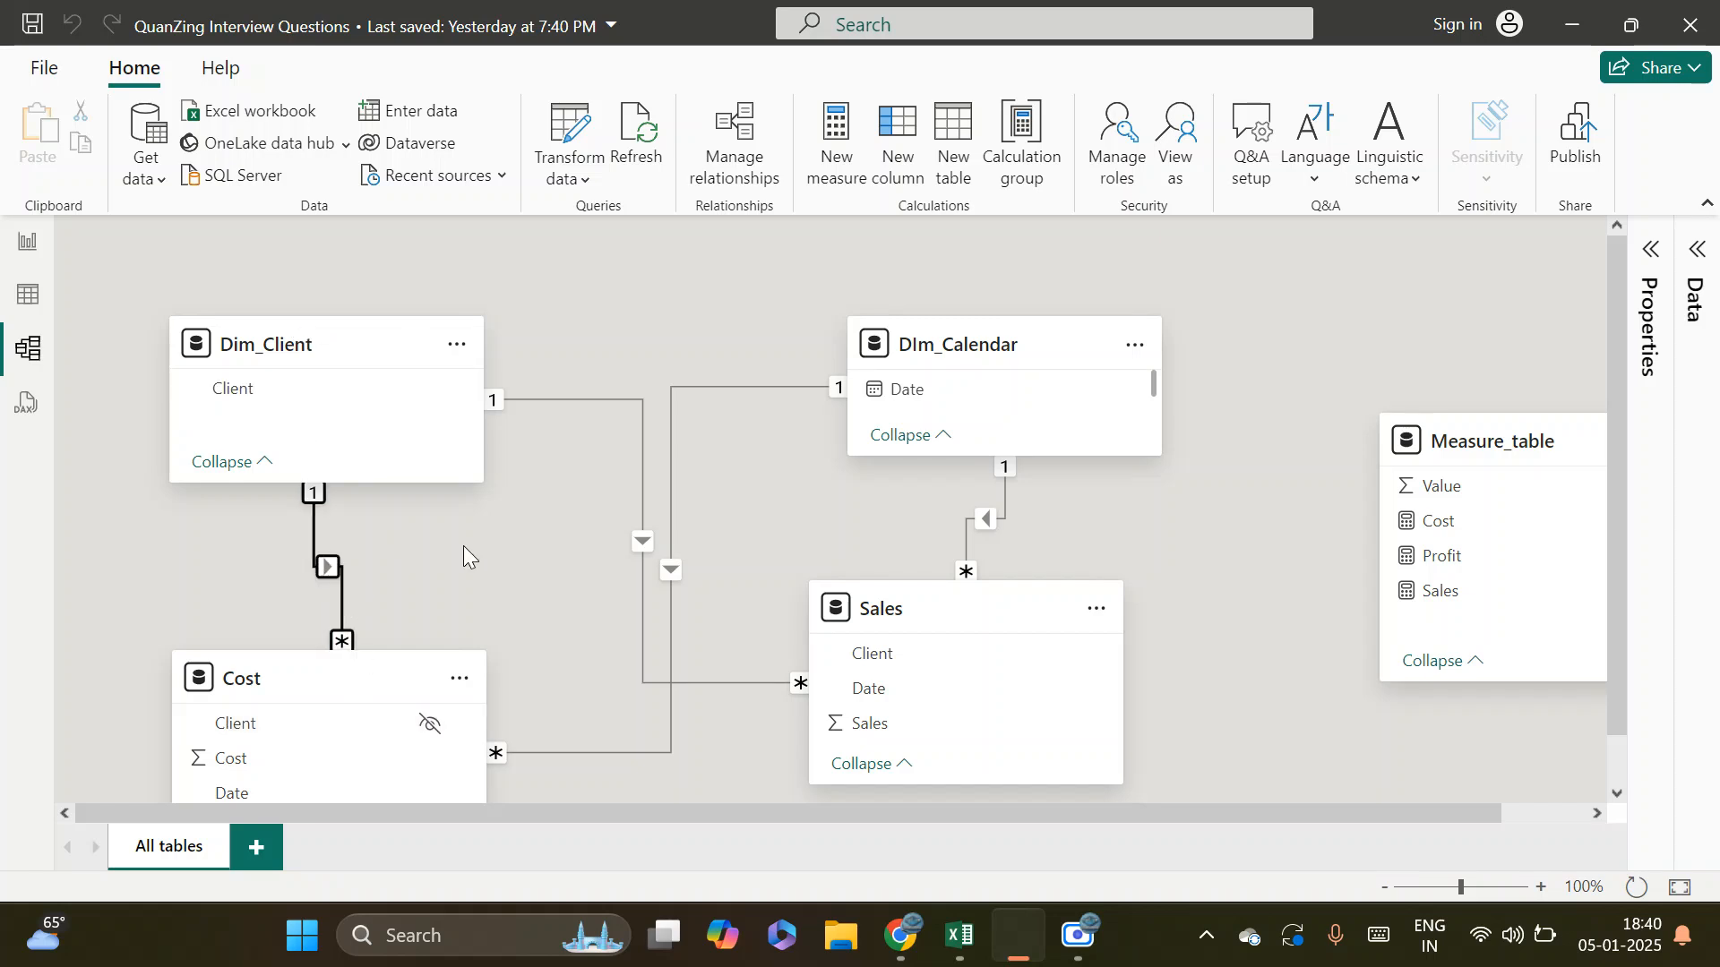
scroll(464, 545, down, 1)
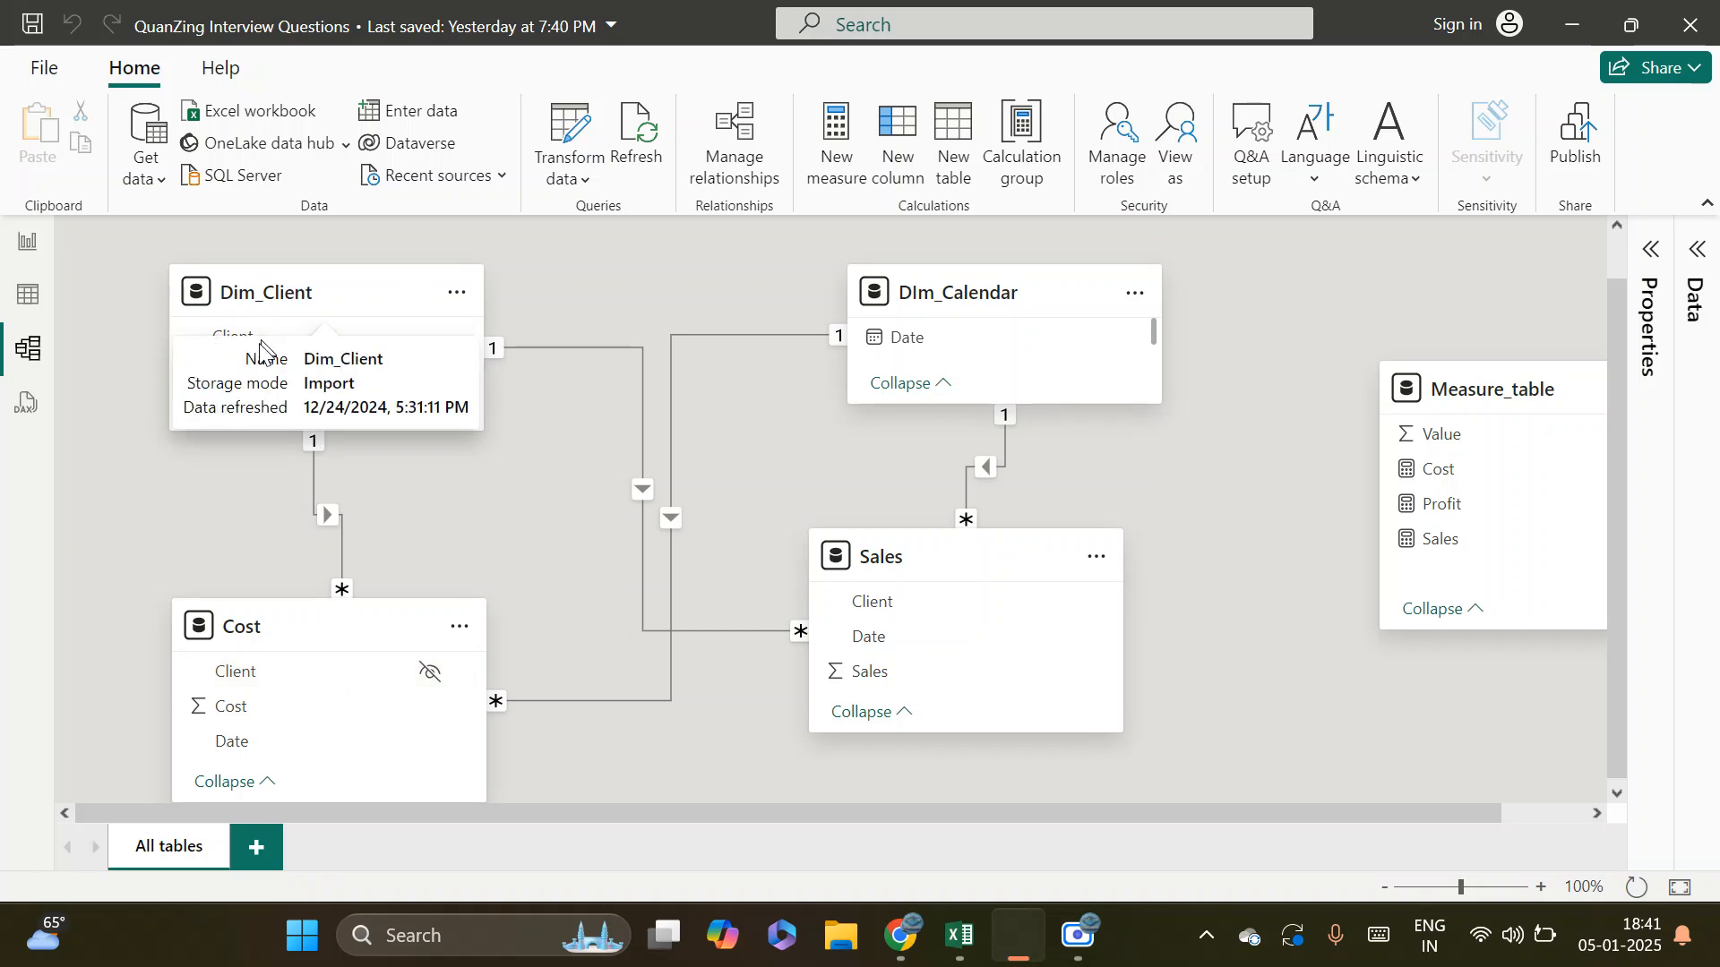
Examine the values in the Client column of the Dim_Client table, and return to the model diagram
click(38, 303)
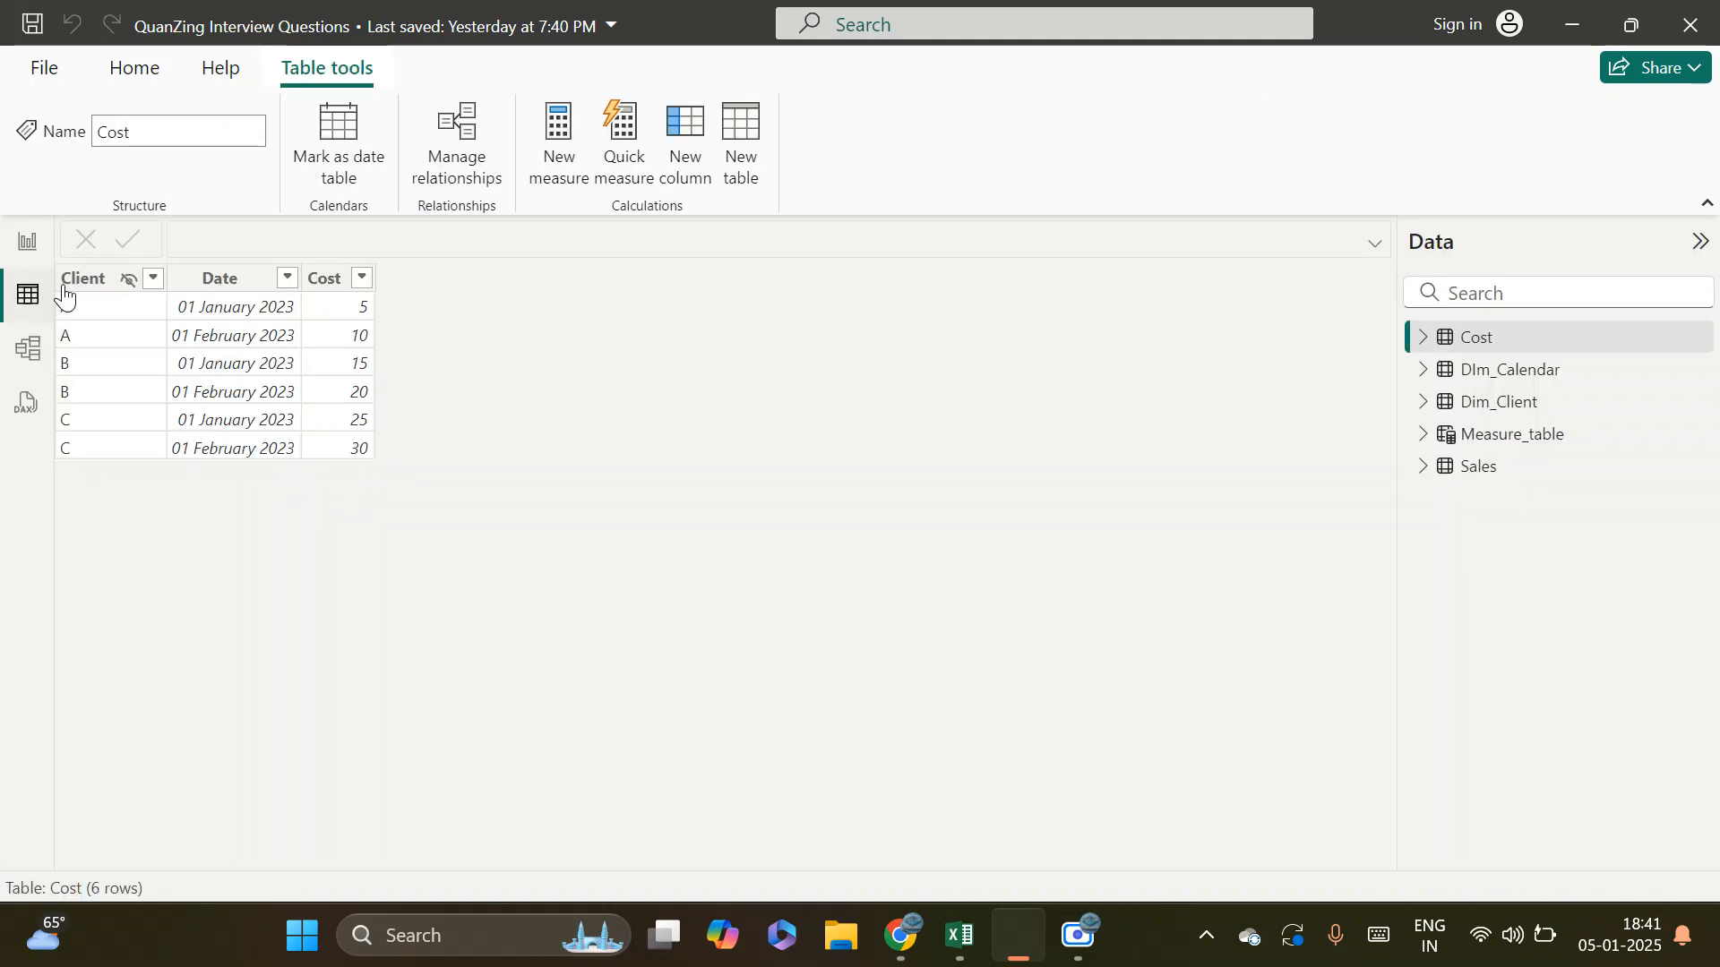
click(1503, 407)
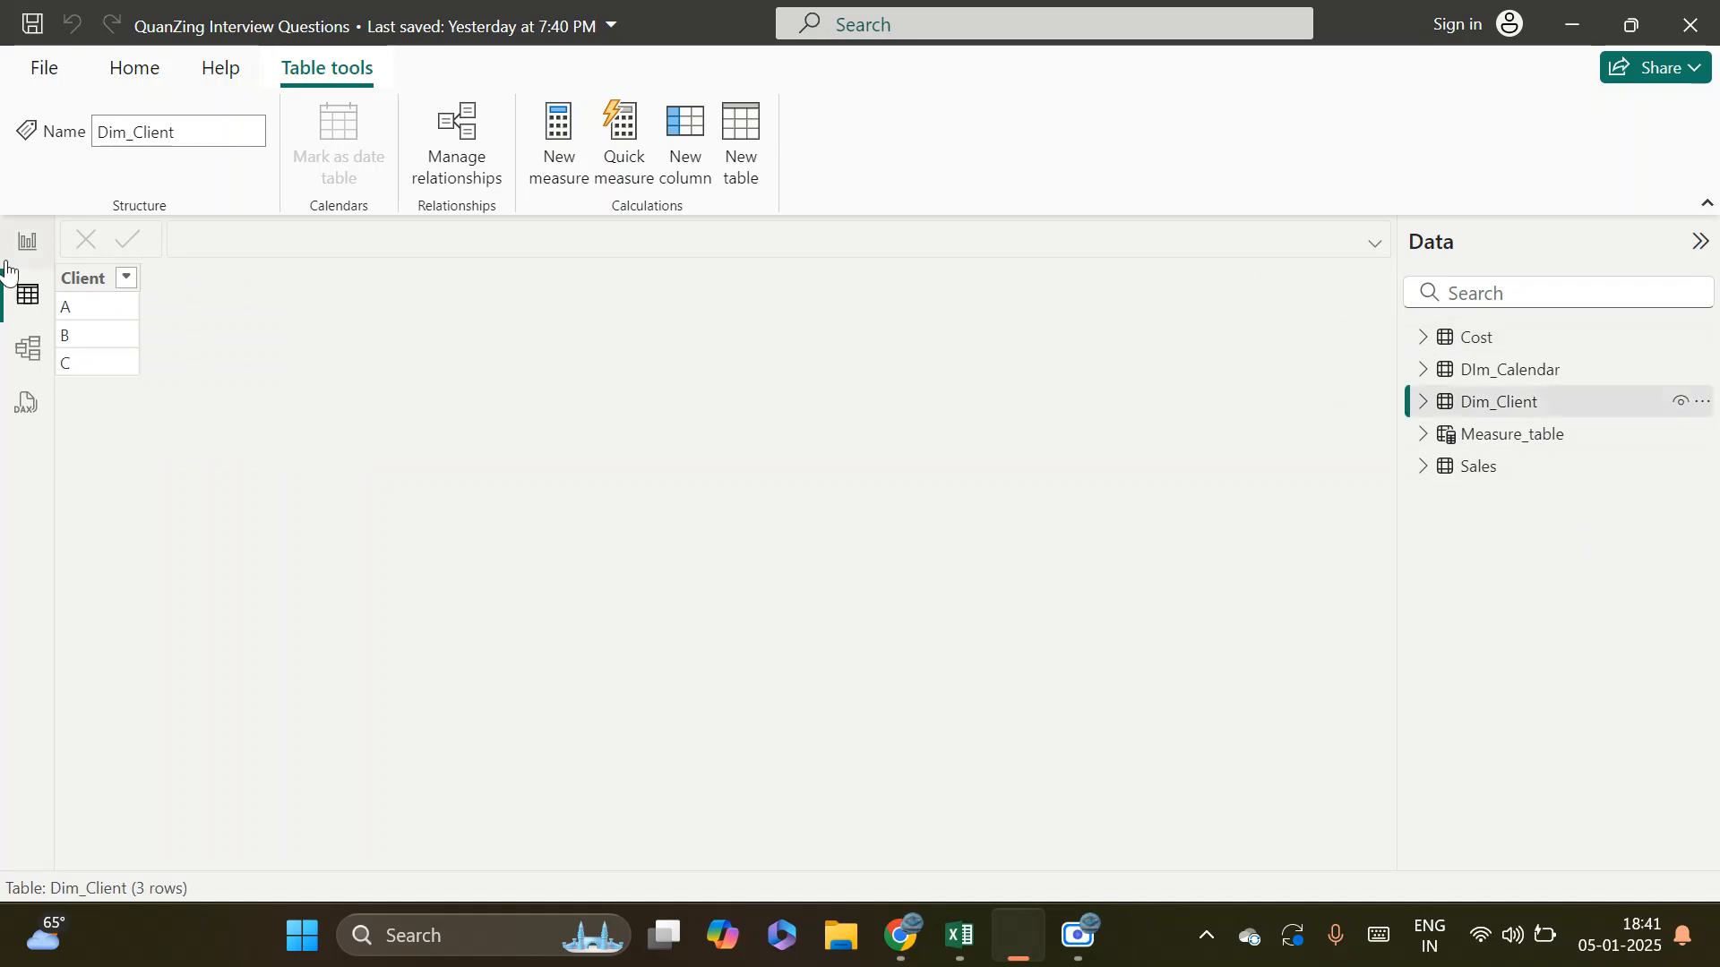
click(85, 285)
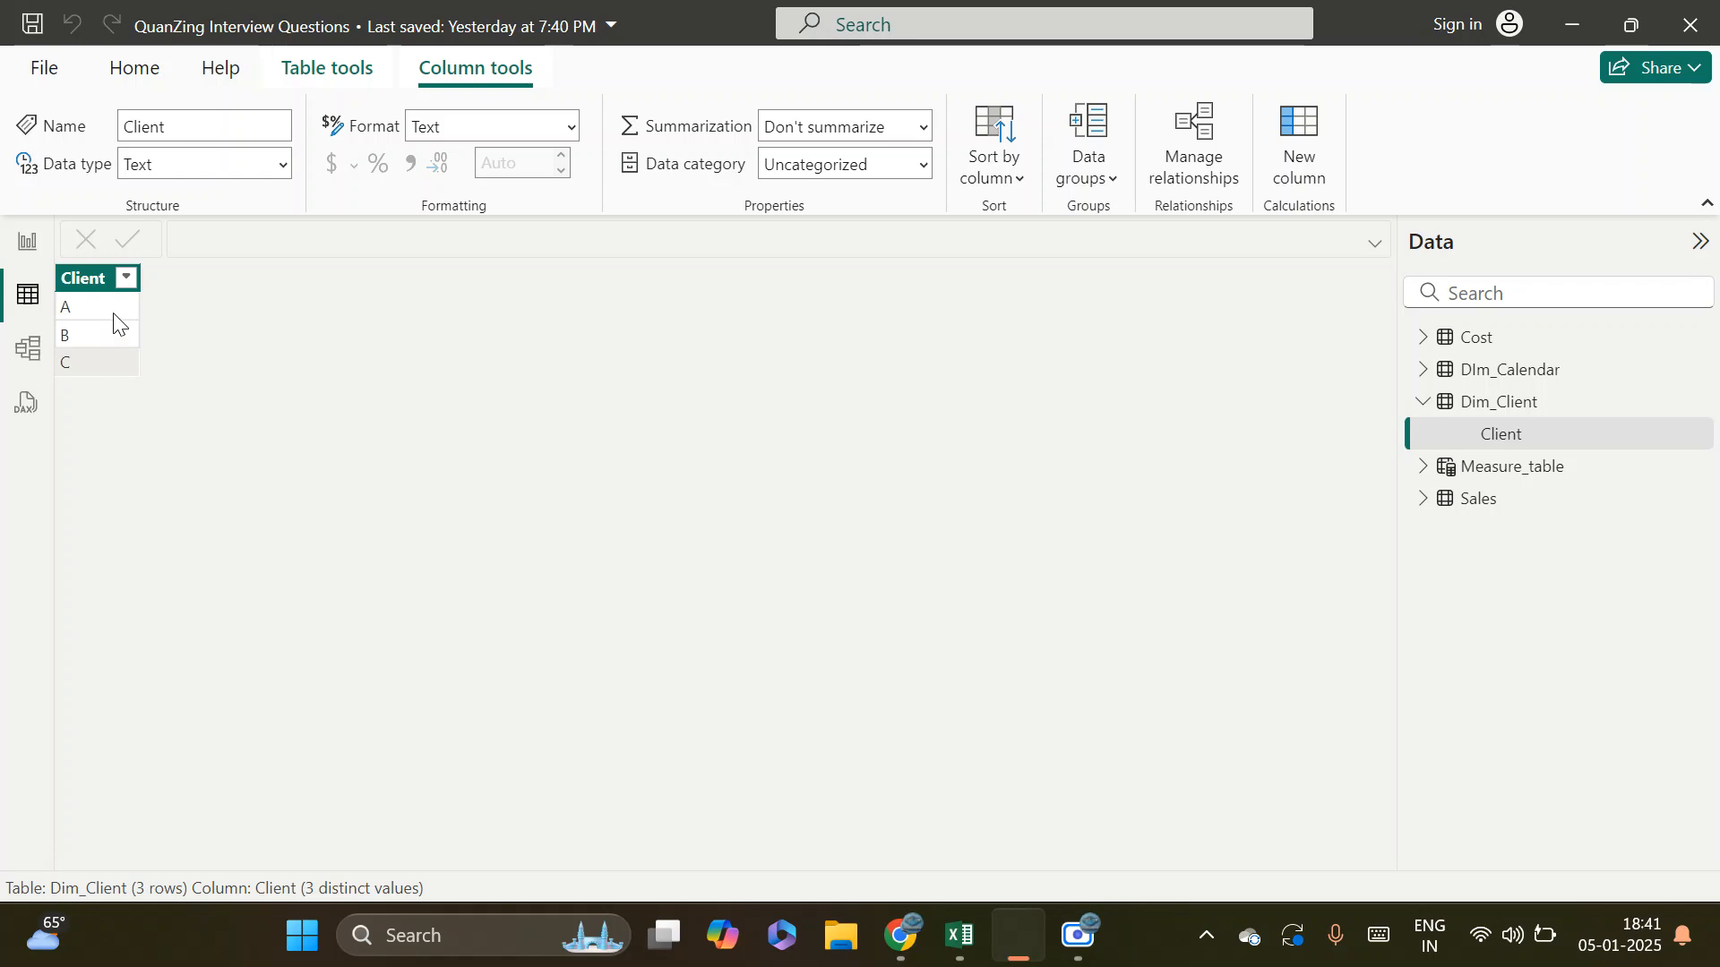
click(29, 349)
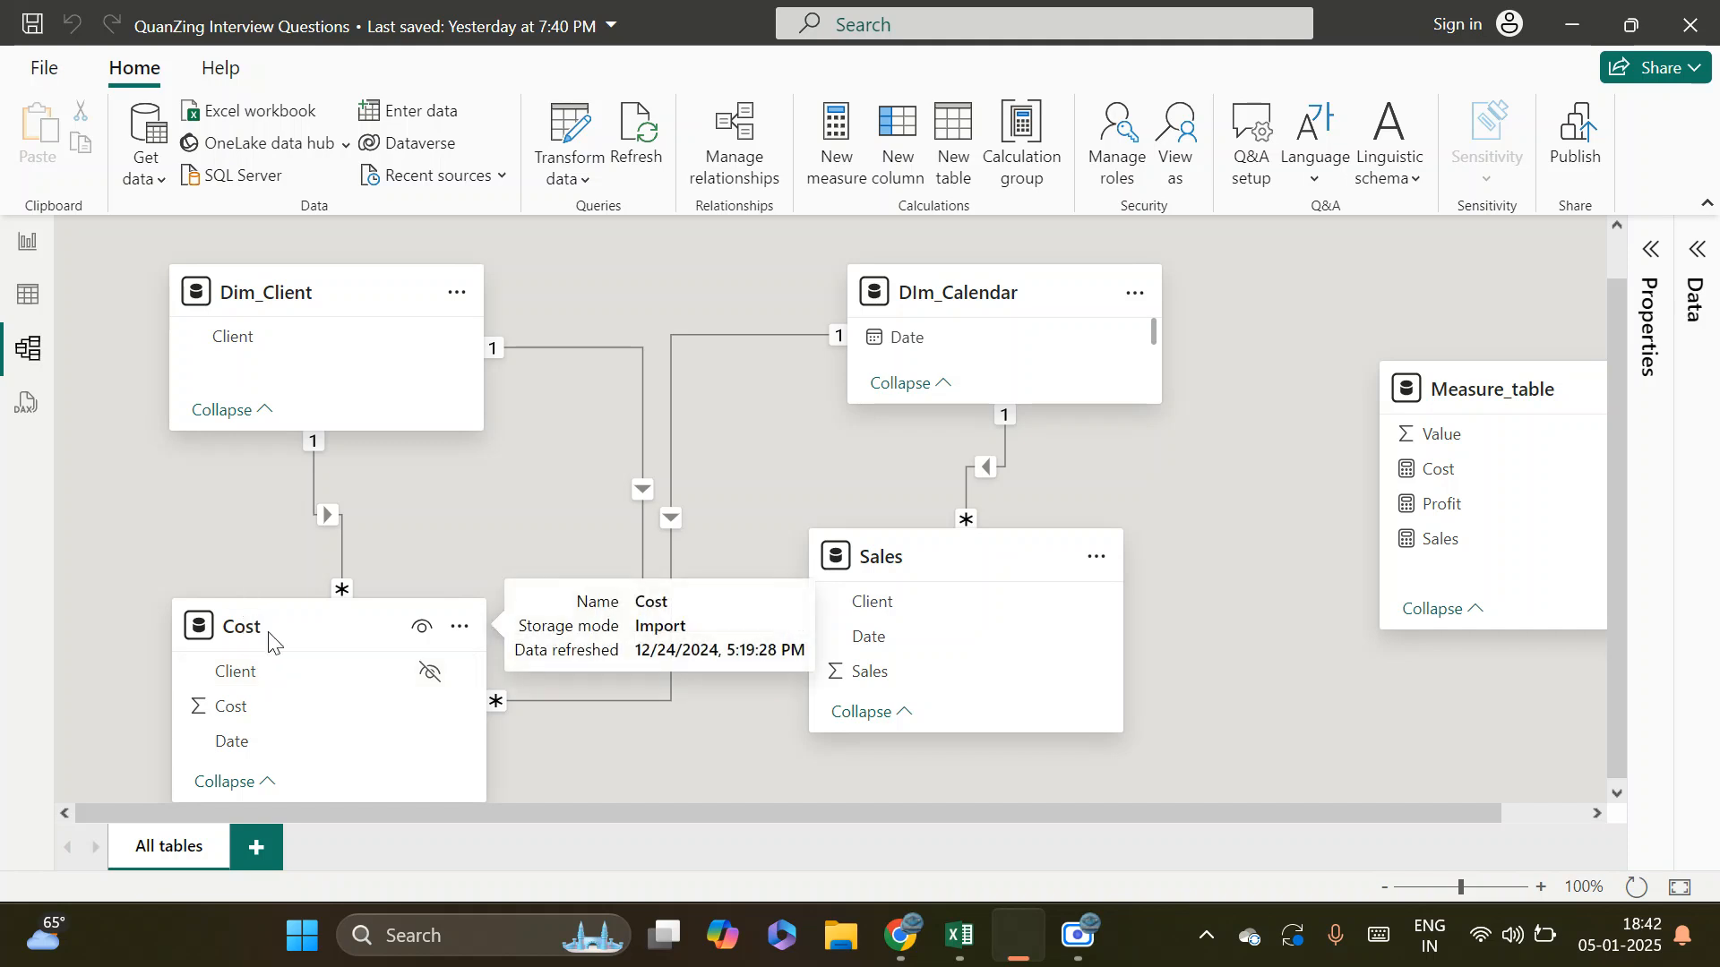
Examine the Client column values of the Cost table against the many side of its relationship in the model diagram
click(26, 294)
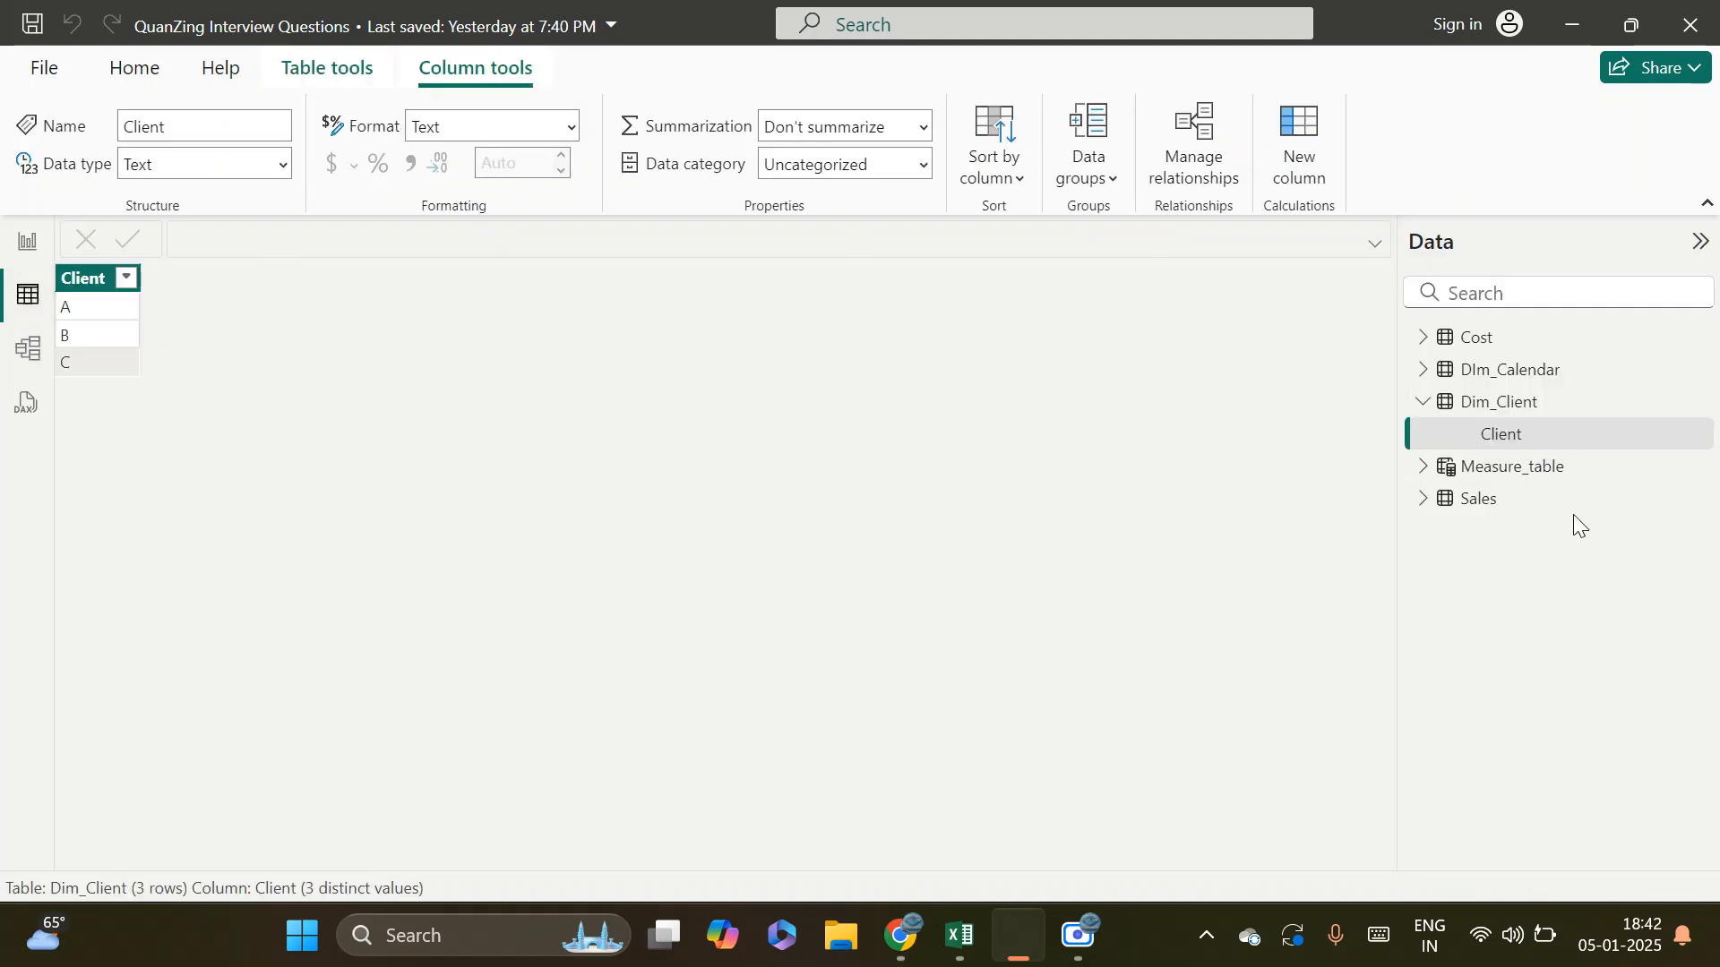
click(1497, 348)
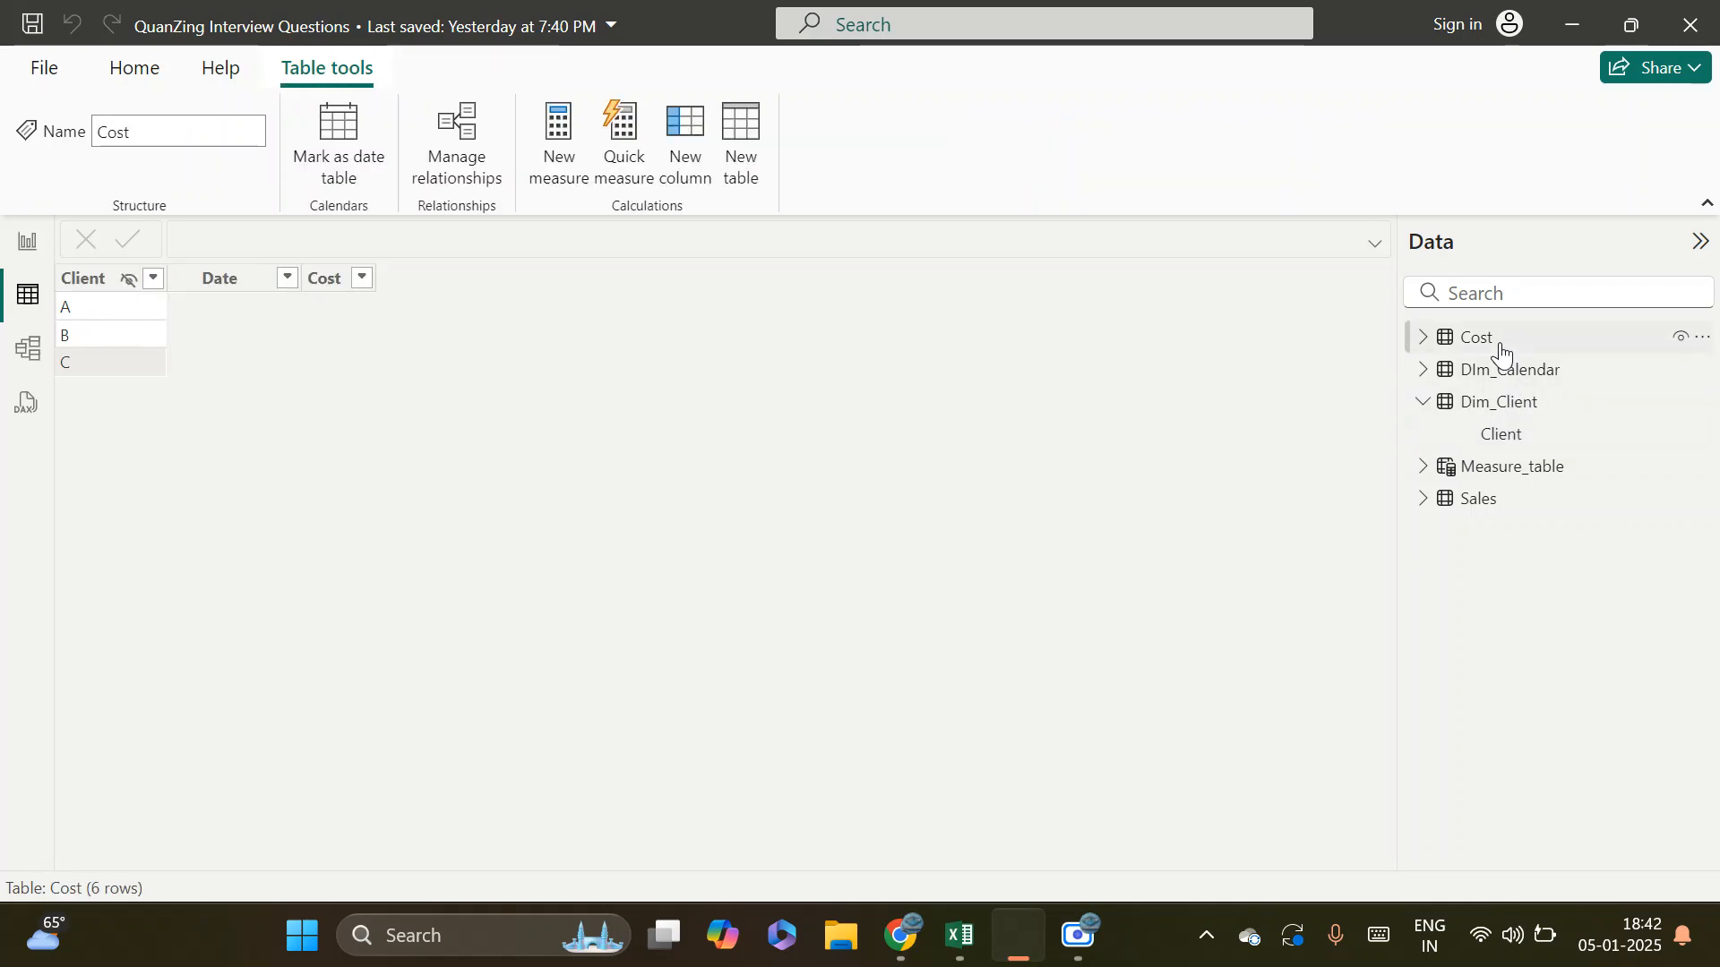
click(105, 285)
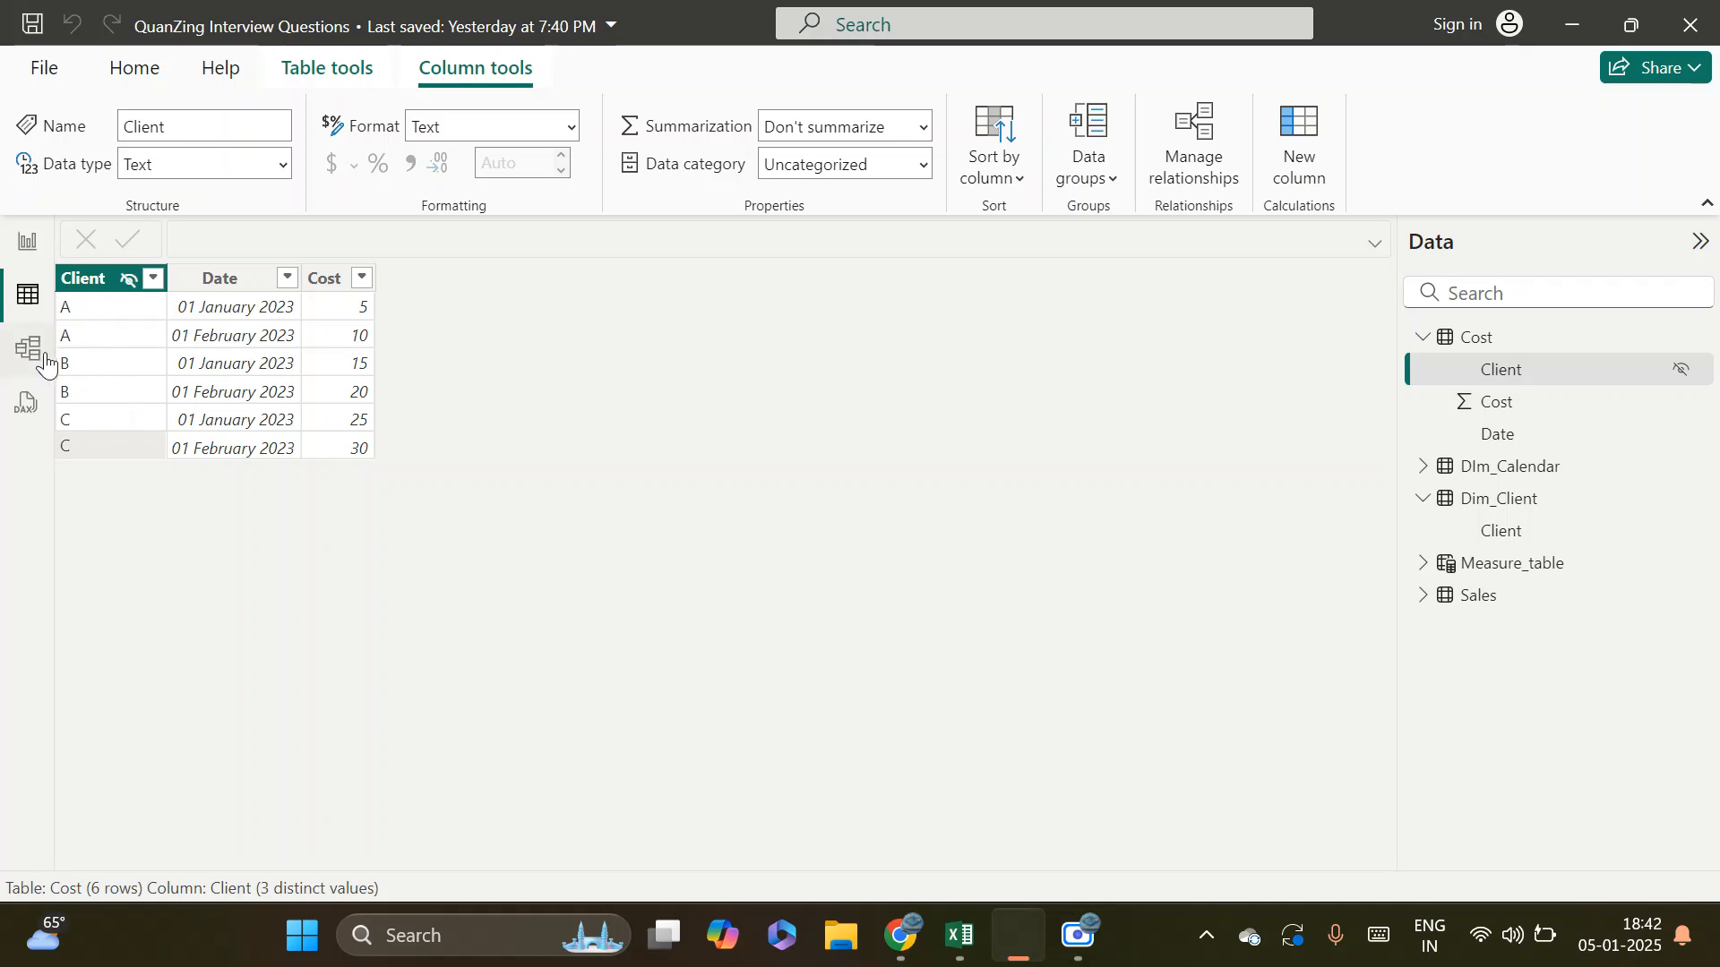
click(32, 350)
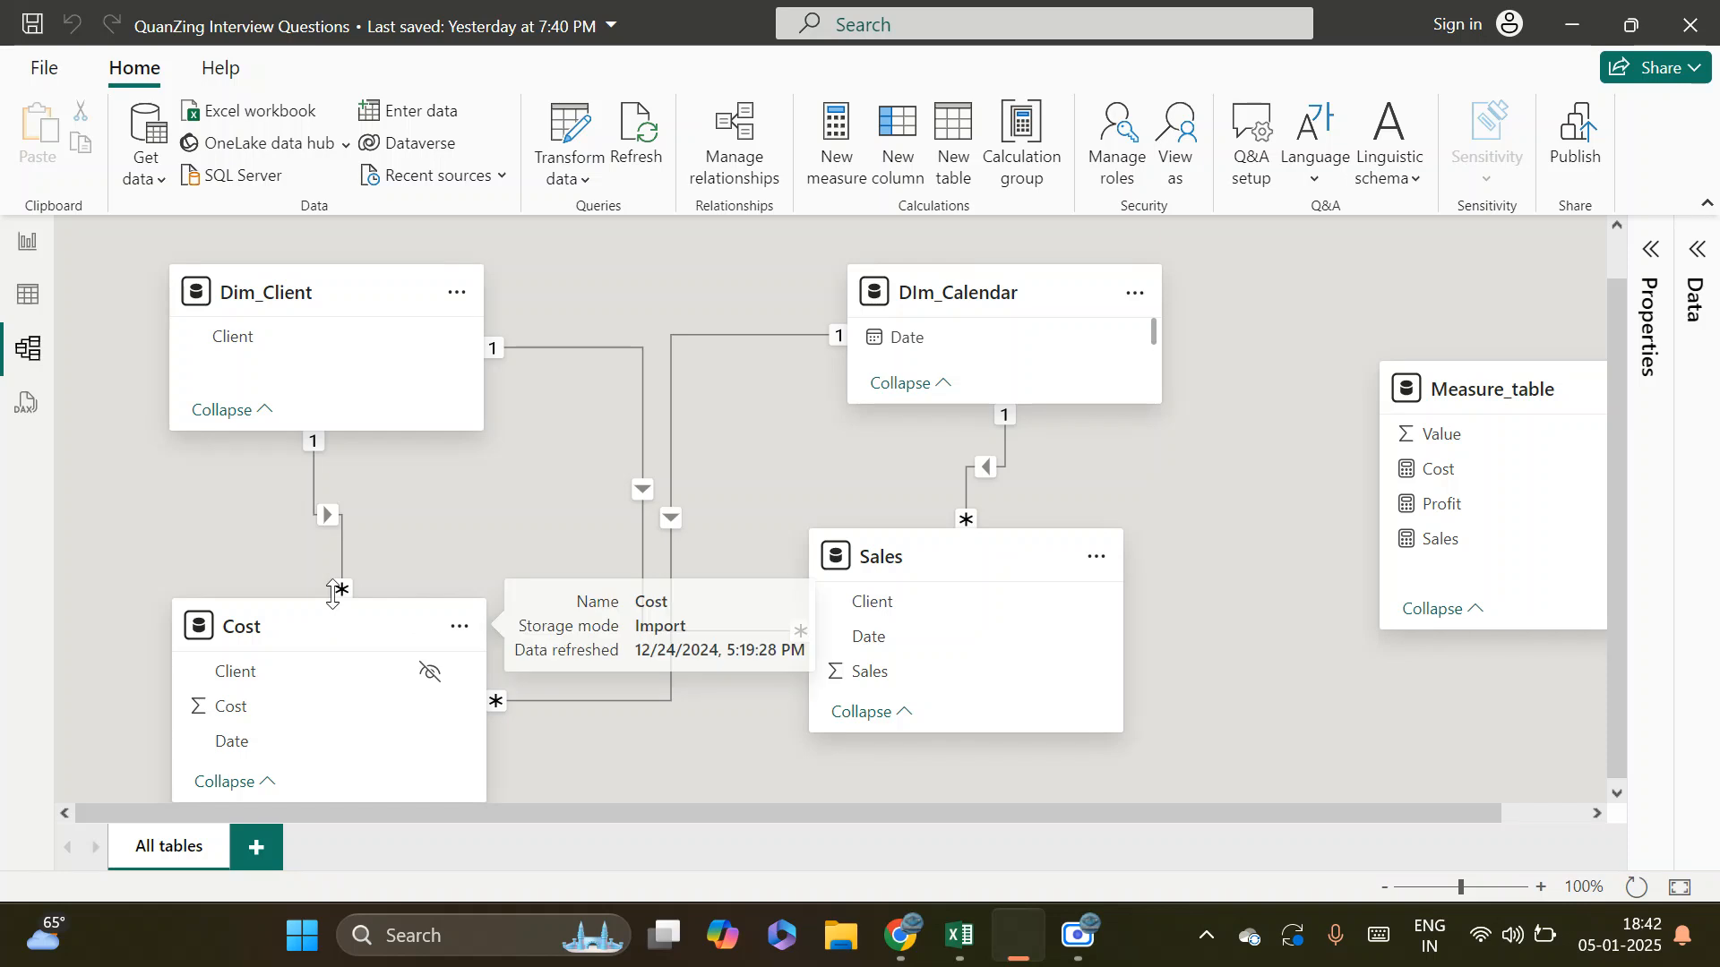
click(28, 296)
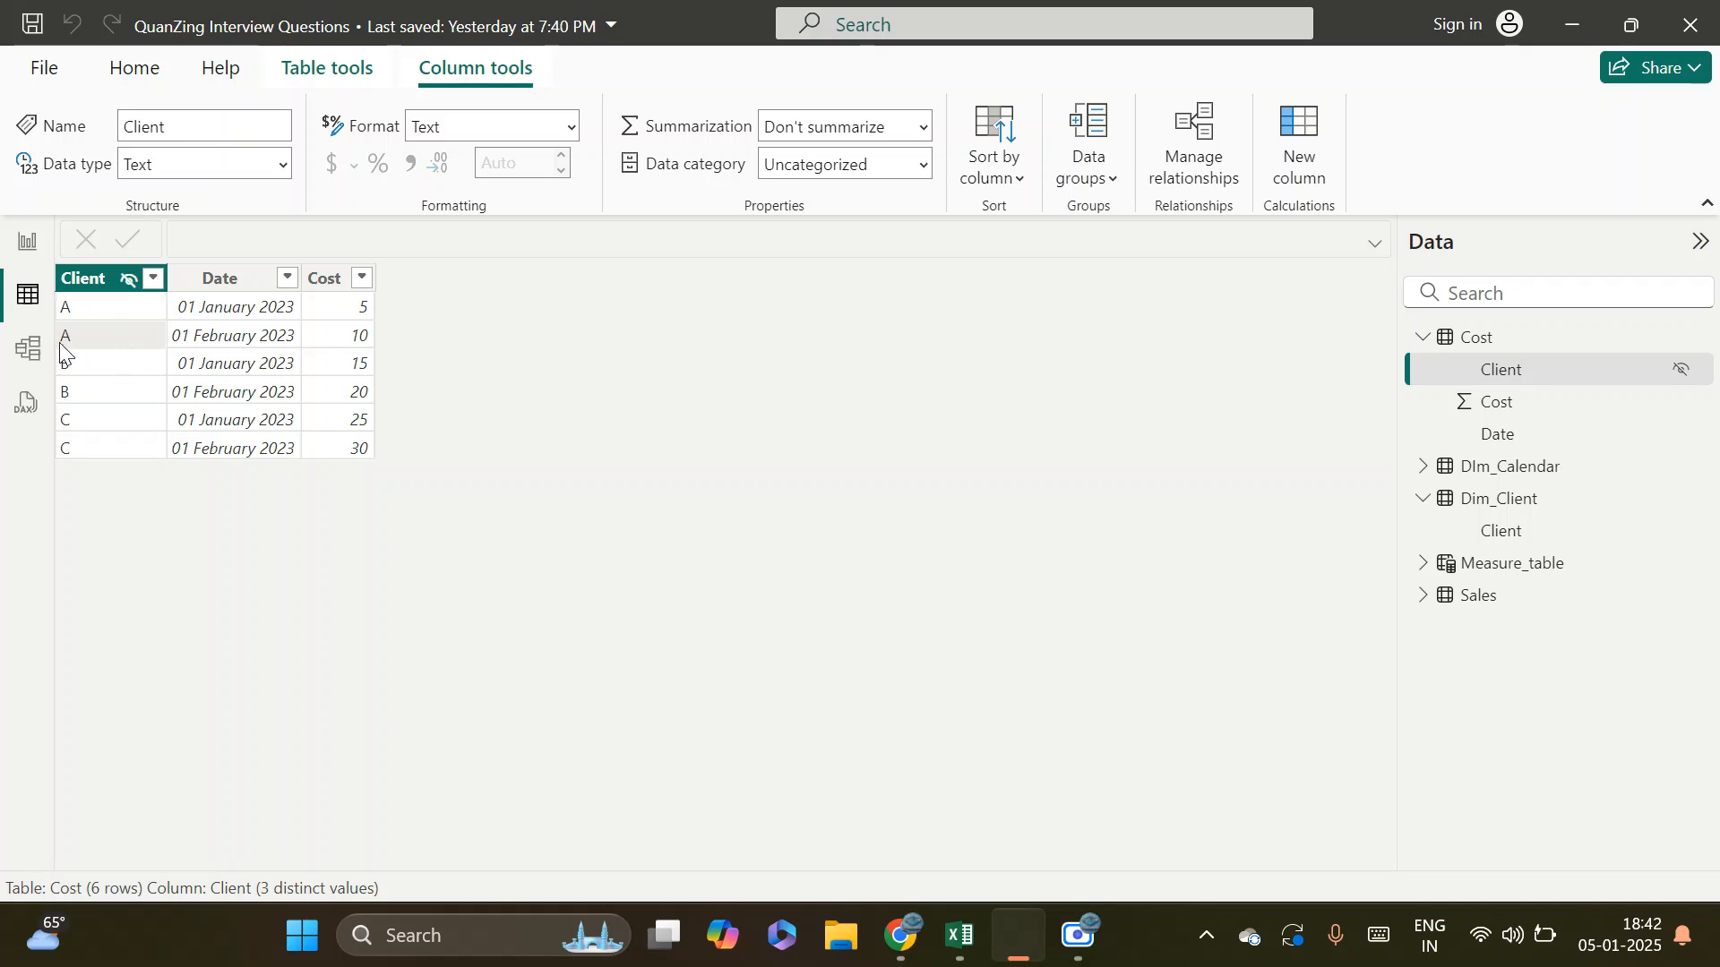
click(34, 362)
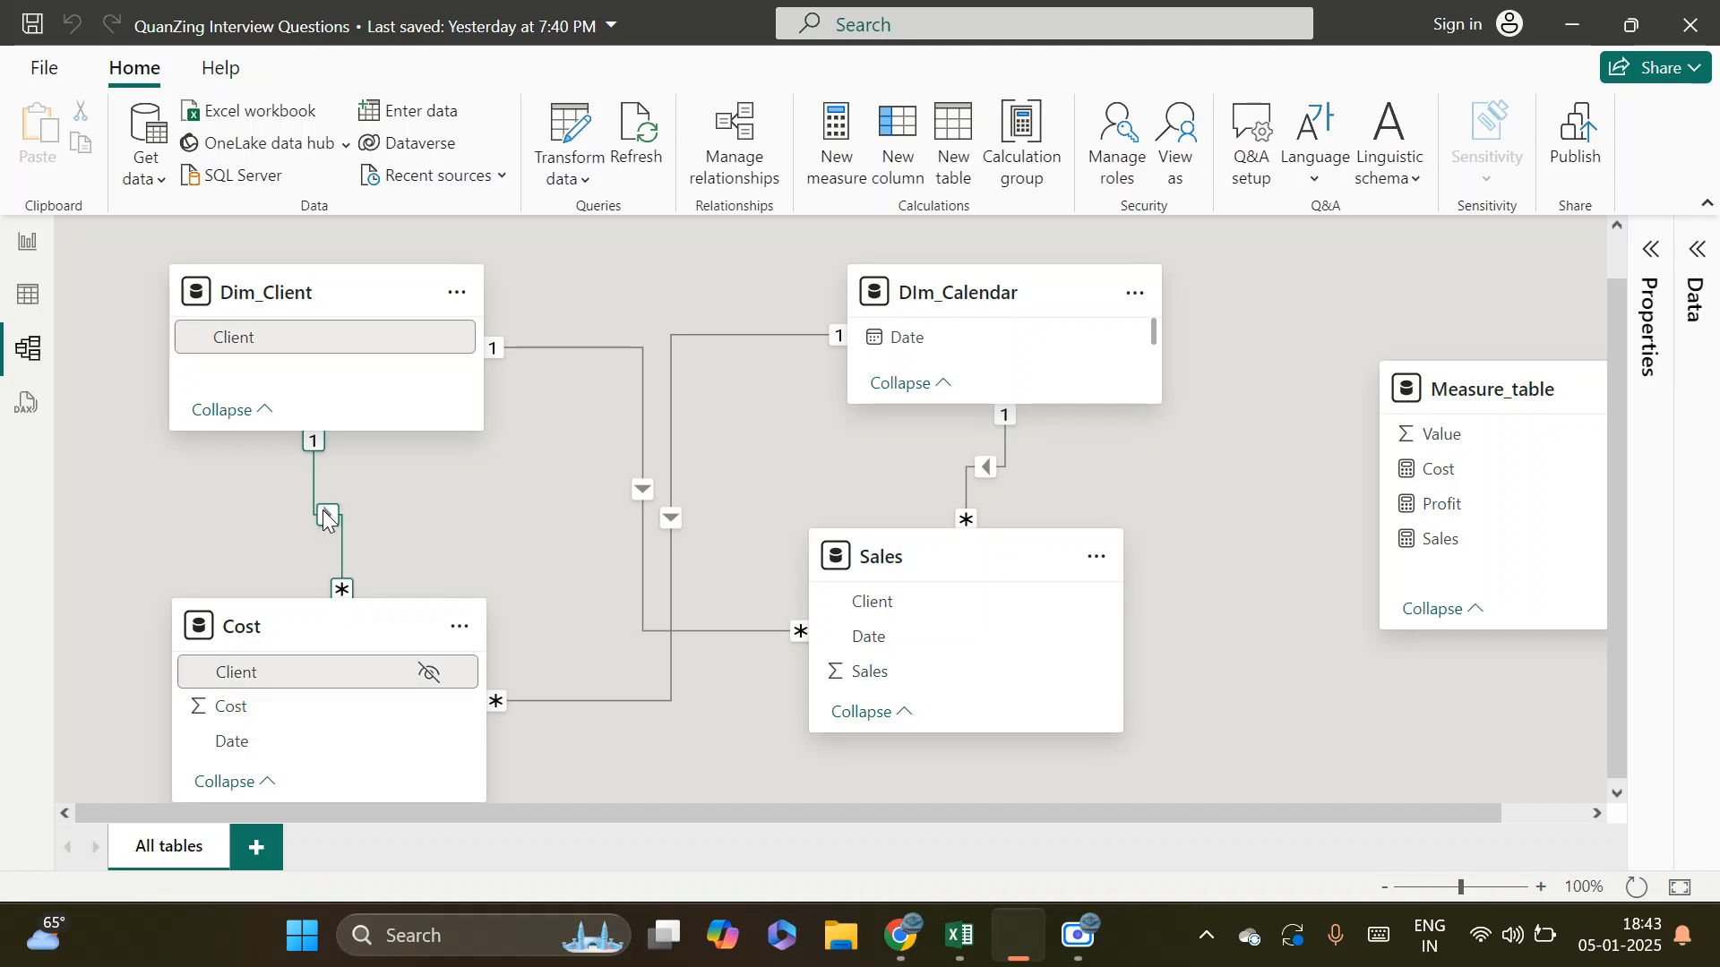
Highlight the Dim_Client and Cost tables alternately in the model diagram to review the filter direction between them
click(308, 289)
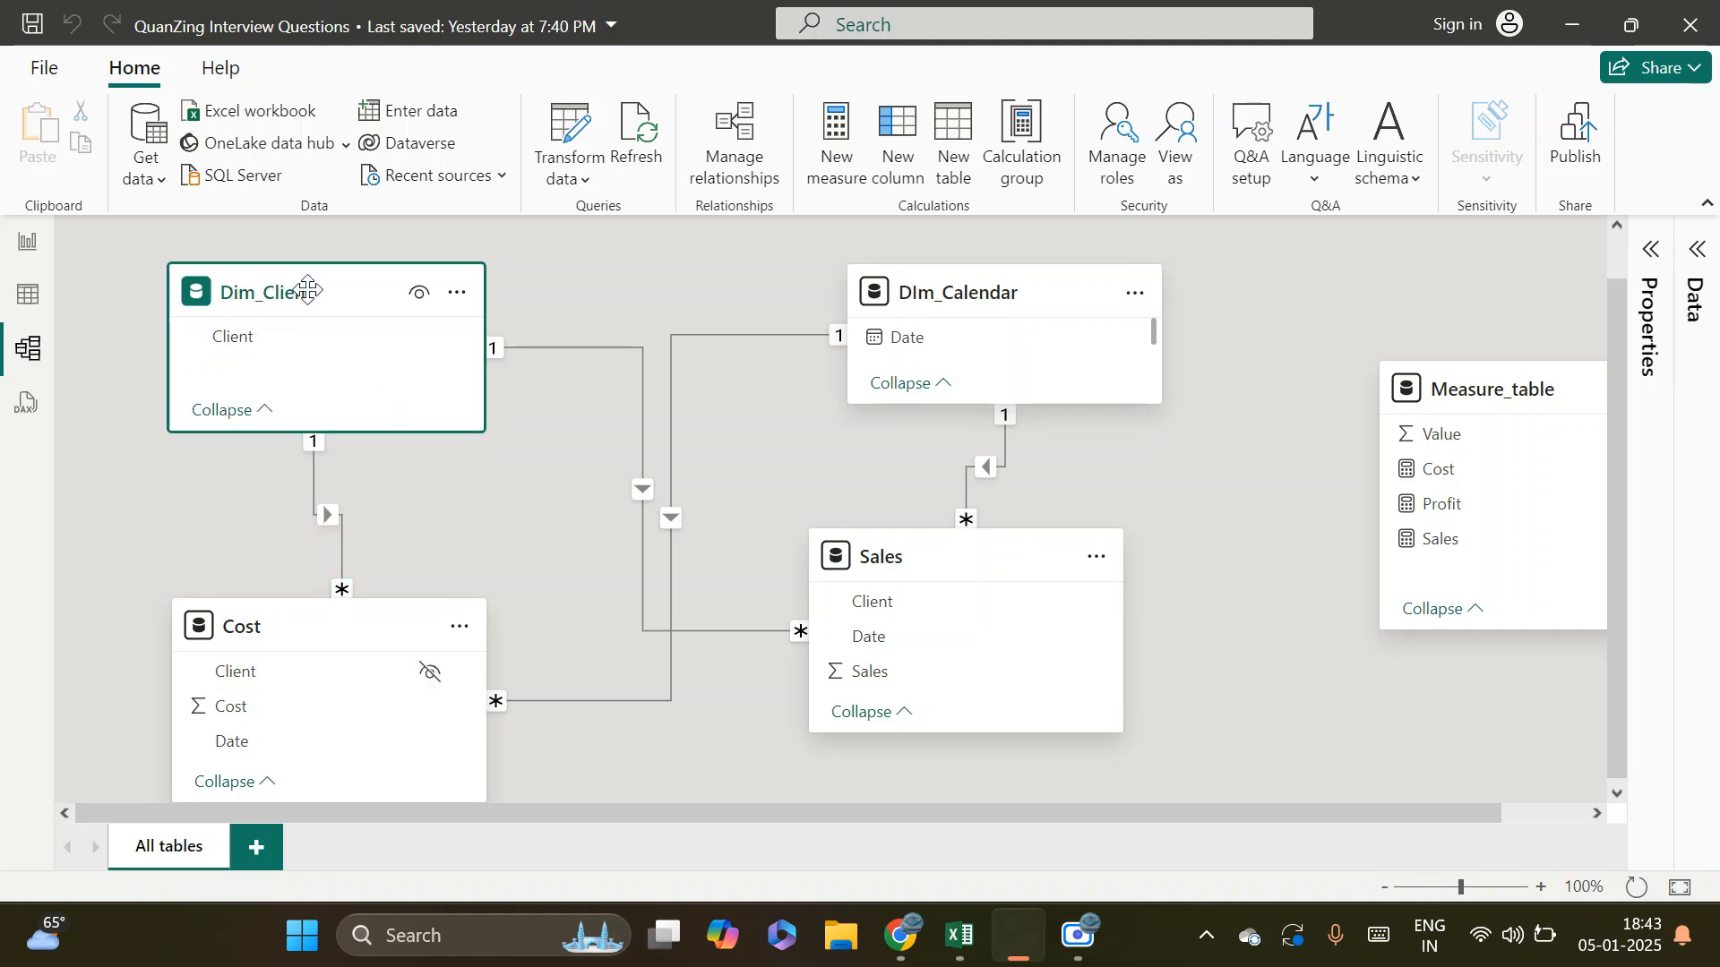
click(272, 637)
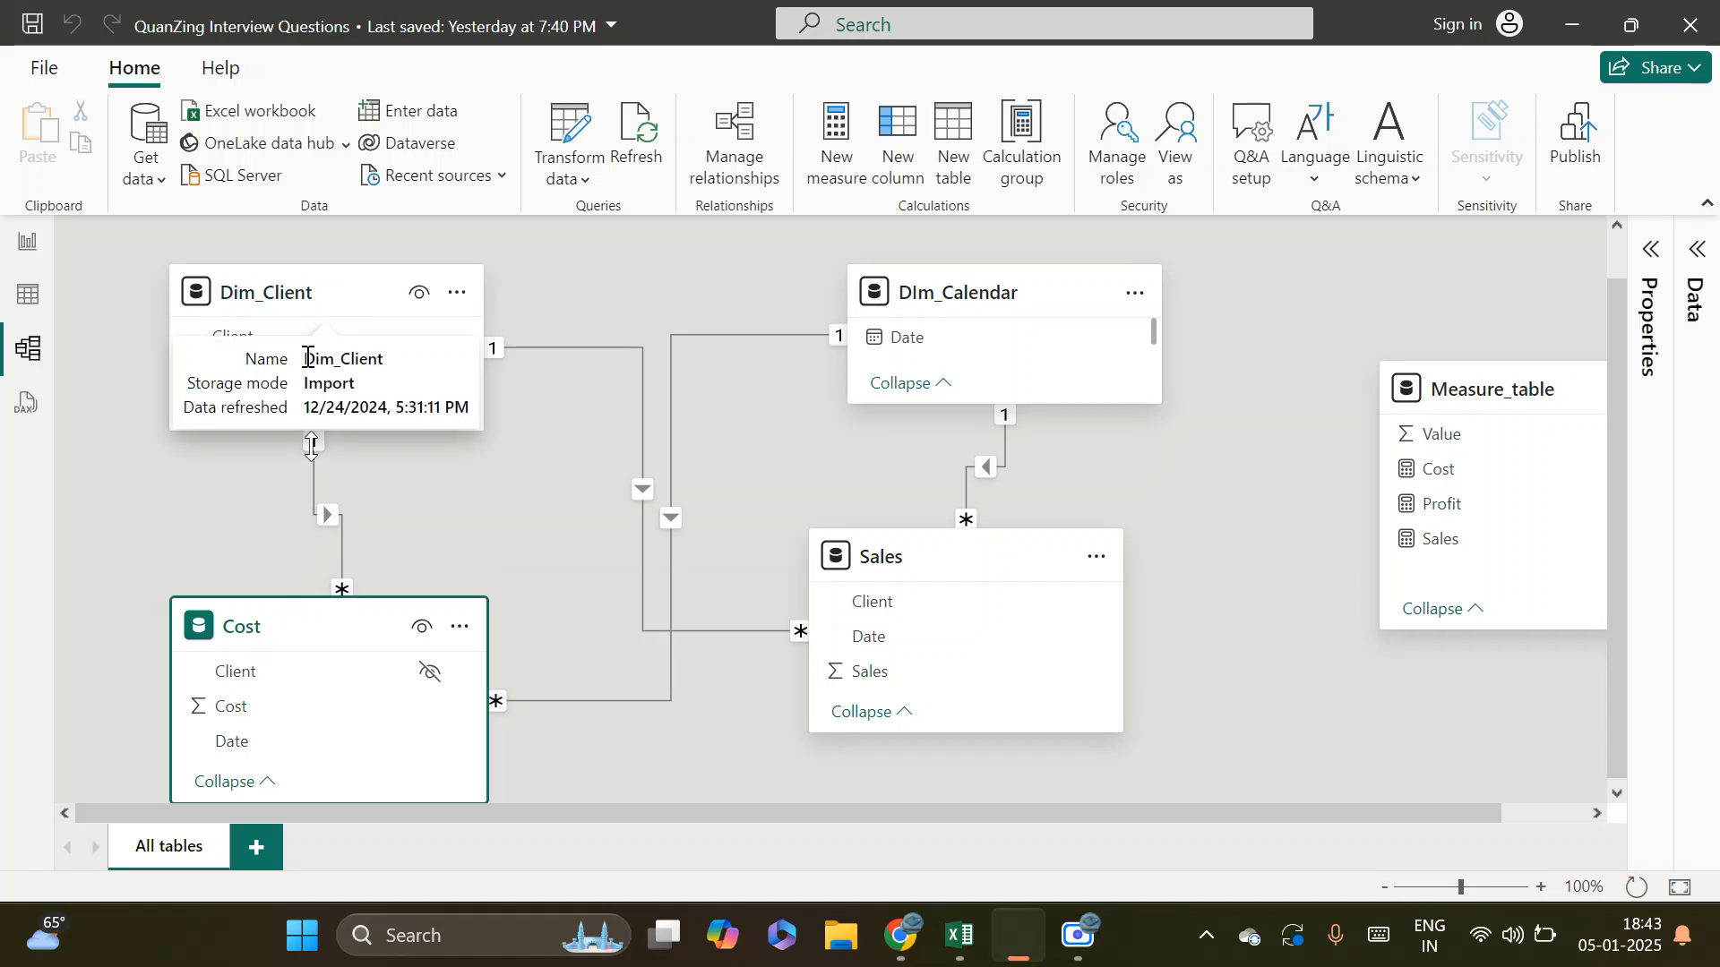
click(298, 289)
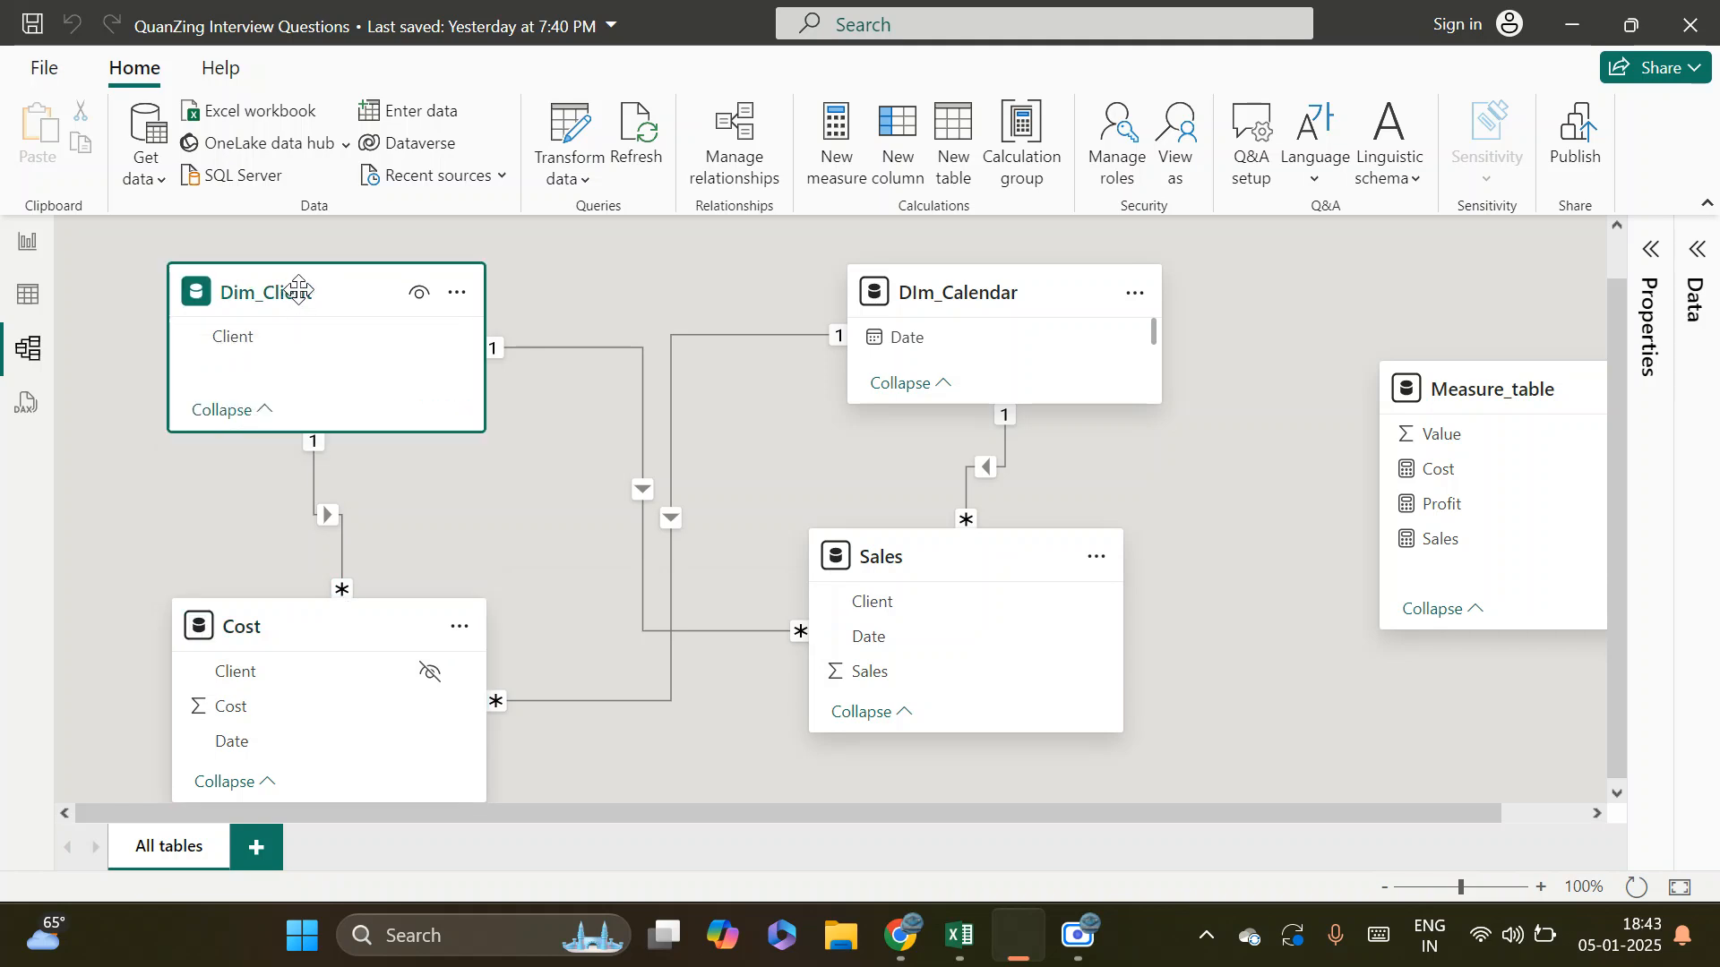
click(281, 637)
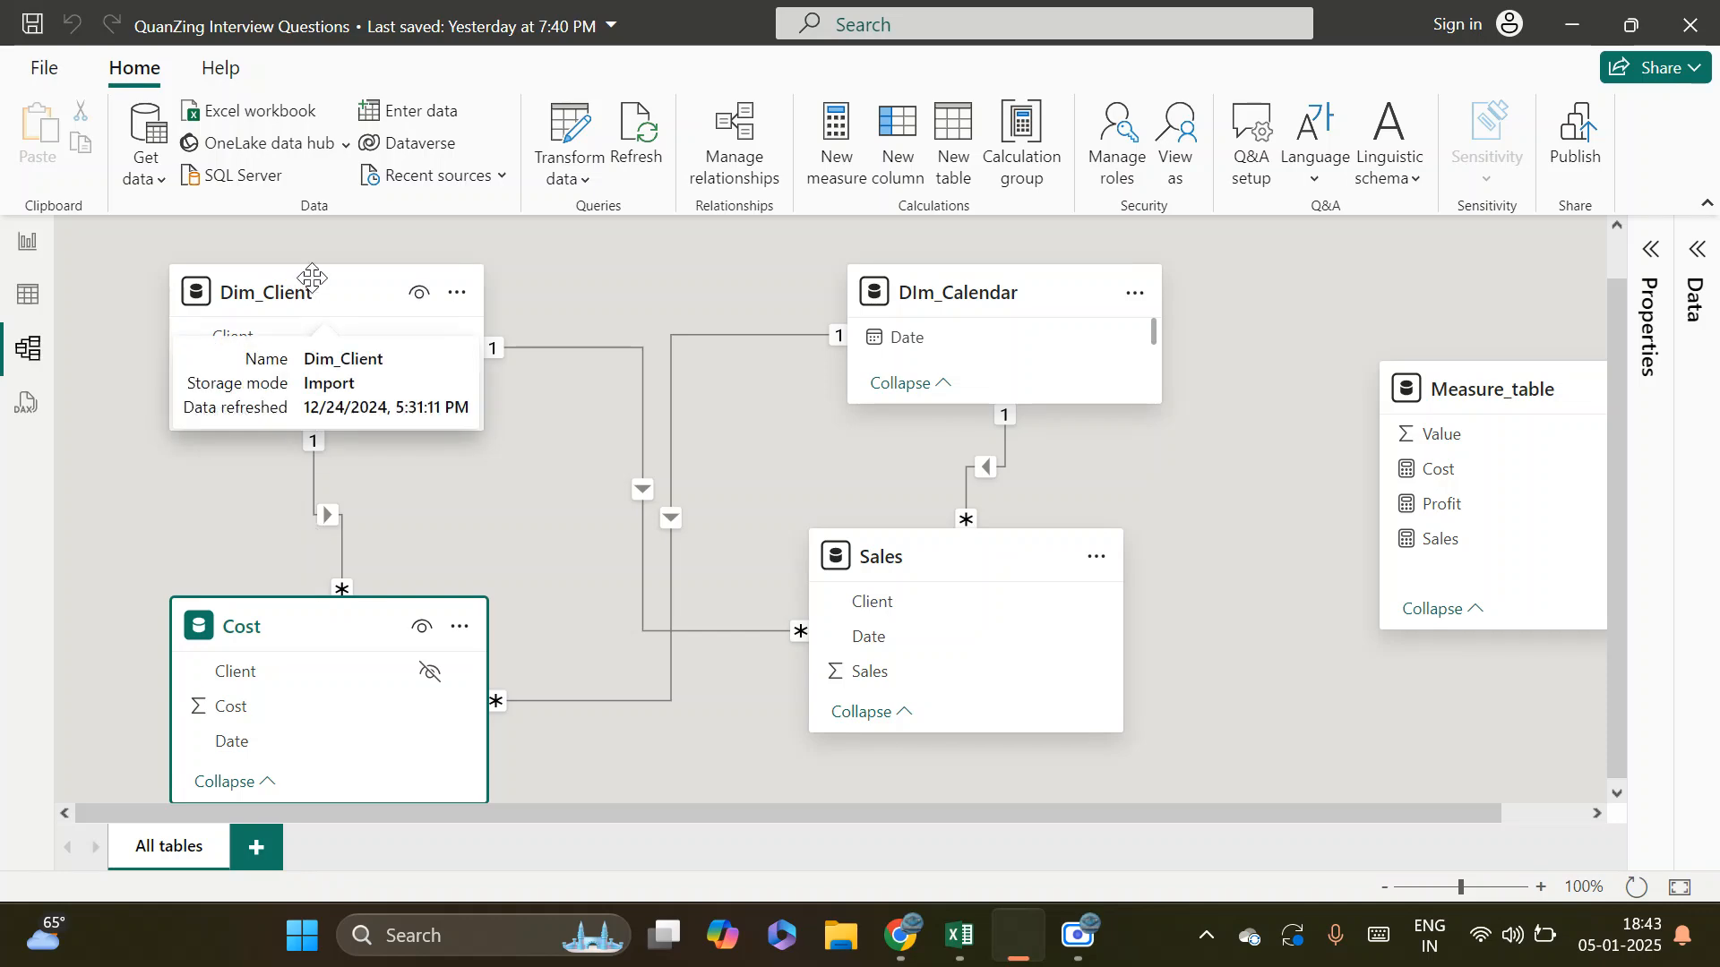
click(315, 285)
click(302, 636)
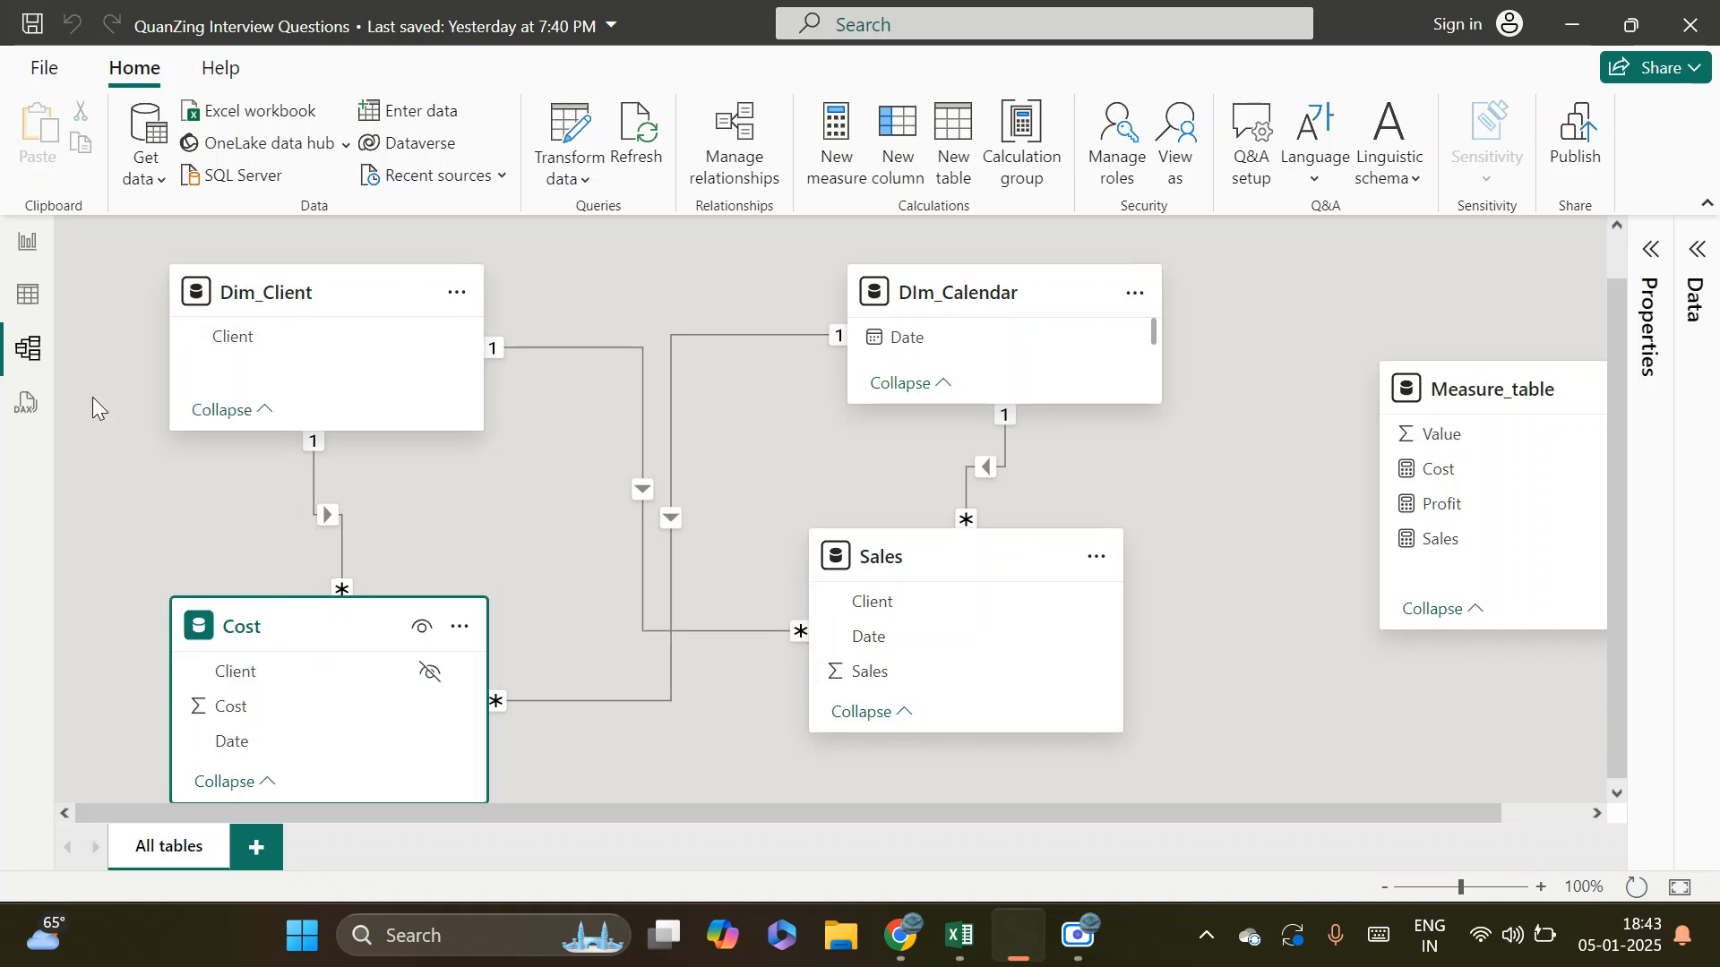
Add a new report page and place an empty slicer near its upper-left corner
click(34, 248)
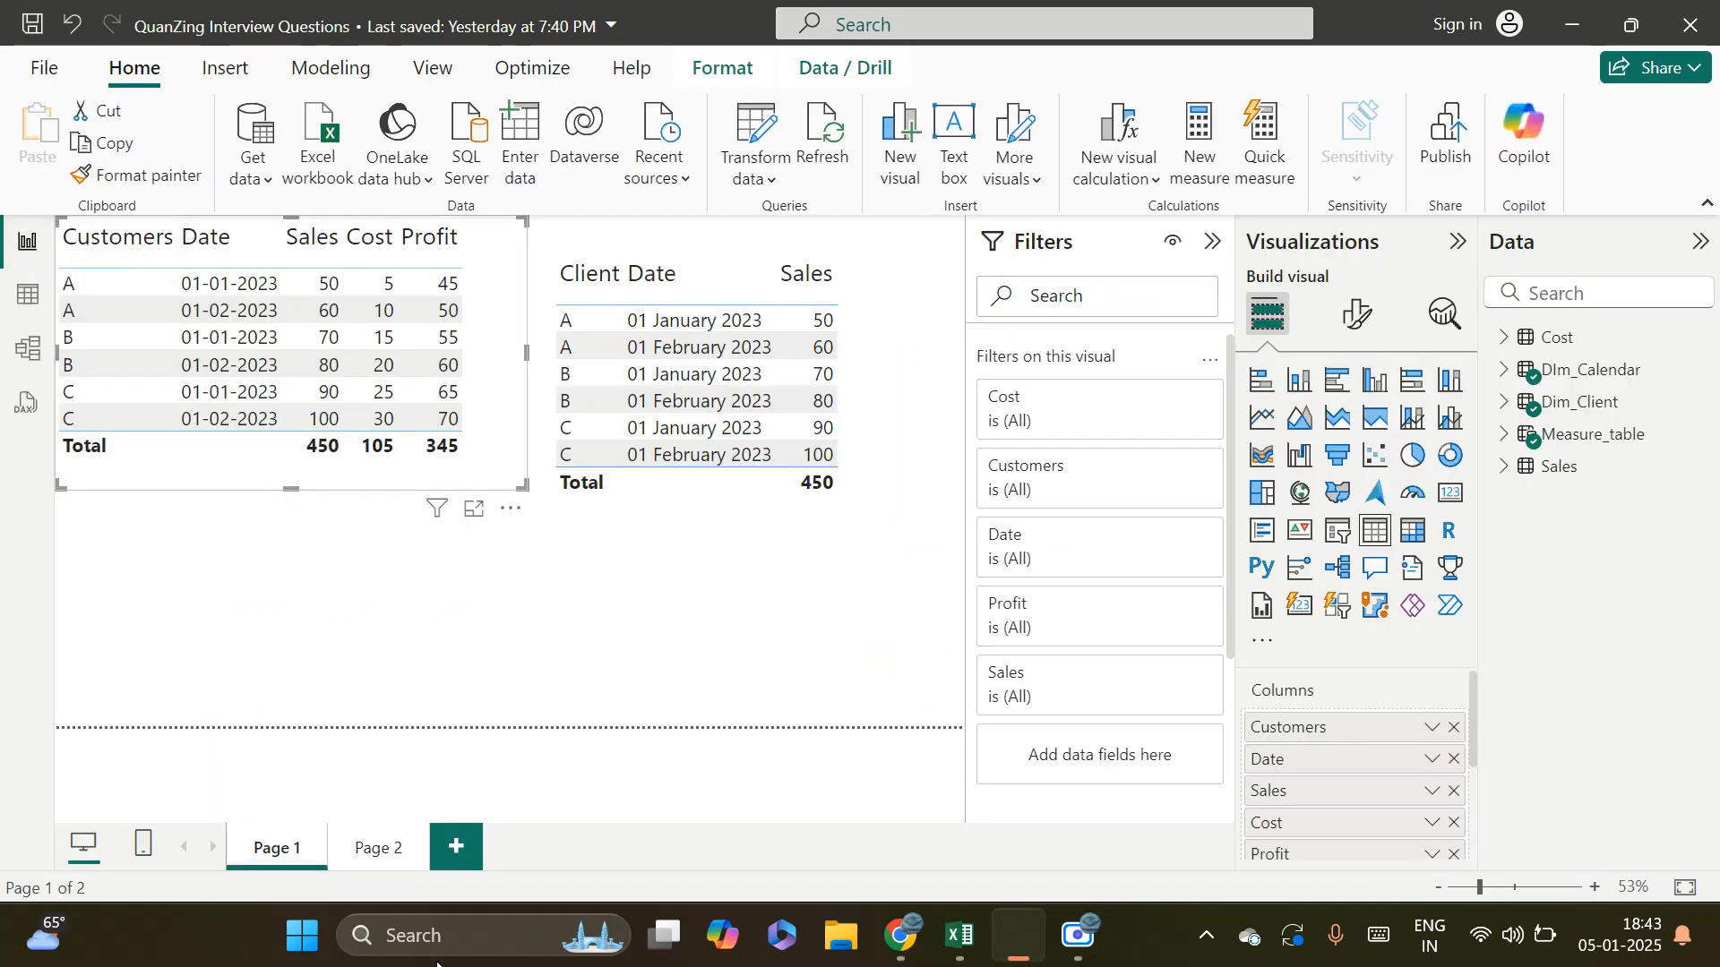
click(454, 855)
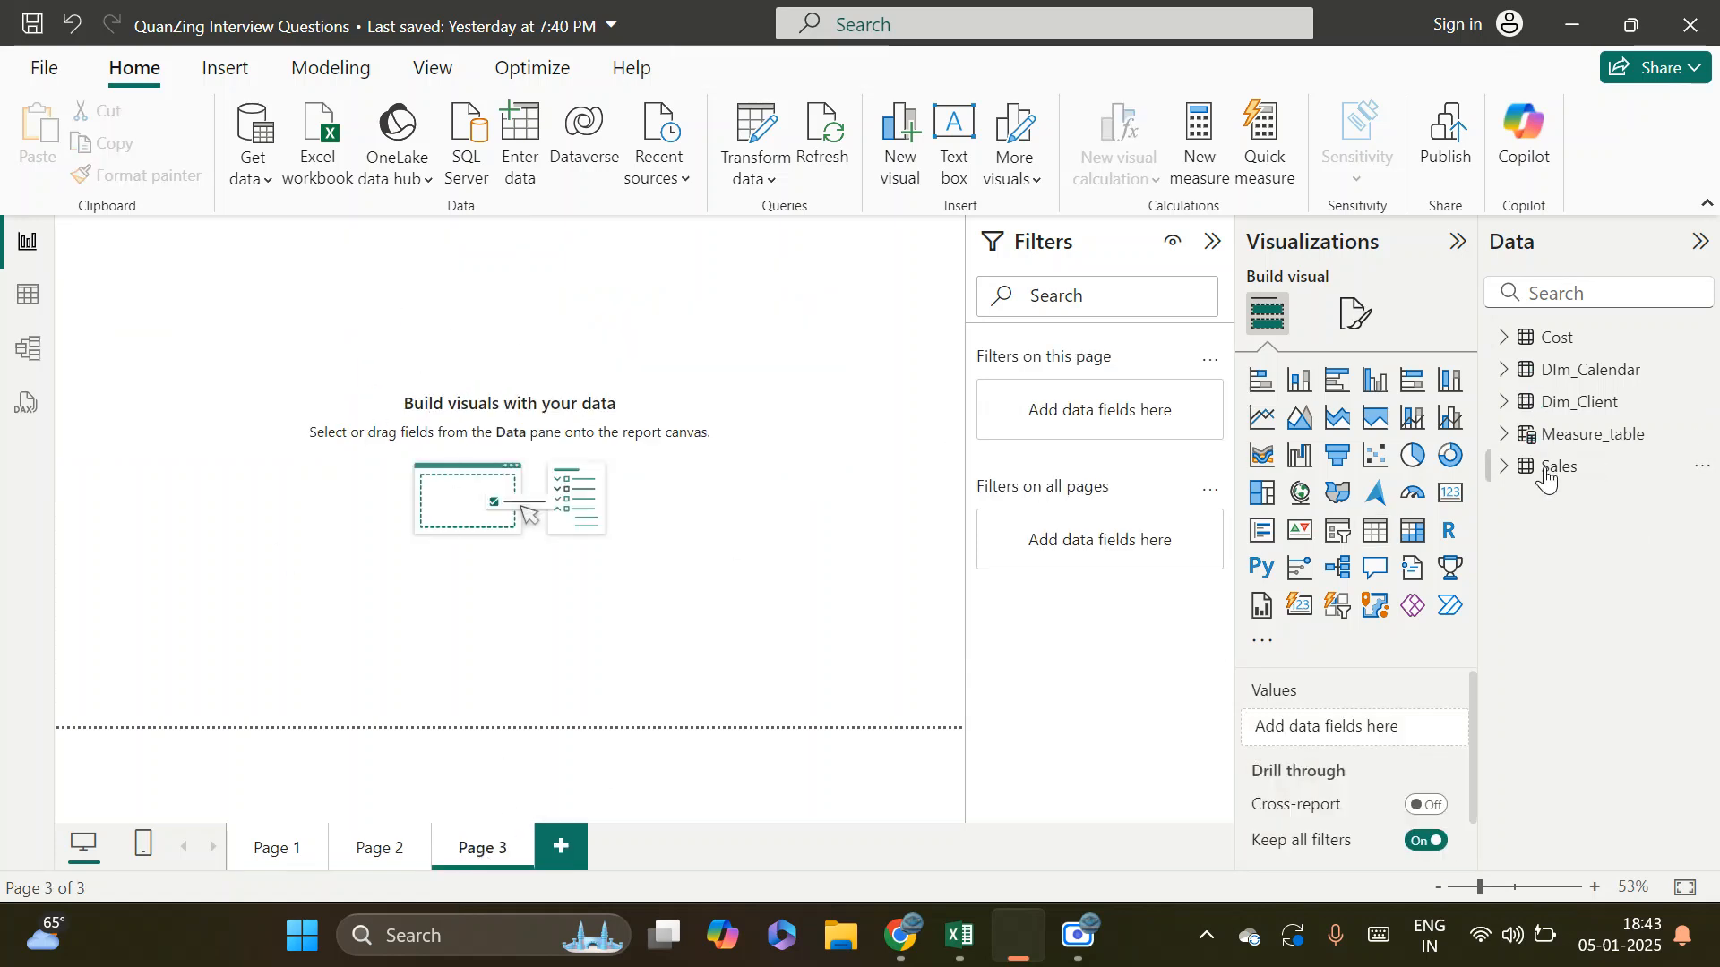
click(1505, 340)
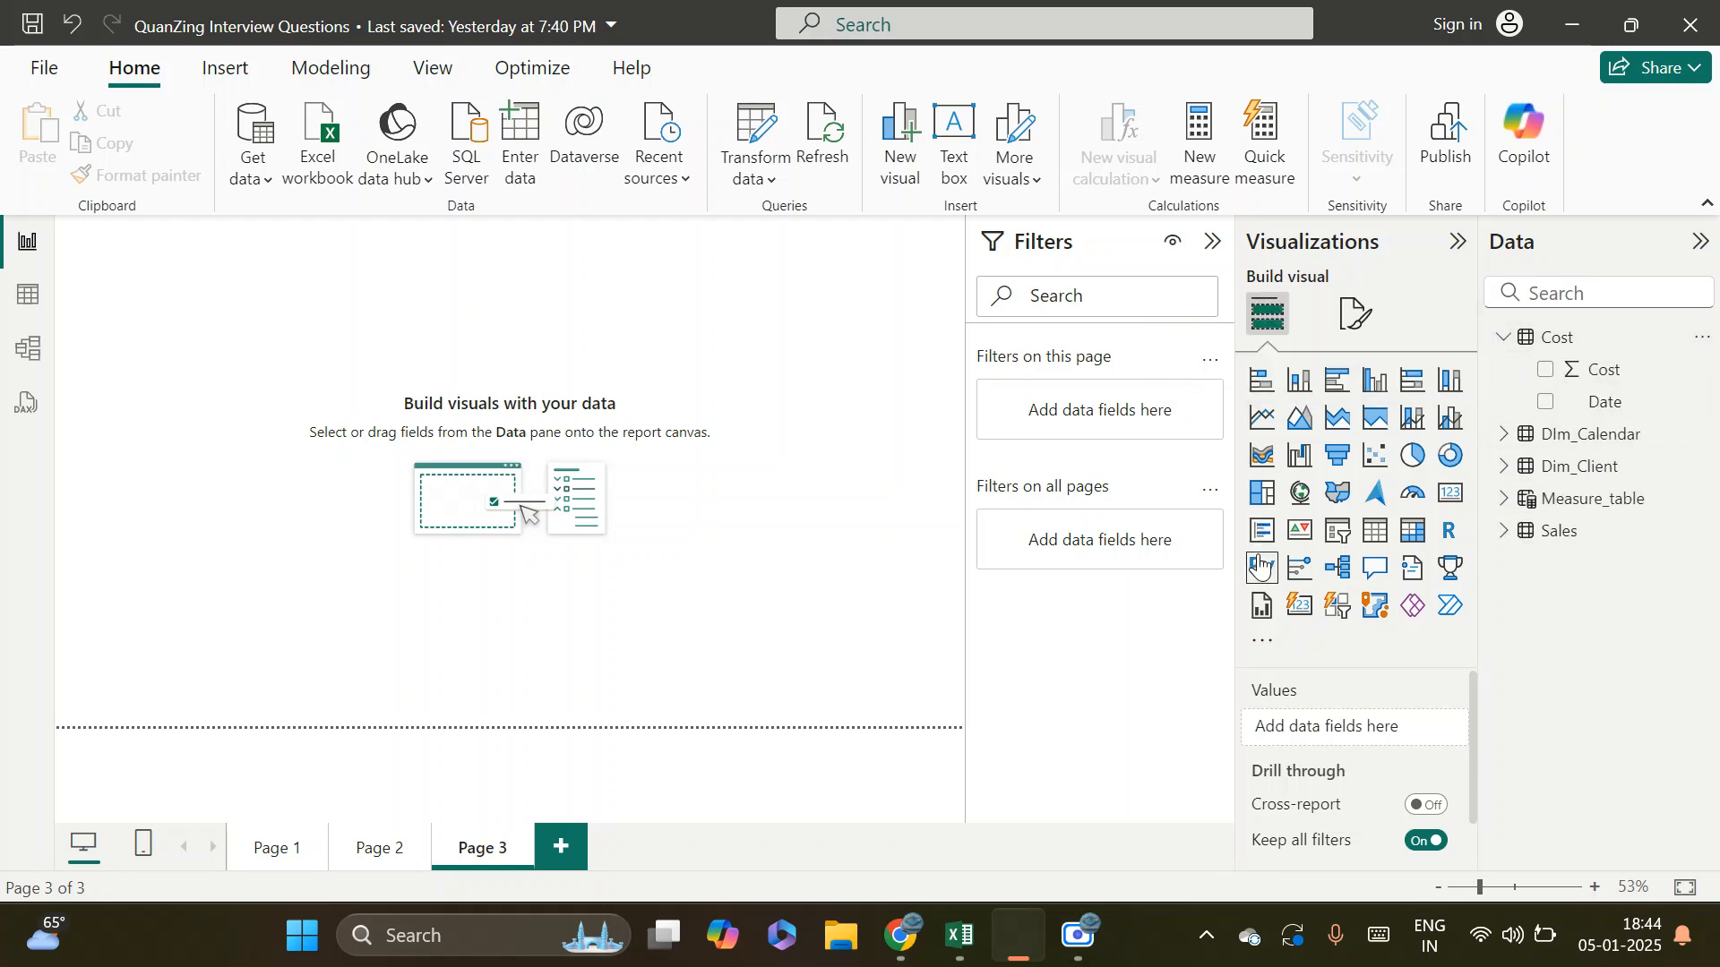
click(1337, 530)
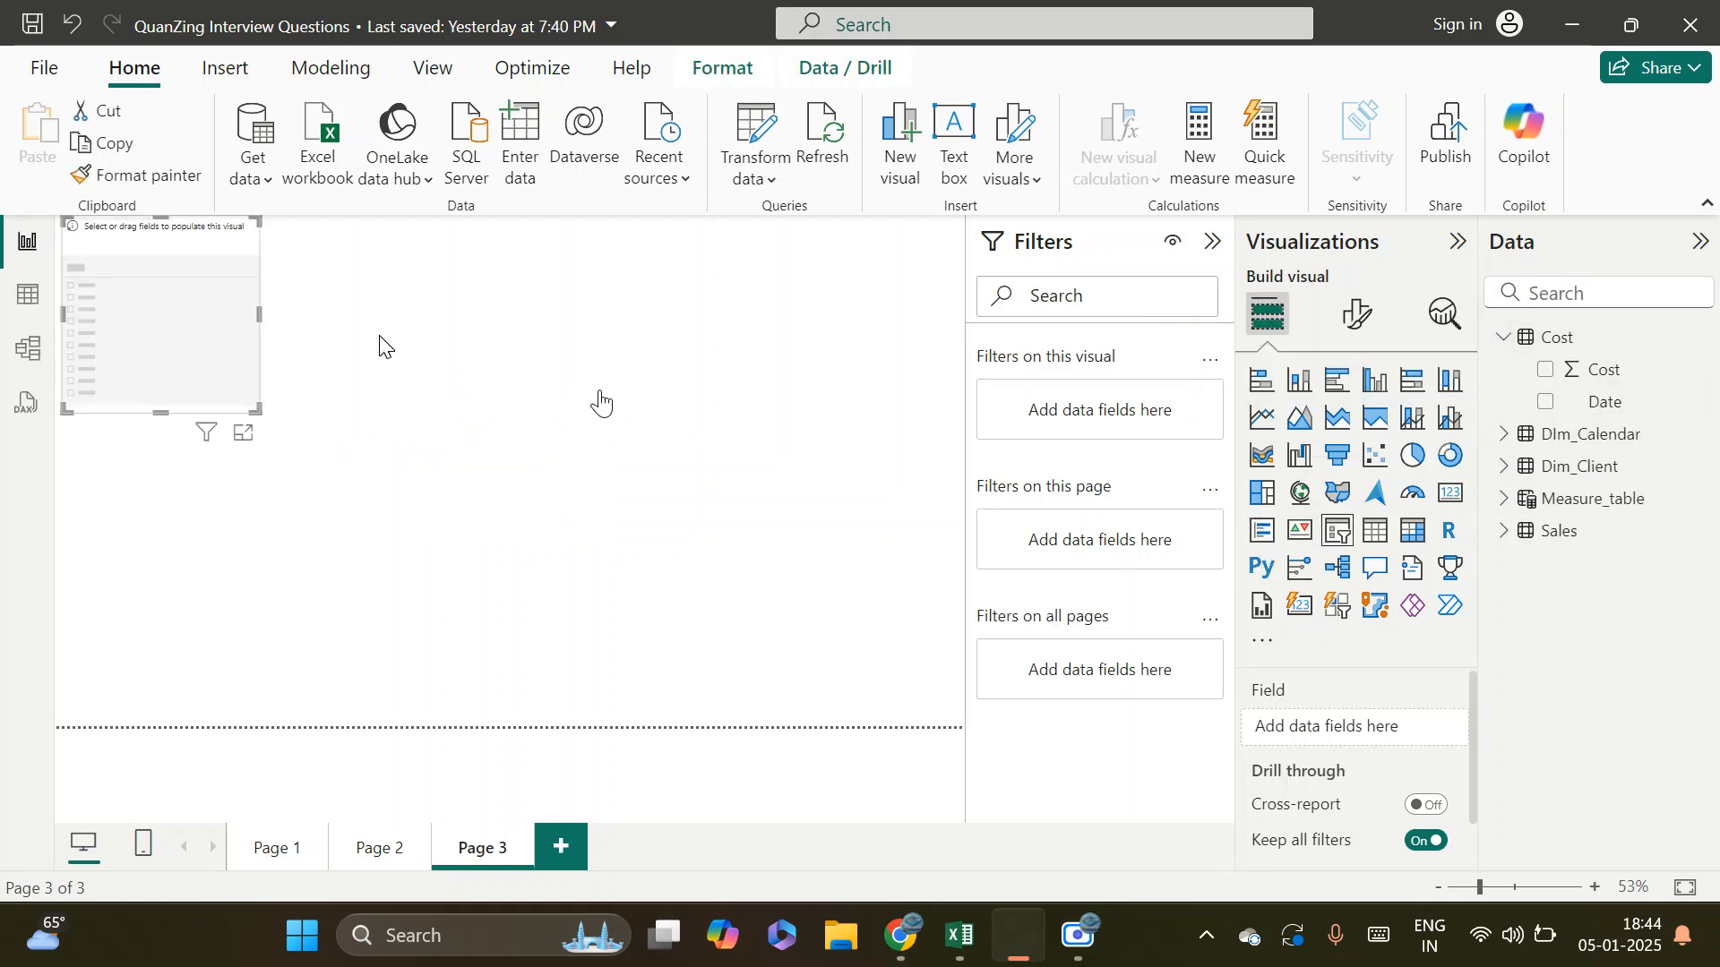
drag(100, 339, 221, 356)
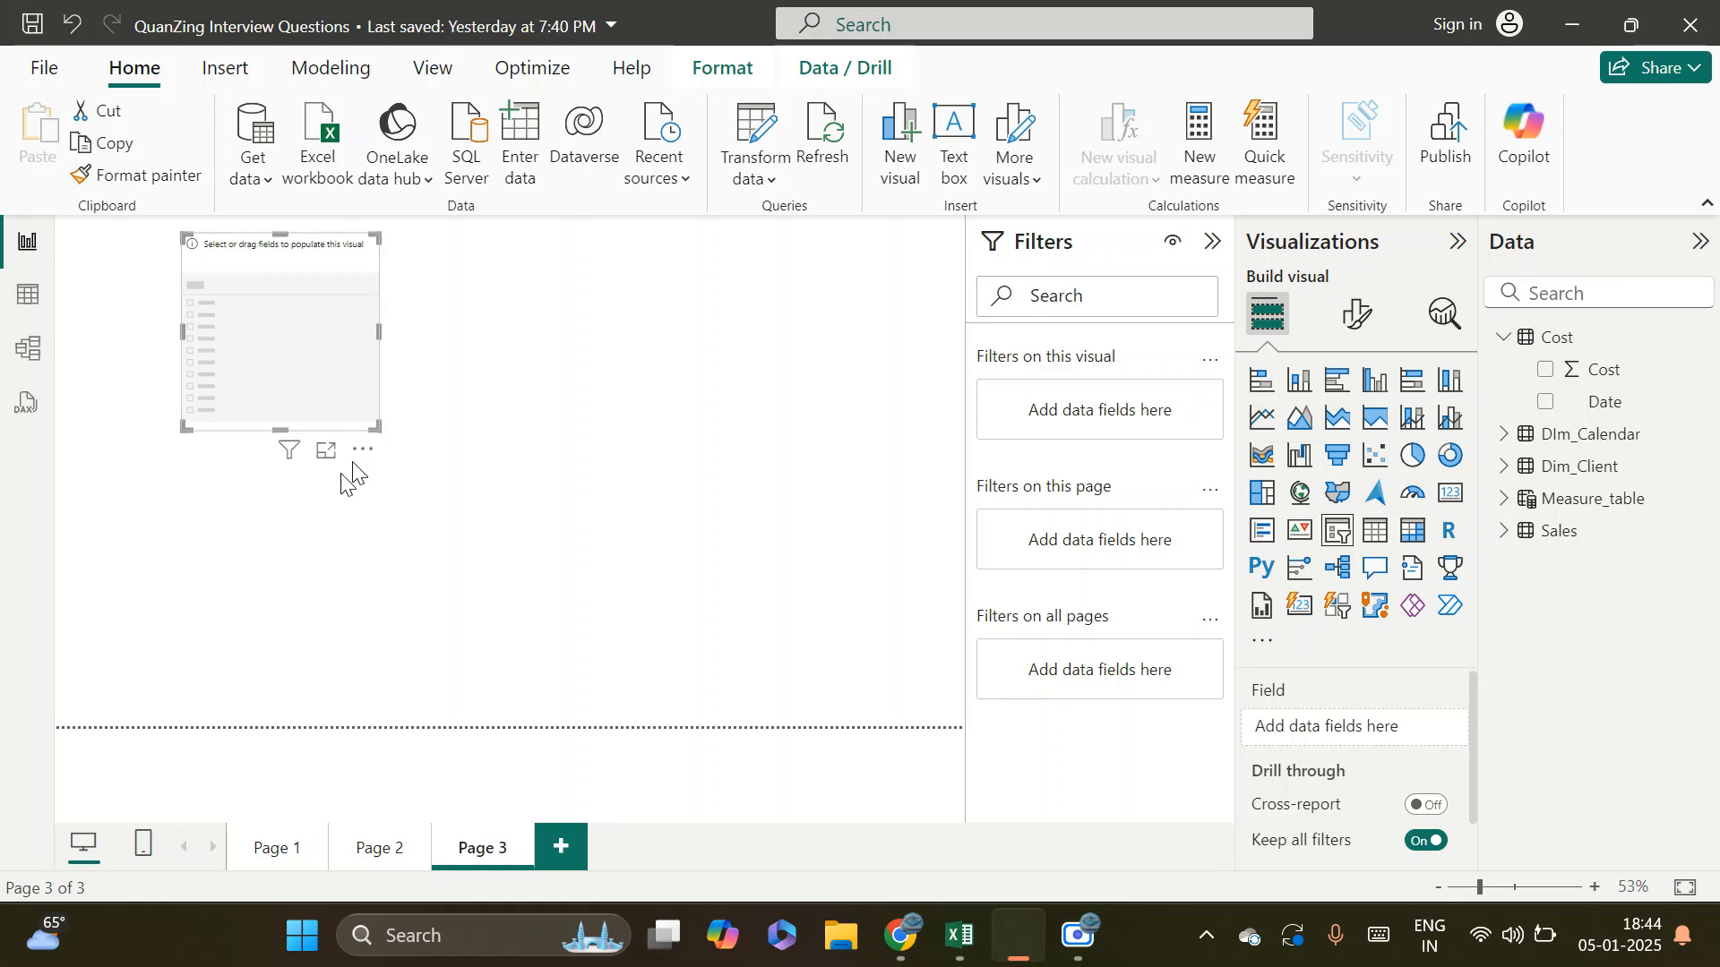
Widen the empty slicer and populate it with the Client field from the Dim_Client table
drag(373, 432, 507, 407)
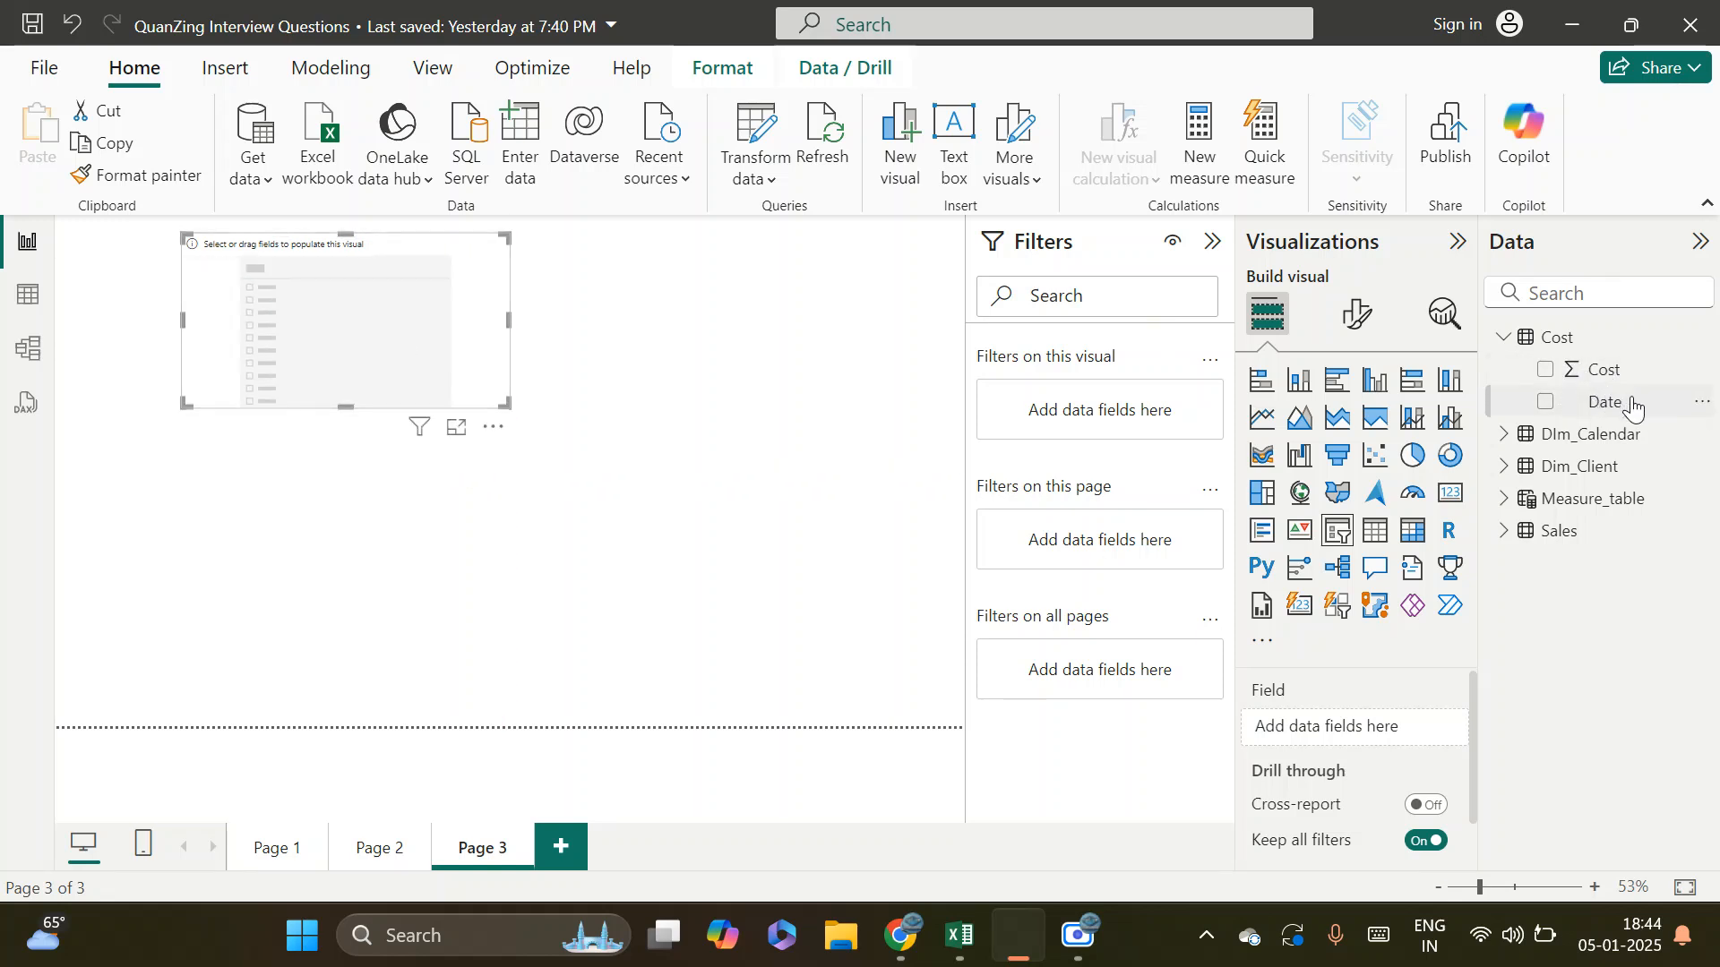
click(1505, 467)
drag(1608, 499, 360, 327)
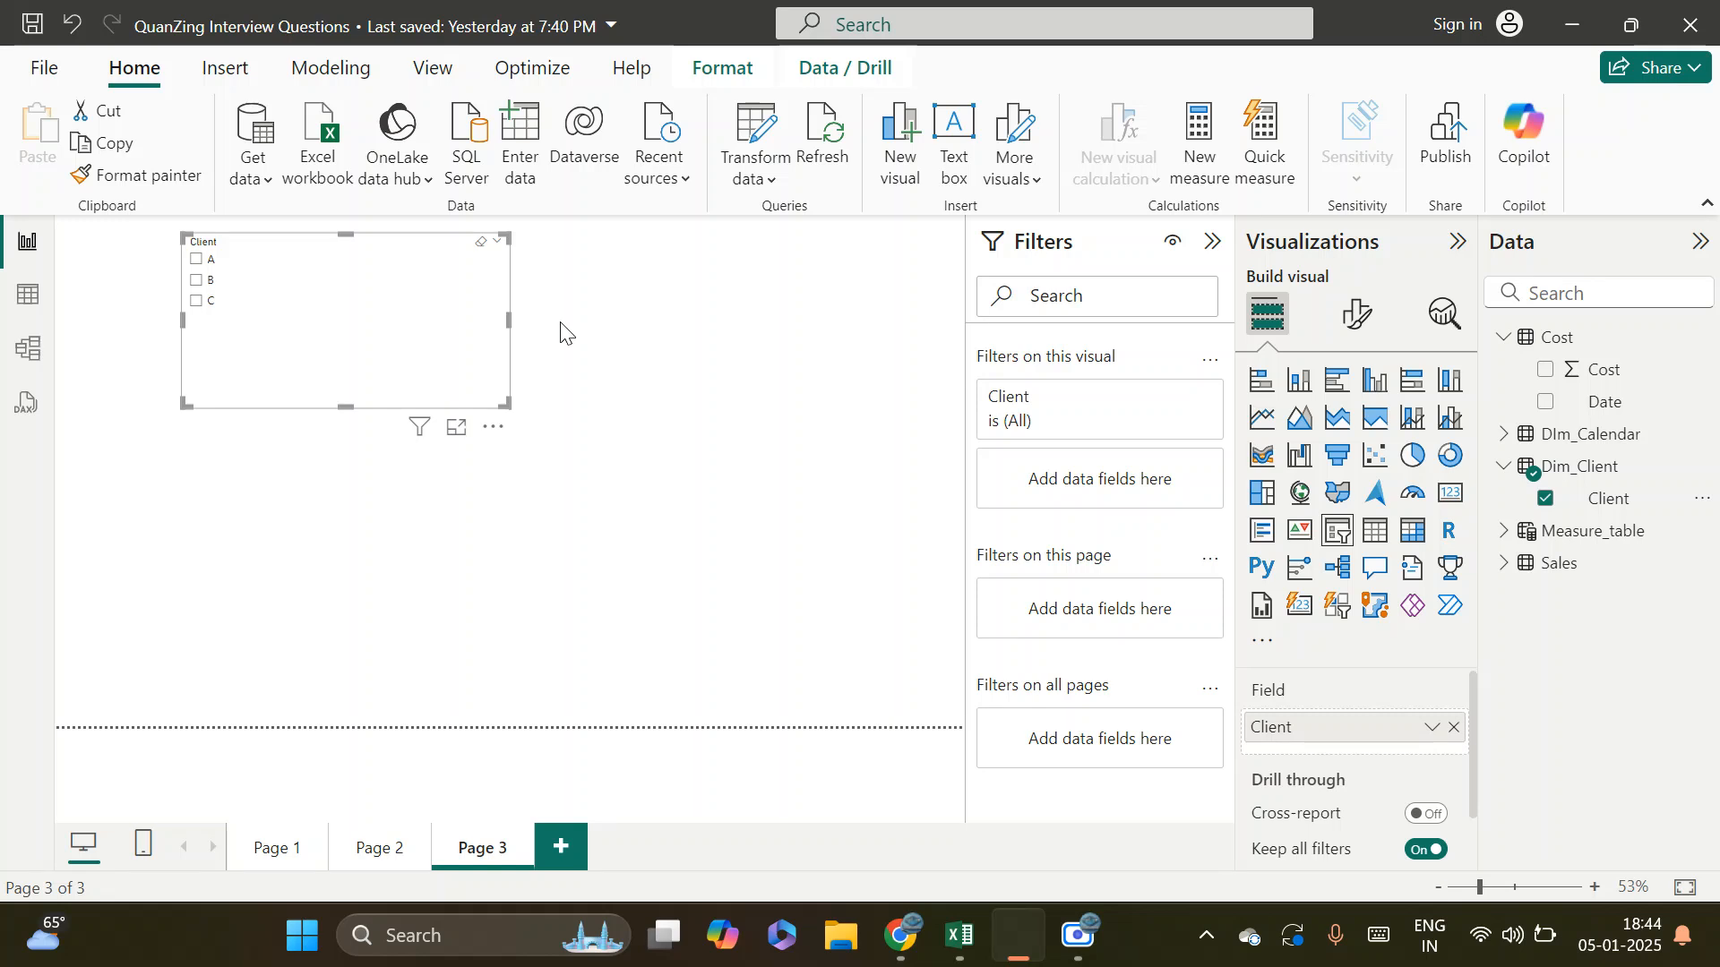
Set the font size of the slicer's header text to 20
click(1358, 314)
click(1261, 561)
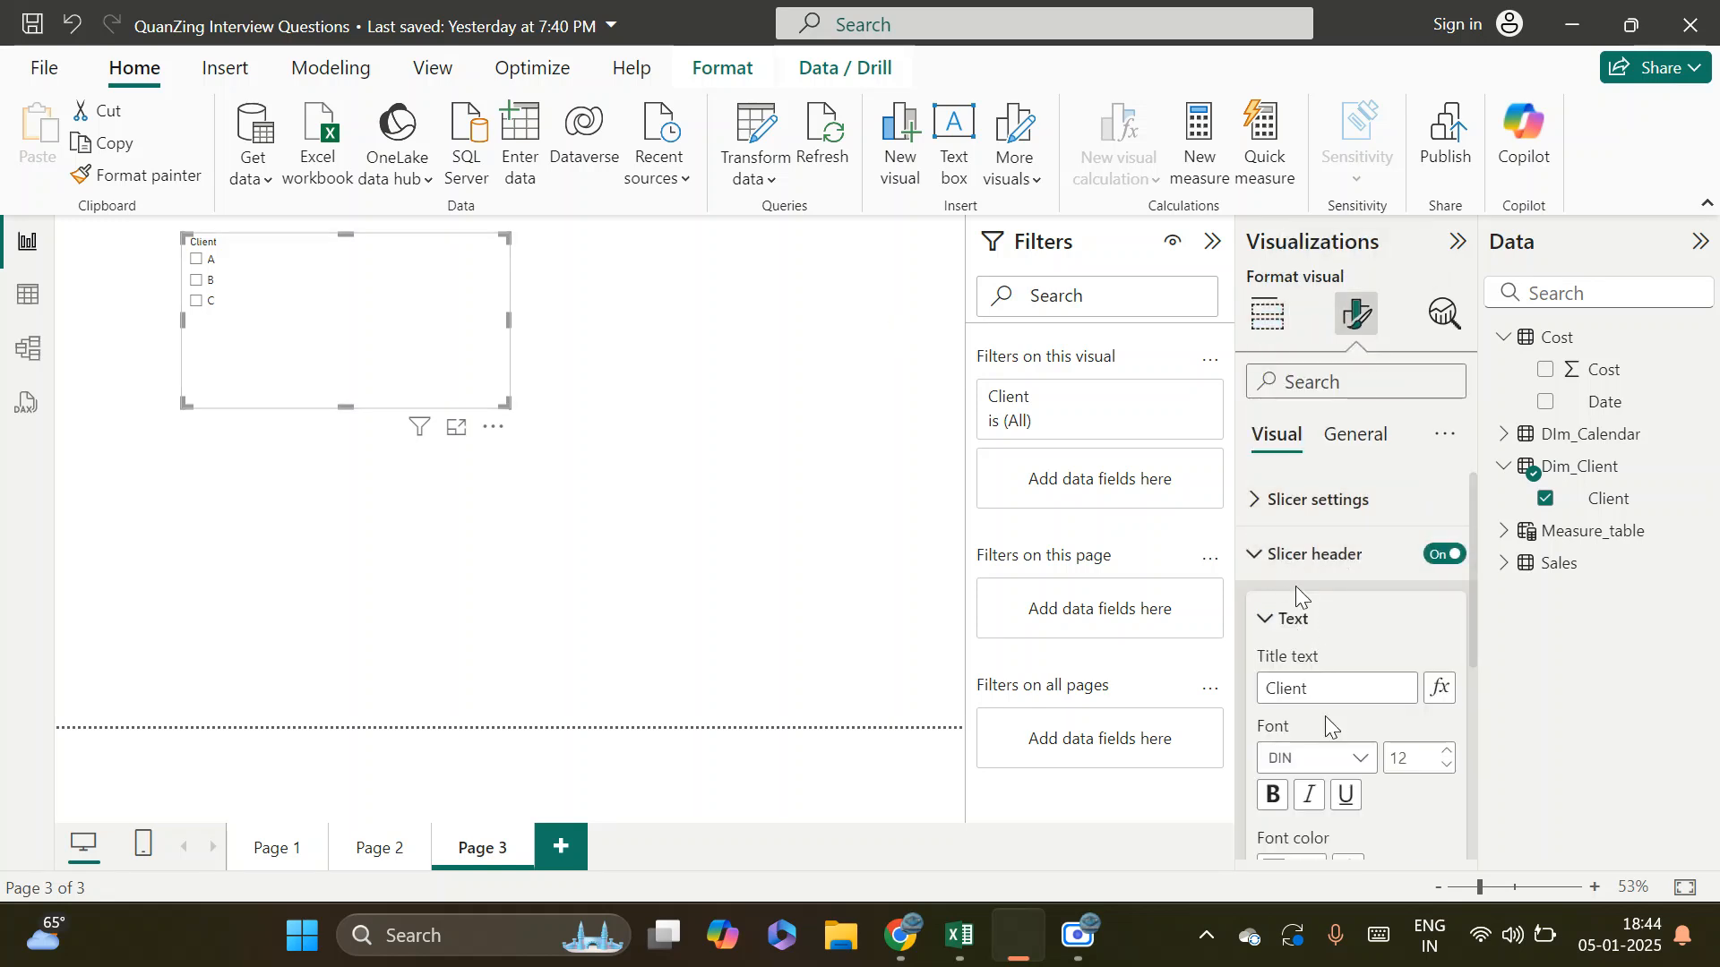
click(1416, 761)
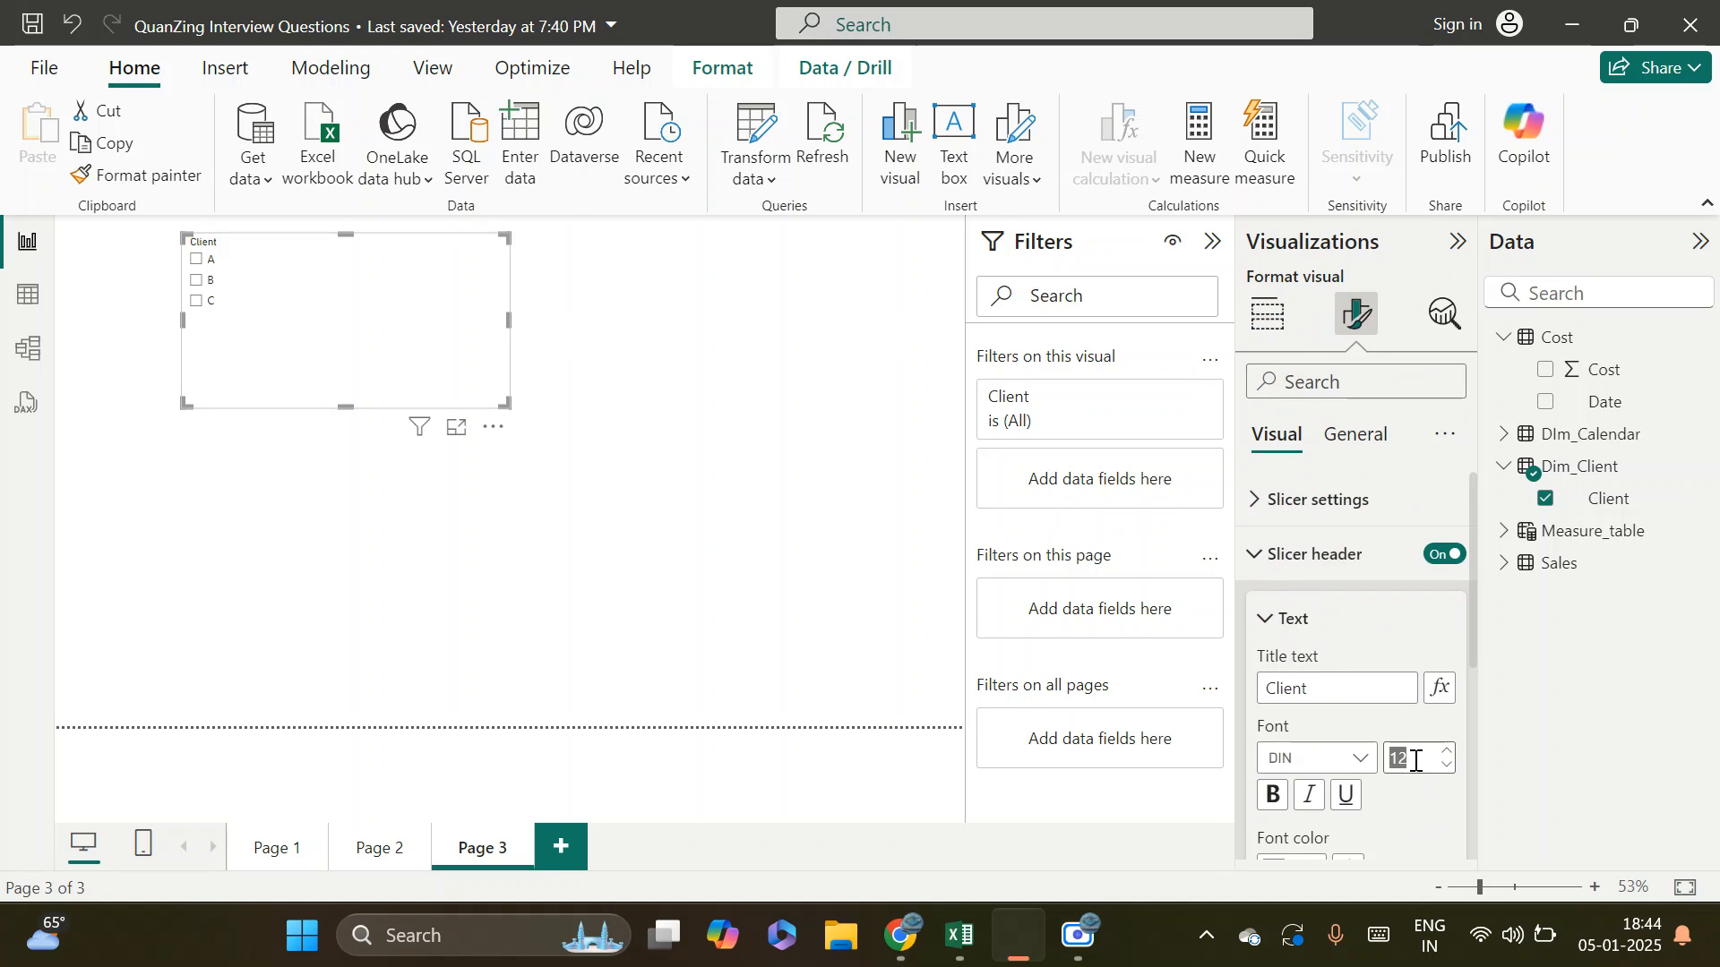
text(20)
key(Return)
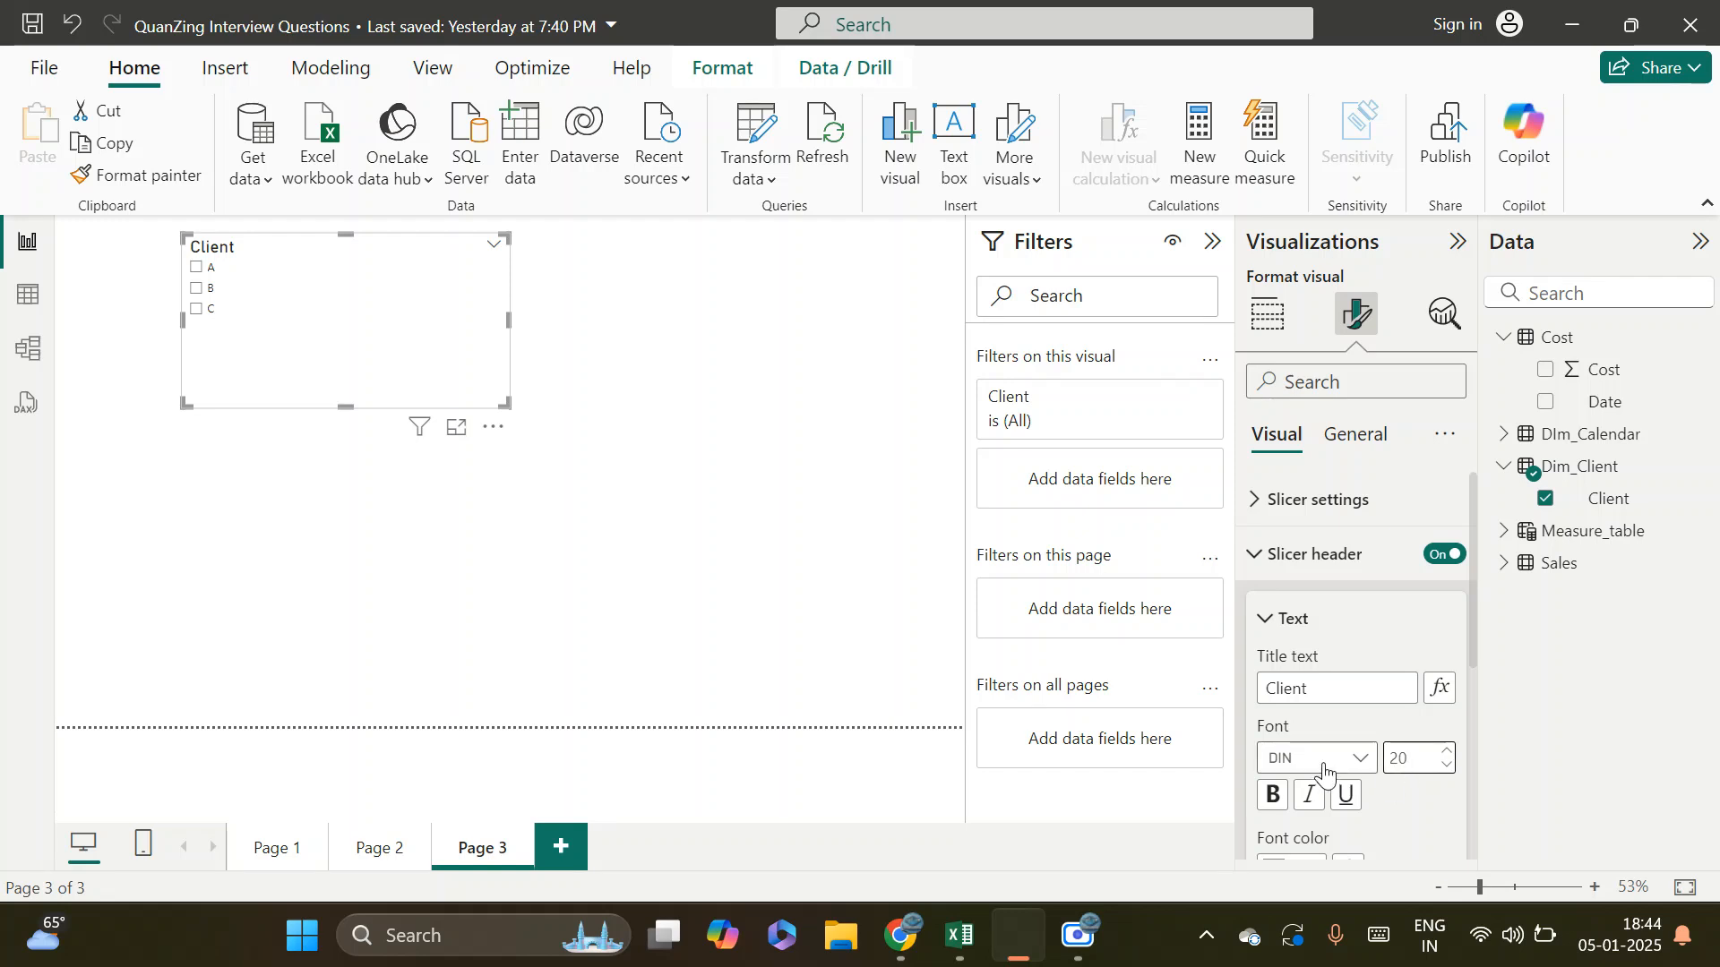
Format the slicer's values with a font size of 20 and bold text
click(1298, 512)
scroll(1330, 709, down, 4)
scroll(1330, 708, down, 5)
click(1302, 852)
click(1407, 558)
text(20)
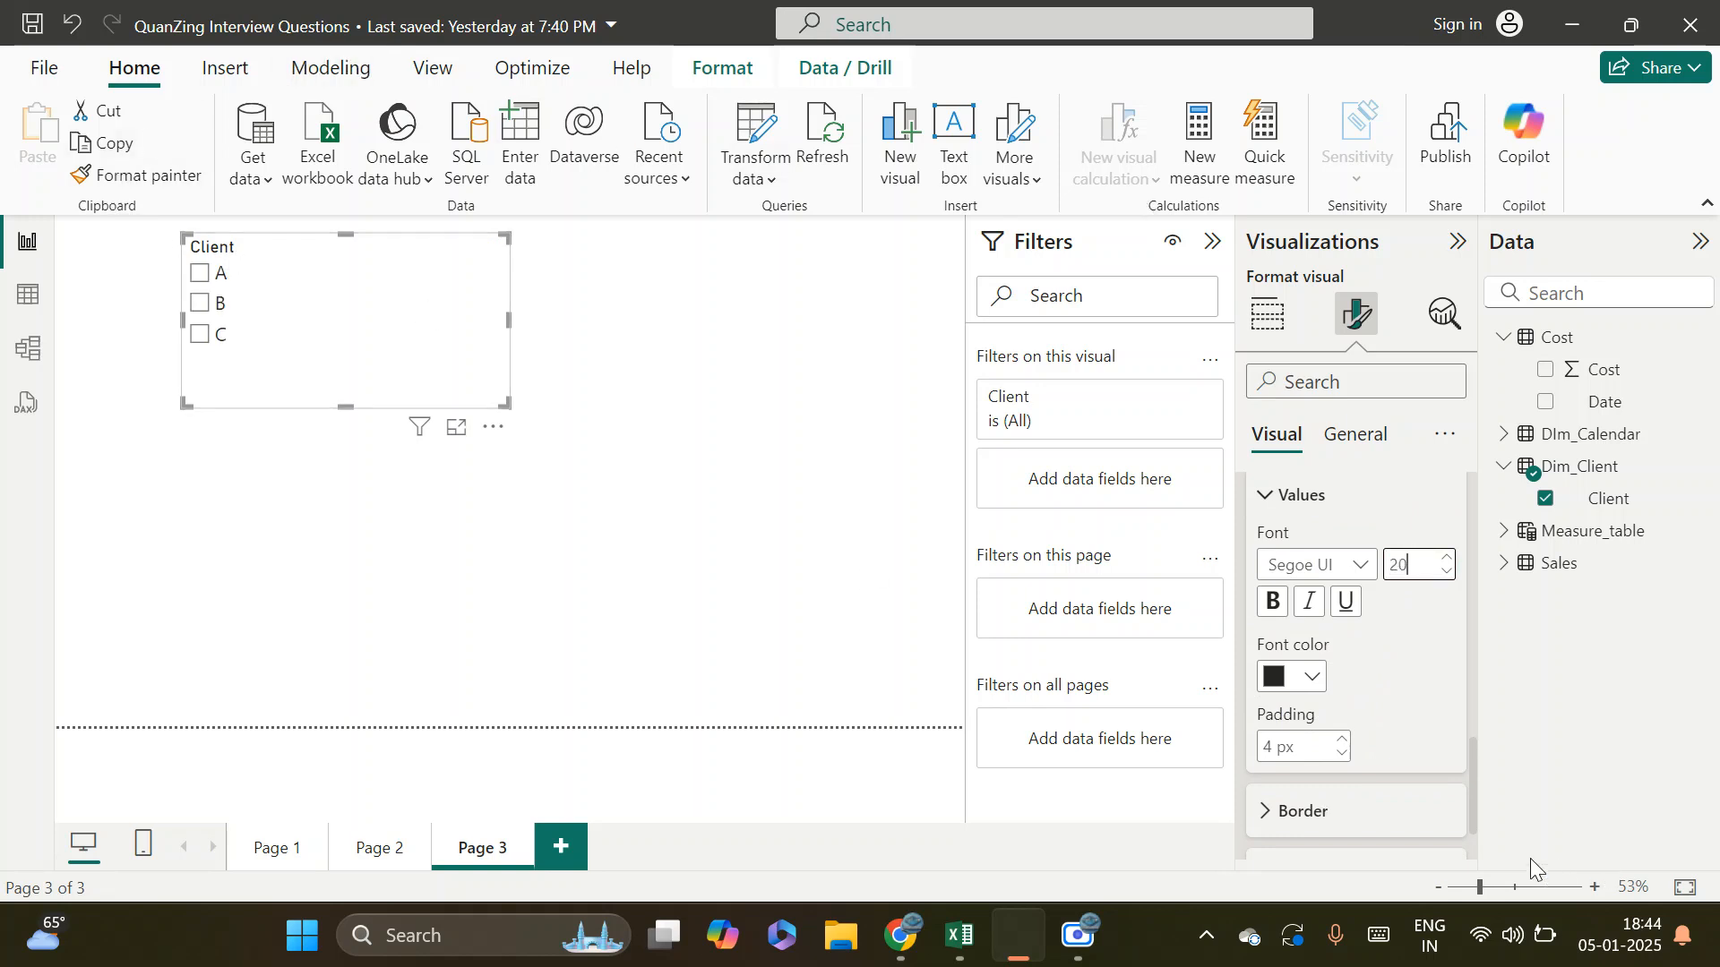
click(1276, 606)
Make the slicer's header text bold at size 25, and move the slicer into the report page's upper-left corner
scroll(1438, 522, up, 3)
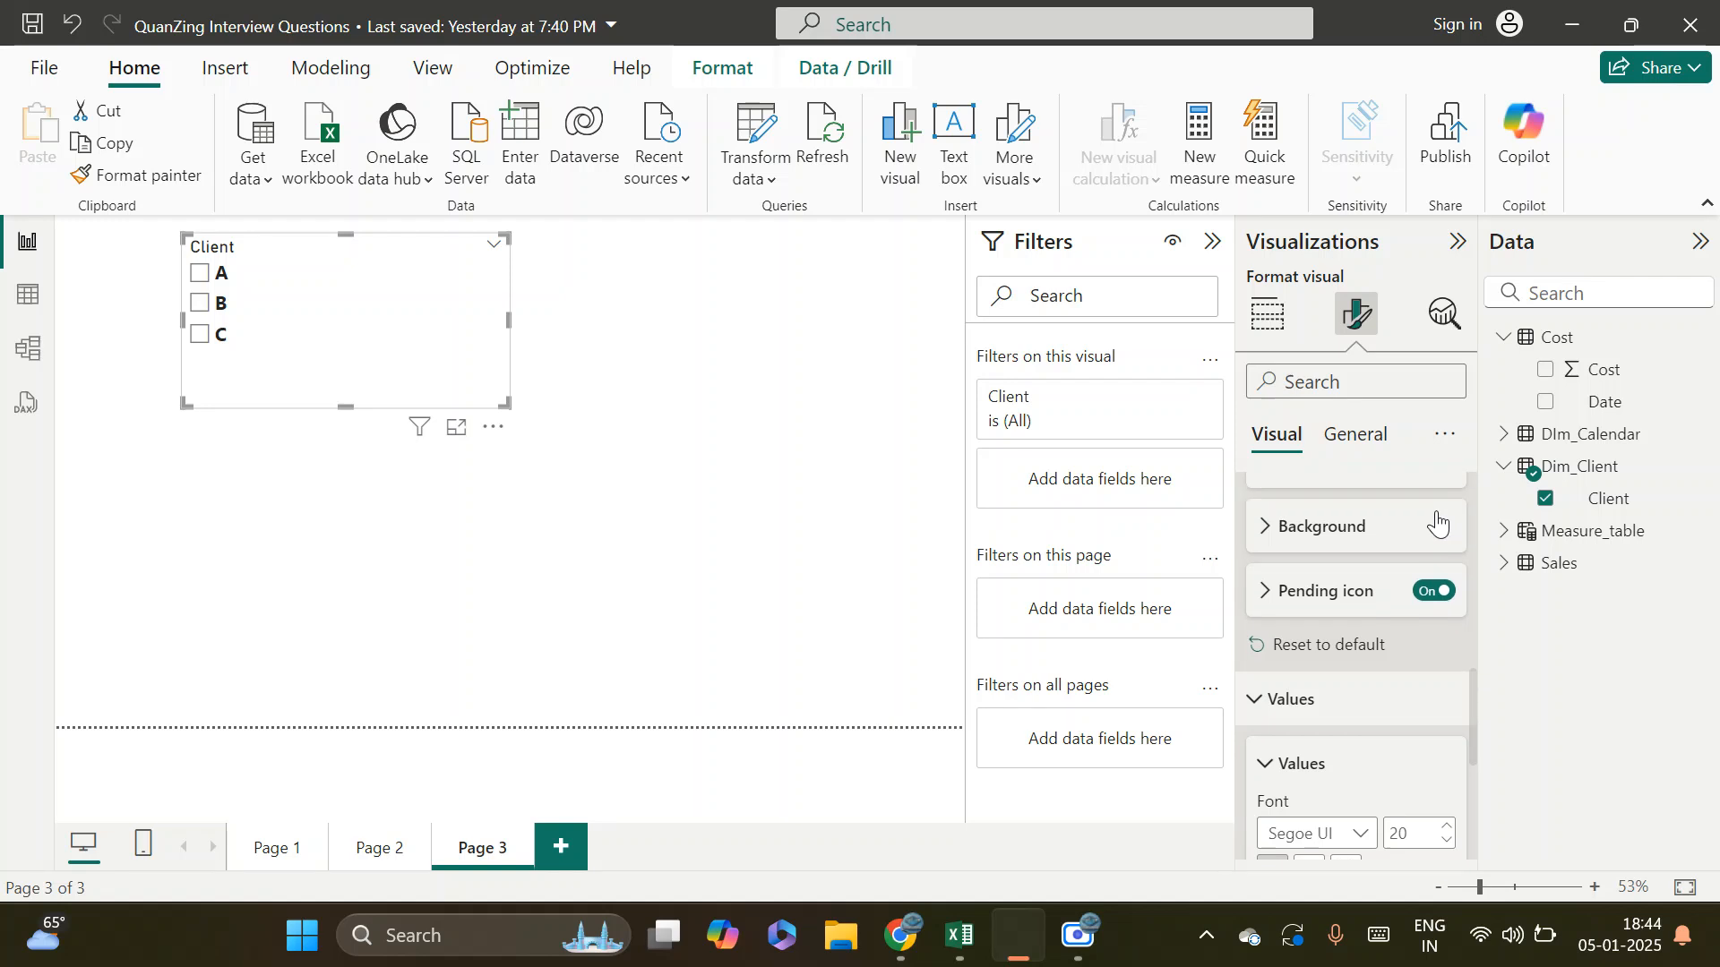
scroll(1406, 564, up, 3)
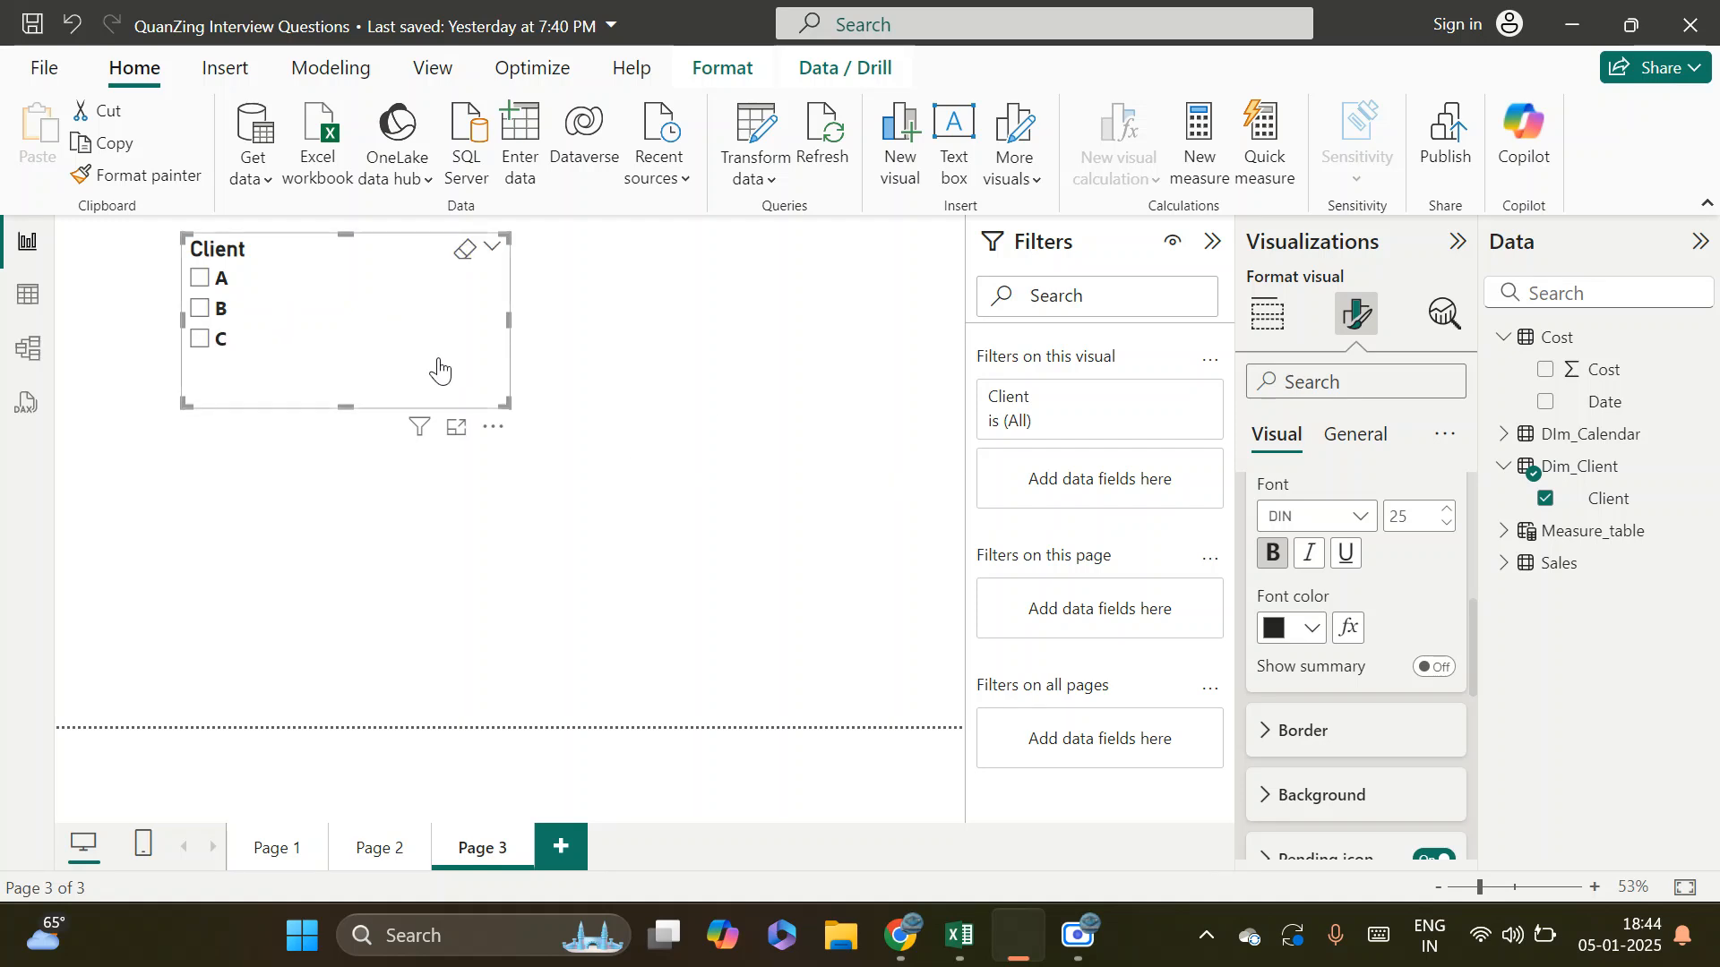
drag(362, 339, 250, 325)
drag(390, 391, 374, 375)
Add an enlarged table visual below the slicer and fill it with the Date and Cost fields from the Cost table
click(1265, 332)
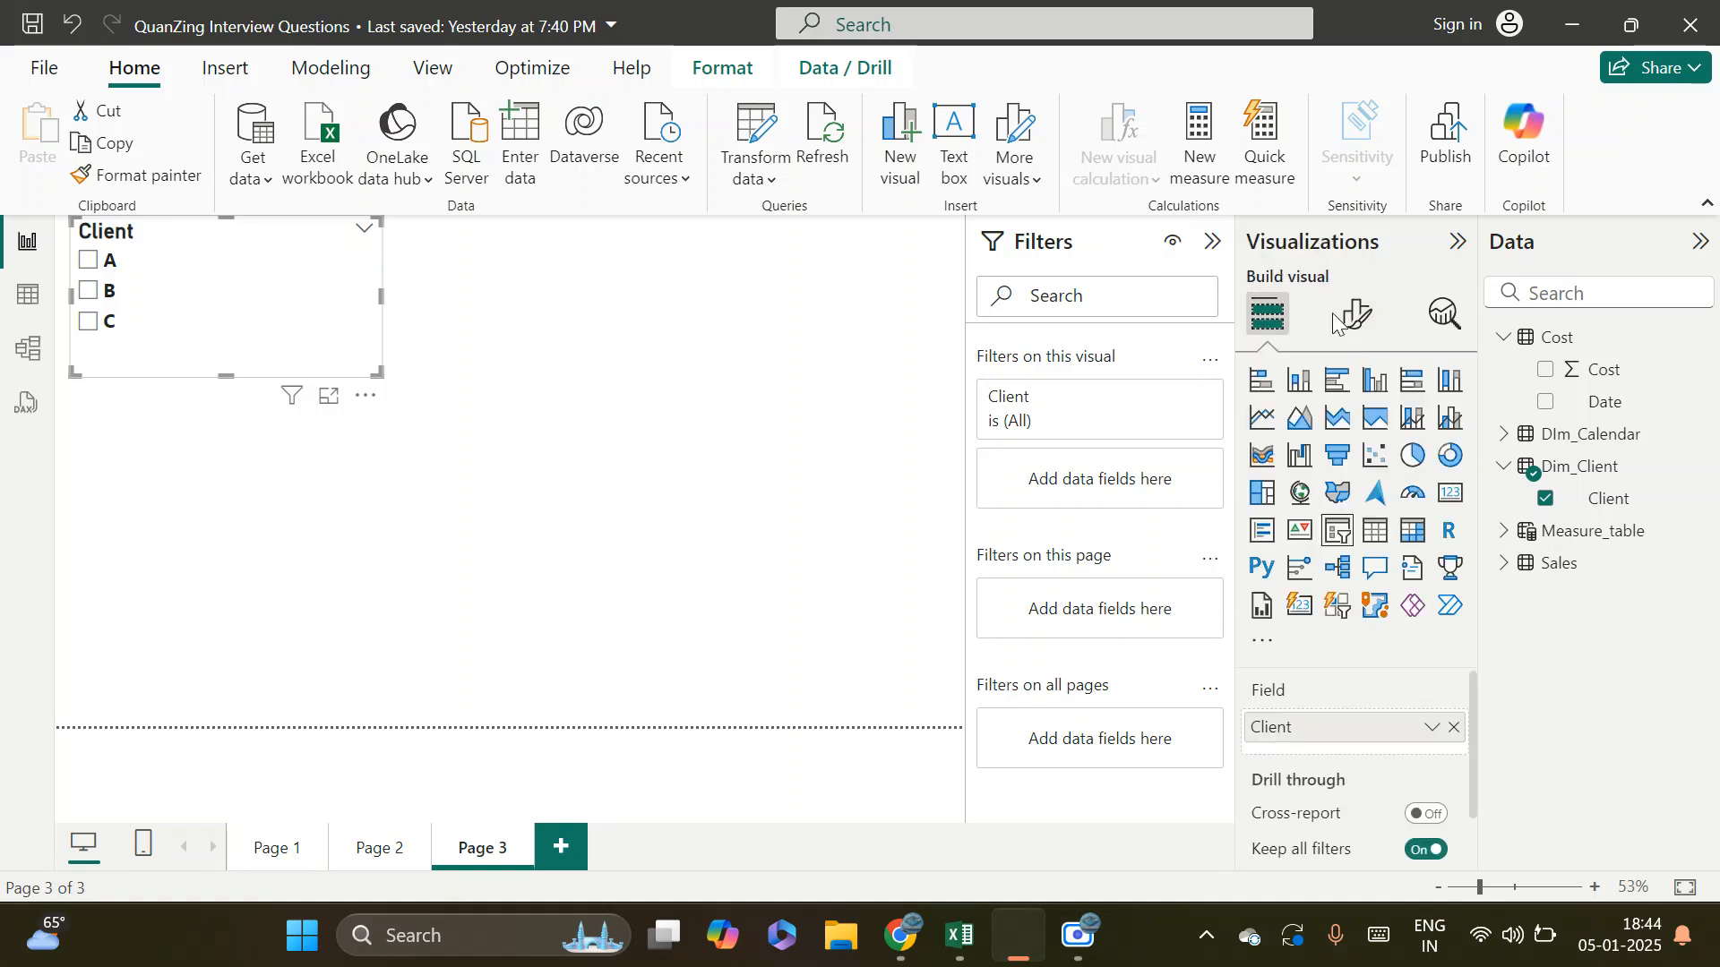
click(400, 488)
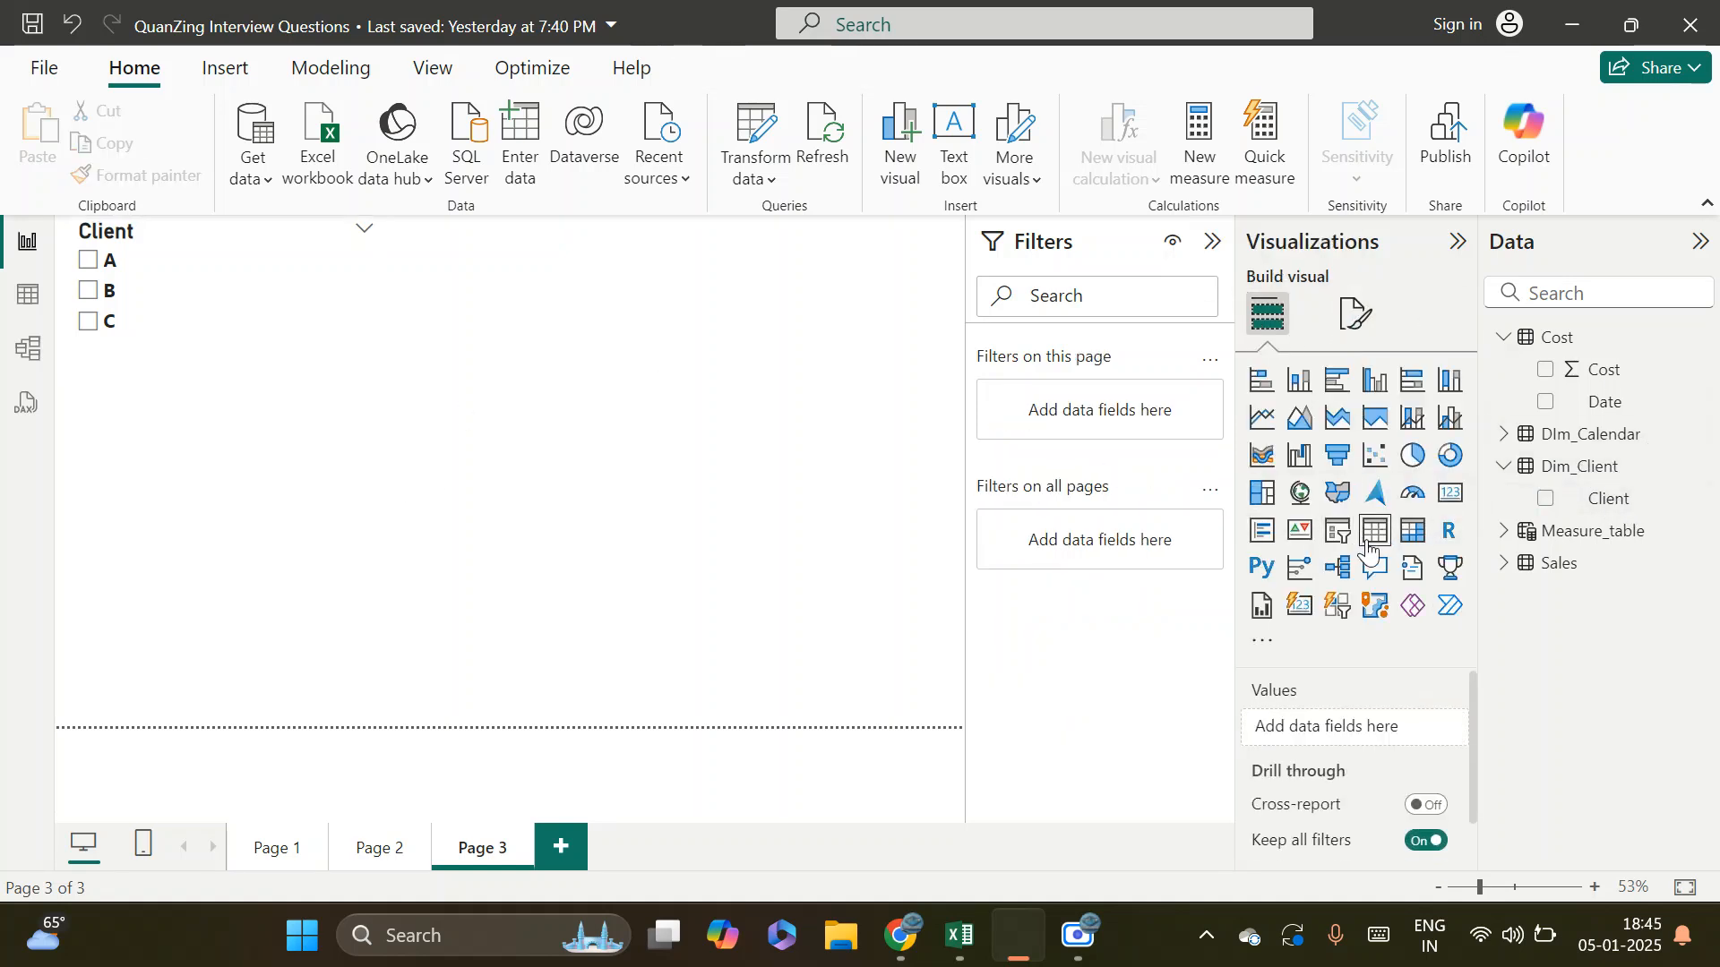
drag(290, 496, 330, 534)
drag(421, 591, 814, 806)
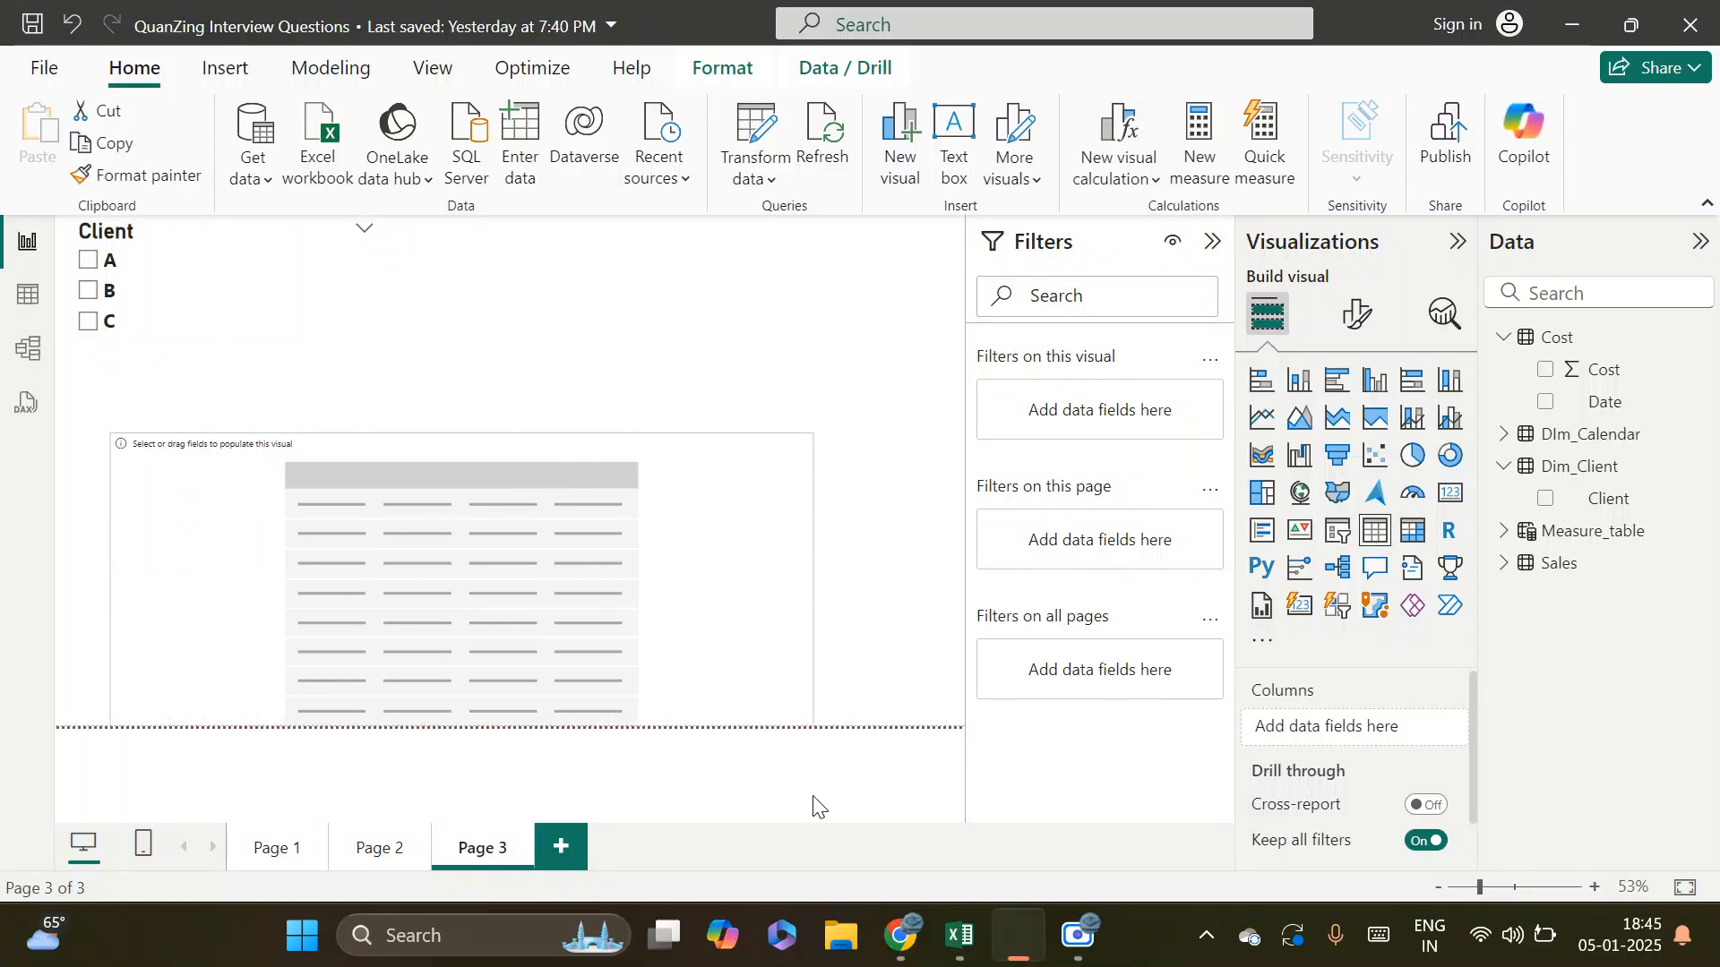
drag(530, 556, 489, 518)
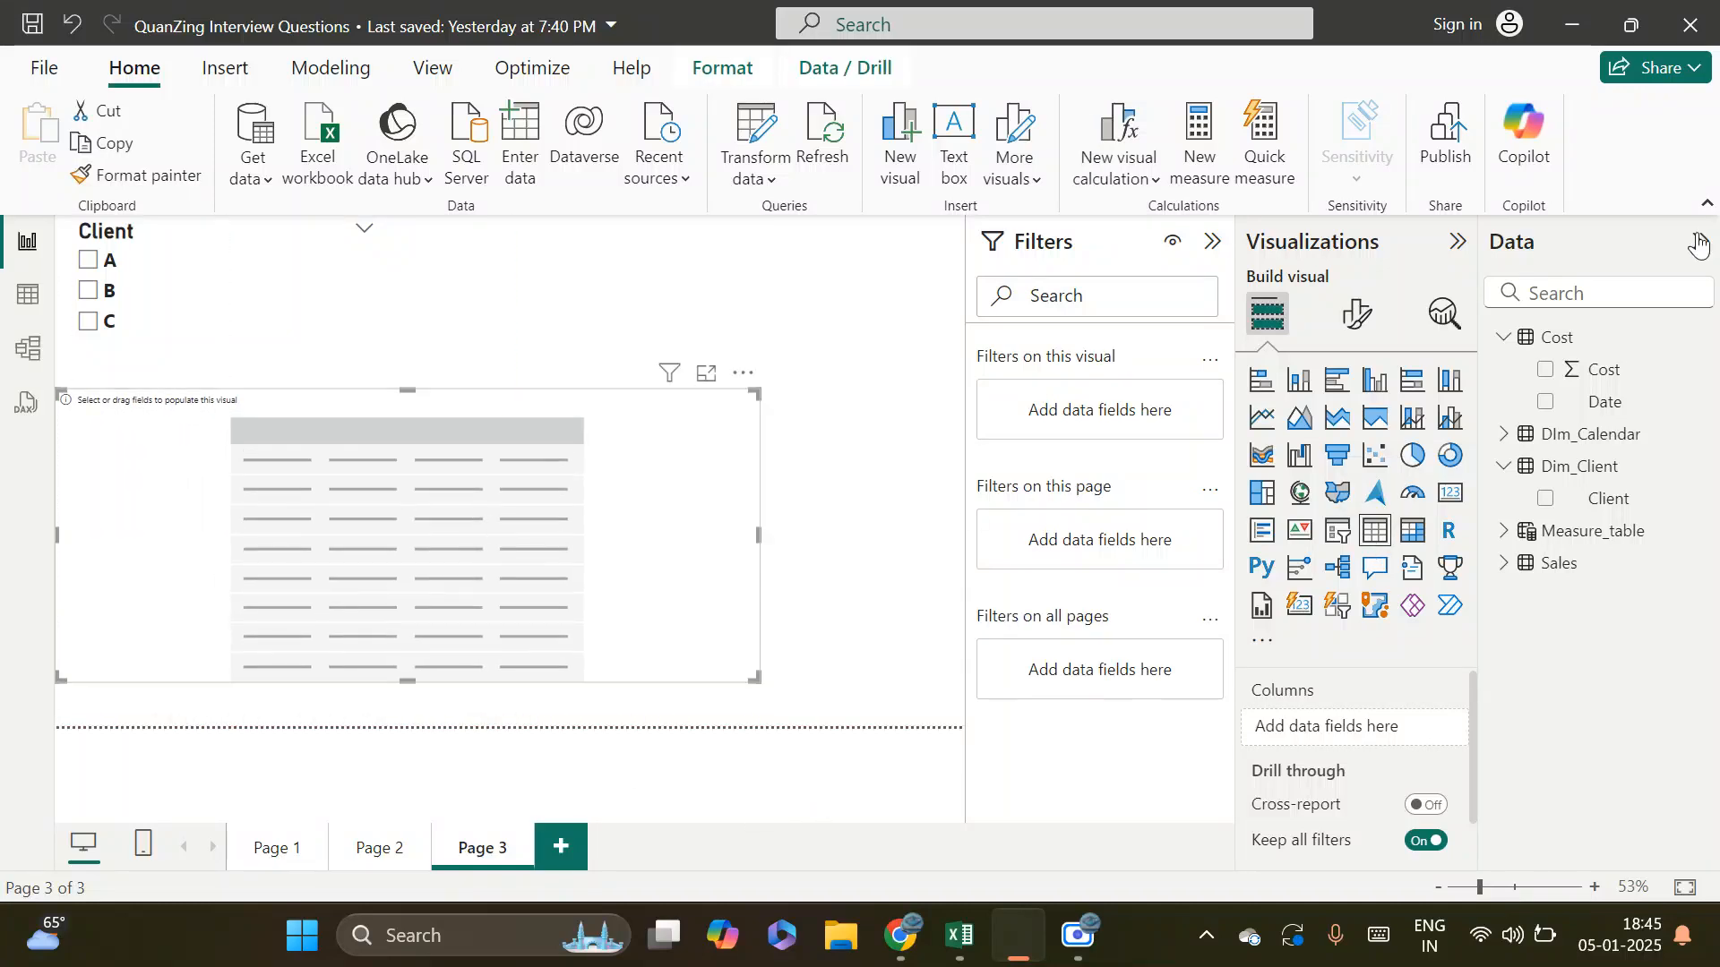
drag(1636, 409, 340, 497)
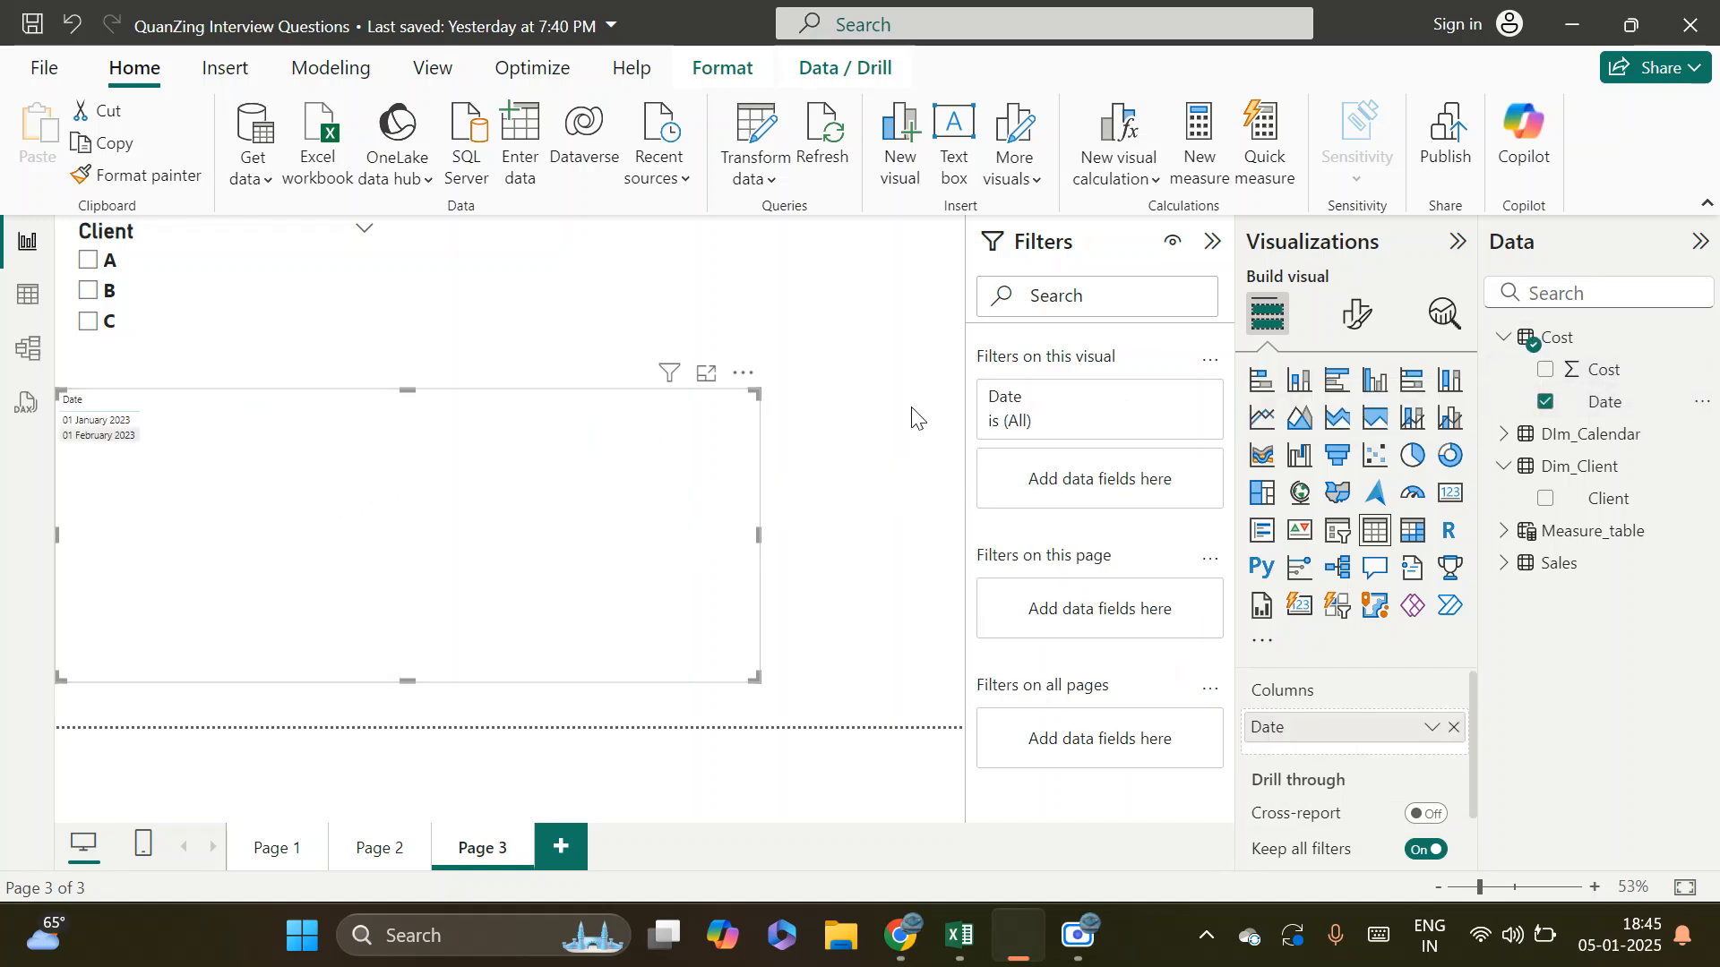
drag(1608, 369, 457, 493)
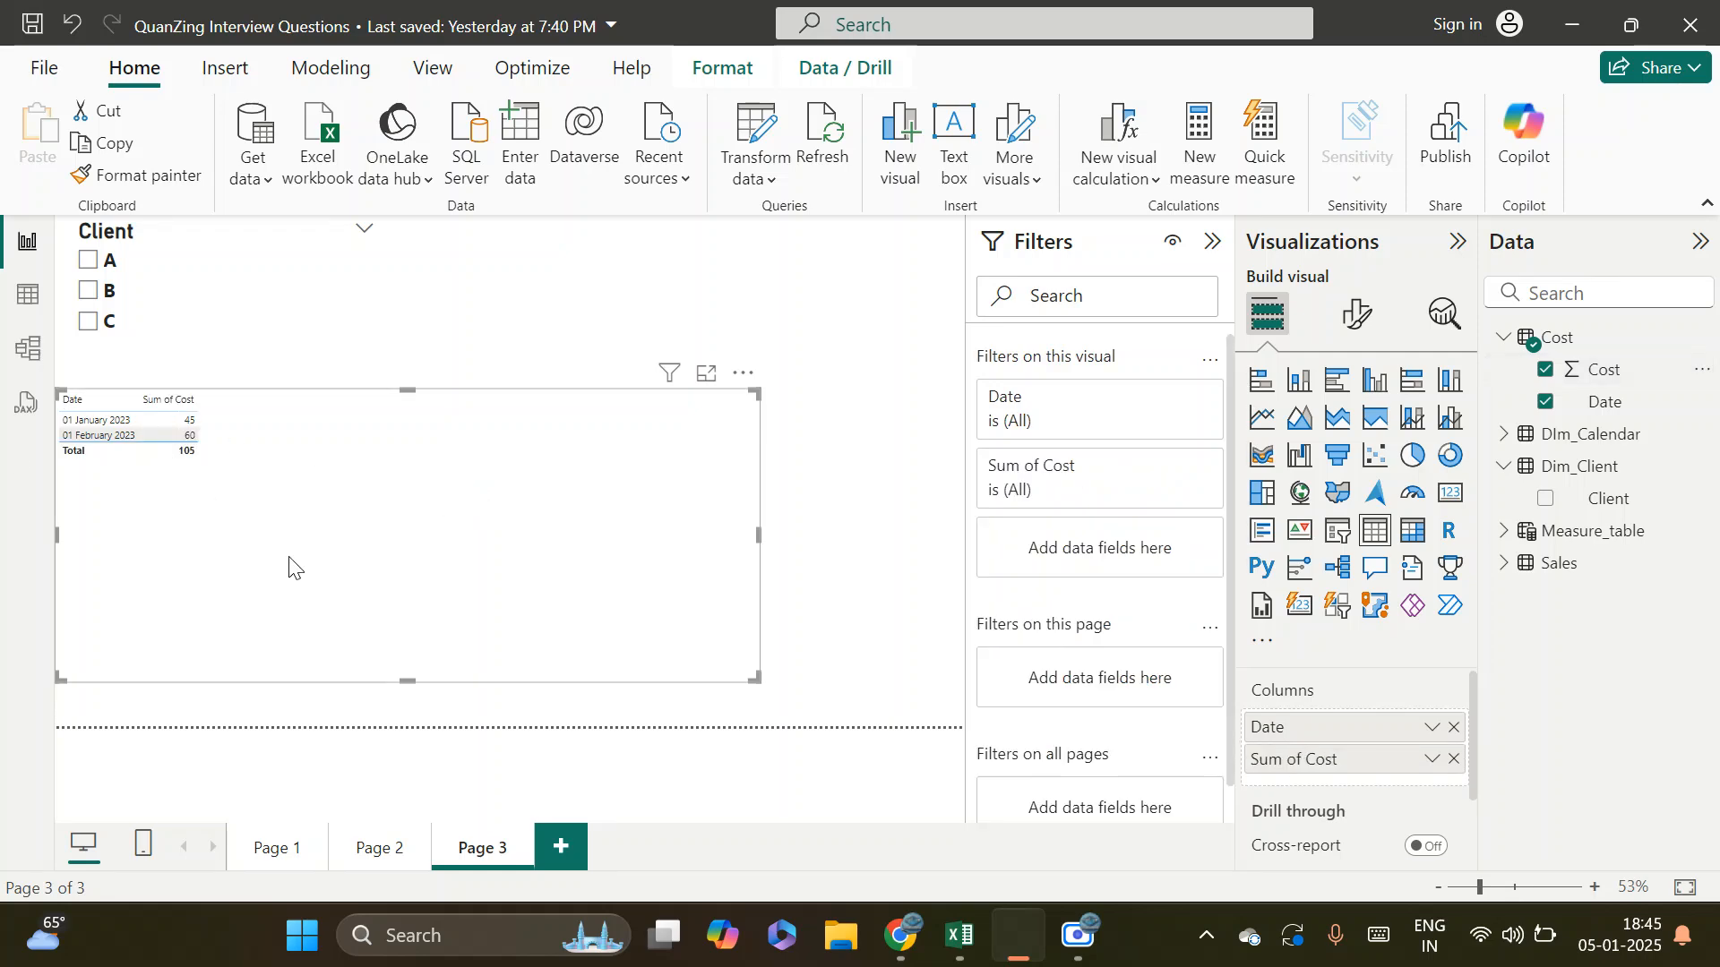
Move the Cost table closer to Dim_Client in the model diagram, and return to the report page
click(27, 348)
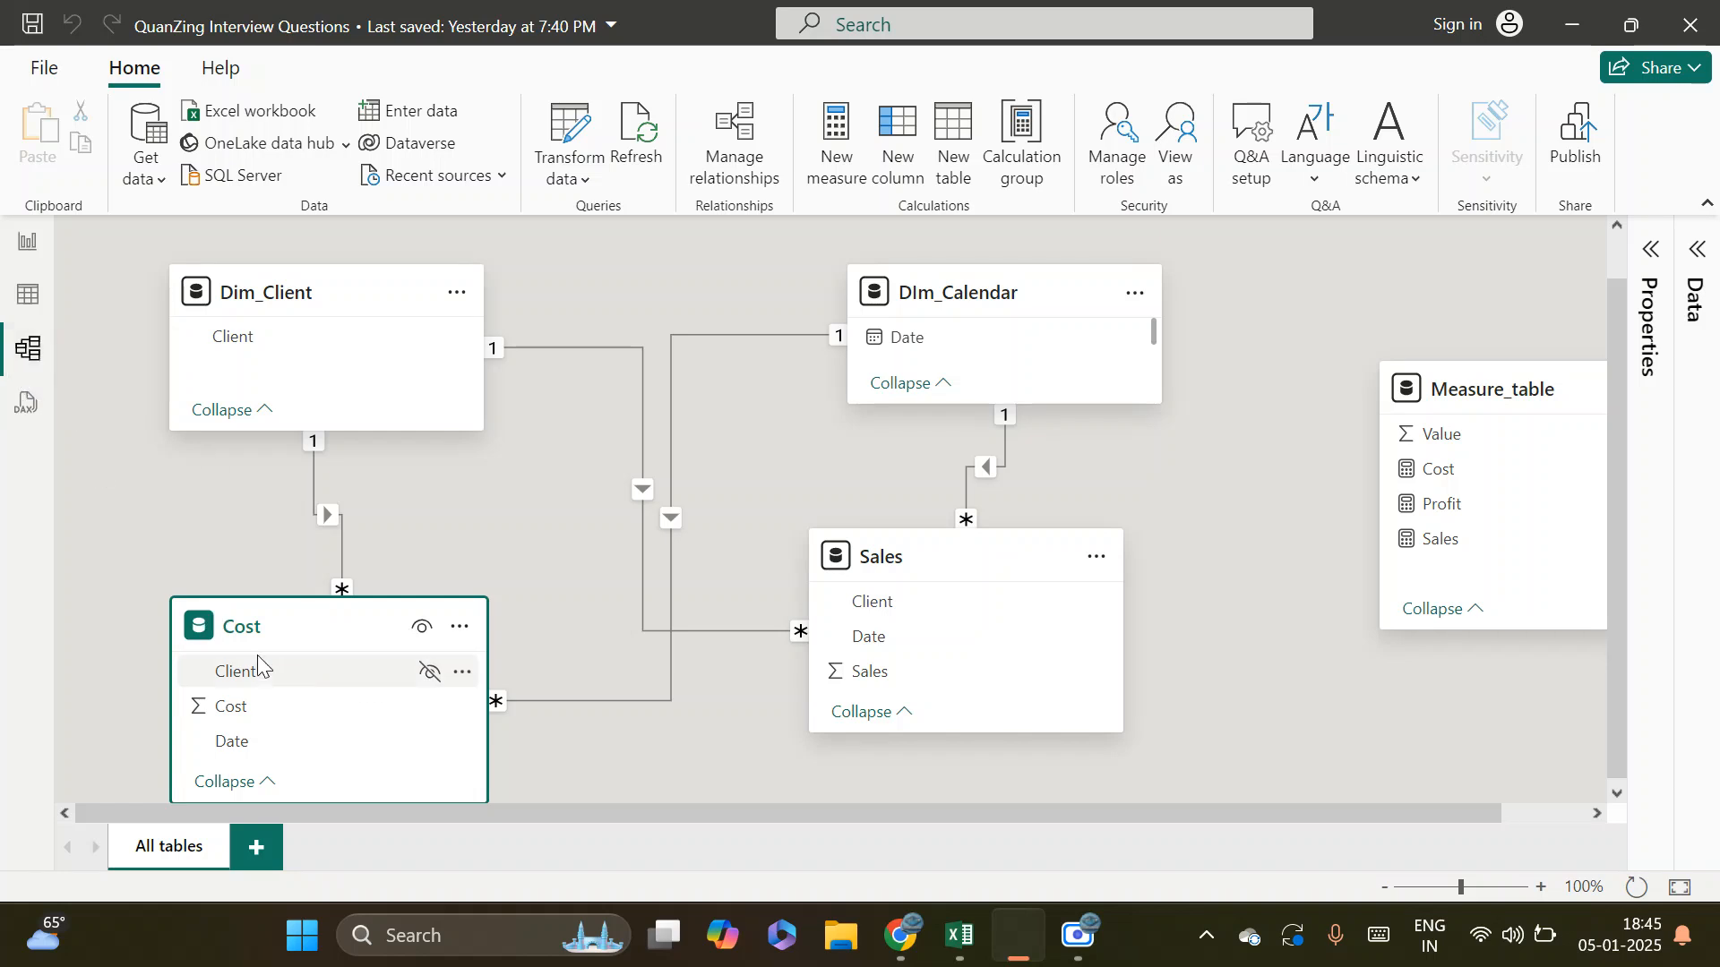
click(26, 246)
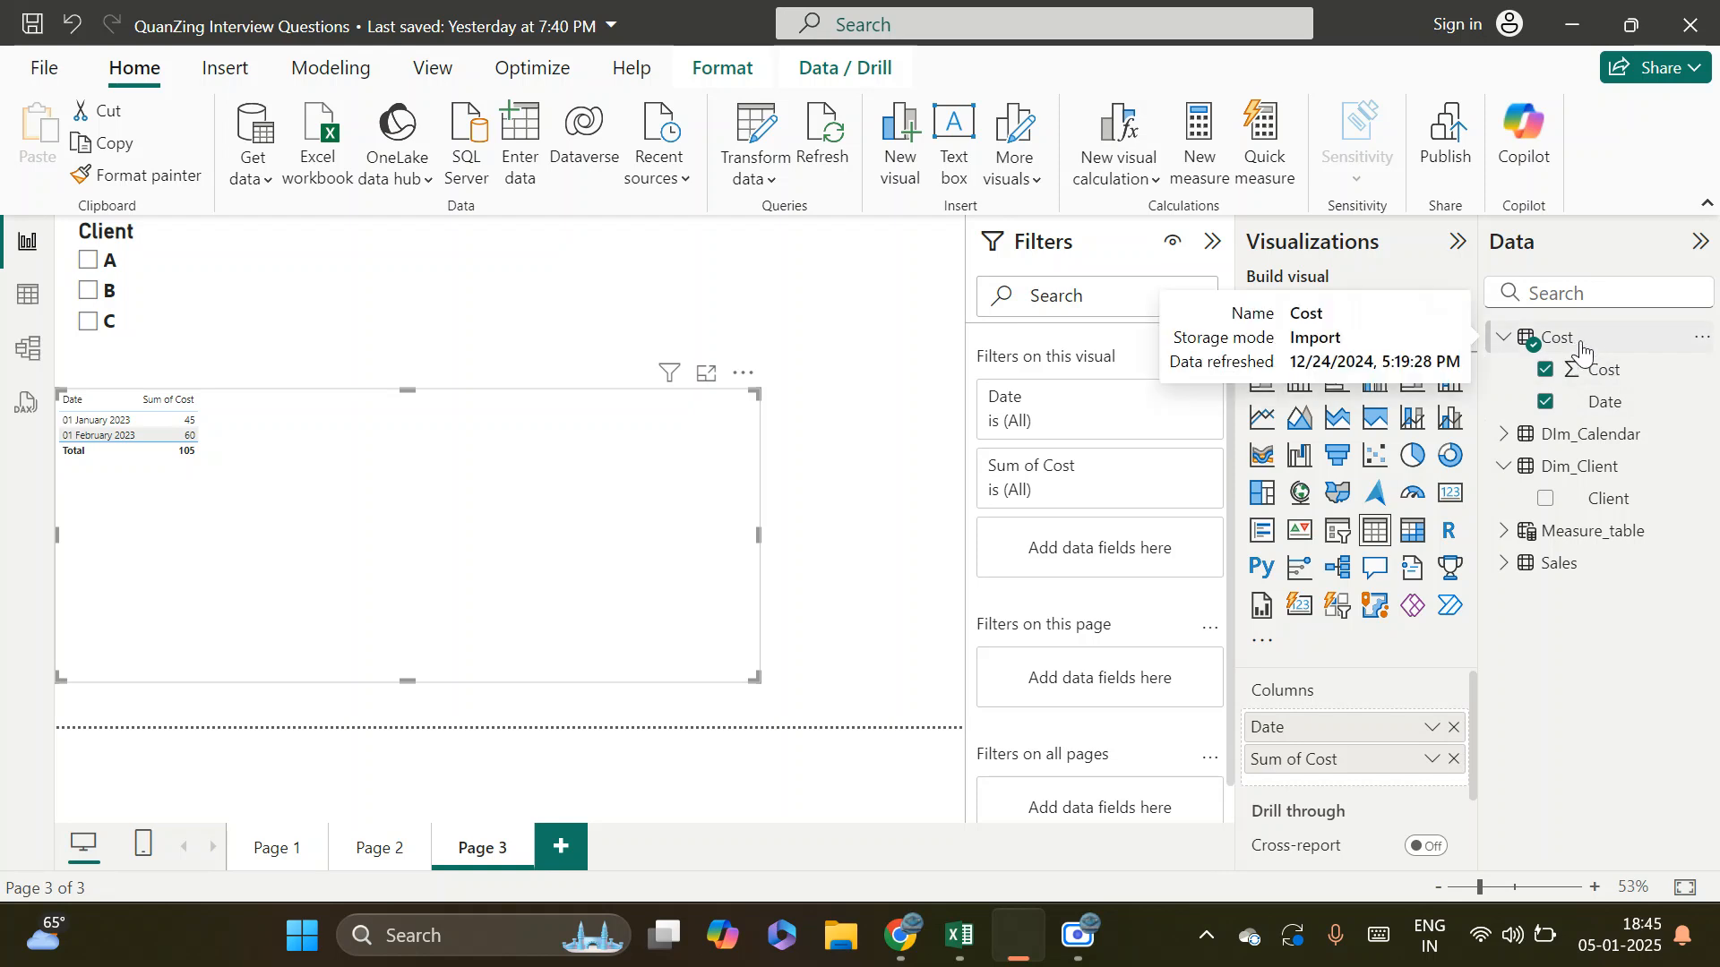
click(28, 355)
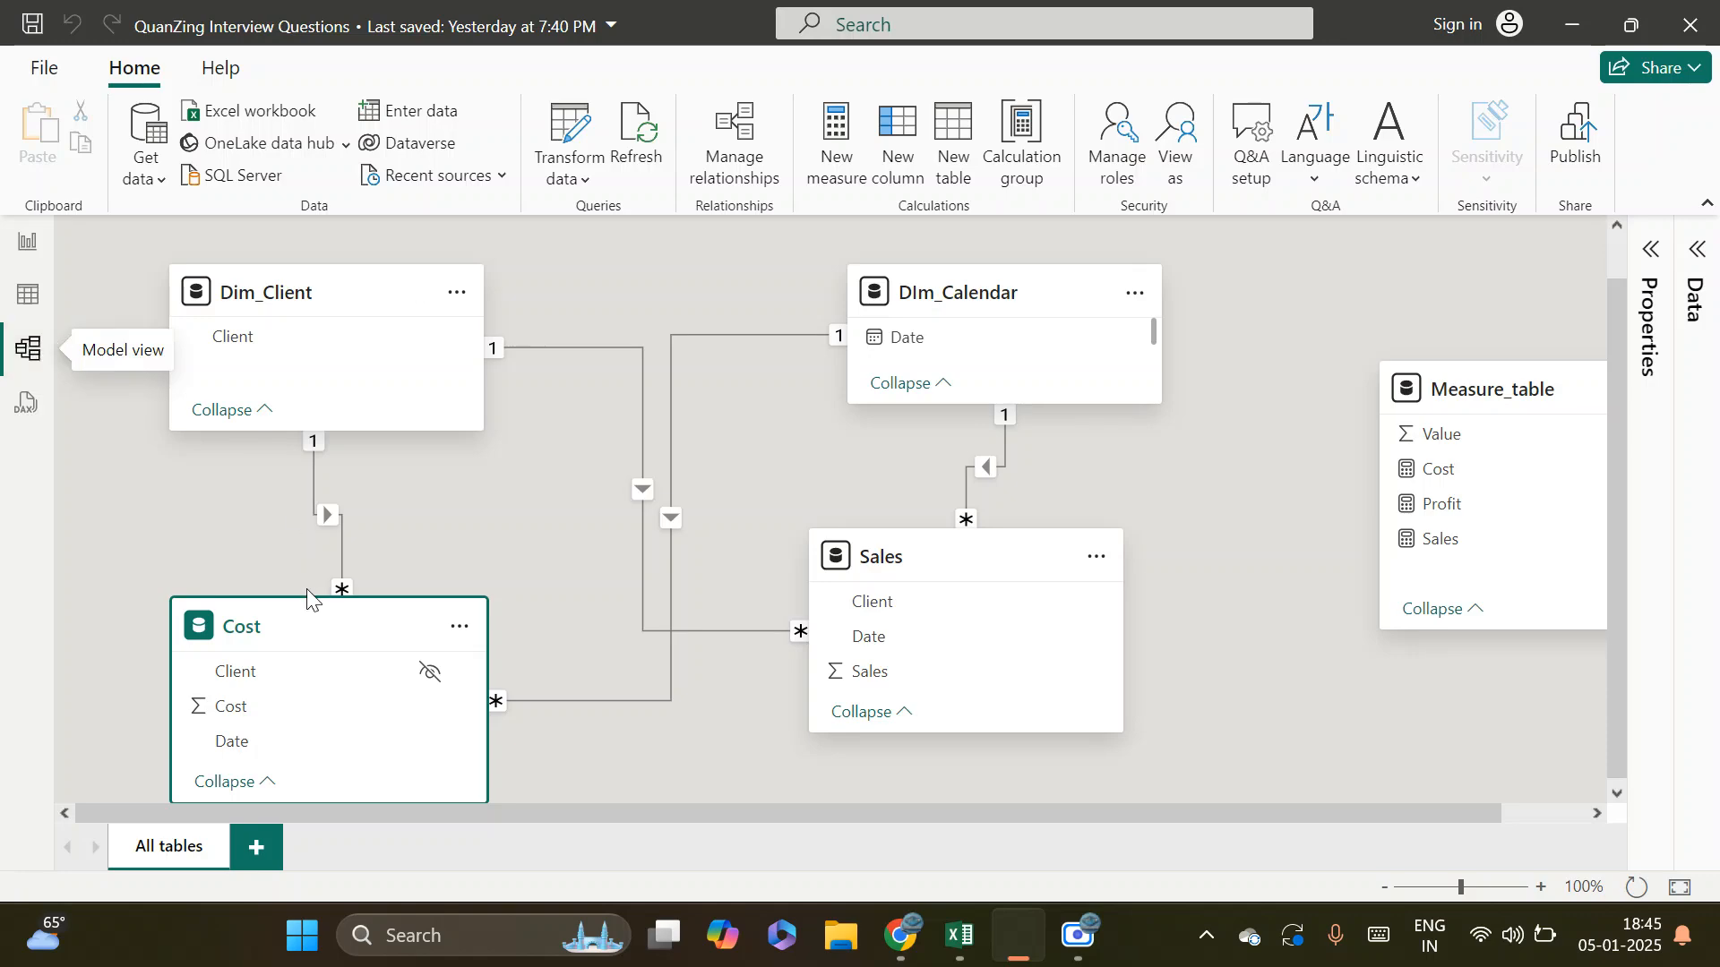
drag(288, 630, 292, 598)
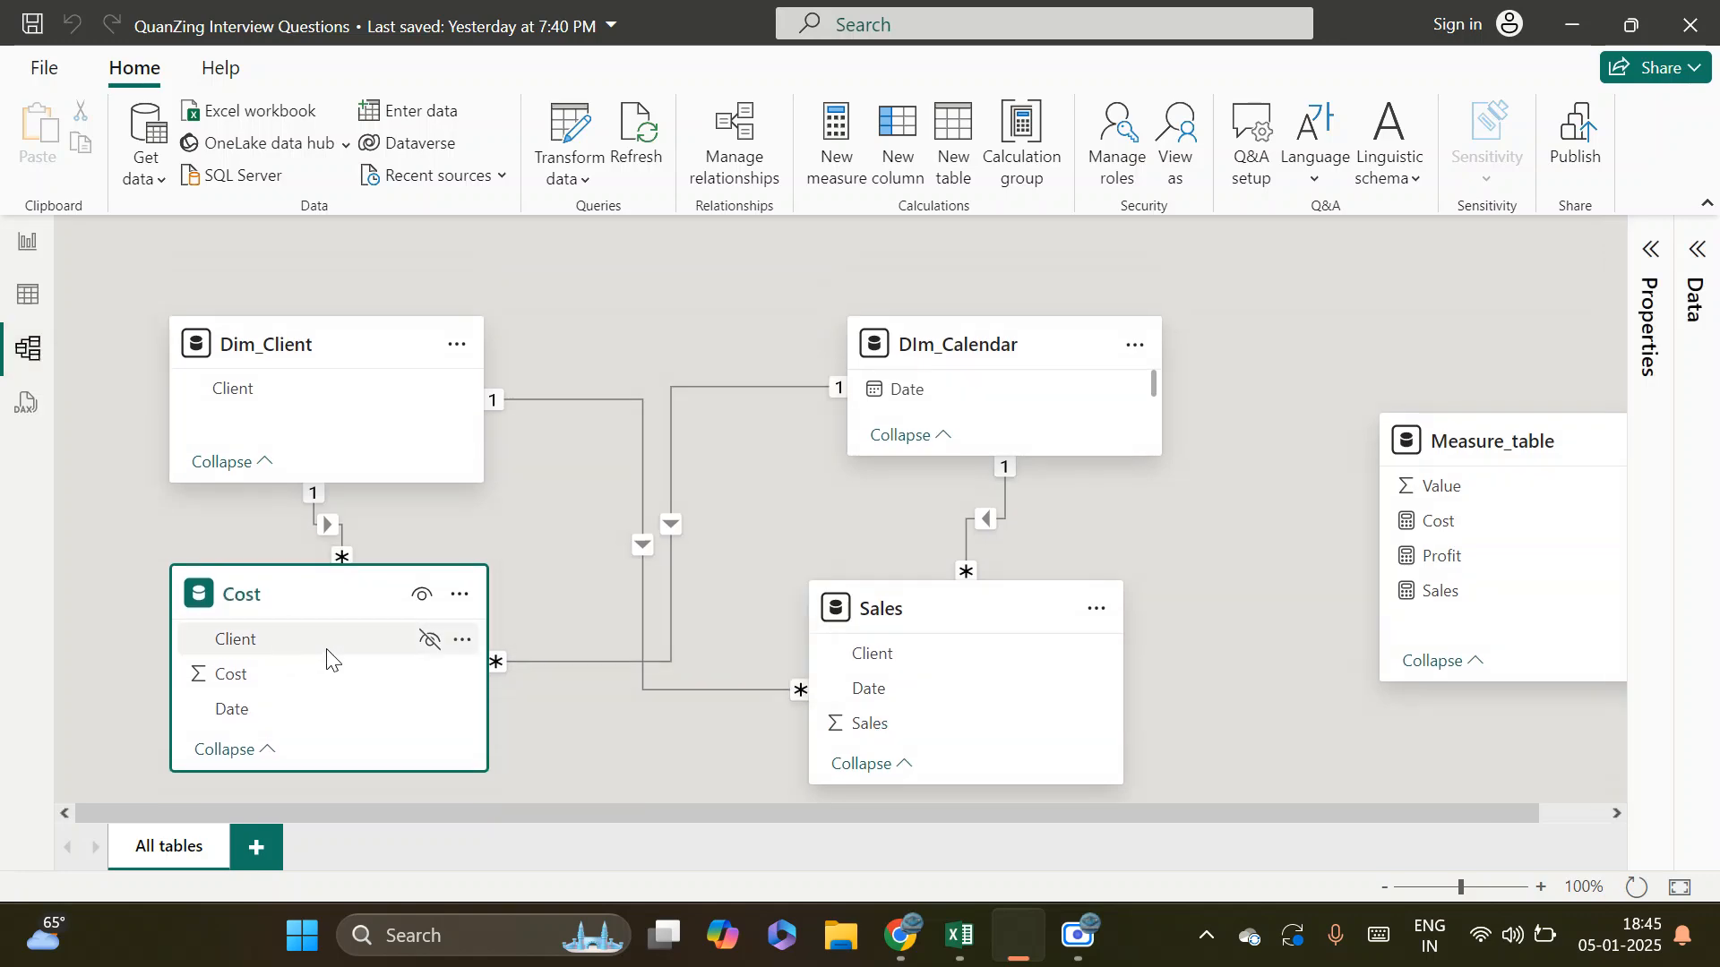
click(28, 242)
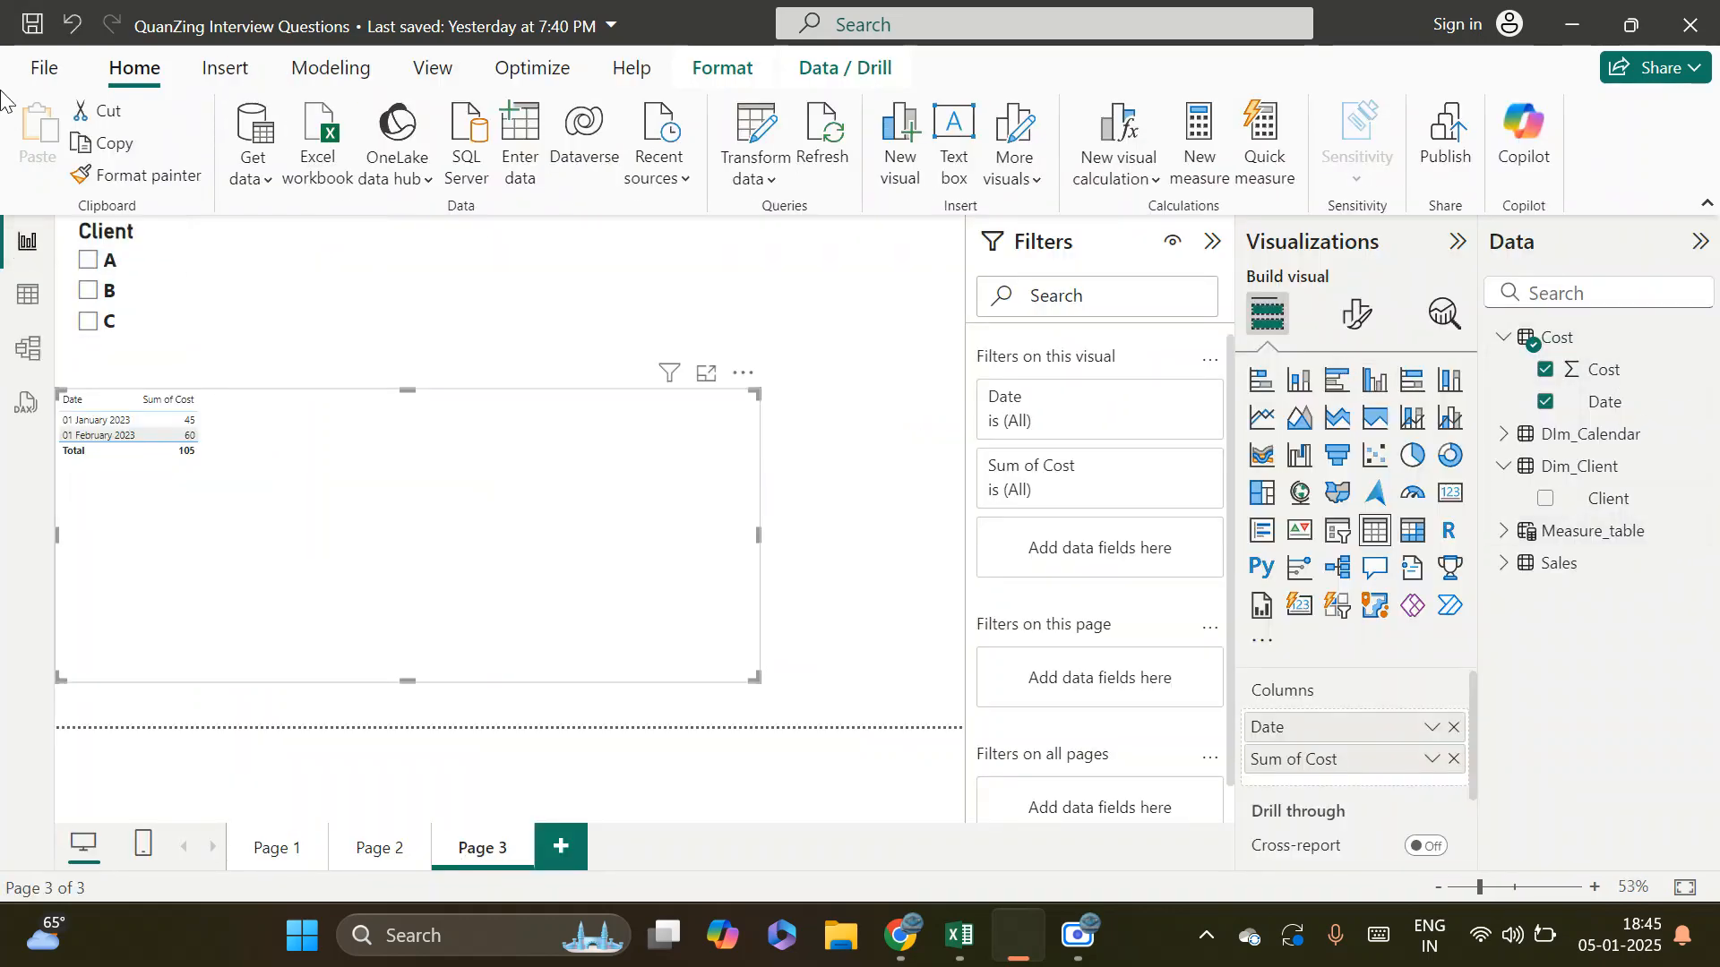
Unhide the Cost table's Client column in the model and add it as the first column of the report's table visual
click(28, 347)
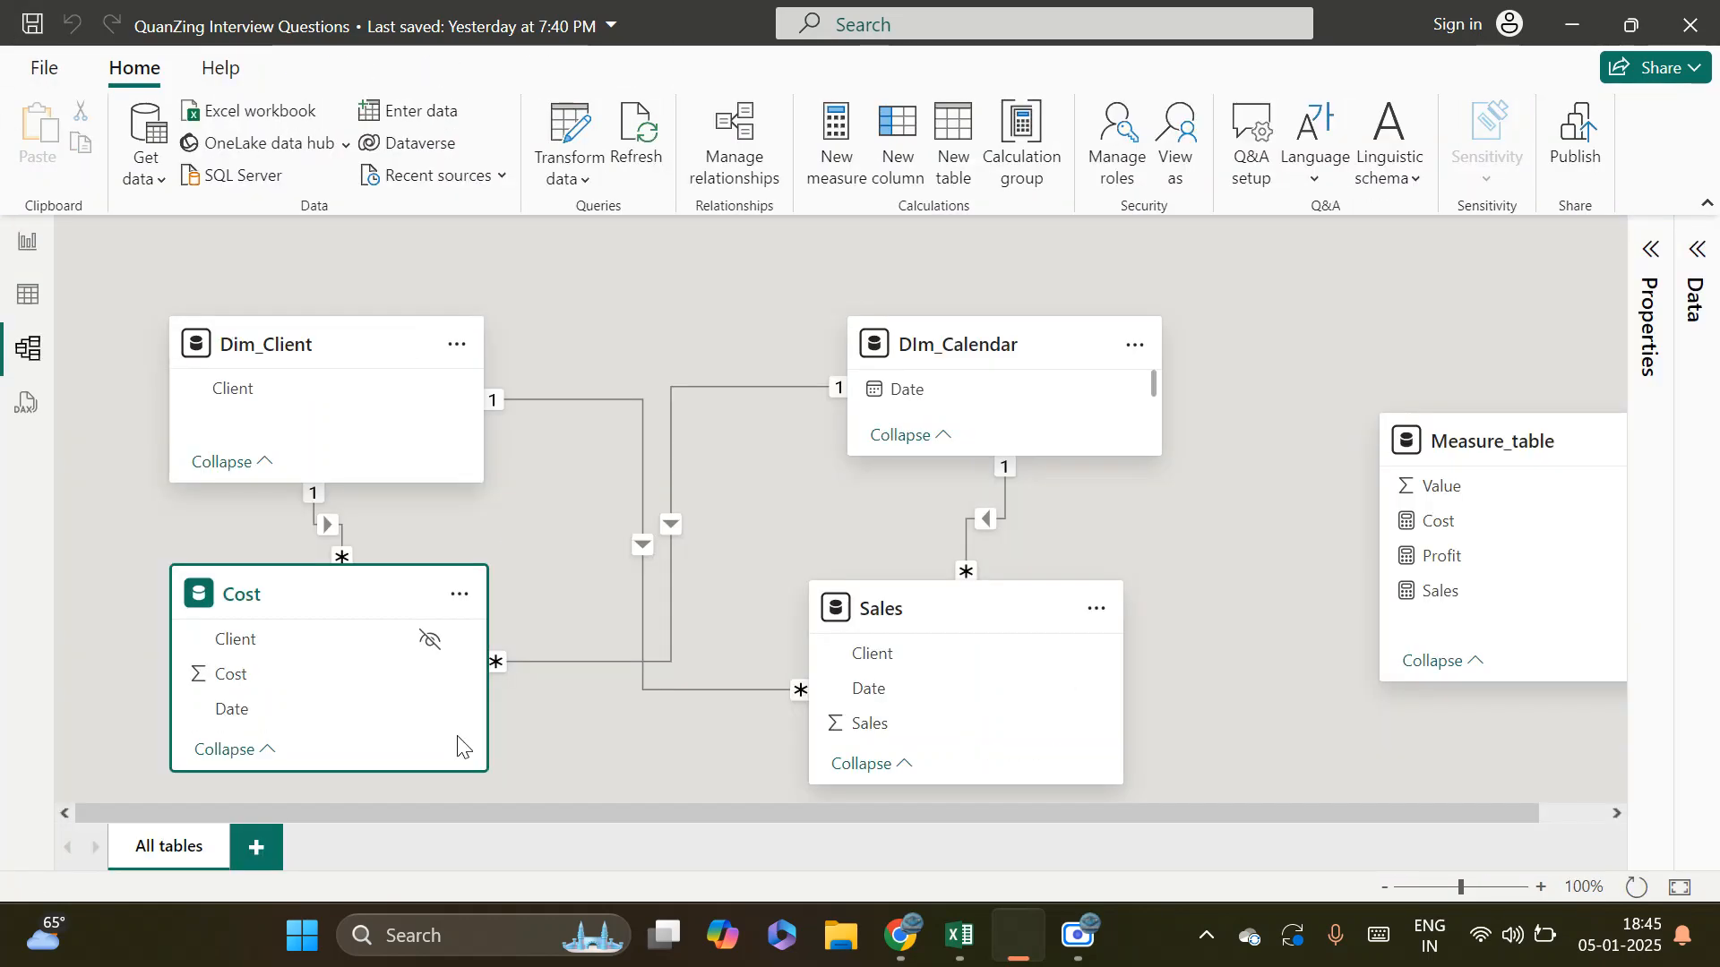
click(430, 650)
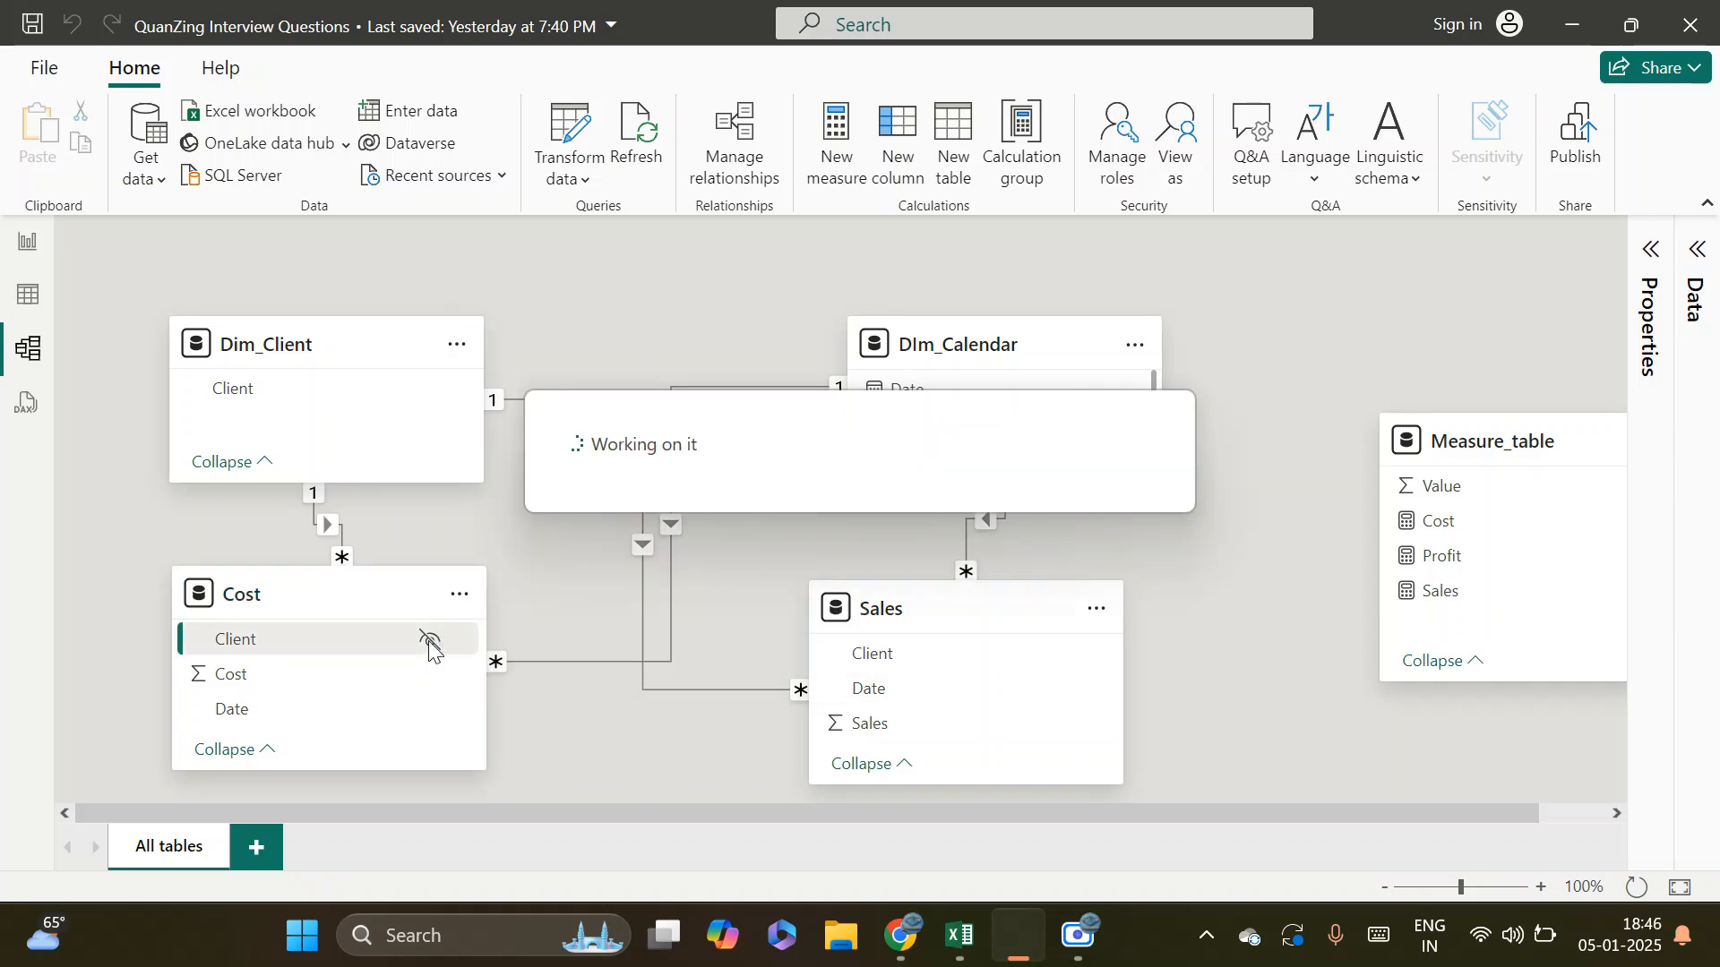
click(27, 248)
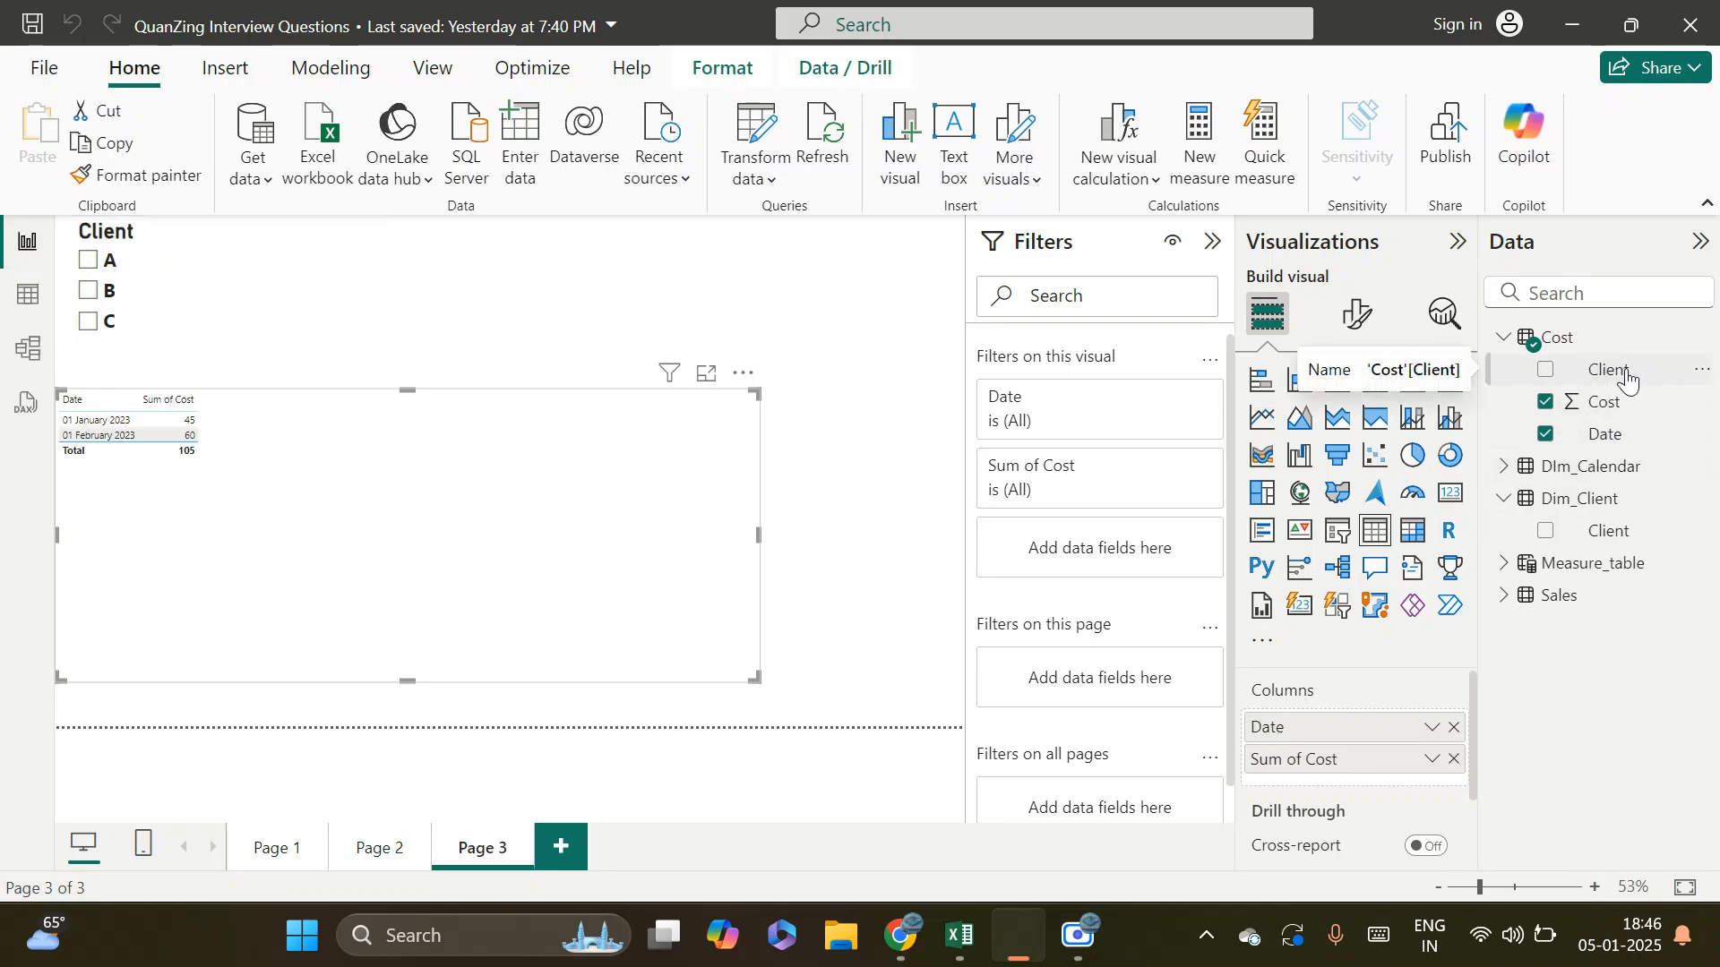
drag(1613, 374, 1415, 733)
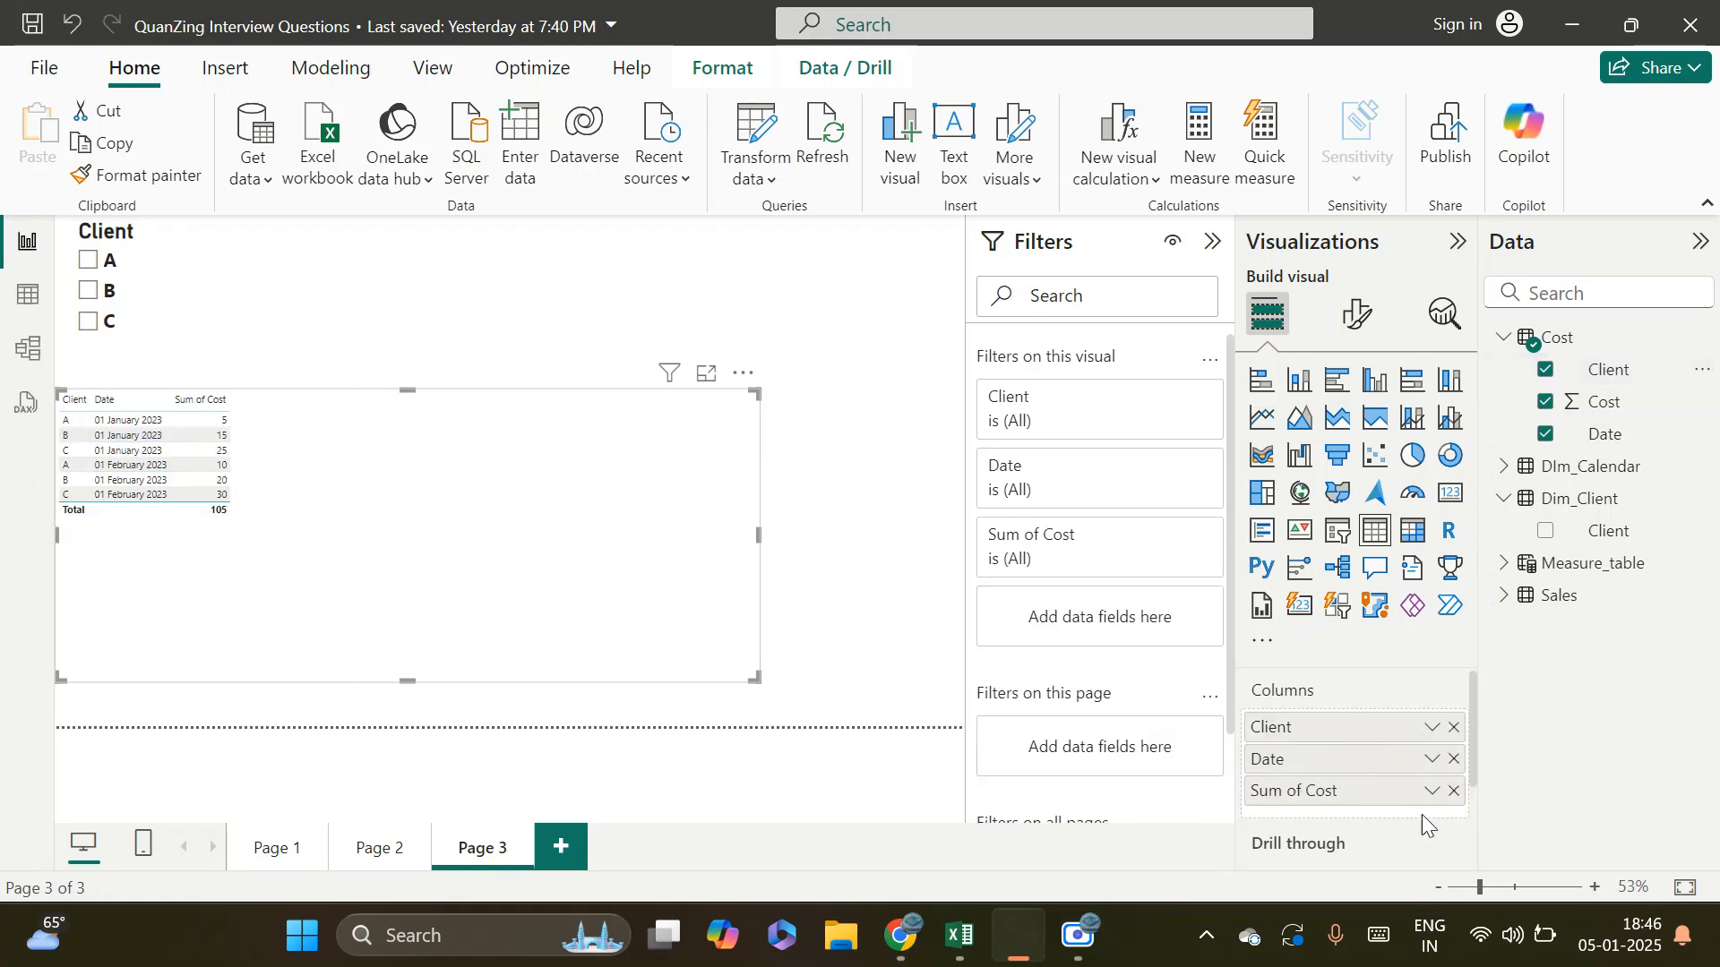
Copy the formatting of the Customers table on Page 1 to the table visual on Page 3 with Format Painter
click(273, 851)
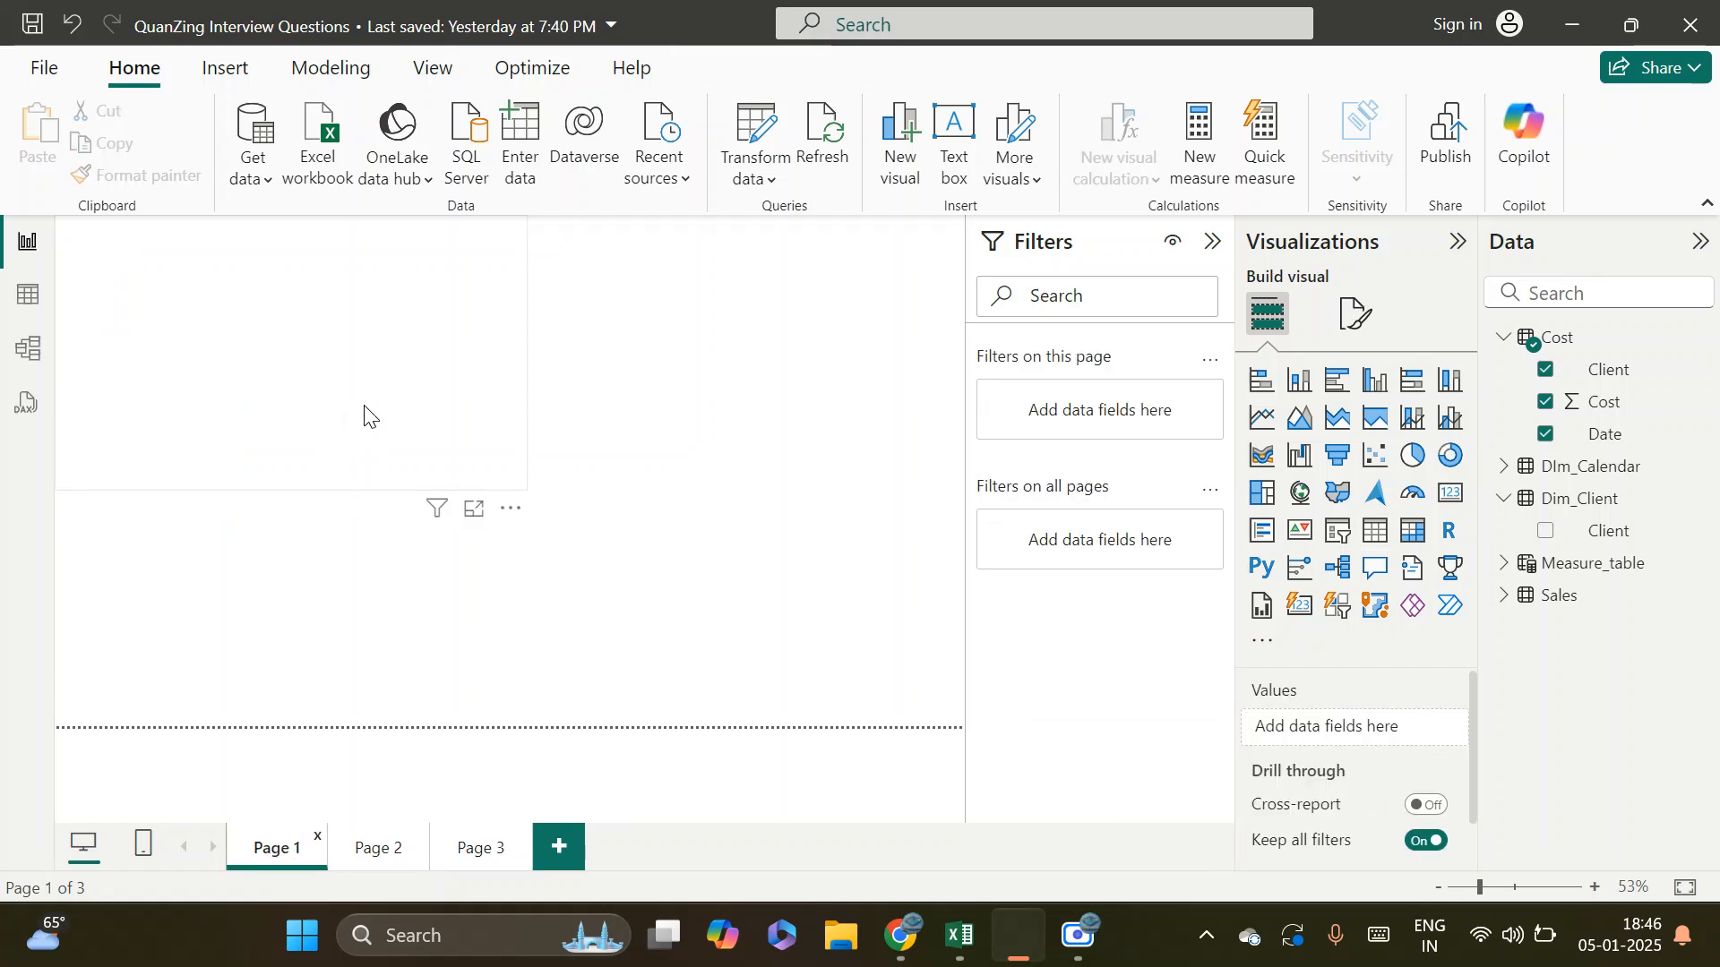
click(358, 479)
click(149, 175)
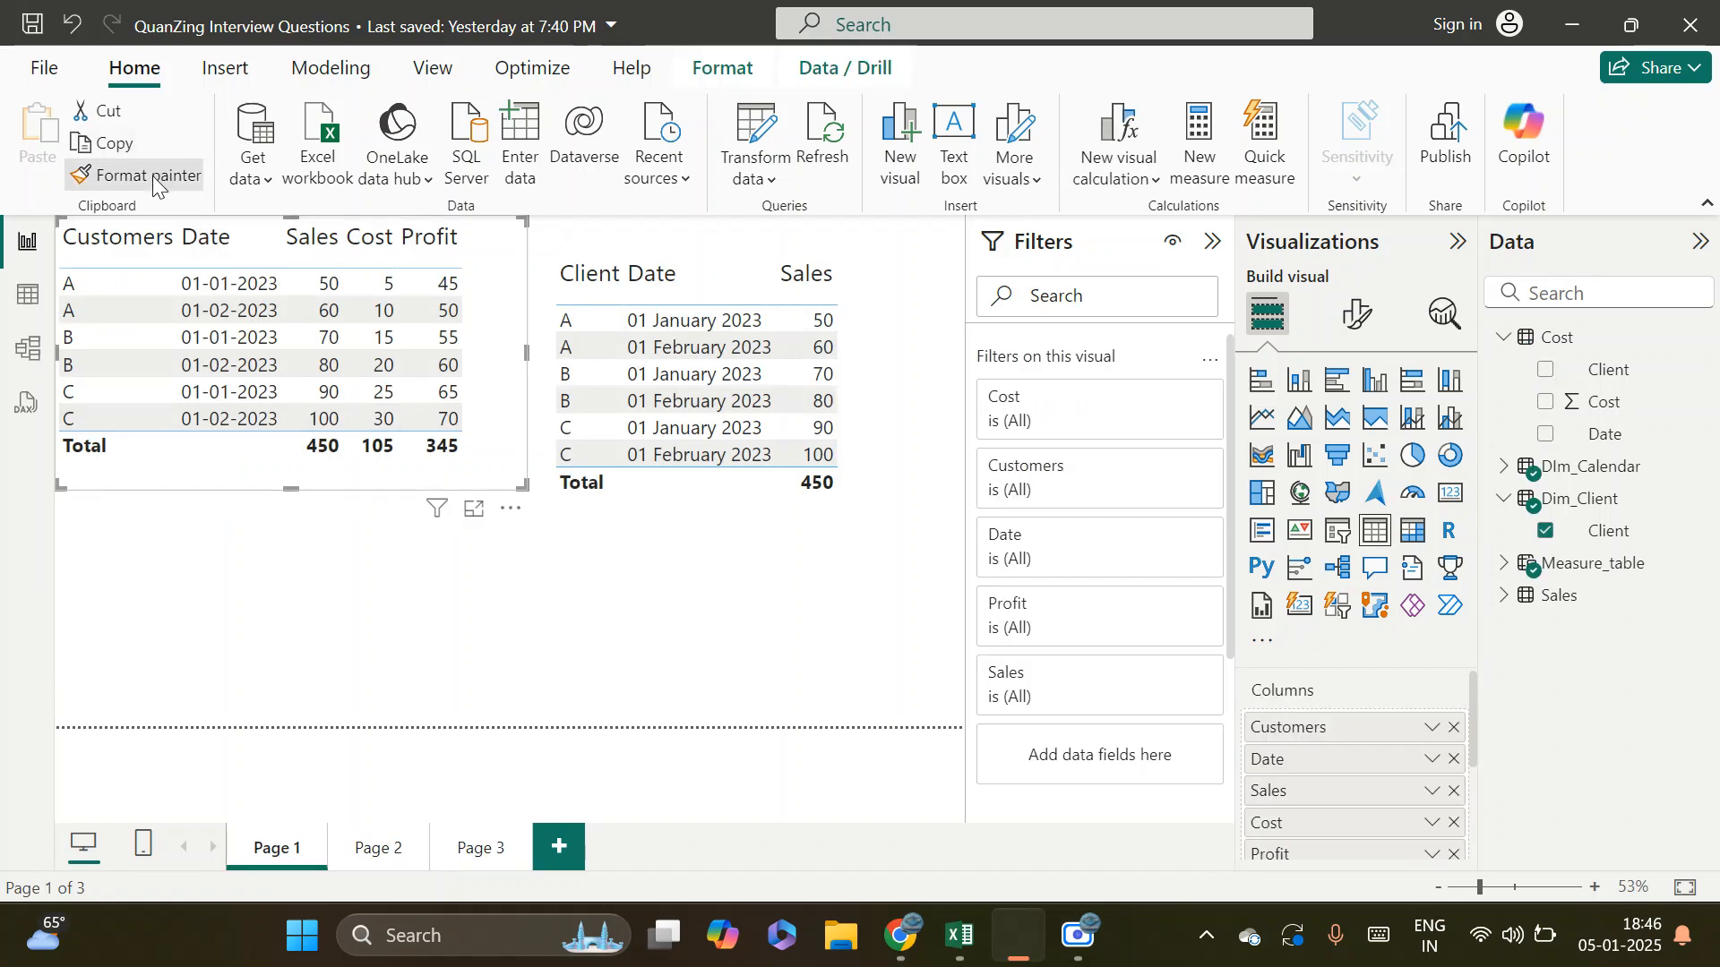
click(465, 835)
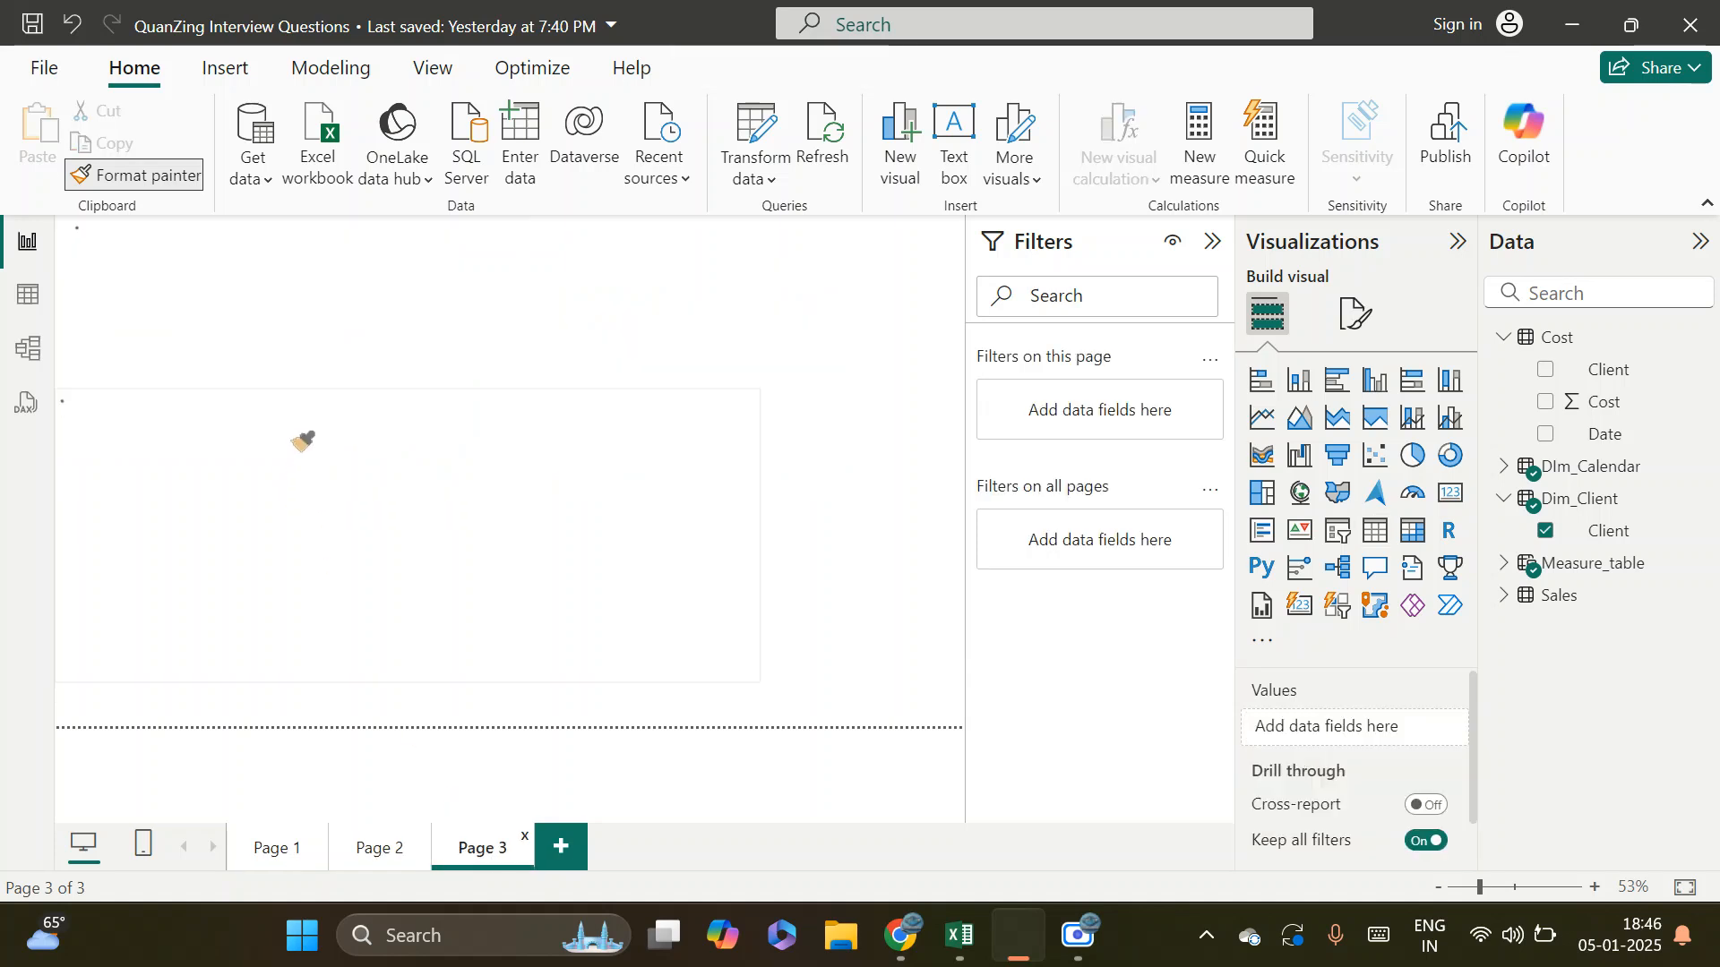
click(356, 504)
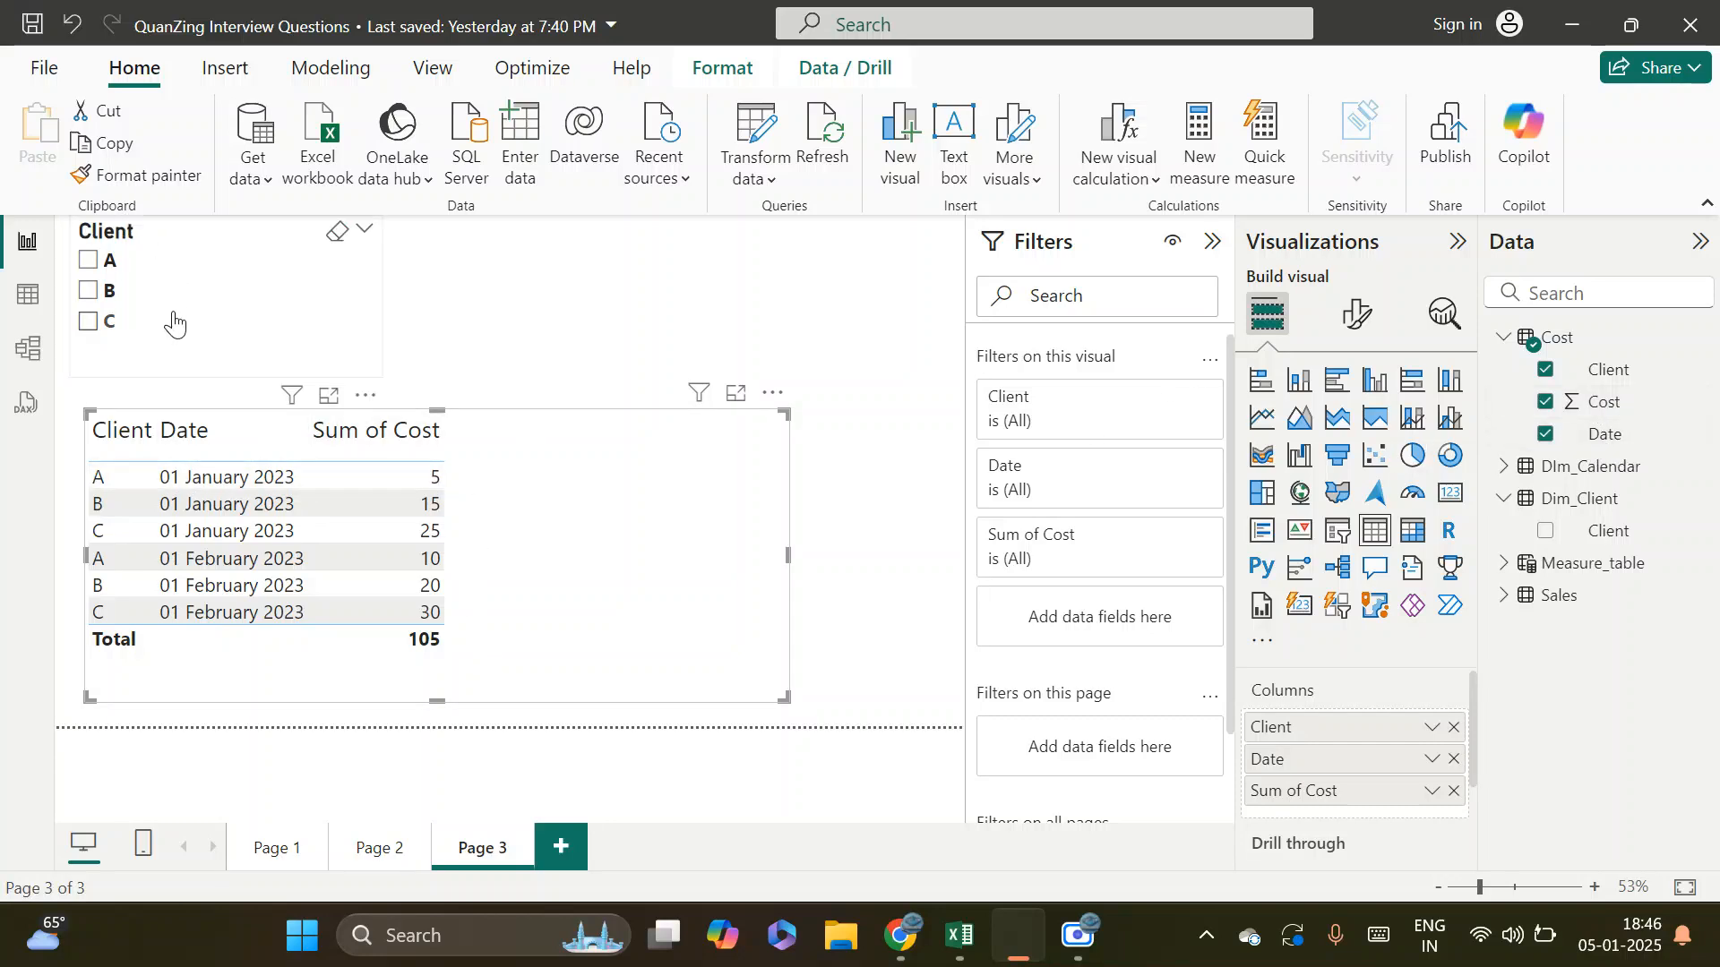
Review the relationship between Dim_Client and Cost in the model diagram, and filter the report table to client A with the slicer
click(105, 322)
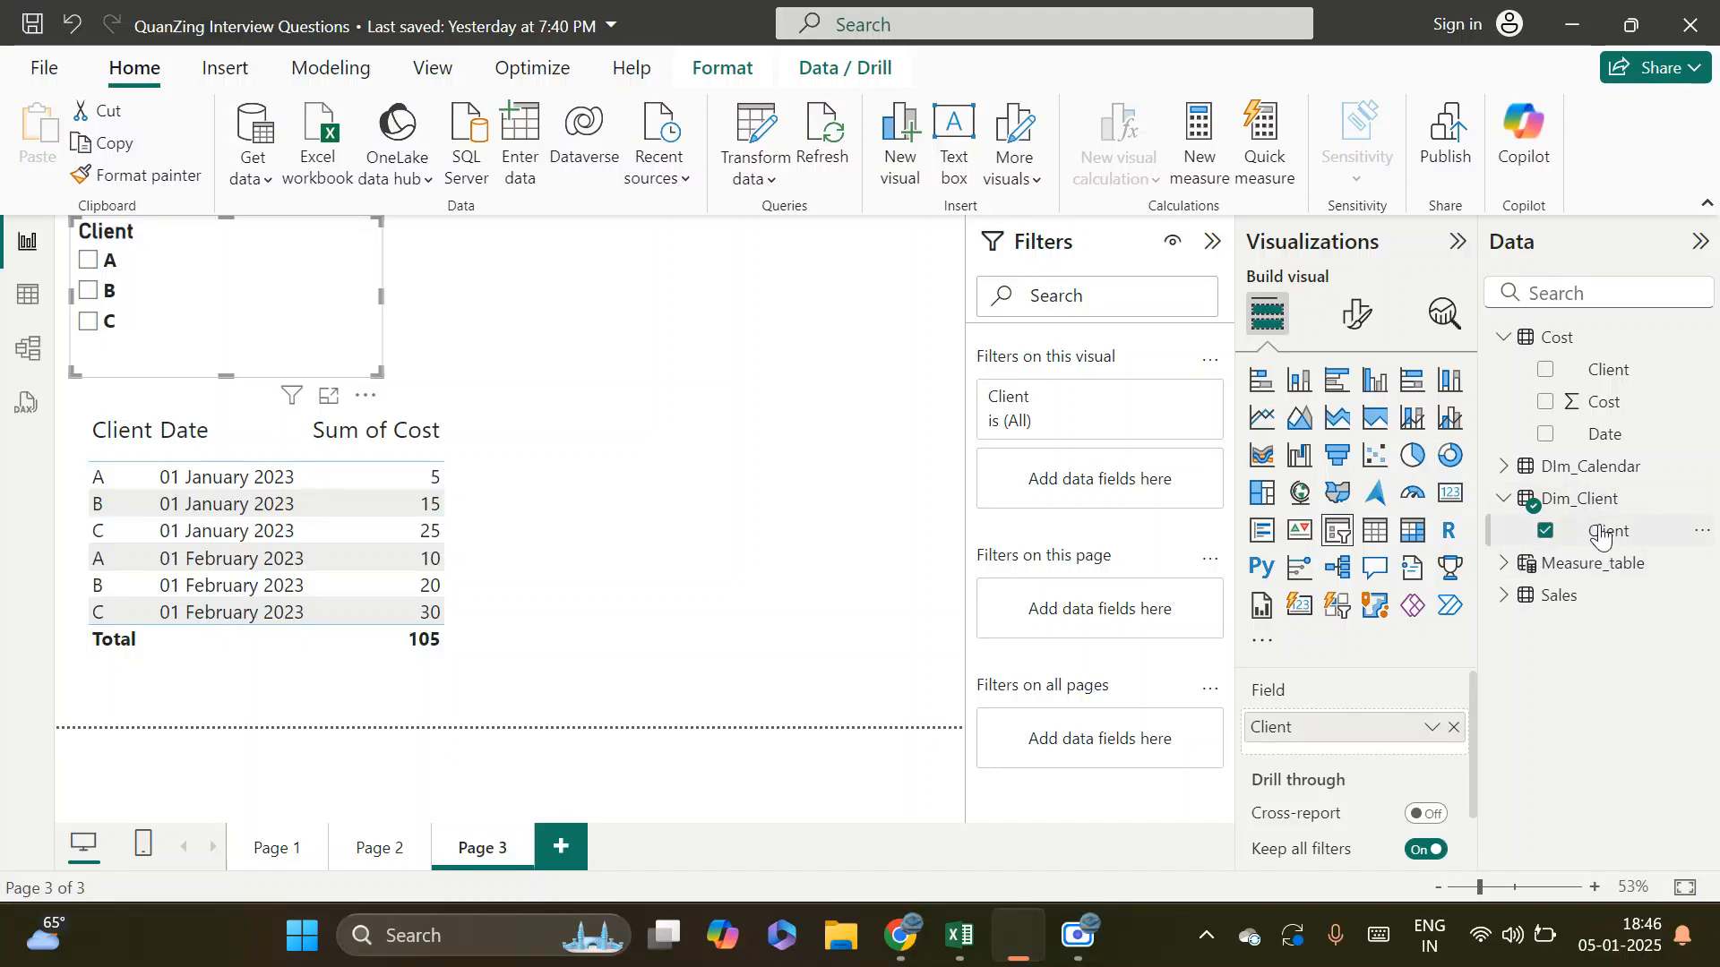
click(36, 354)
drag(262, 347, 256, 346)
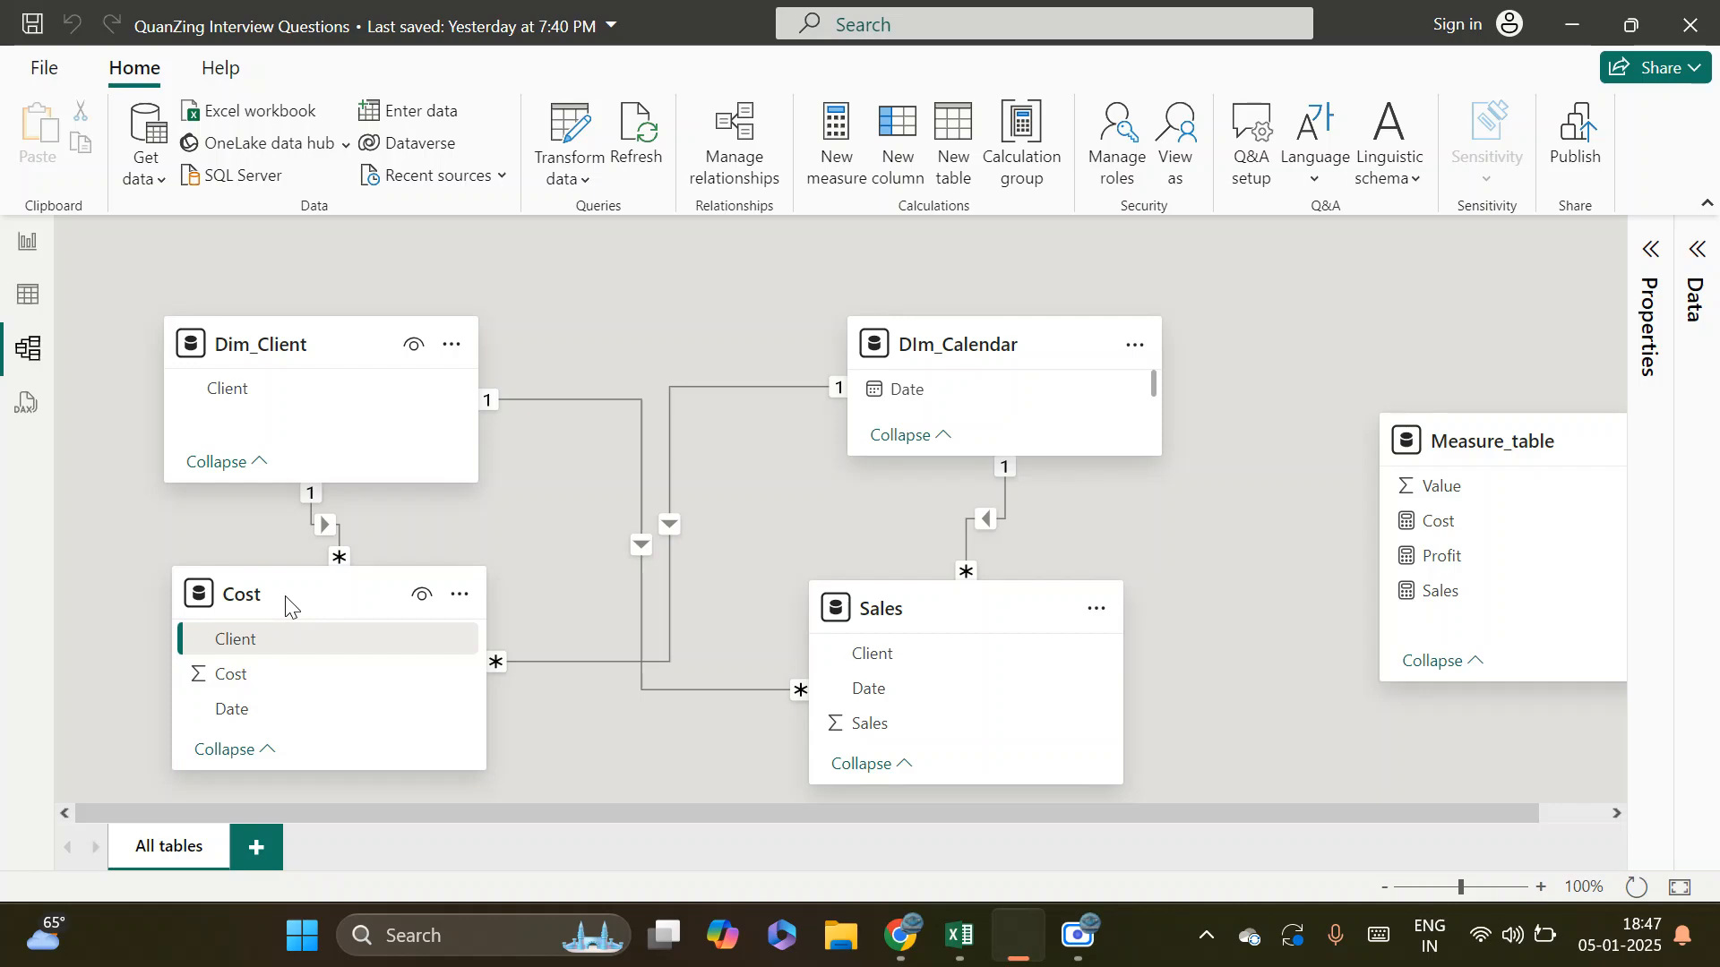
click(27, 255)
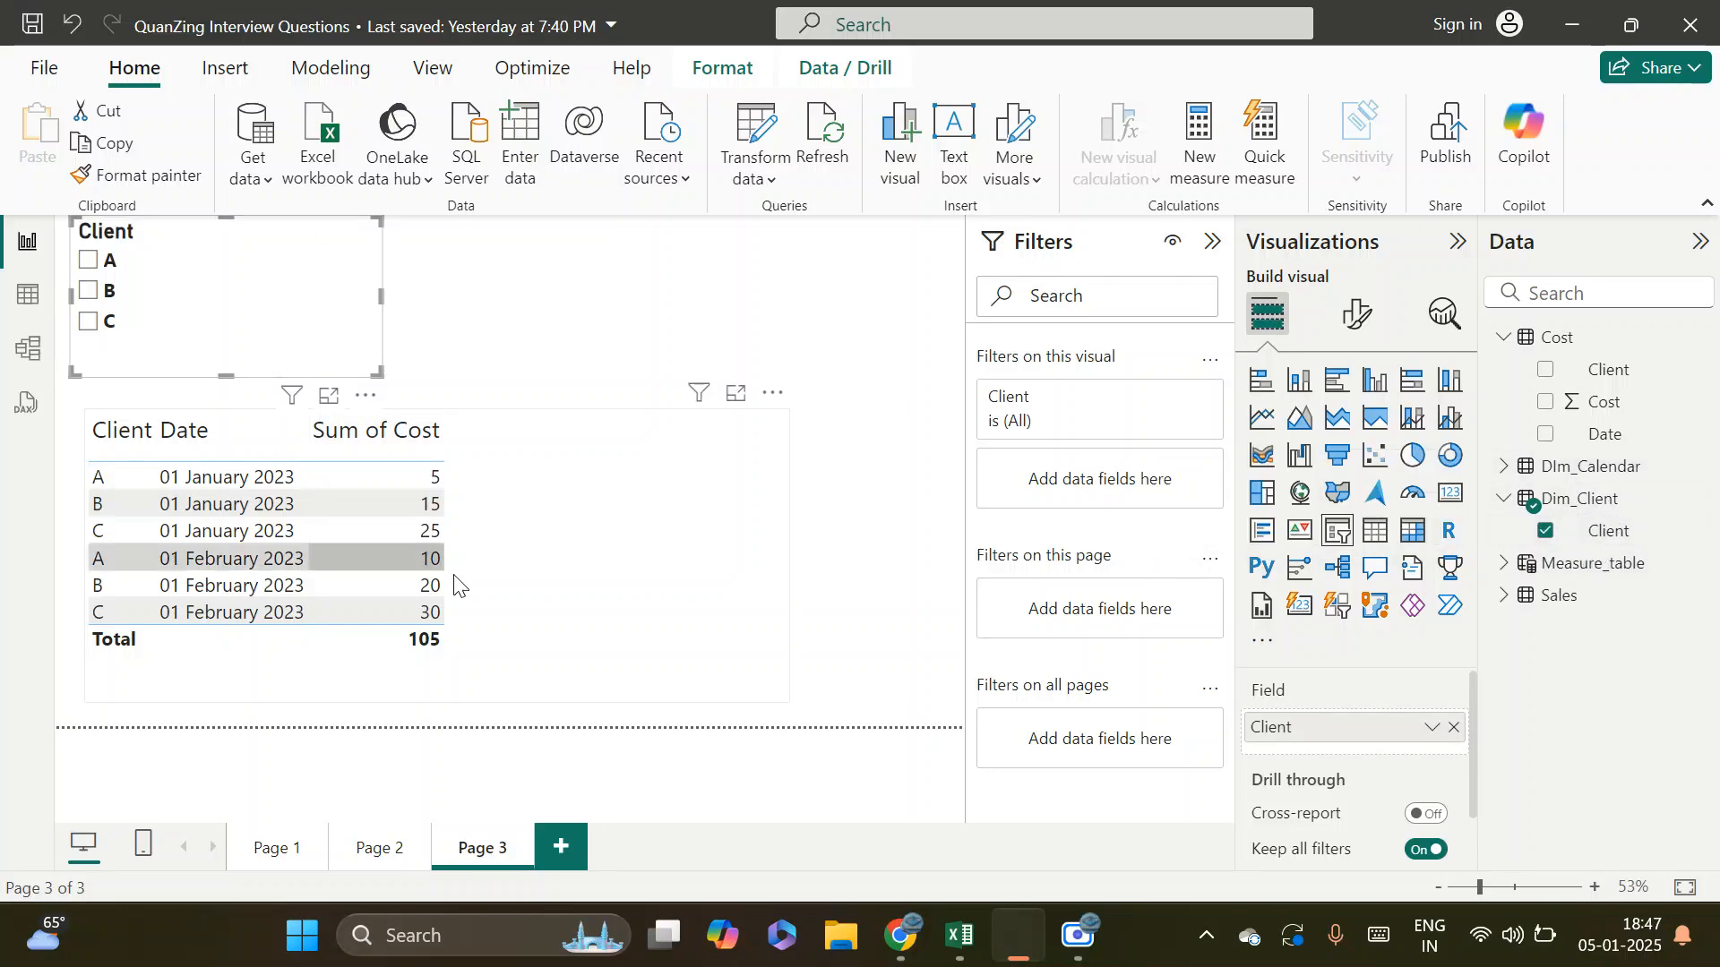
click(603, 568)
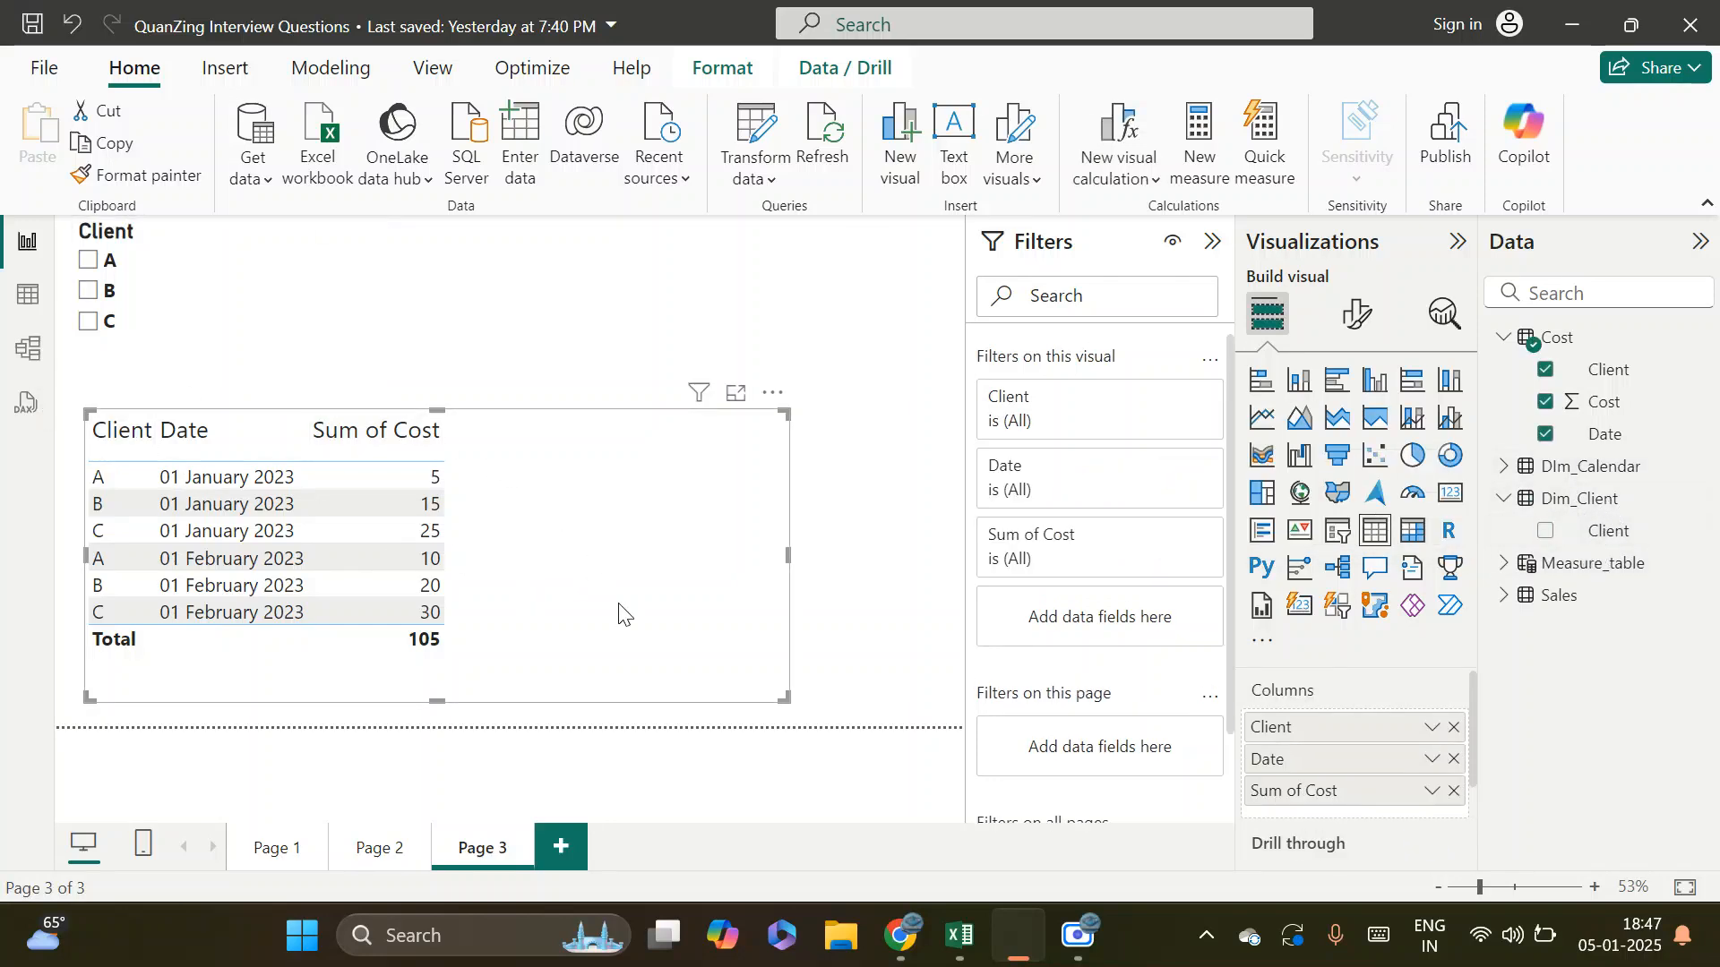
click(88, 260)
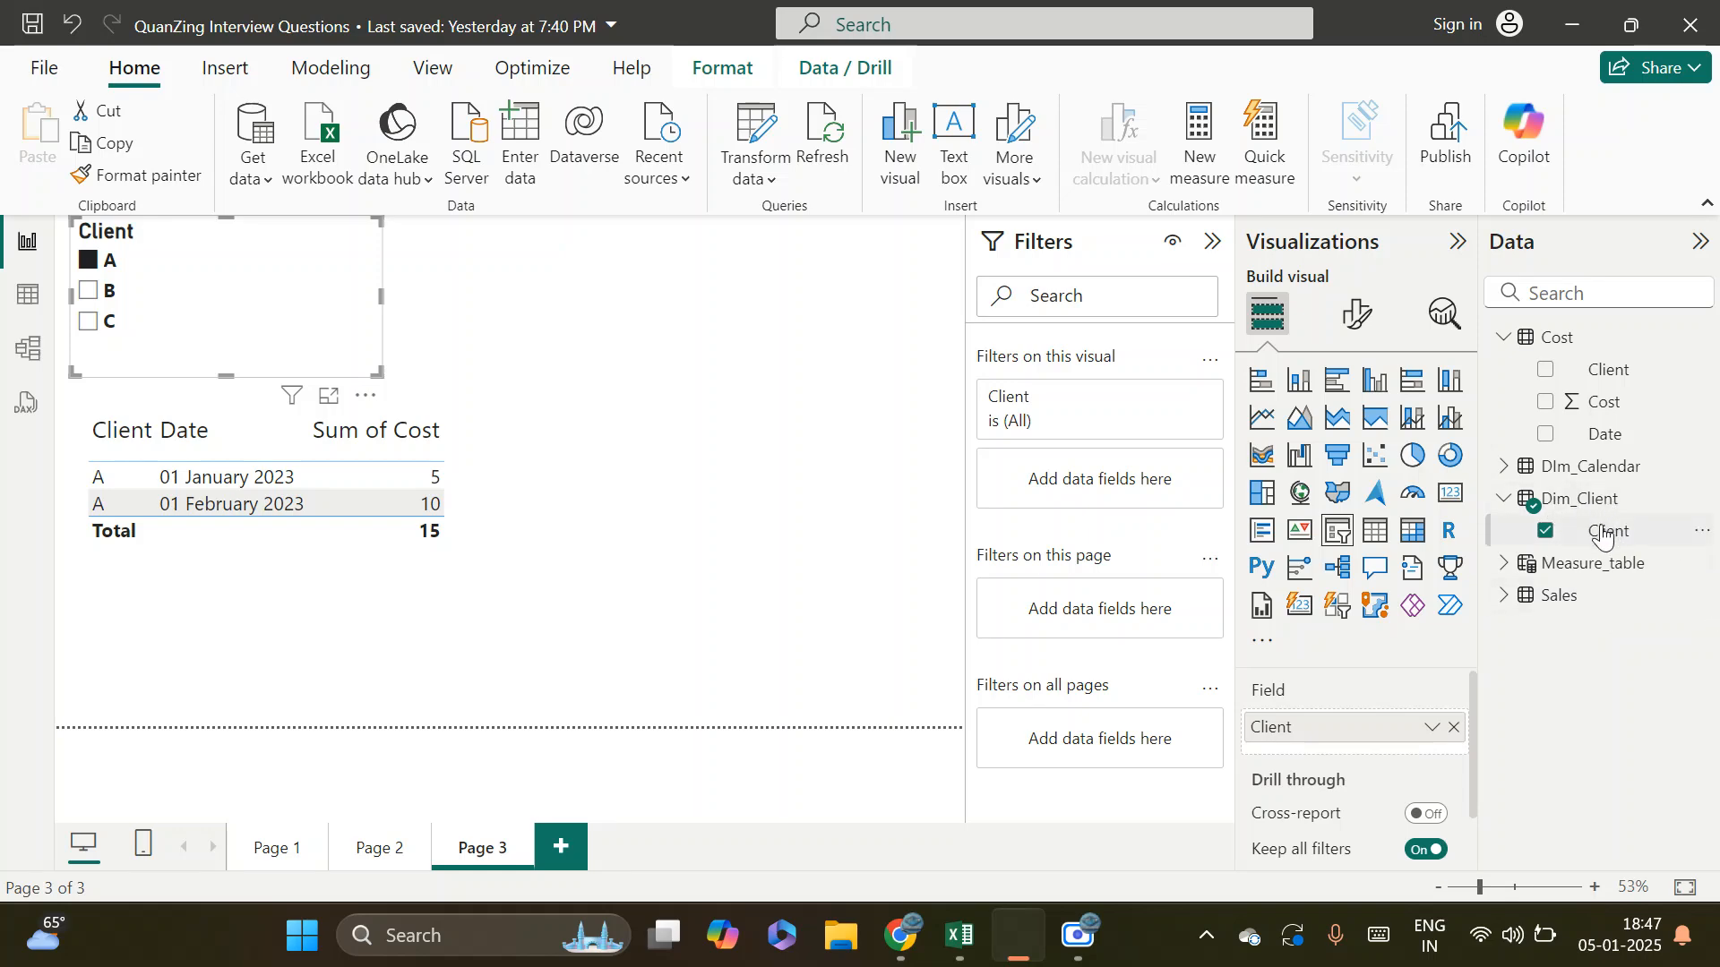
Highlight Dim_Client and Cost in the model diagram to trace the filter direction, and filter the report table to client B
click(28, 348)
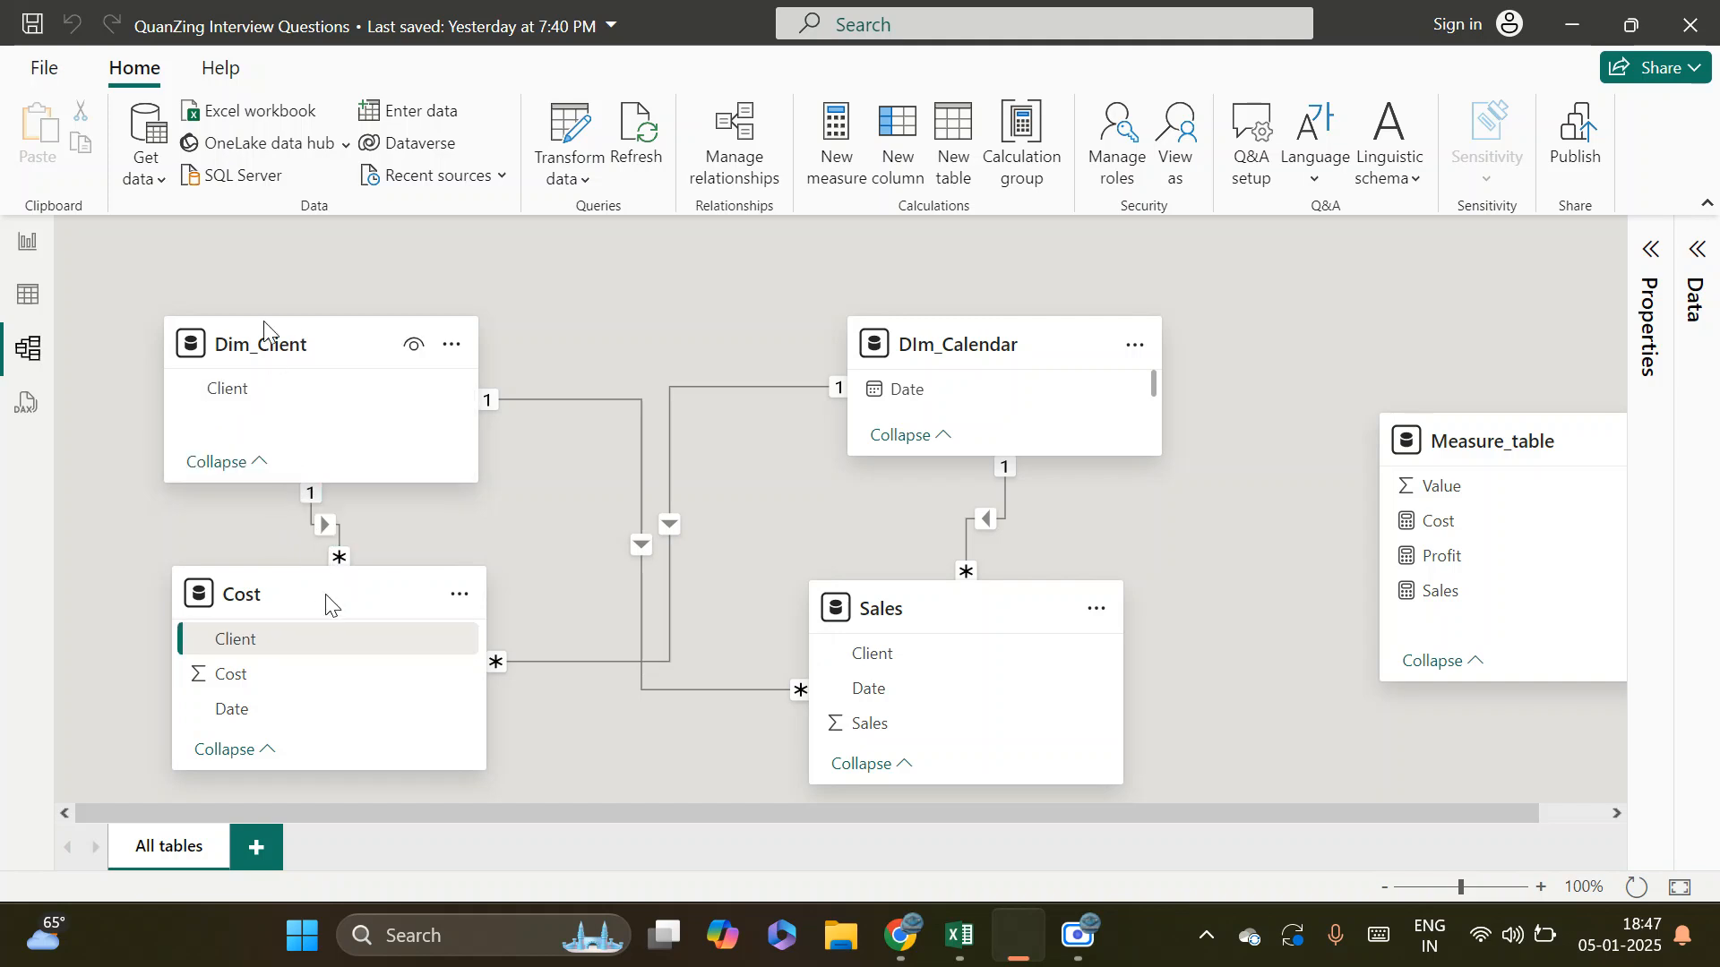
click(260, 344)
click(285, 602)
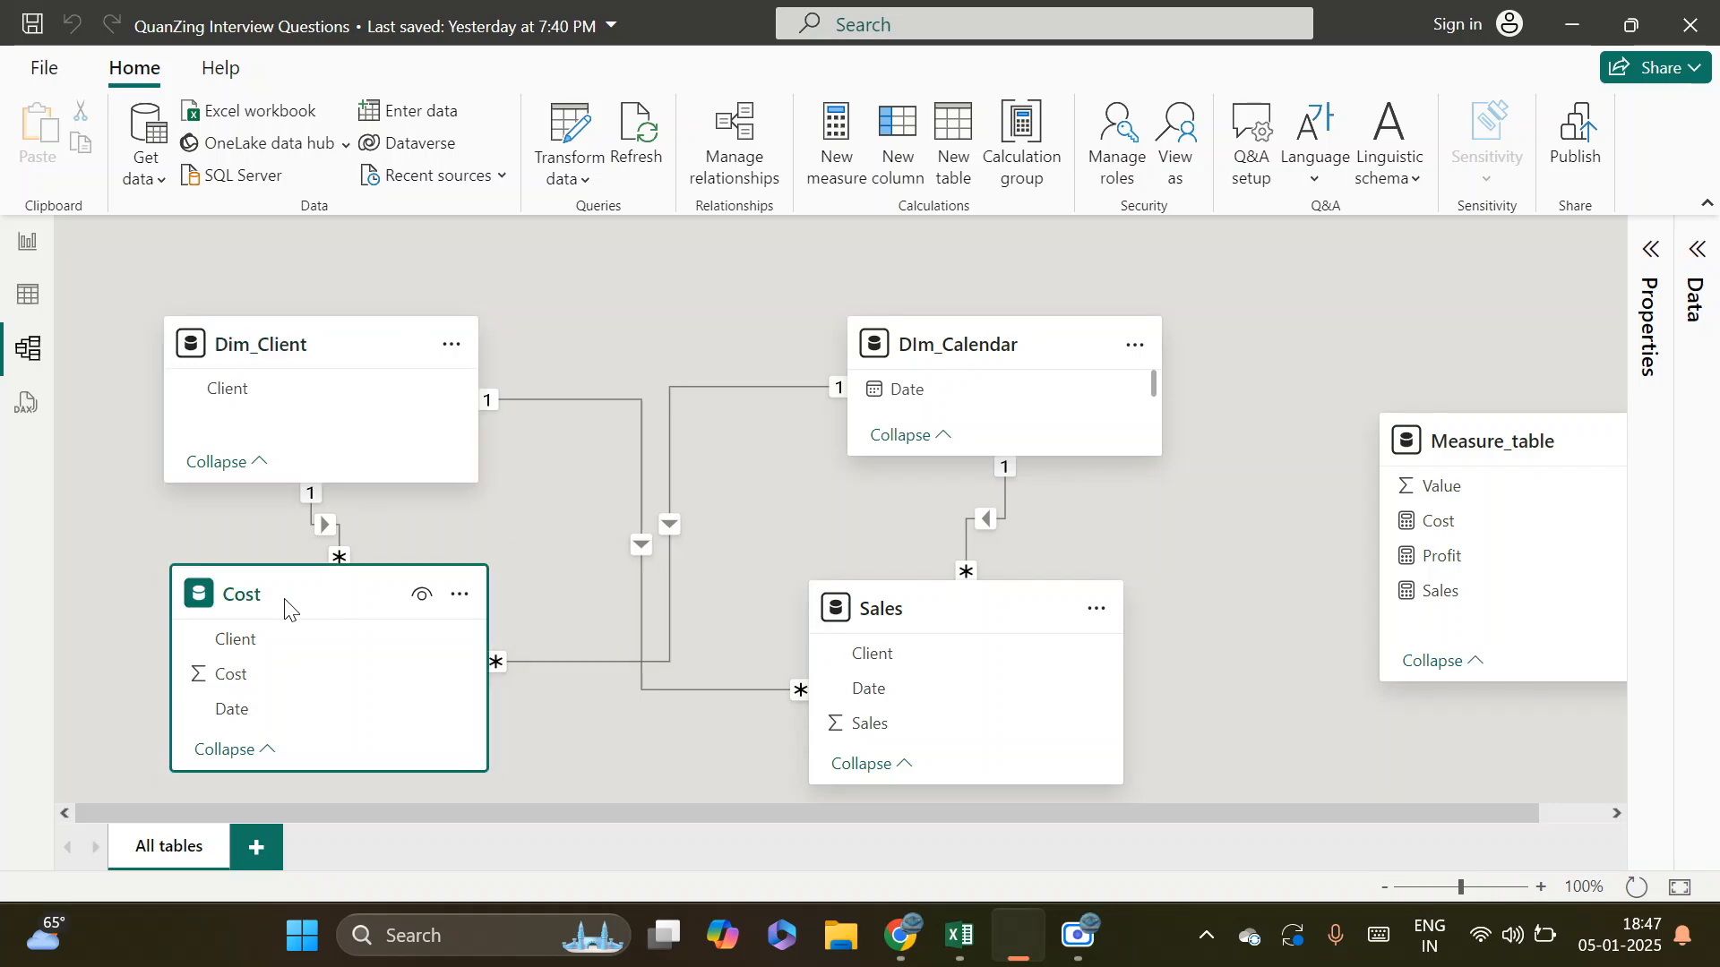
click(25, 235)
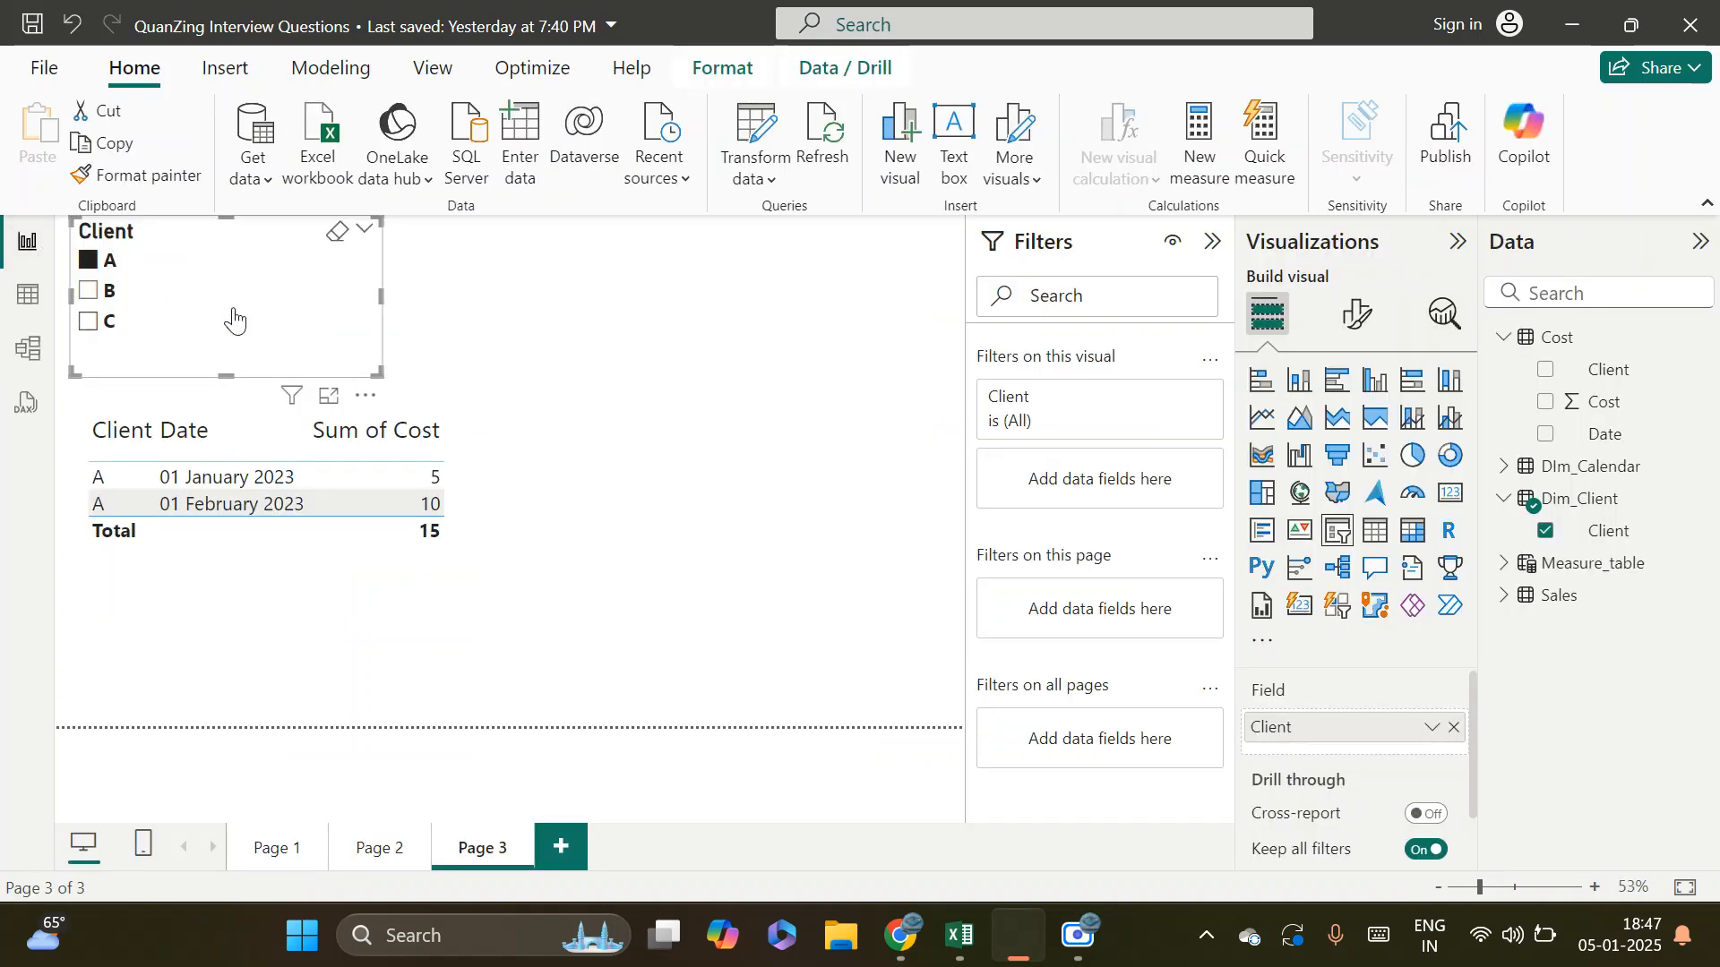
Filter the report table to client C with the slicer and narrow the table visual to free space beside it
click(86, 323)
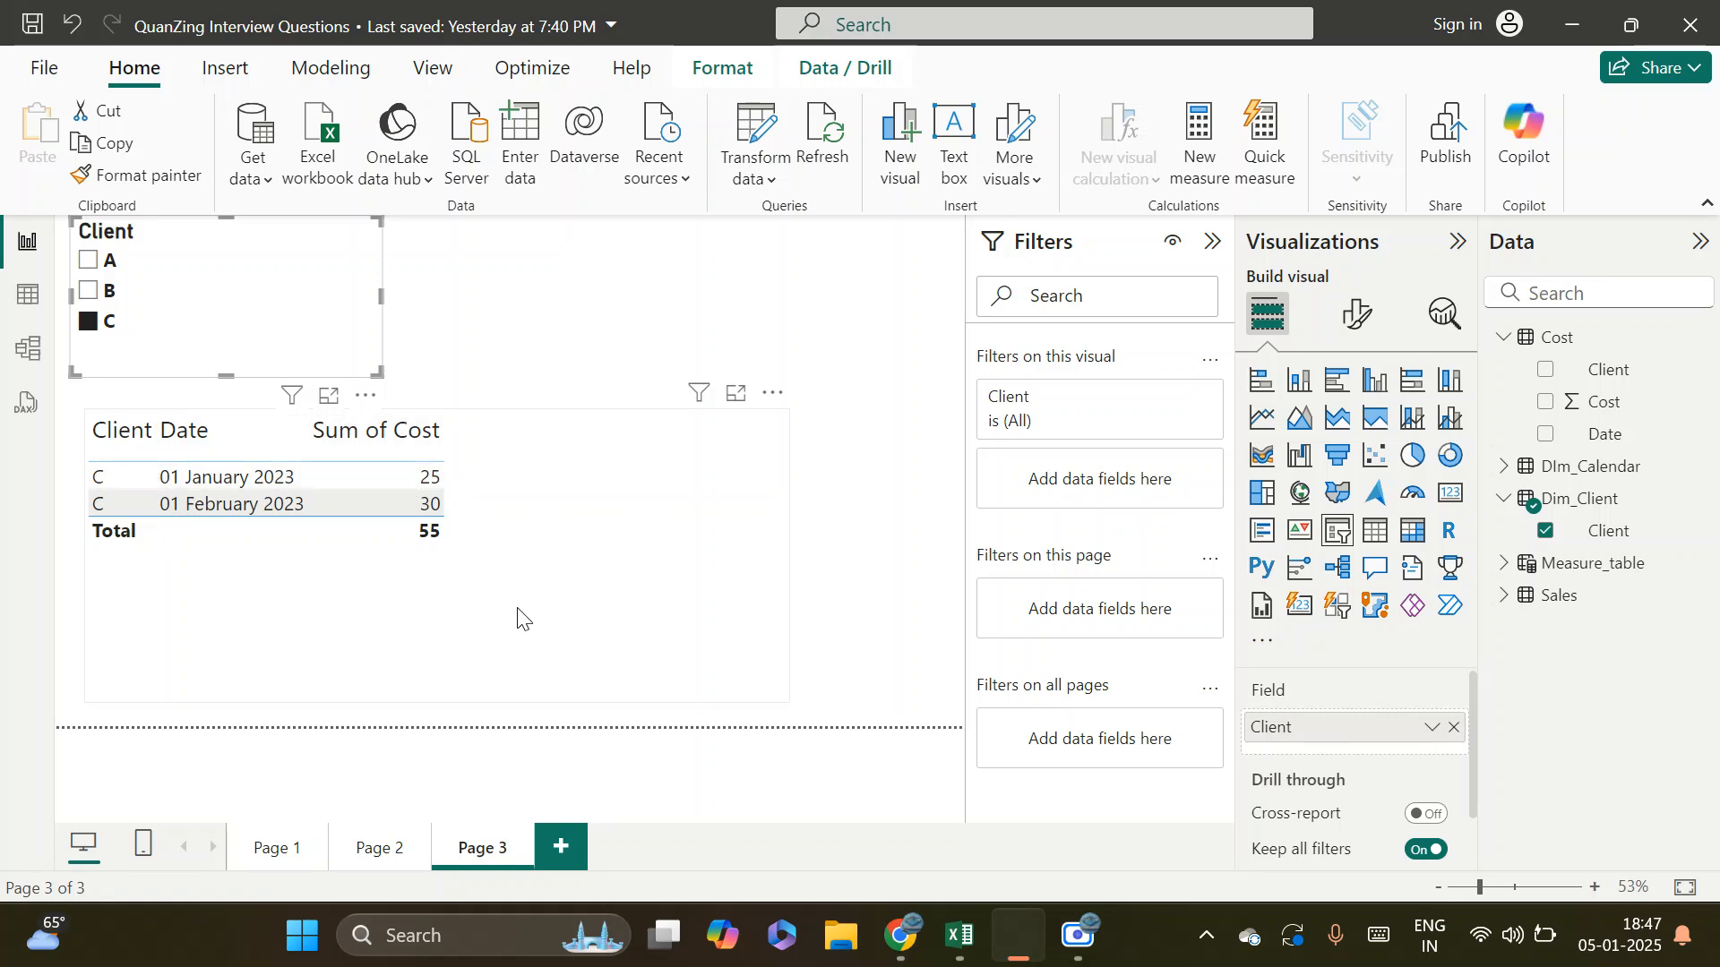
click(651, 597)
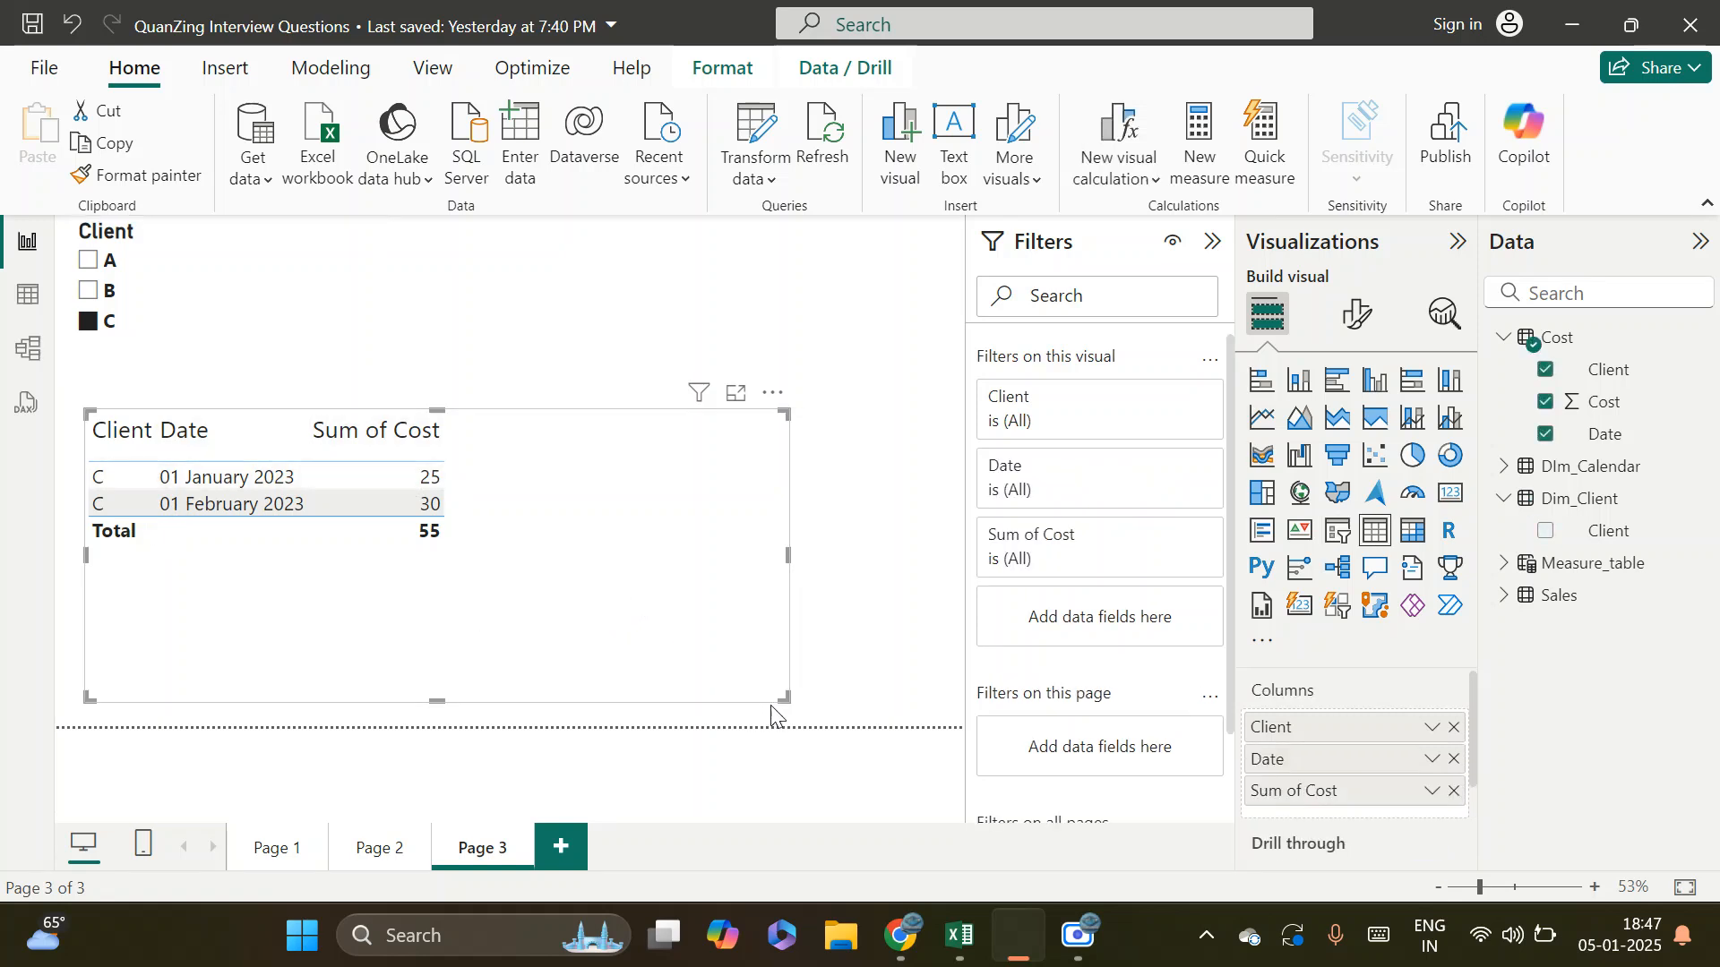
drag(775, 708, 492, 703)
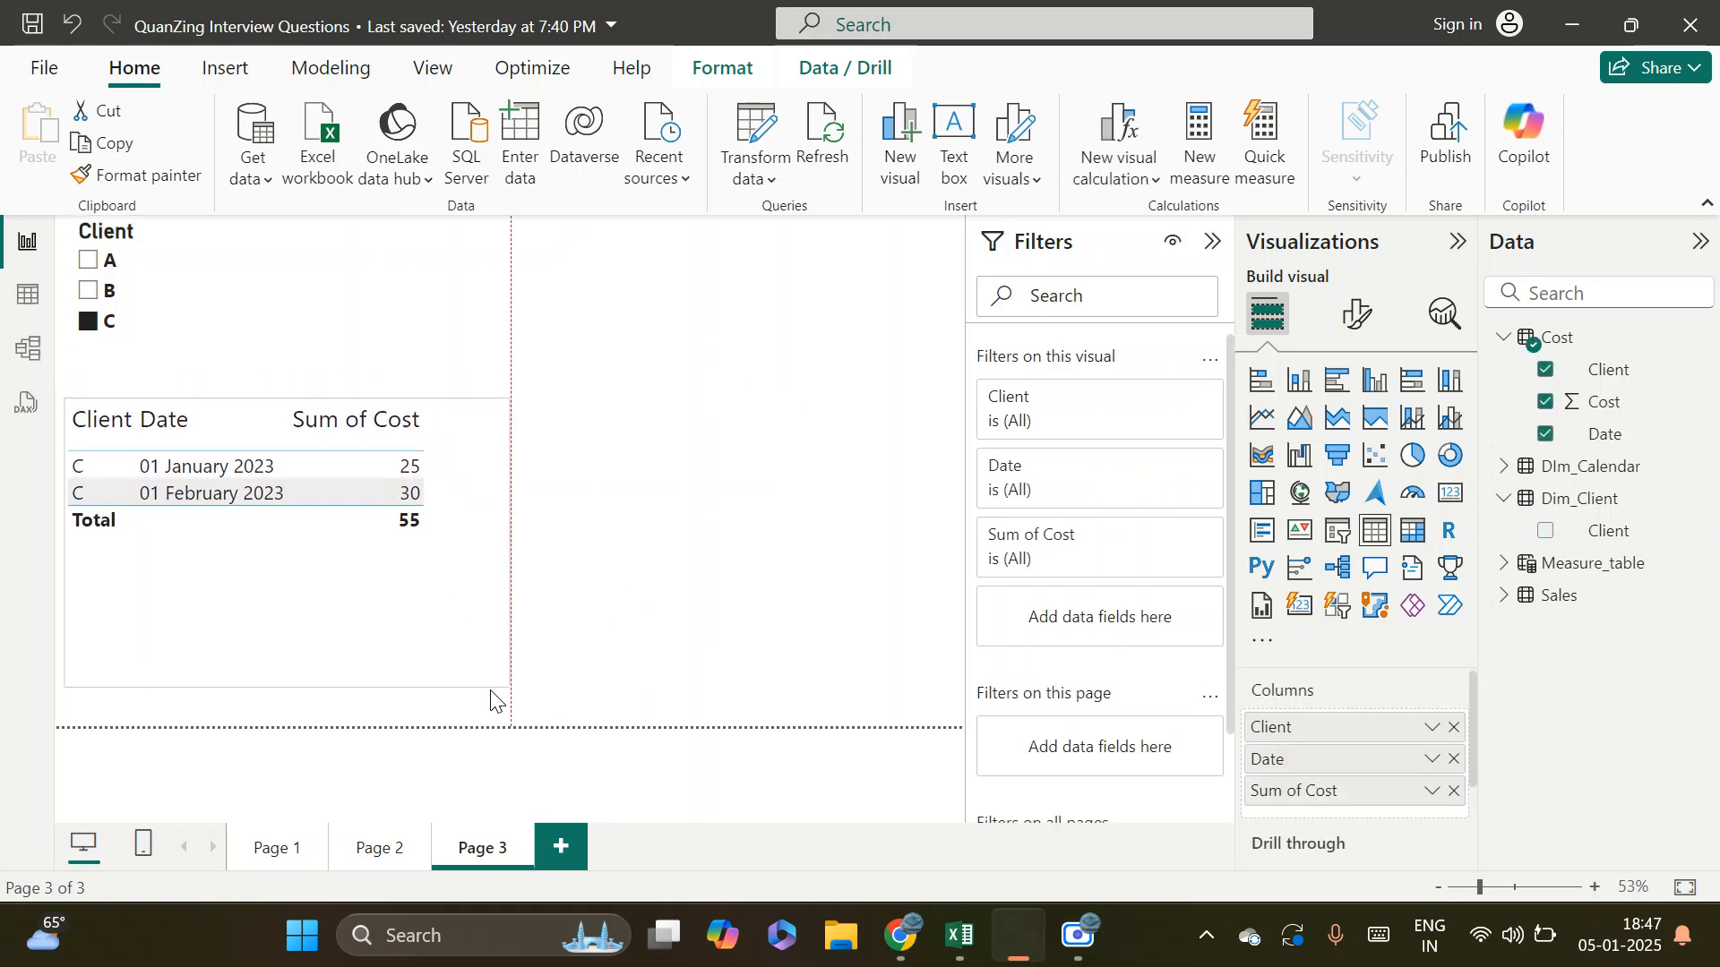
Duplicate the Client slicer with client B selected, and place the copy to the right of the original
click(309, 291)
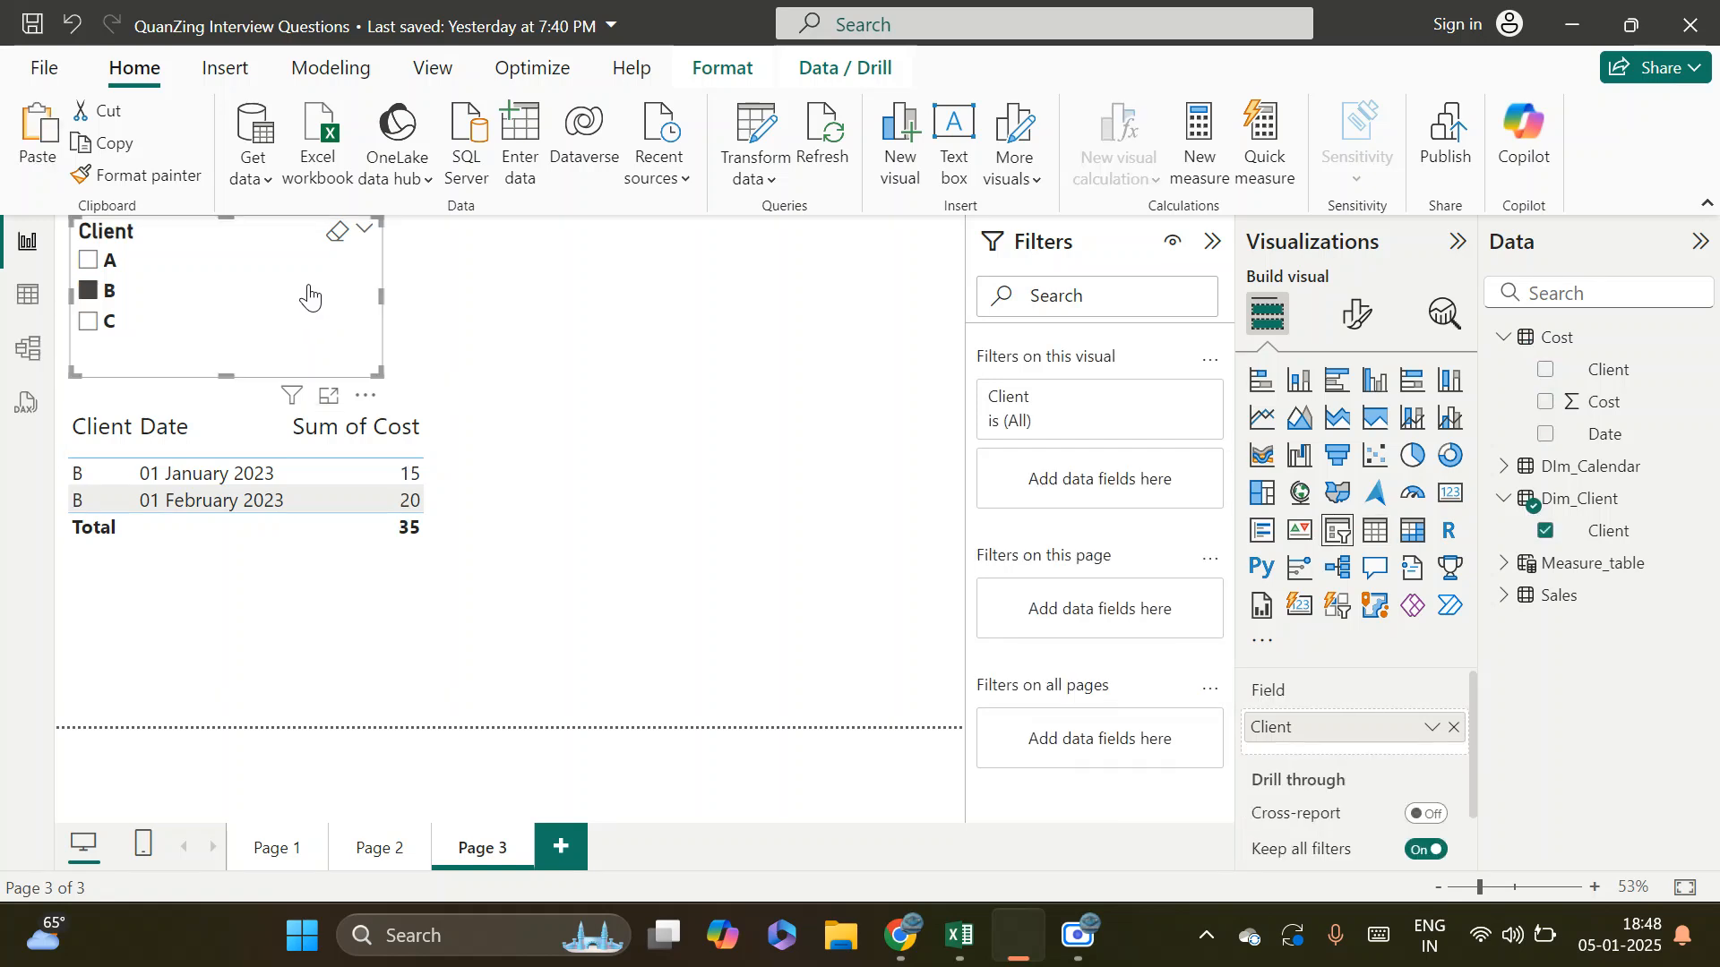
right_click(308, 285)
mouse_move(499, 563)
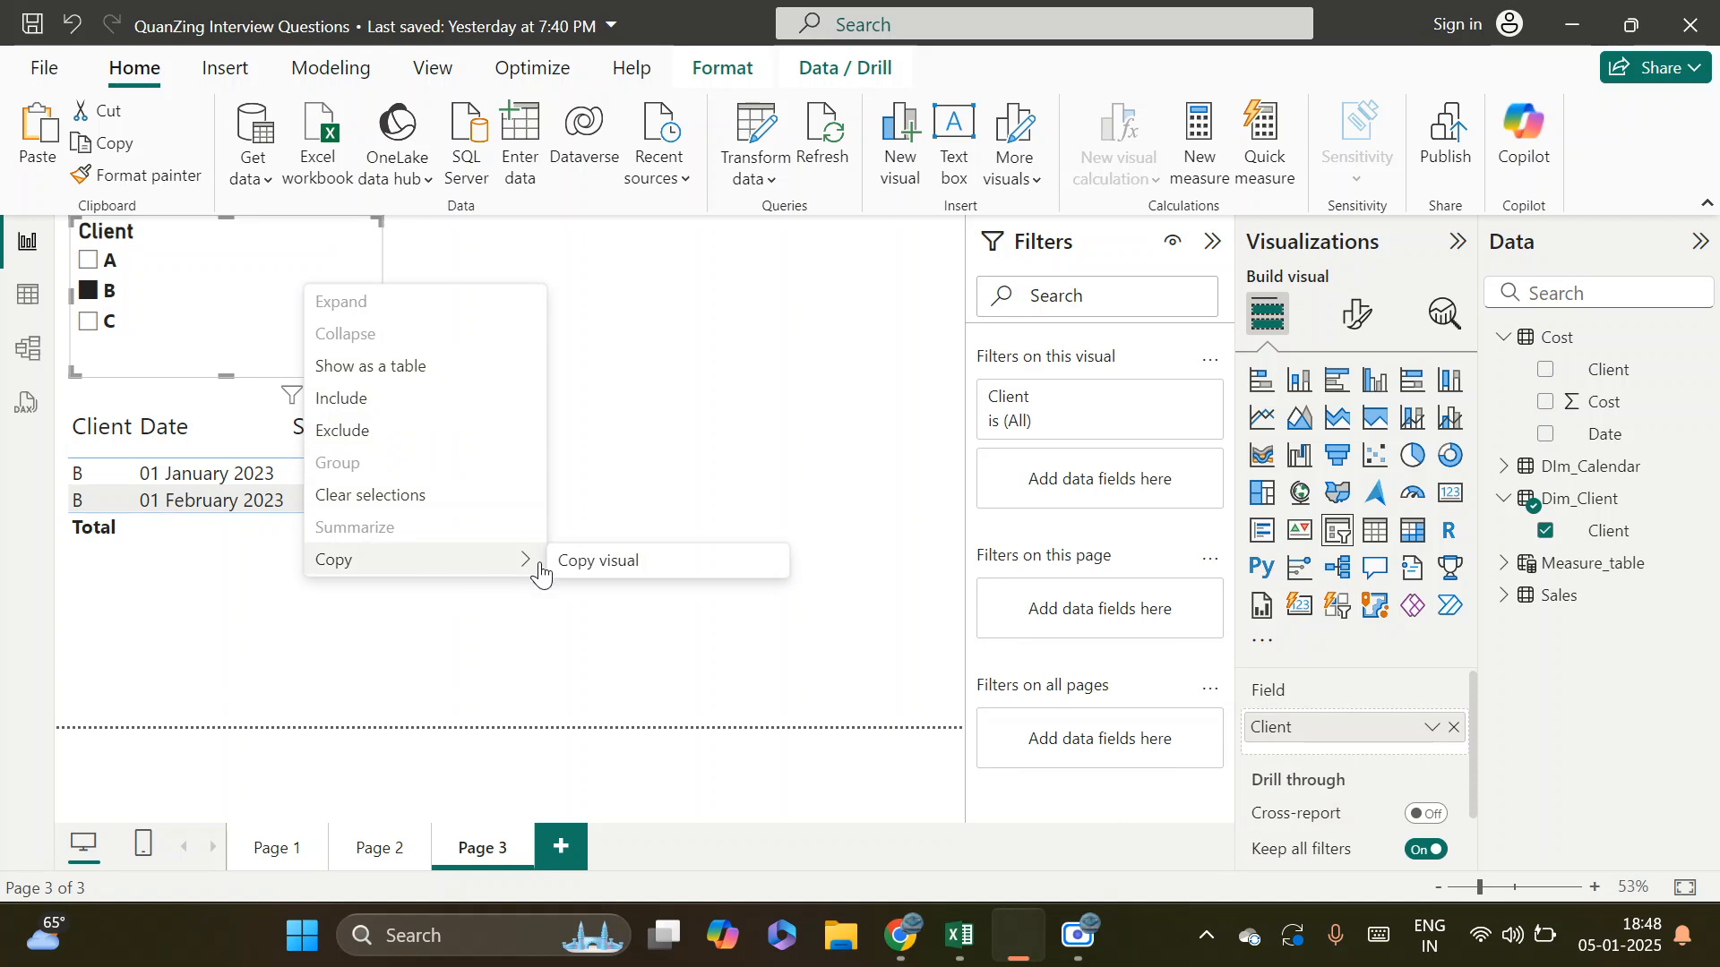
click(634, 576)
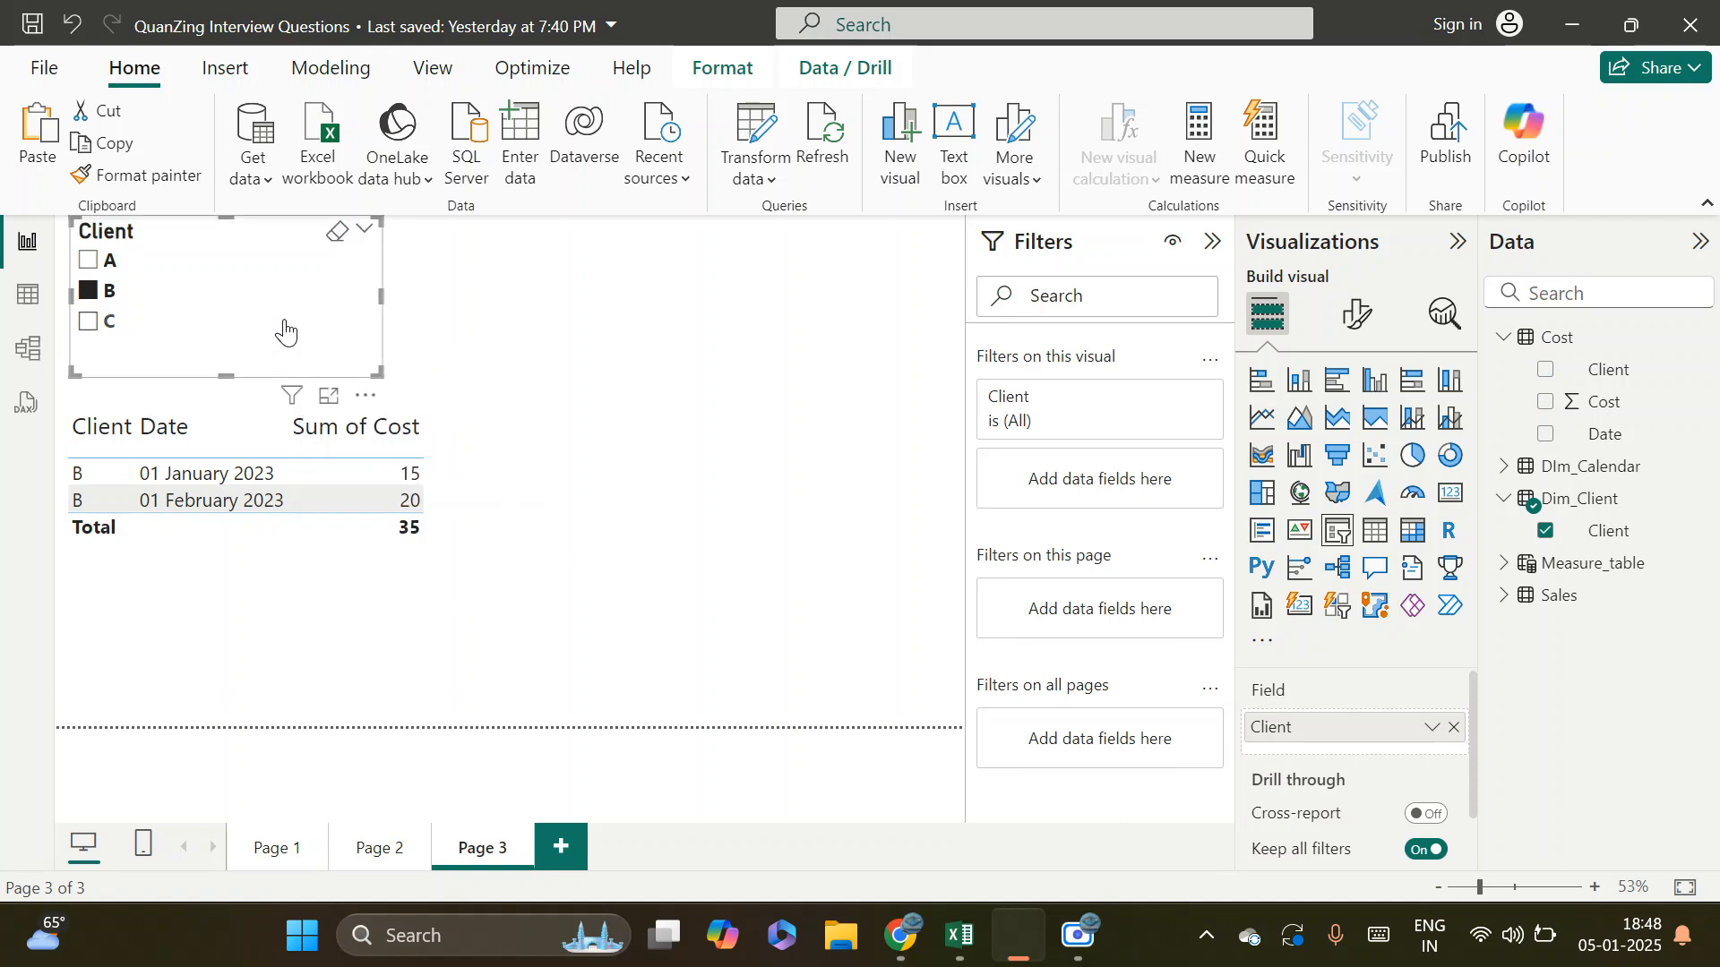
key(ctrl+v)
drag(287, 323, 811, 307)
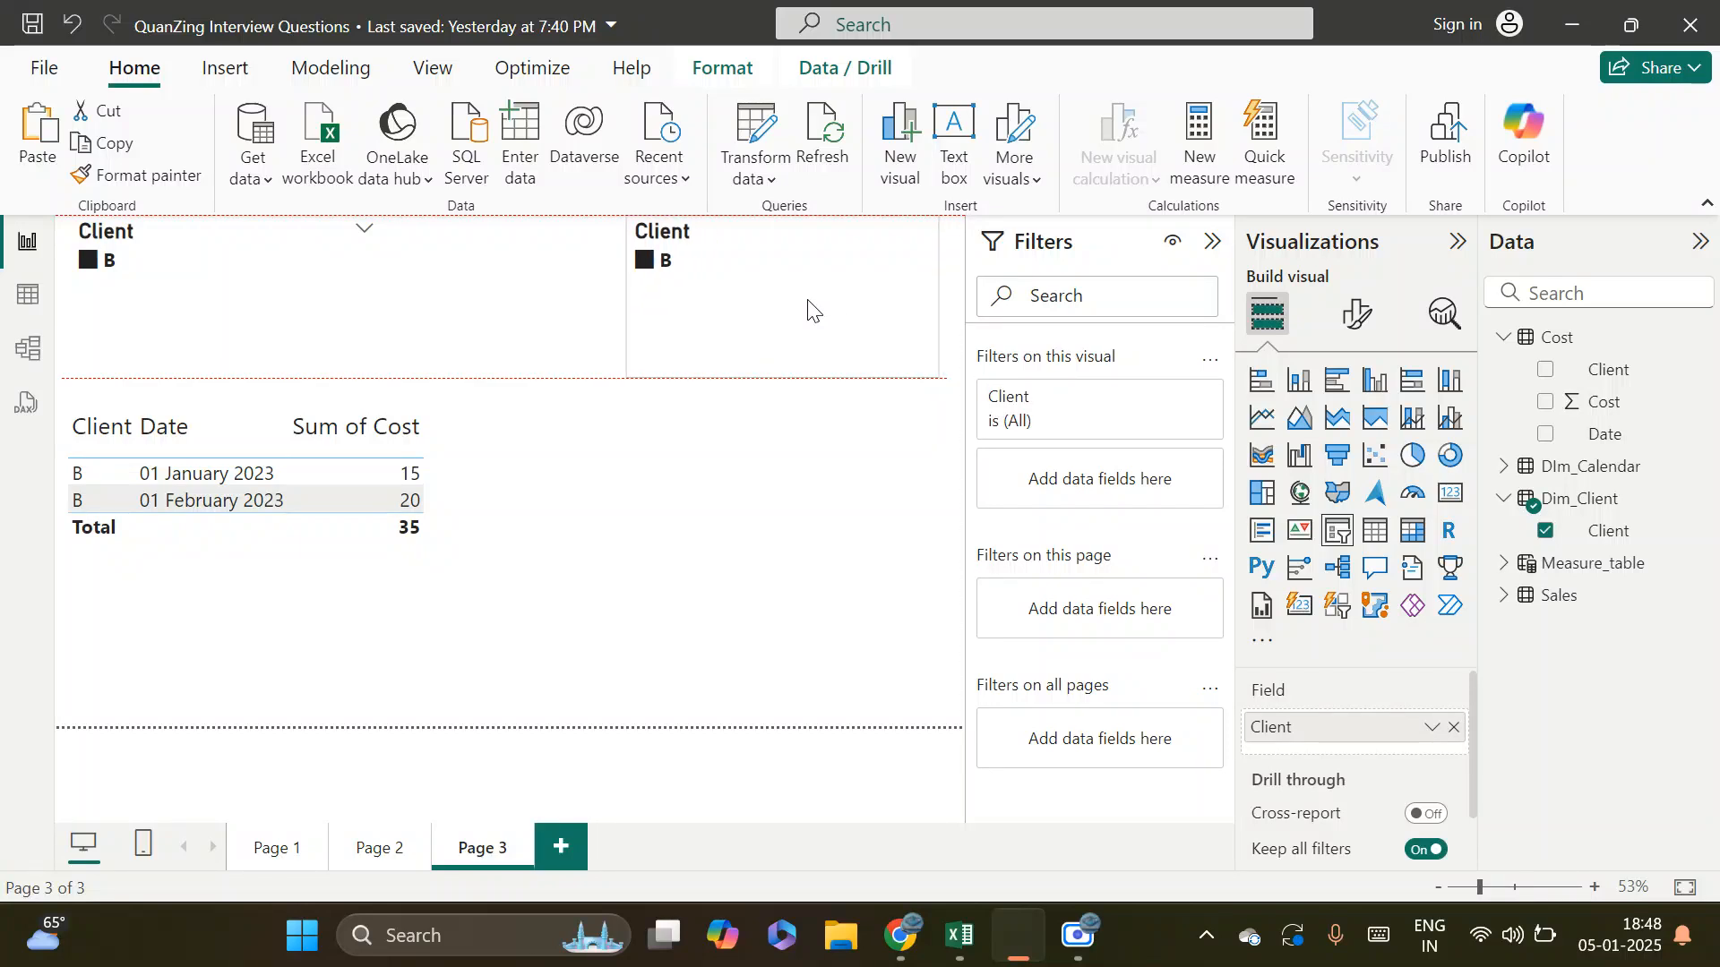
Replace the copied slicer's field with Client from the Cost table, and clear the client B selection in the original slicer
click(647, 261)
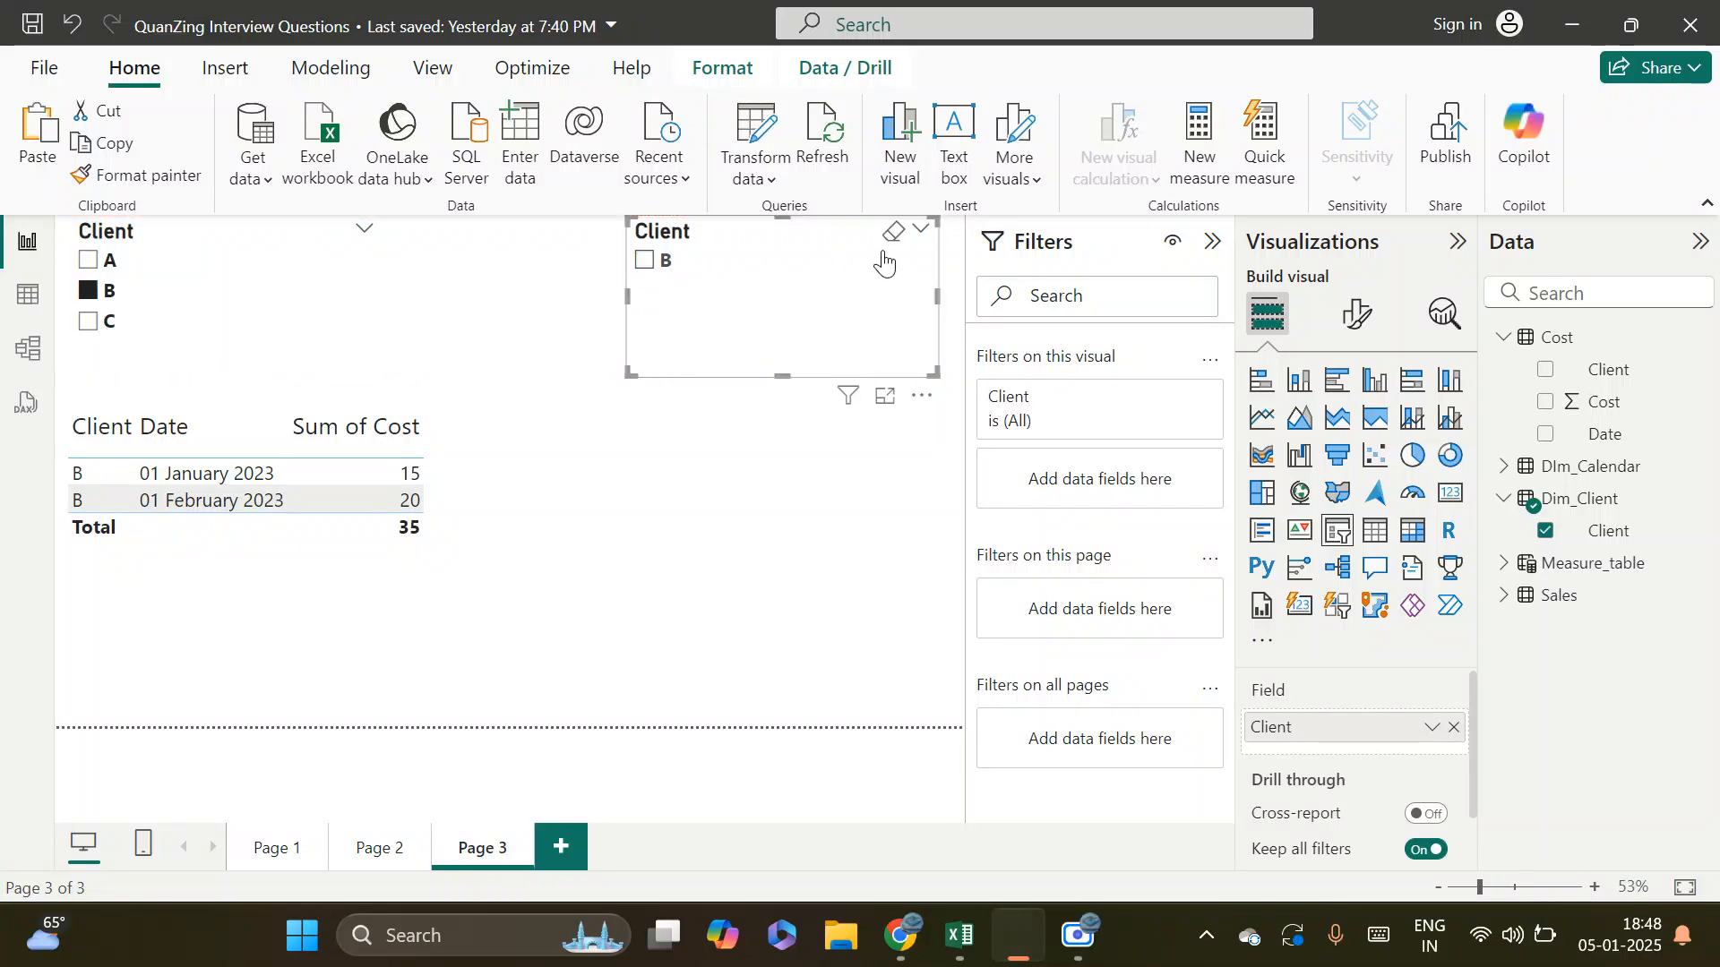
click(1454, 728)
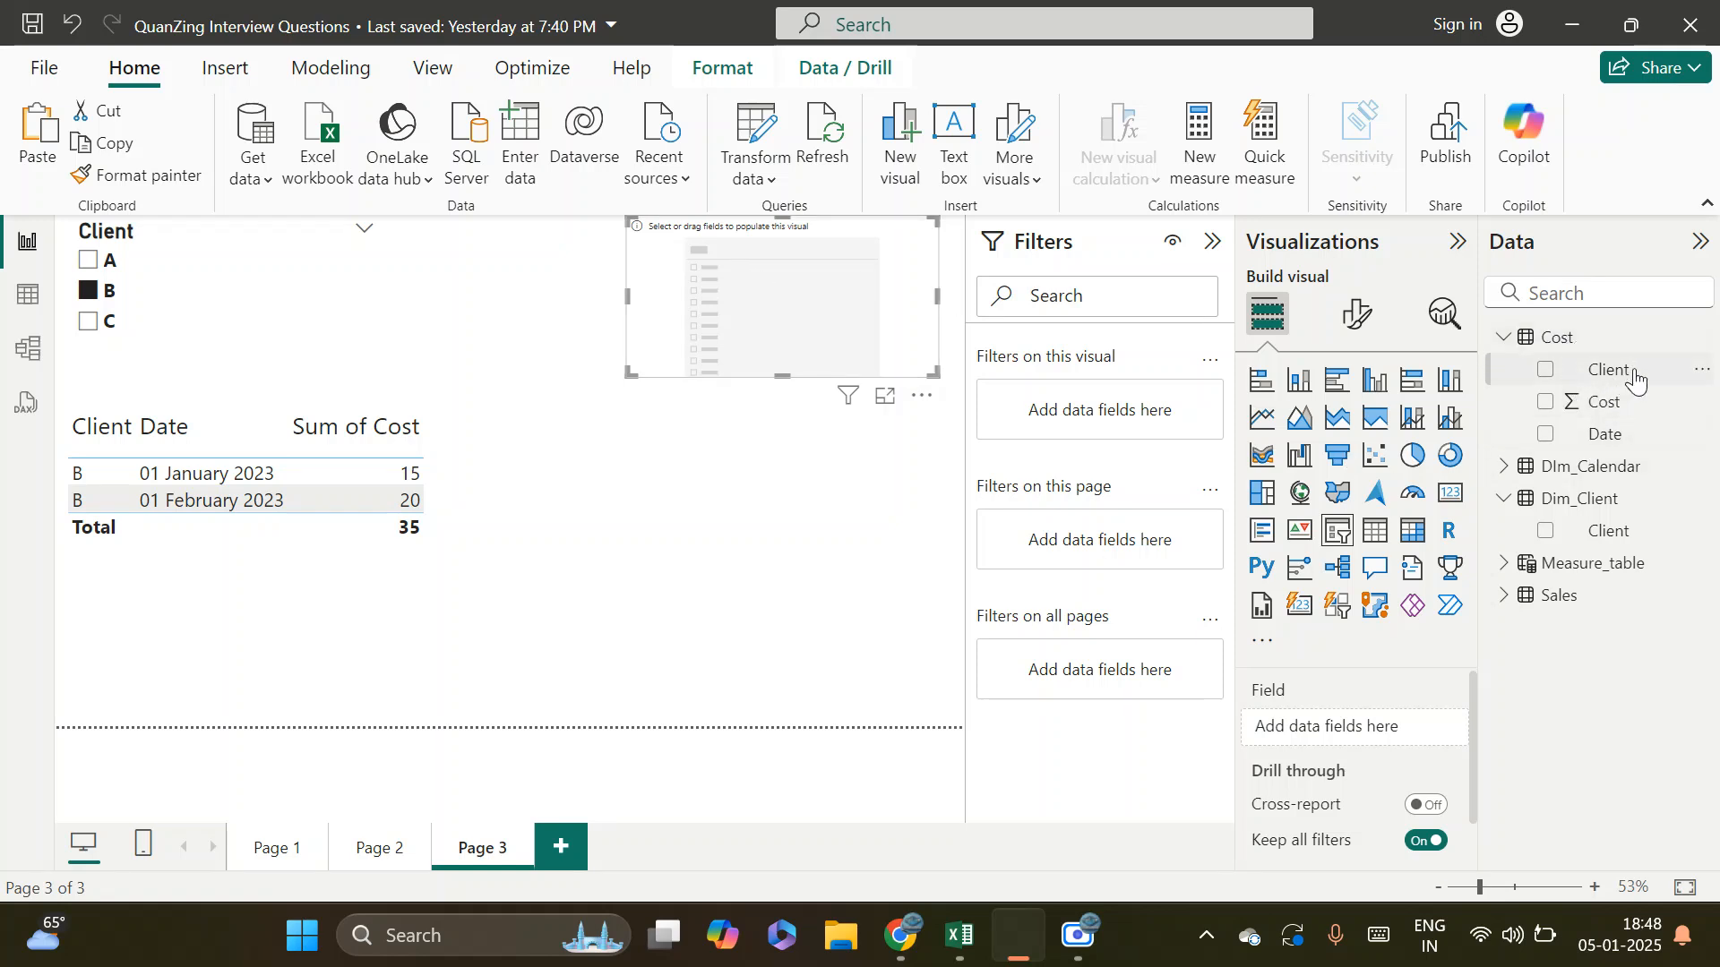
drag(1604, 370, 1363, 726)
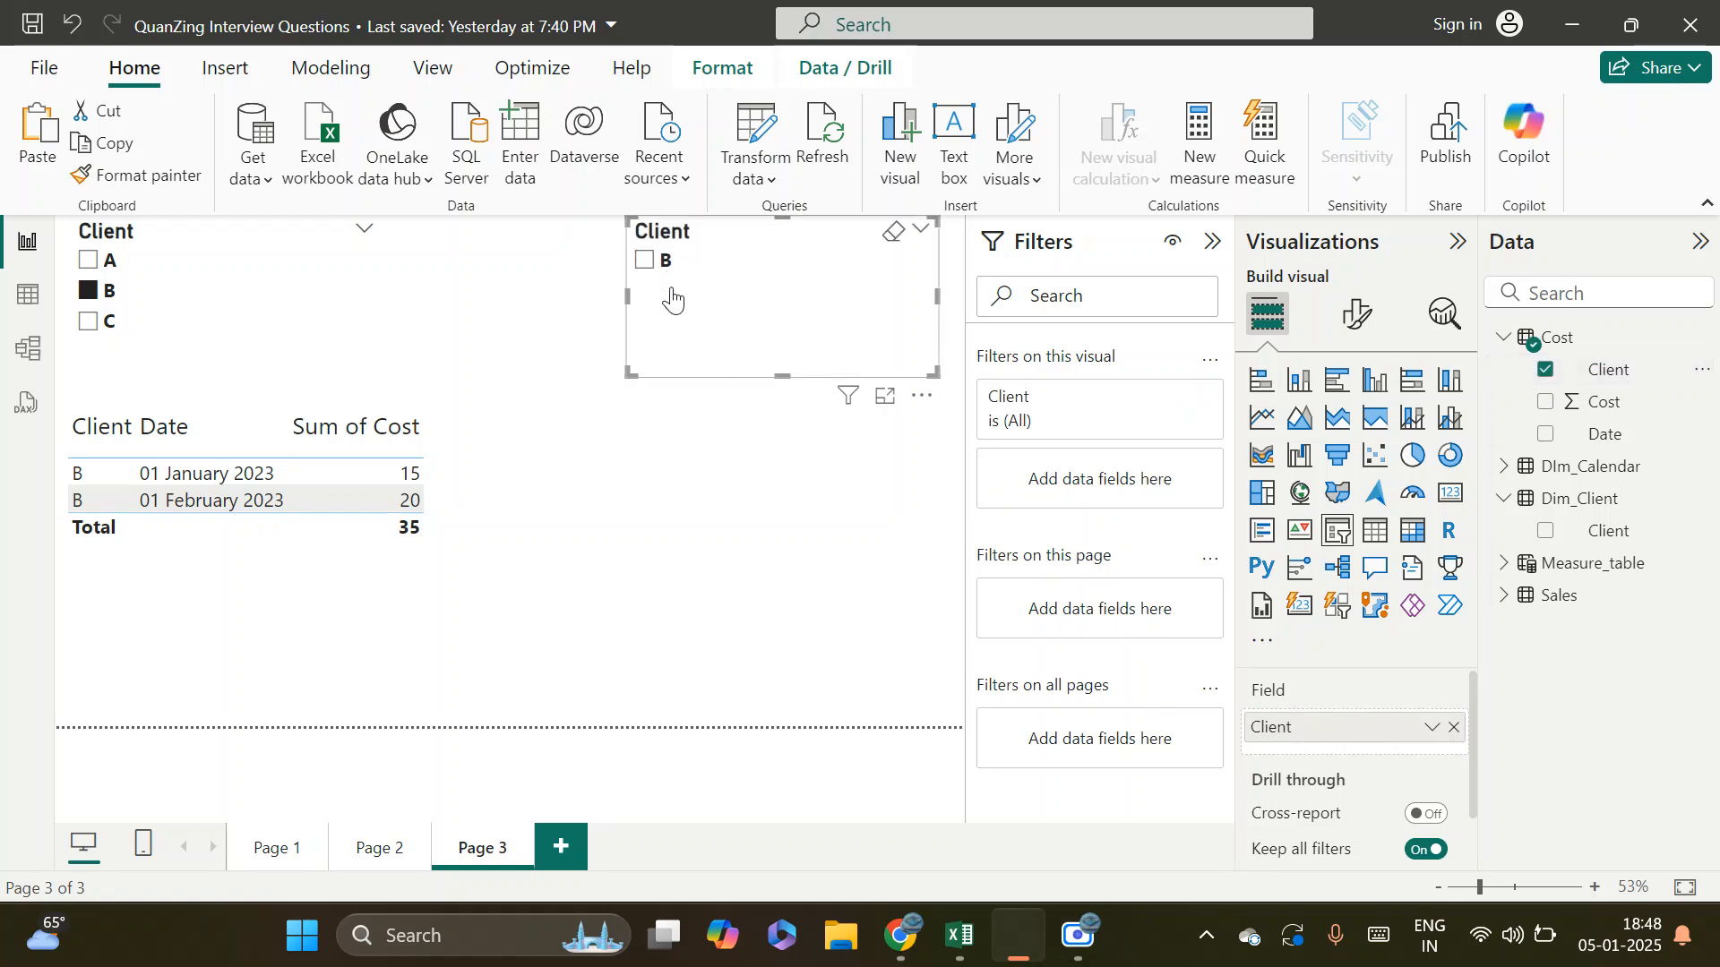
click(86, 296)
mouse_move(757, 326)
mouse_down()
mouse_move(726, 332)
mouse_move(747, 321)
mouse_up()
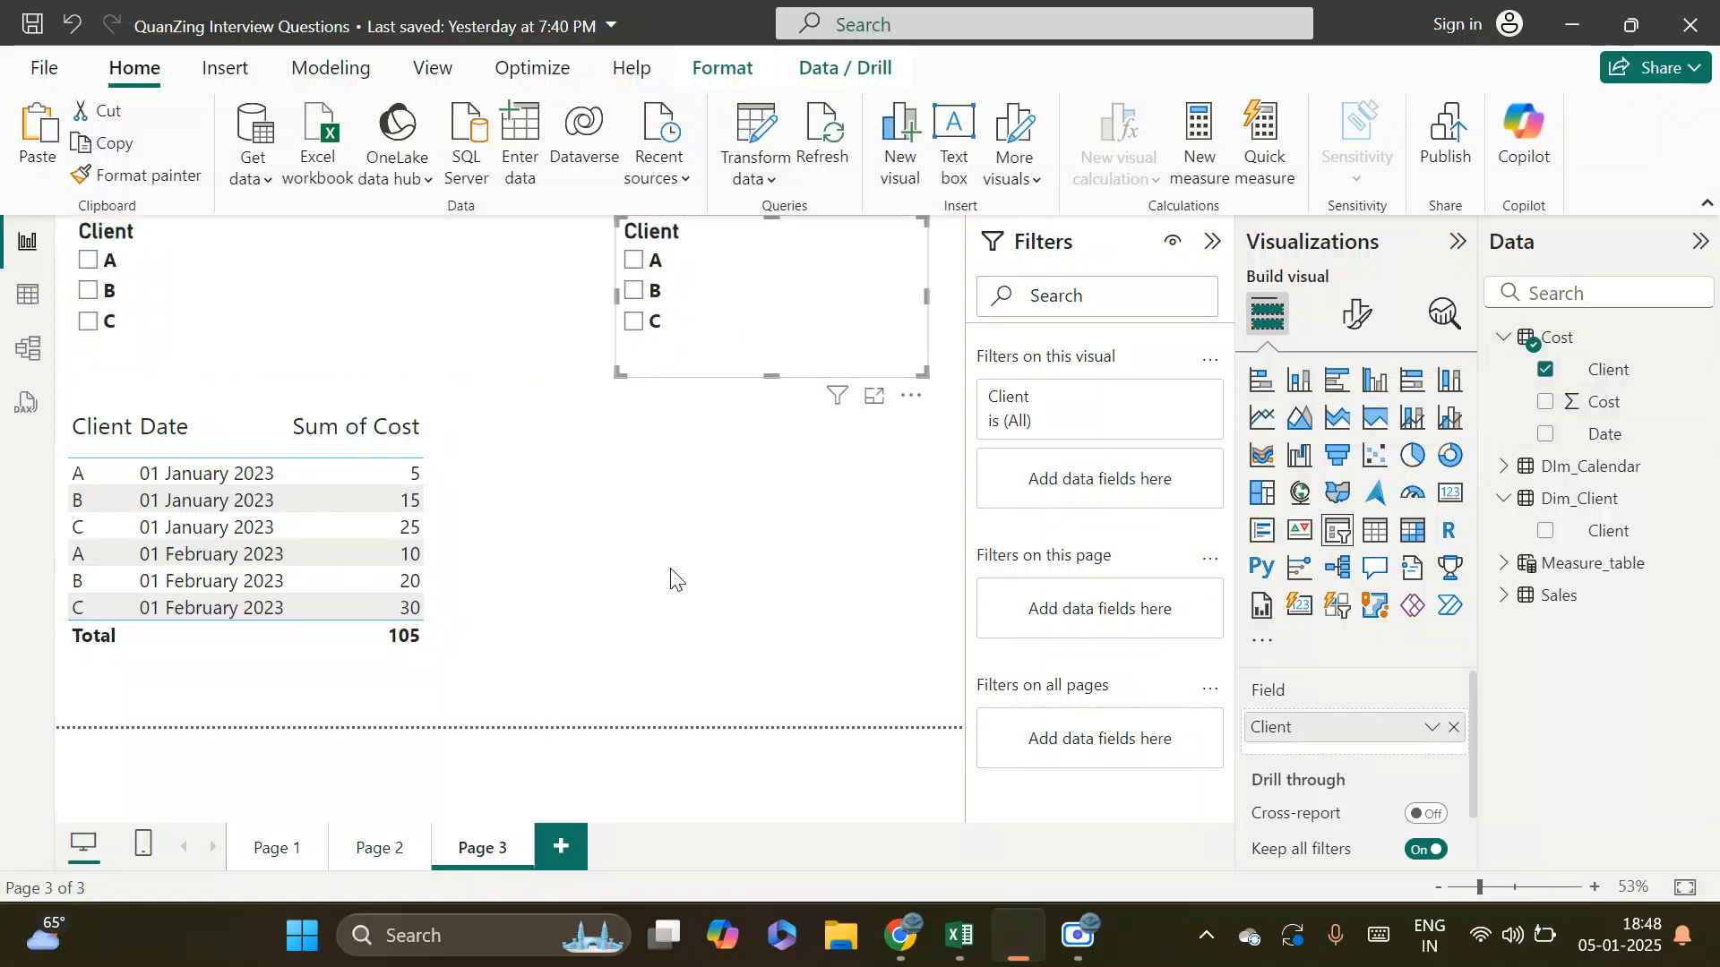
Duplicate the Cost table visual and place the copy below the second Client slicer
right_click(457, 581)
mouse_move(540, 721)
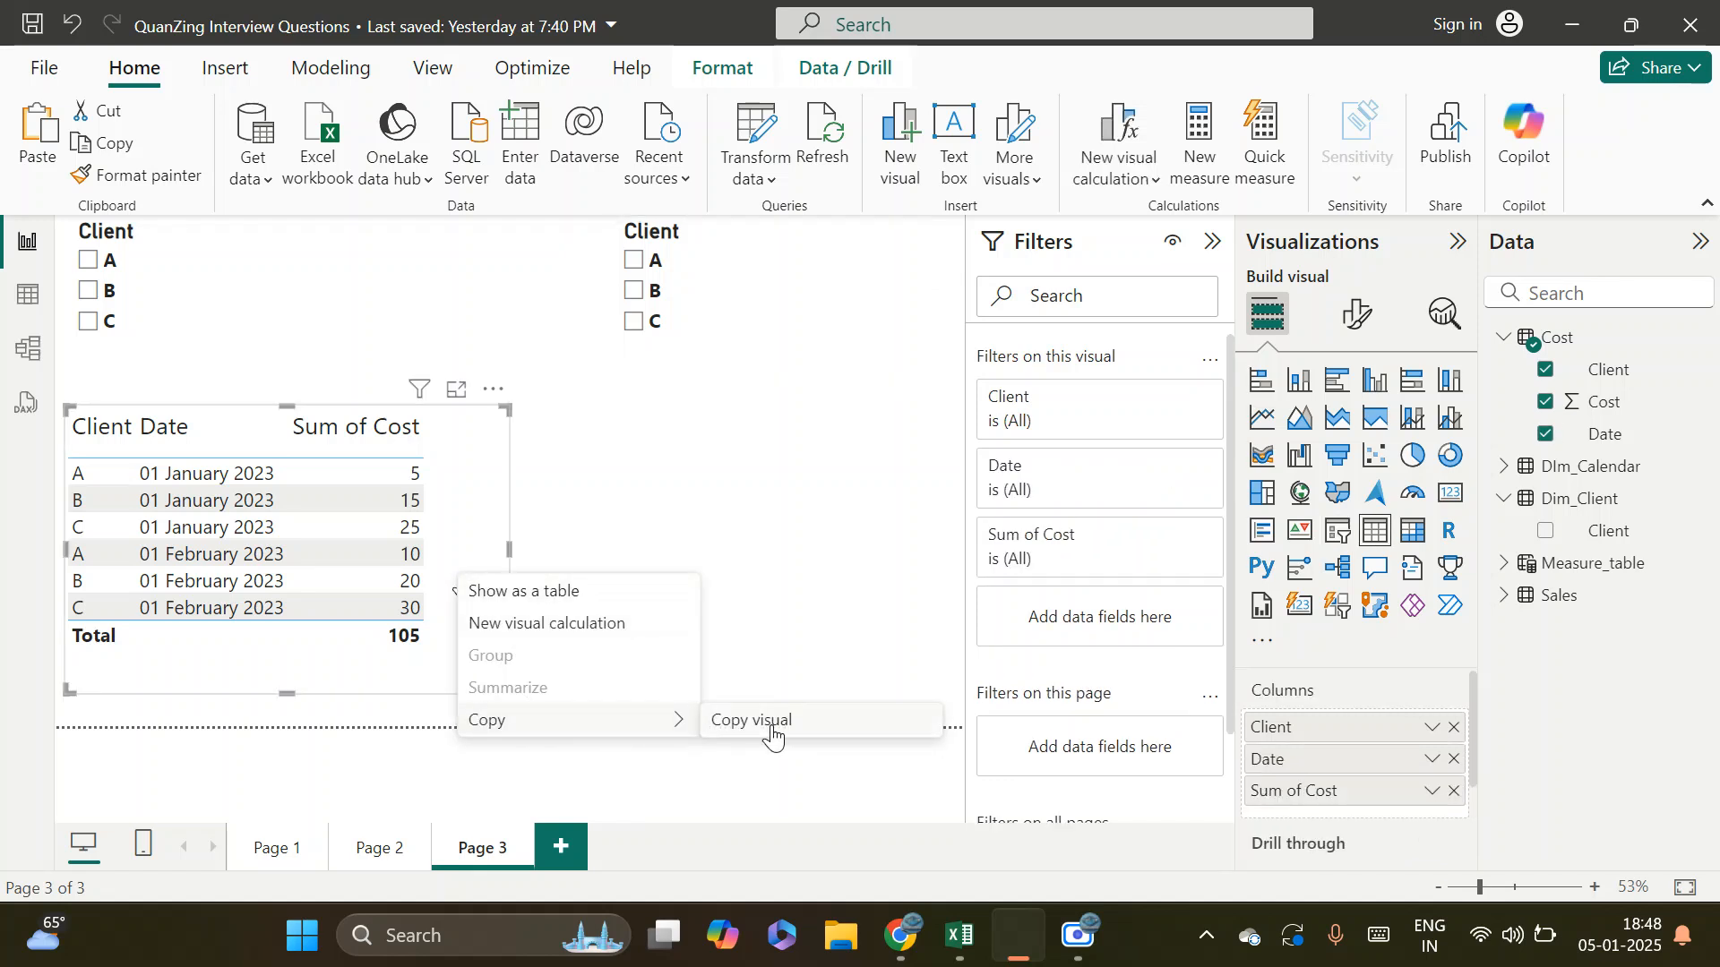
click(782, 723)
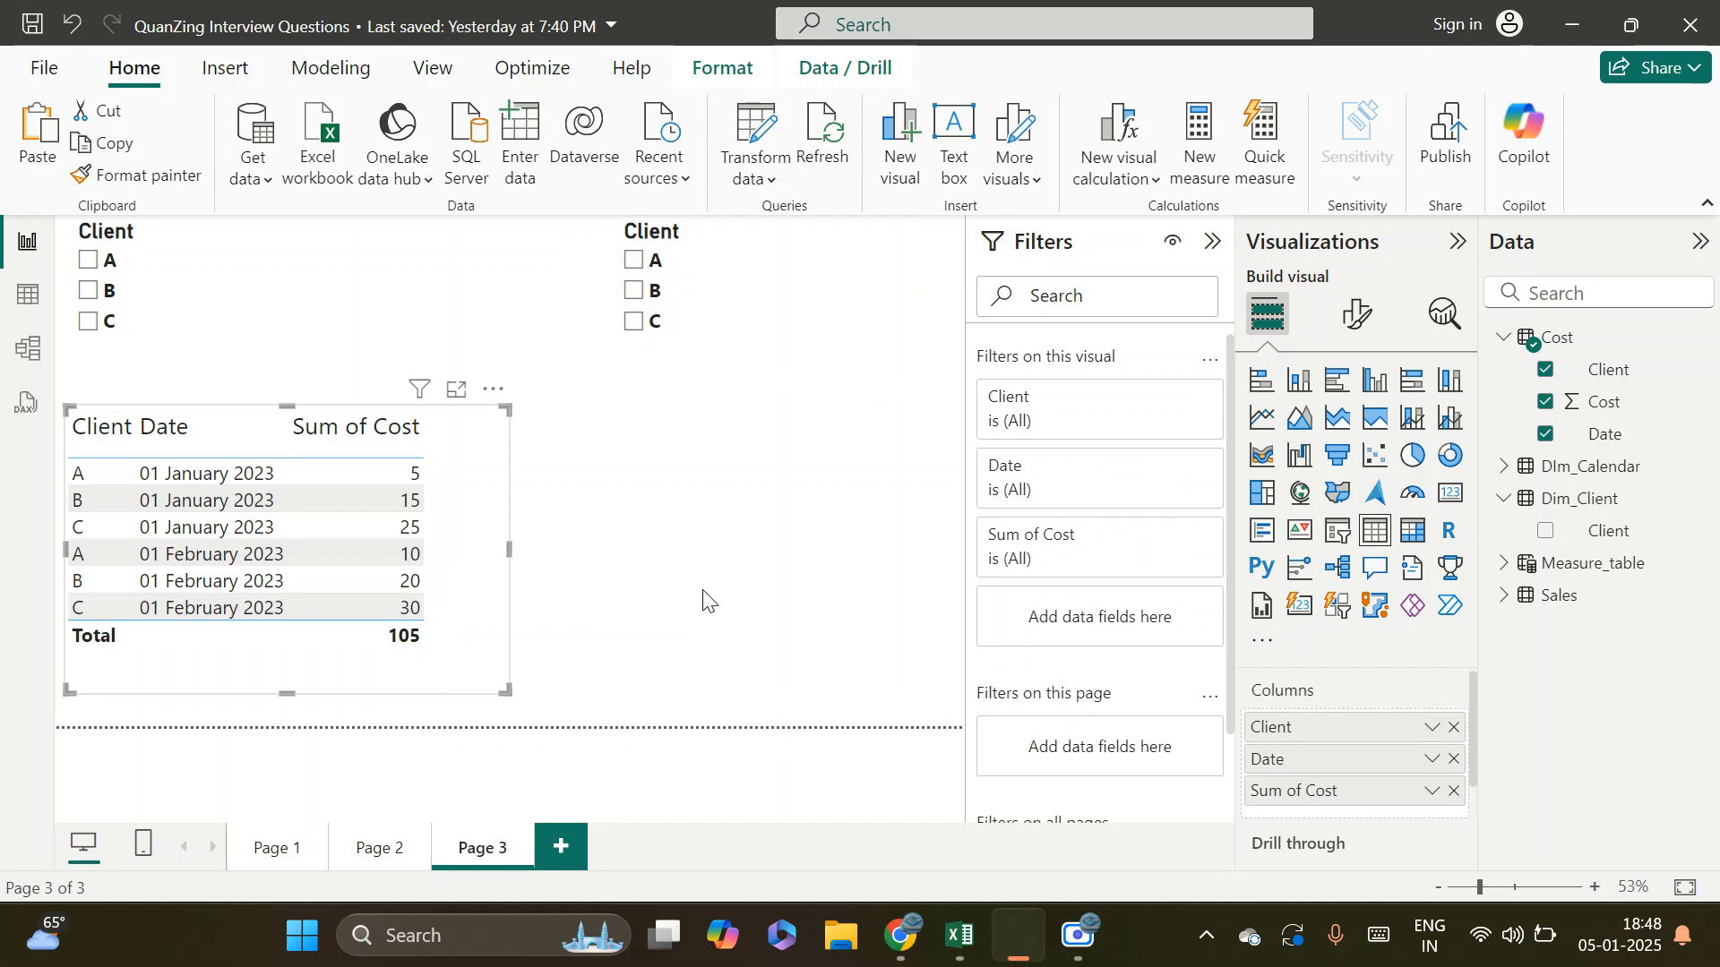
key(ctrl+v)
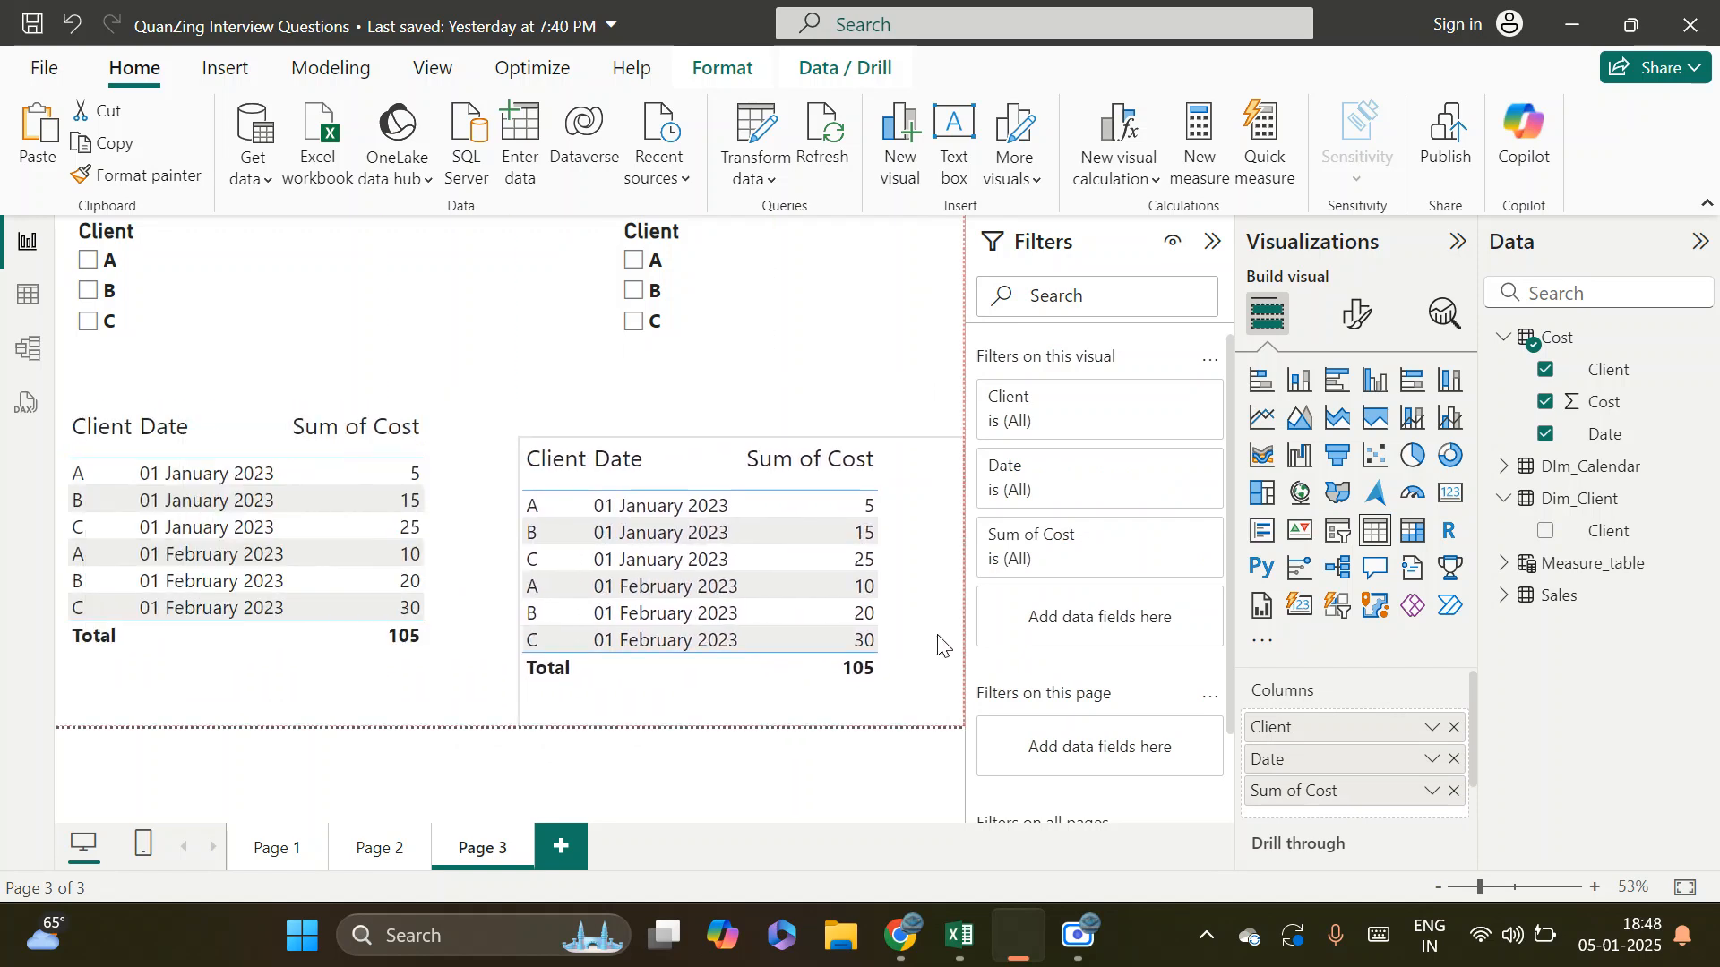
Remove the Client, Date and Sum of Cost columns from the copied table and add Client from Dim_Client instead
click(1455, 727)
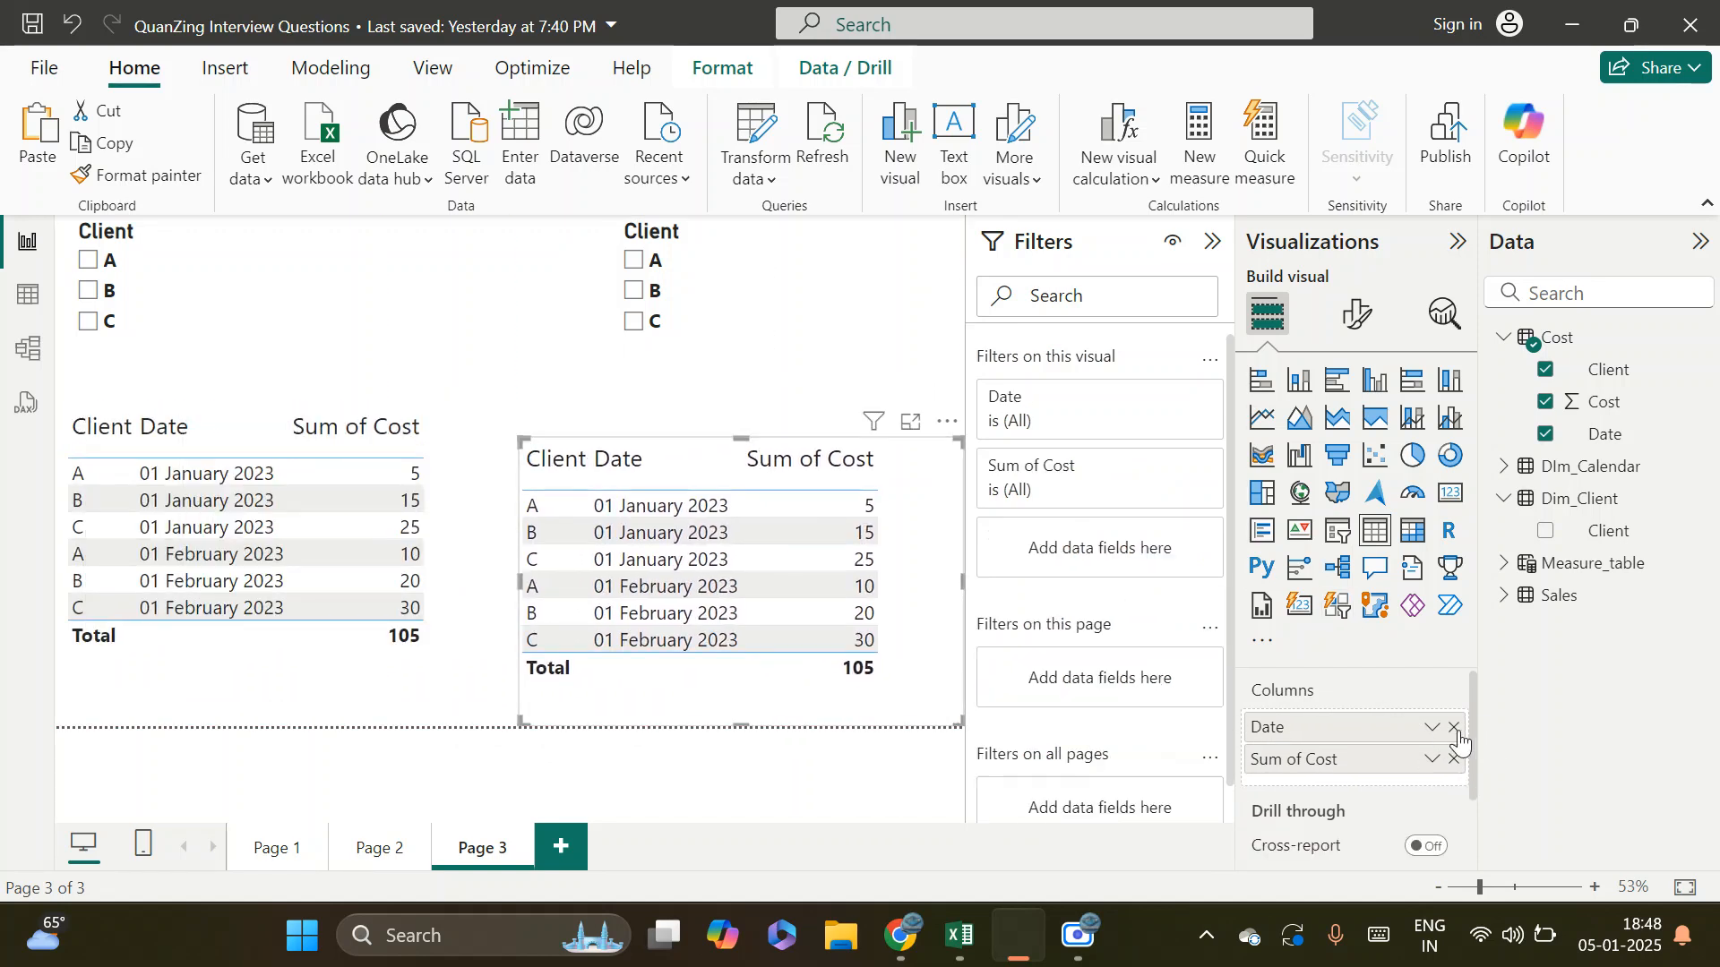
click(1455, 727)
click(1455, 728)
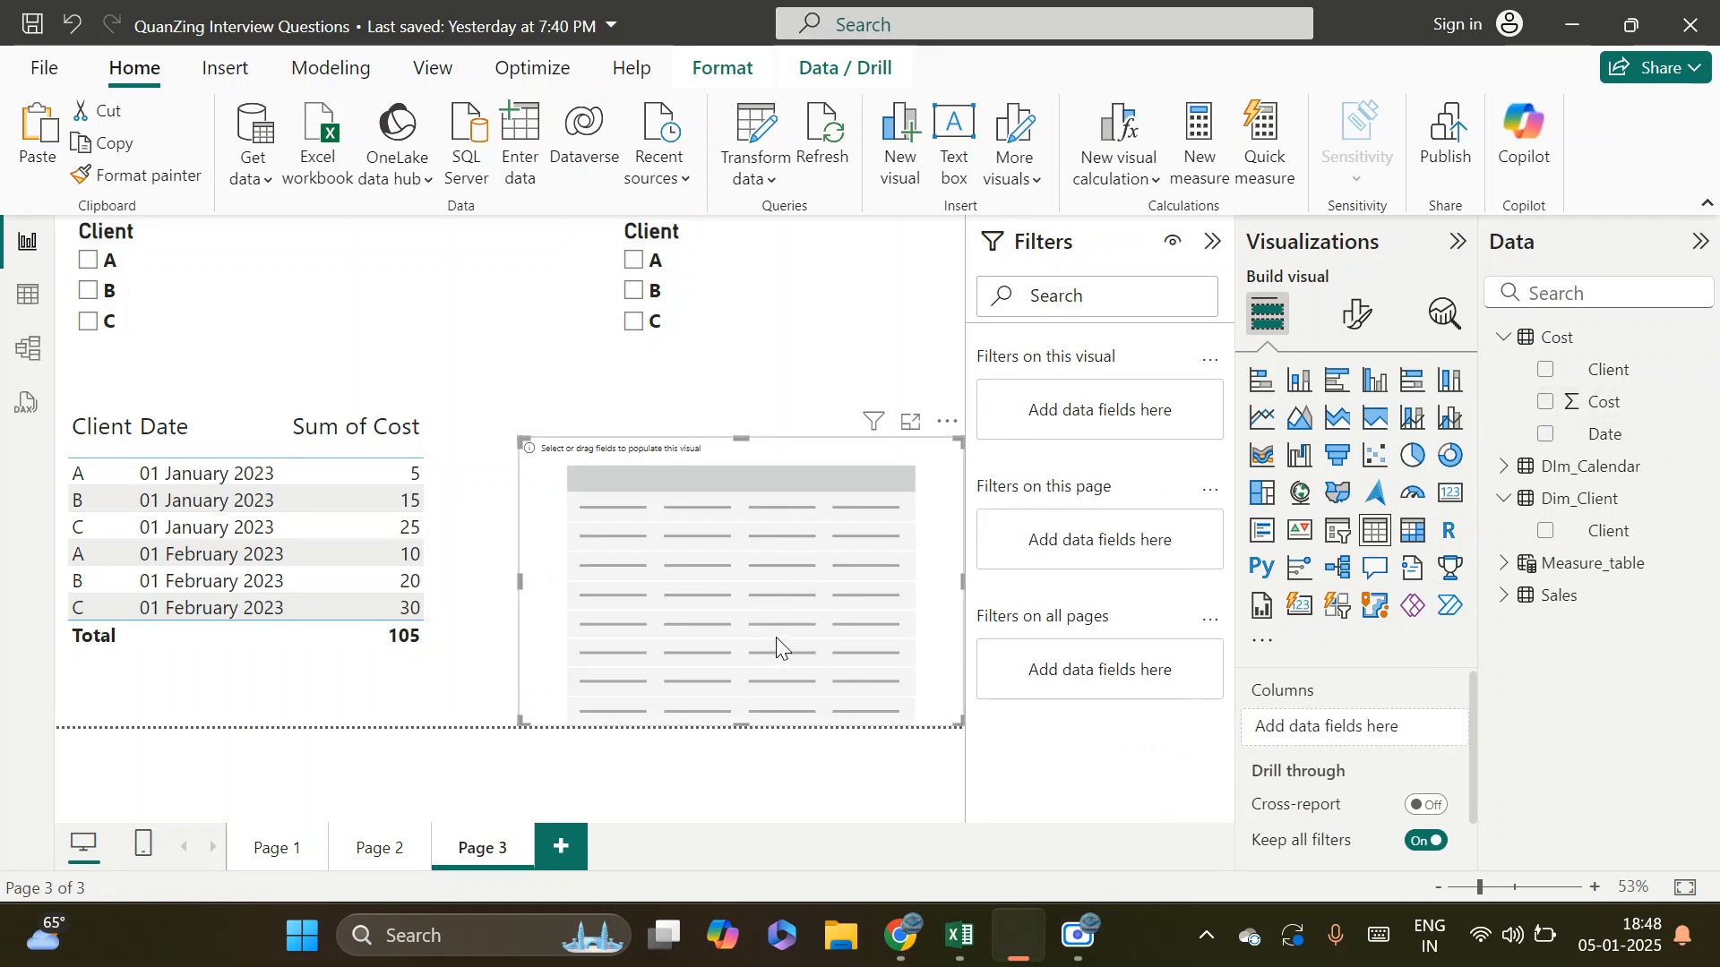
drag(1604, 532, 1344, 742)
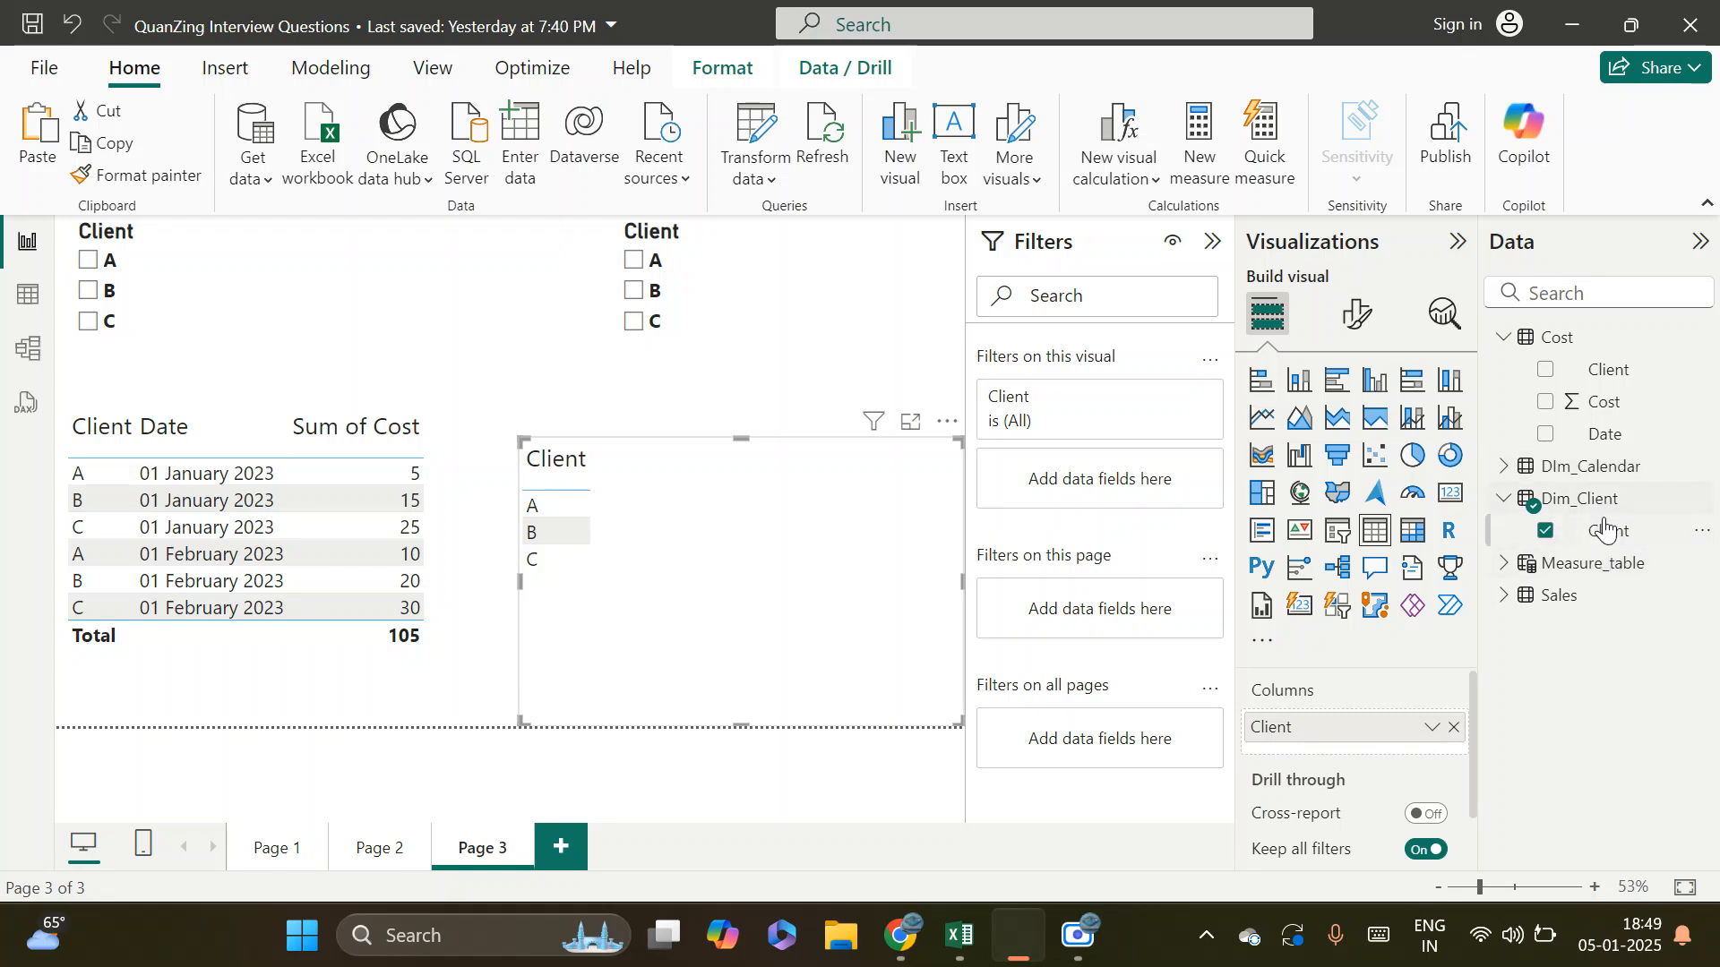
Compare the source fields of the second Client slicer and the new single-column Client table
click(815, 365)
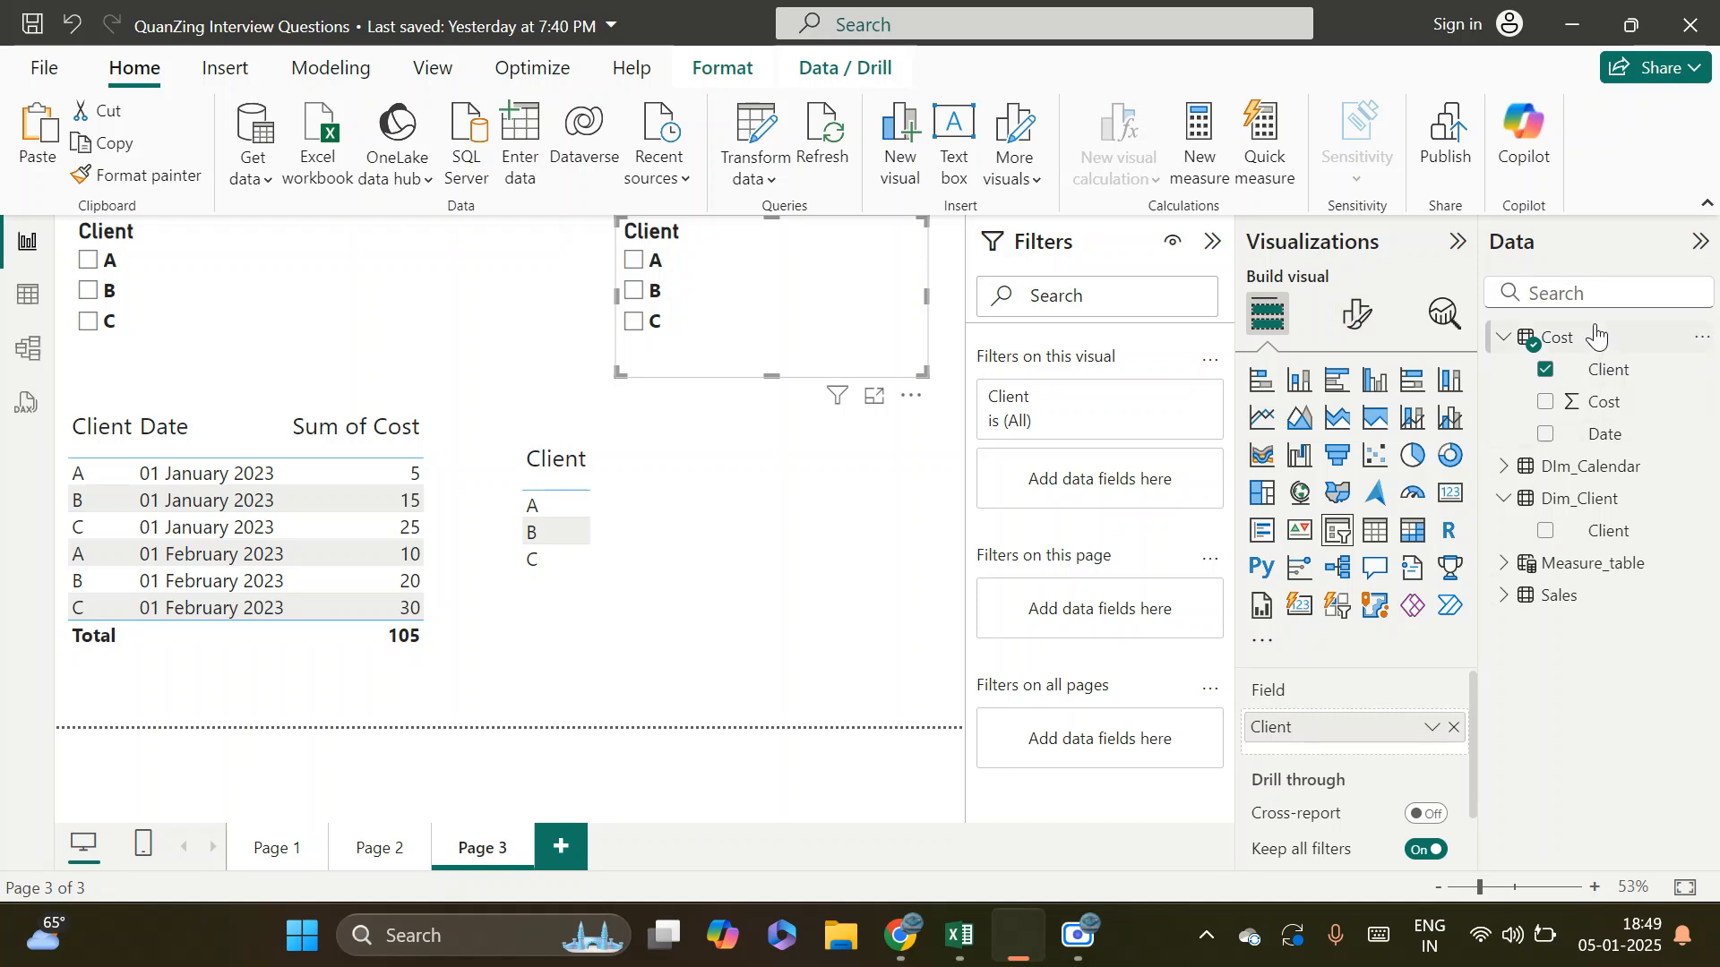
click(810, 680)
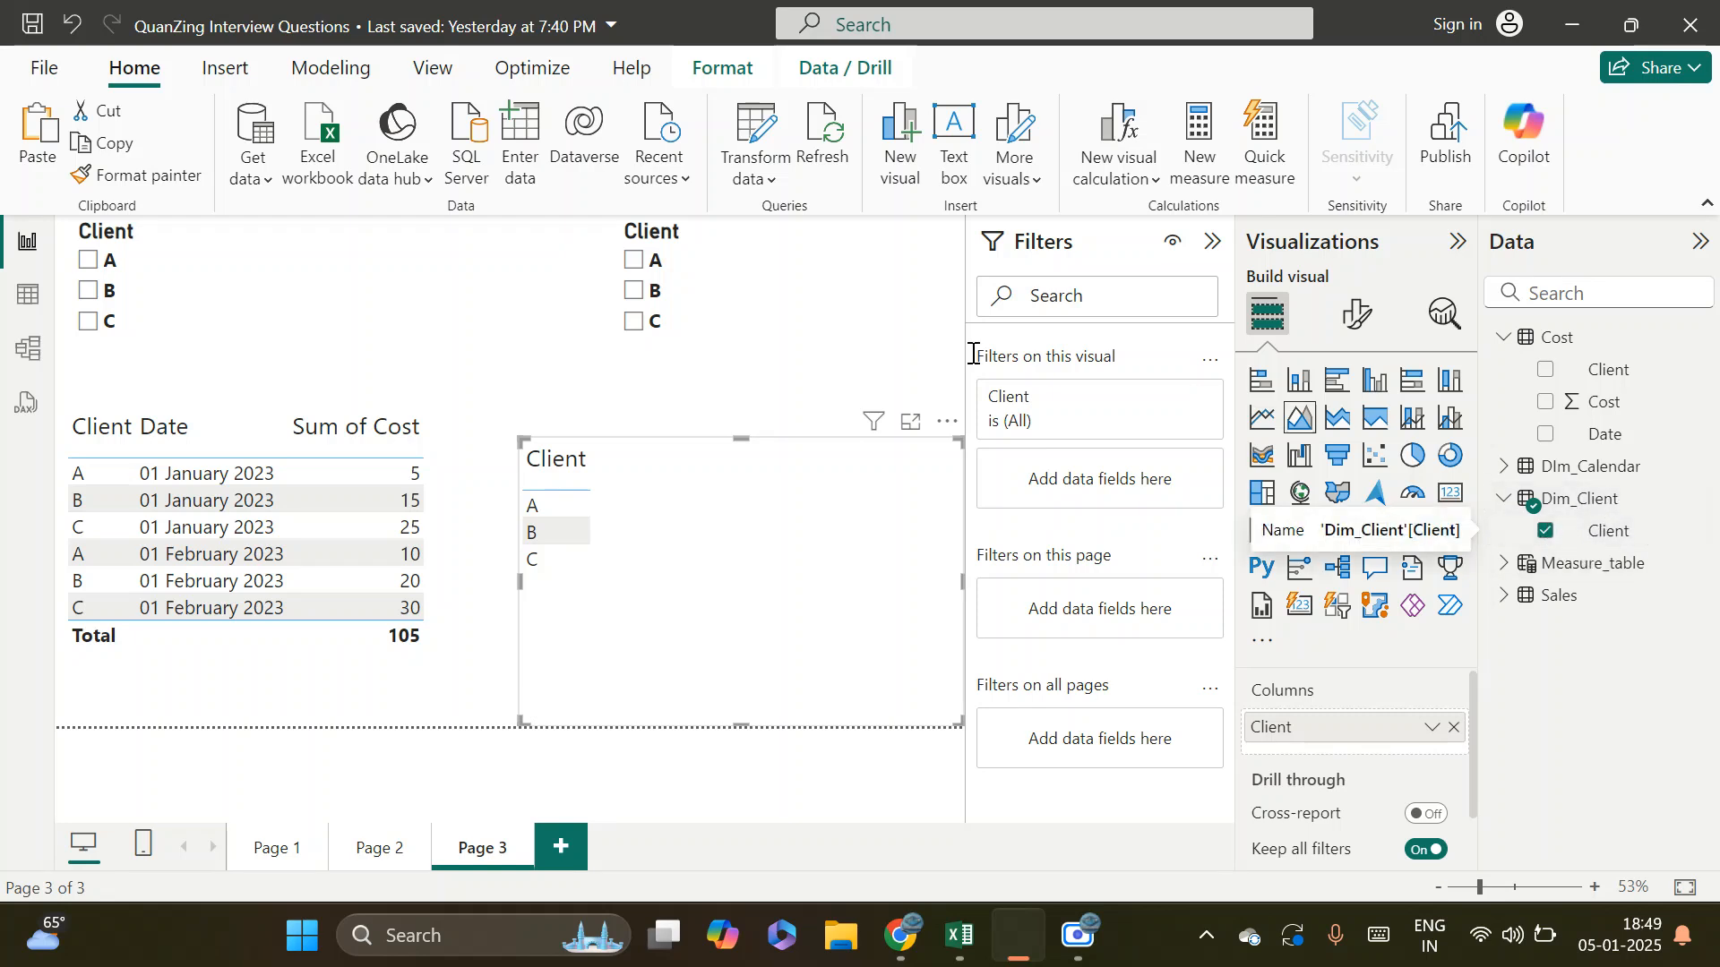
click(818, 358)
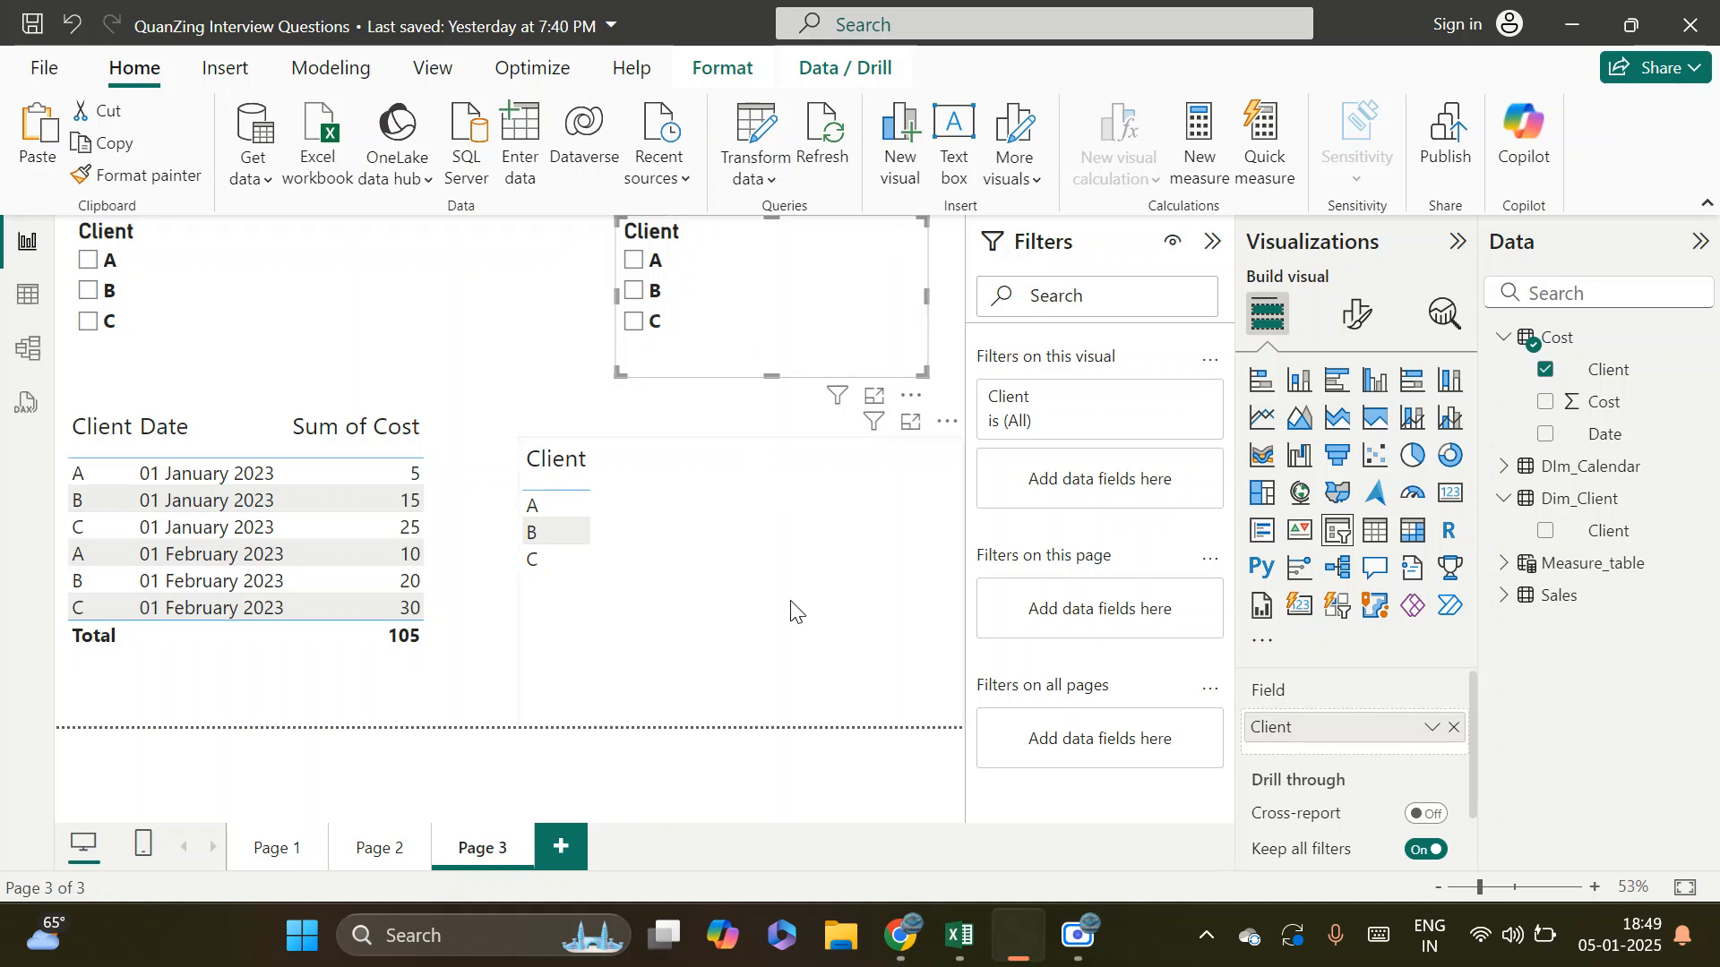
Select client A and then client B in the Cost-based slicer to test its effect on the Dim_Client table
click(634, 261)
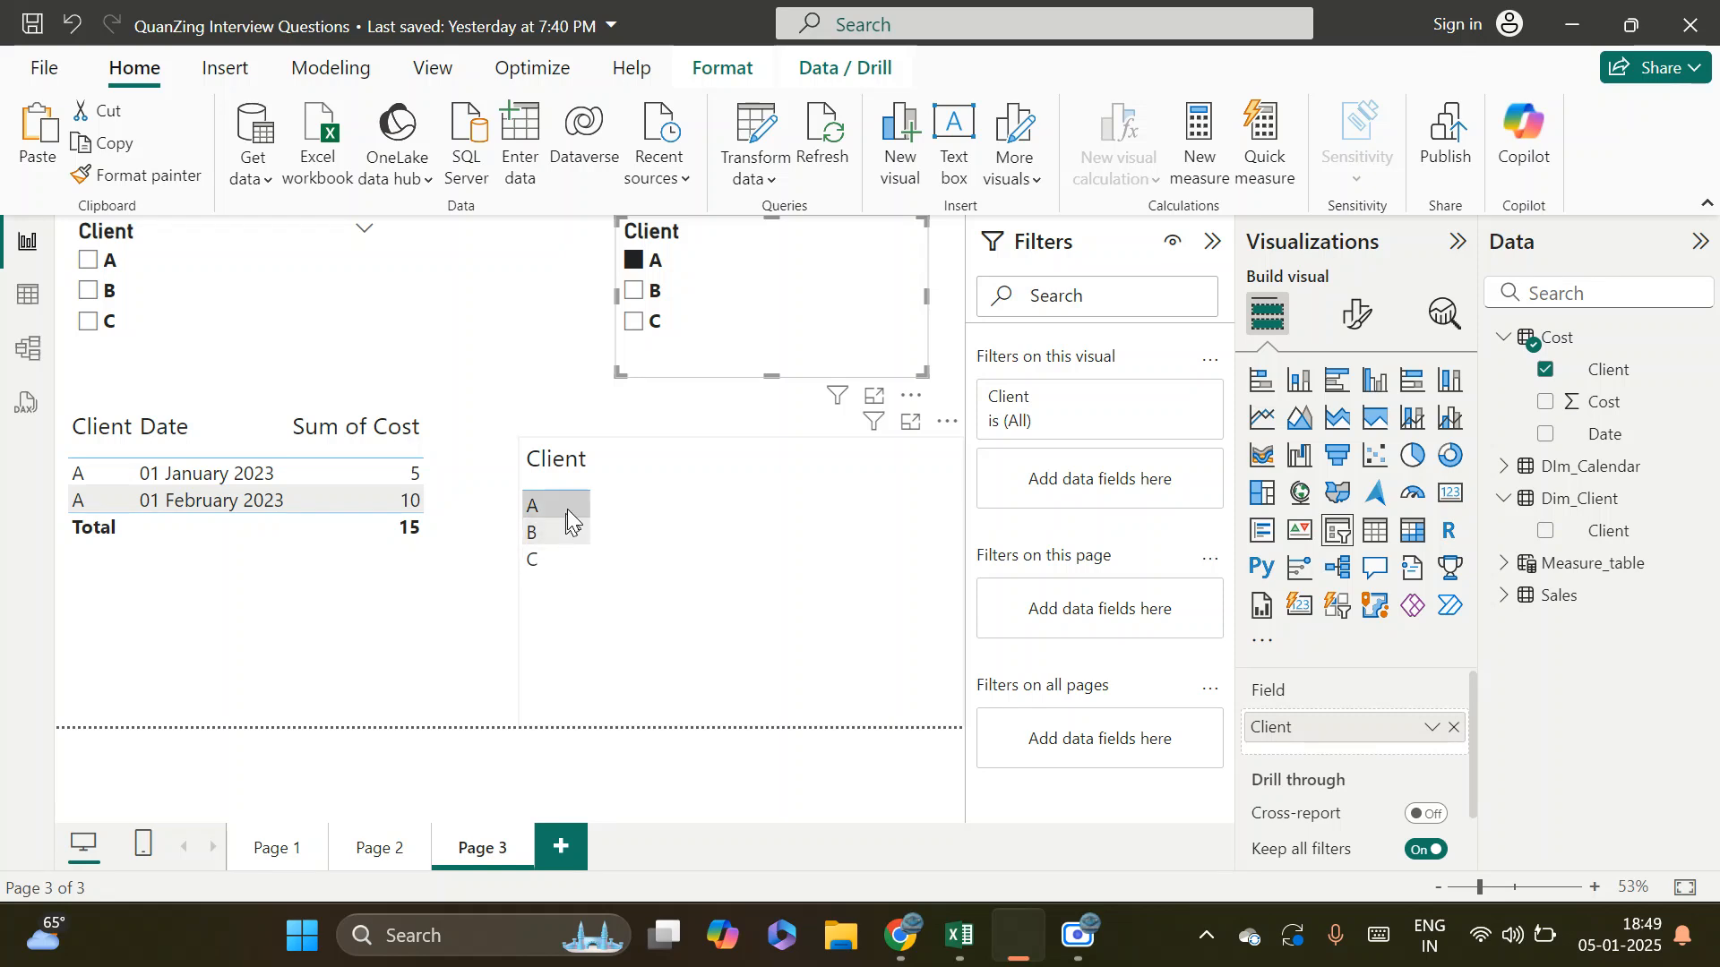
click(663, 511)
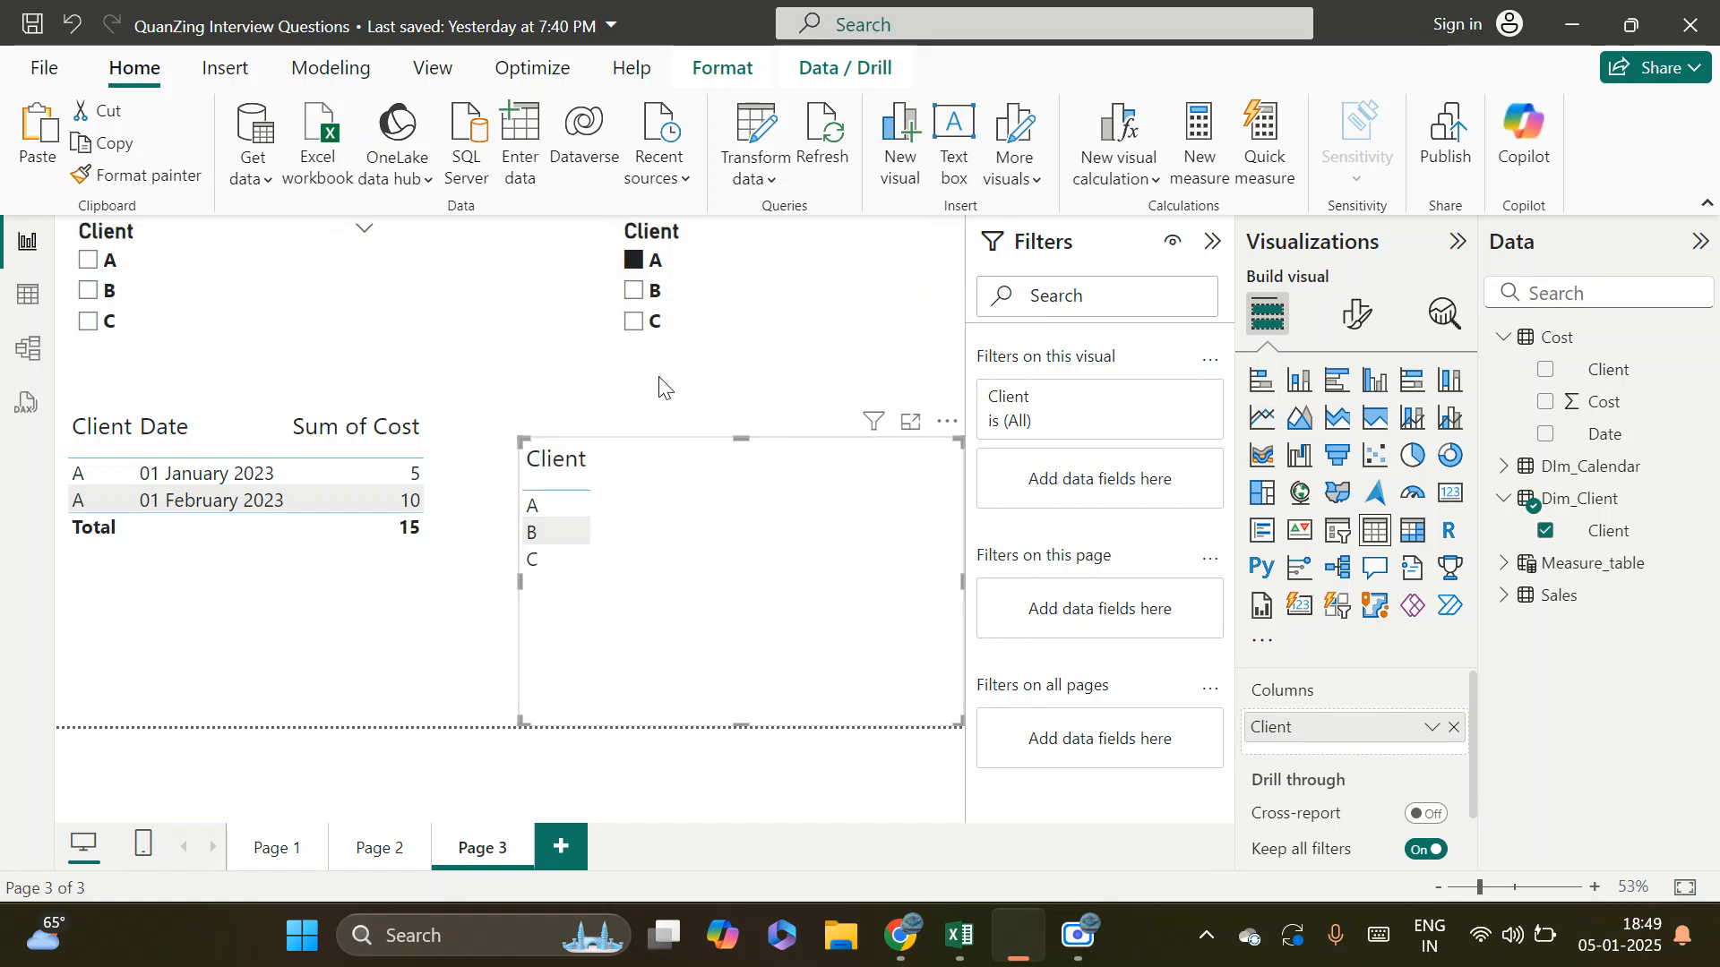
click(633, 291)
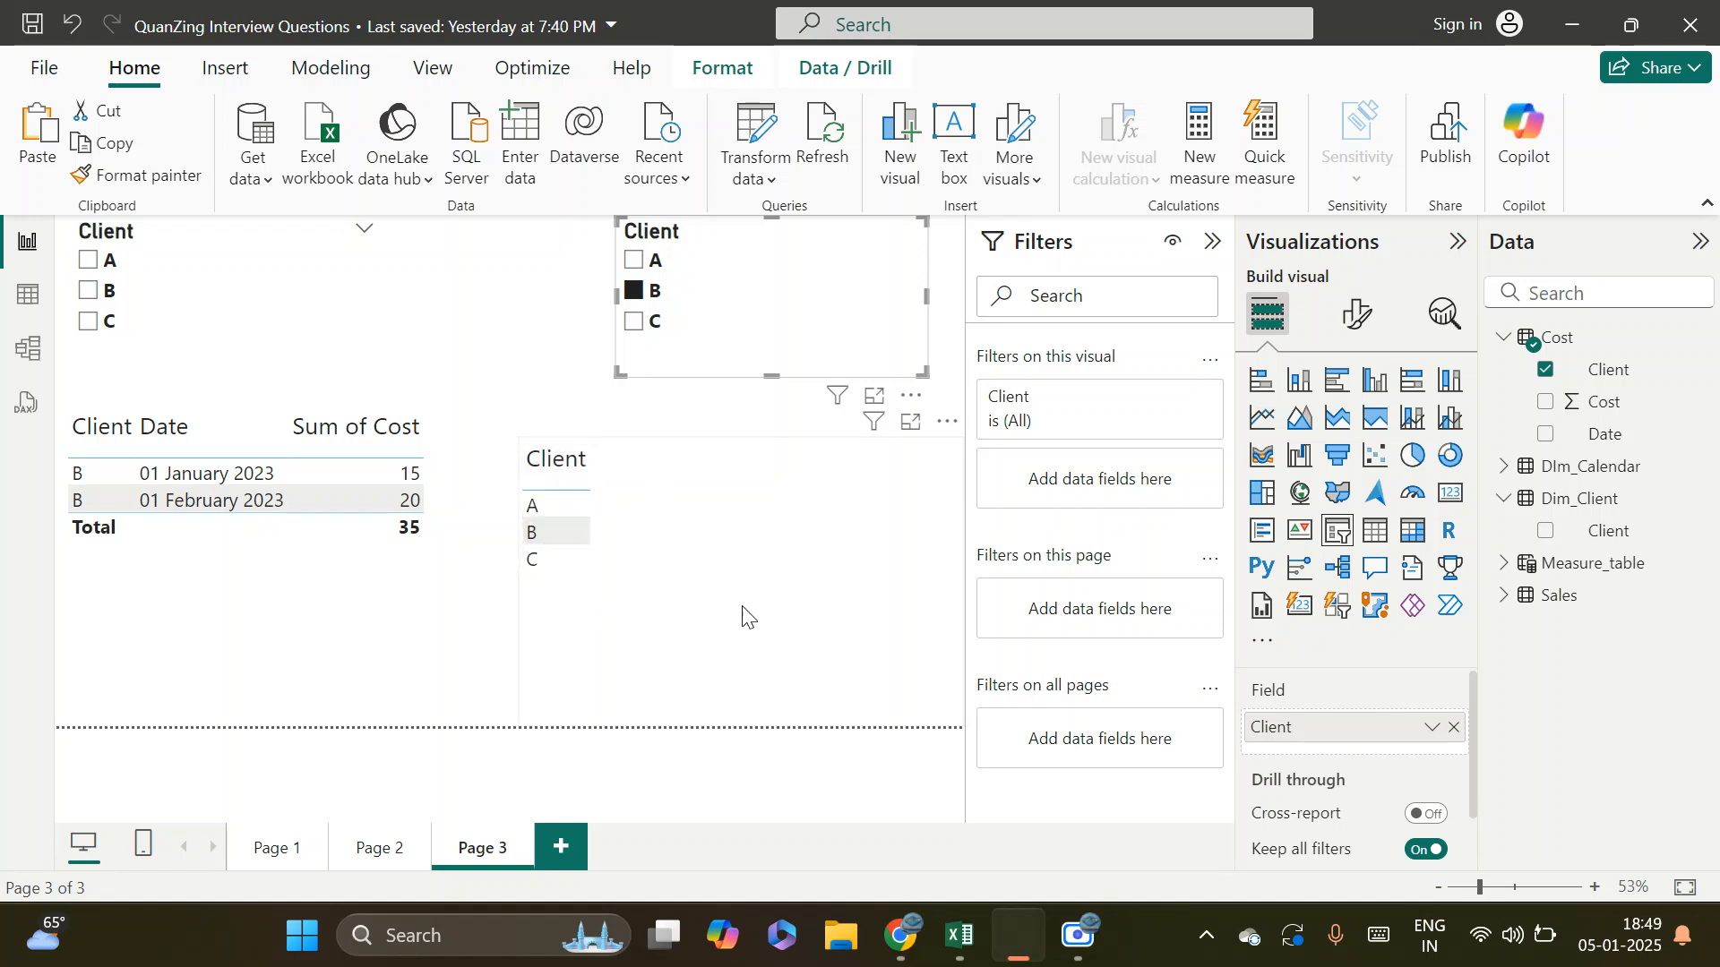
click(686, 560)
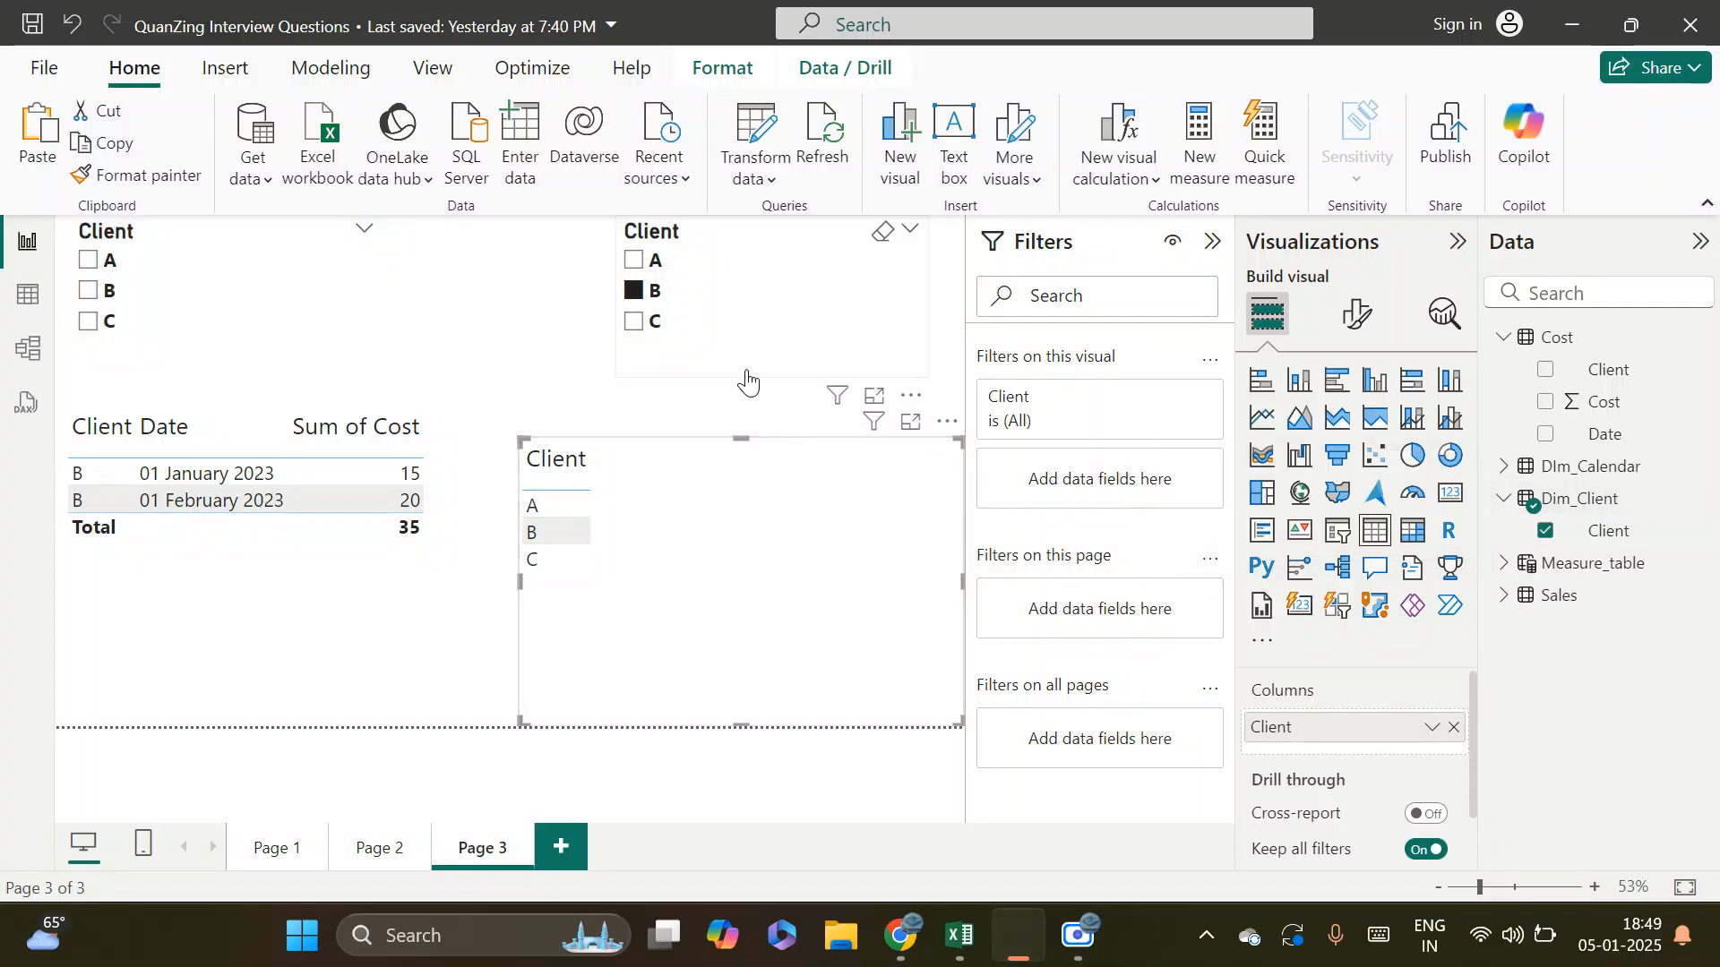
click(704, 334)
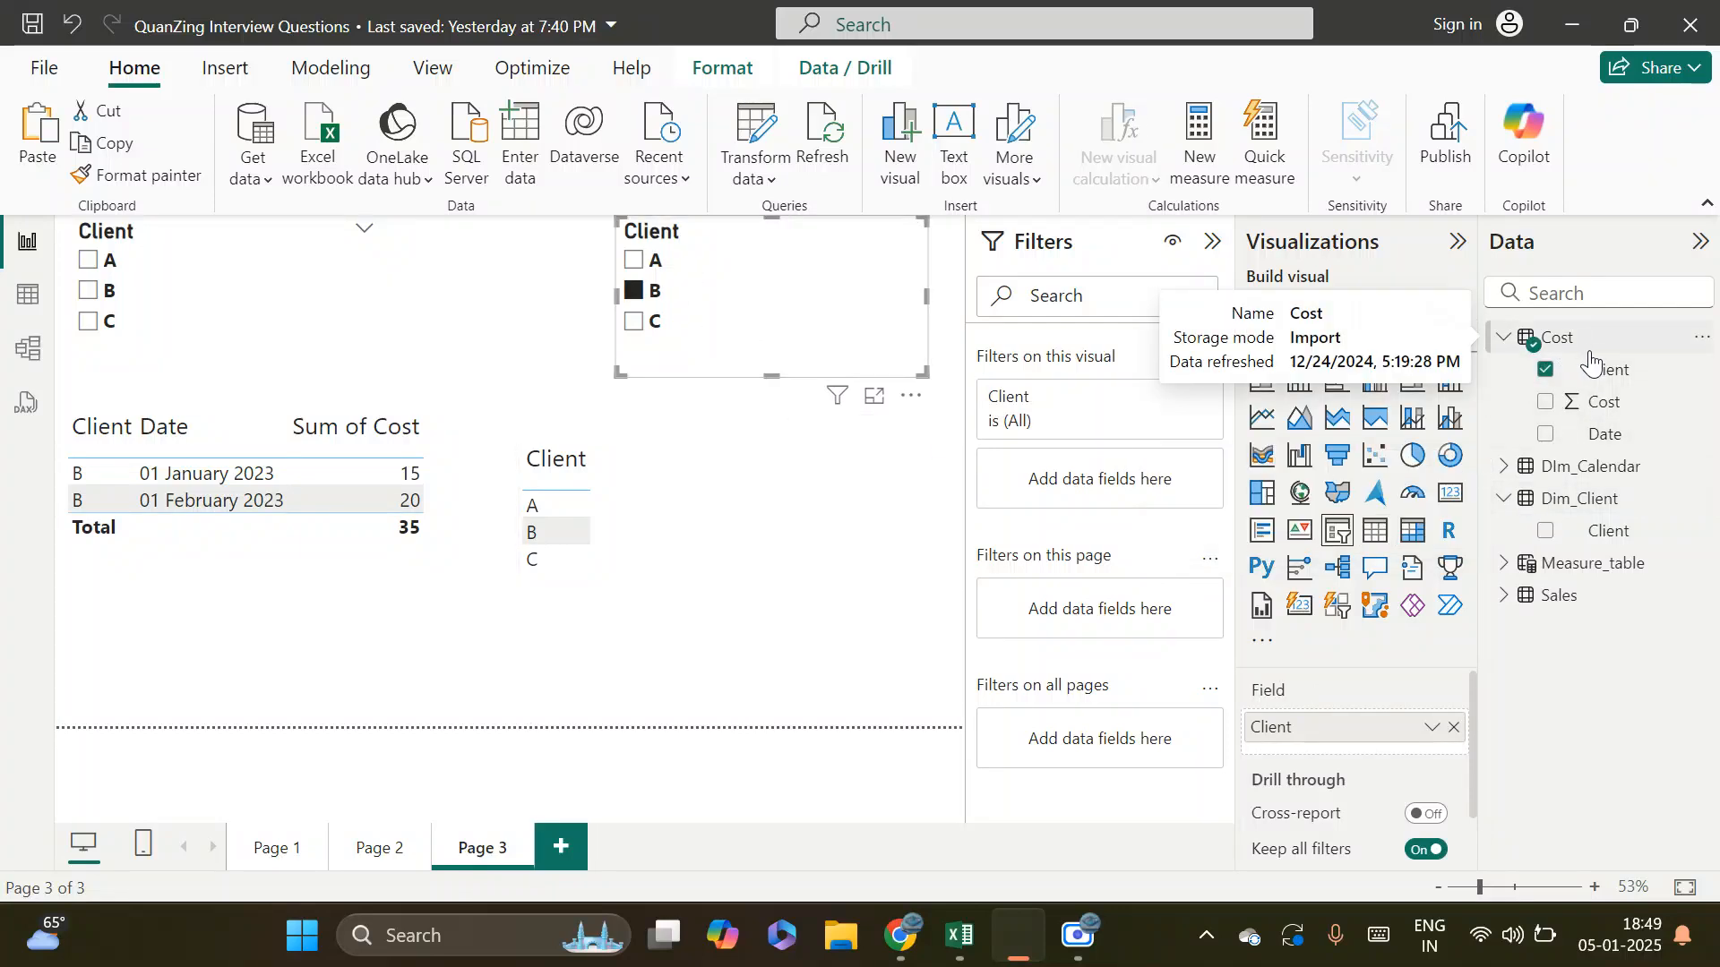
Review the relationship between Dim_Client and Cost in the model, and test the Cost-based slicer with client C and then A
click(27, 348)
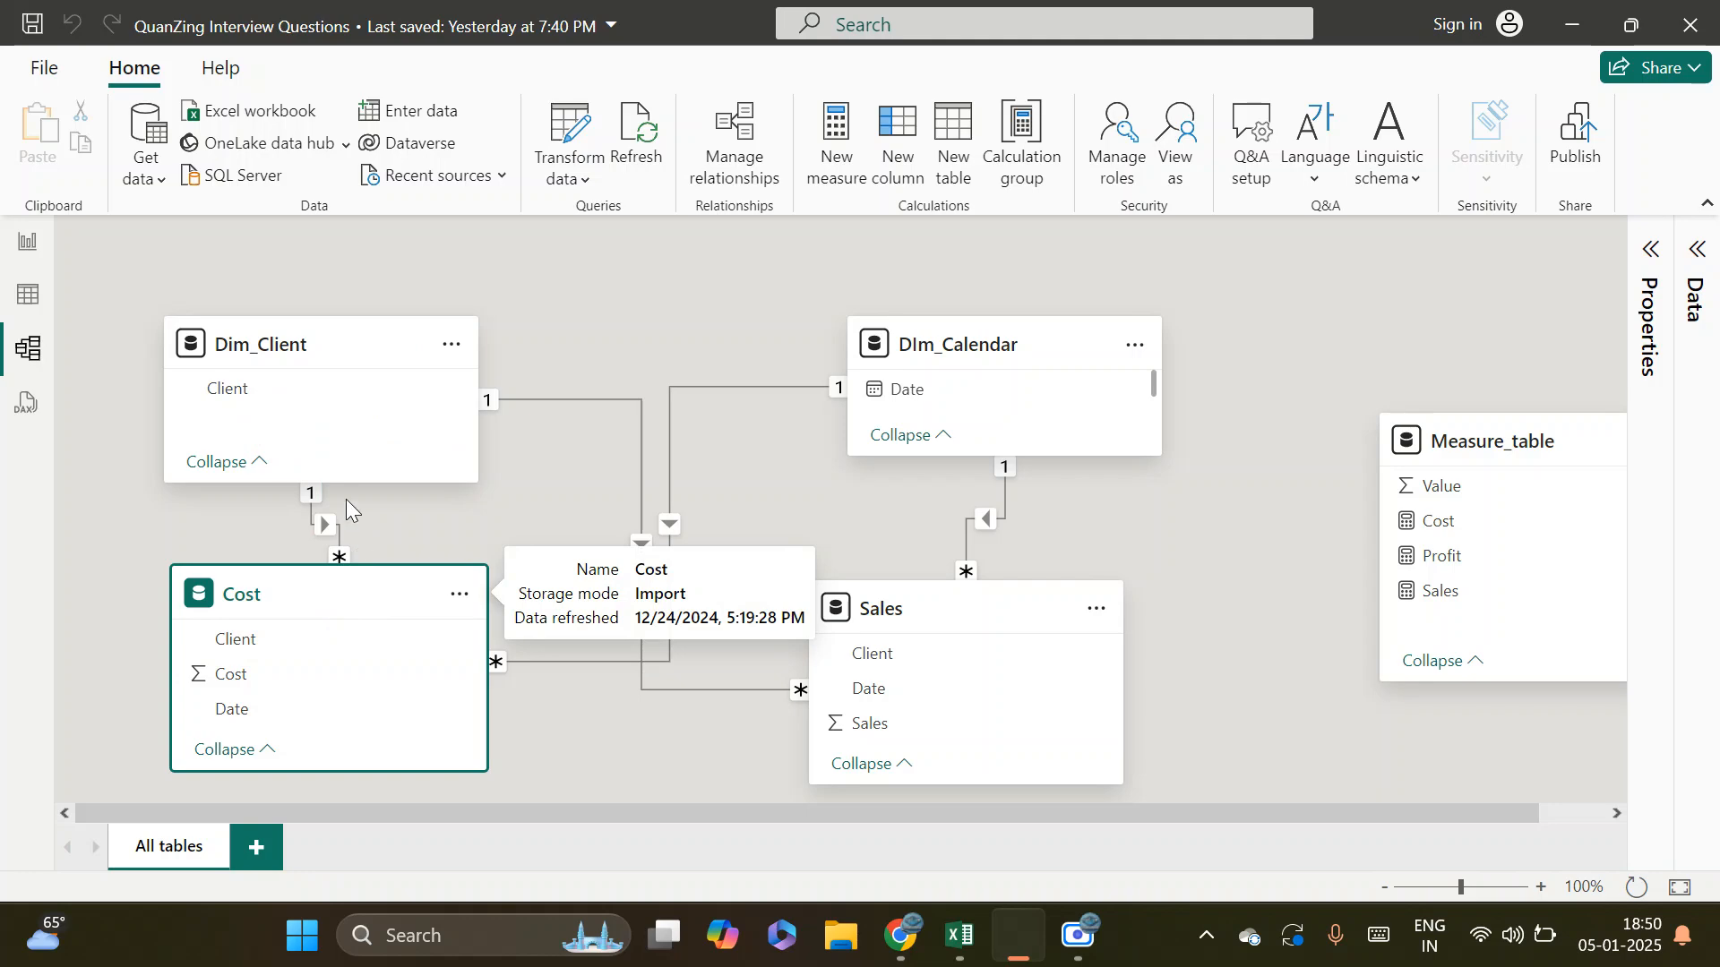
click(34, 245)
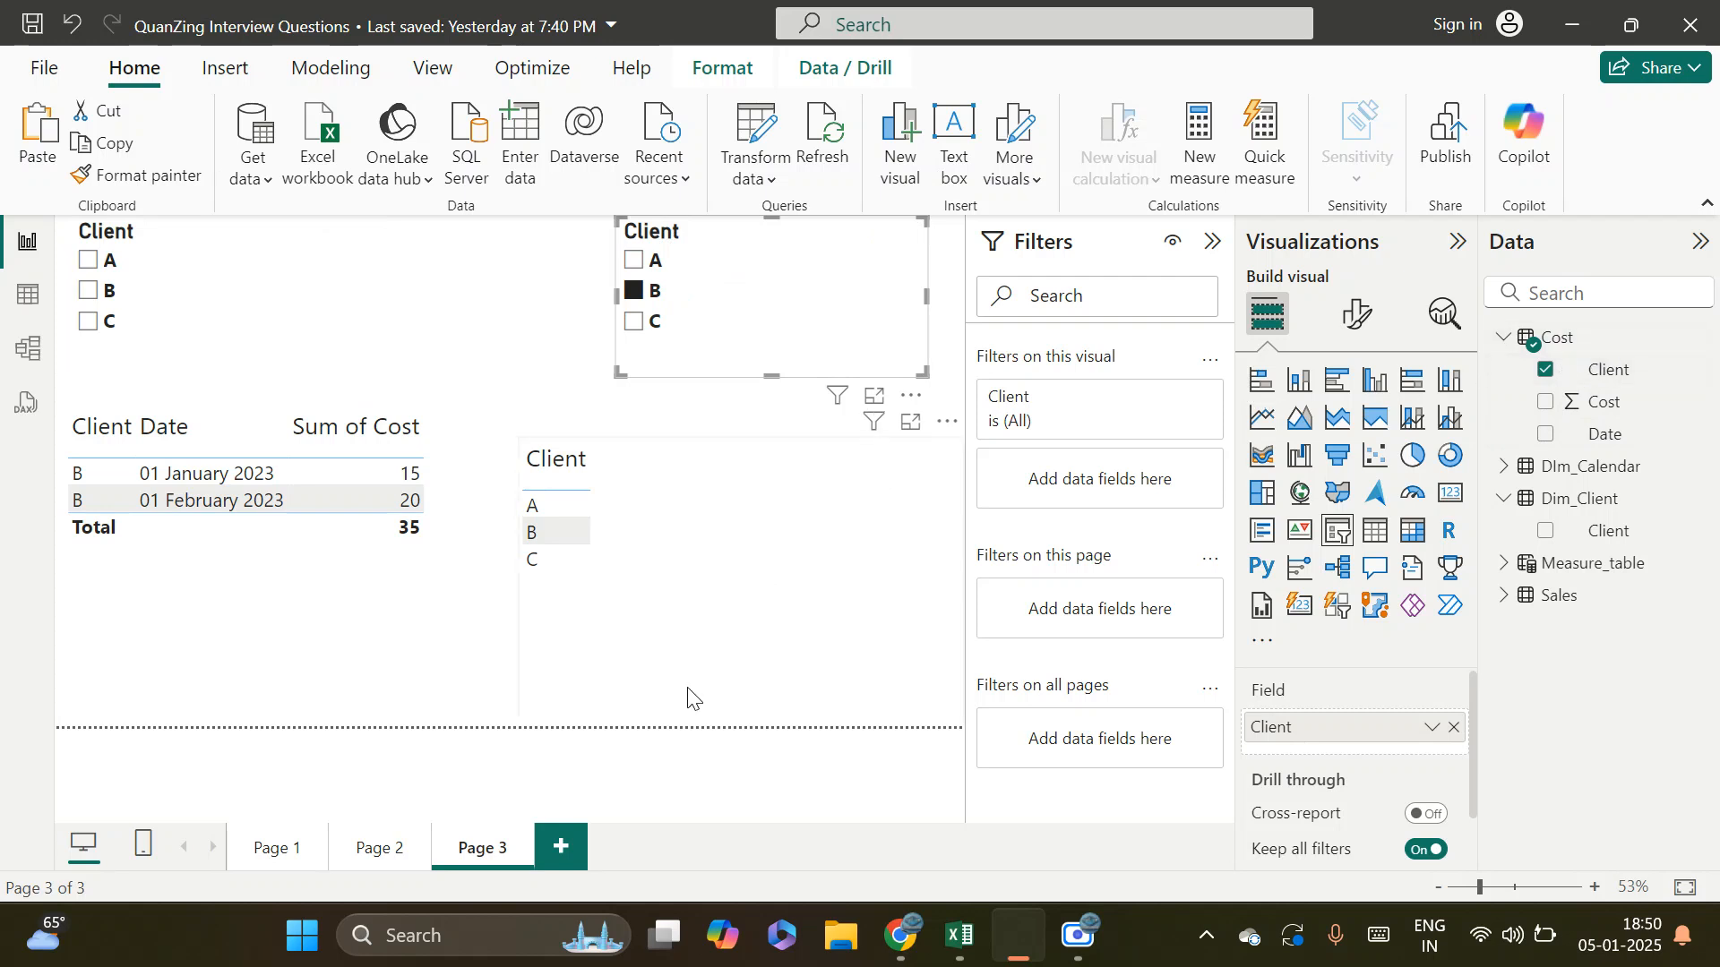
click(609, 555)
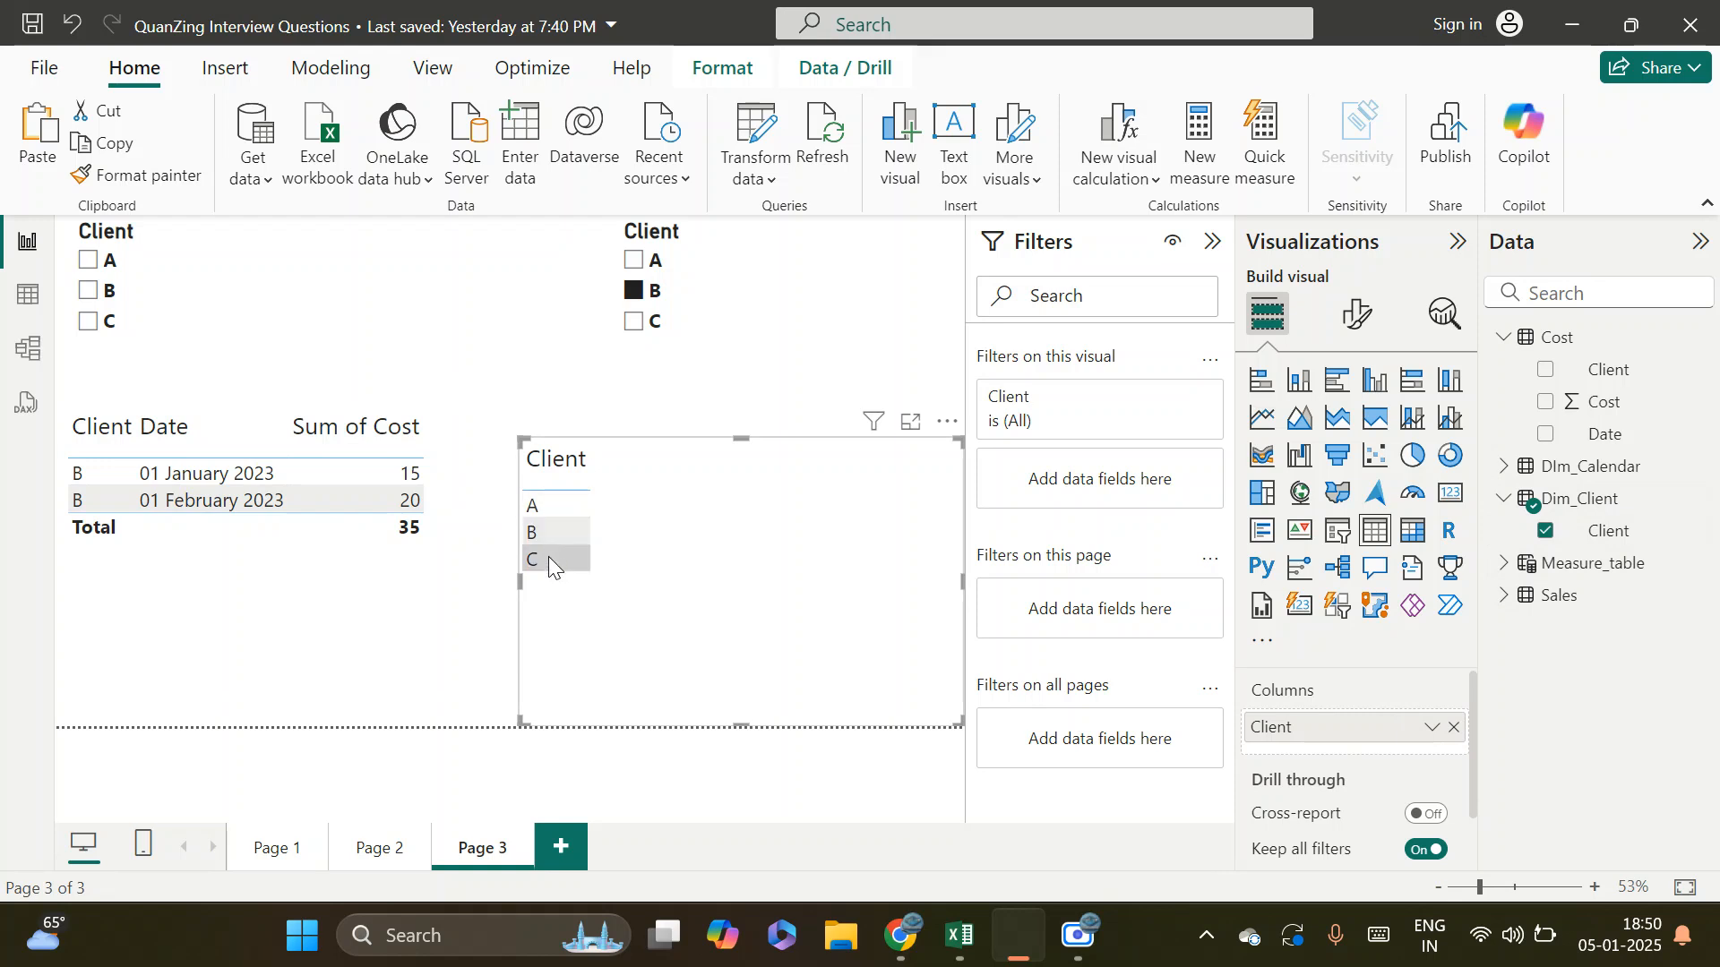
click(638, 323)
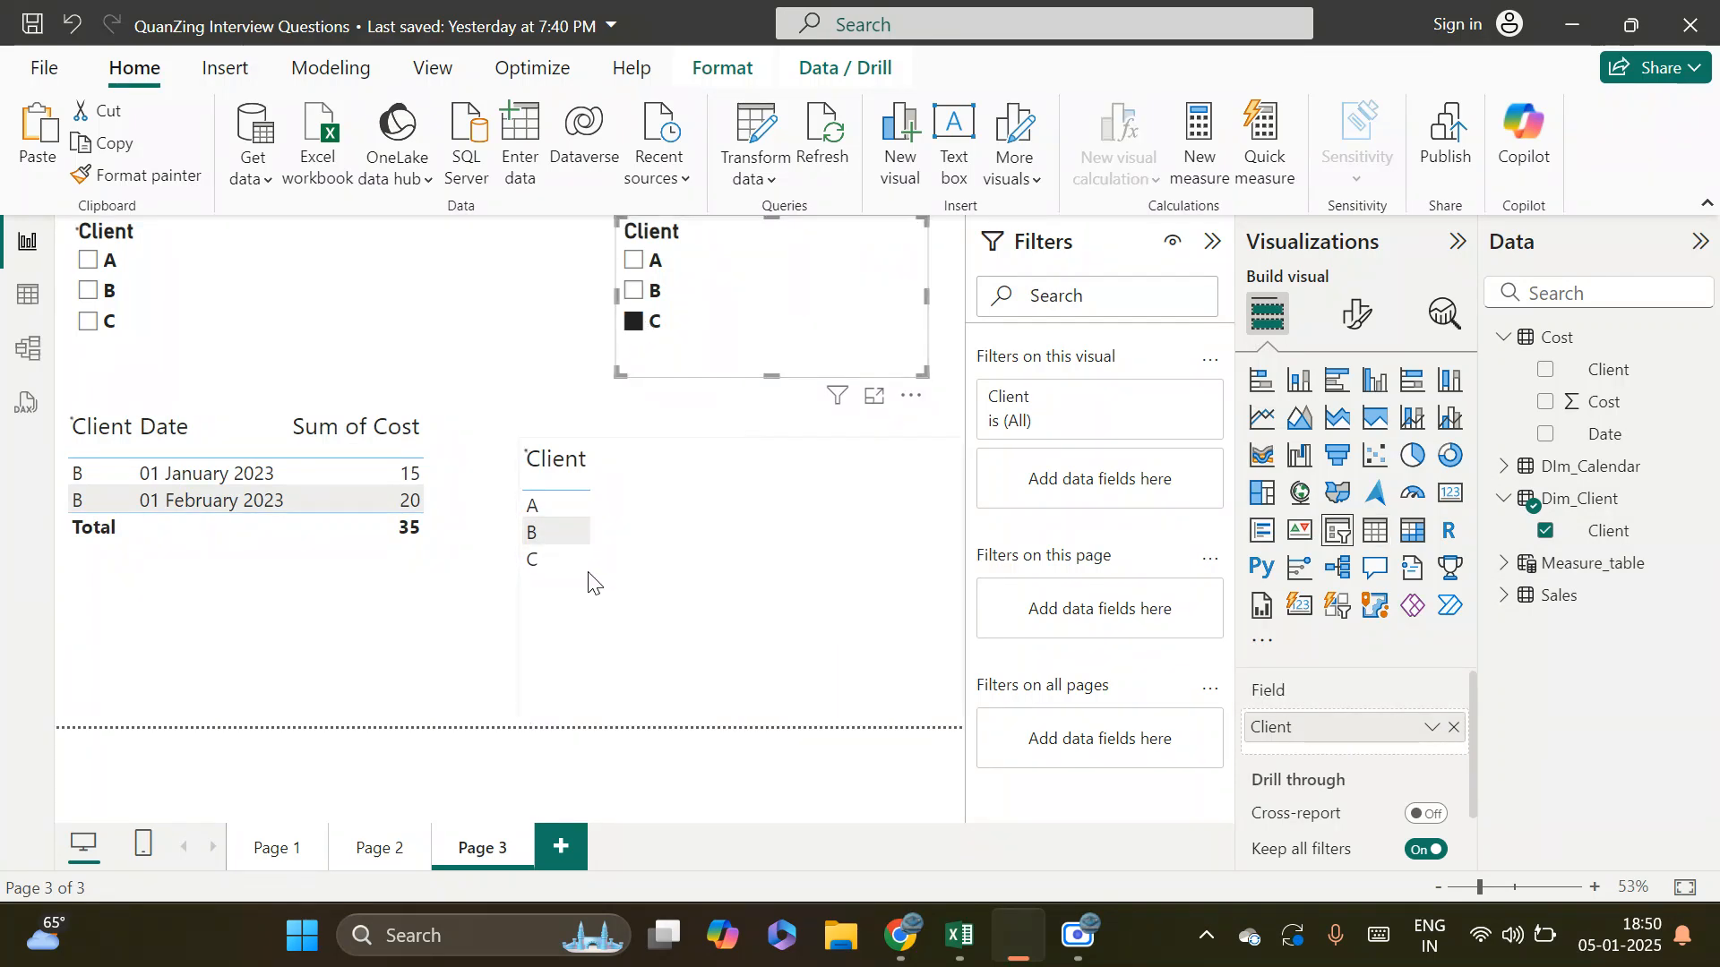
click(636, 260)
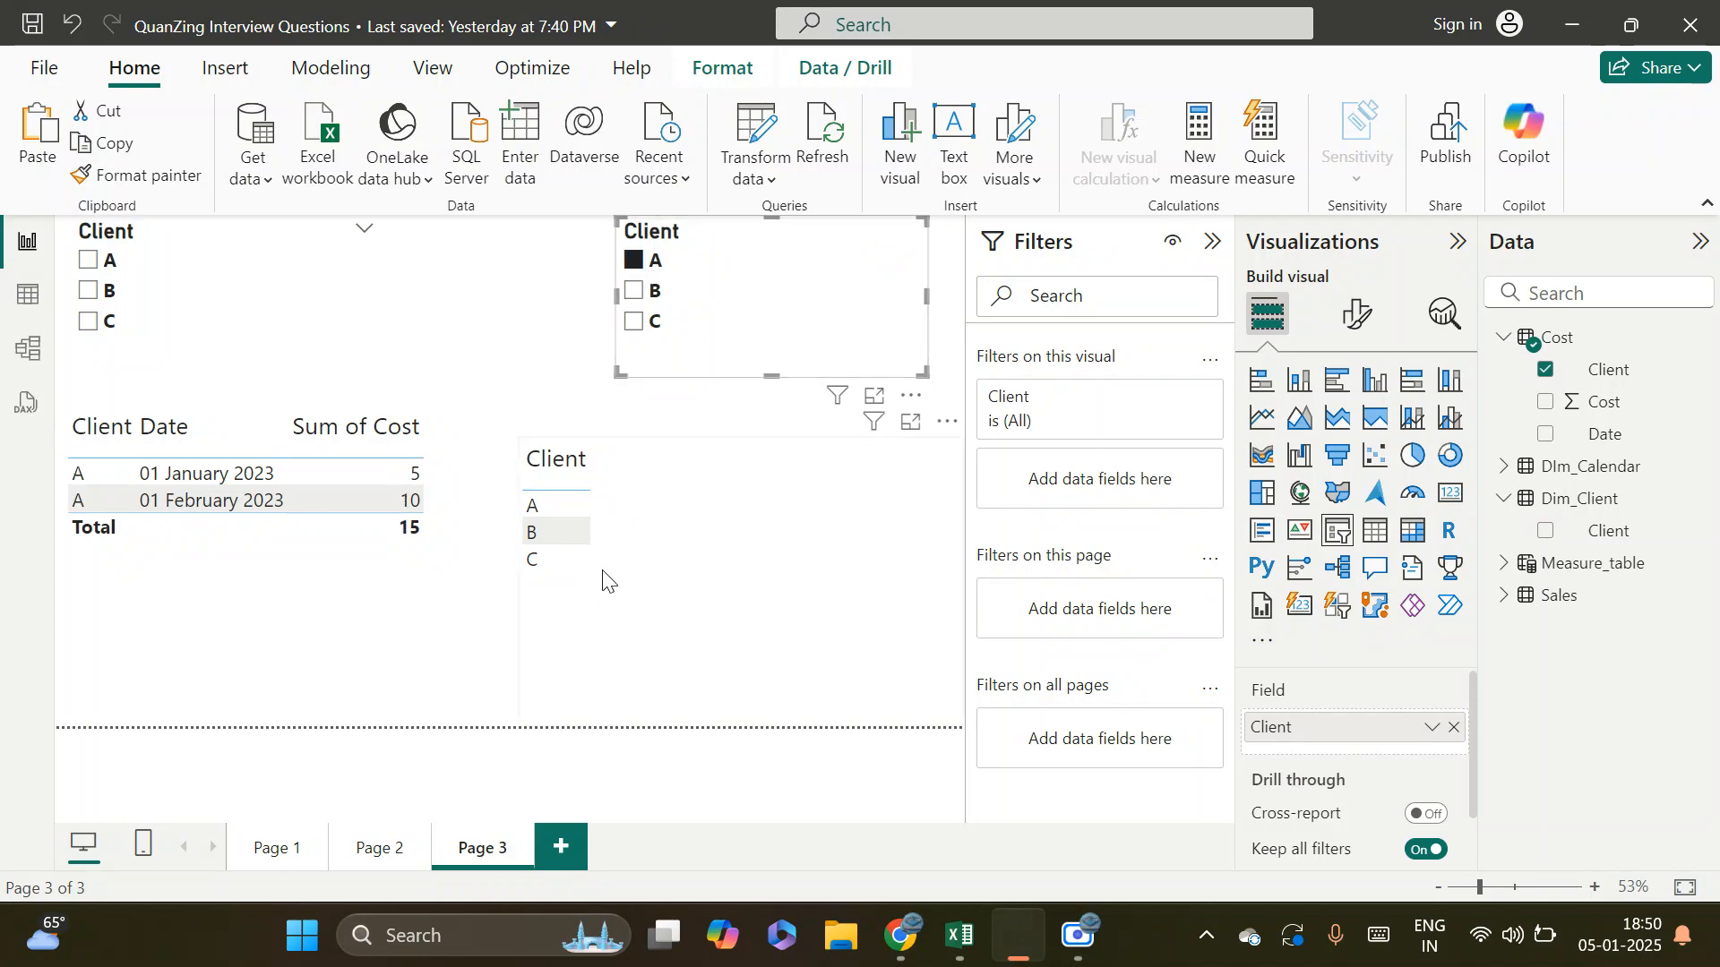
Move the Cost table slightly down in the model diagram and inspect the settings of its relationship with Dim_Client
click(27, 348)
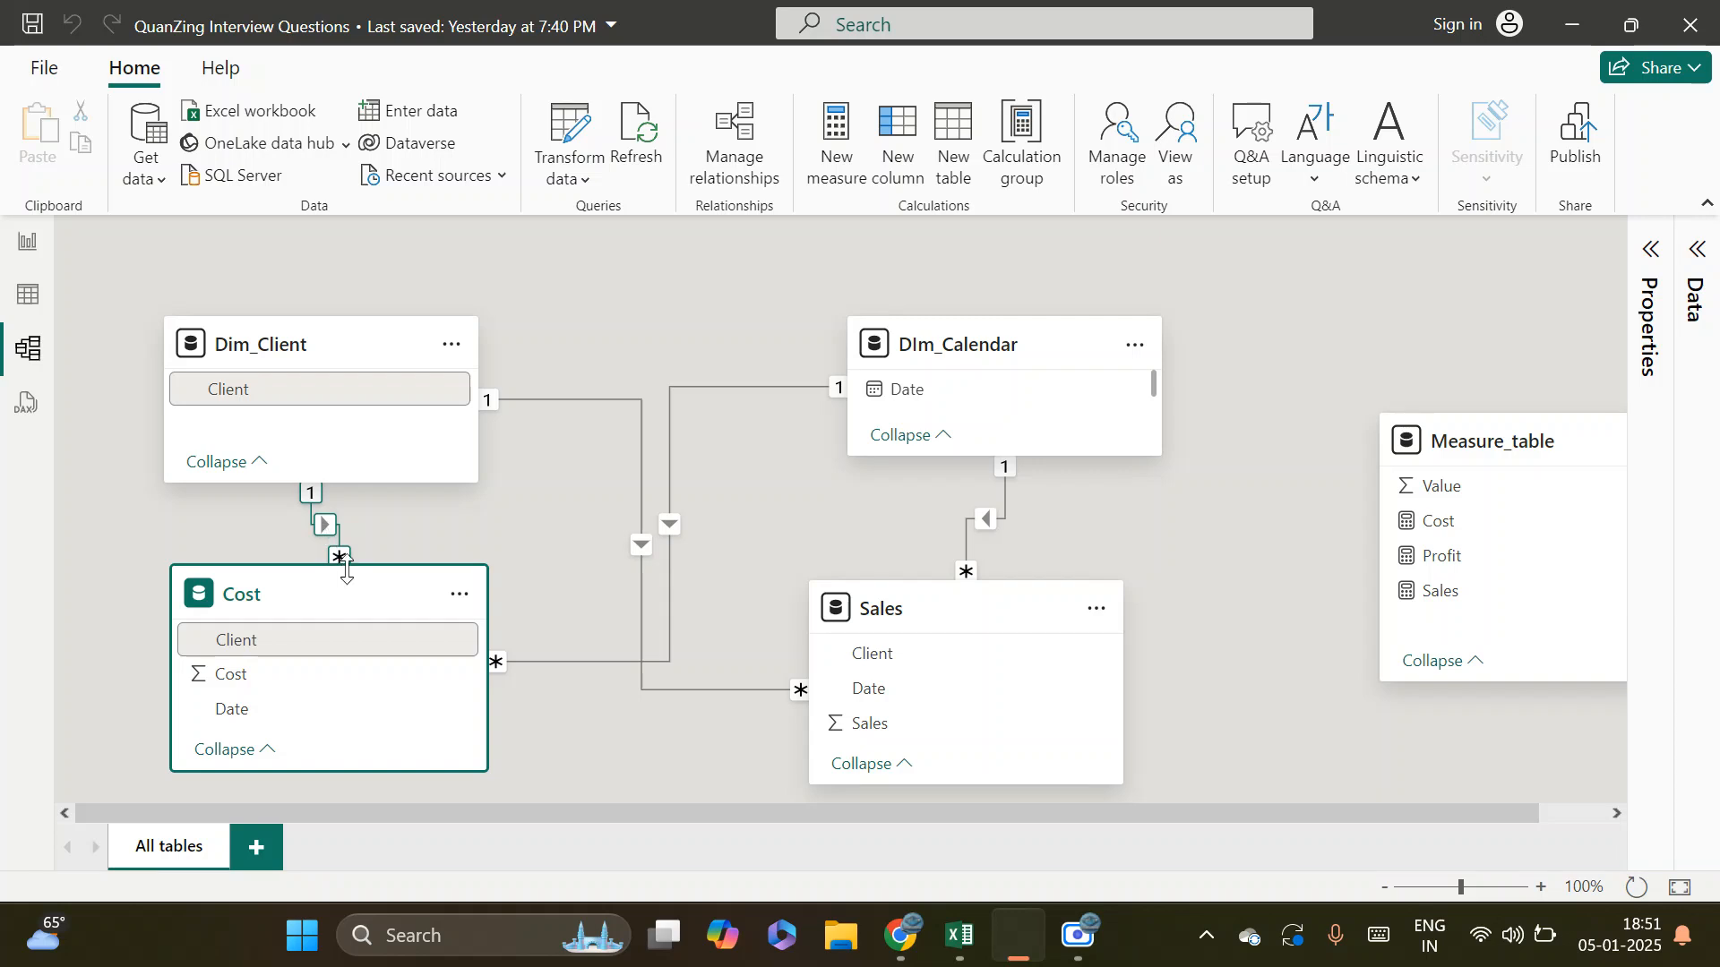
drag(365, 598, 363, 641)
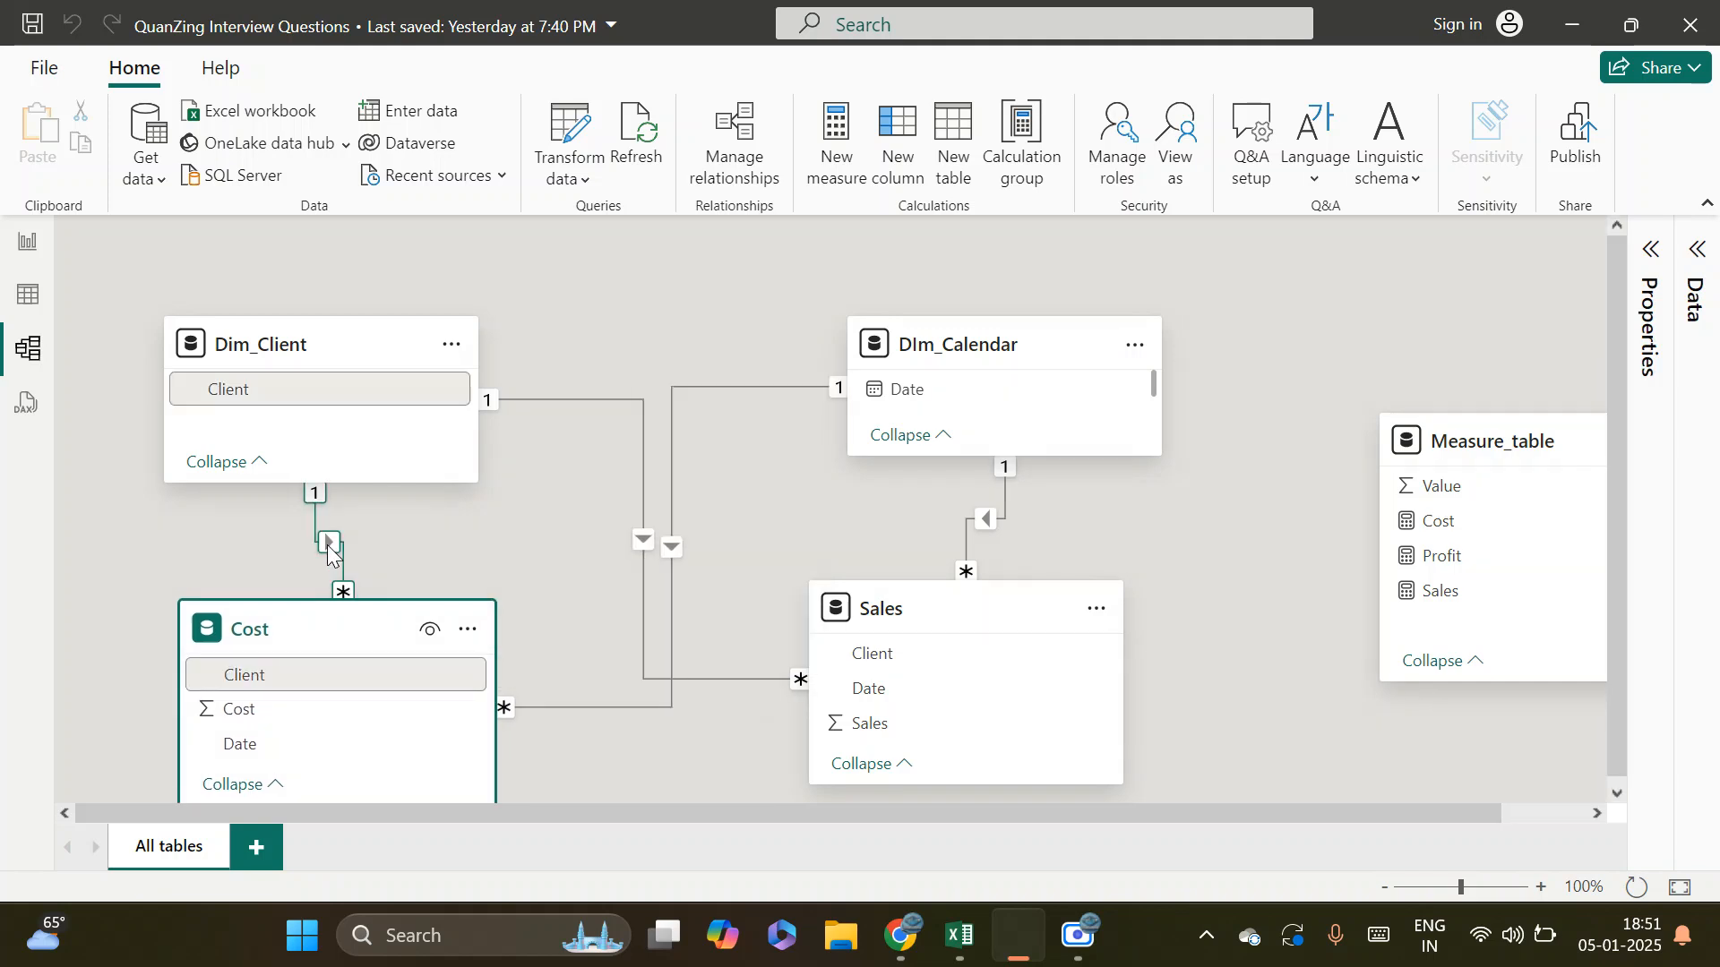
double_click(328, 548)
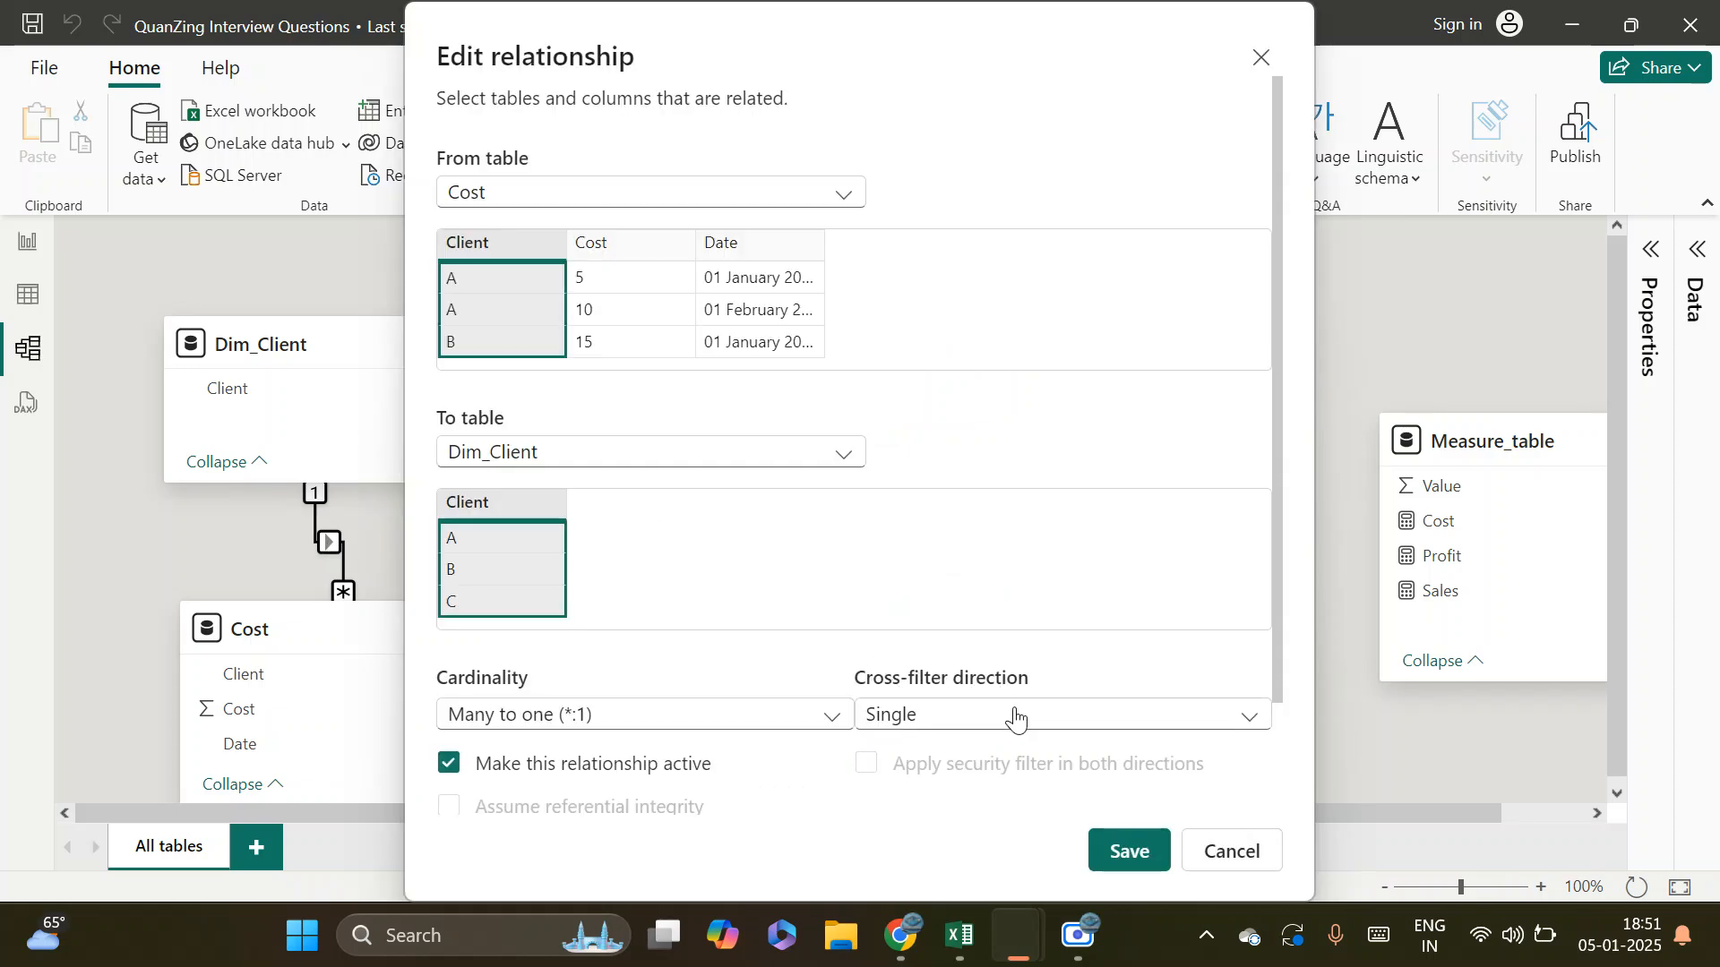
click(1225, 855)
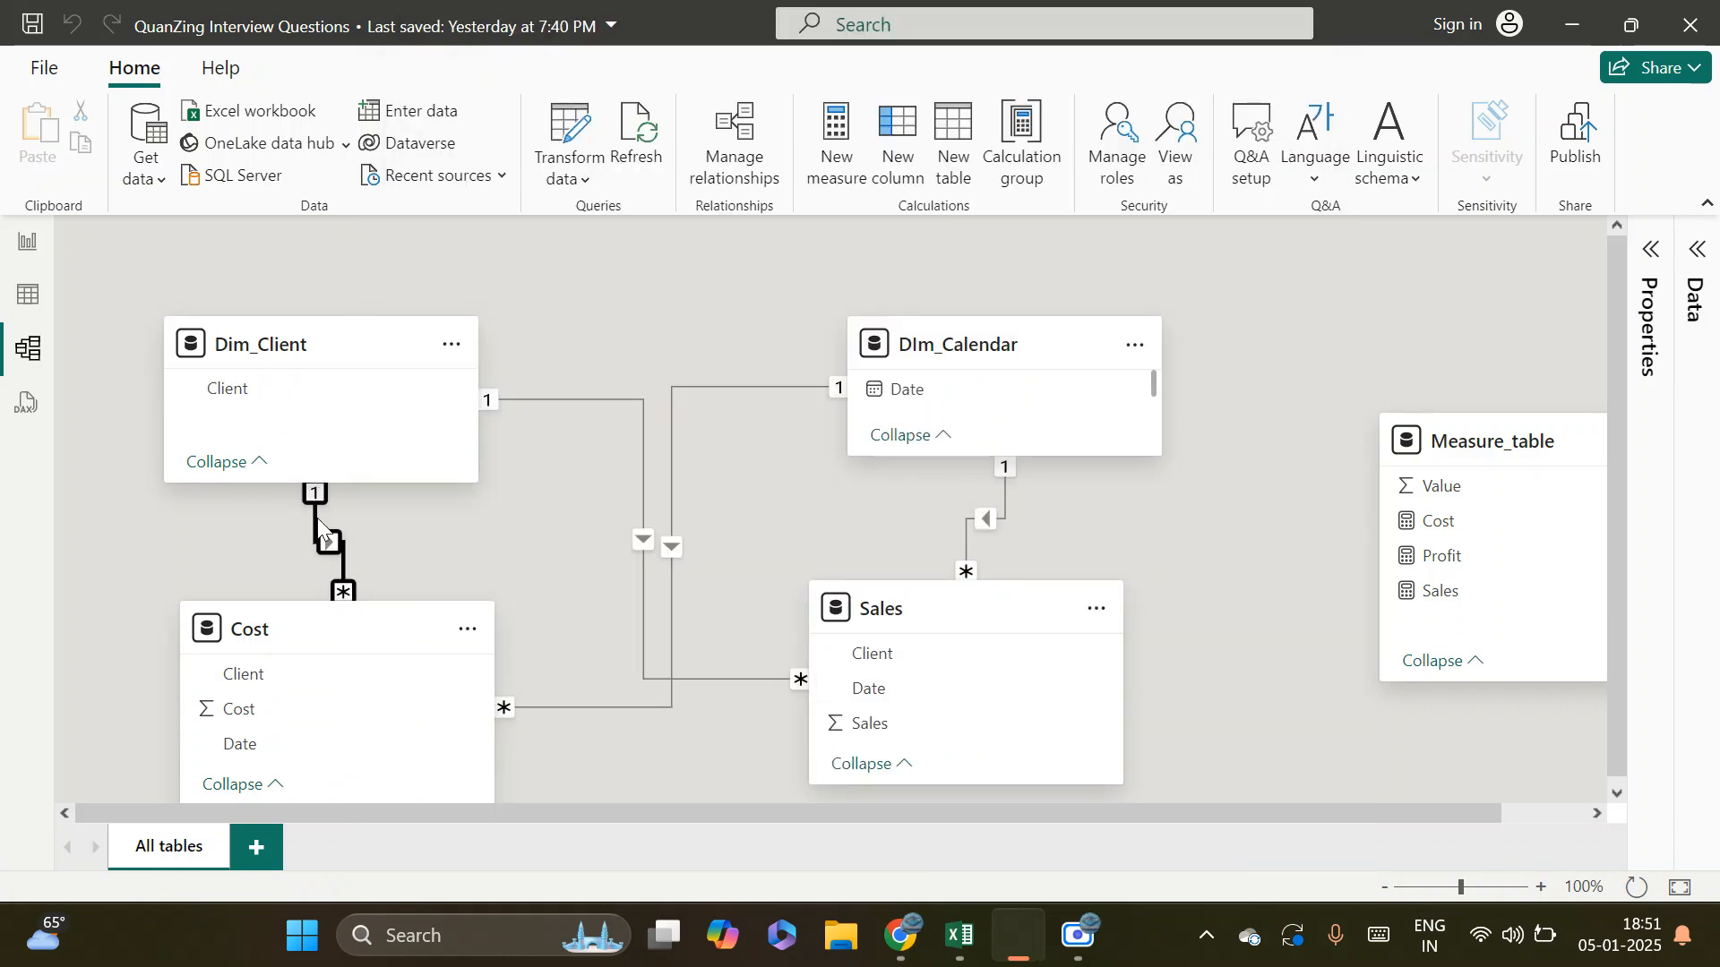
Set the cross-filter direction of the relationship between Cost and Dim_Client to Both and save it
double_click(337, 544)
click(995, 715)
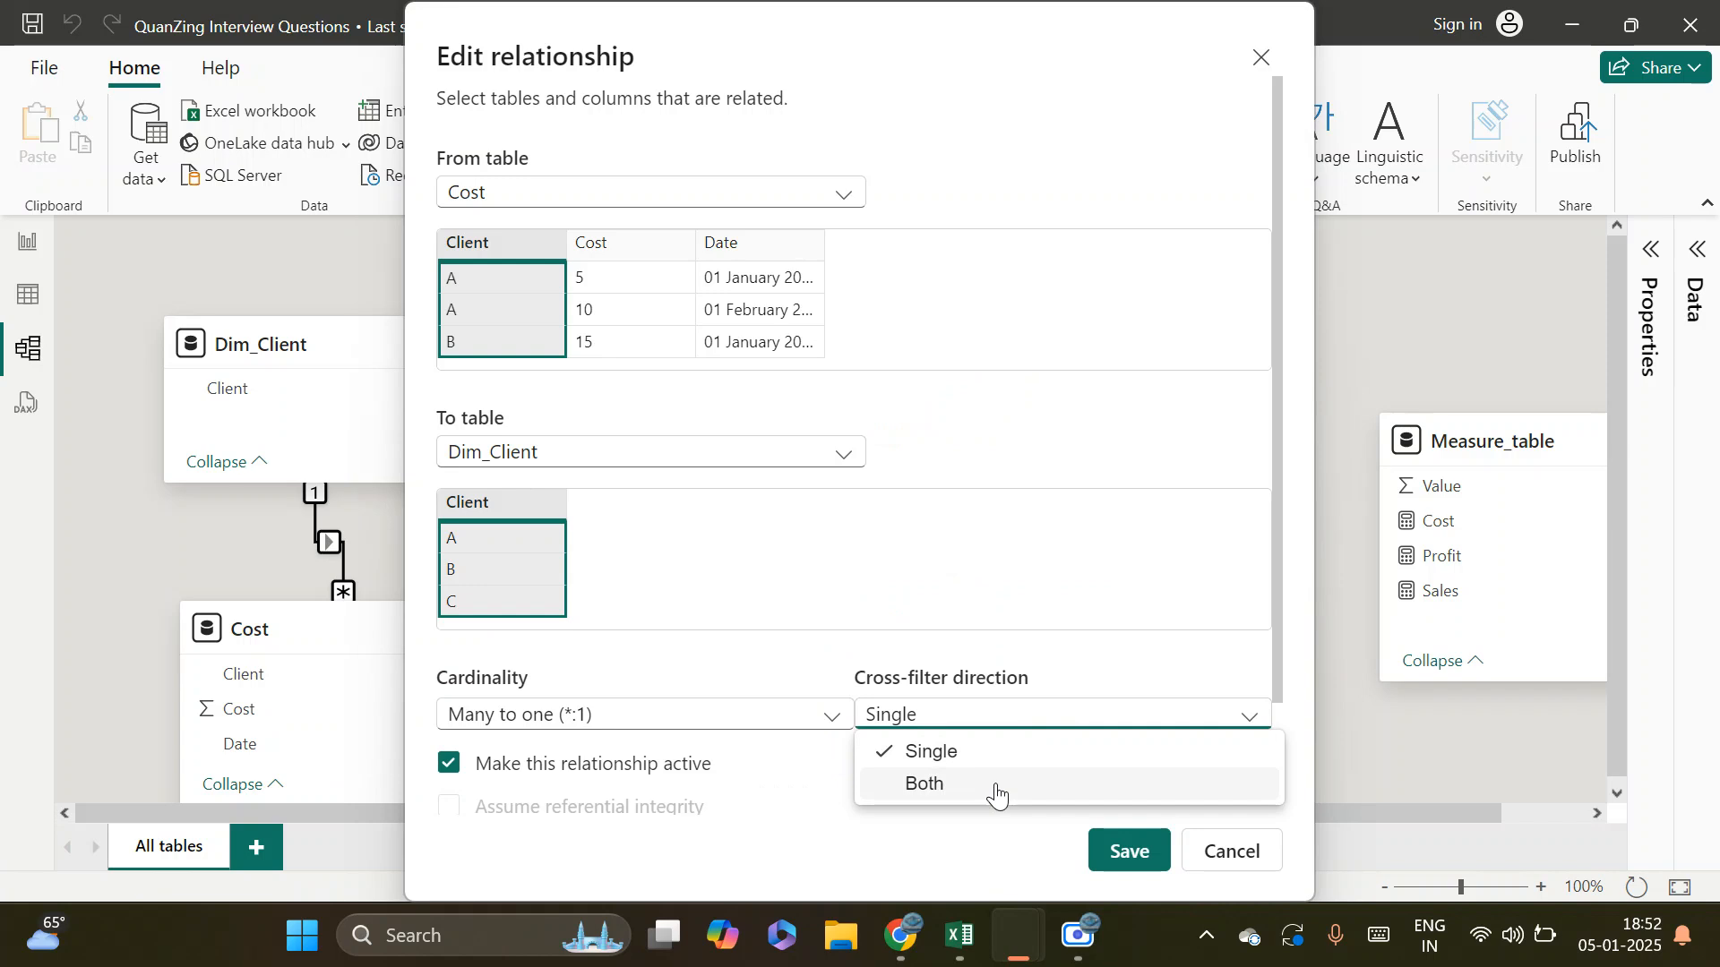
click(997, 788)
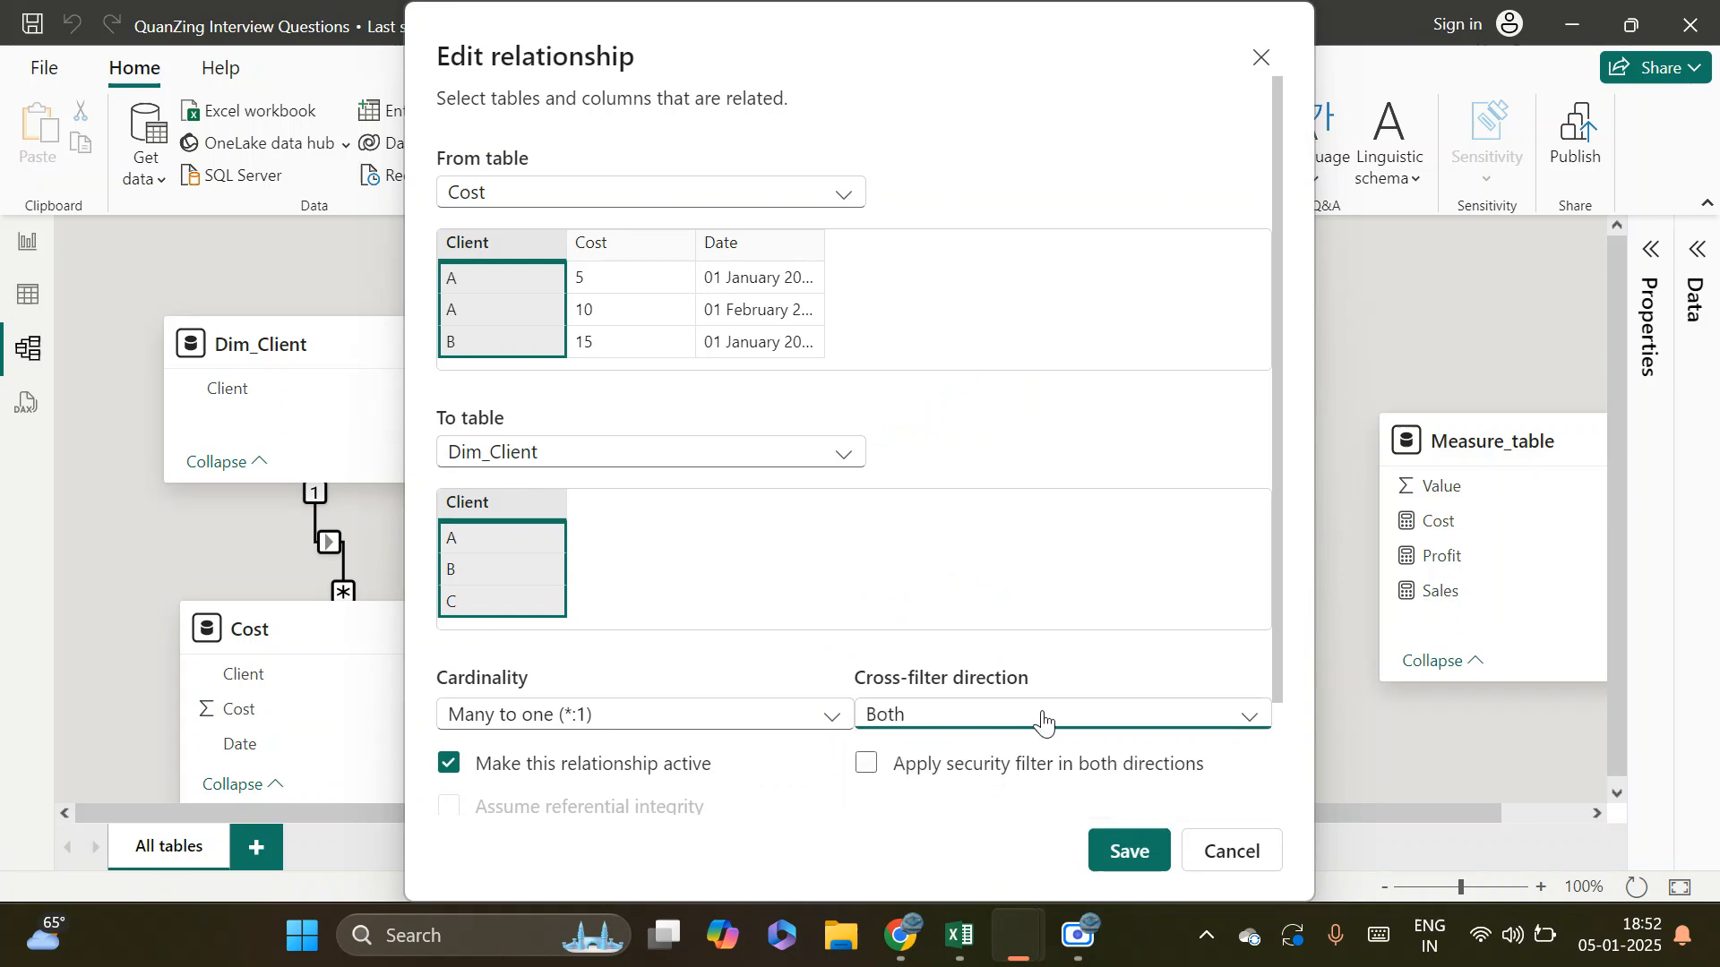
click(1128, 849)
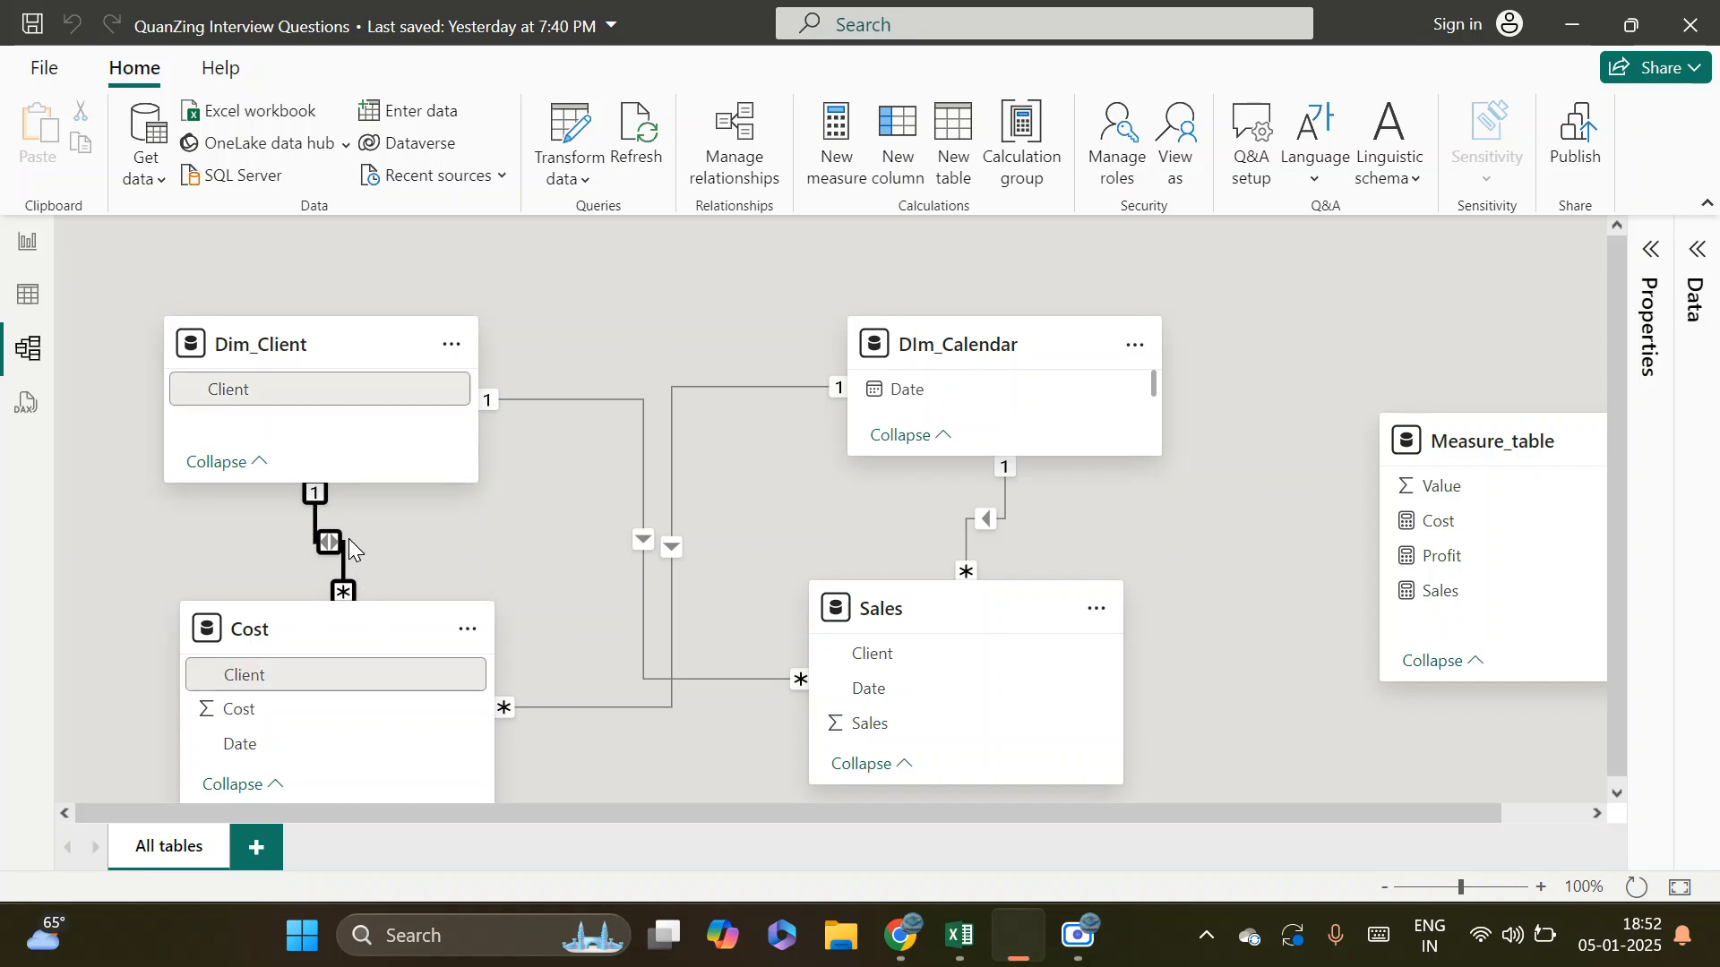
Test the Cost-based slicer on the report page with clients A, B and C in turn
click(28, 245)
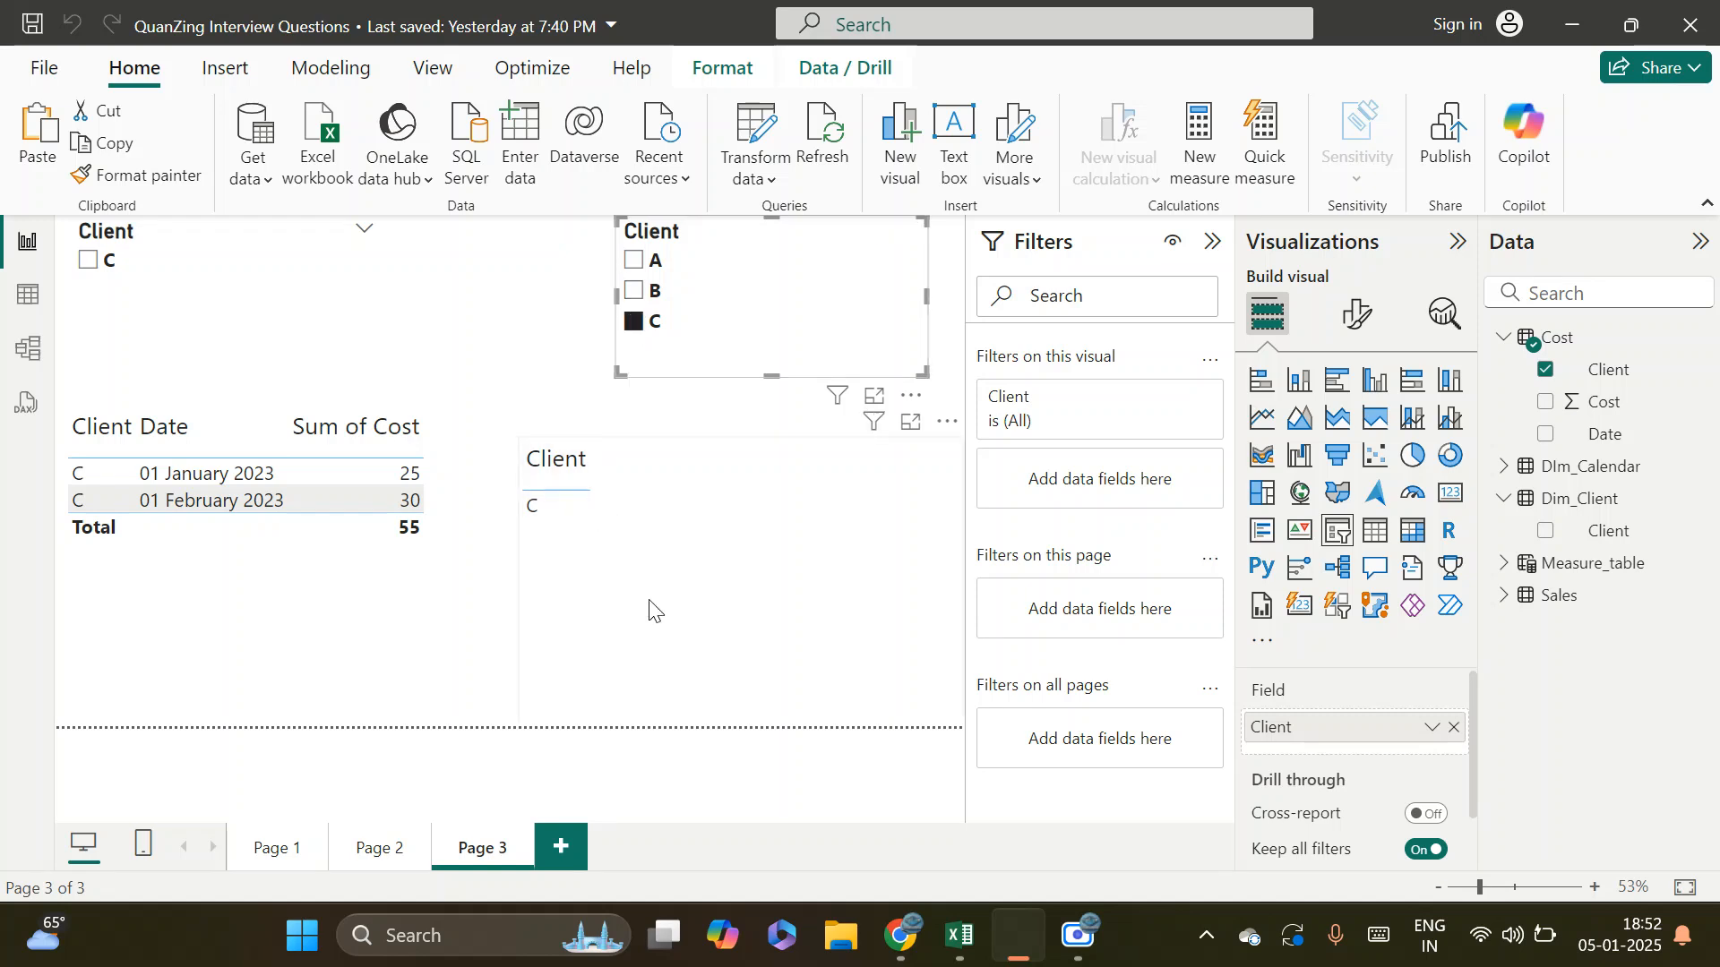
click(636, 261)
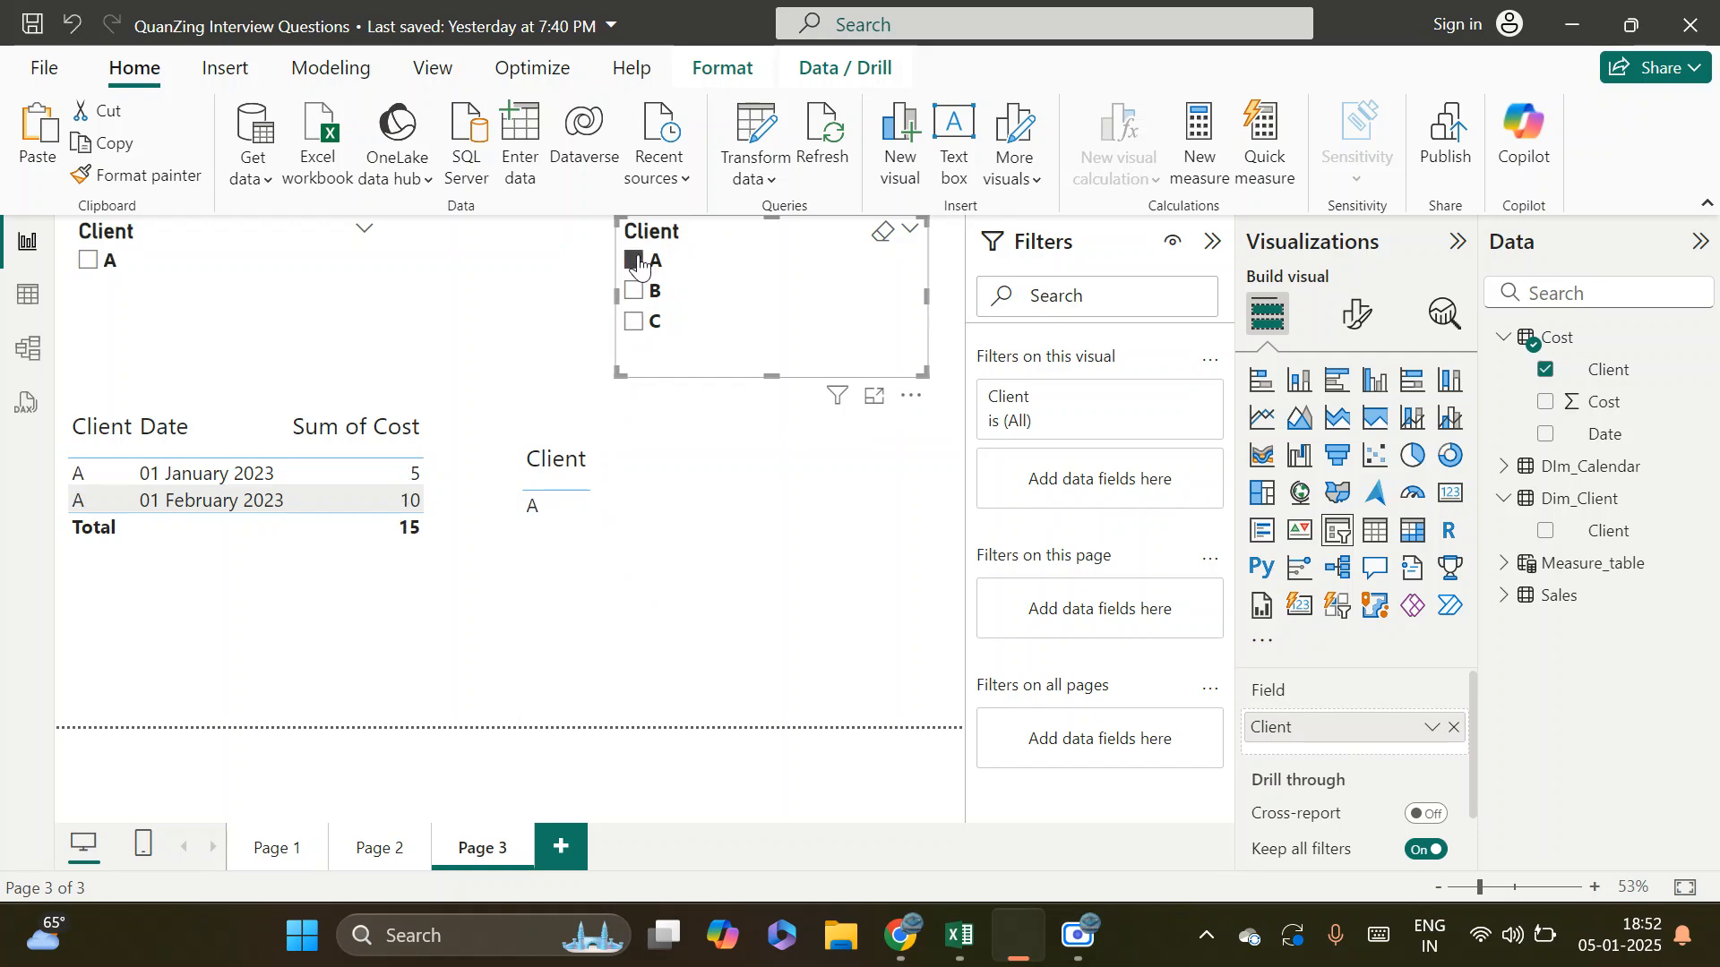
click(634, 292)
click(634, 321)
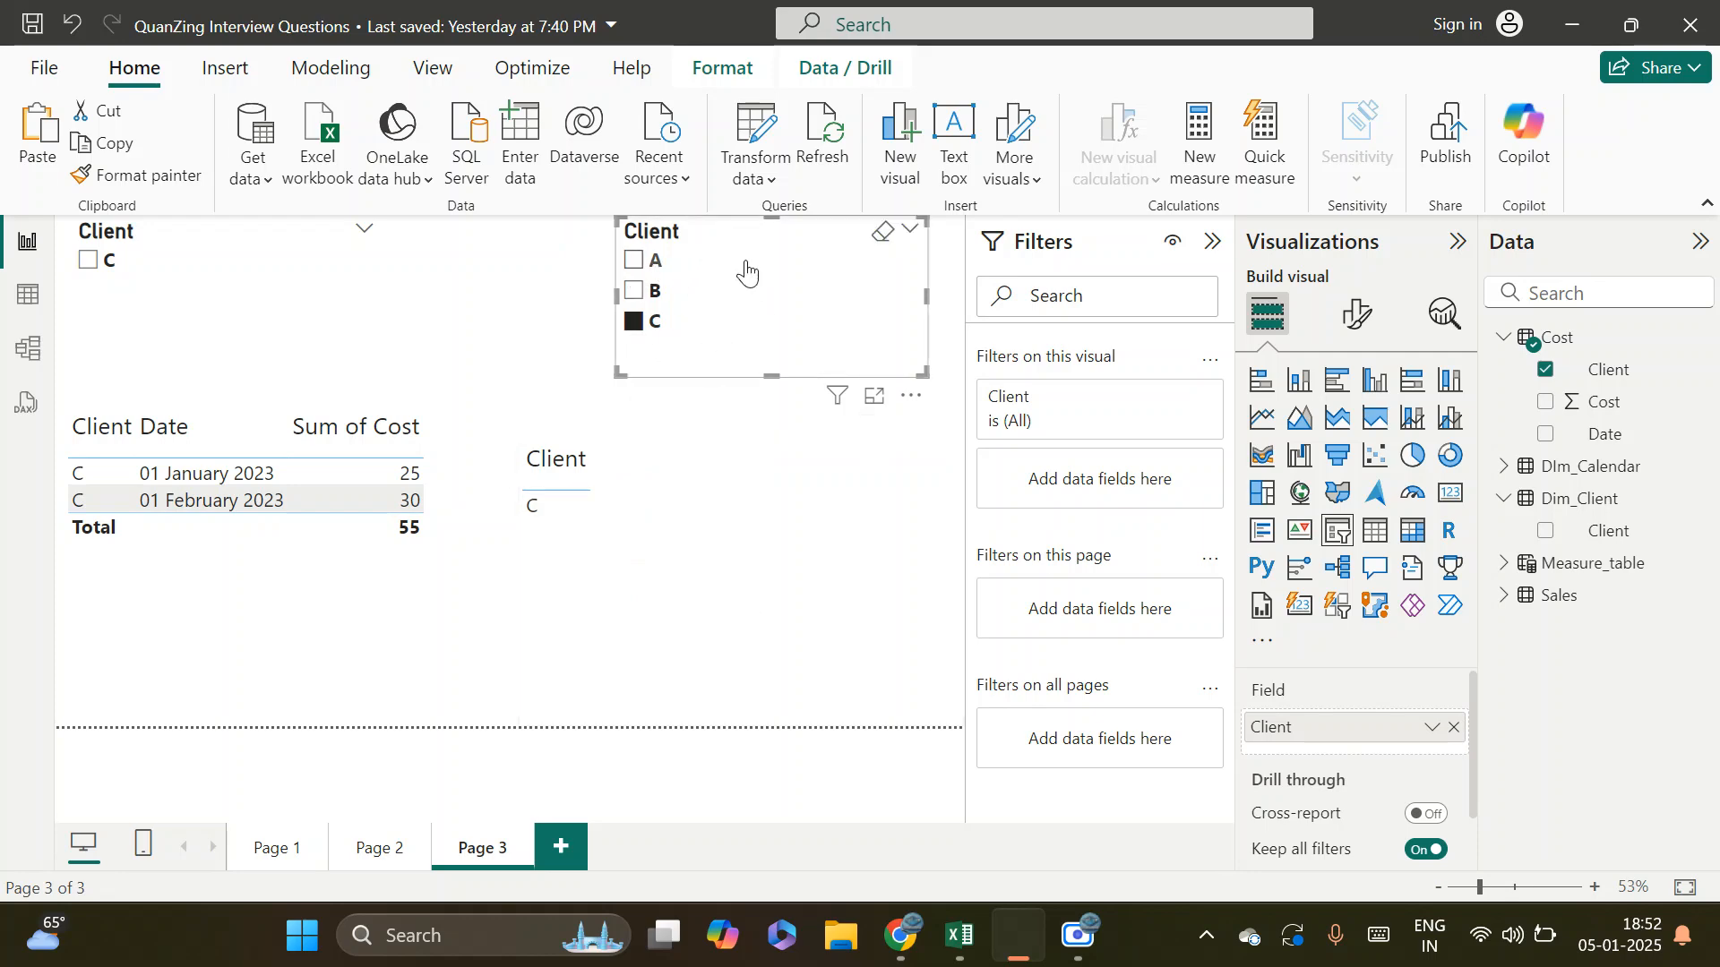
Set the cross-filter direction of the Cost and Dim_Client relationship to Single and save it
click(27, 350)
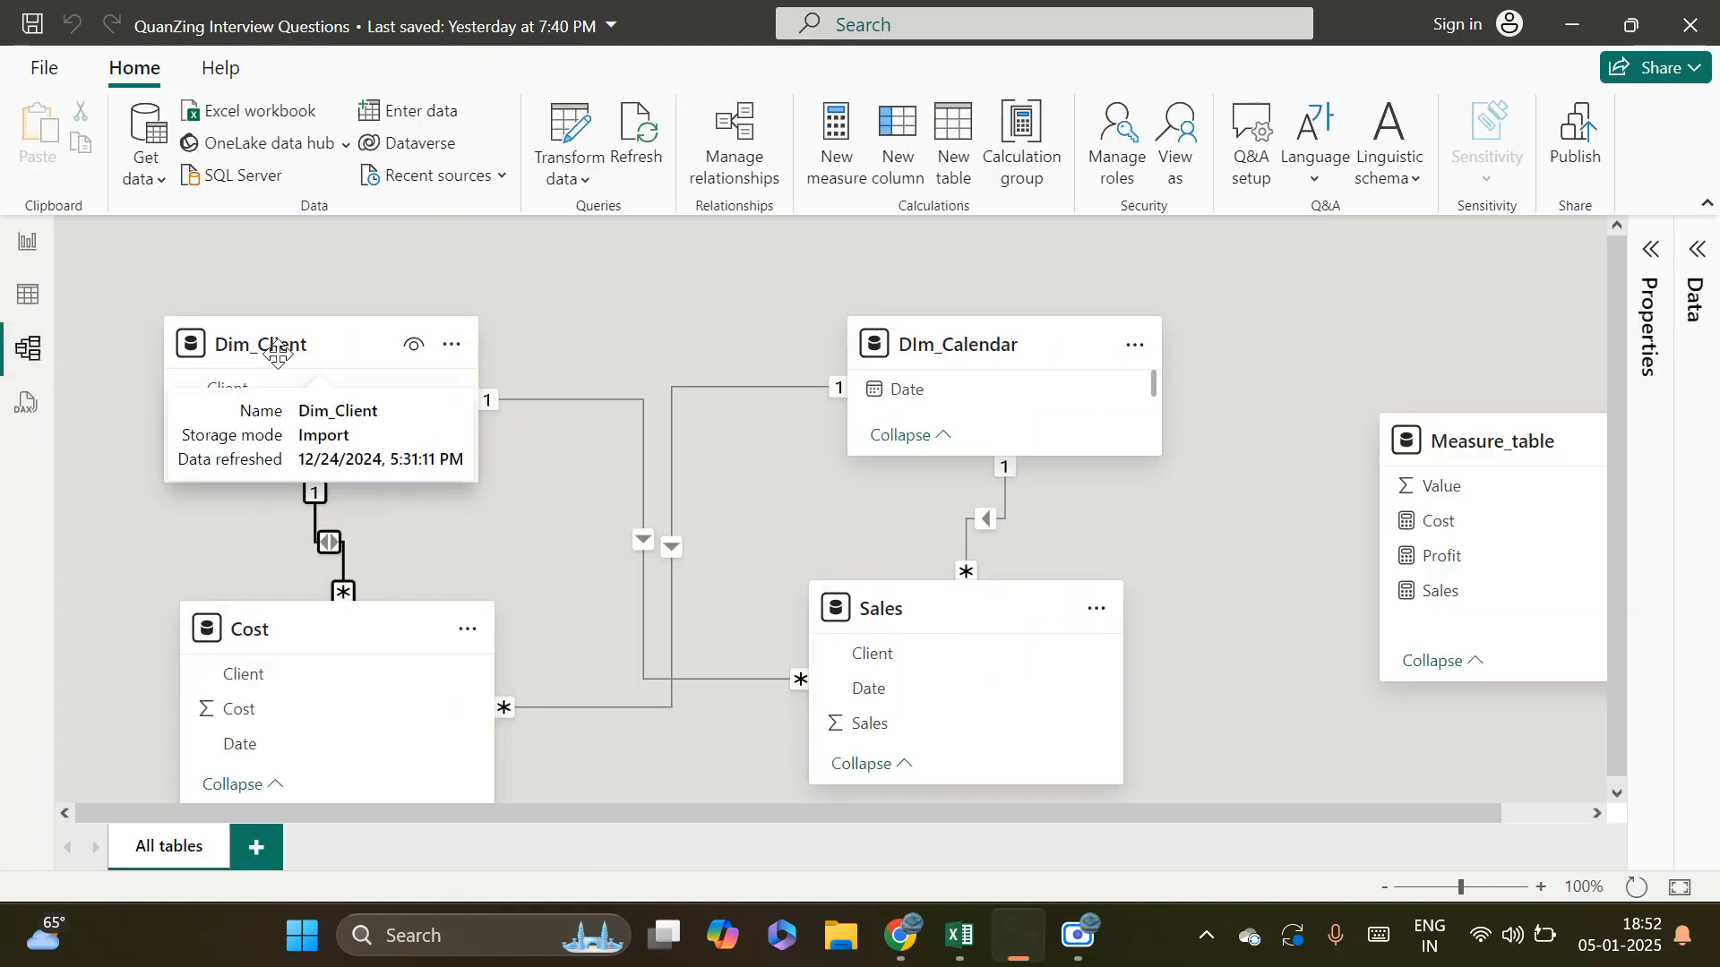
double_click(335, 539)
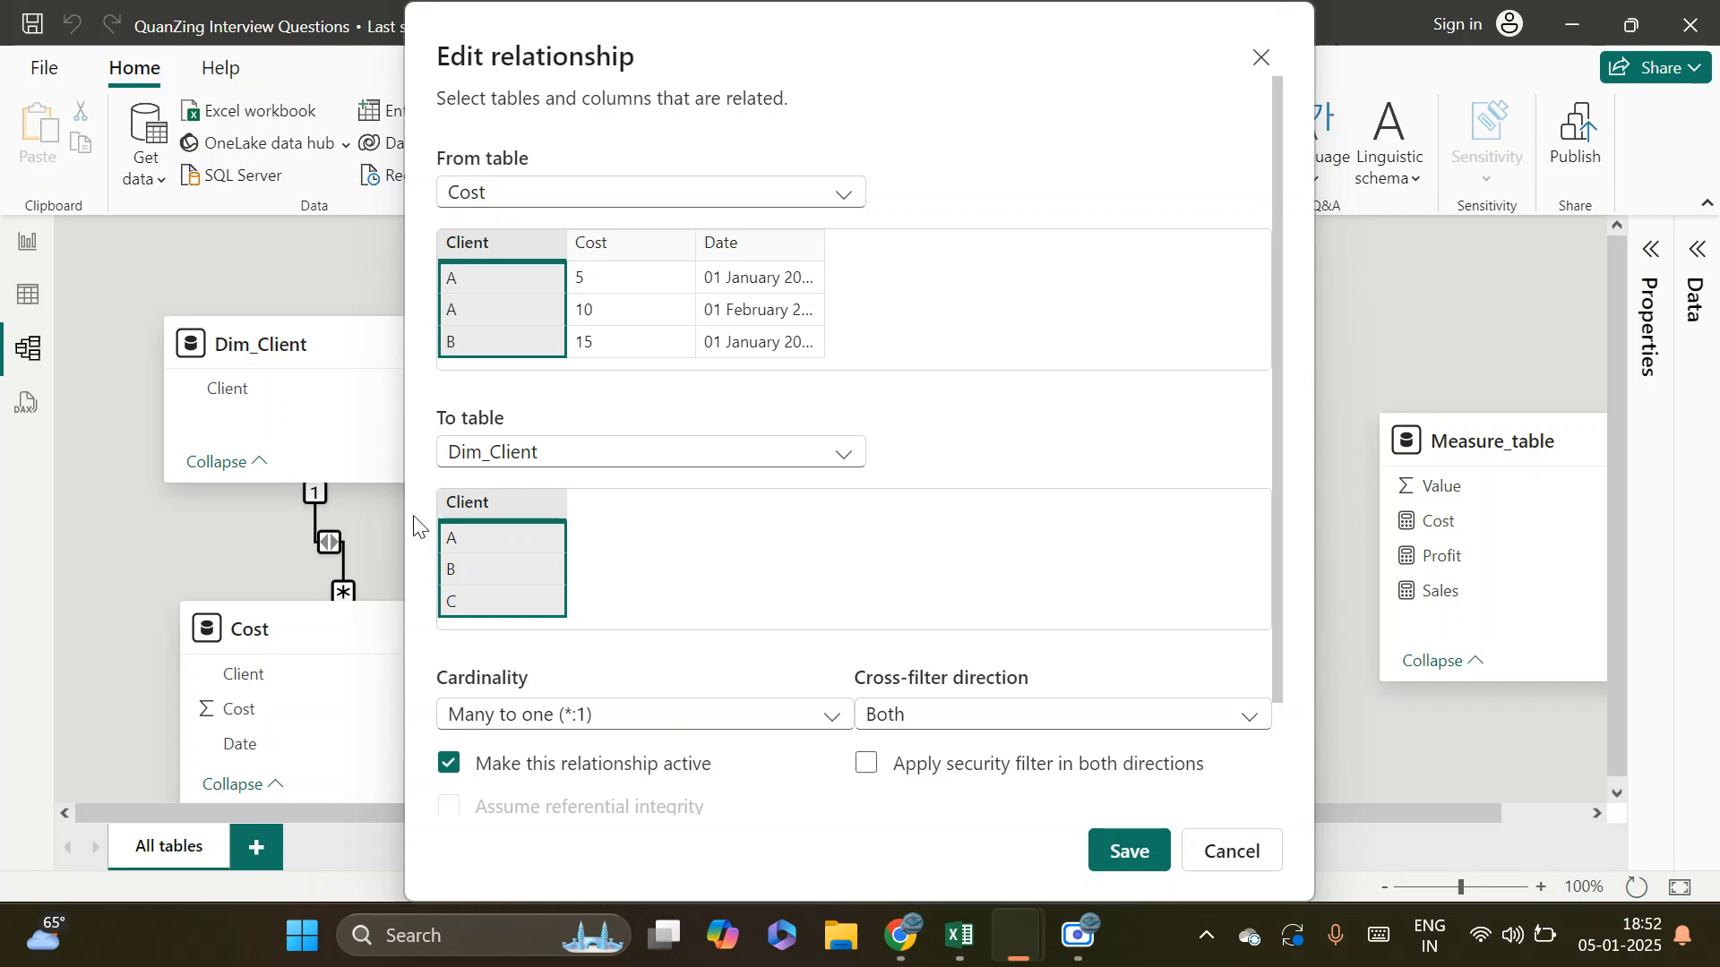
click(1064, 714)
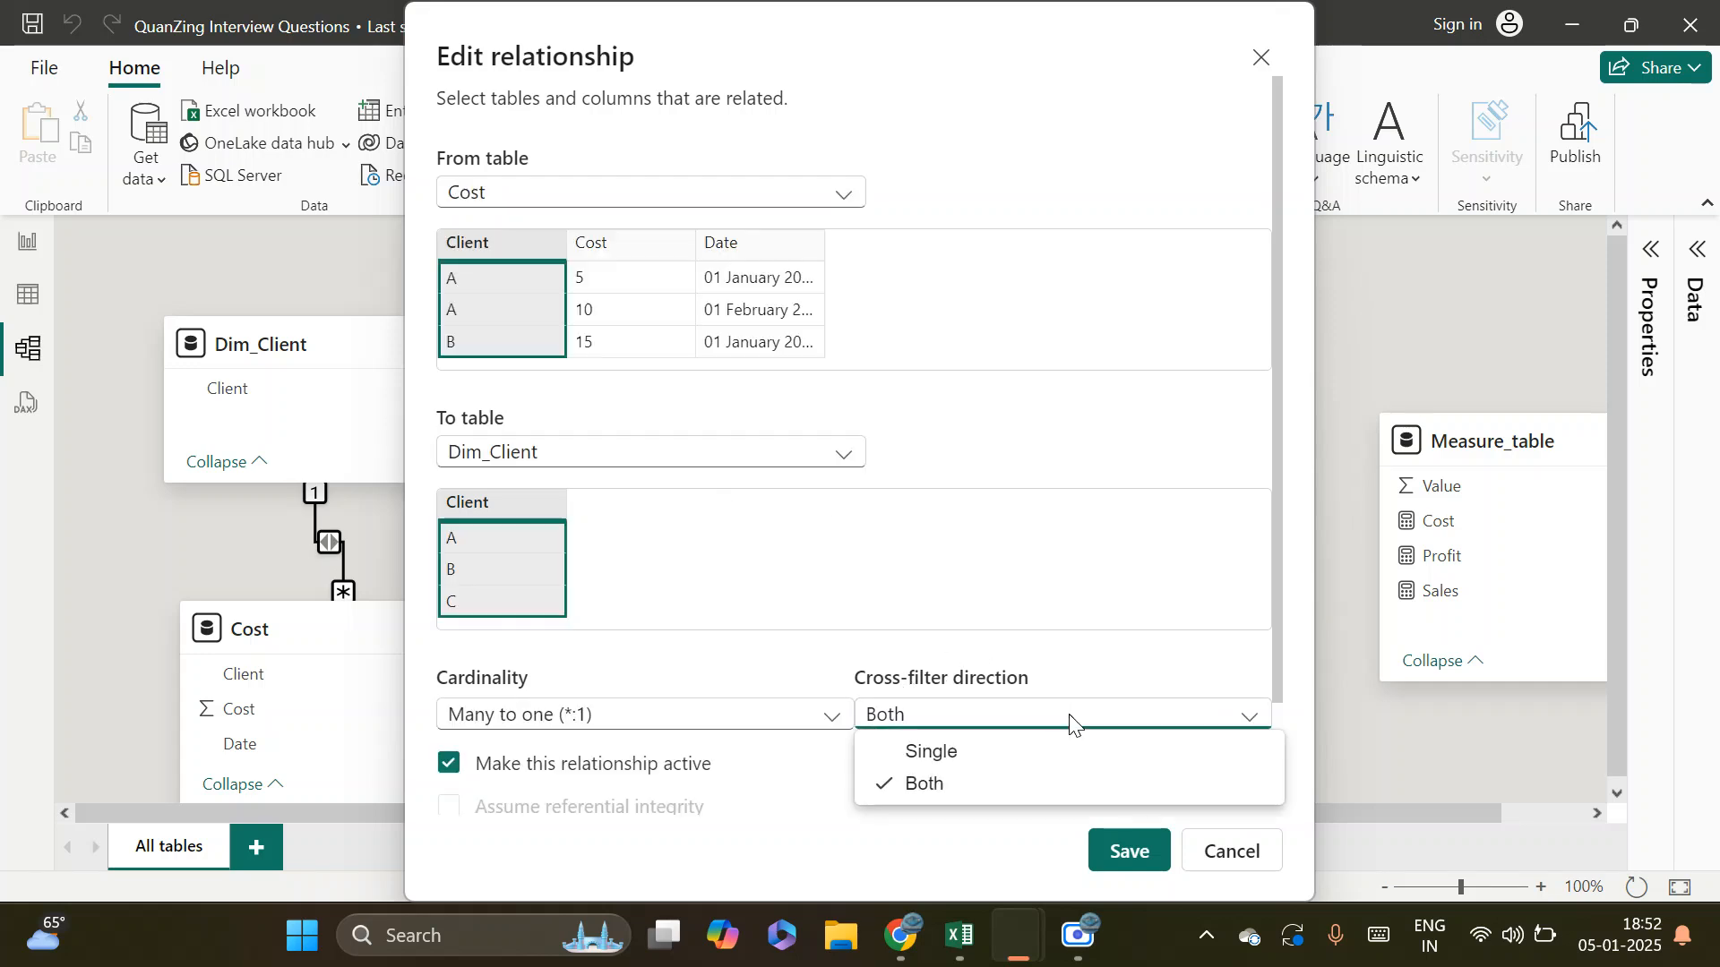
click(936, 751)
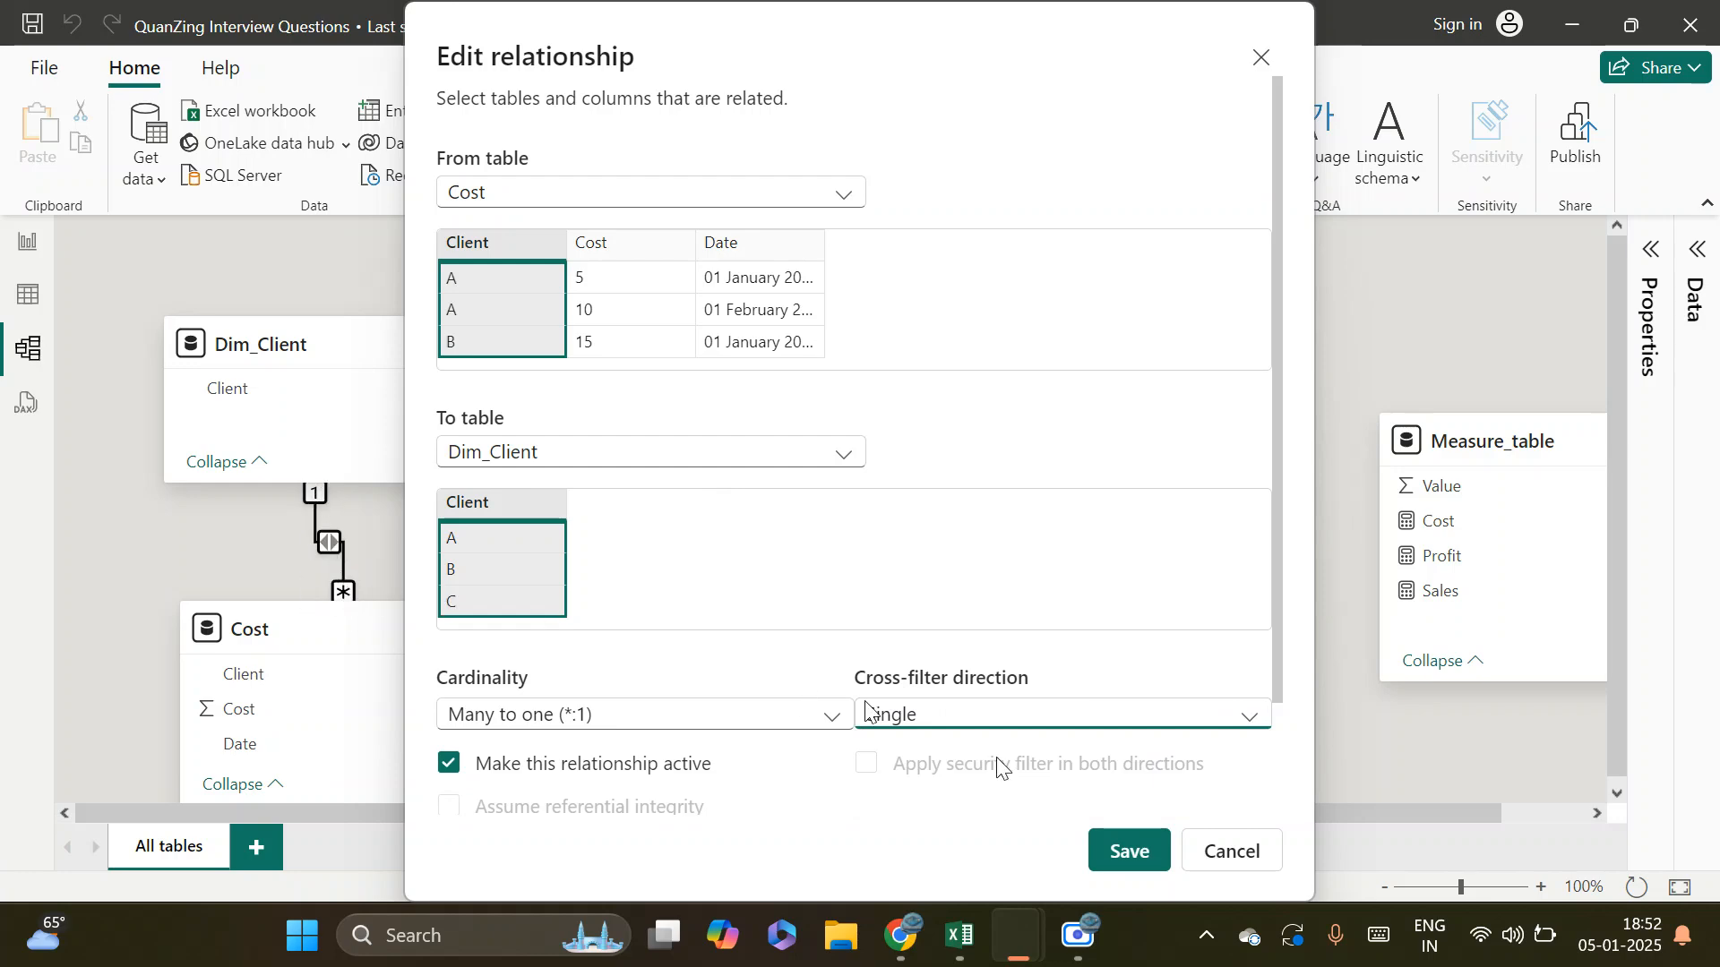
click(1125, 851)
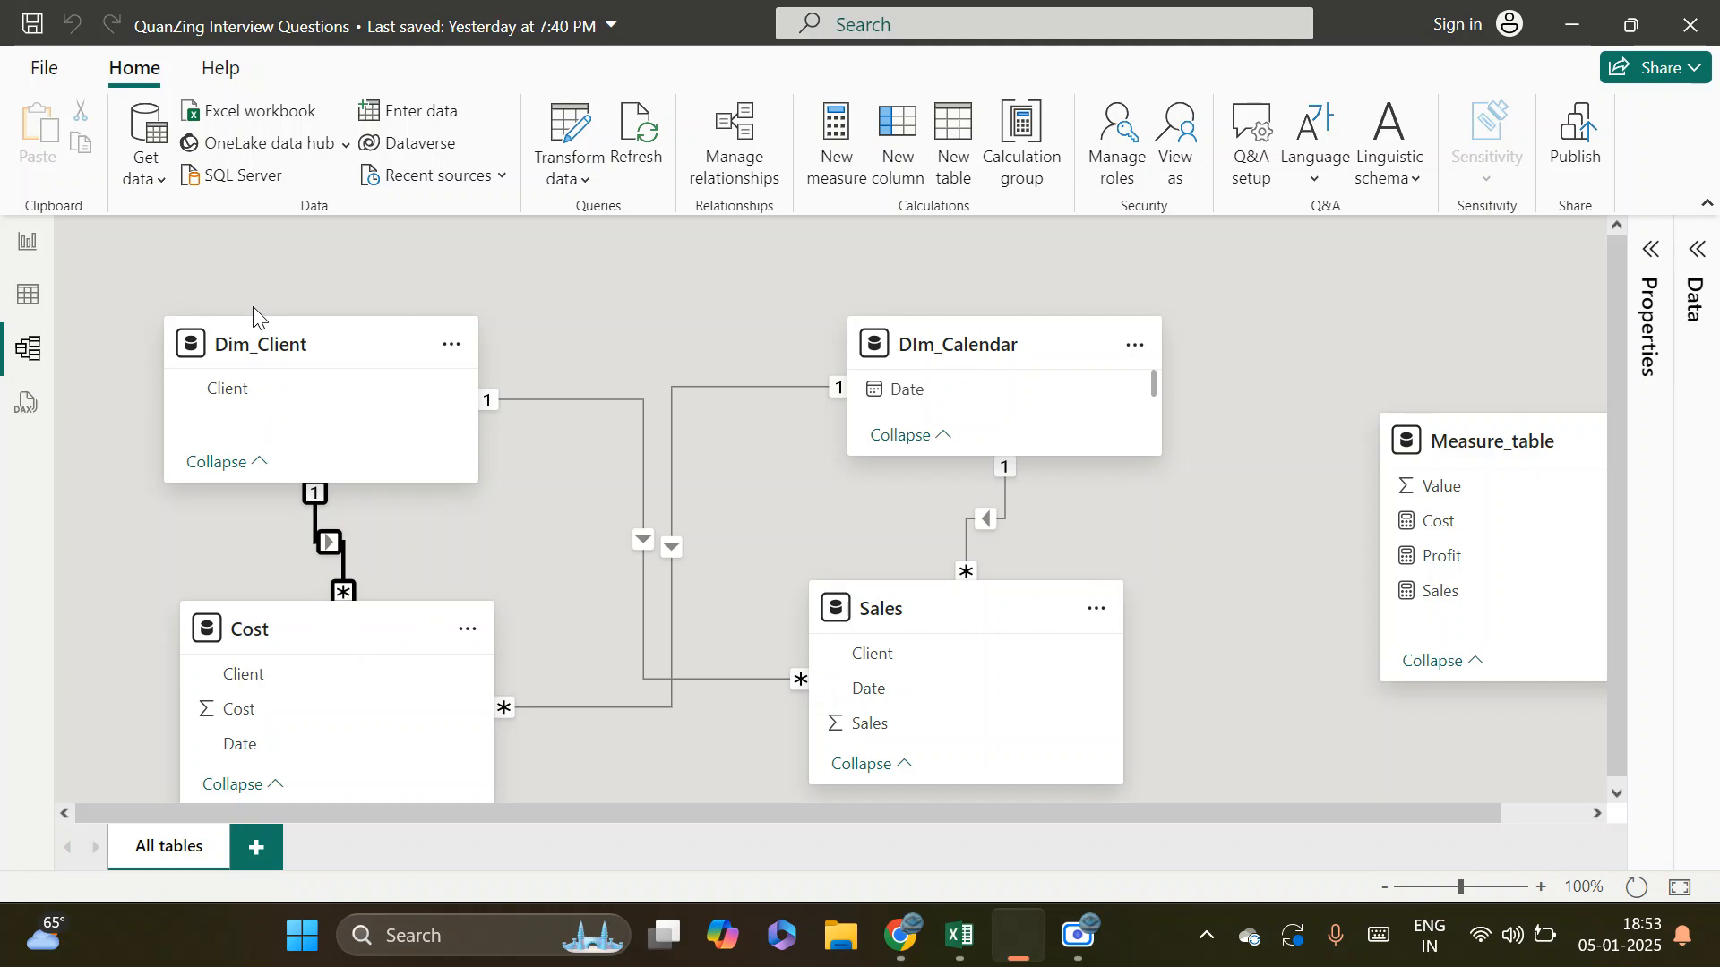
Examine the Client column data of Dim_Client, and compare it with the report visuals and the model relationship
drag(278, 350, 279, 323)
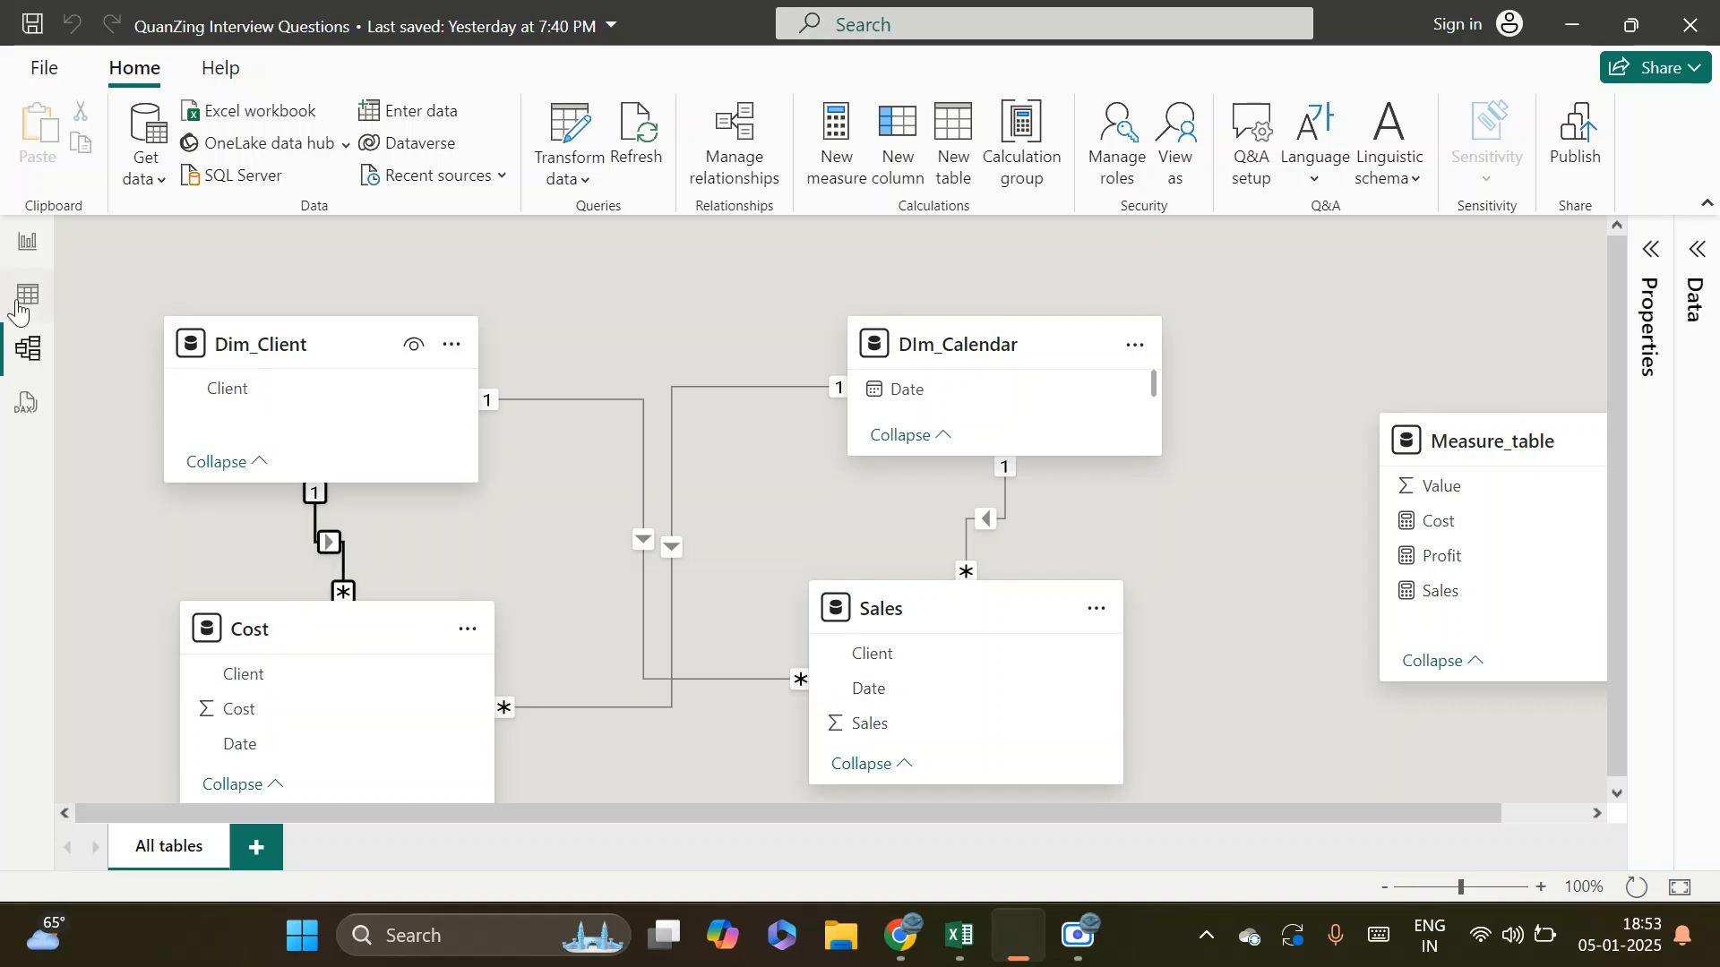
click(28, 294)
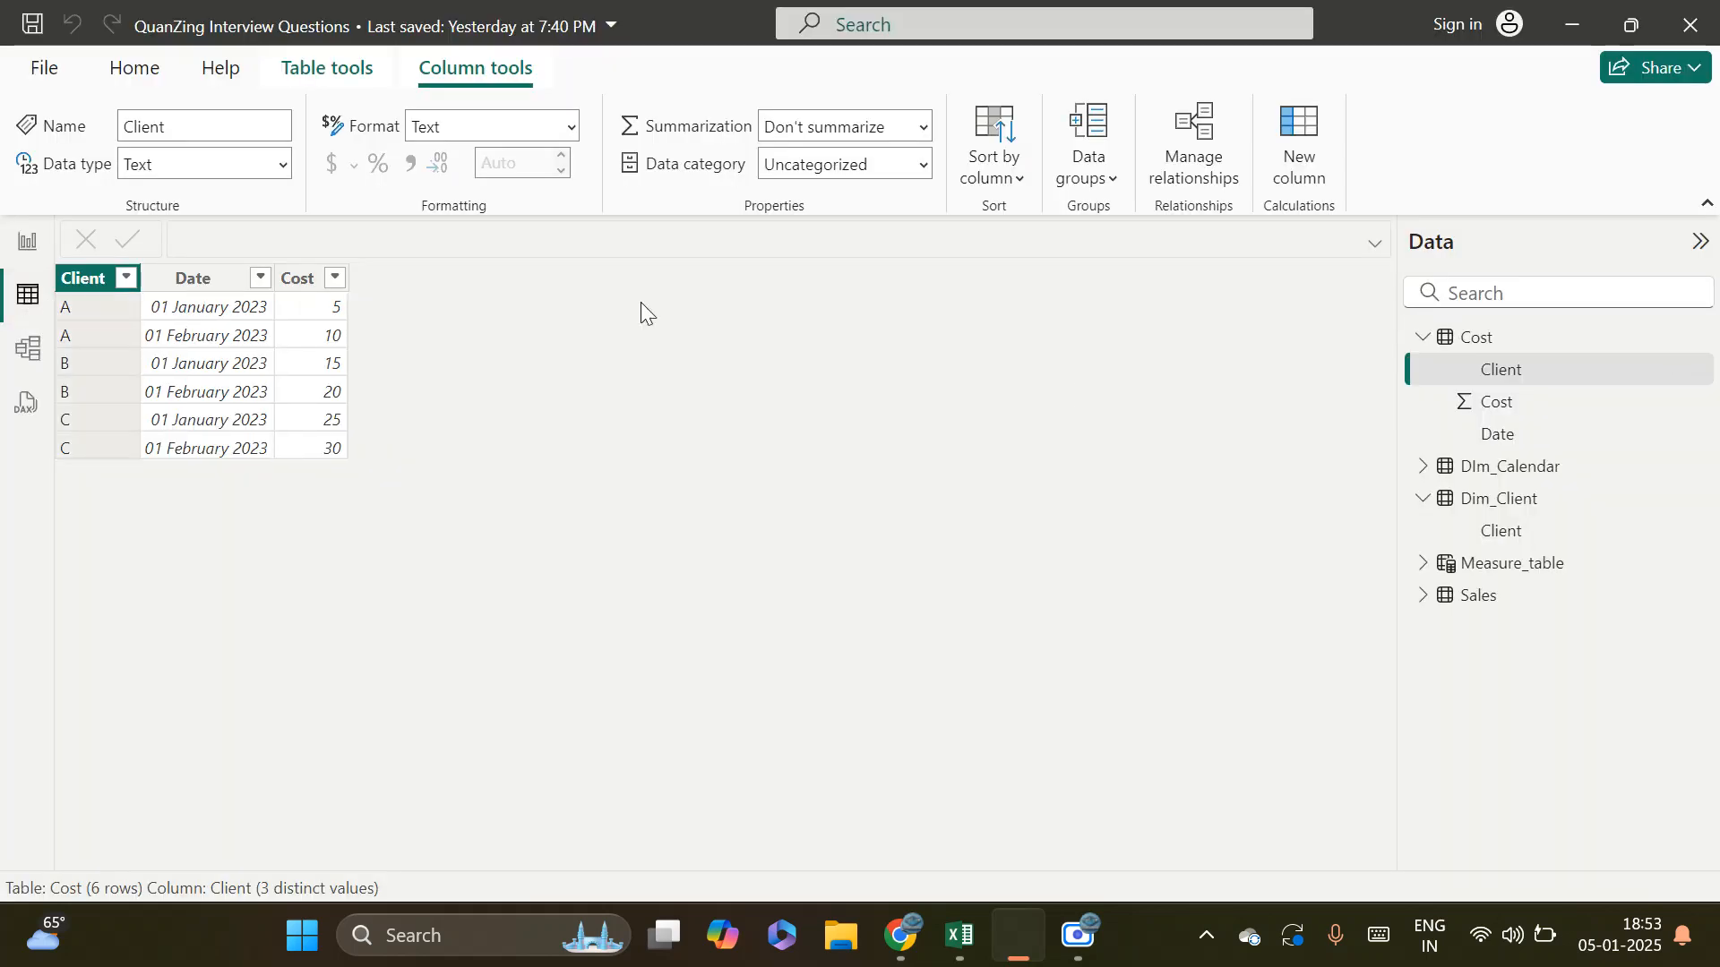
click(1533, 501)
click(1534, 535)
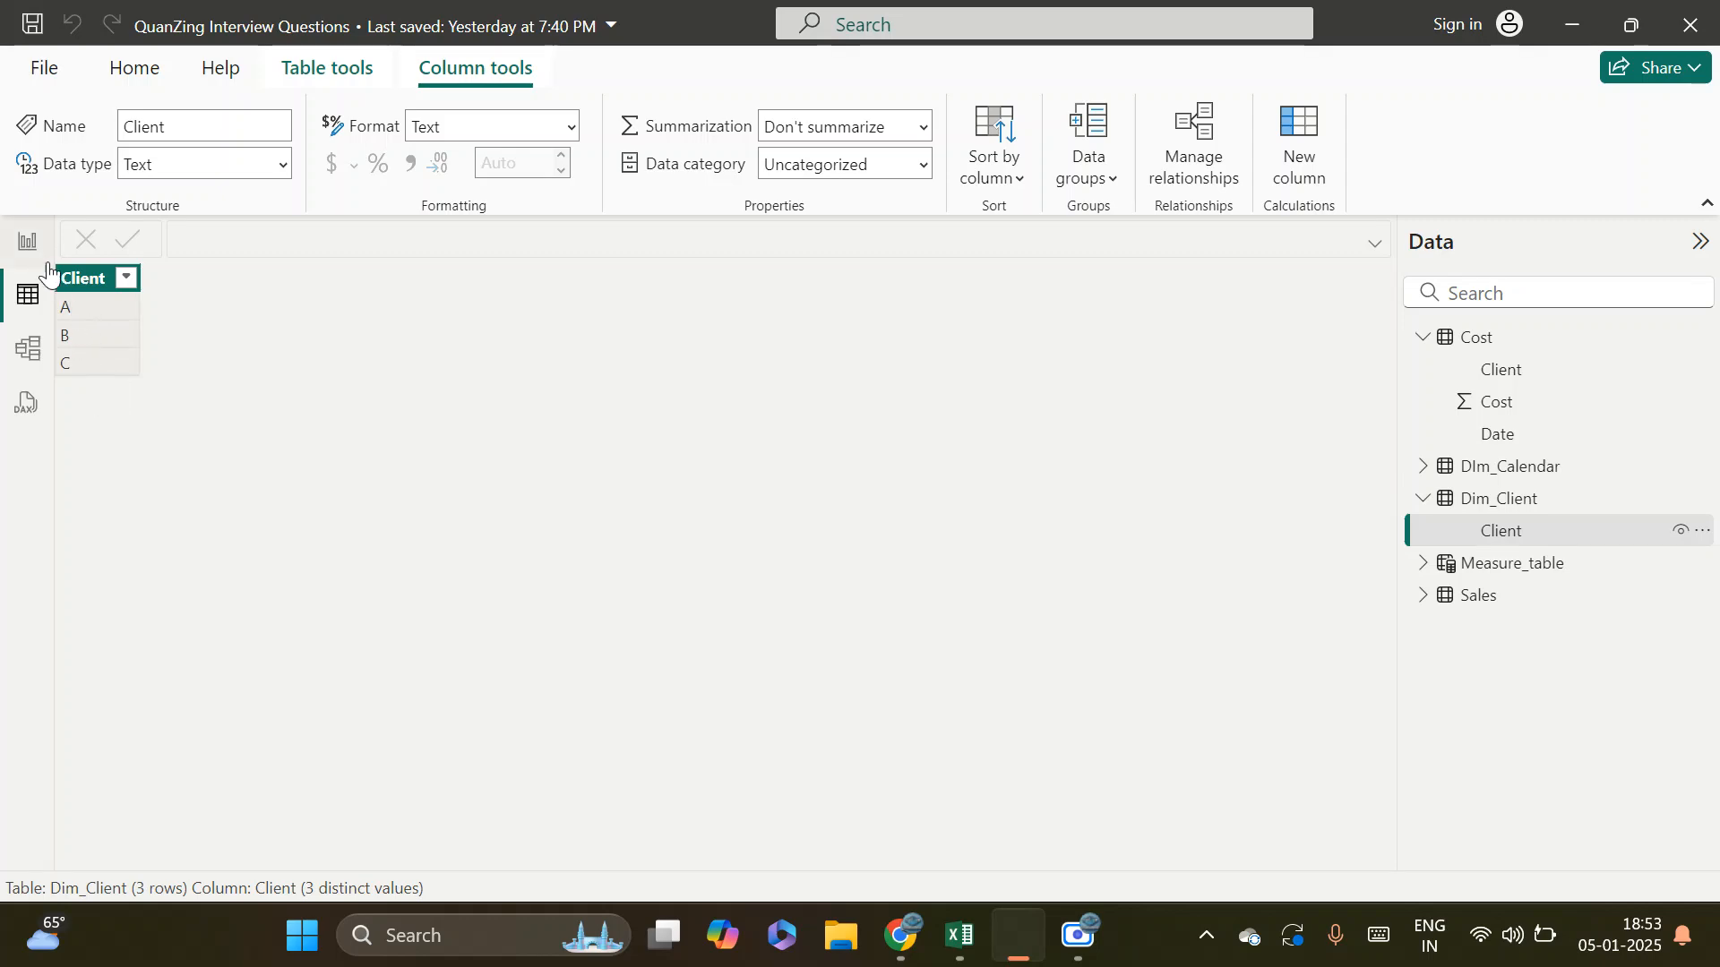
click(30, 243)
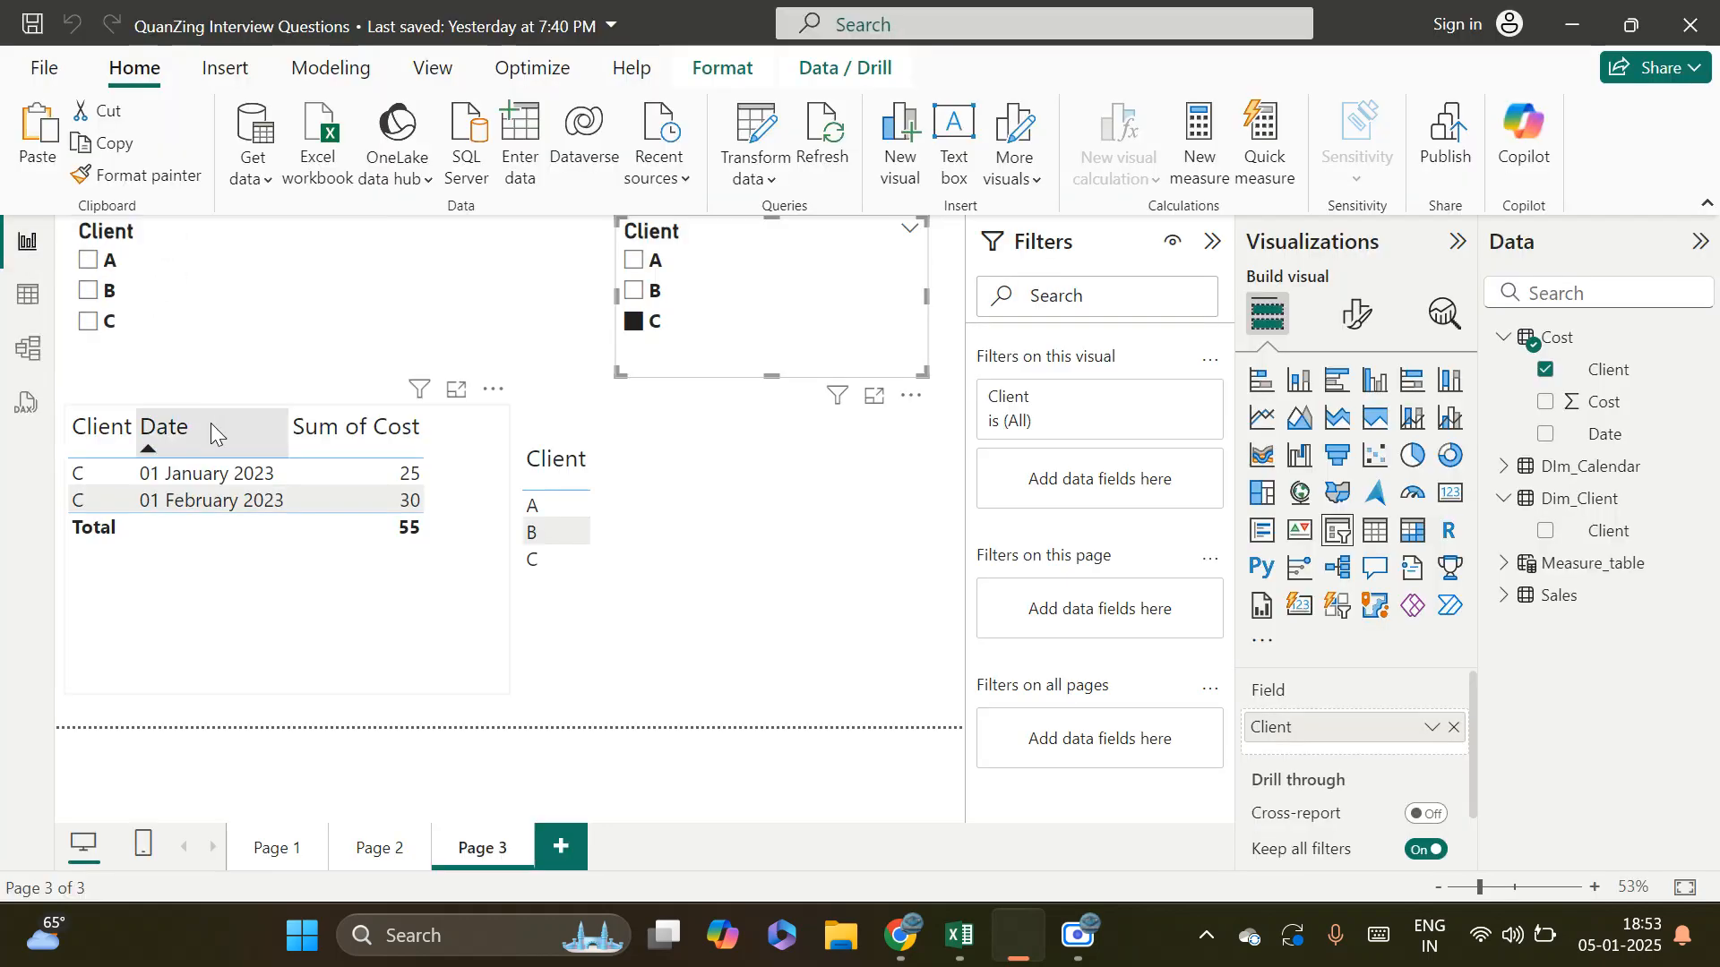
click(30, 350)
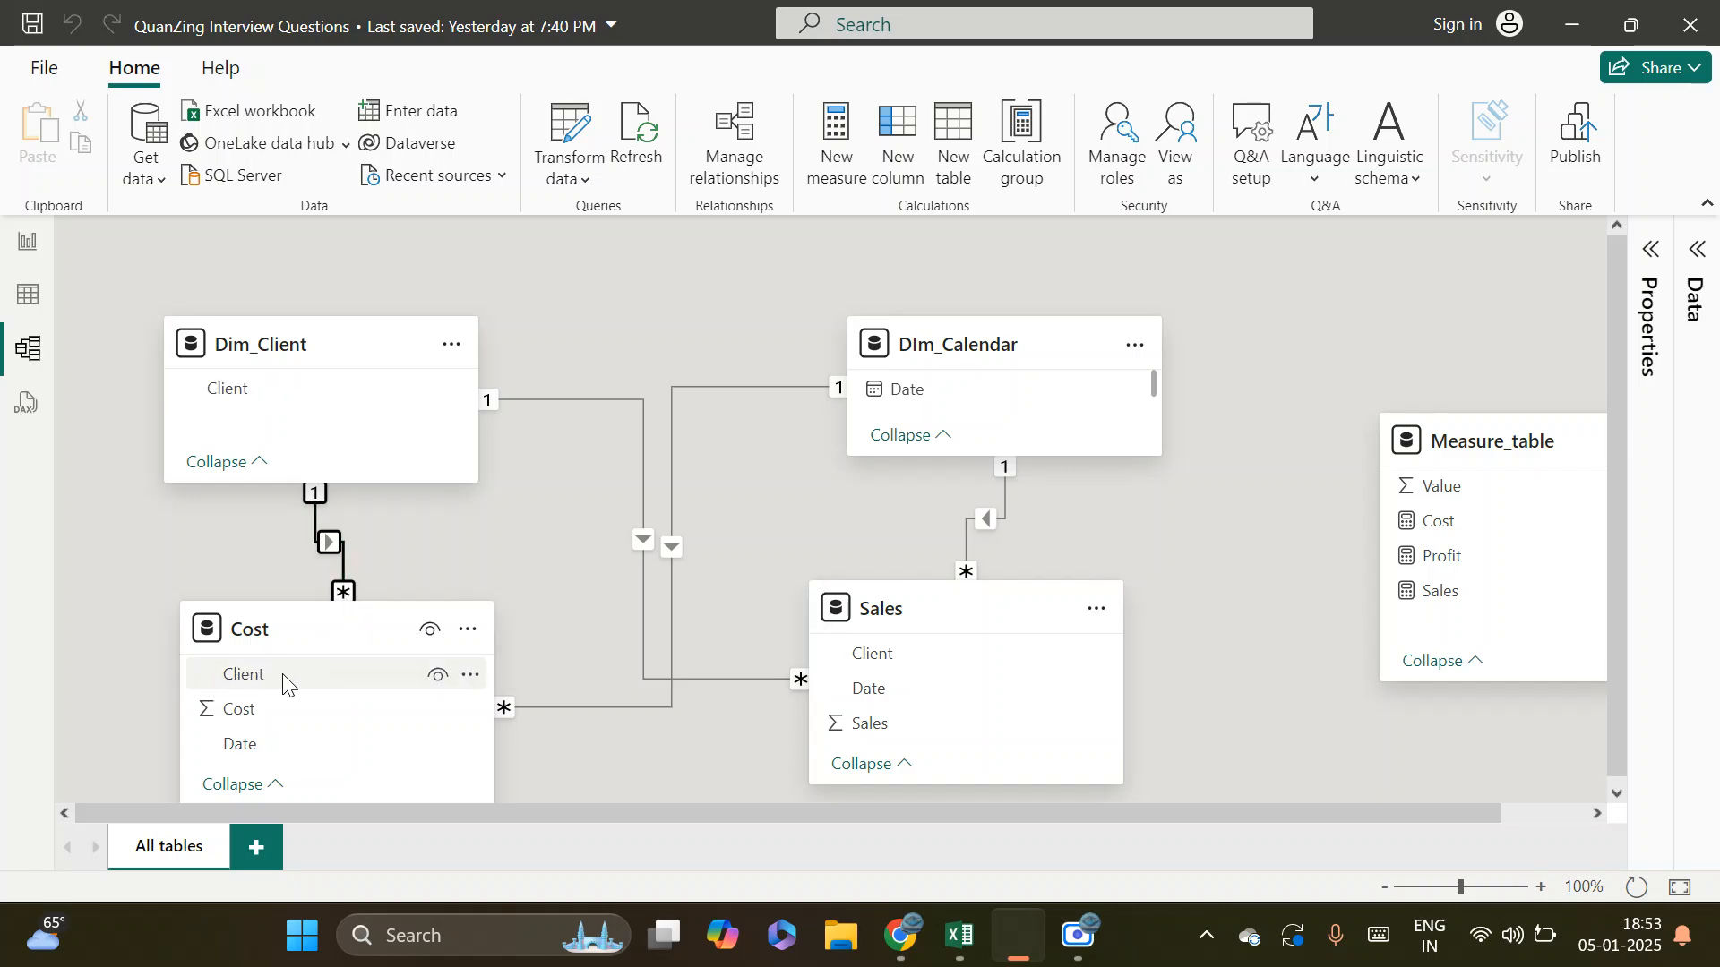
click(27, 246)
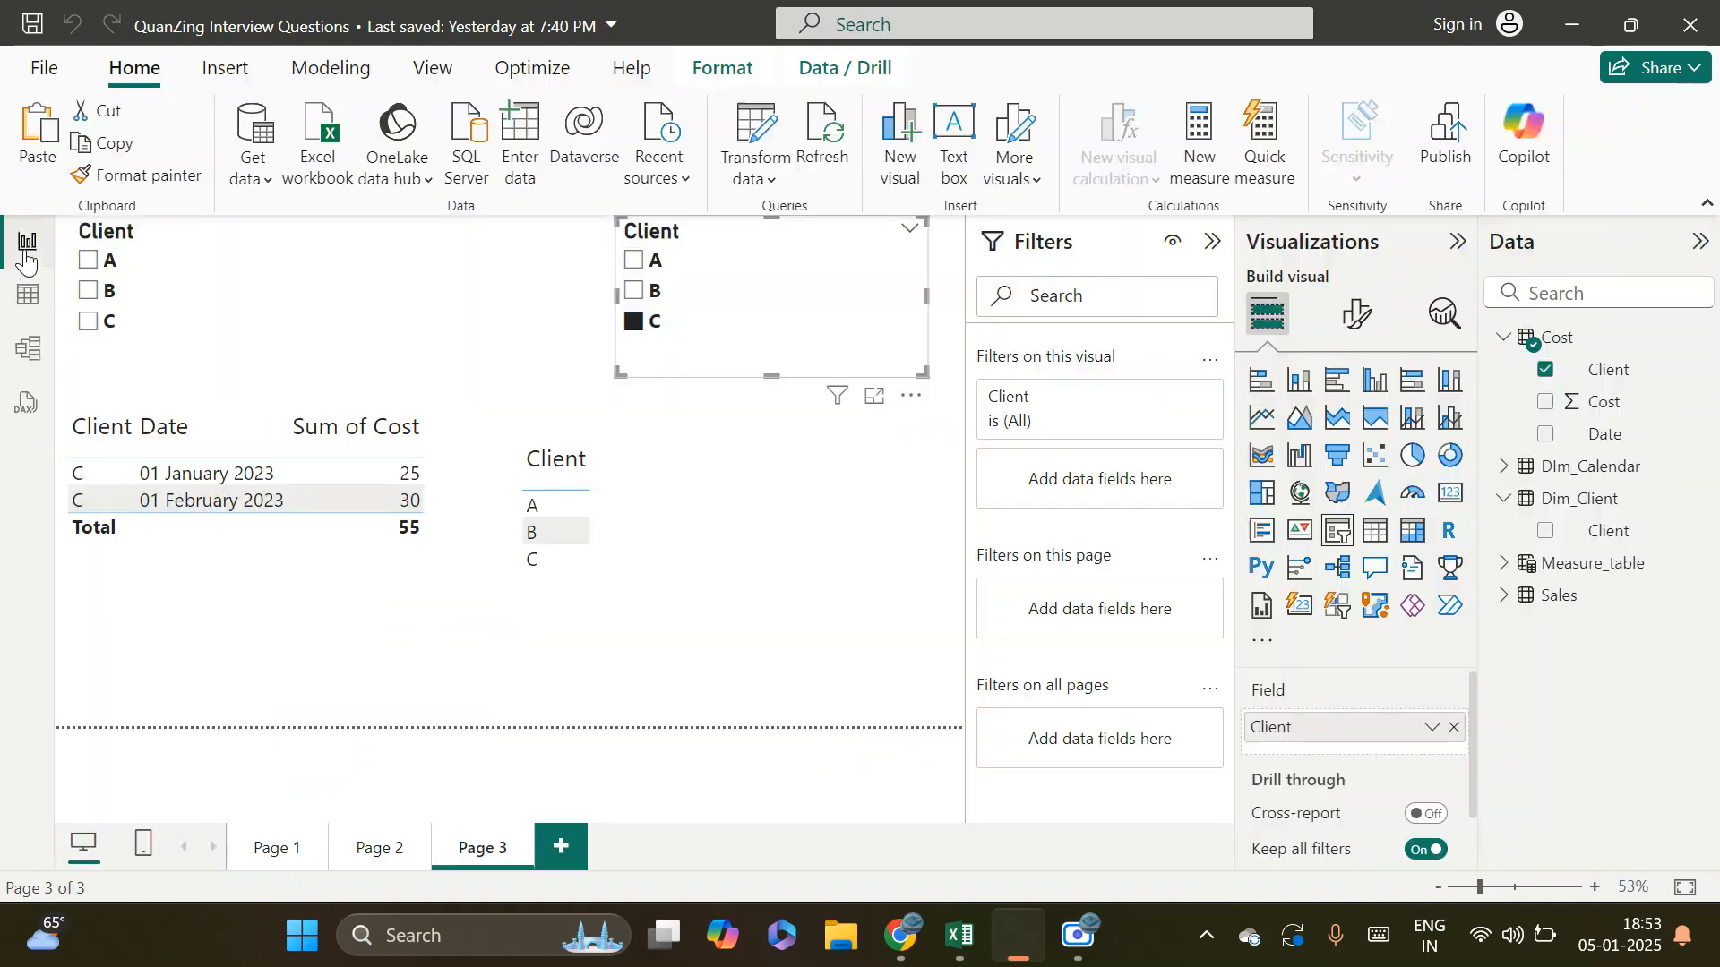
Examine the Client column data of the Cost table and the many side of its relationship with Dim_Client
click(29, 293)
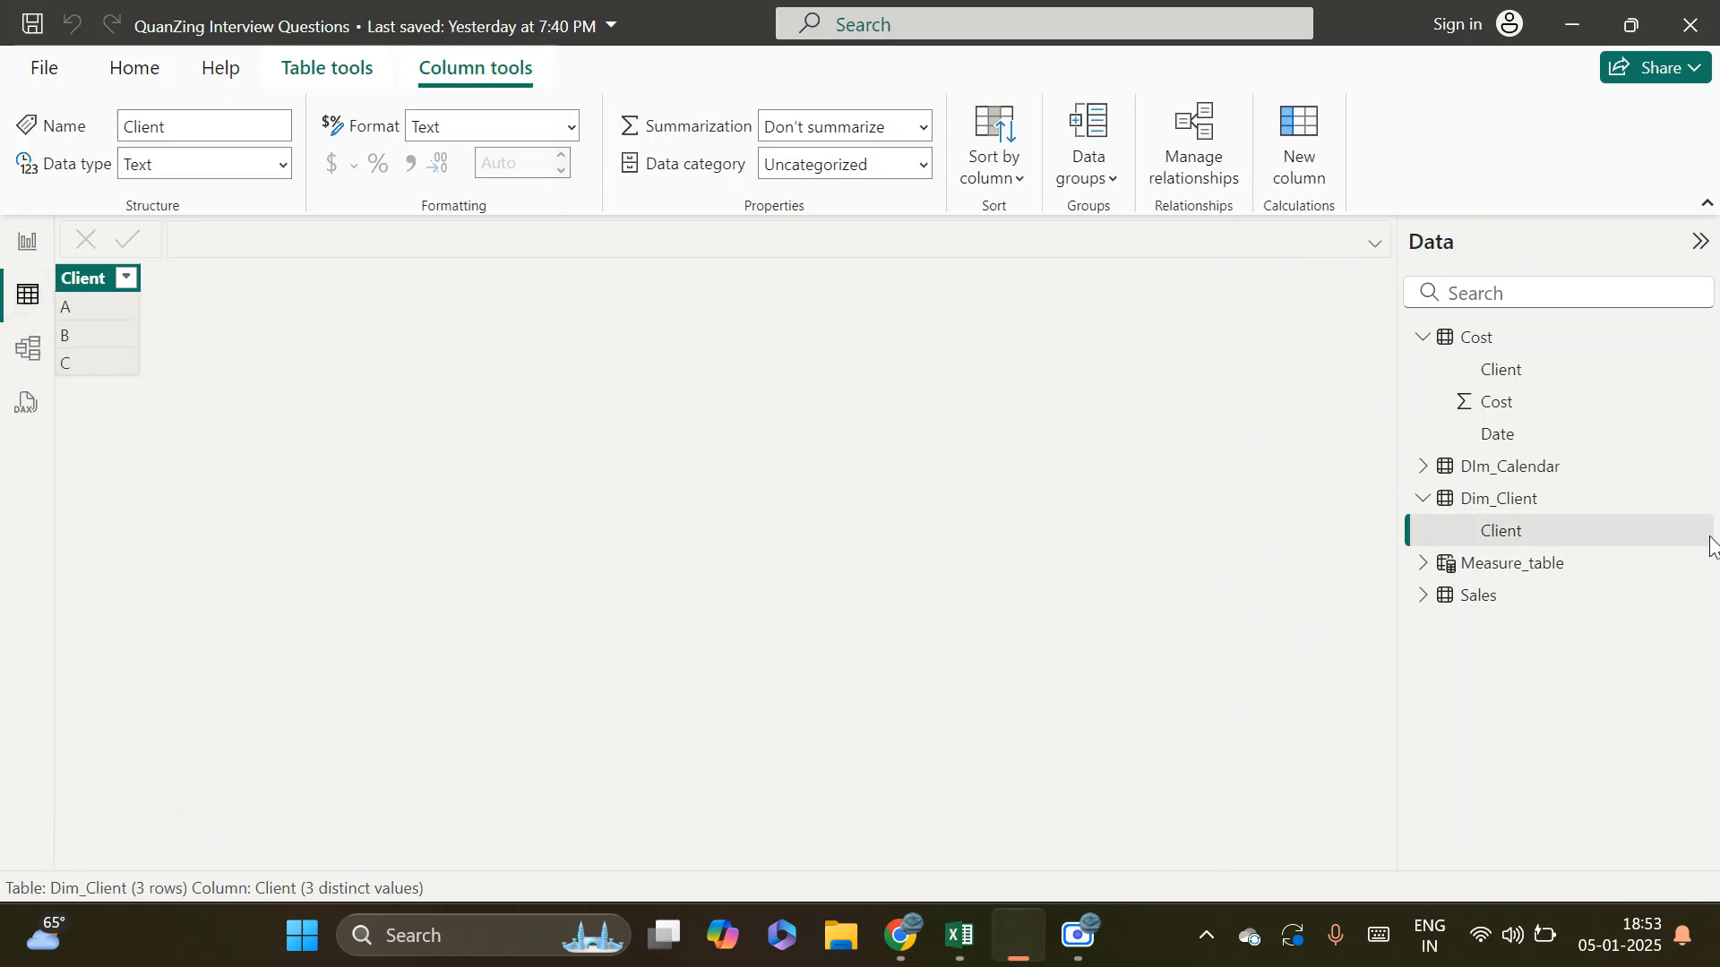
click(1502, 346)
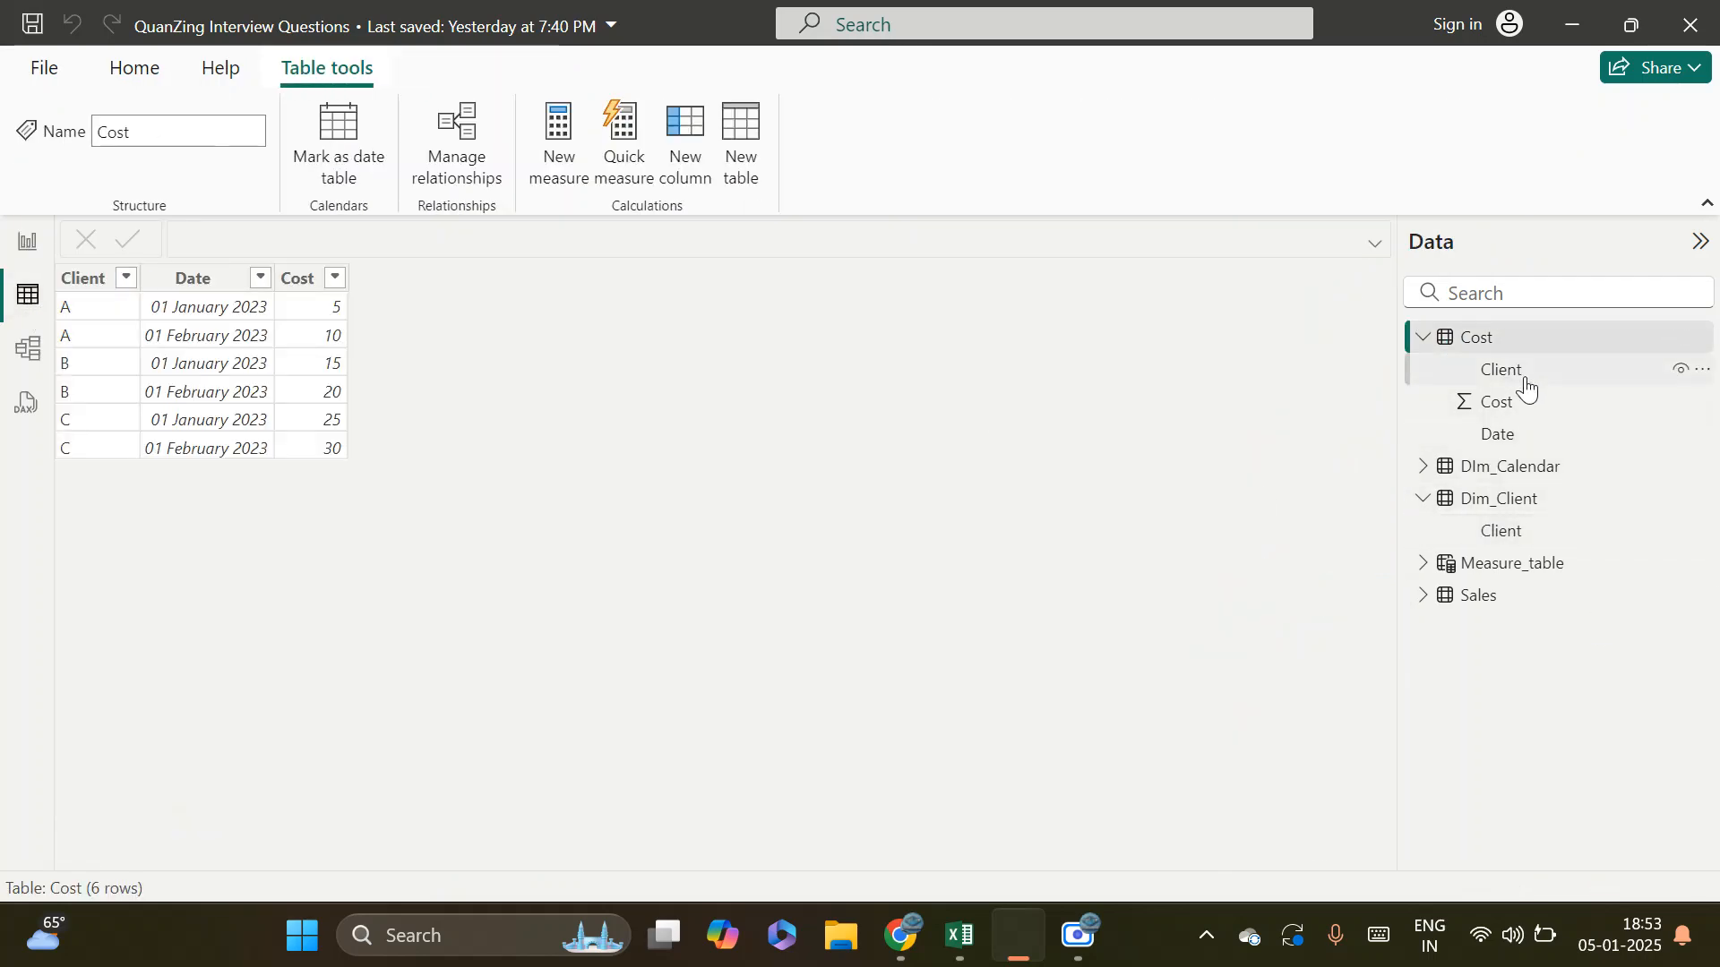
click(1526, 381)
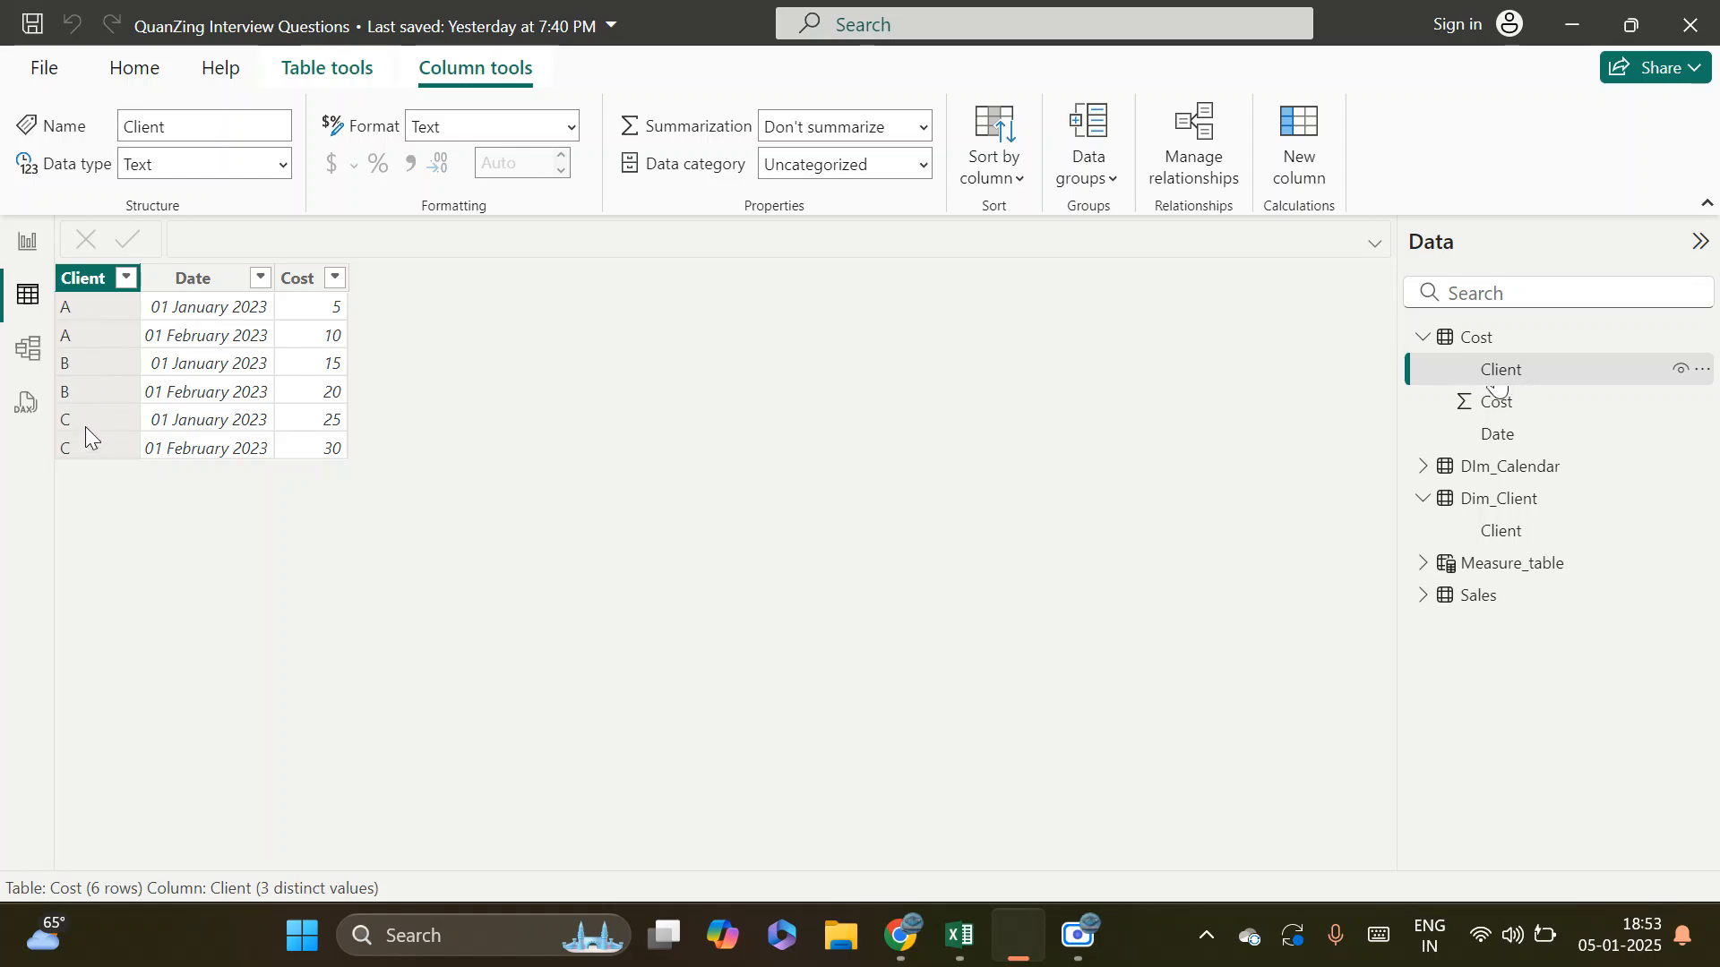
click(27, 244)
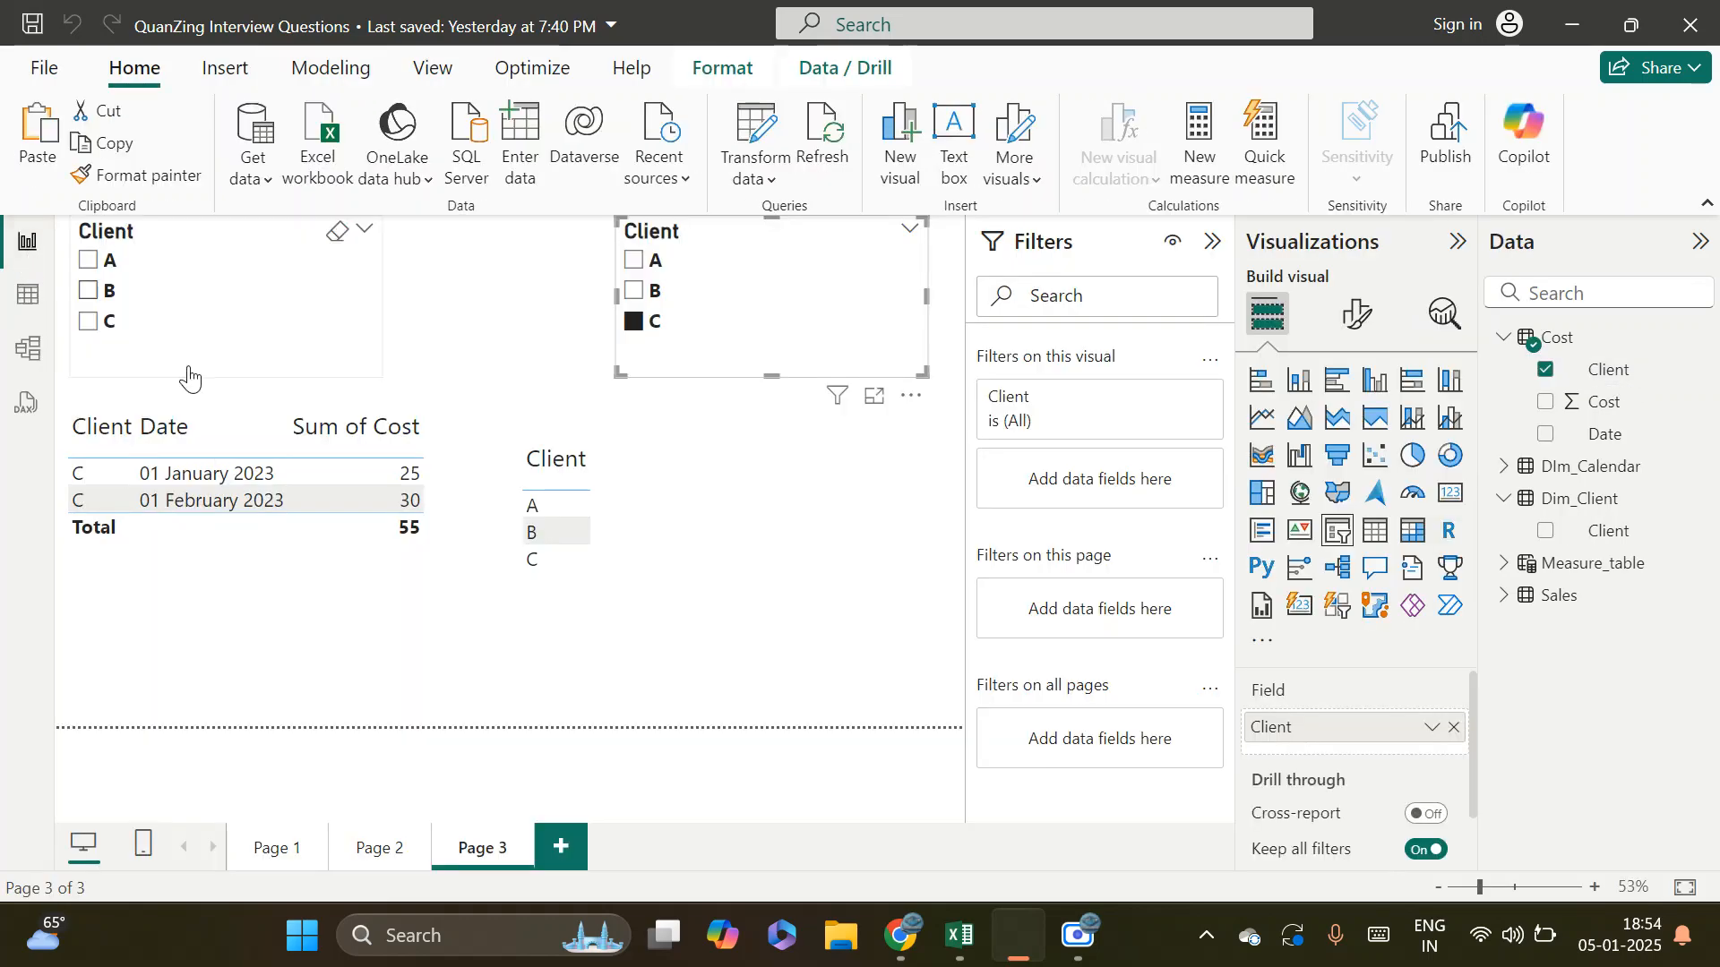
click(27, 349)
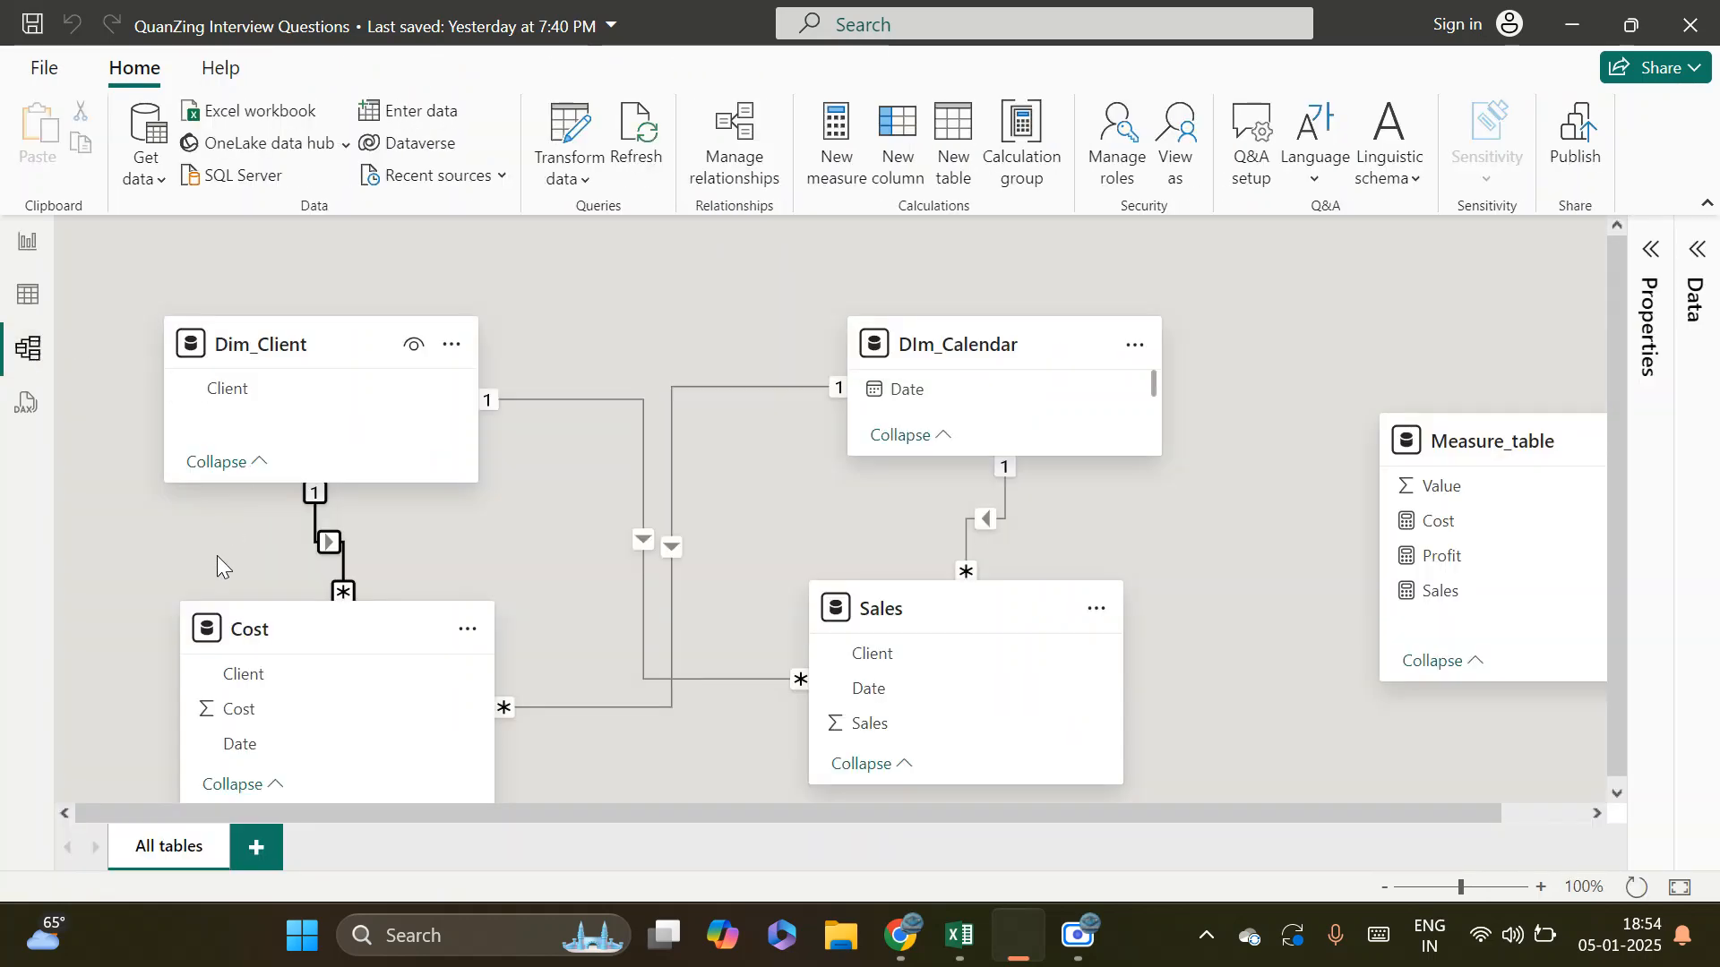
click(339, 597)
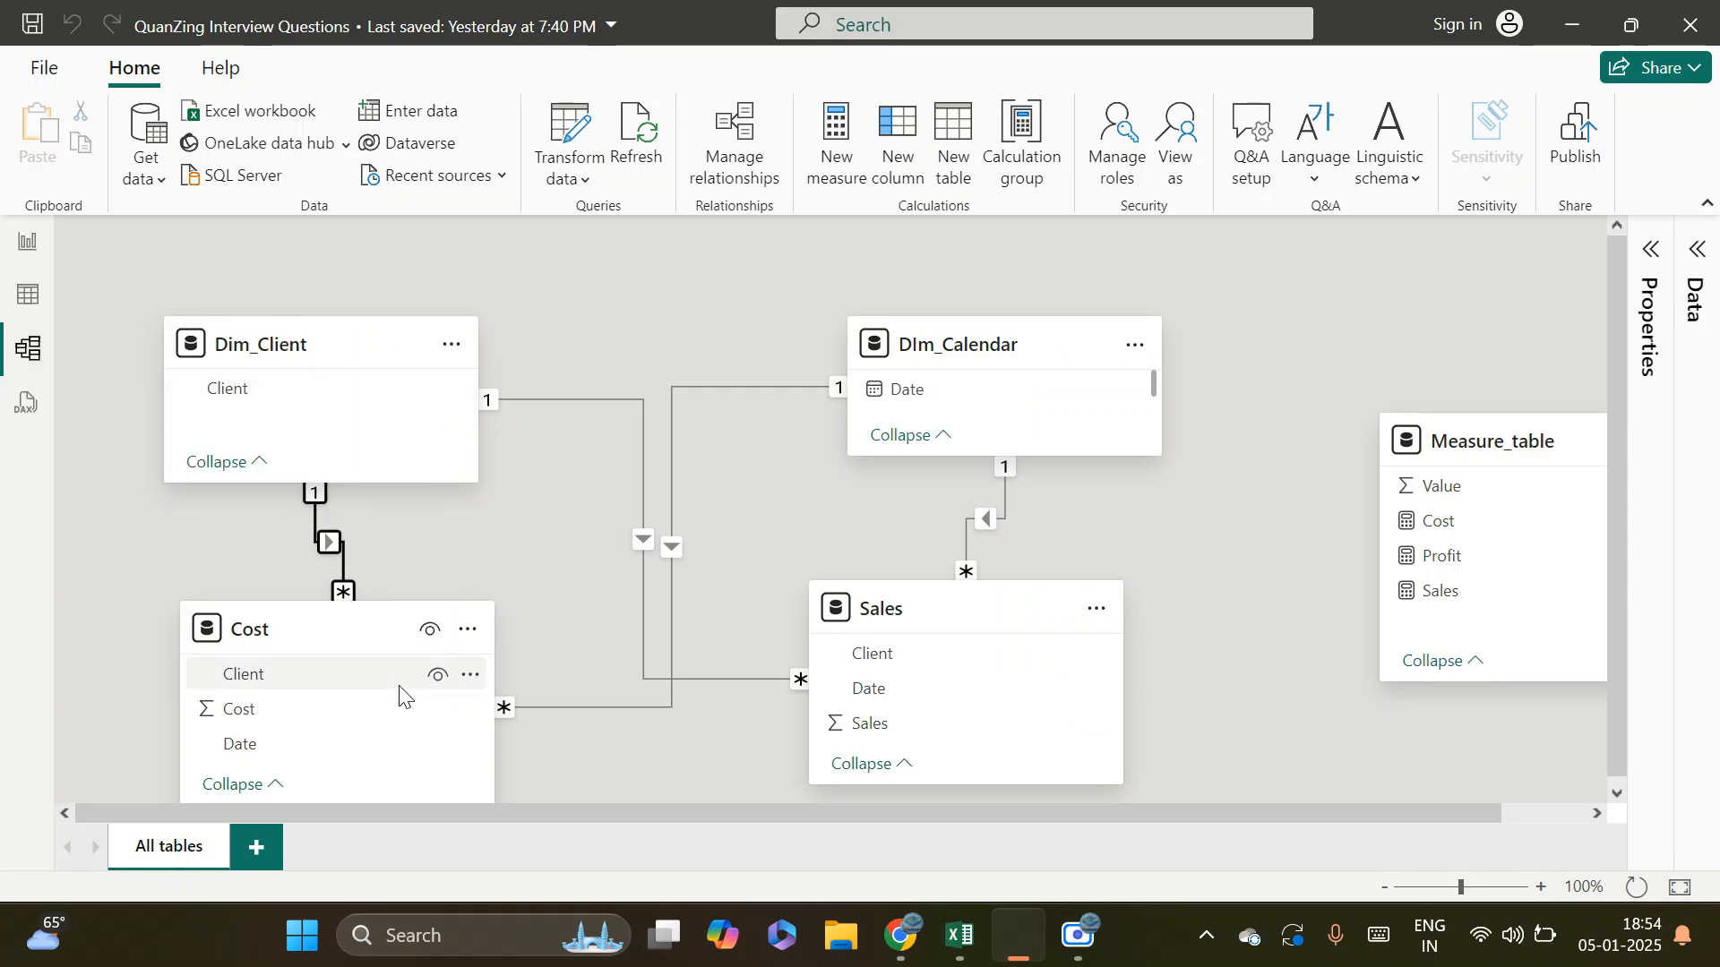
Examine the client, date and cost entries of the Cost table's rows, including the full Cost column
click(22, 297)
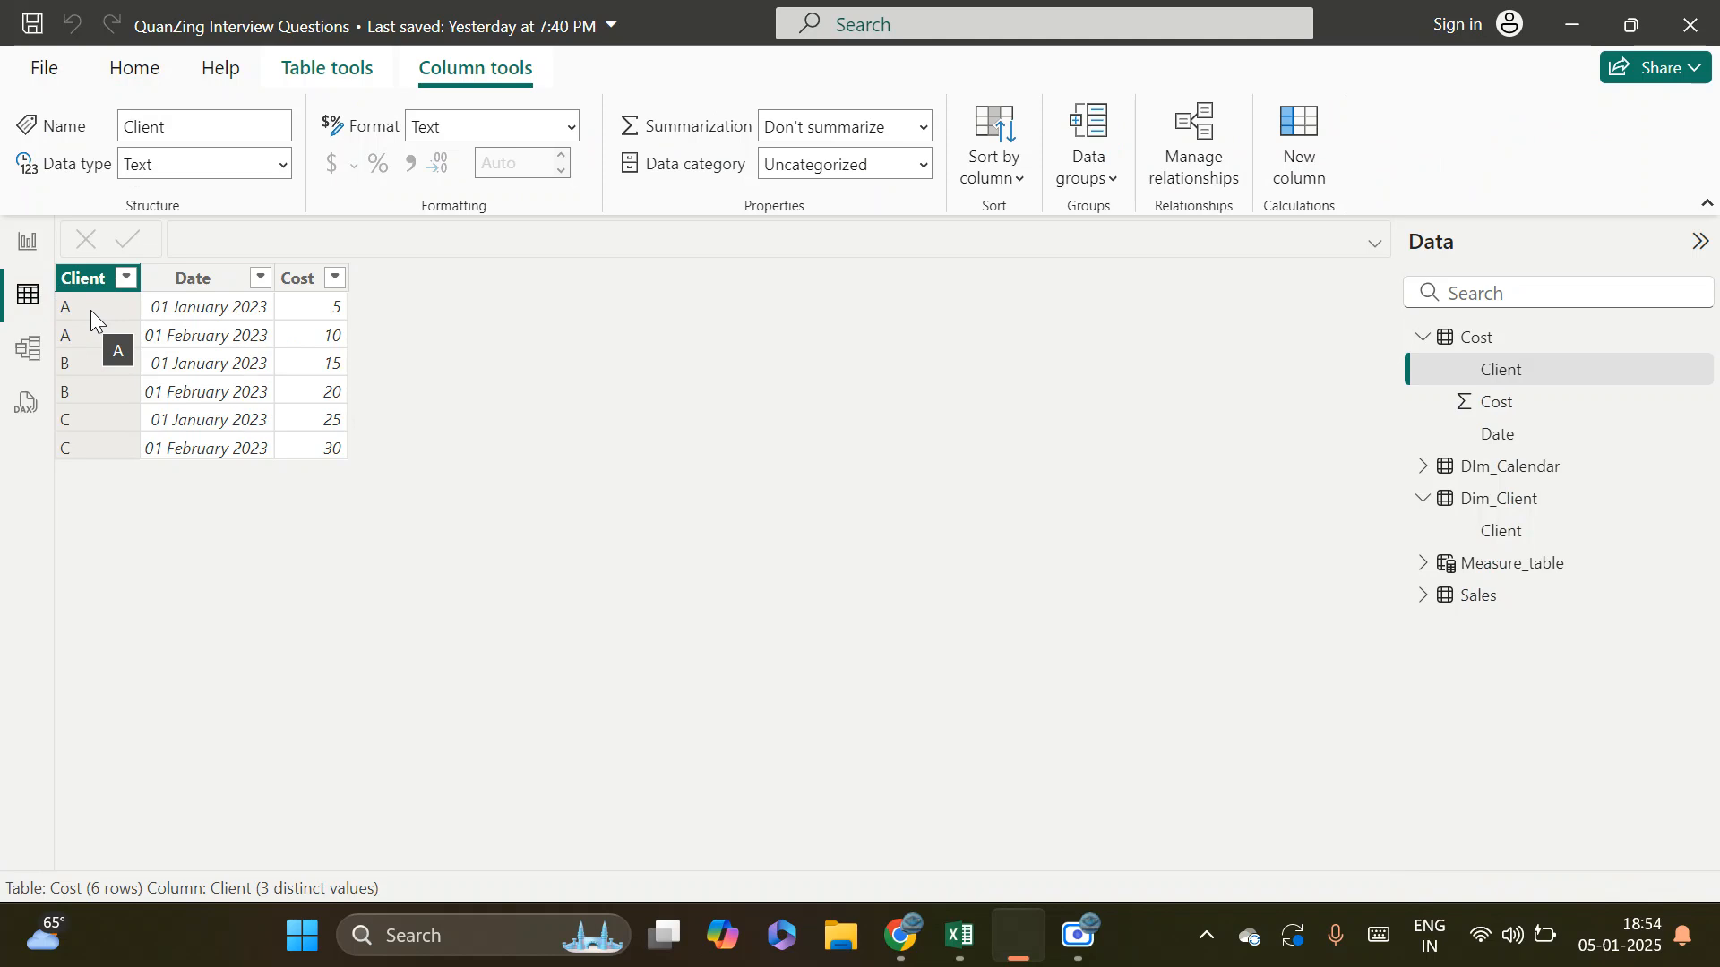
click(189, 314)
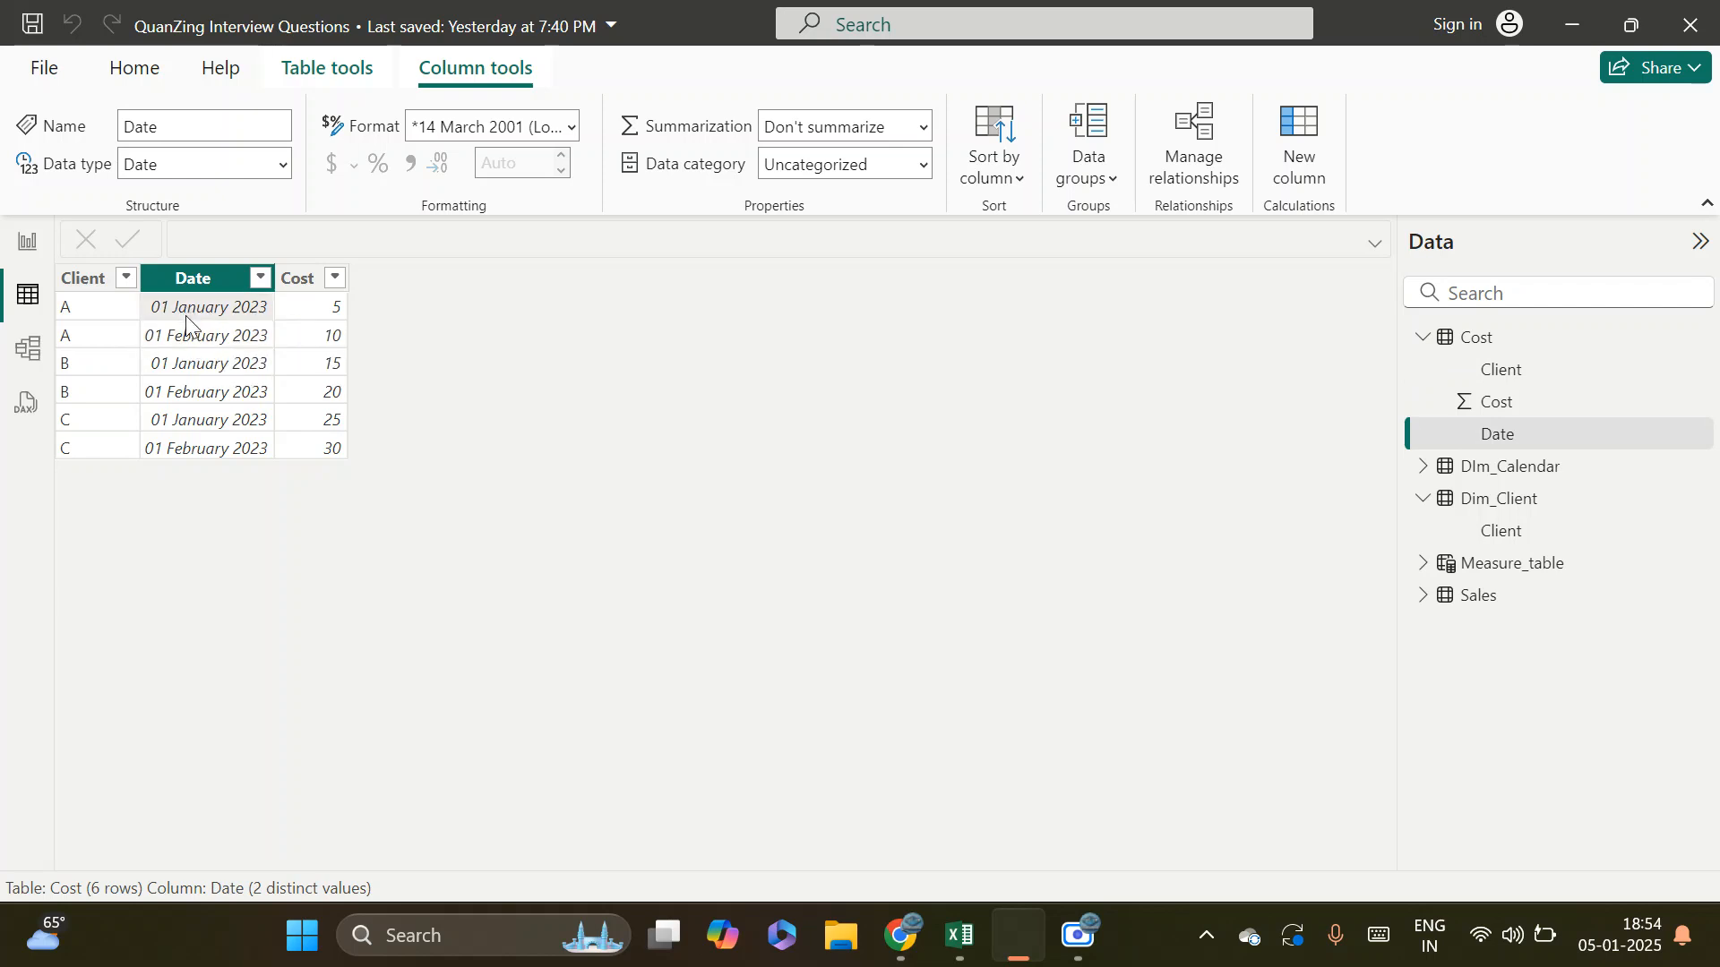
click(77, 333)
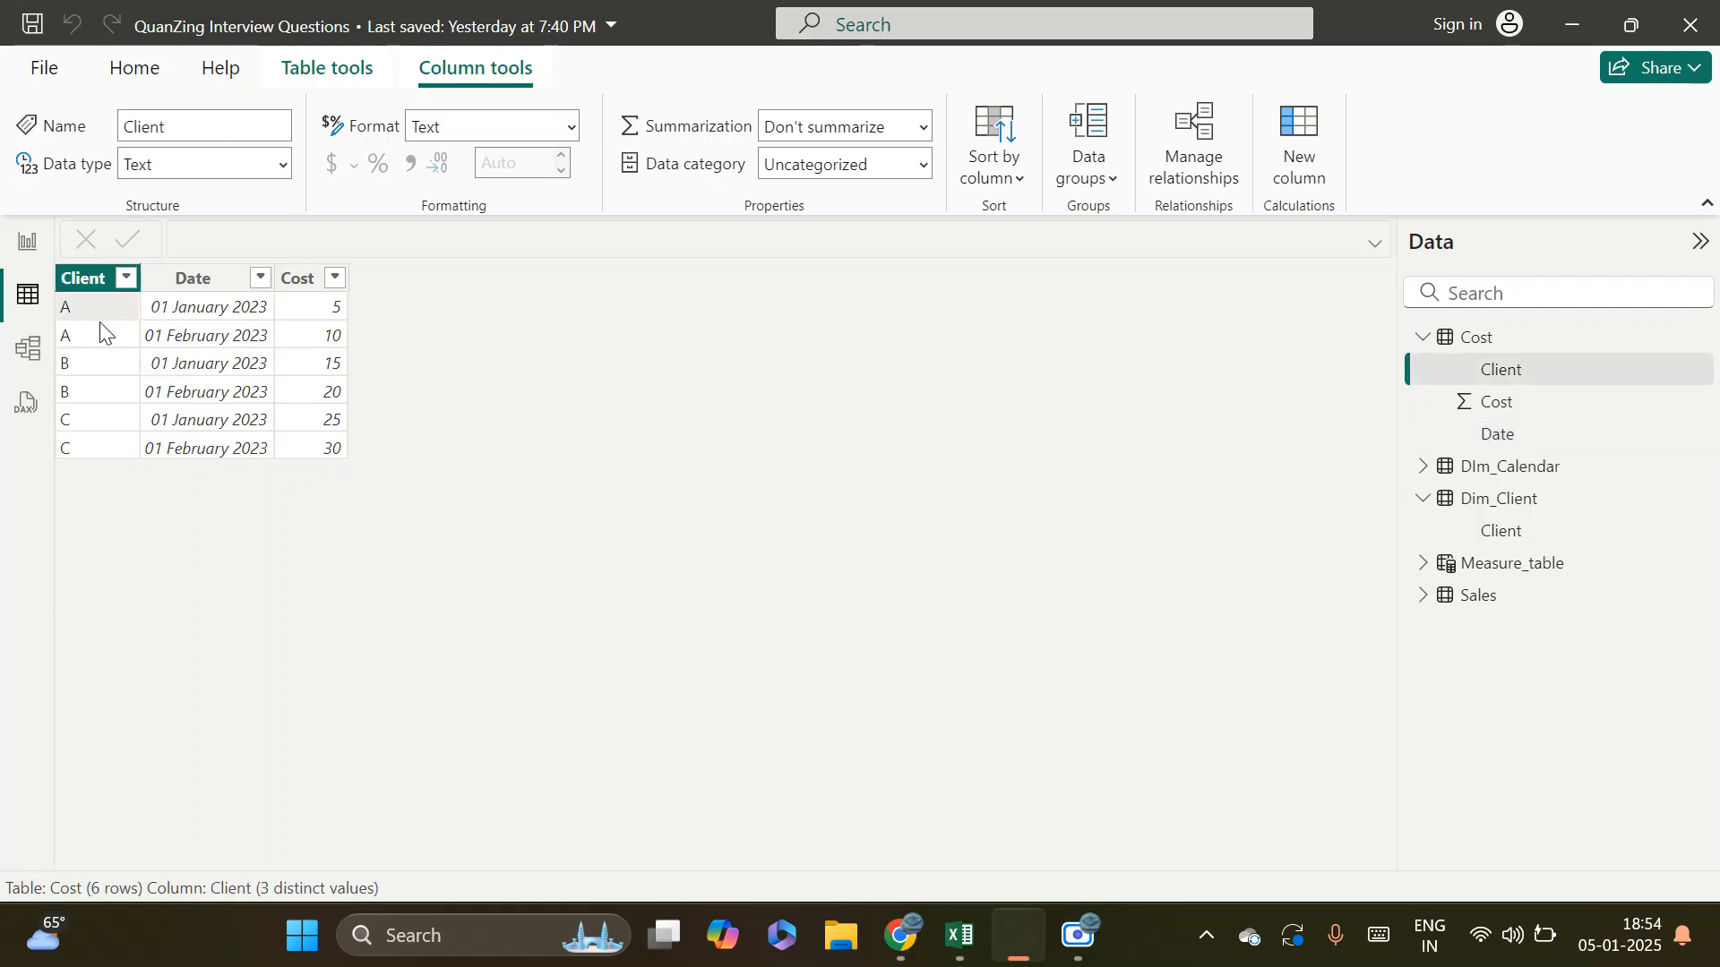
click(172, 321)
click(108, 340)
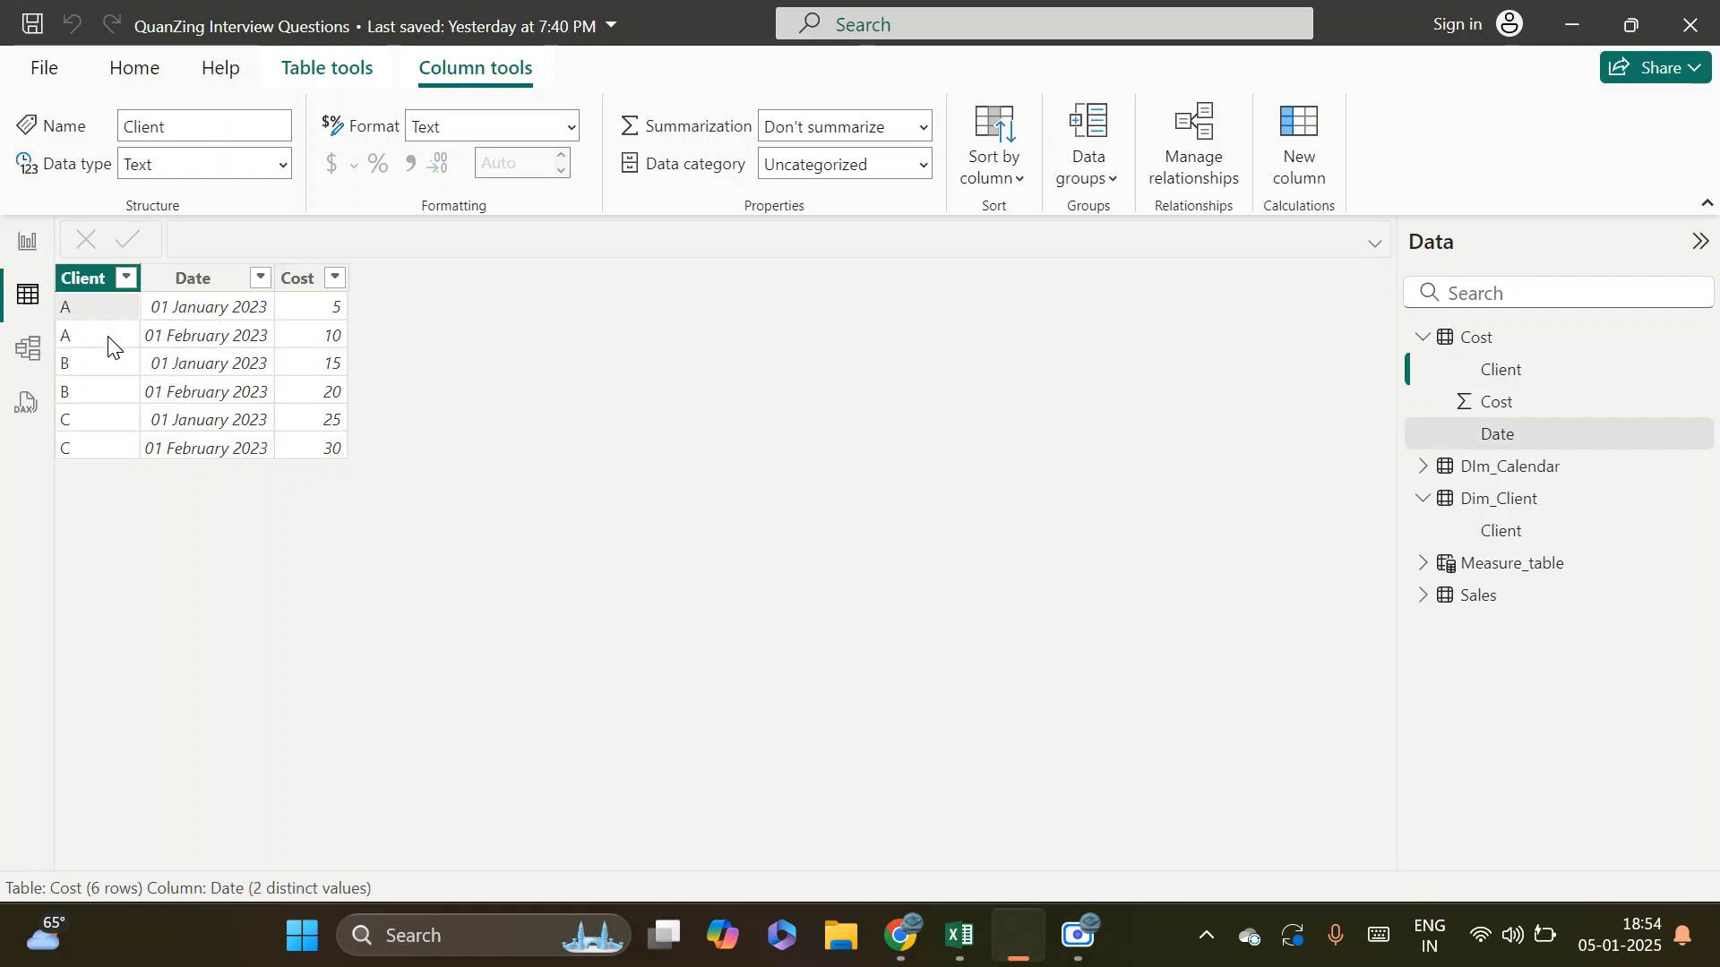
click(186, 313)
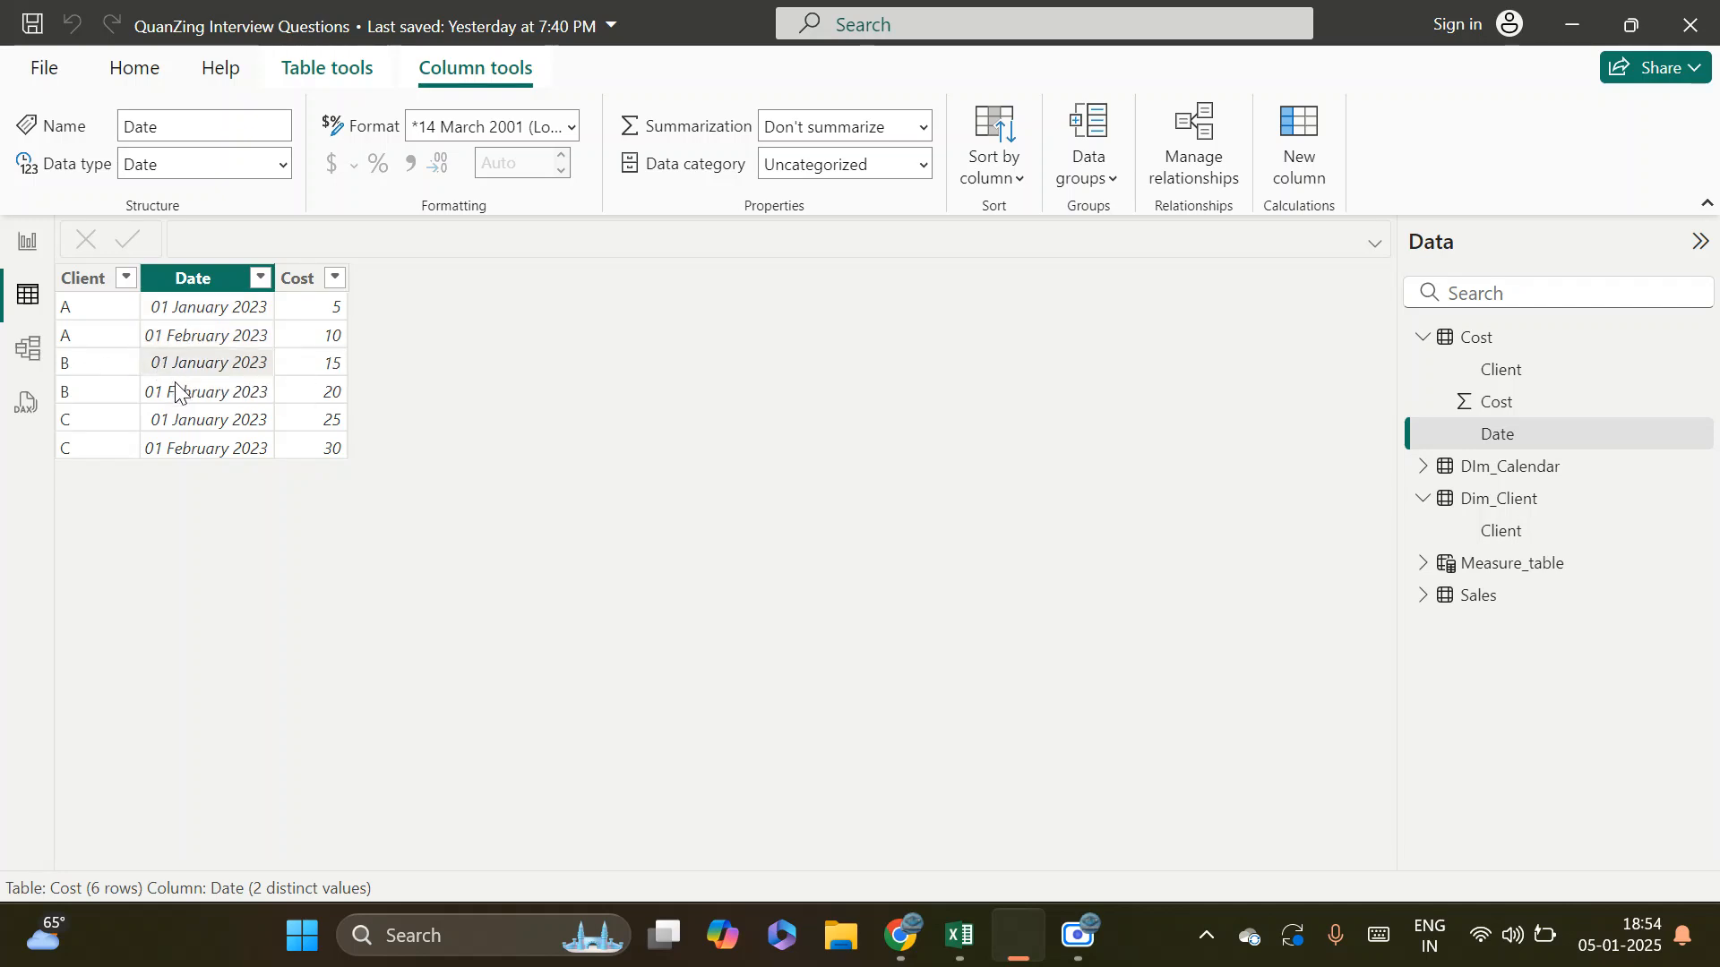
click(116, 304)
click(193, 311)
click(298, 330)
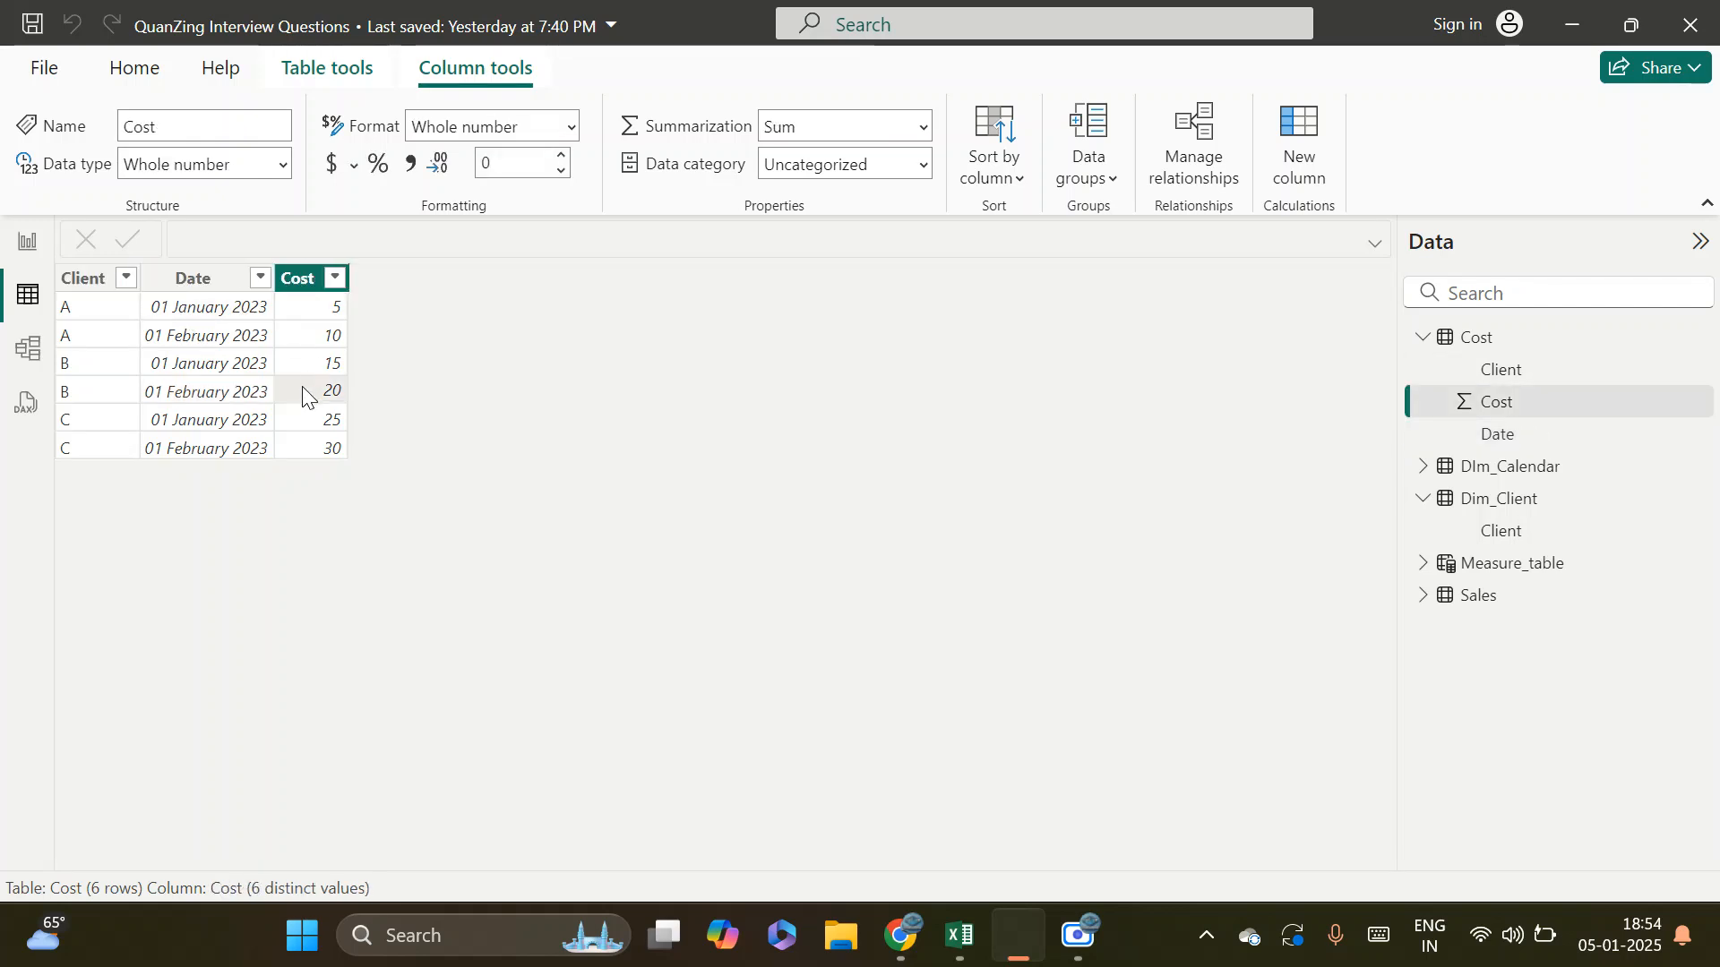
click(188, 342)
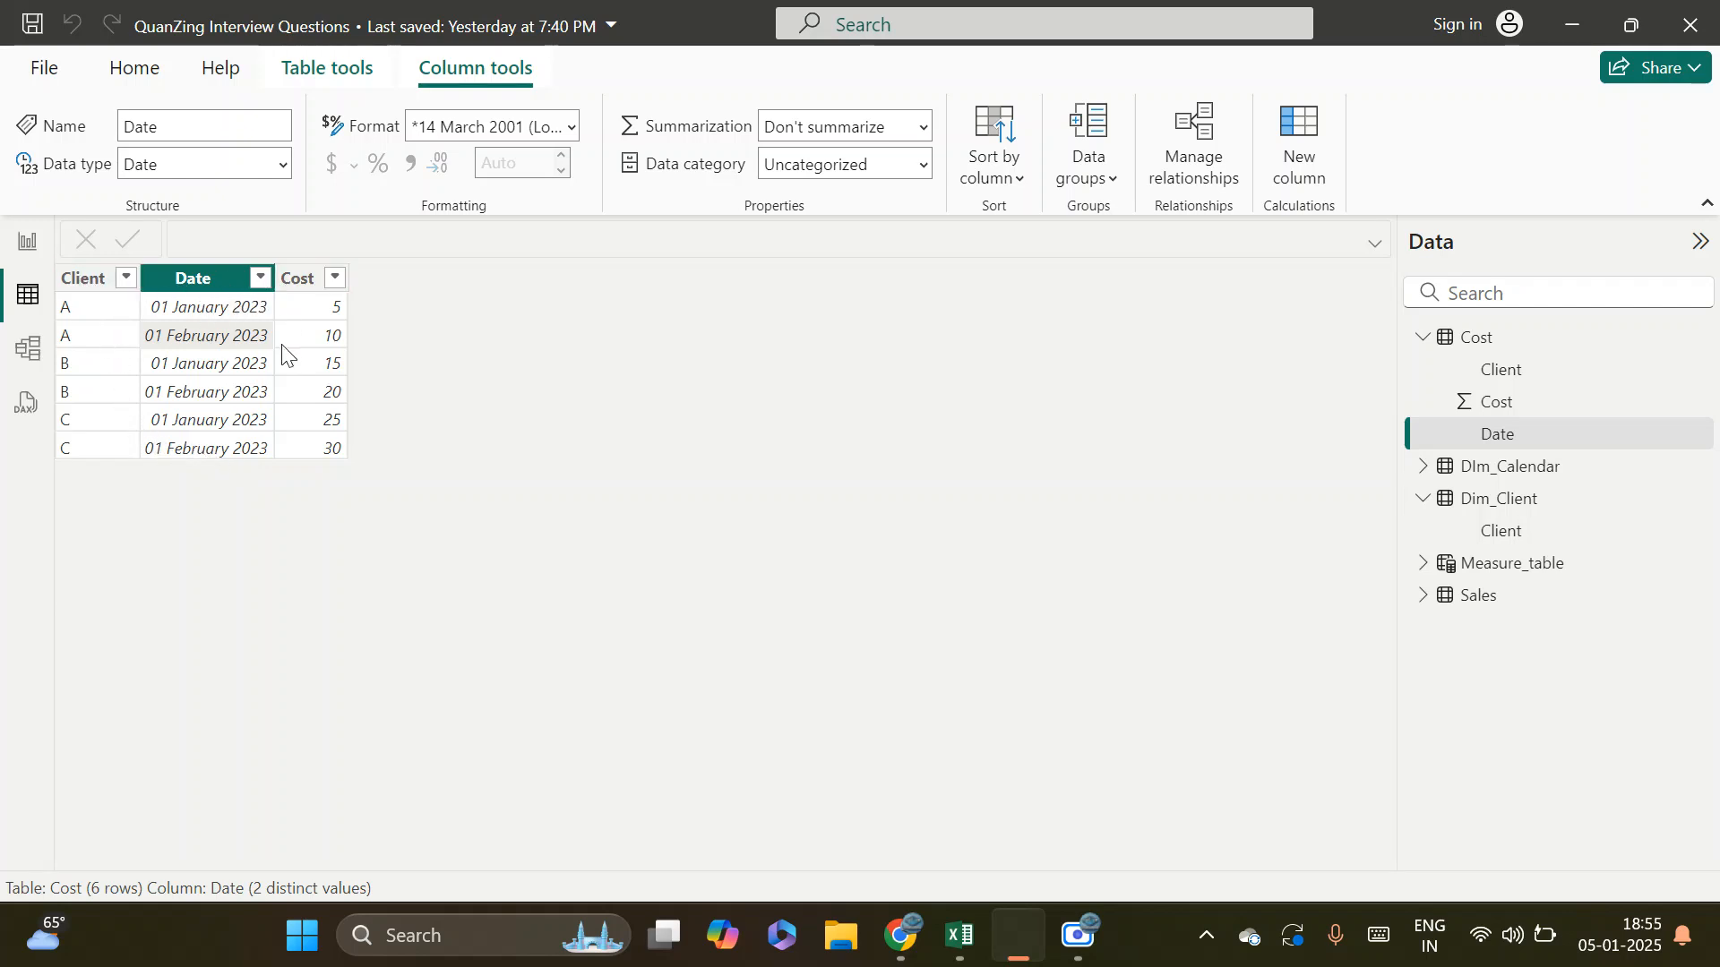
click(303, 284)
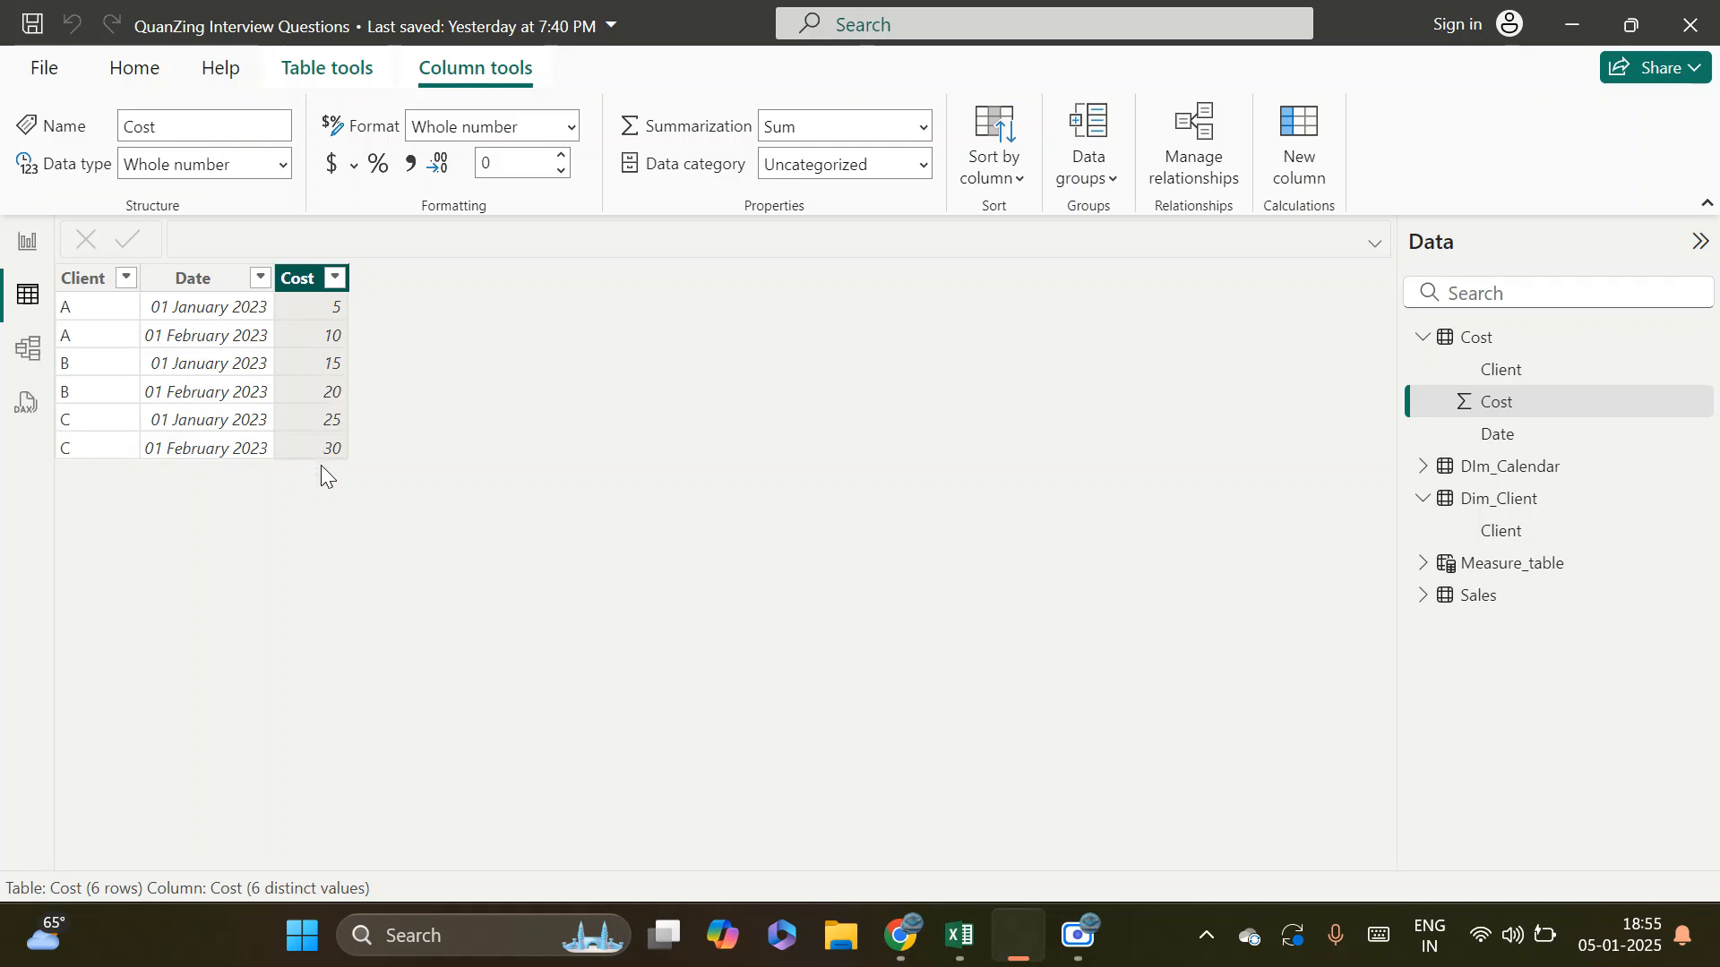
Shift the Dim_Client and Cost tables slightly to the left in the model diagram and inspect their relationship settings
click(25, 351)
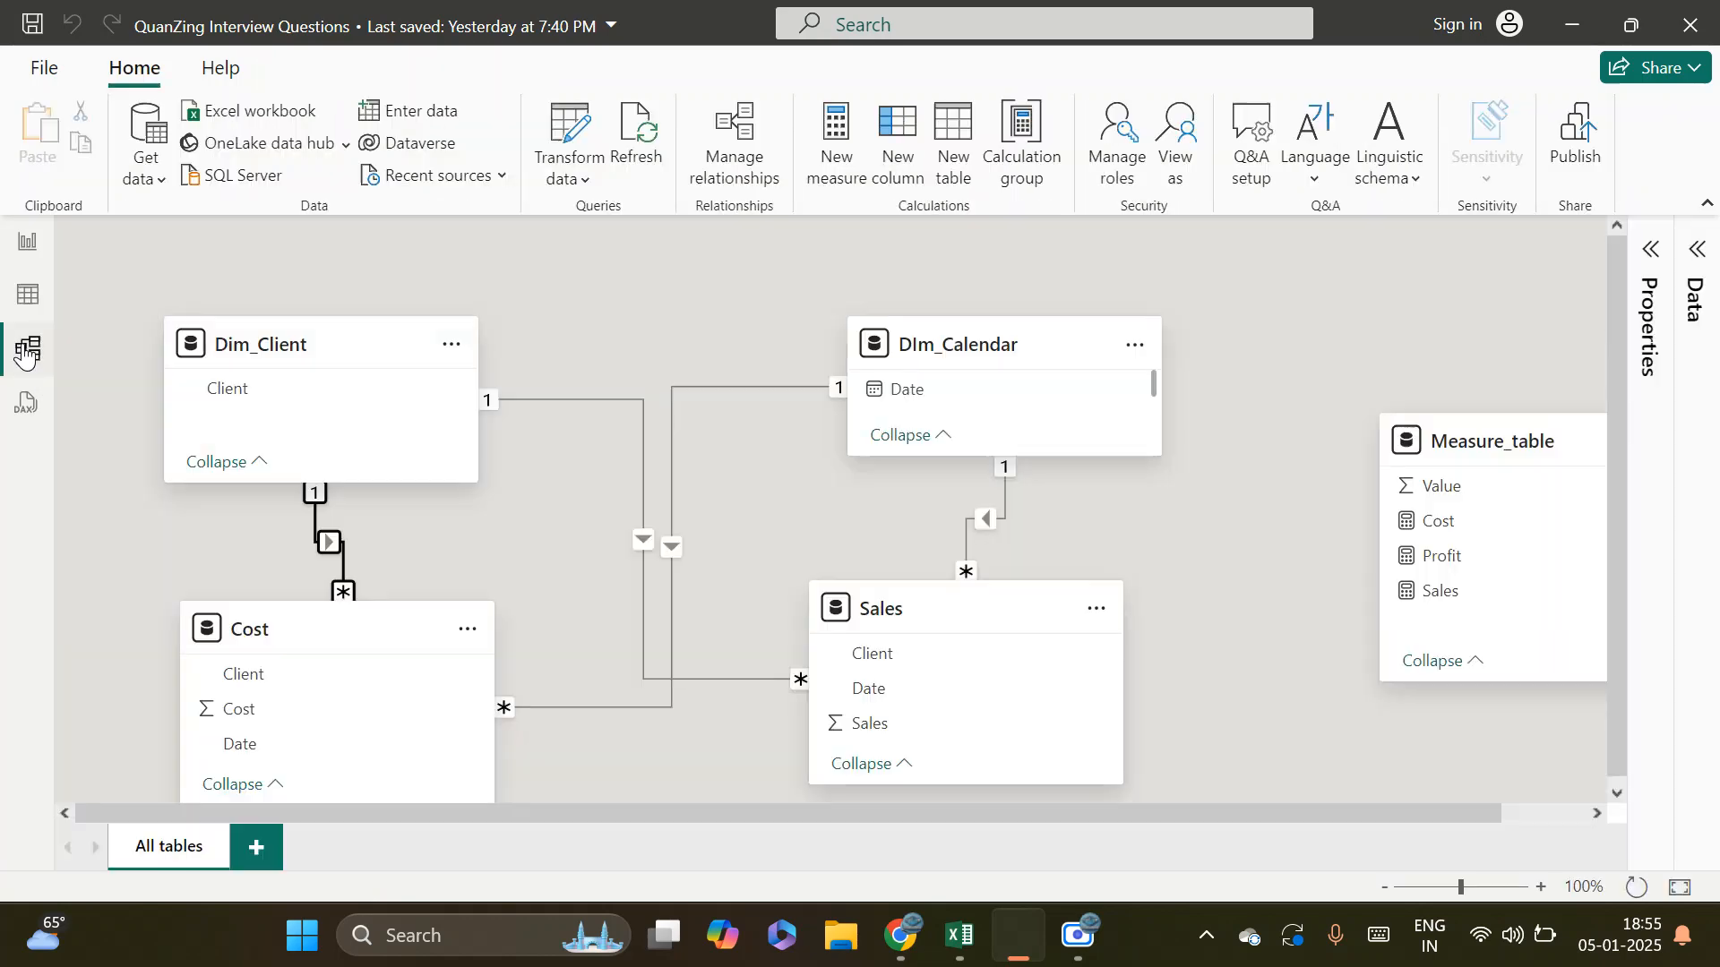
drag(270, 334, 251, 303)
drag(311, 641, 289, 635)
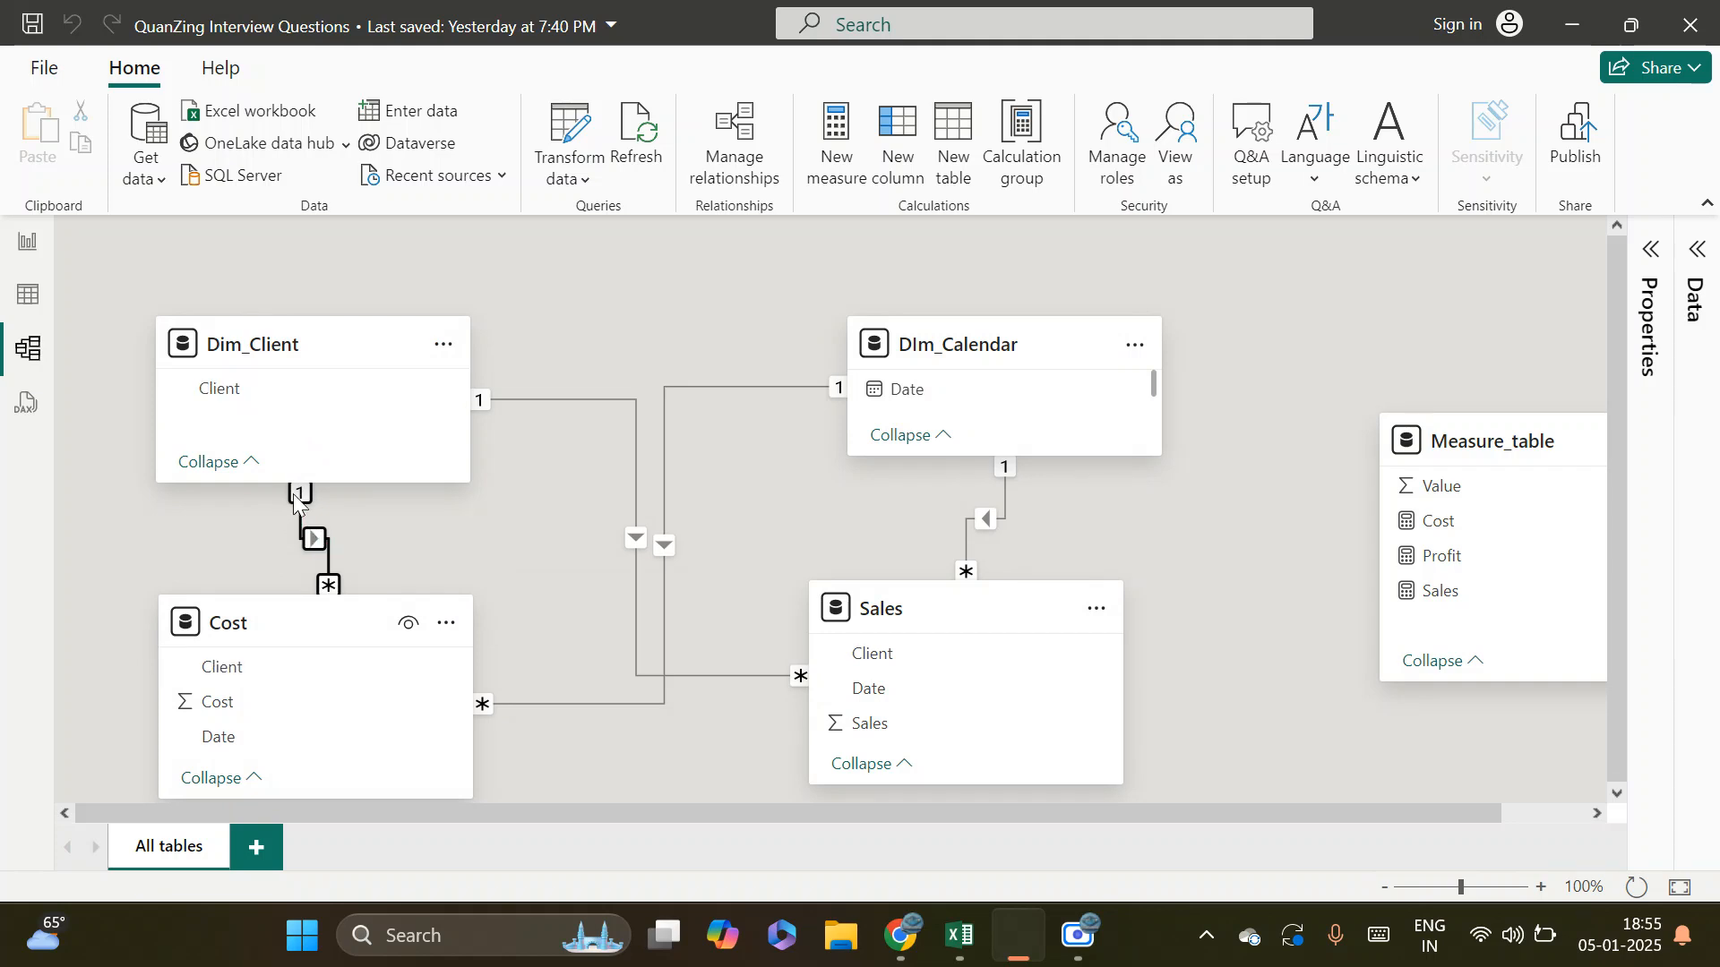
double_click(315, 540)
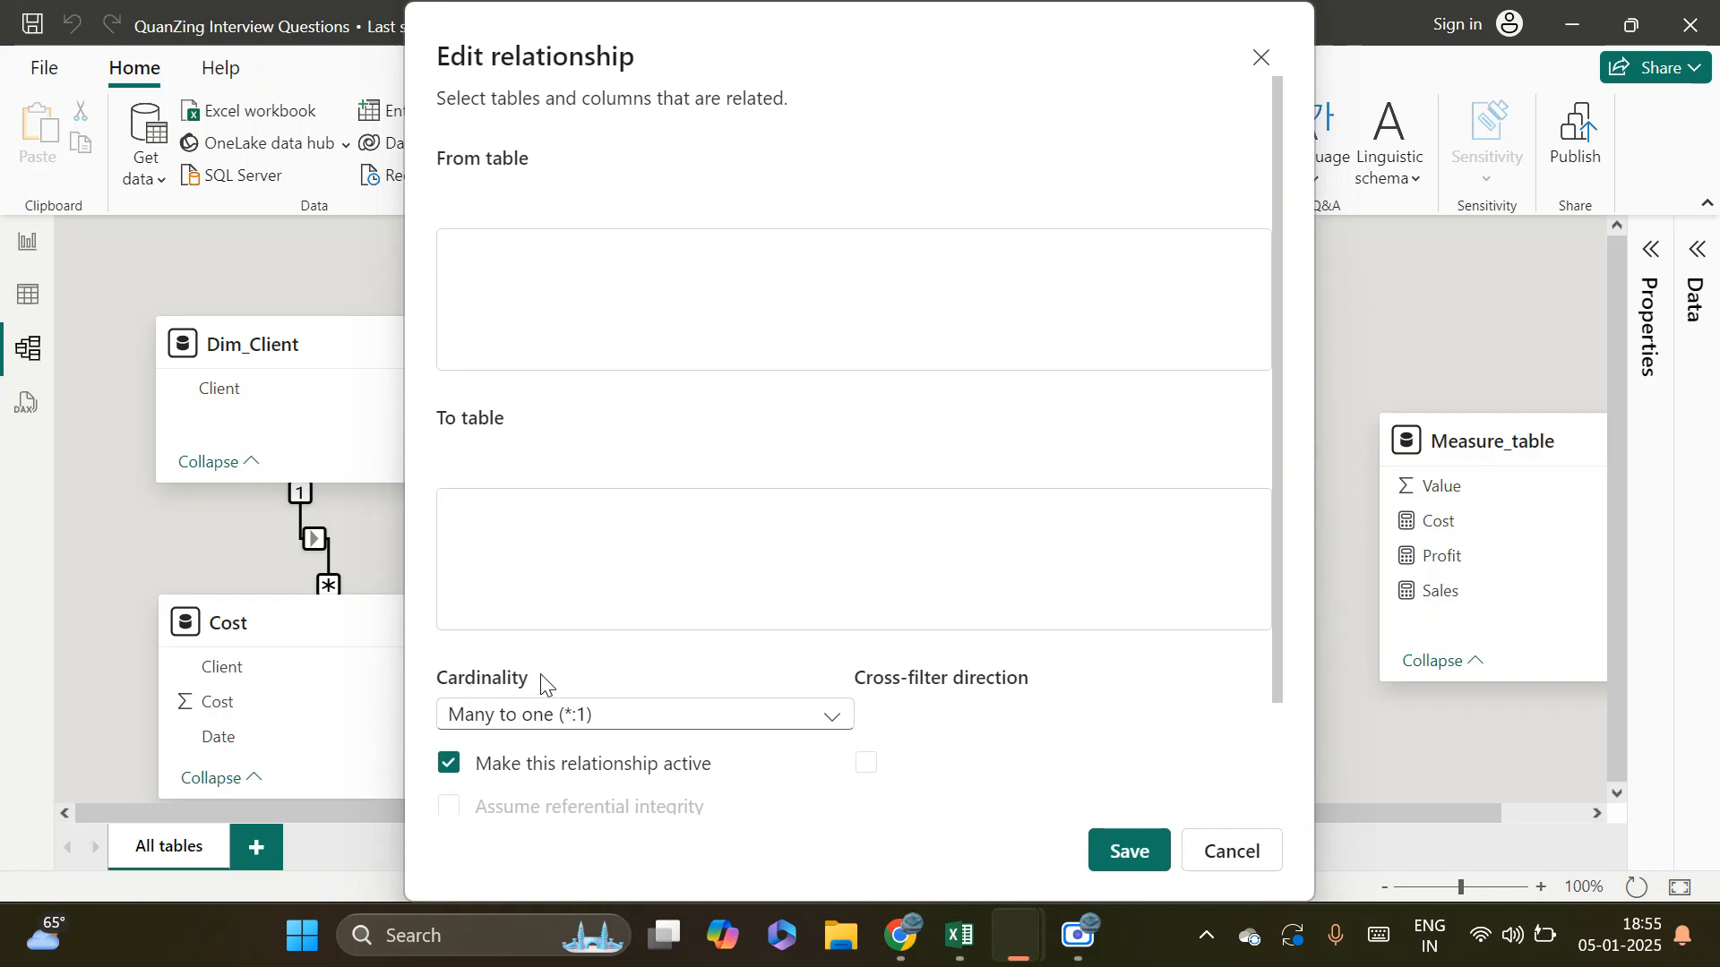
click(1248, 863)
Switch to the Excel workbook Data_Analytics_Batch_08 and insert four blank rows above the ONE TO MANY heading on the Data Model sheet
click(960, 935)
scroll(466, 701, up, 2)
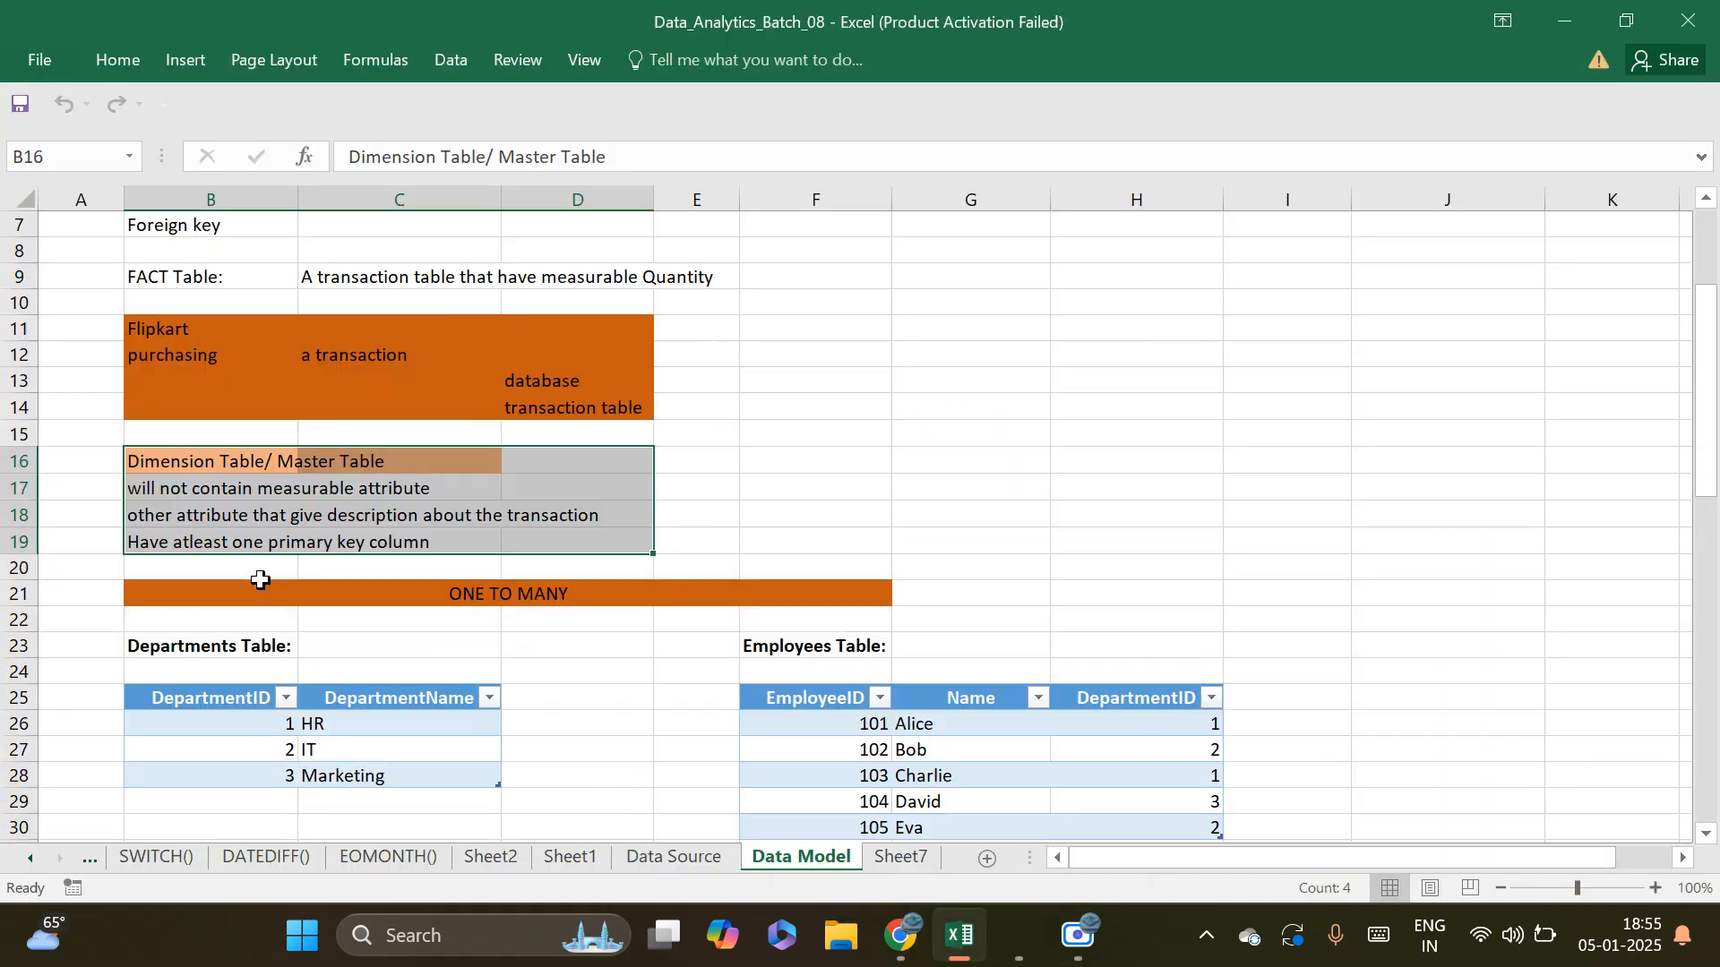
click(21, 570)
right_click(21, 569)
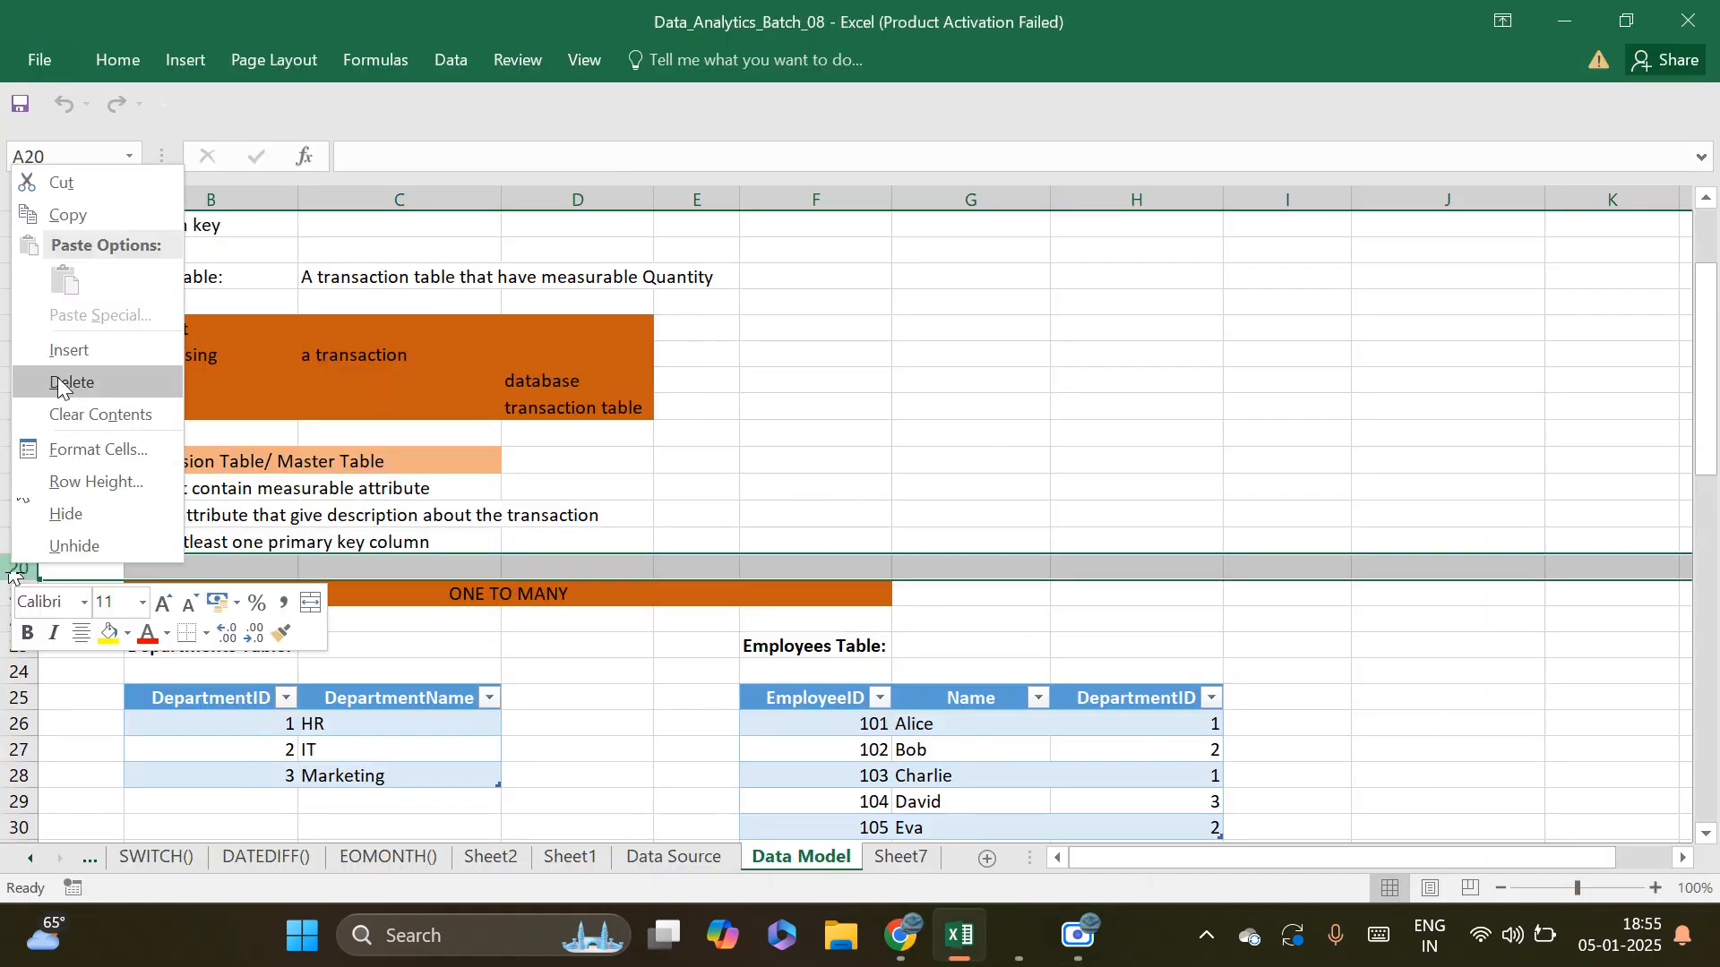
click(70, 350)
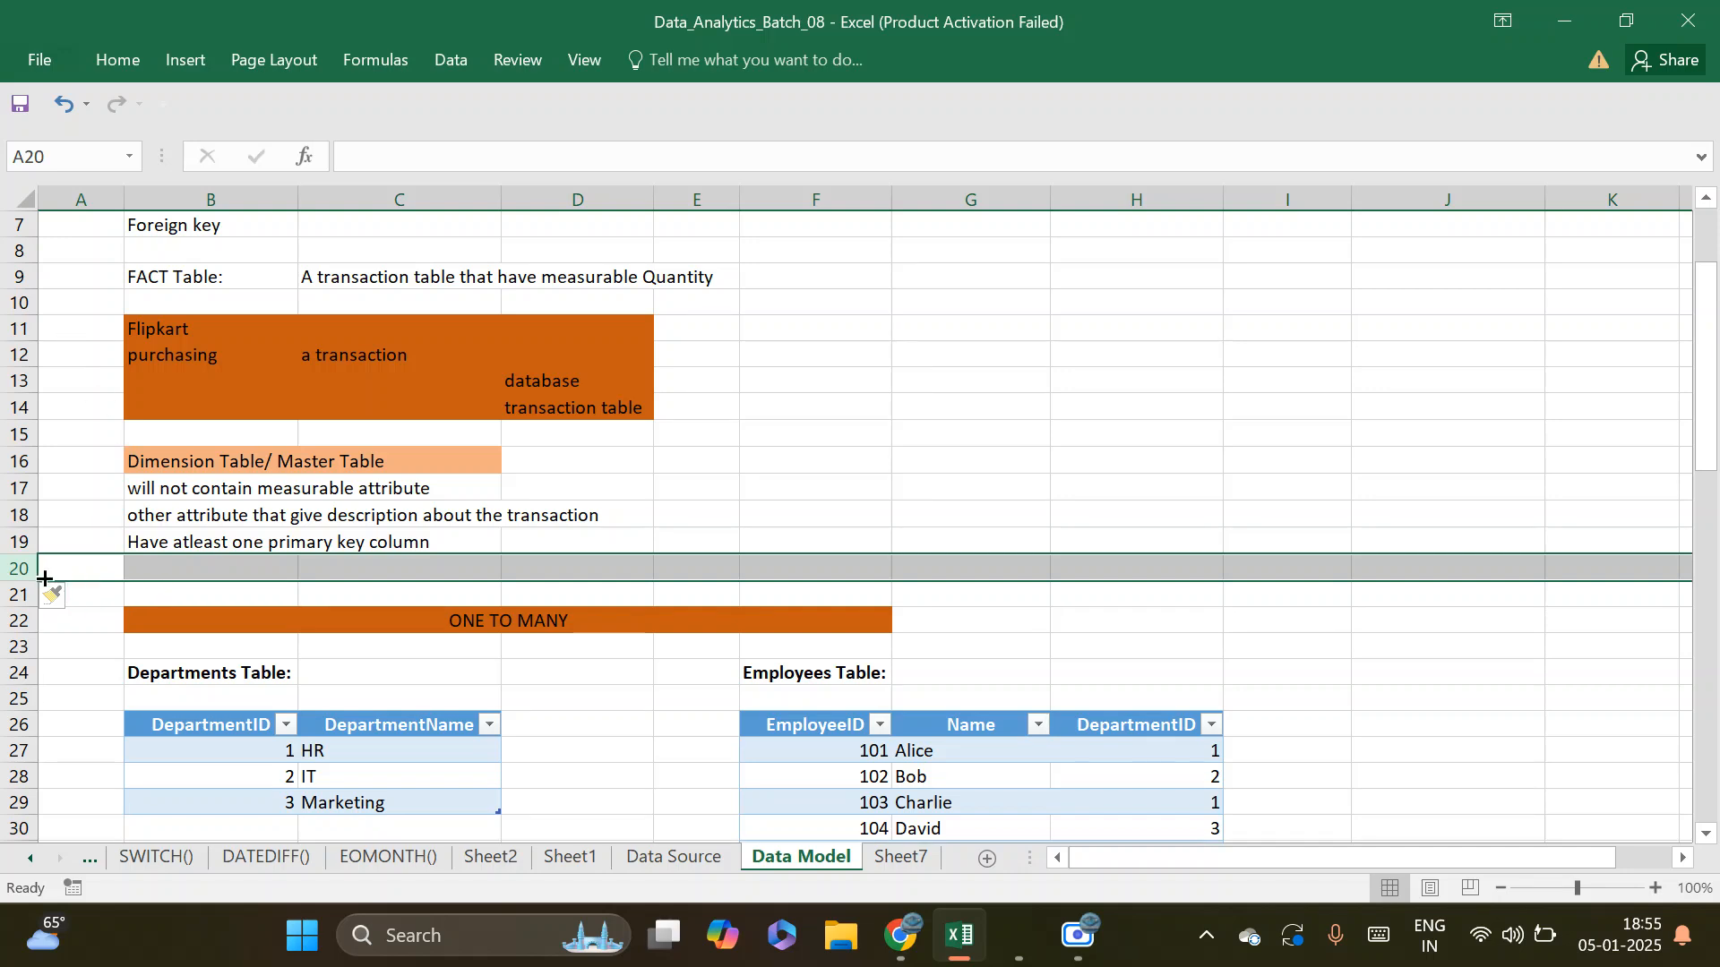
drag(22, 568, 29, 612)
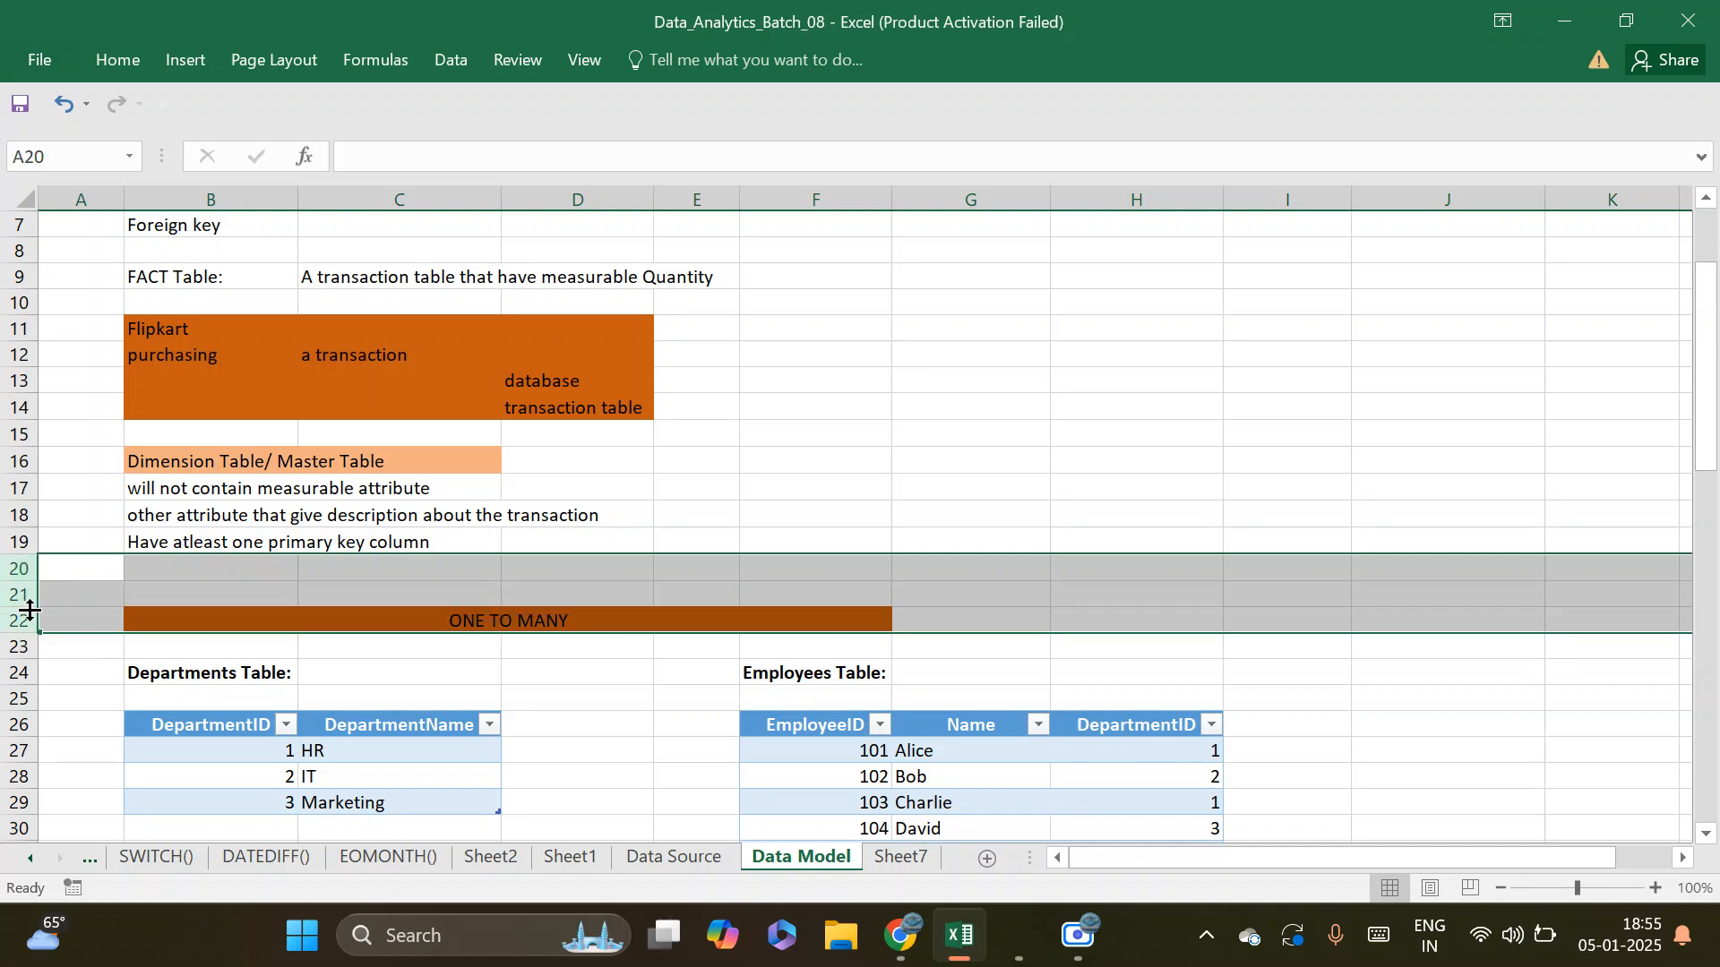
right_click(30, 612)
click(84, 399)
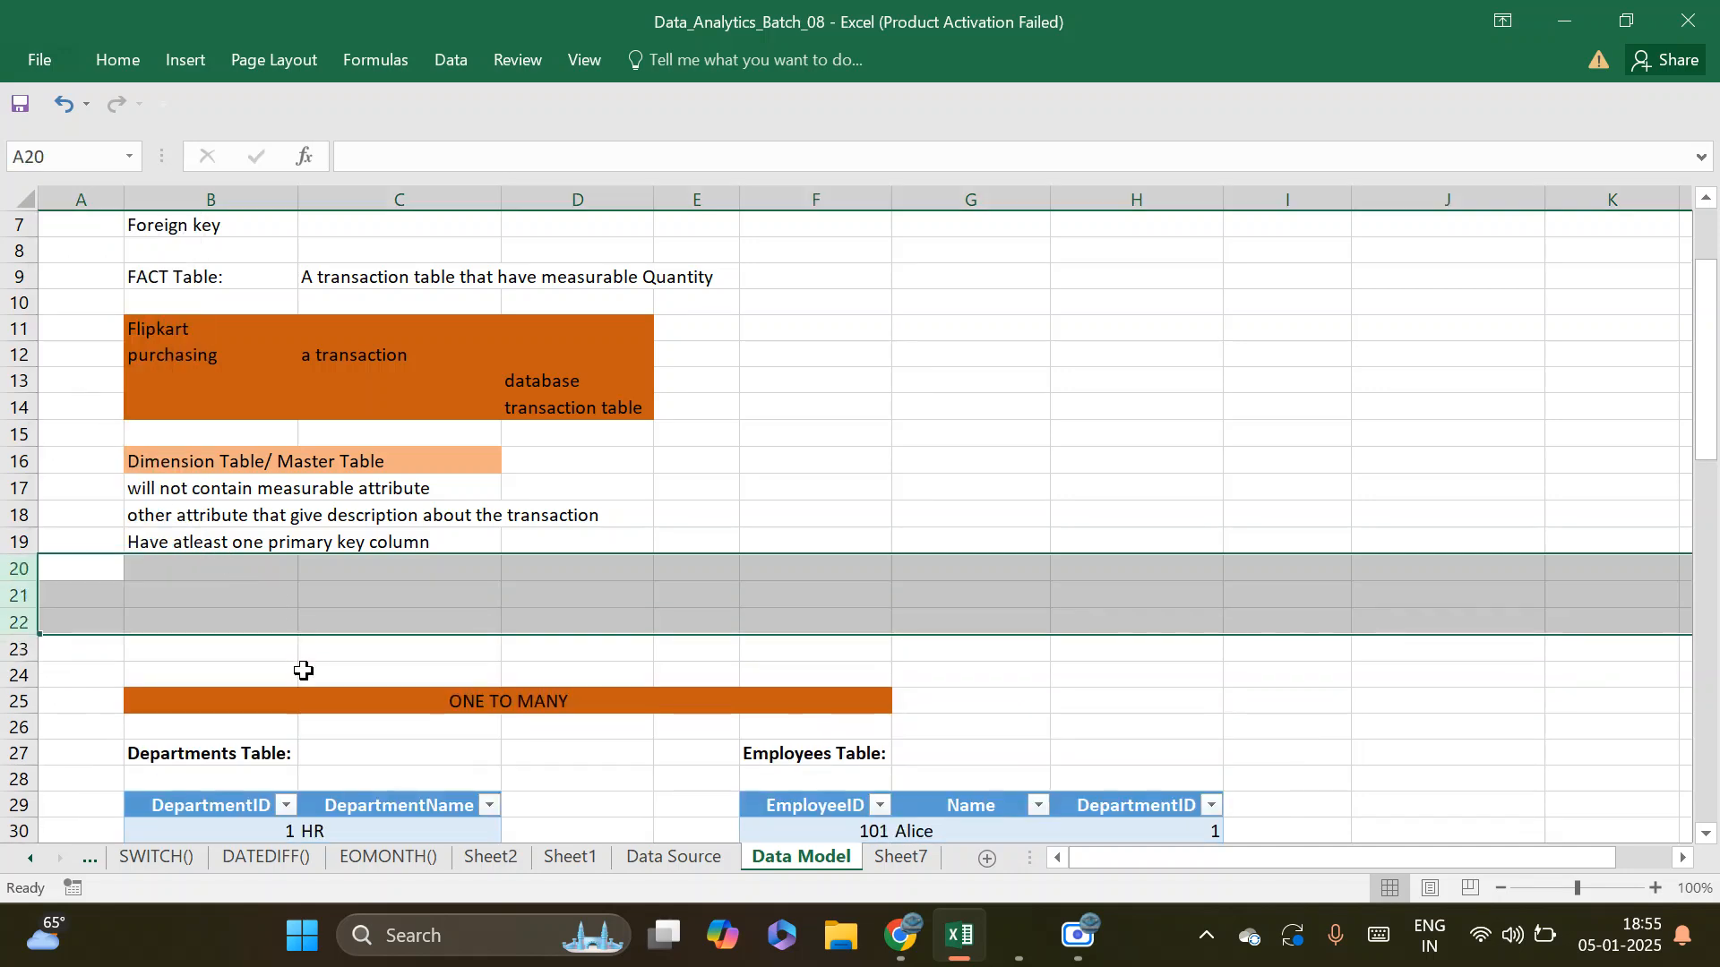
Enter the note "Cardenality = Relationships" in cell B21, below the dimension table notes
click(287, 621)
click(219, 593)
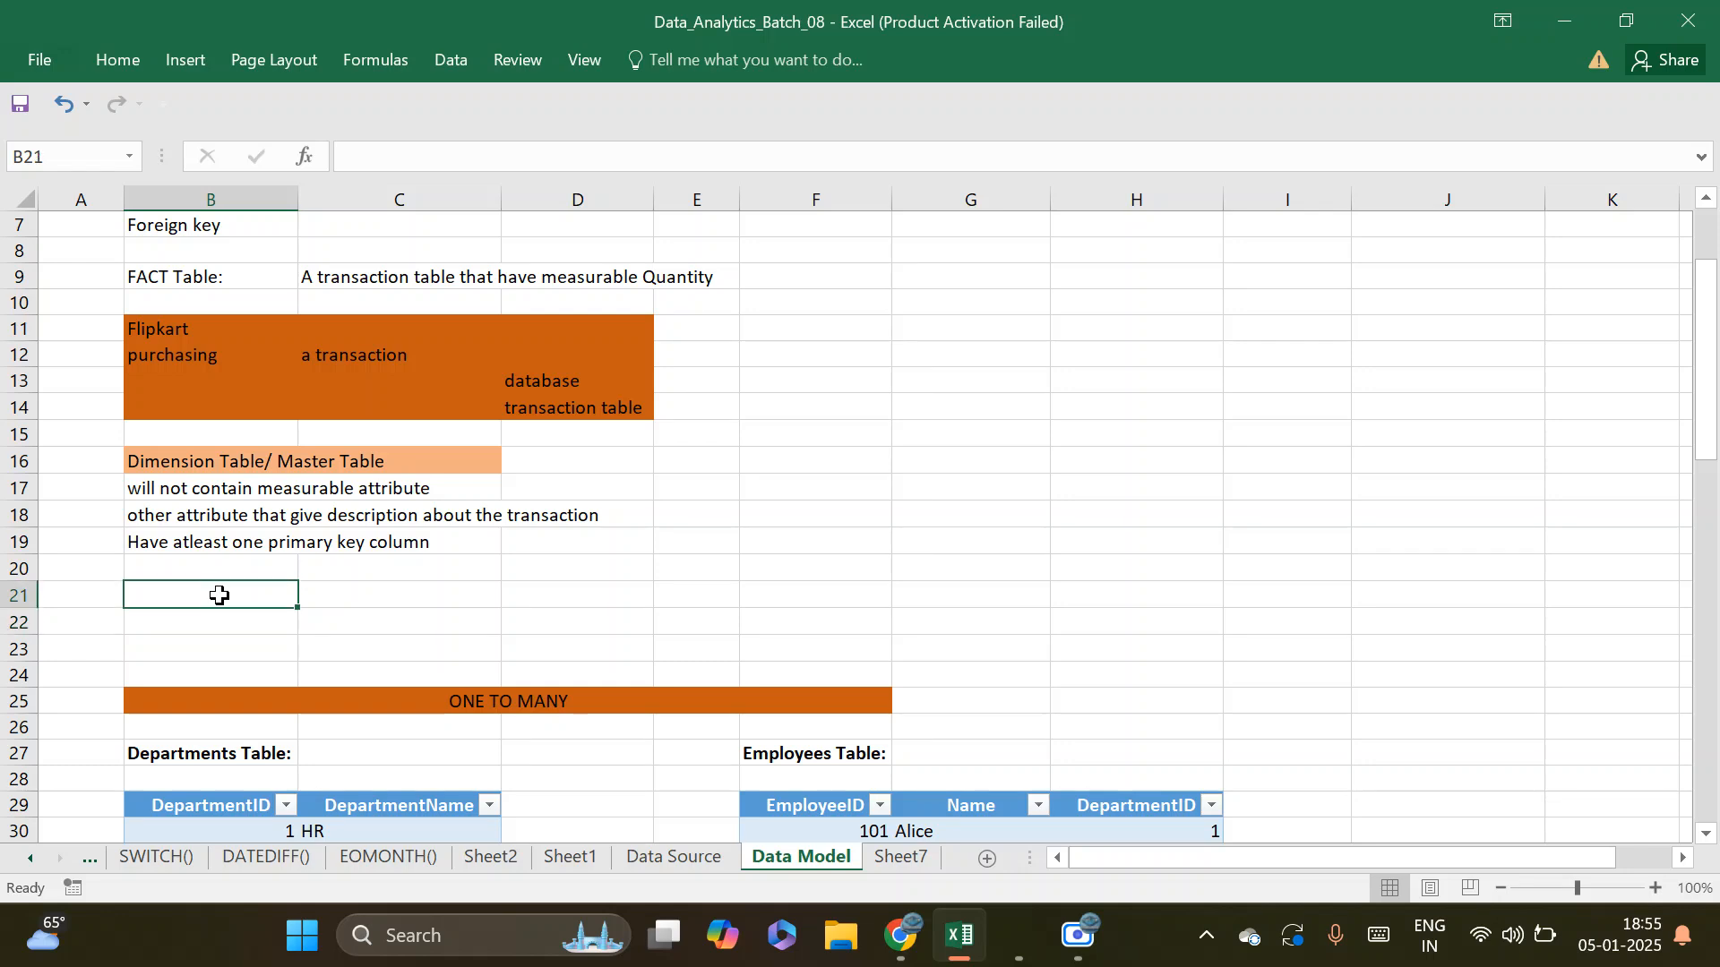
text(Cardena)
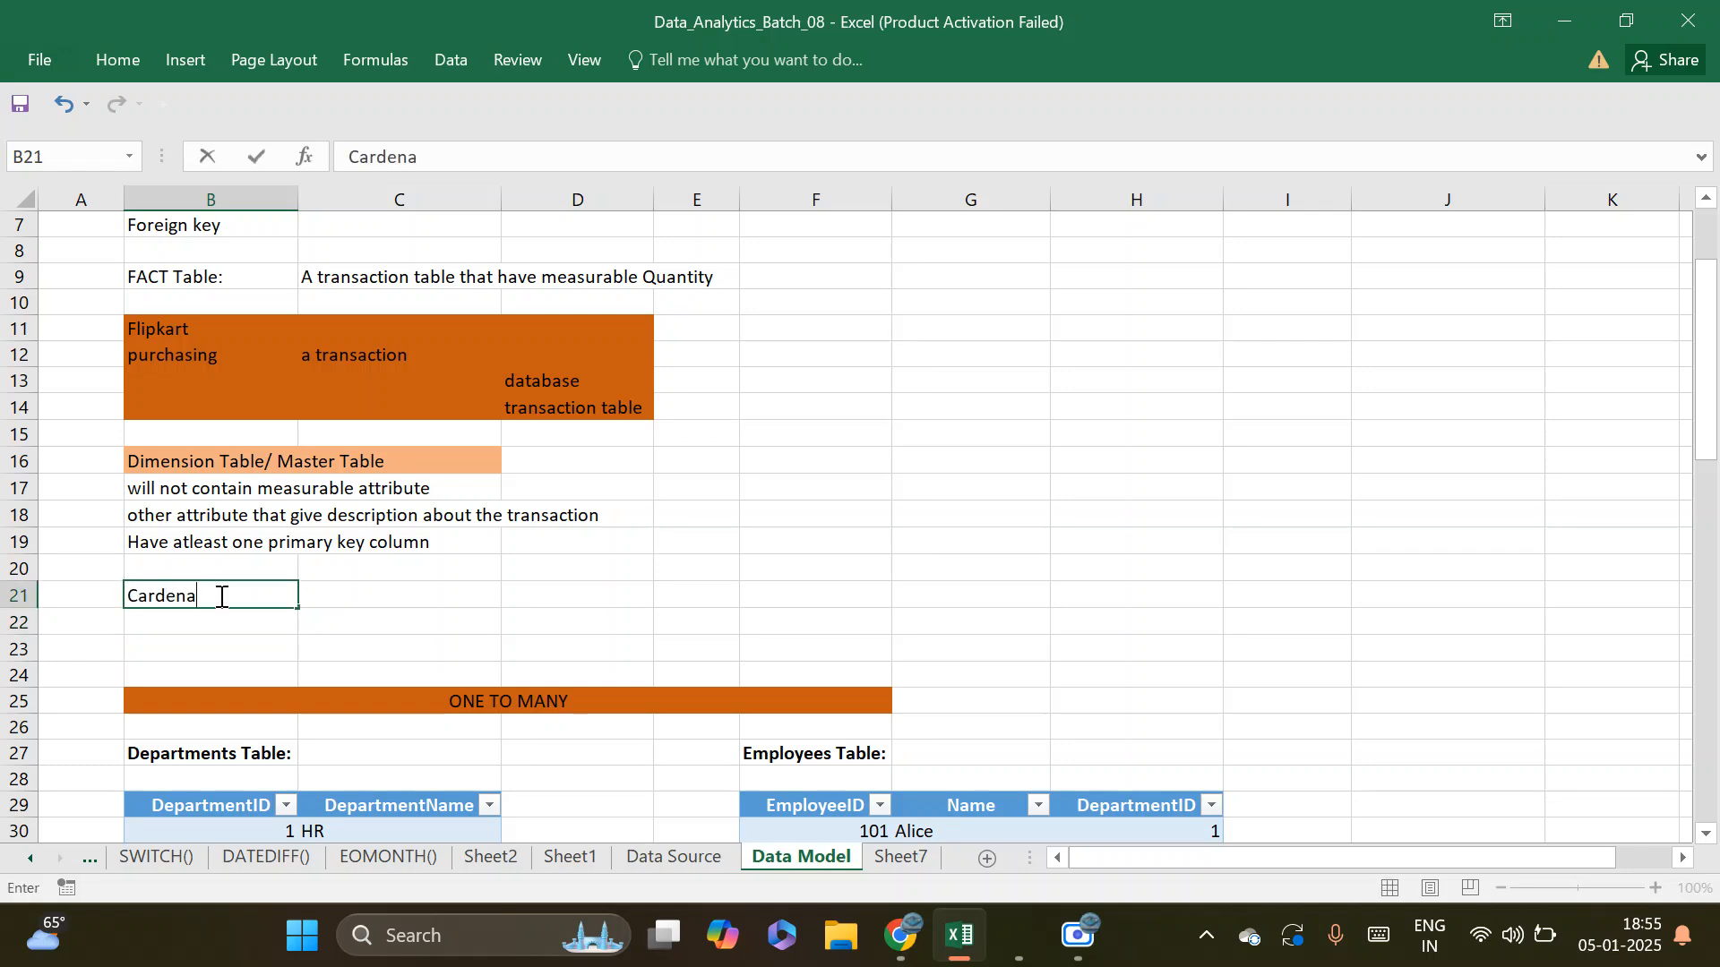
text(lity = Relation)
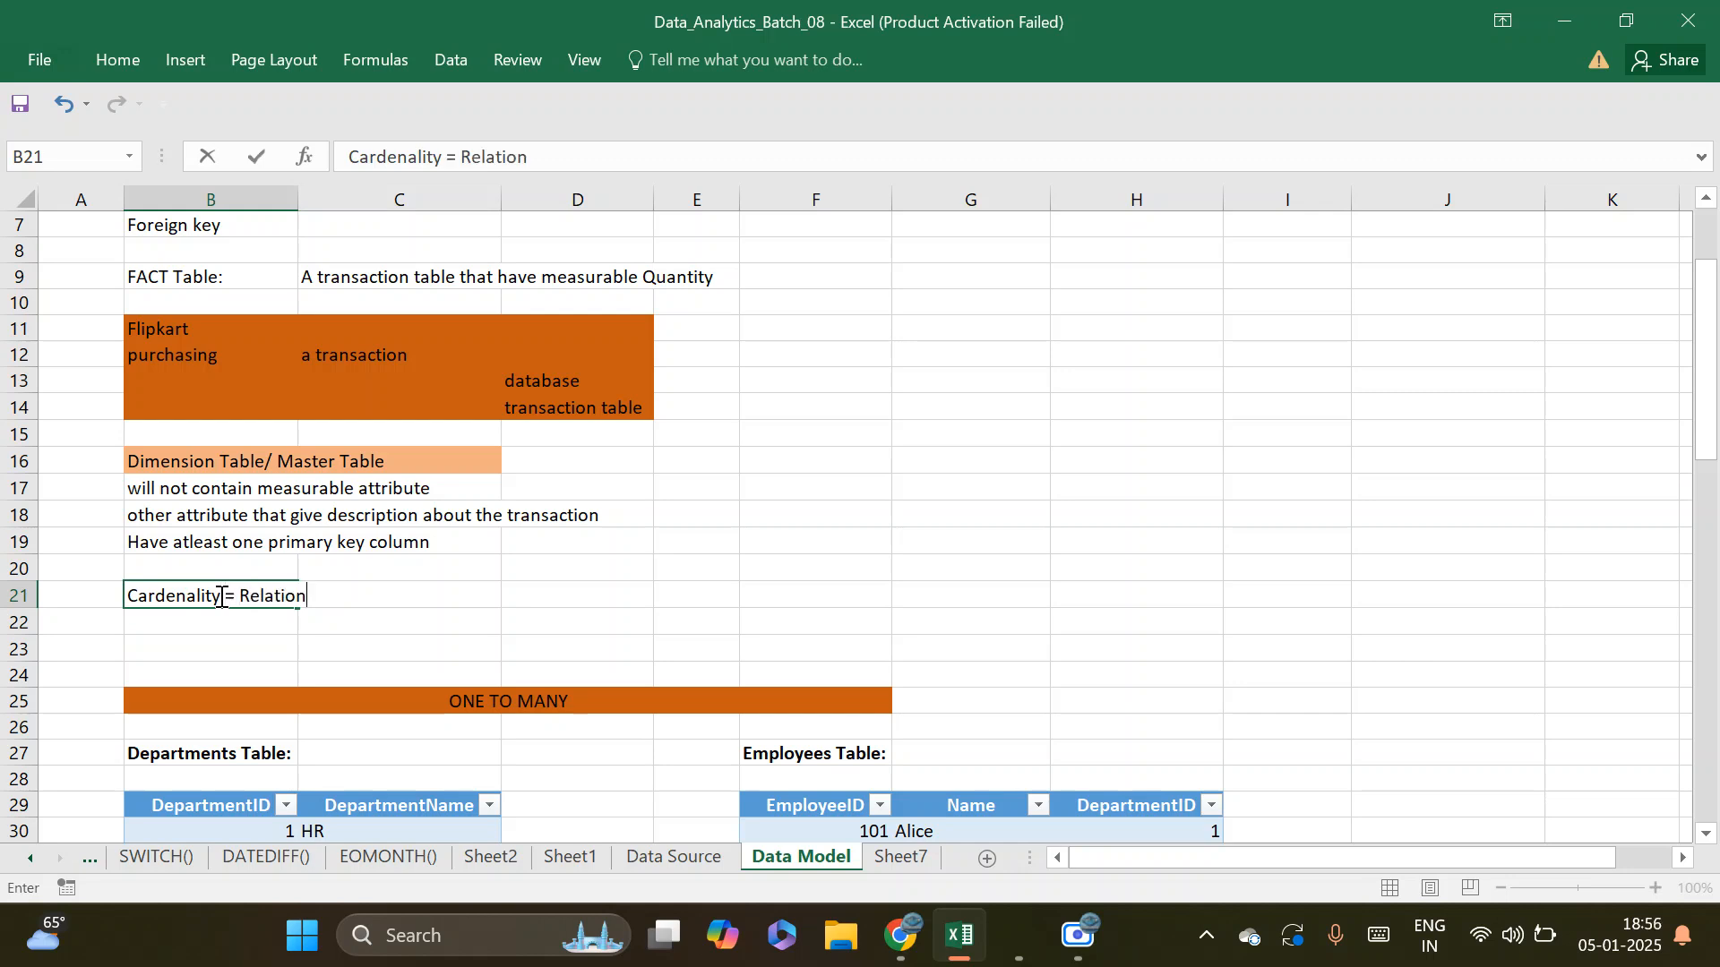
text(ships)
key(Return)
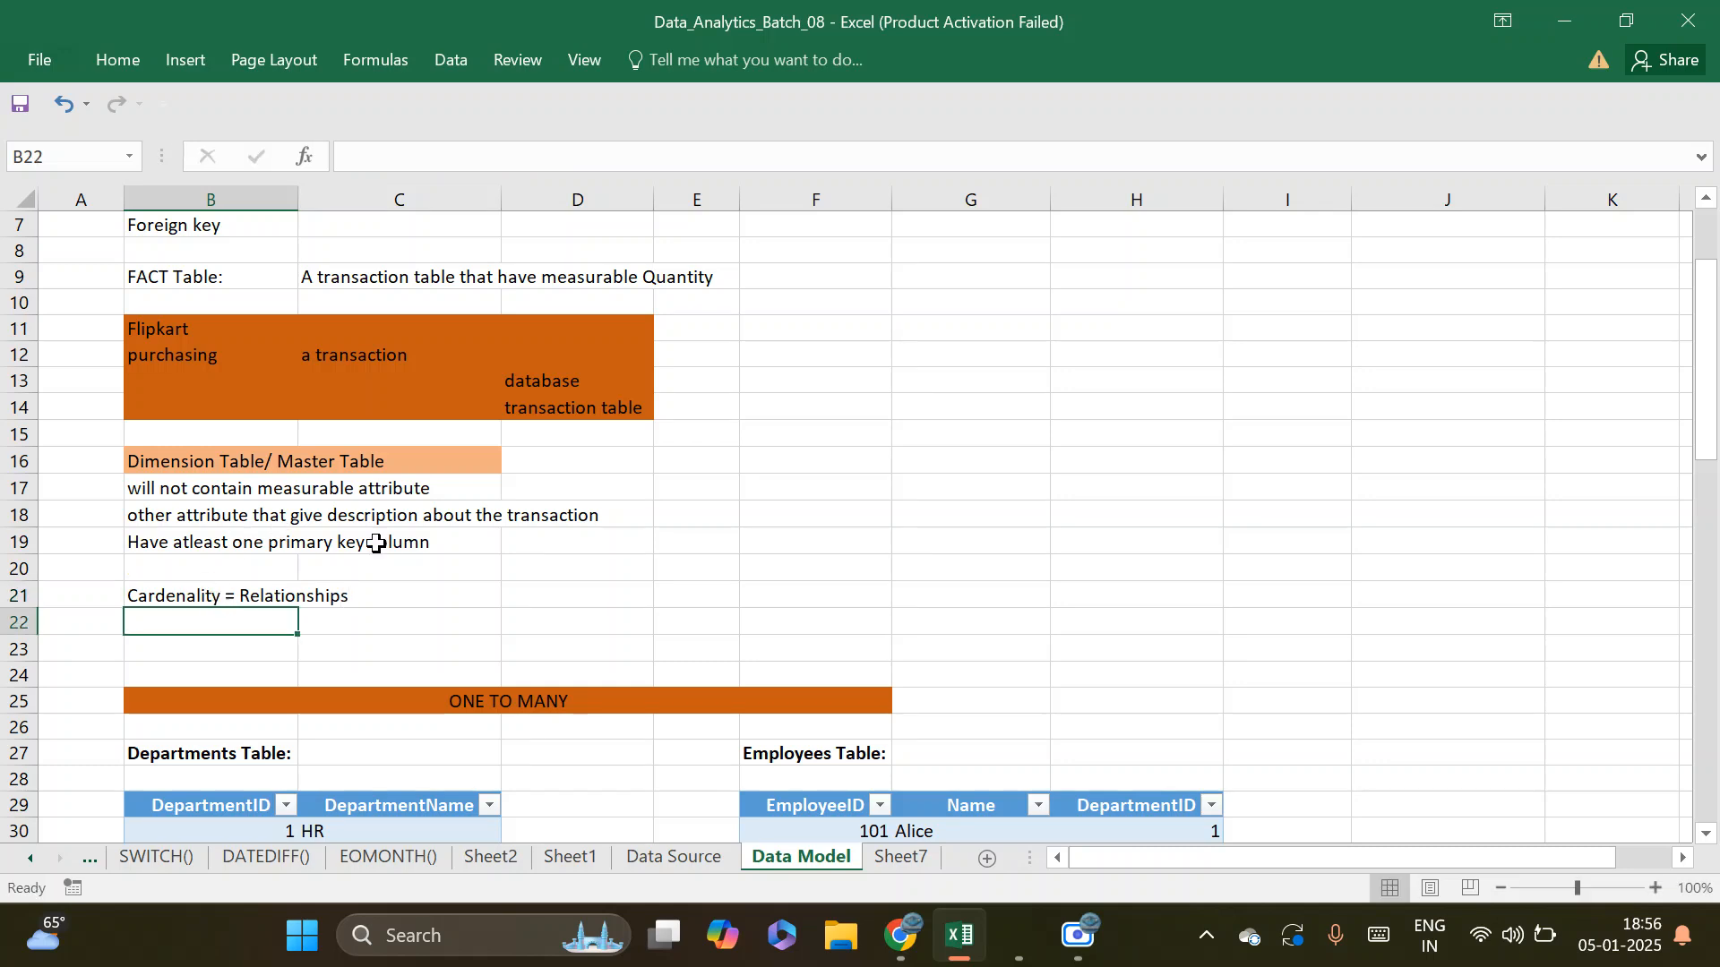
Examine the example tables under the ONE TO MANY, ONE to ONE and MANY to MANY headings
scroll(541, 564, down, 2)
scroll(529, 551, down, 1)
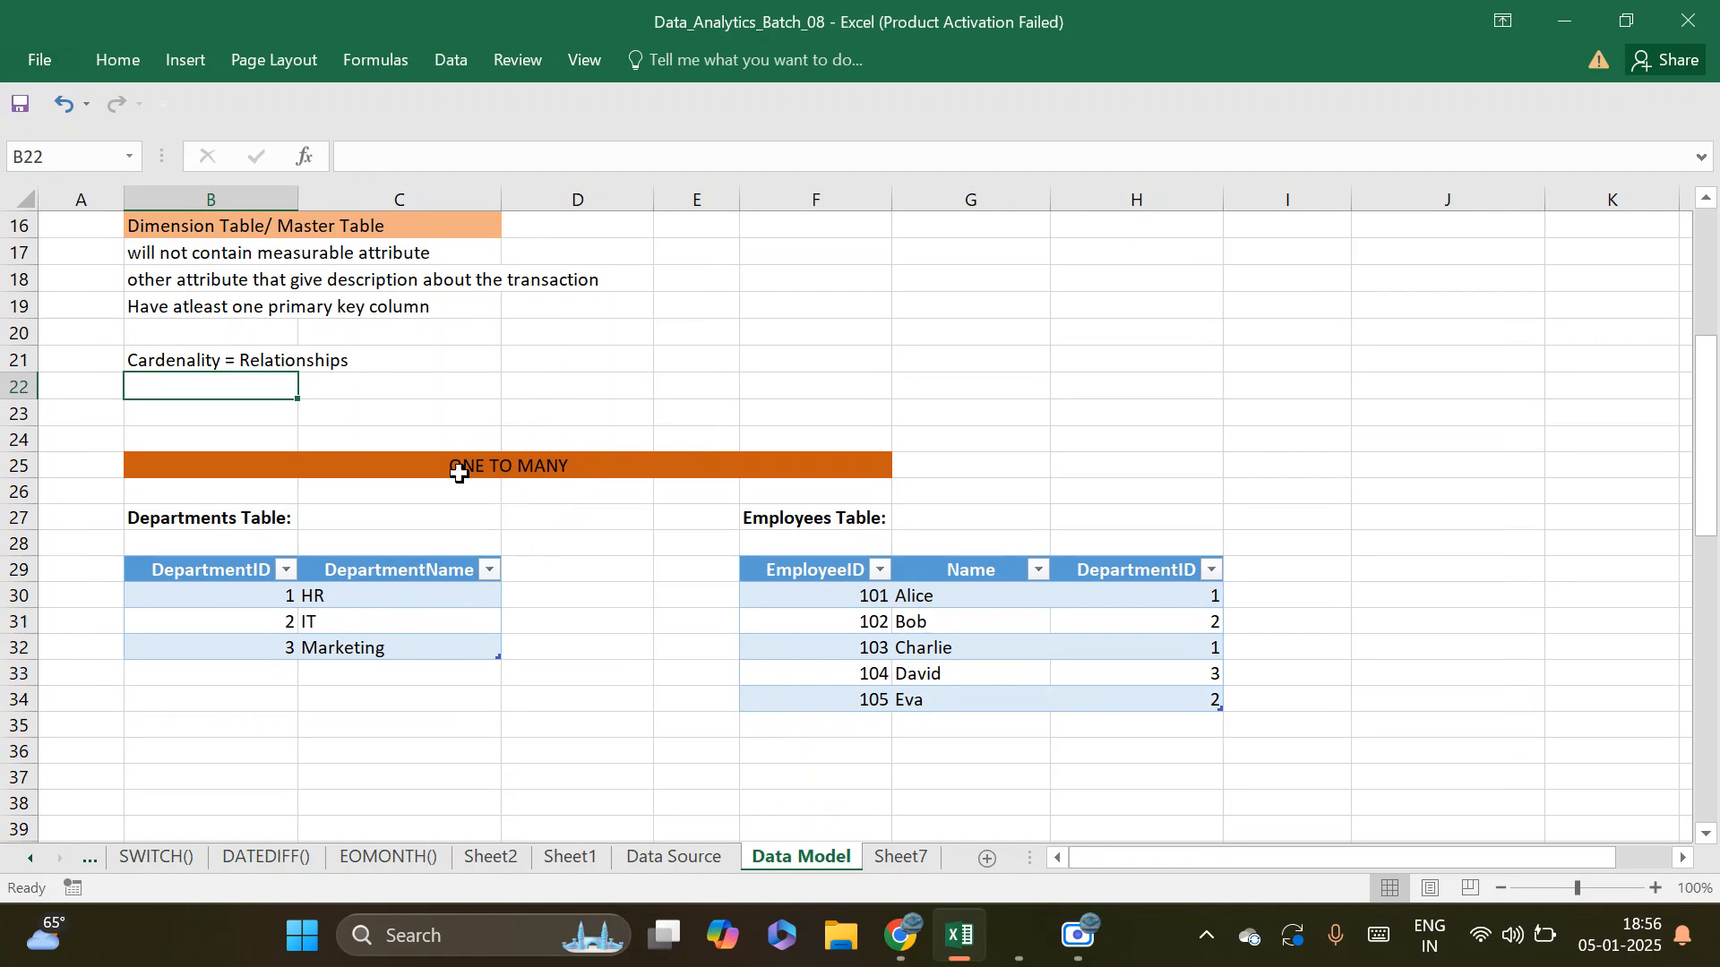
click(460, 463)
scroll(663, 517, down, 2)
scroll(664, 516, down, 1)
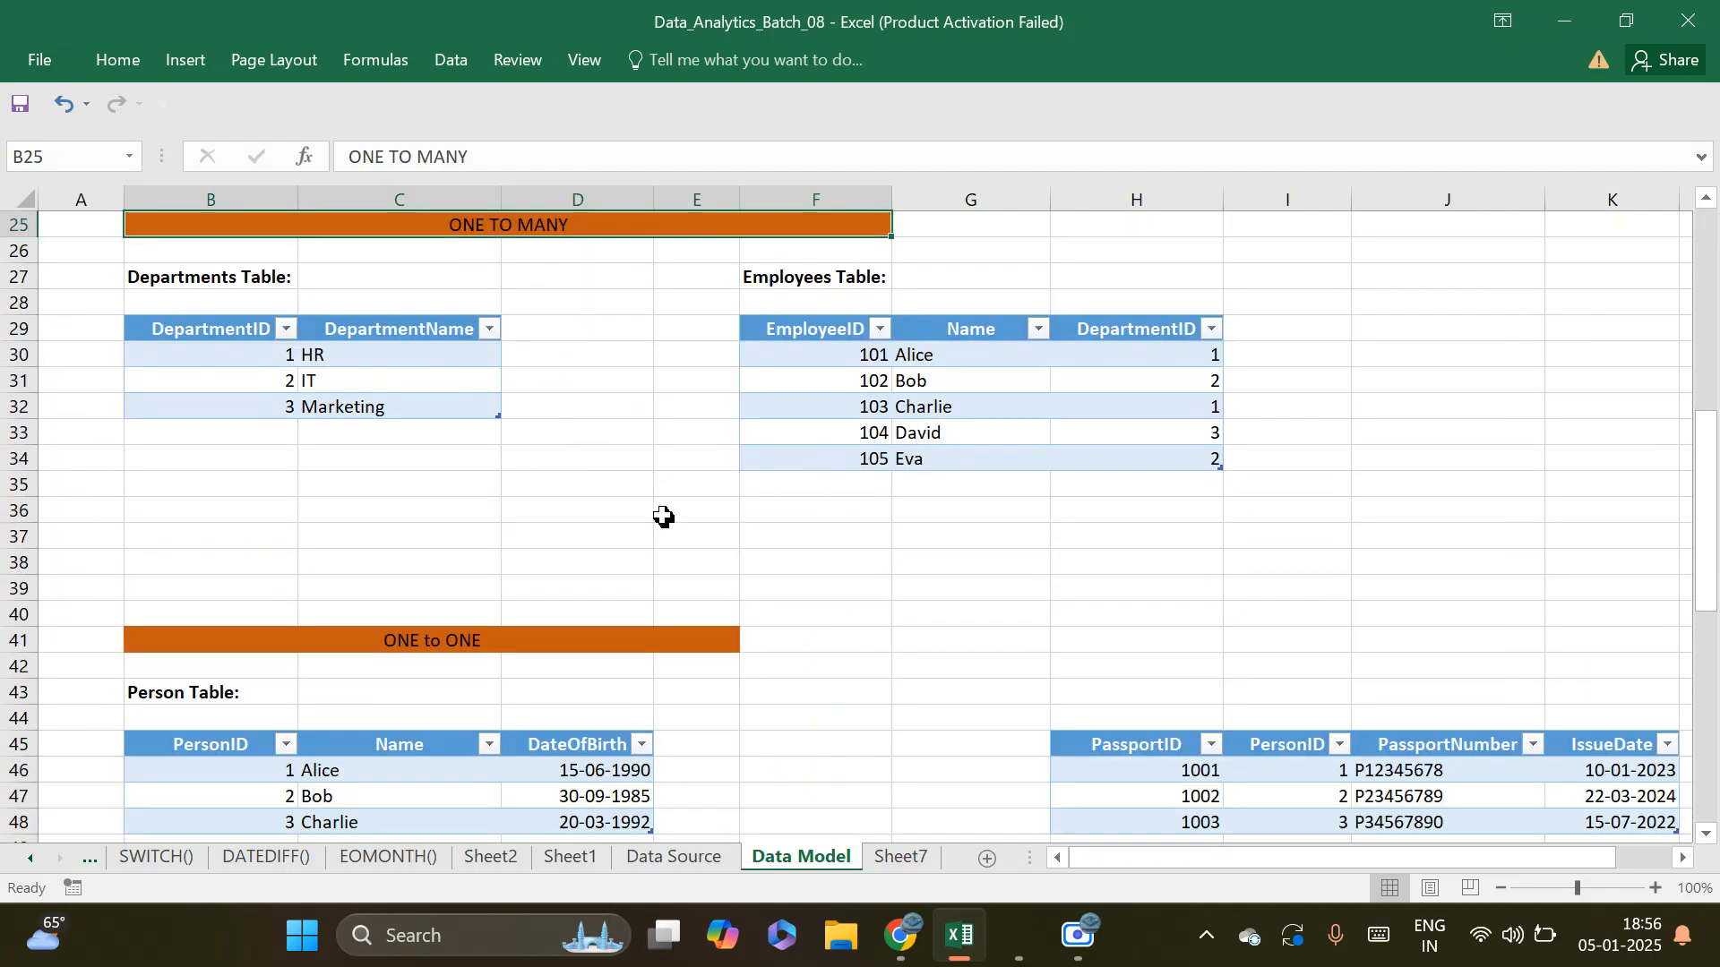
scroll(471, 614, down, 2)
click(480, 484)
scroll(538, 537, down, 2)
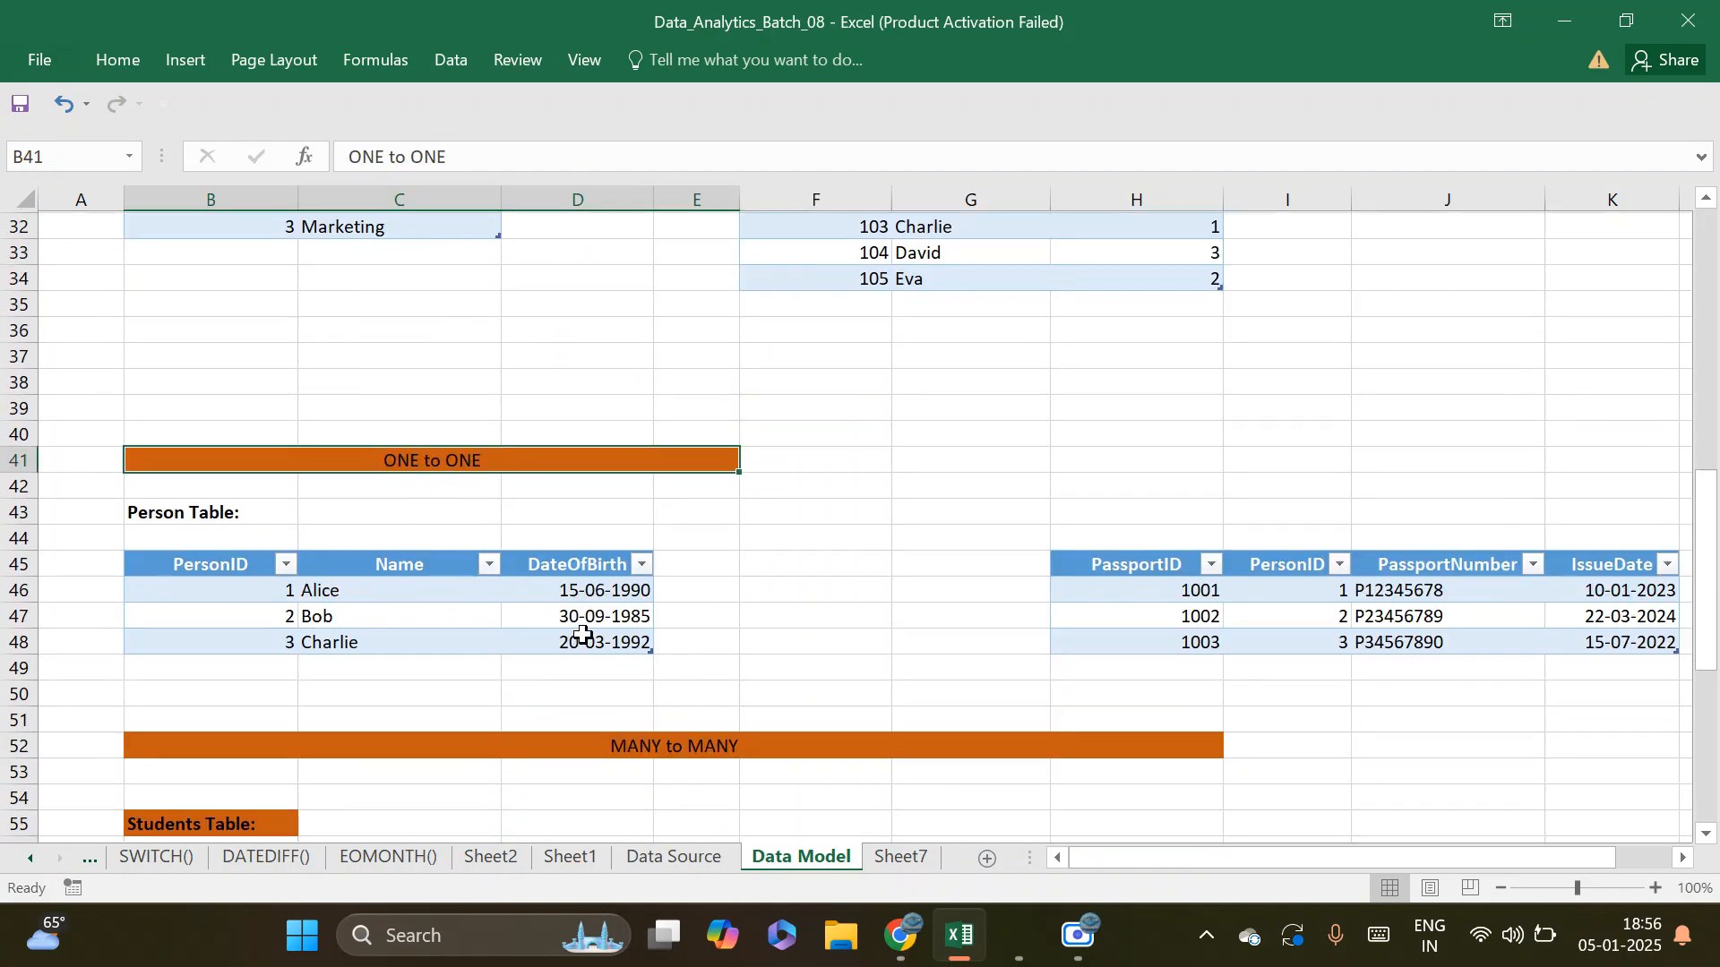
click(679, 615)
scroll(716, 627, down, 2)
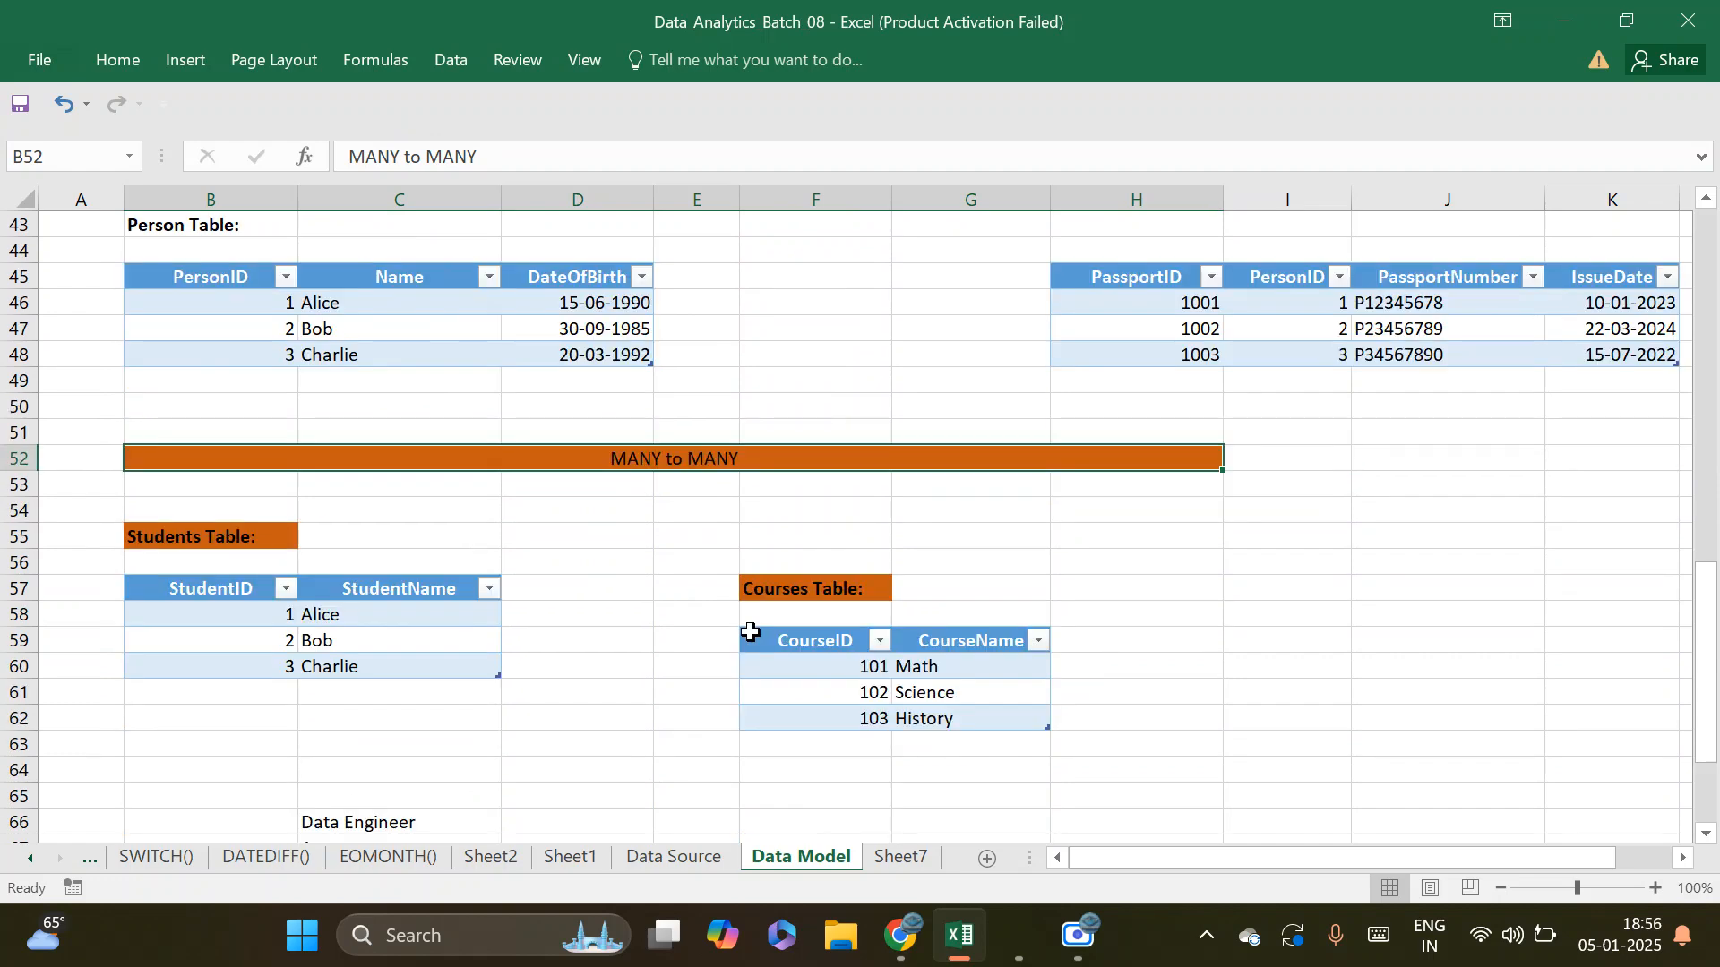
scroll(442, 542, up, 5)
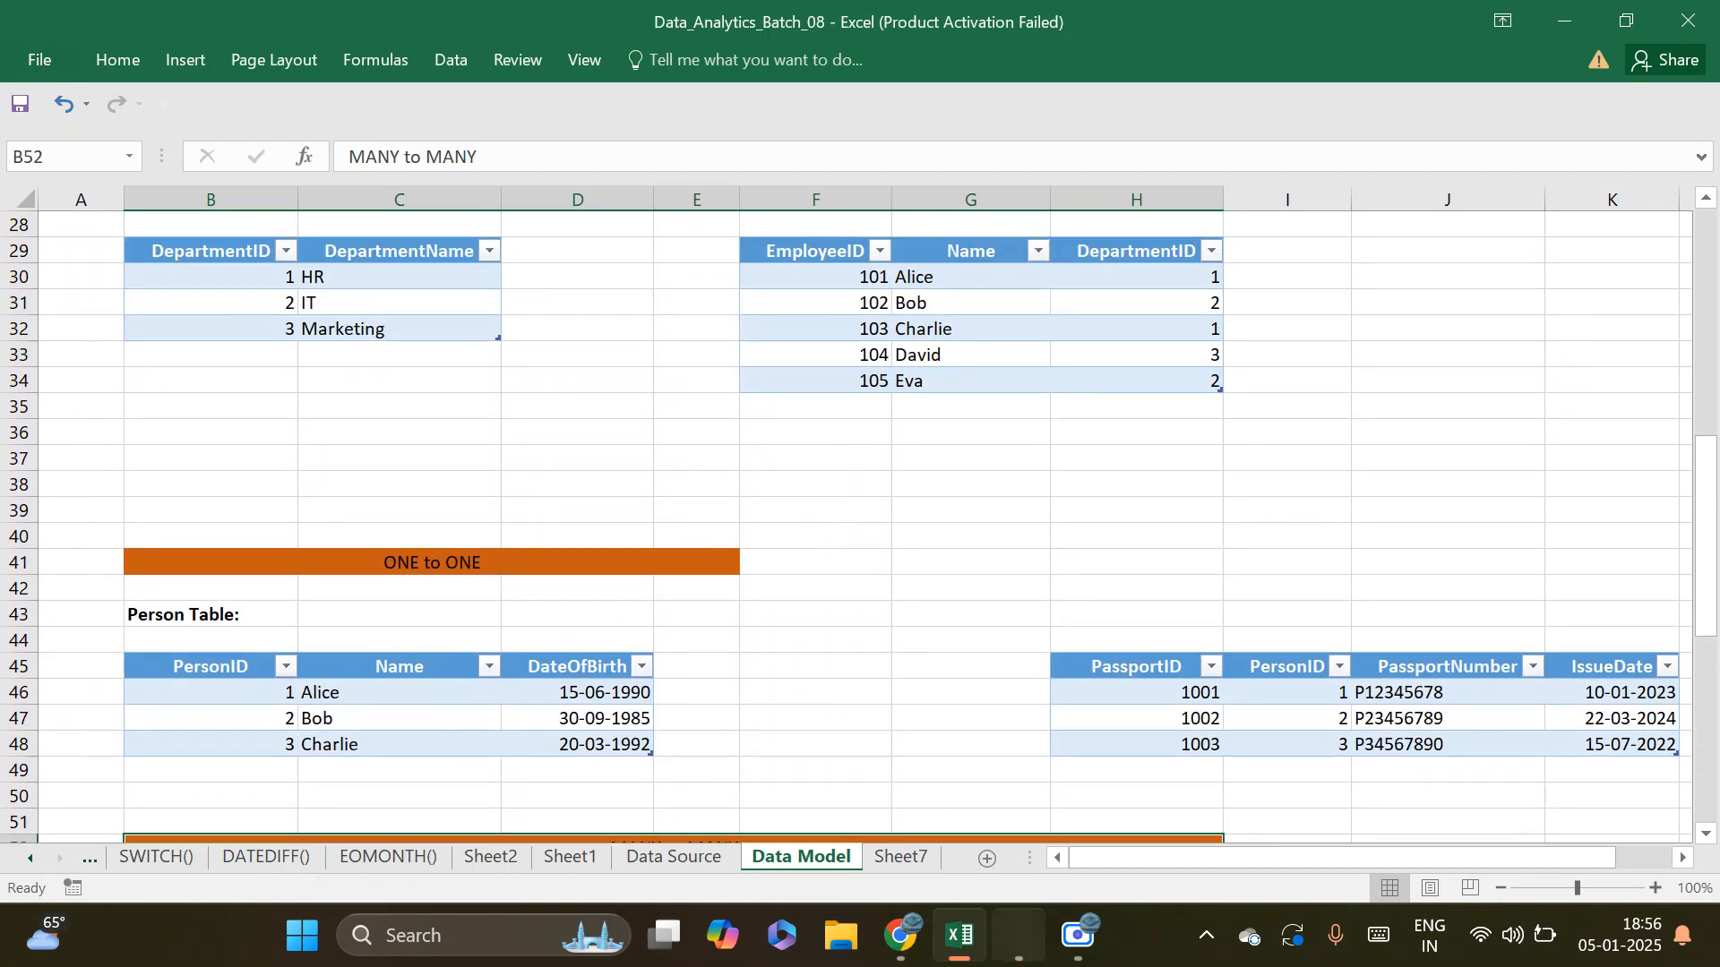
Switch back to Power BI and view the cardinality options of the Dim_Client to Cost relationship without changing them
mouse_move(1019, 936)
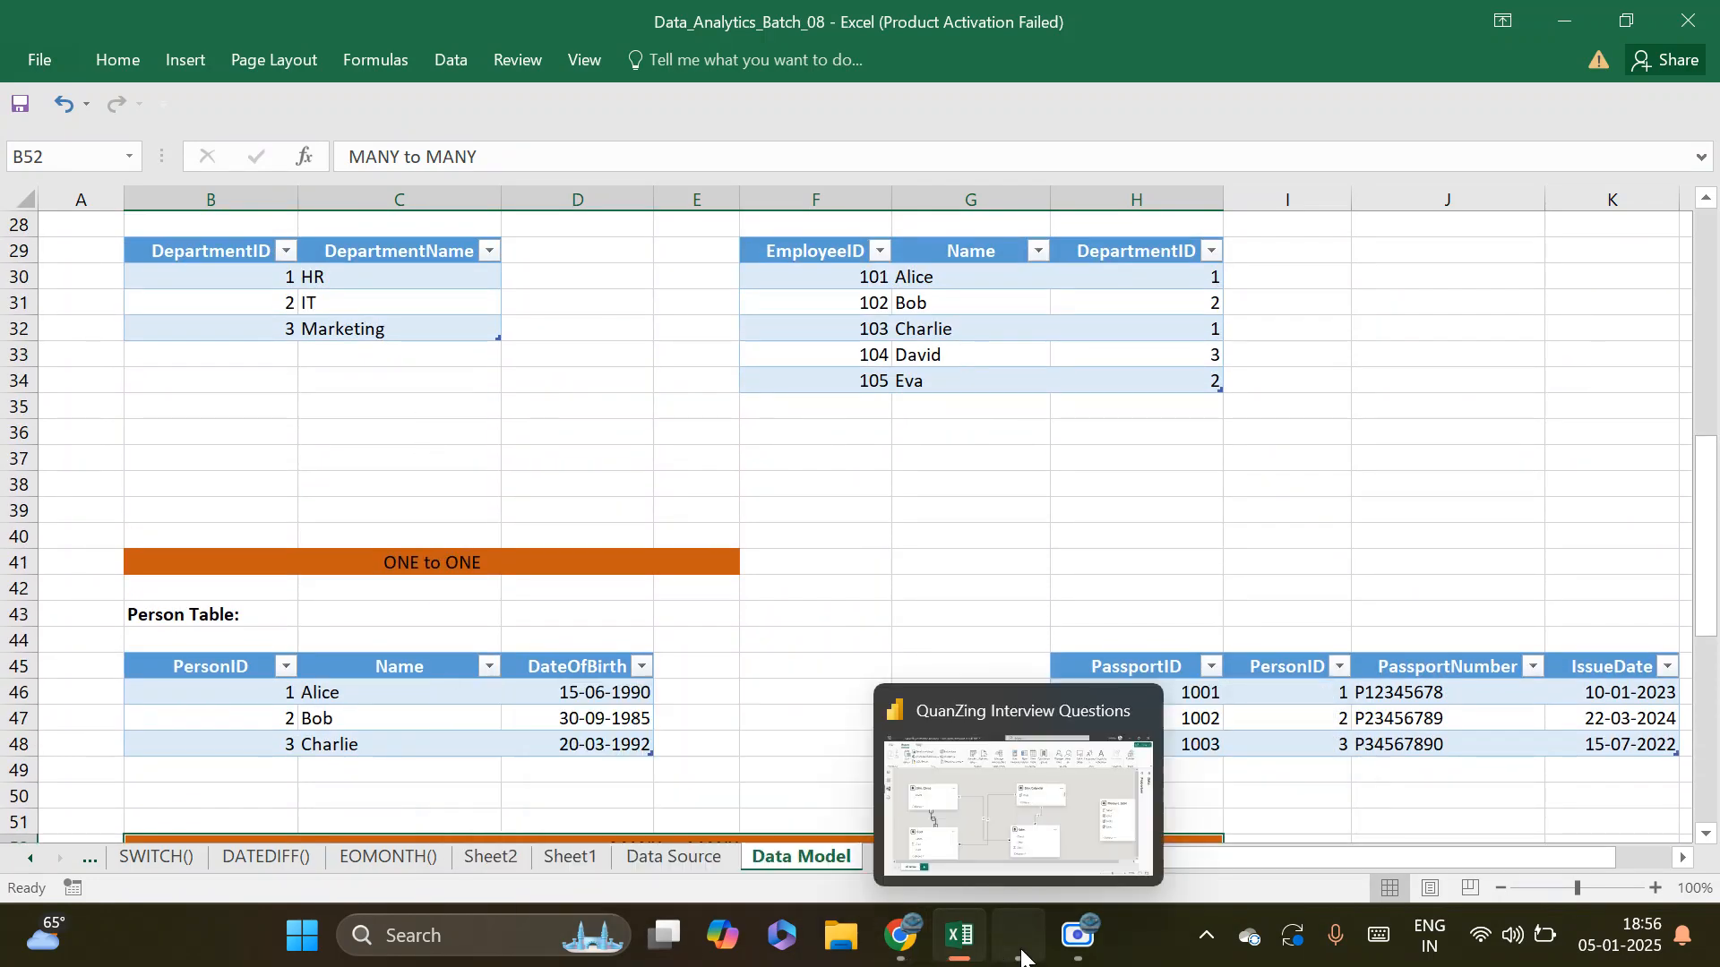
click(1030, 878)
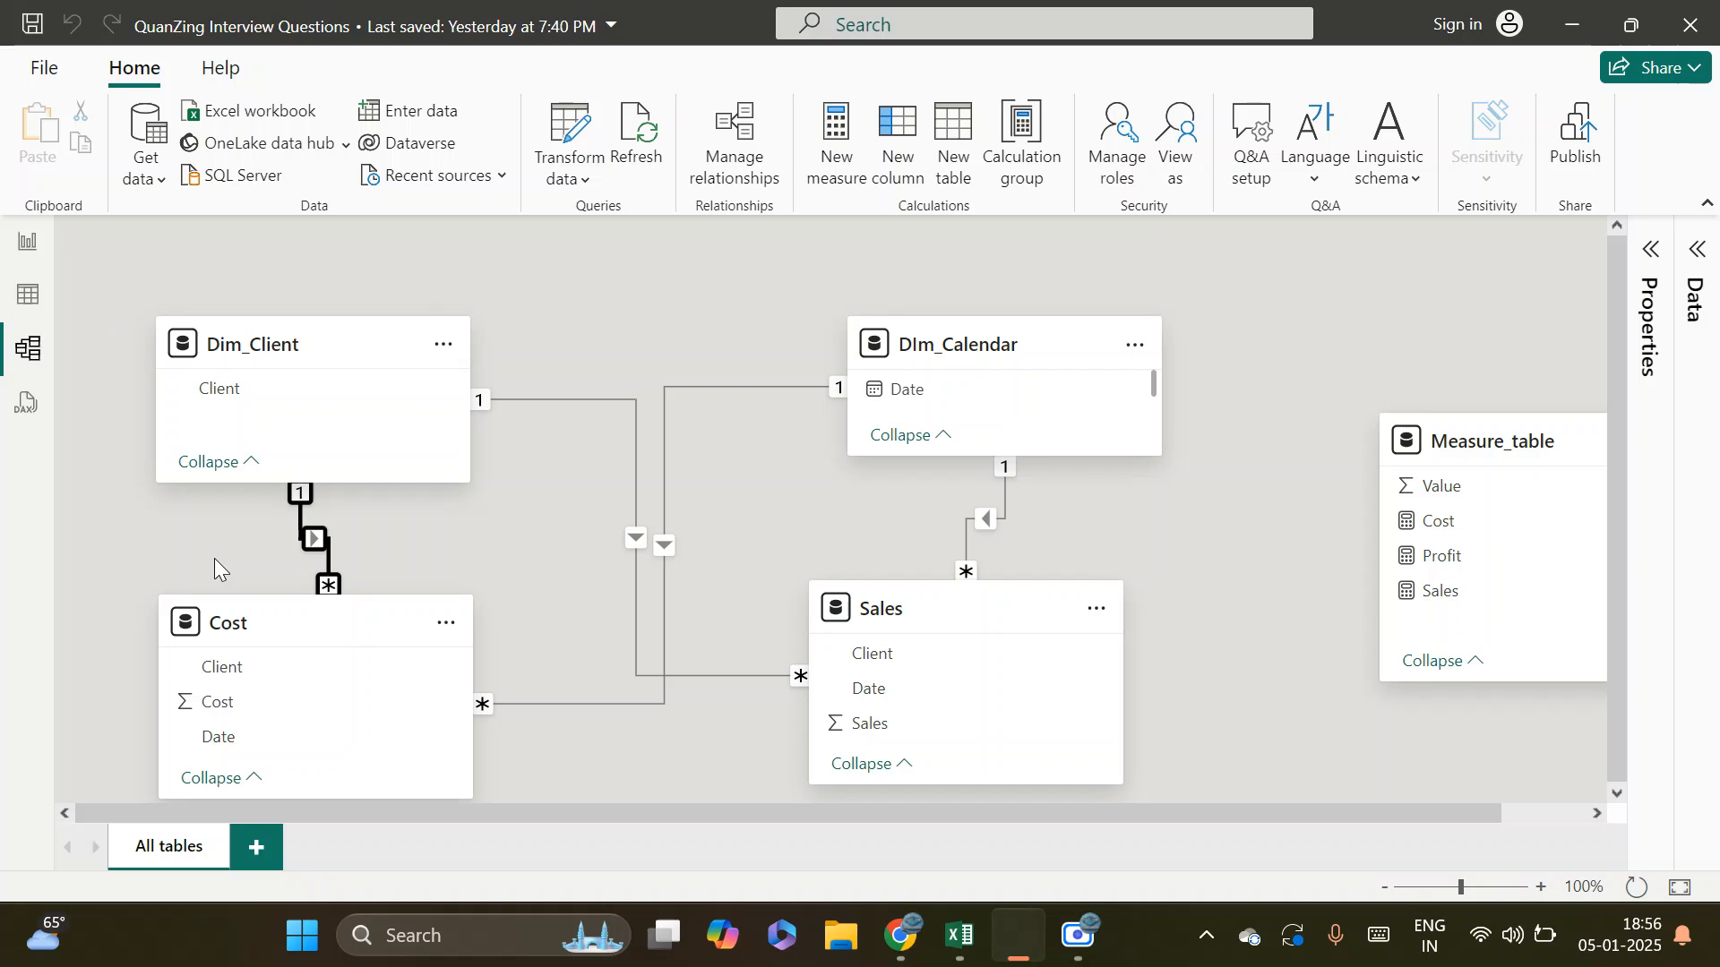
double_click(319, 545)
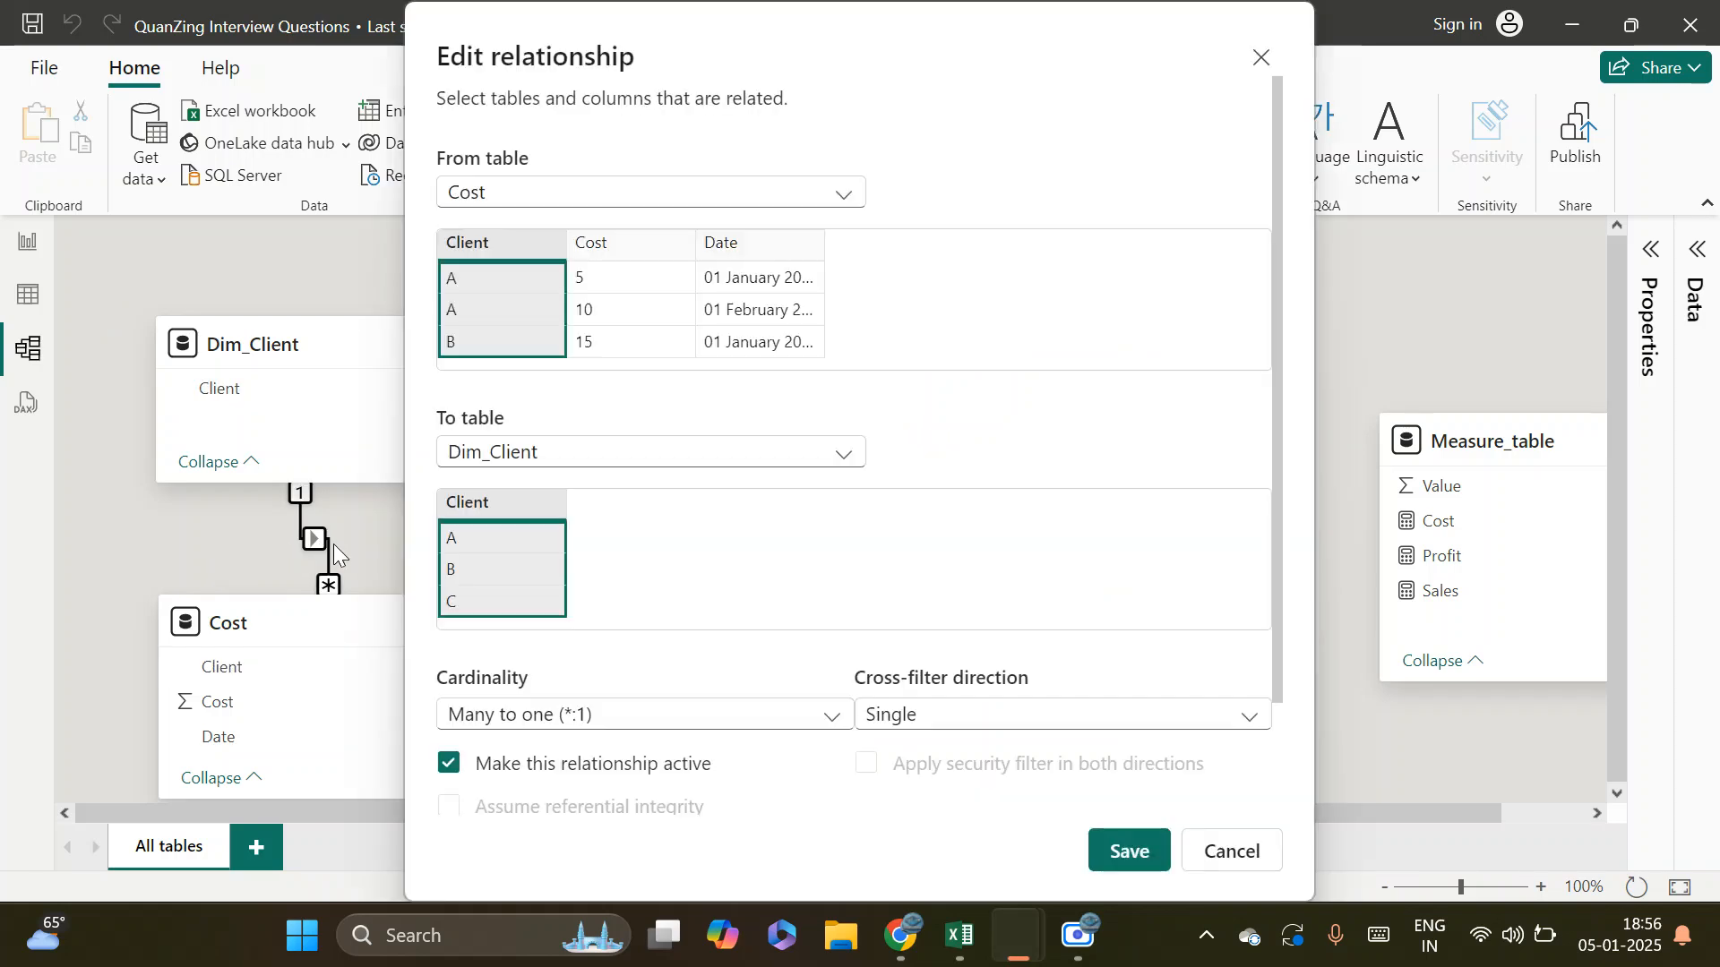
click(791, 721)
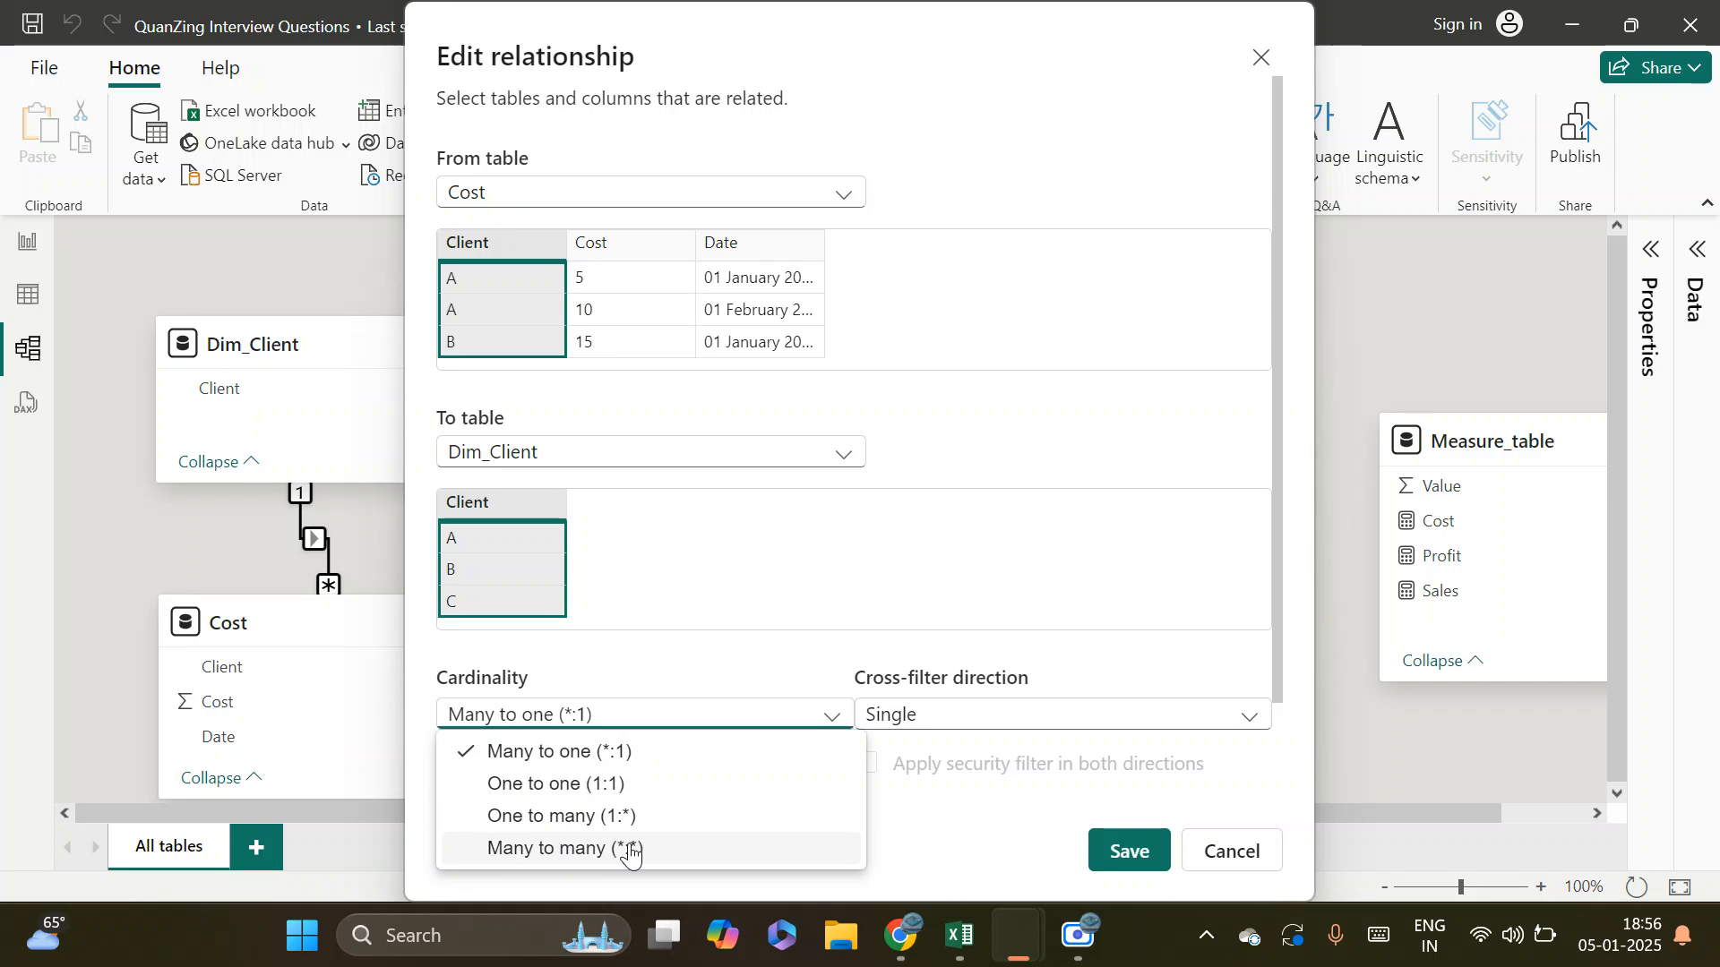
click(1268, 850)
click(1236, 851)
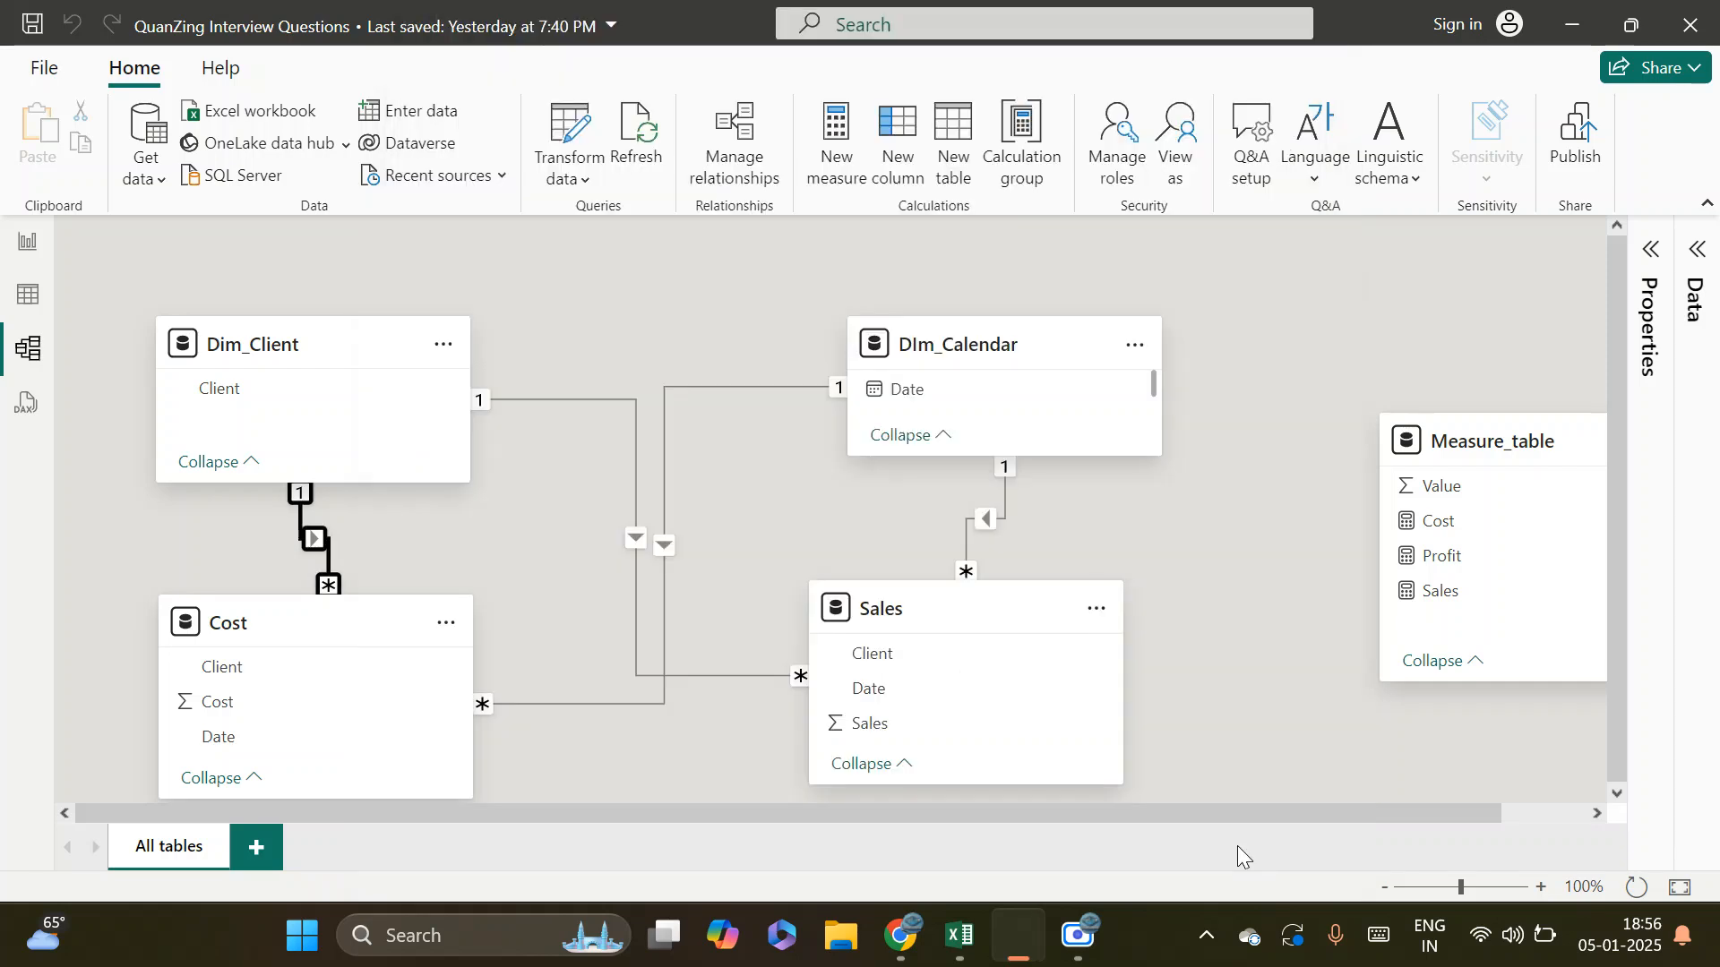
Try to swap the relationship's tables so that it runs from Dim_Client to Cost, and discard the edit
double_click(313, 542)
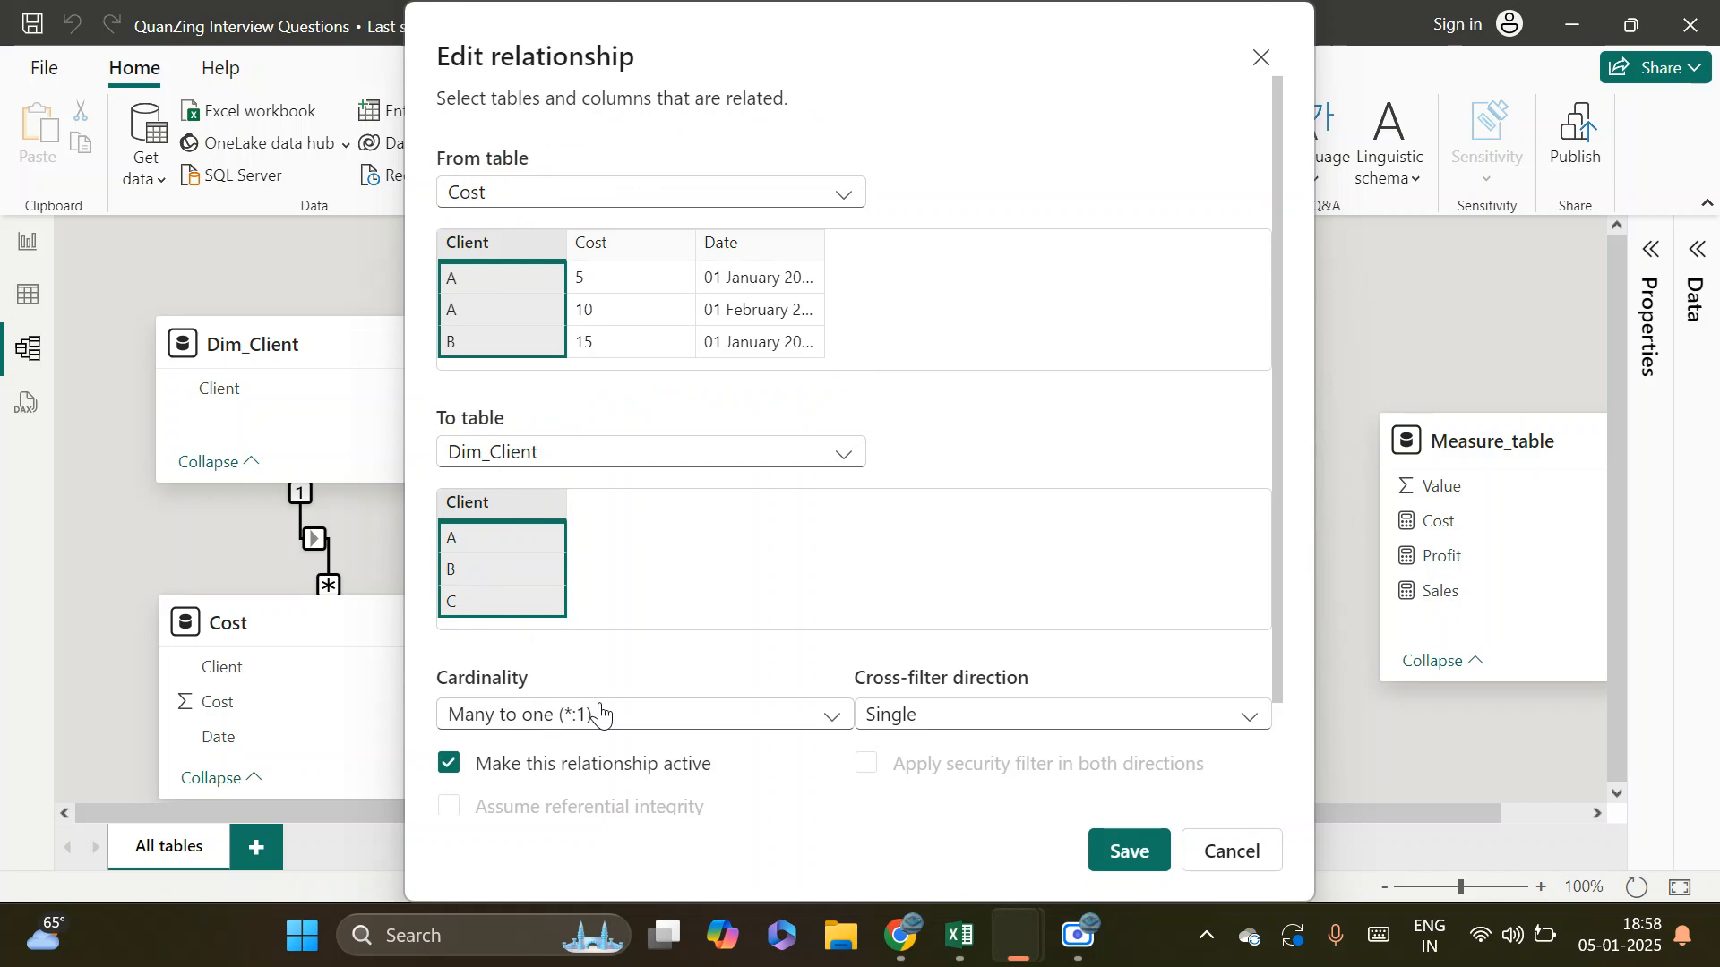
click(740, 198)
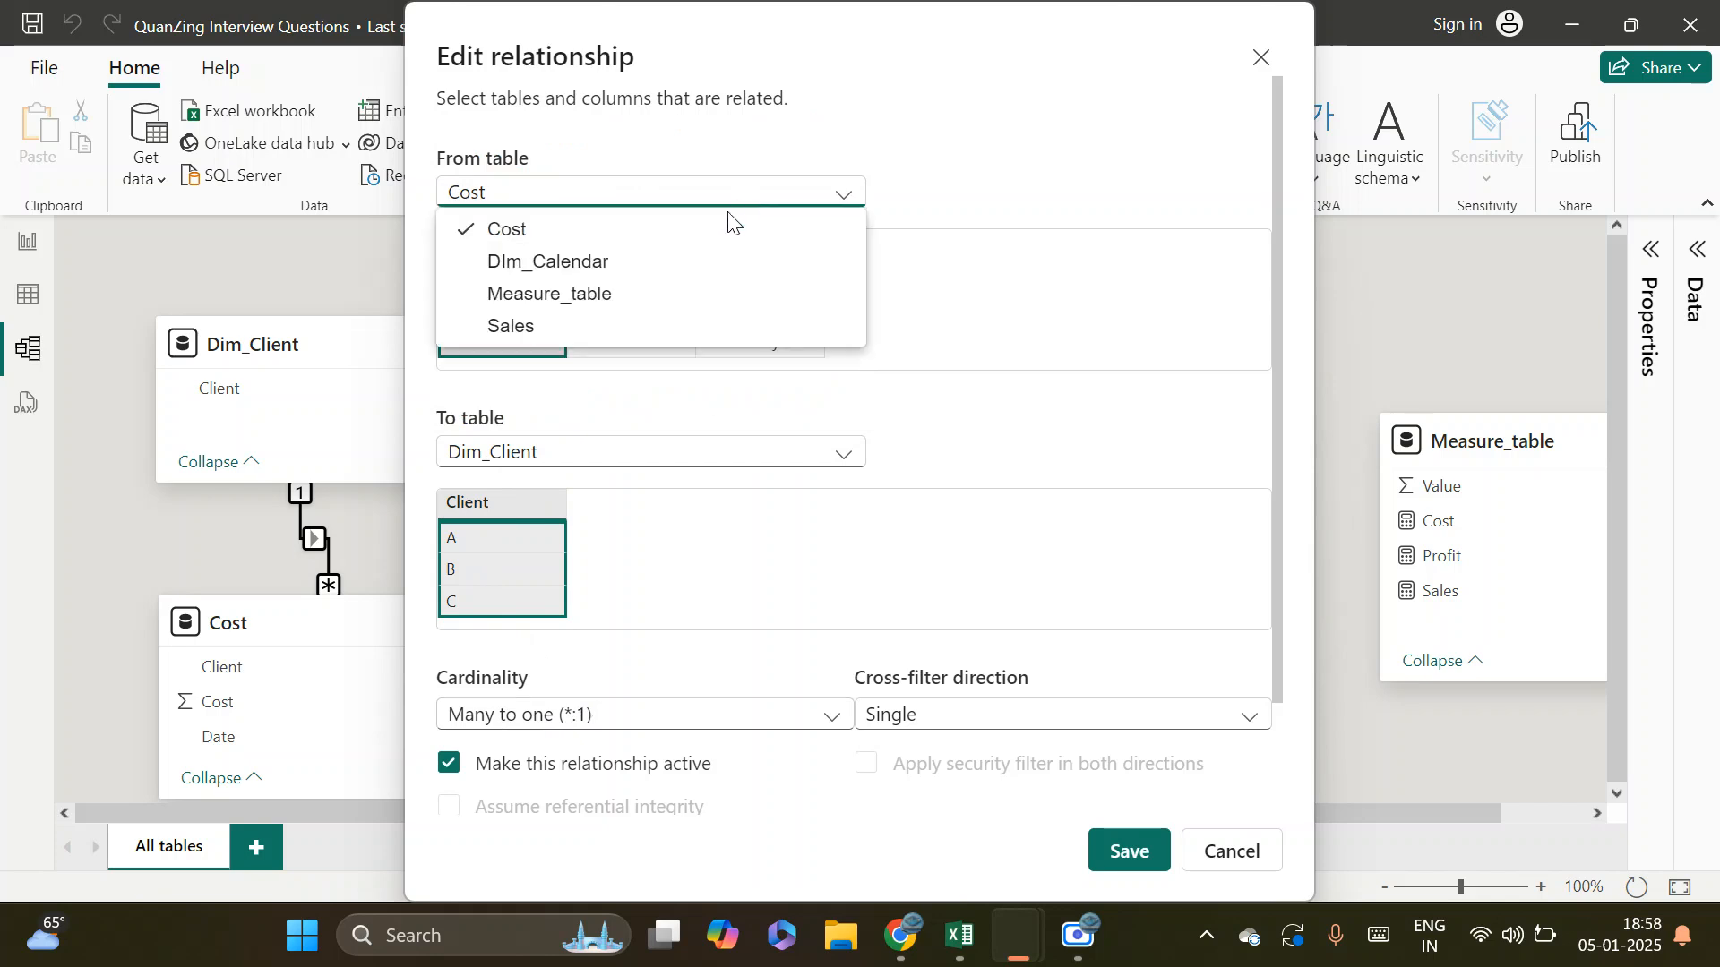
click(580, 273)
click(646, 473)
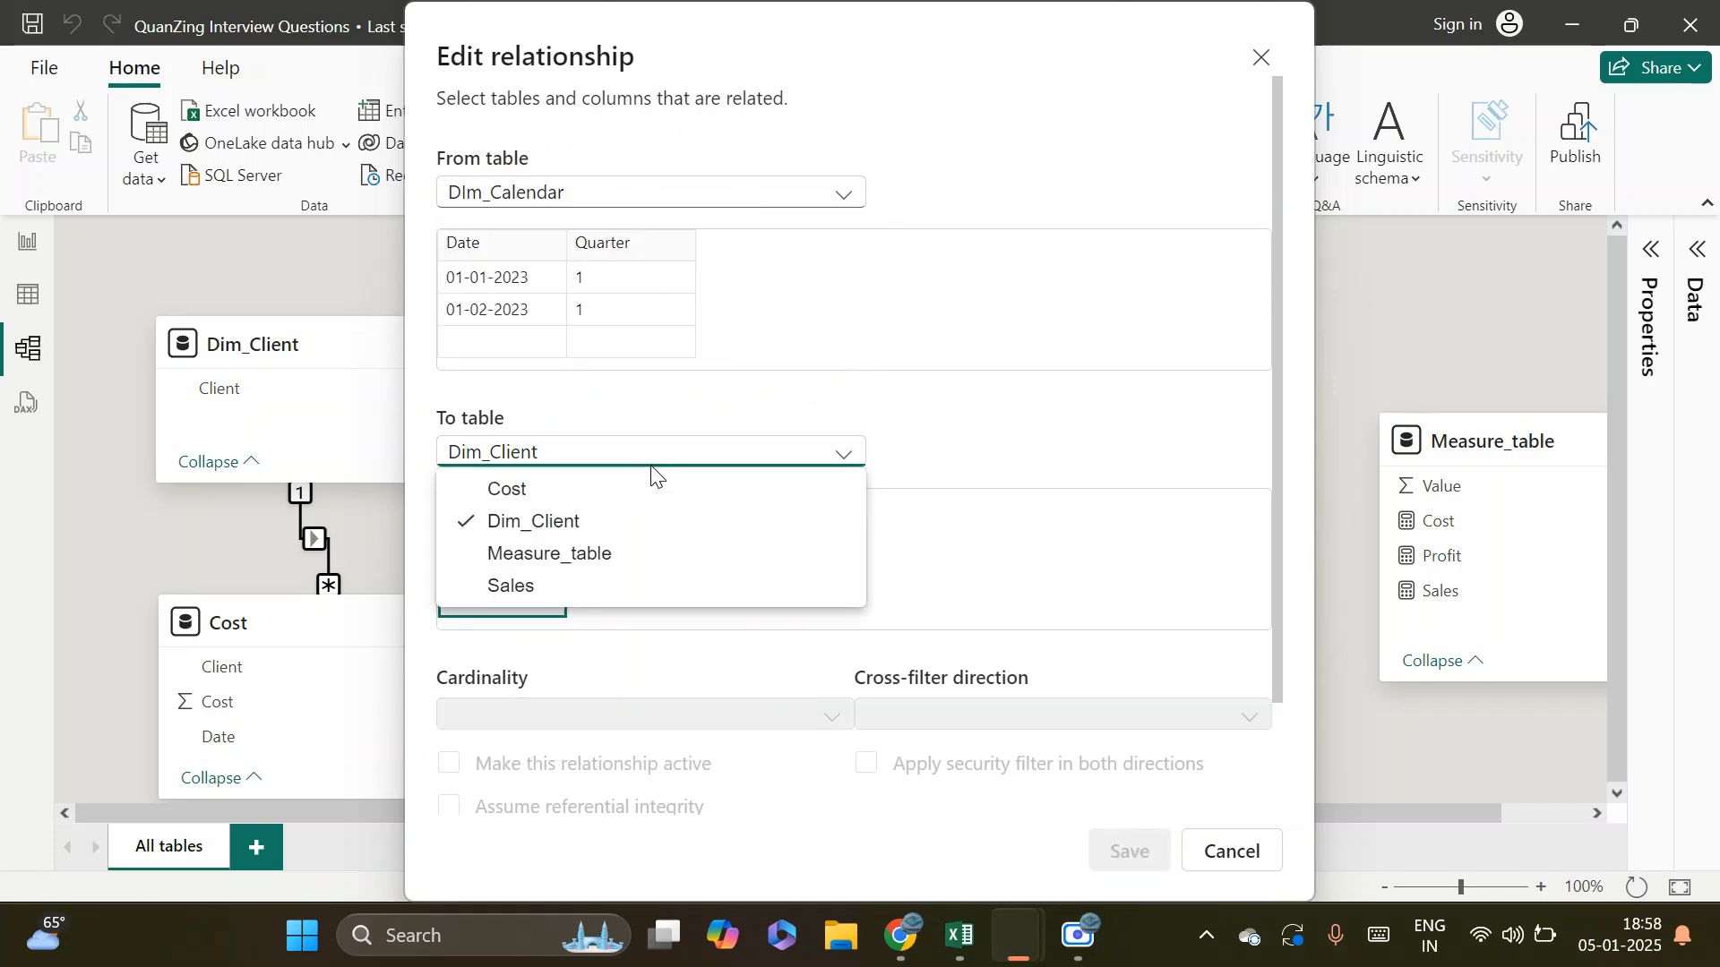
click(569, 490)
click(658, 186)
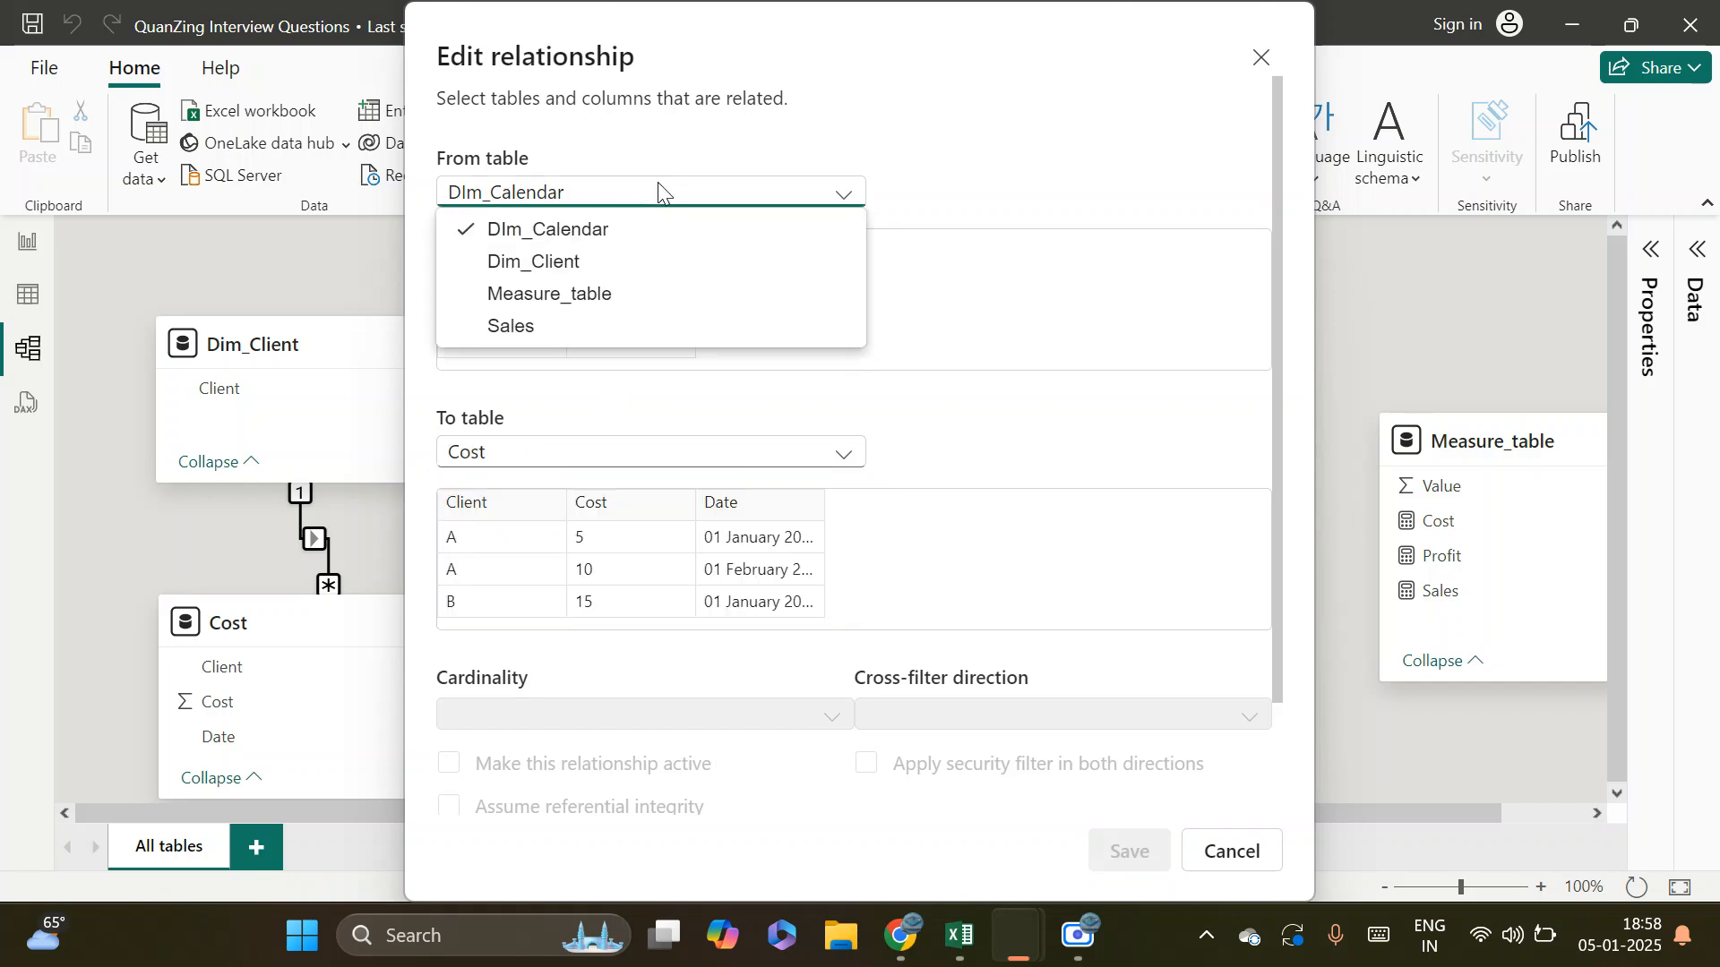
click(555, 271)
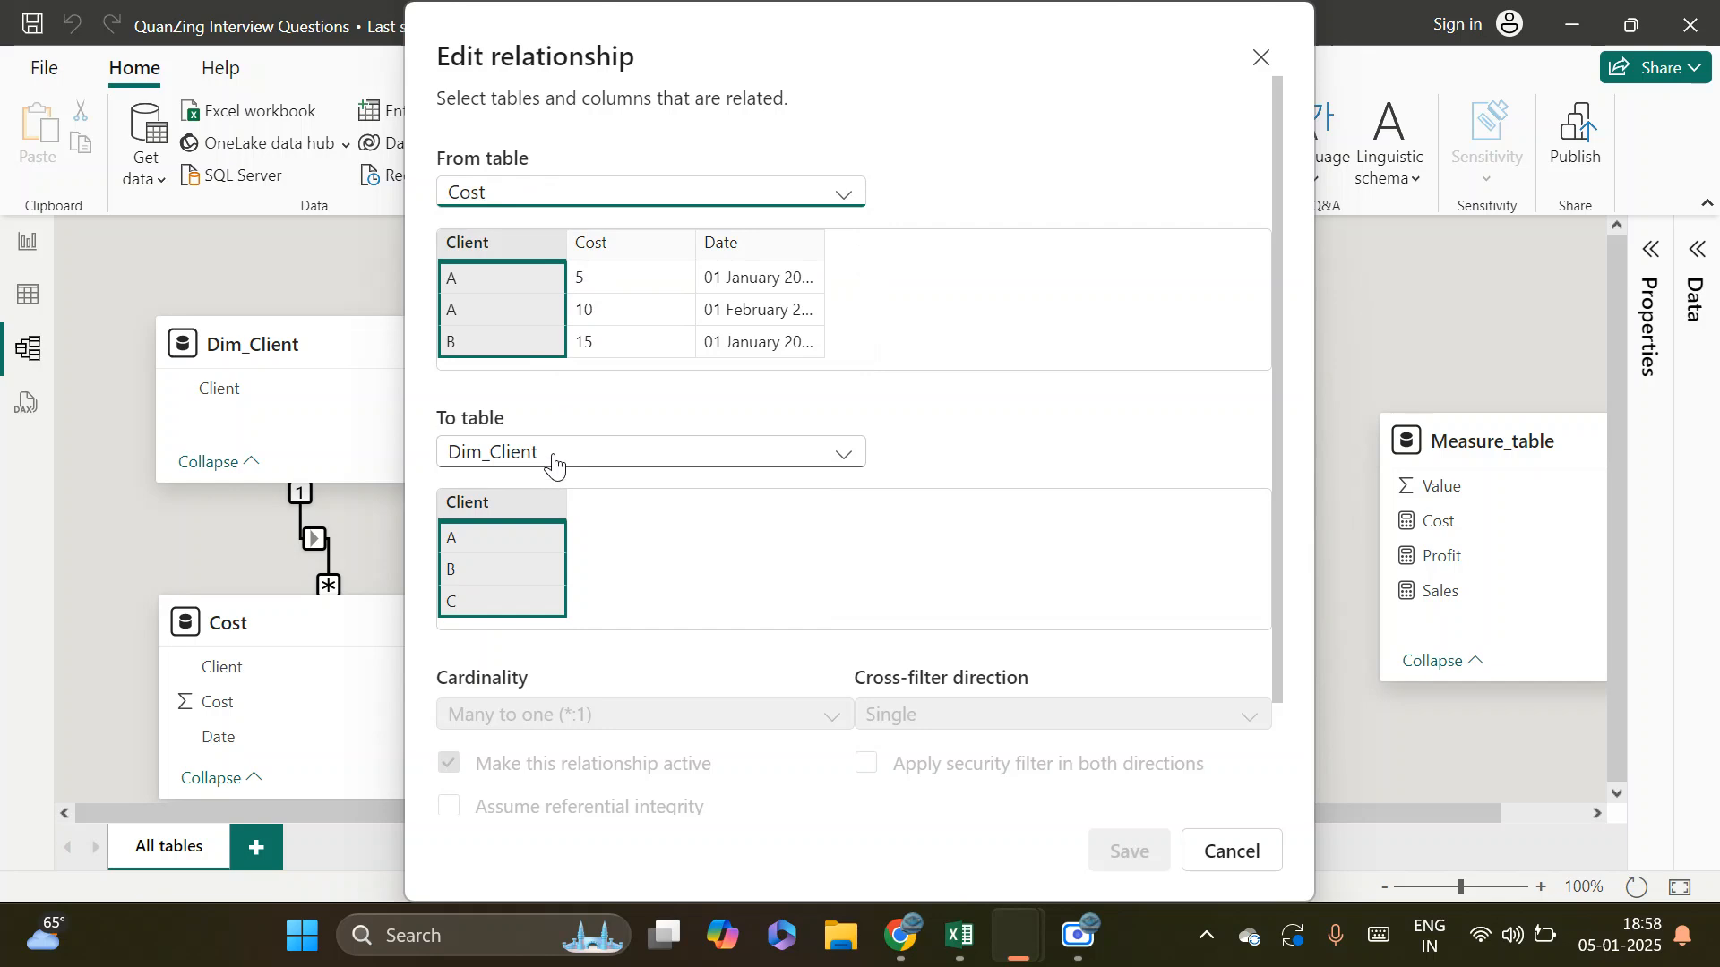
click(649, 387)
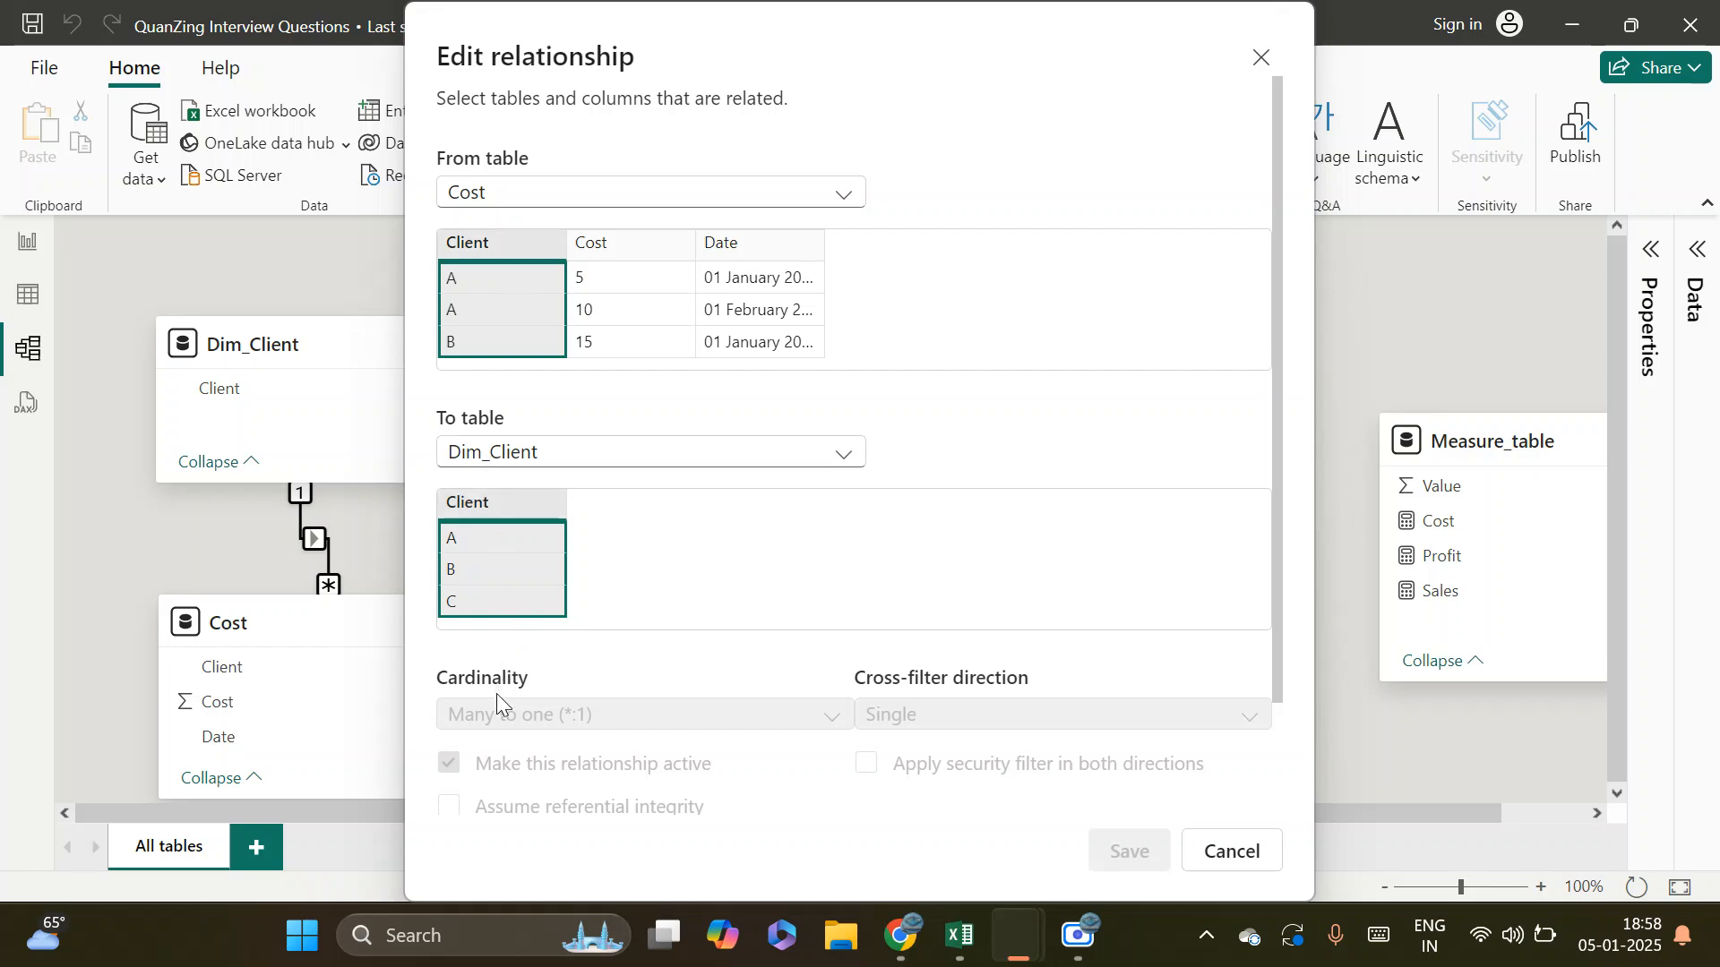
click(1248, 860)
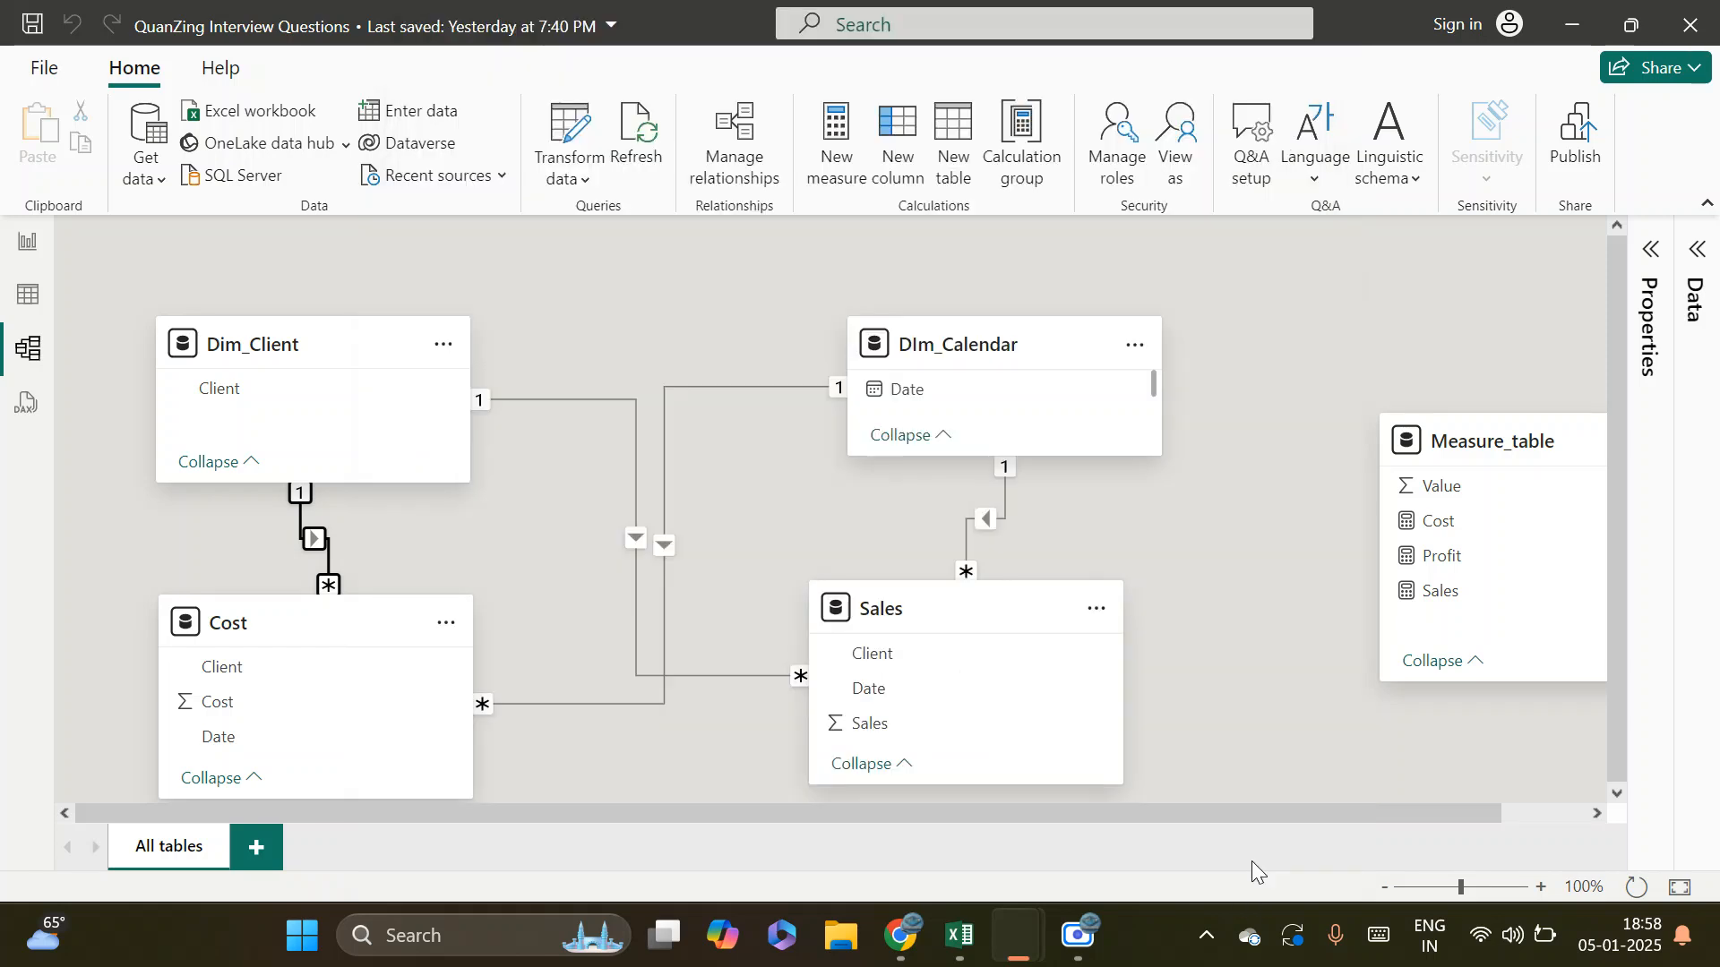
Compare the Dim_Client and Cost tables in the diagram, and review their relationship's cardinality and active settings without saving
click(269, 347)
click(282, 627)
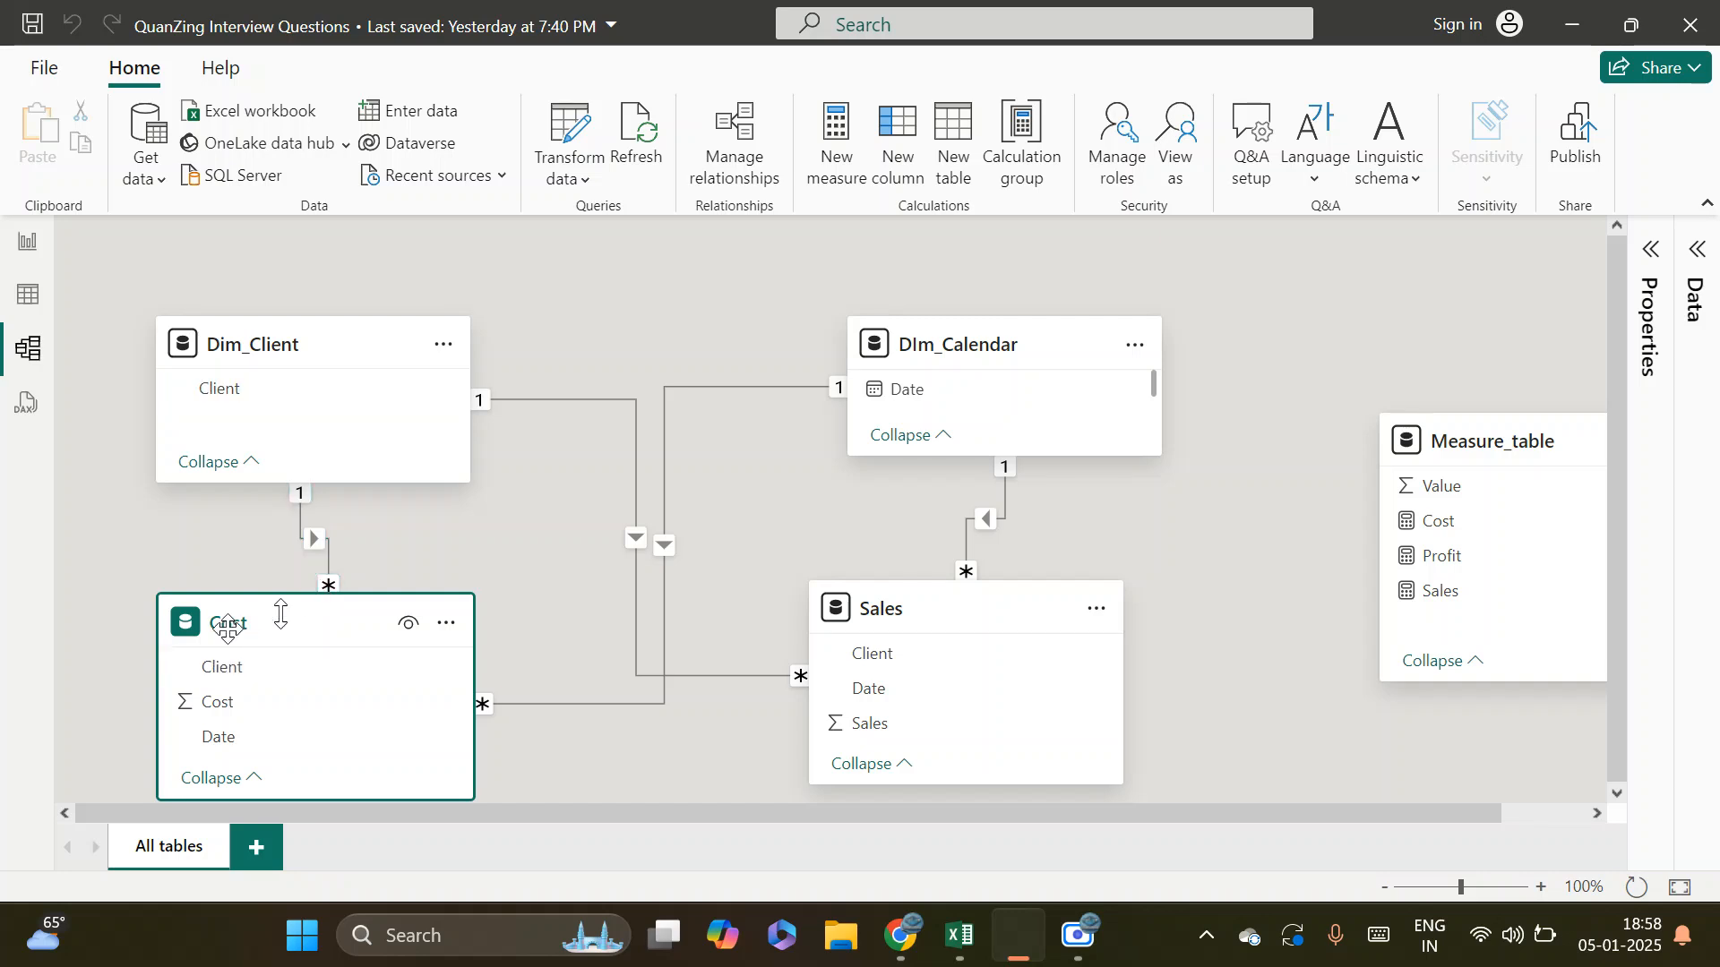
click(258, 345)
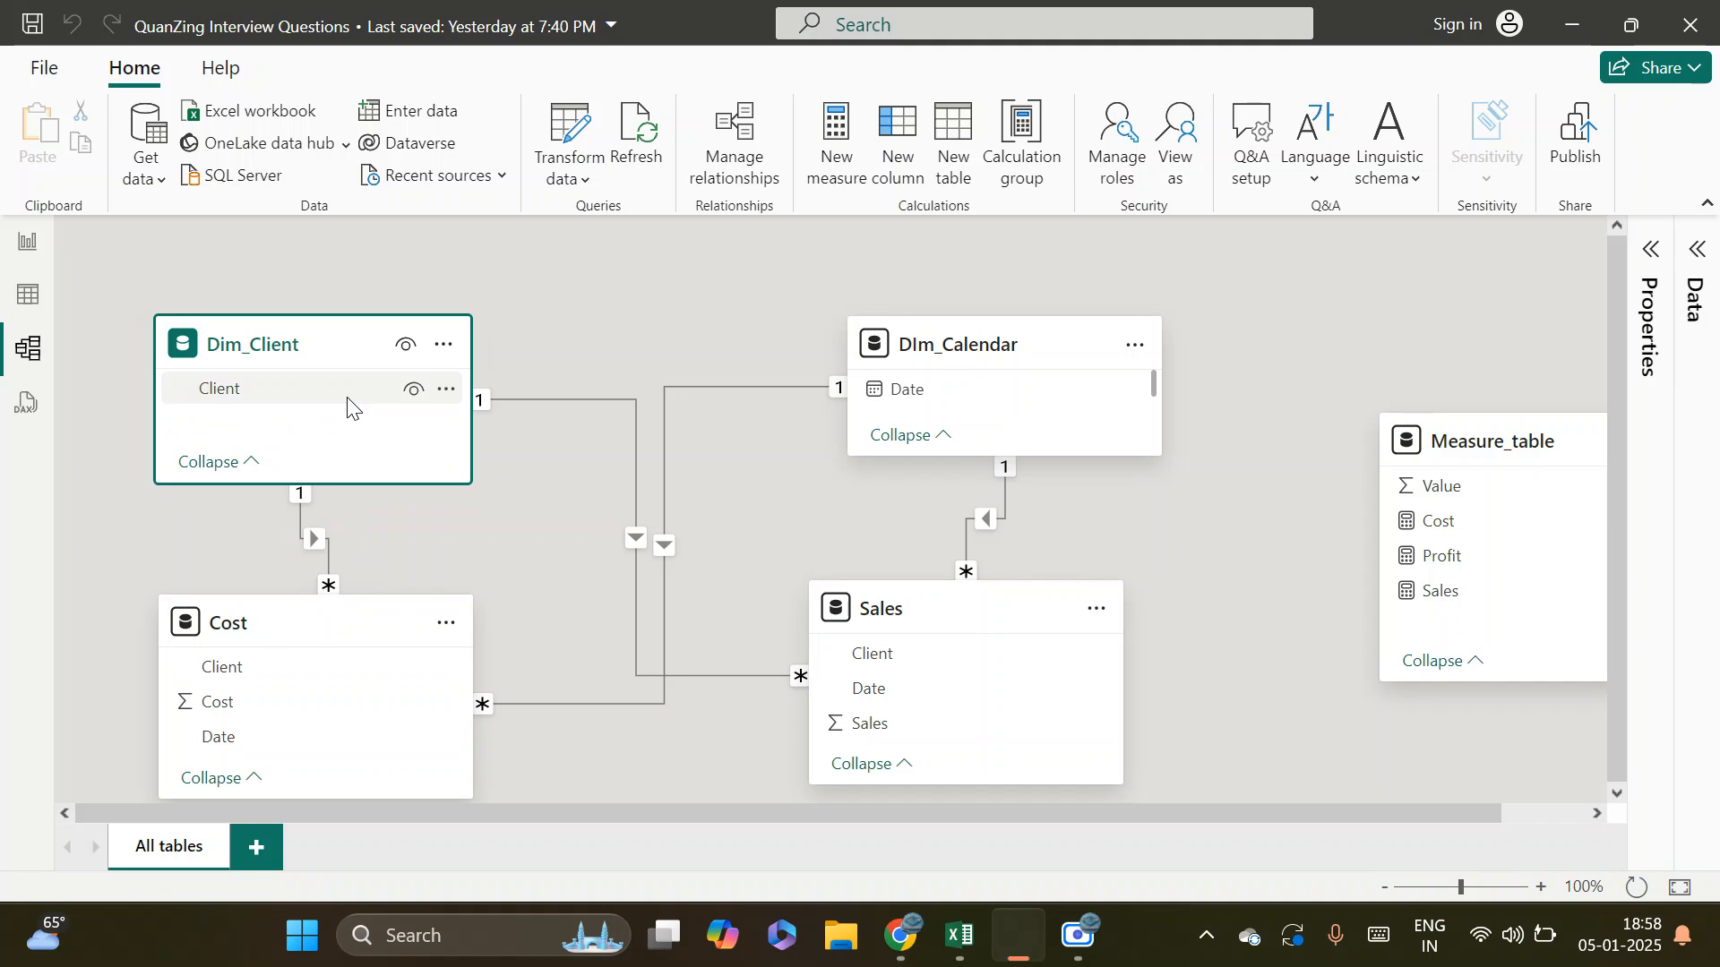
double_click(319, 538)
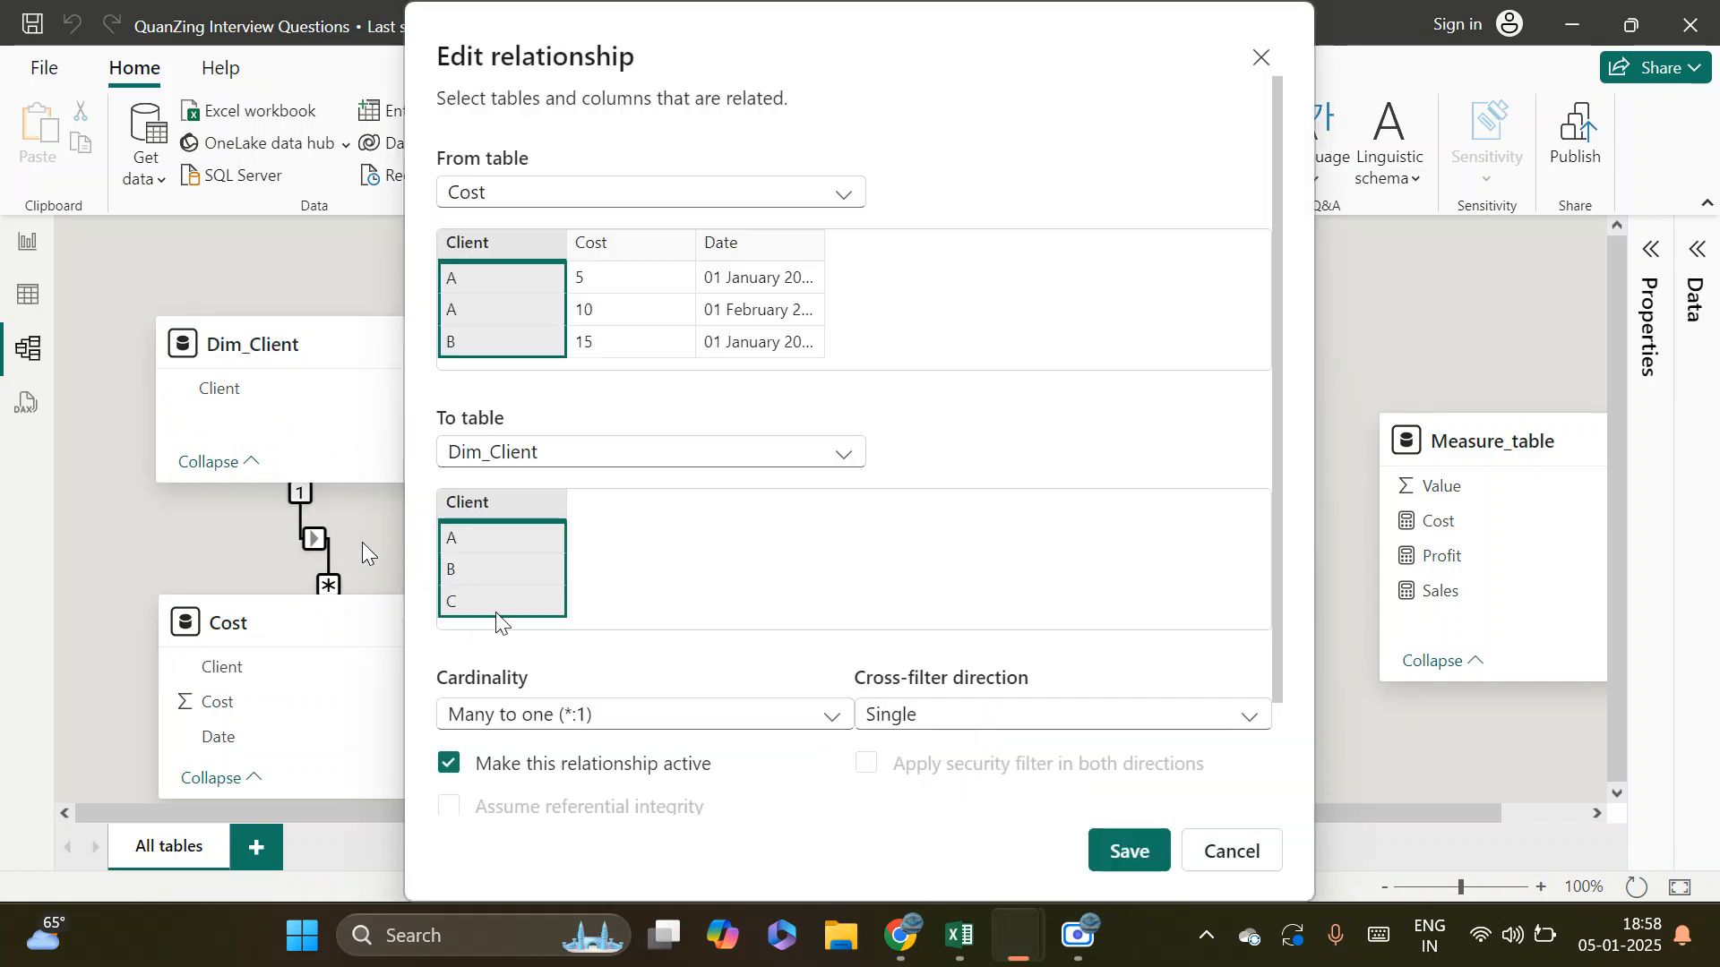
click(627, 721)
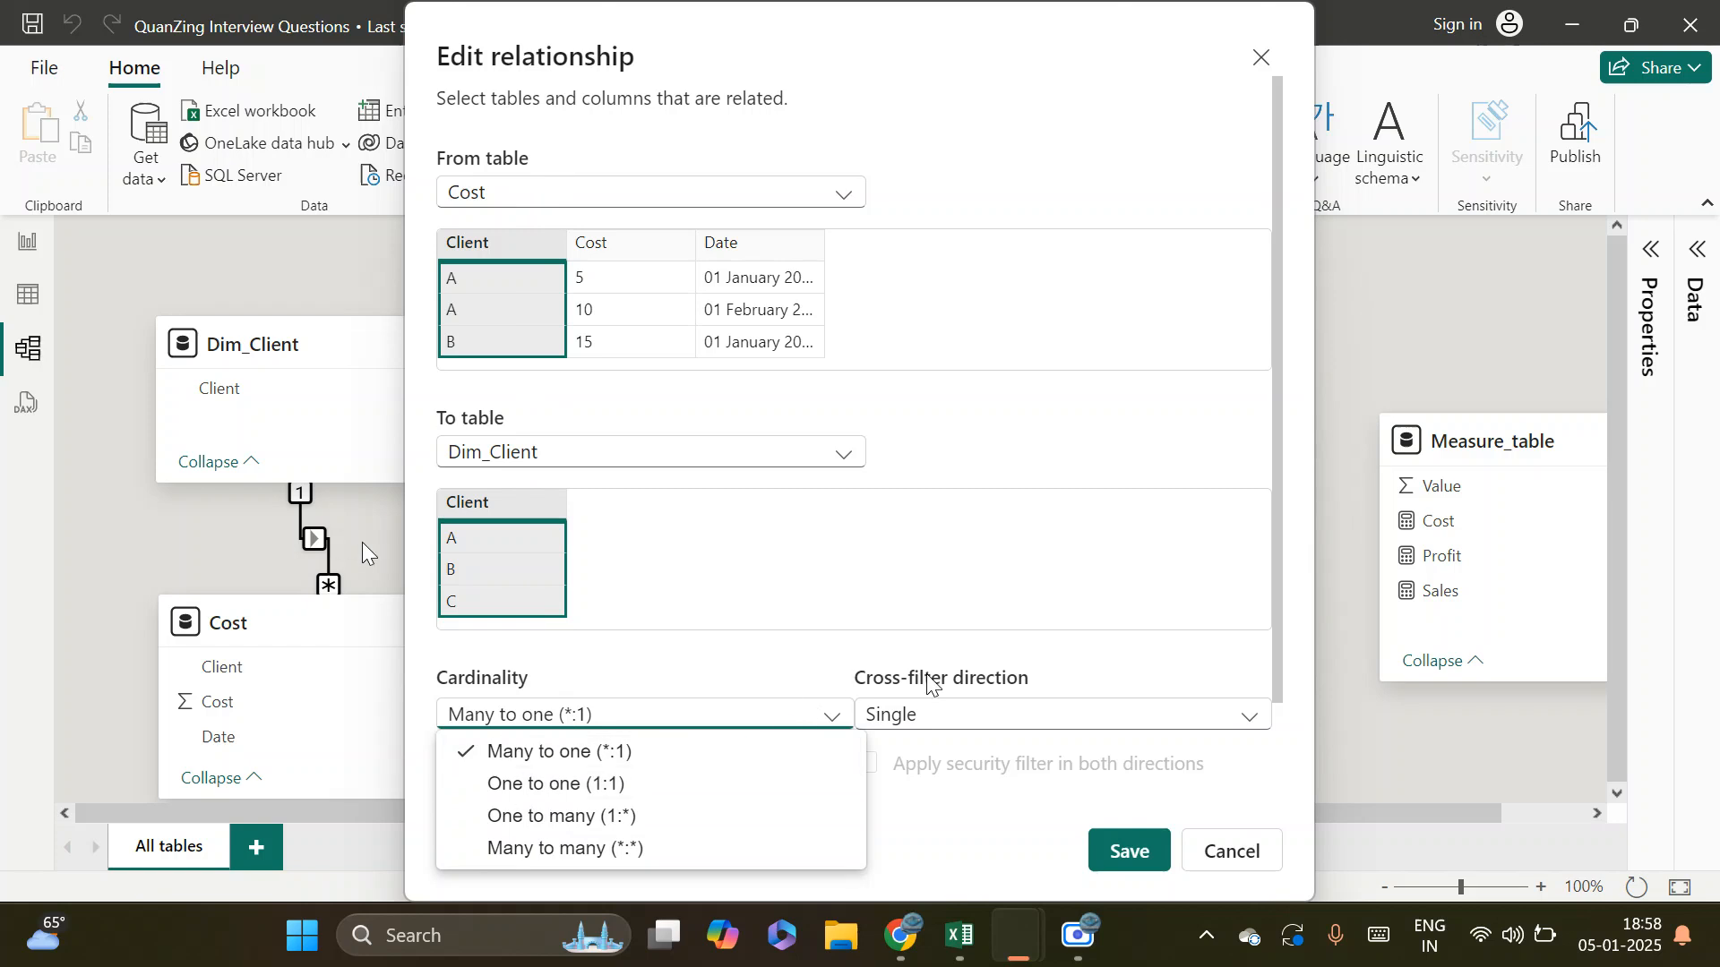
click(1125, 684)
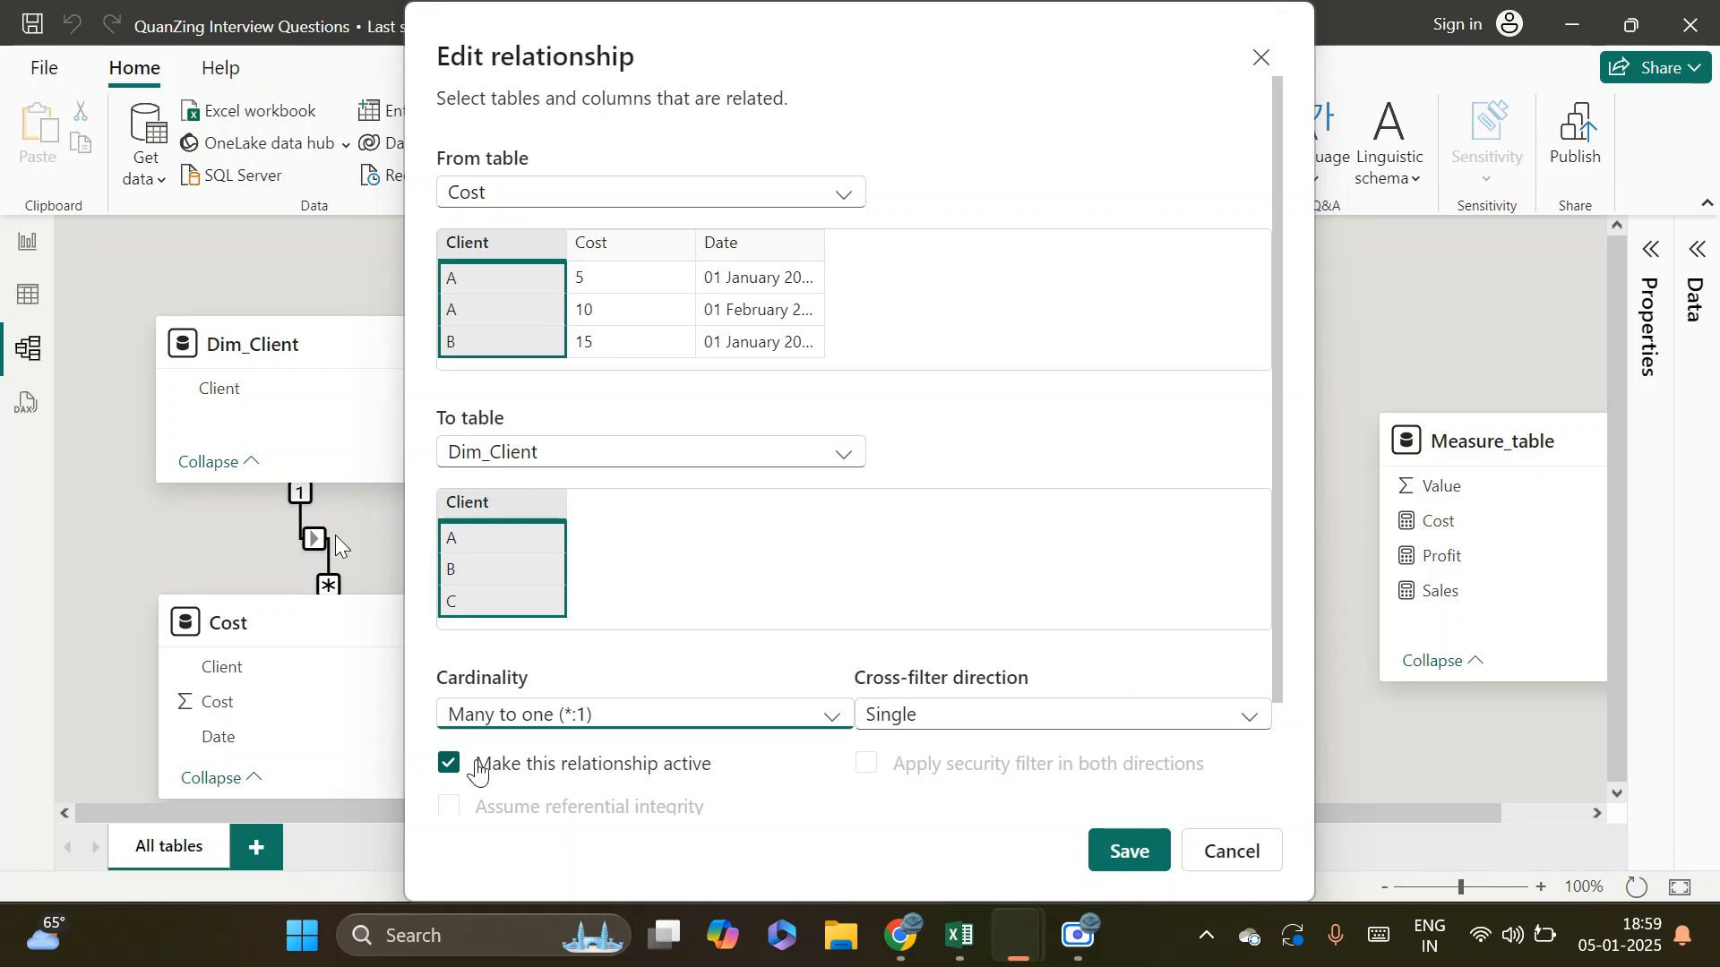
click(1234, 856)
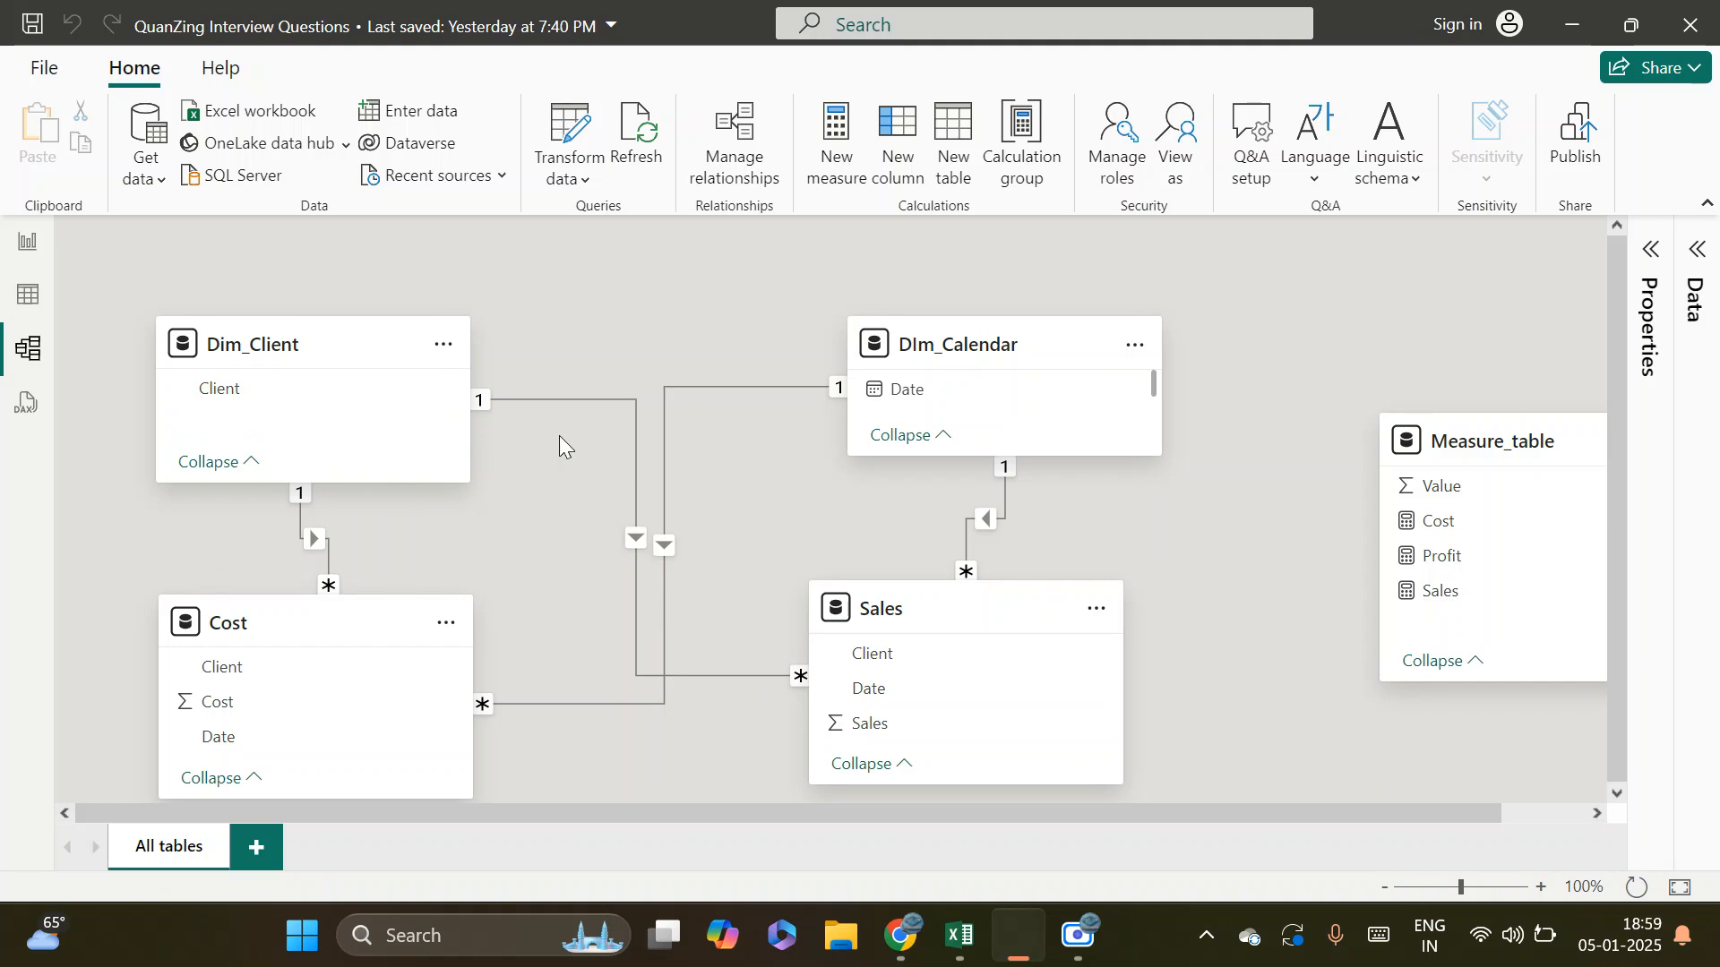
Make the relationship between Dim_Client and Cost inactive, and realign the Cost table directly beneath Dim_Client
double_click(298, 518)
click(450, 765)
click(1128, 851)
drag(332, 621, 369, 768)
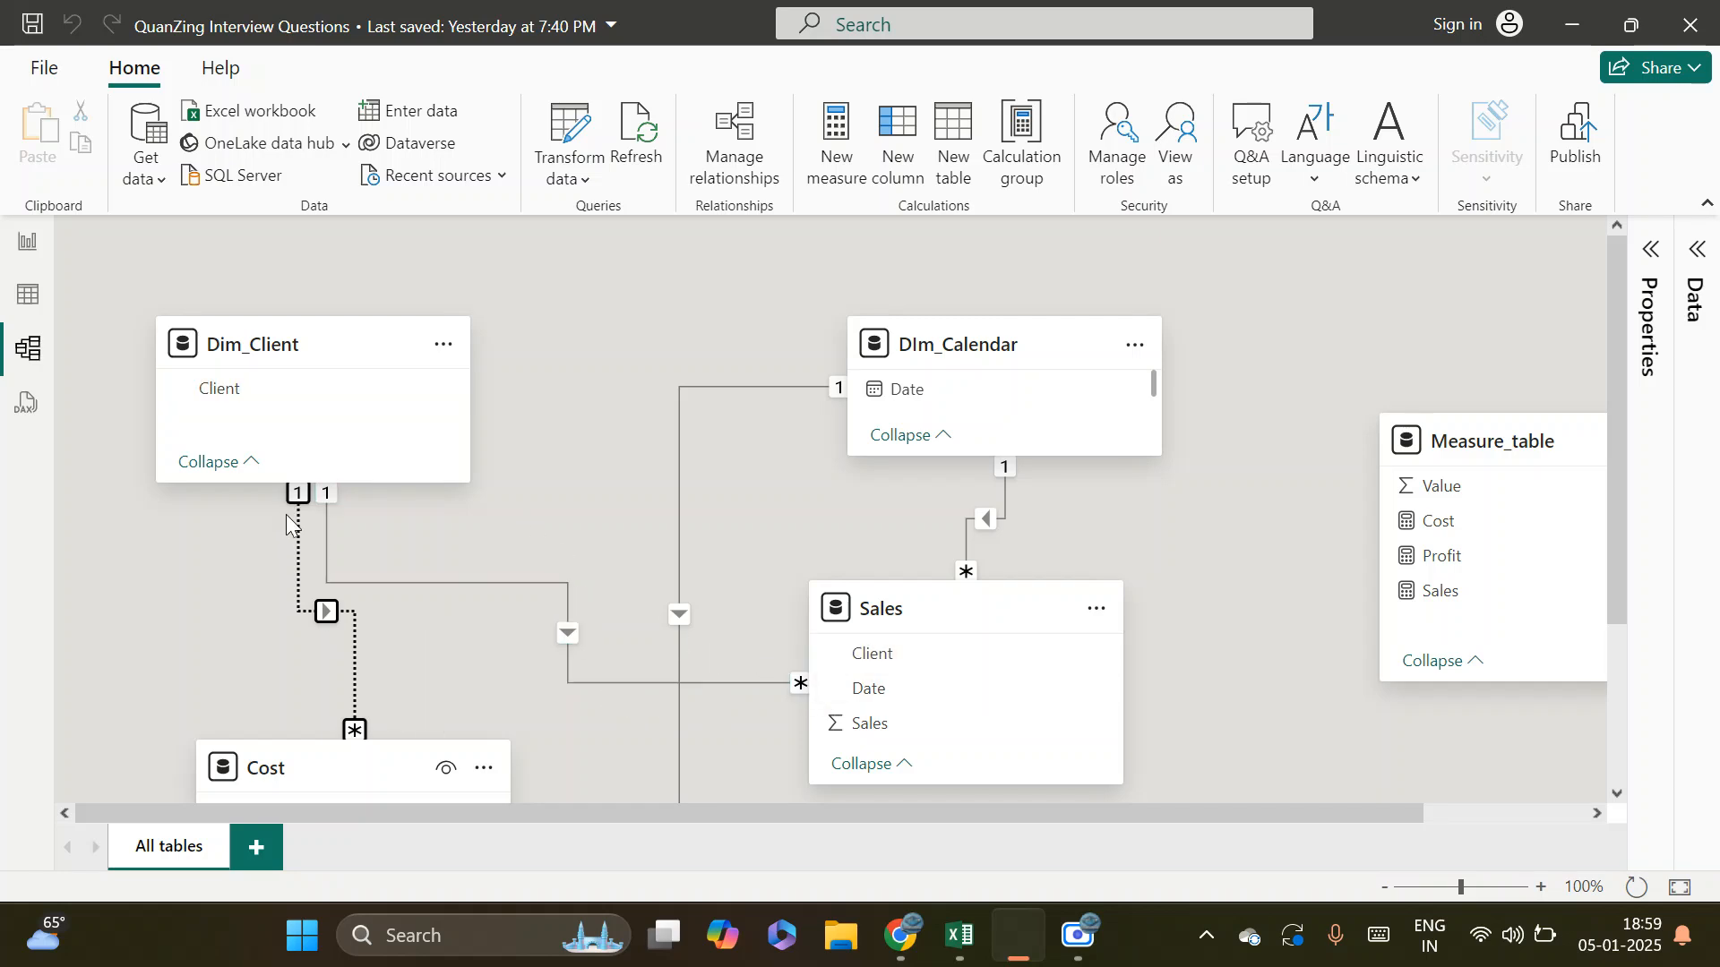
drag(364, 768, 285, 631)
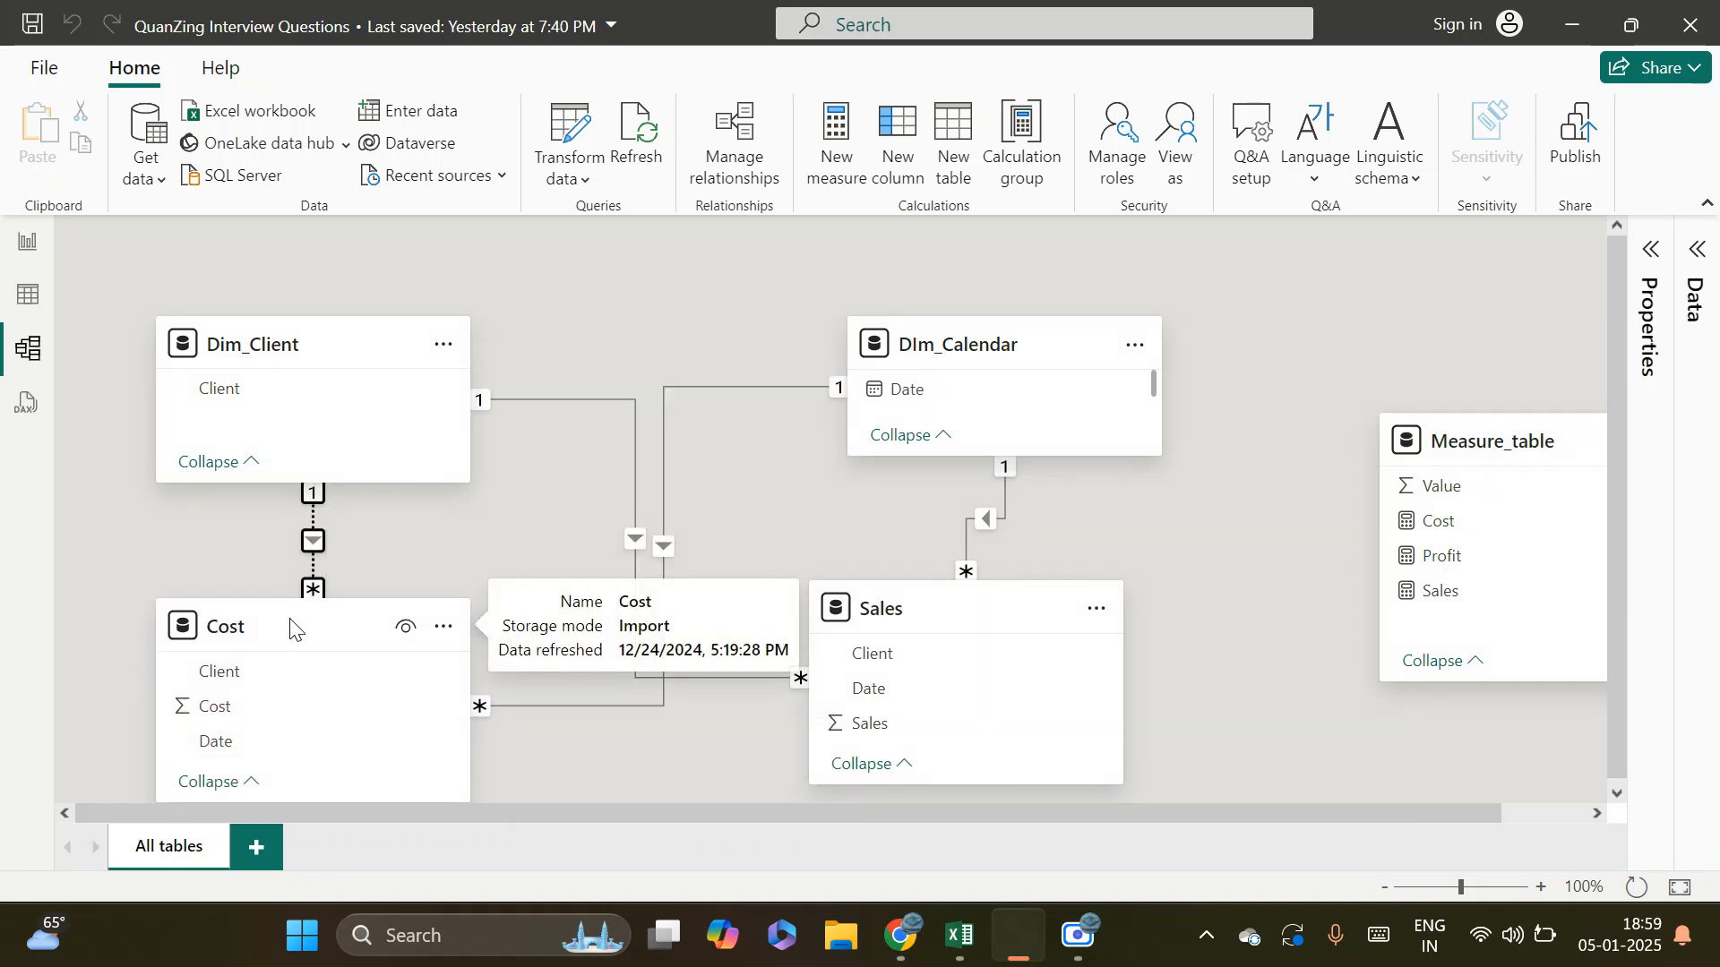
Make the relationship between Dim_Client and Cost active and save the change
double_click(310, 513)
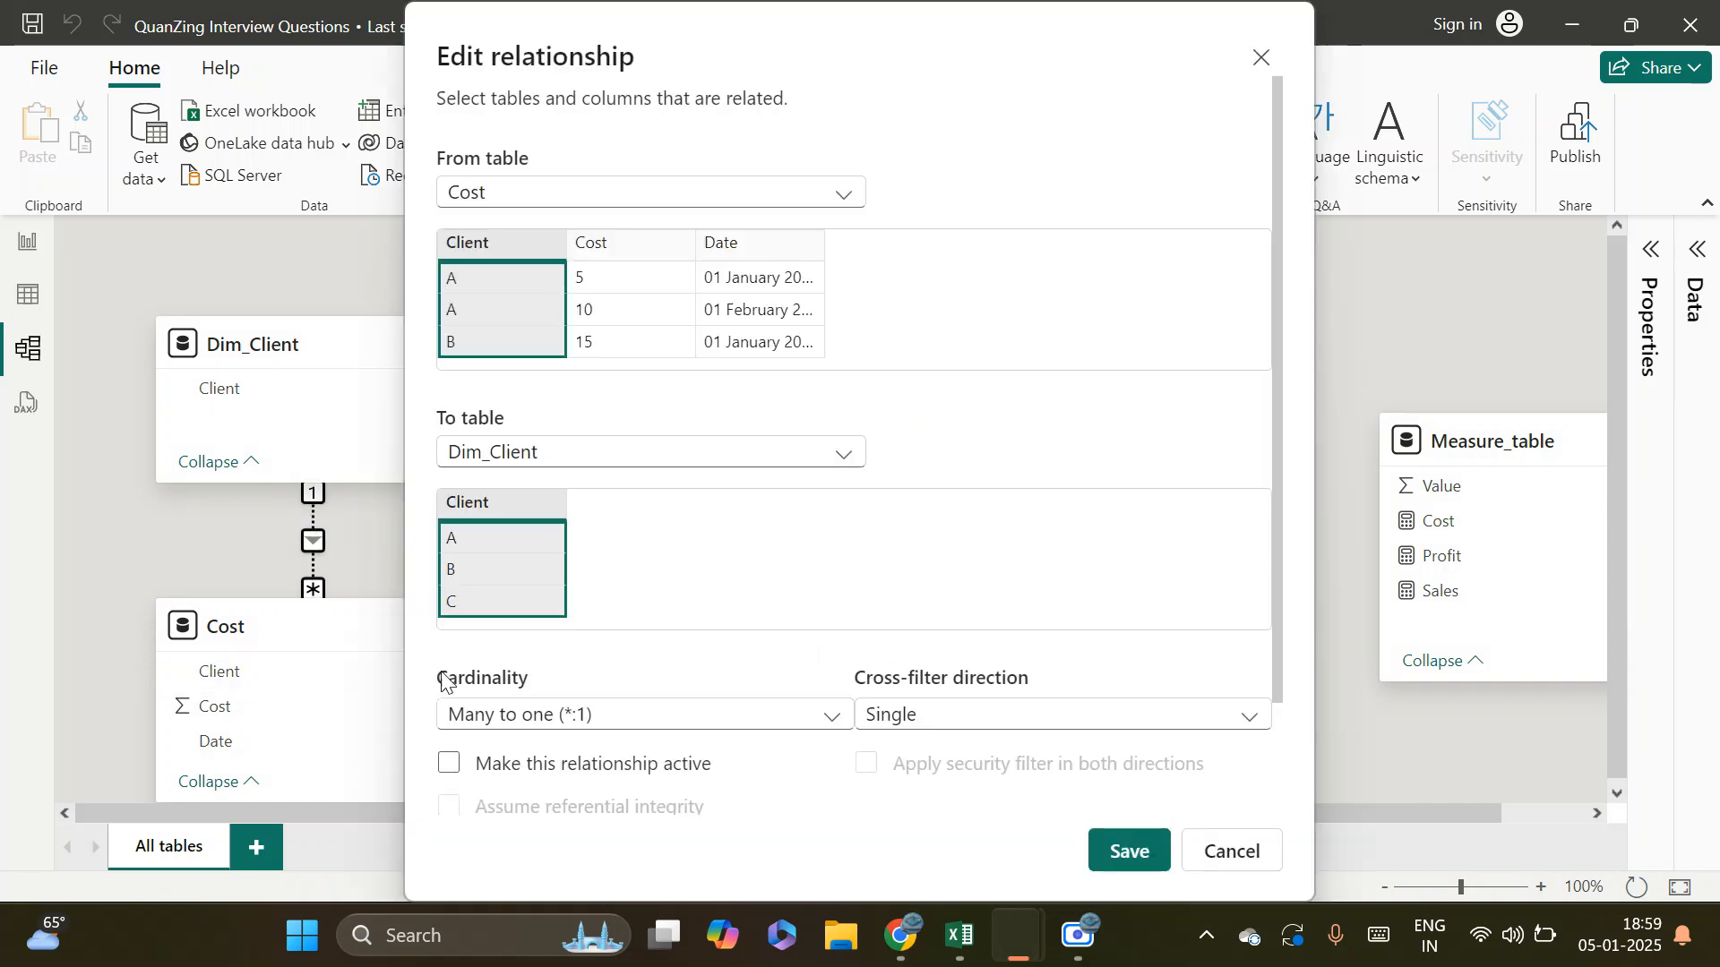
click(459, 771)
click(1130, 852)
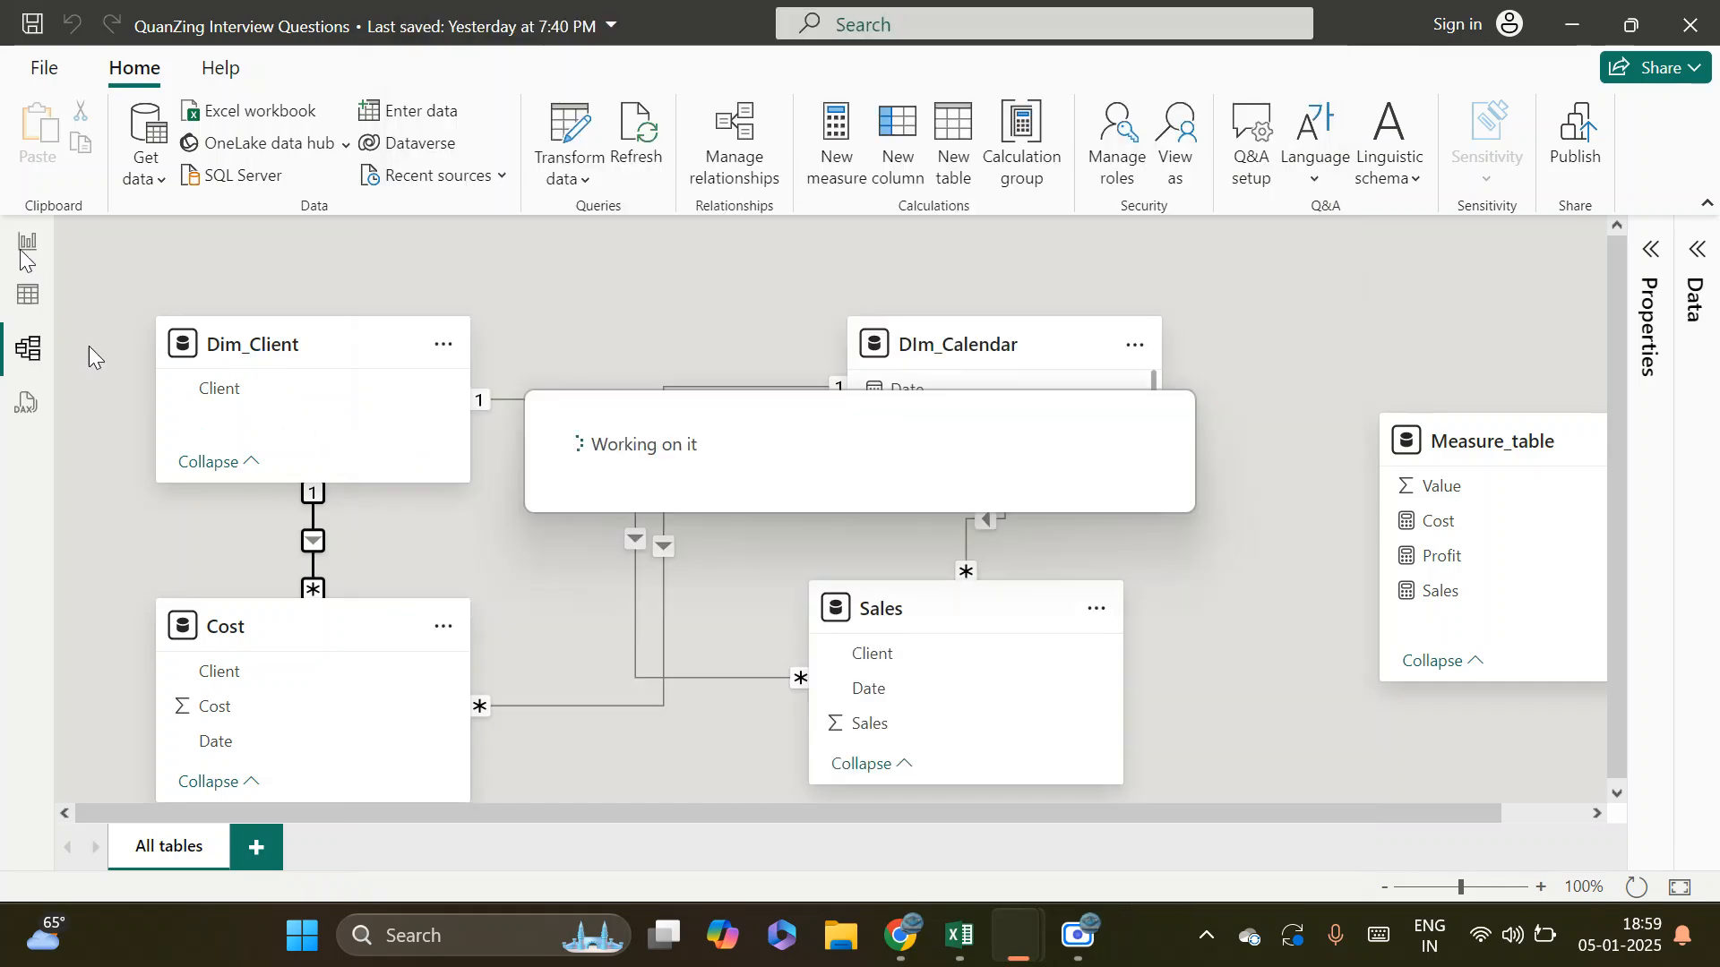
Toggle client B in the report's Dim_Client slicer, inspect the cost table's fields, and check the Dim_Client to Cost relationship in the diagram
key(alt+Tab)
key(alt+Tab)
click(20, 251)
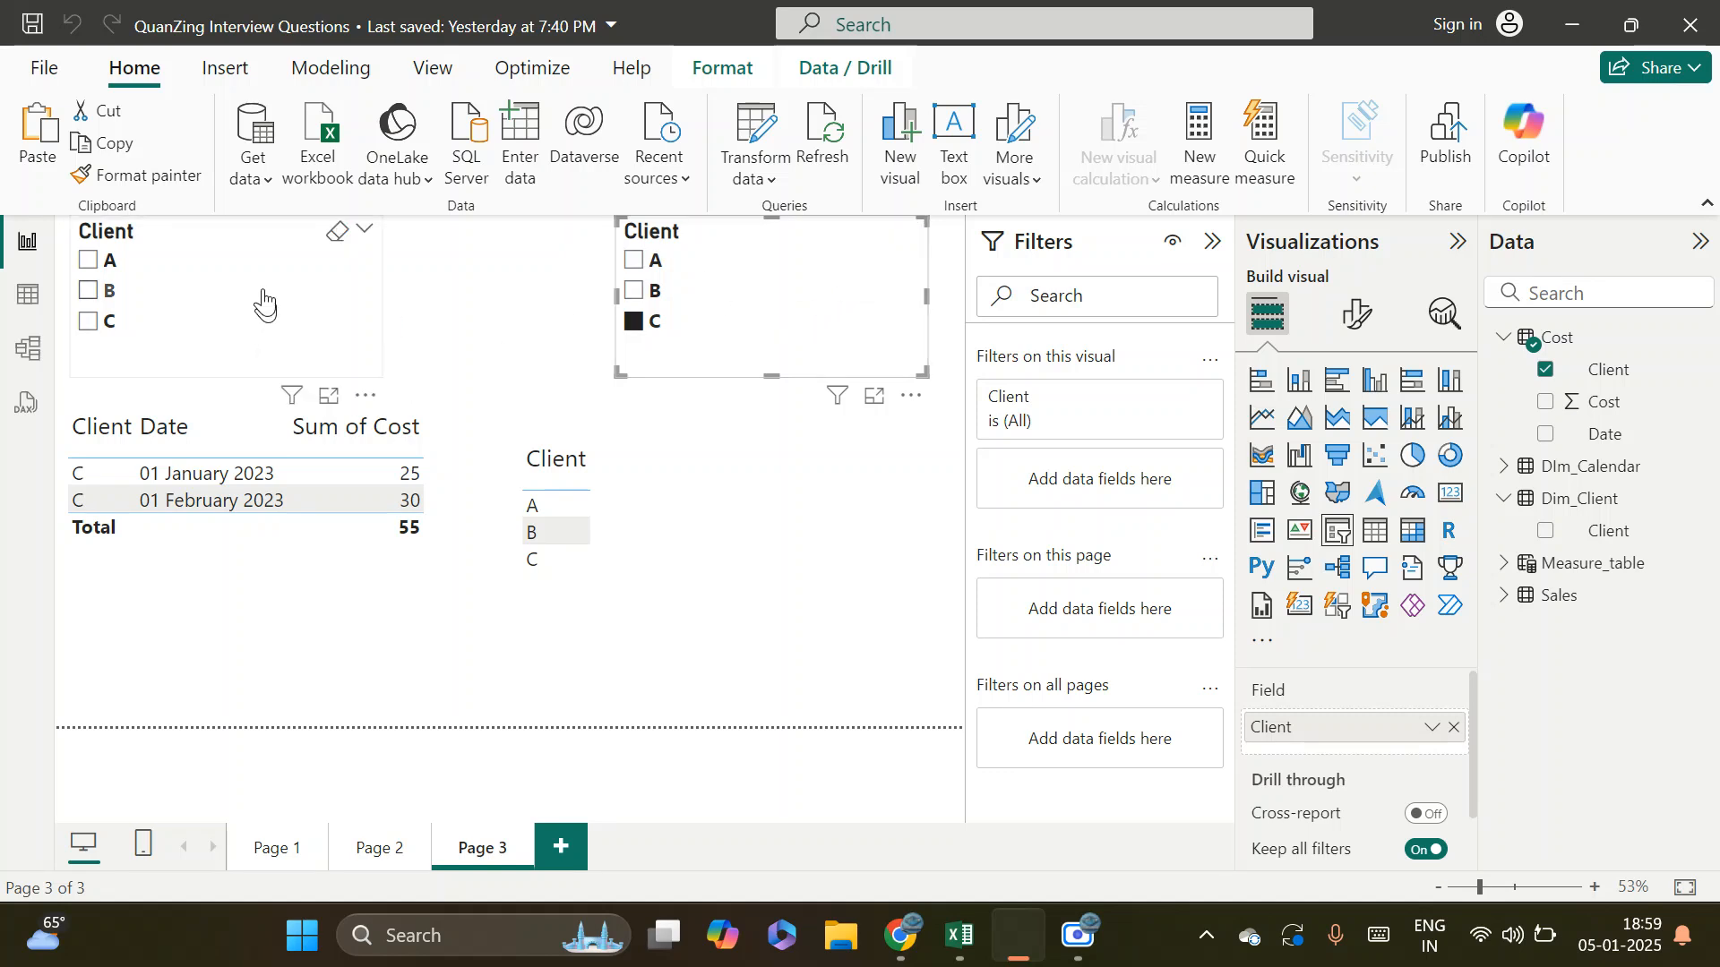
click(109, 289)
click(109, 290)
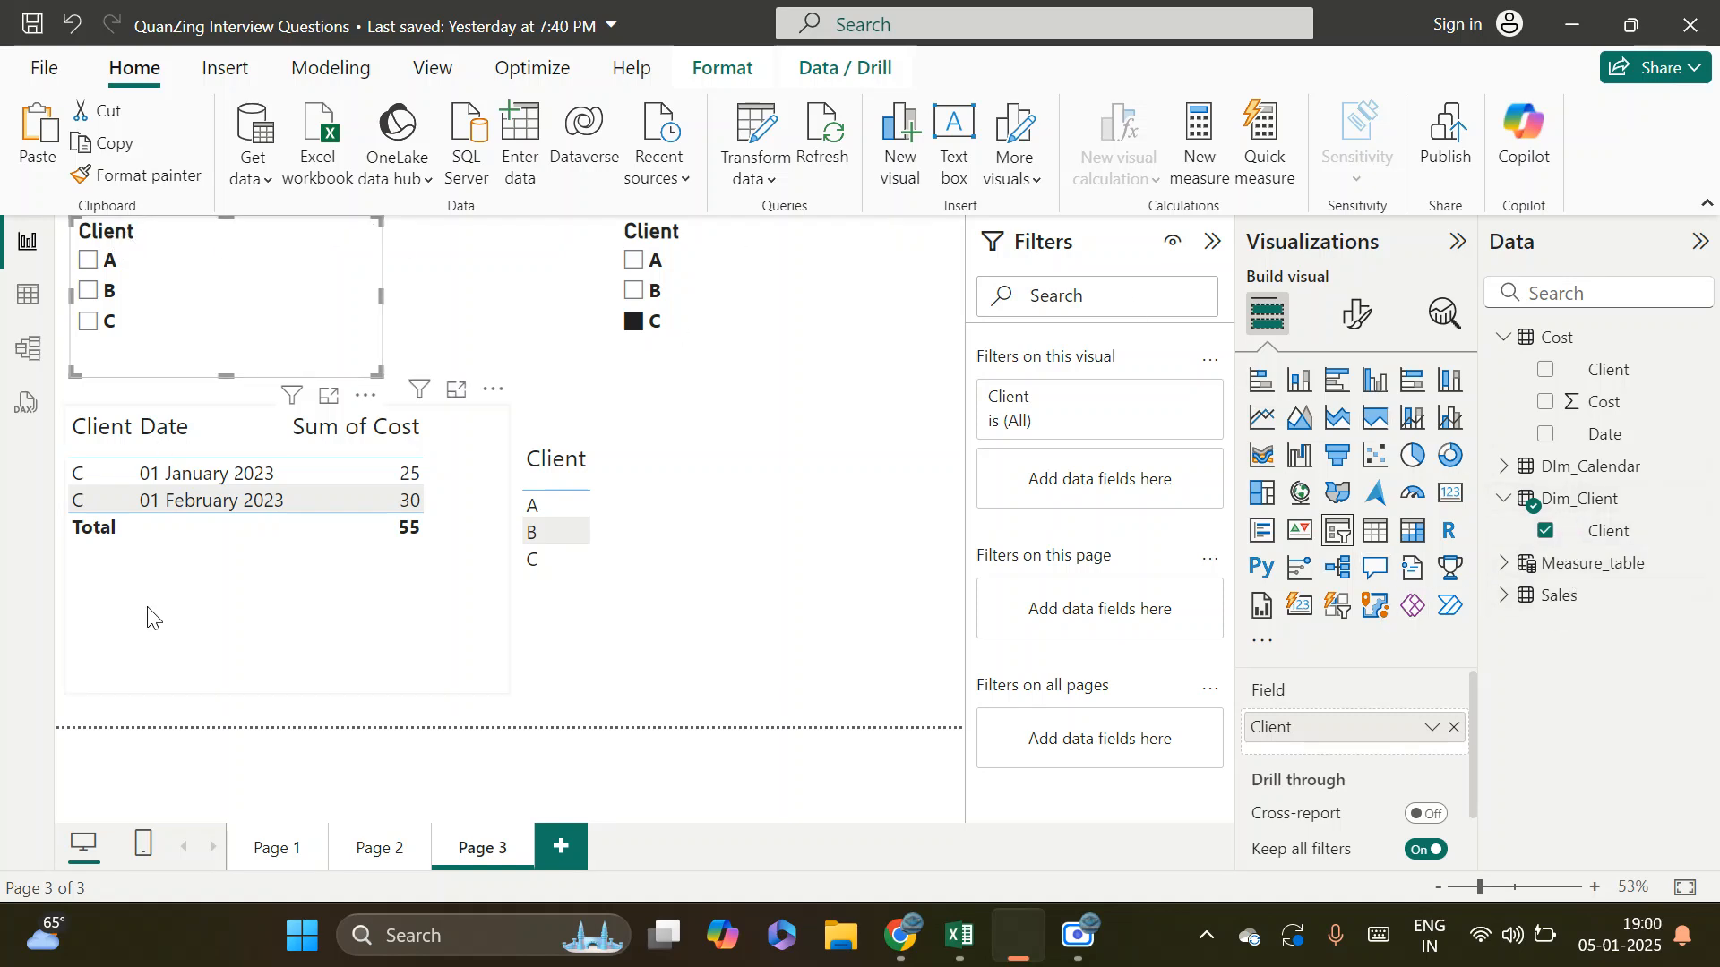
click(186, 602)
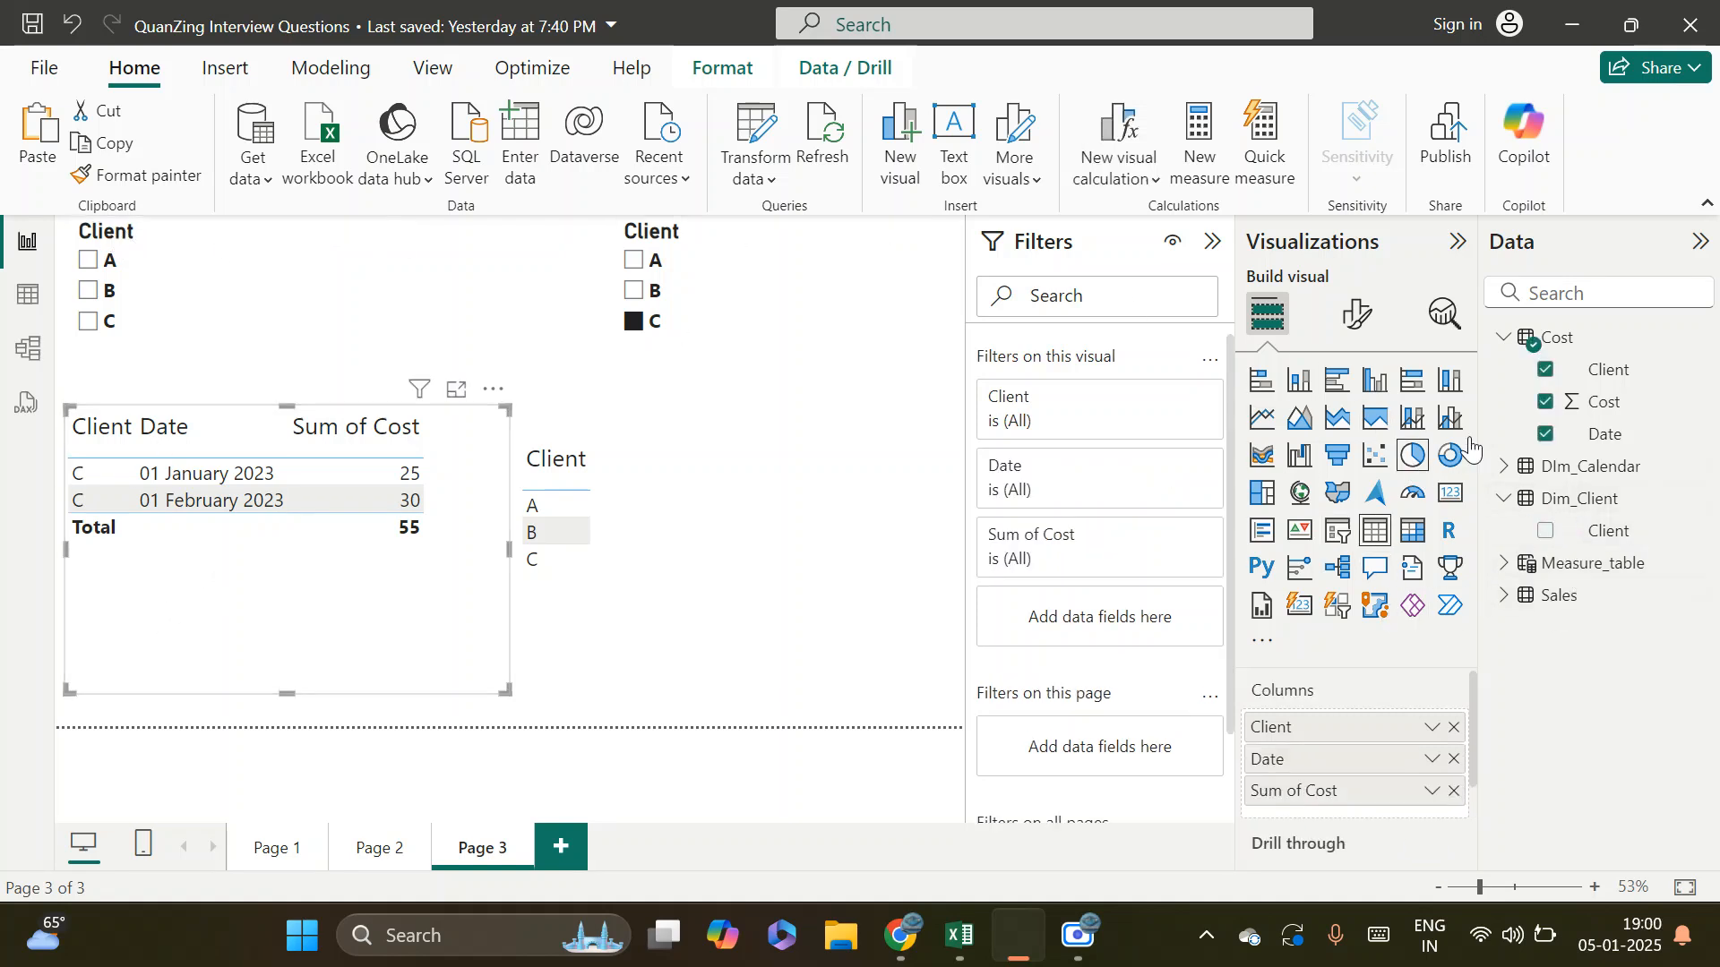
click(28, 348)
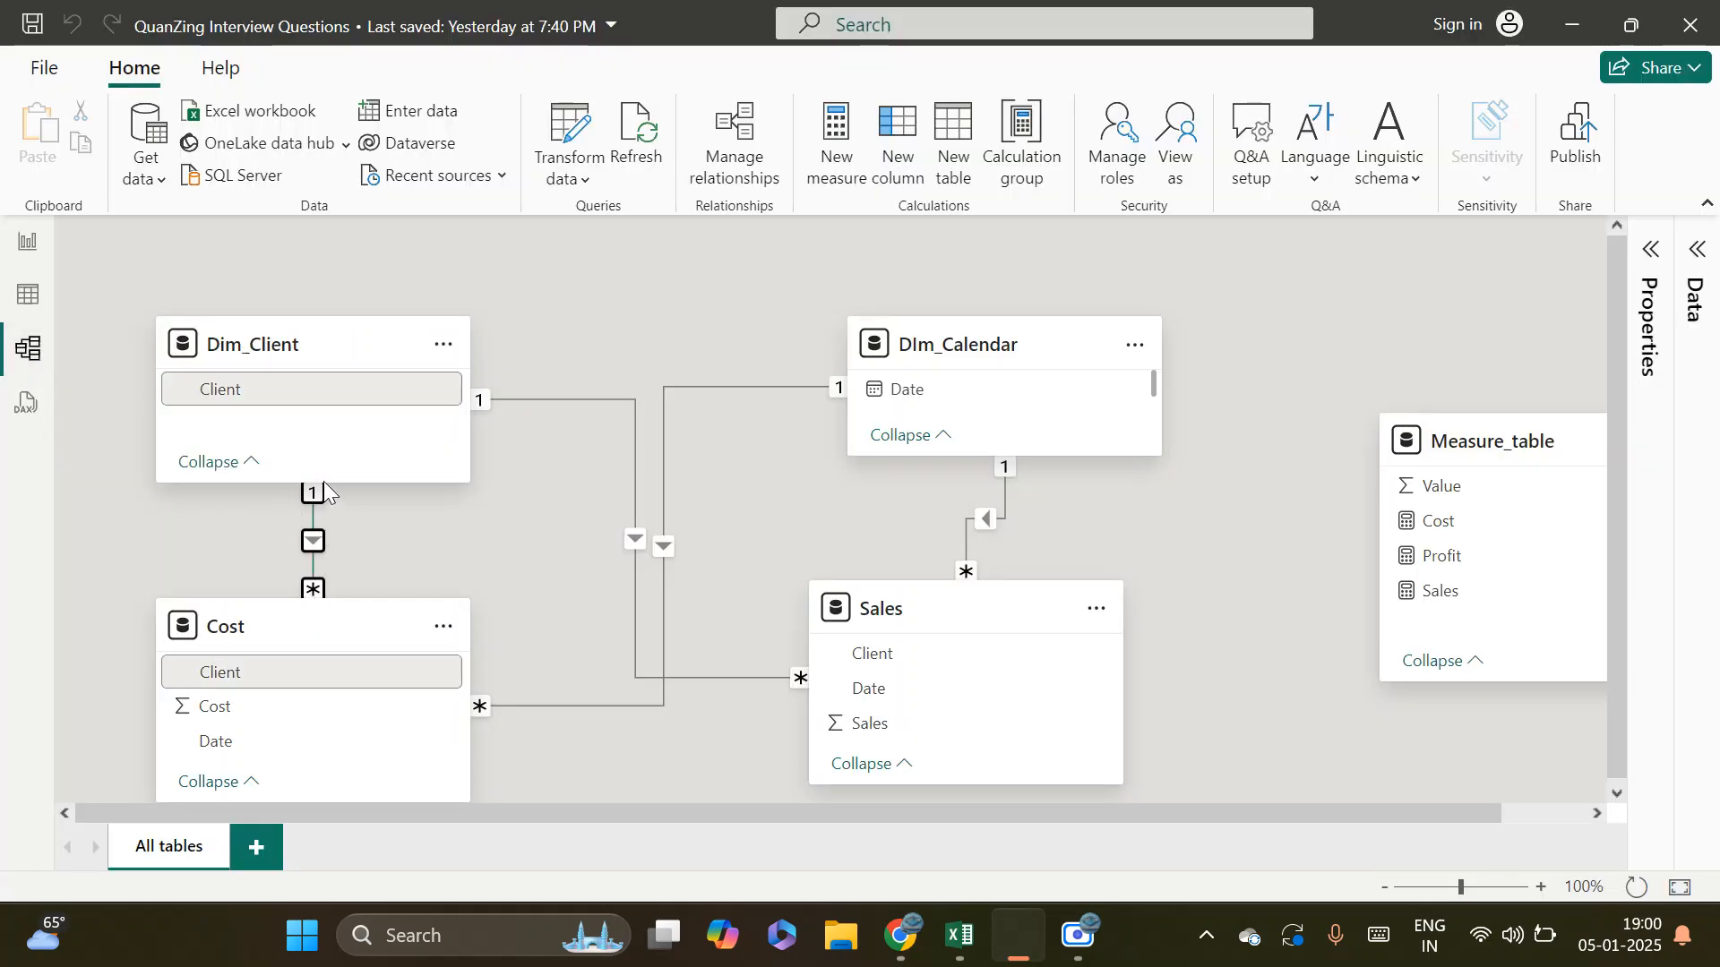
click(314, 537)
click(28, 241)
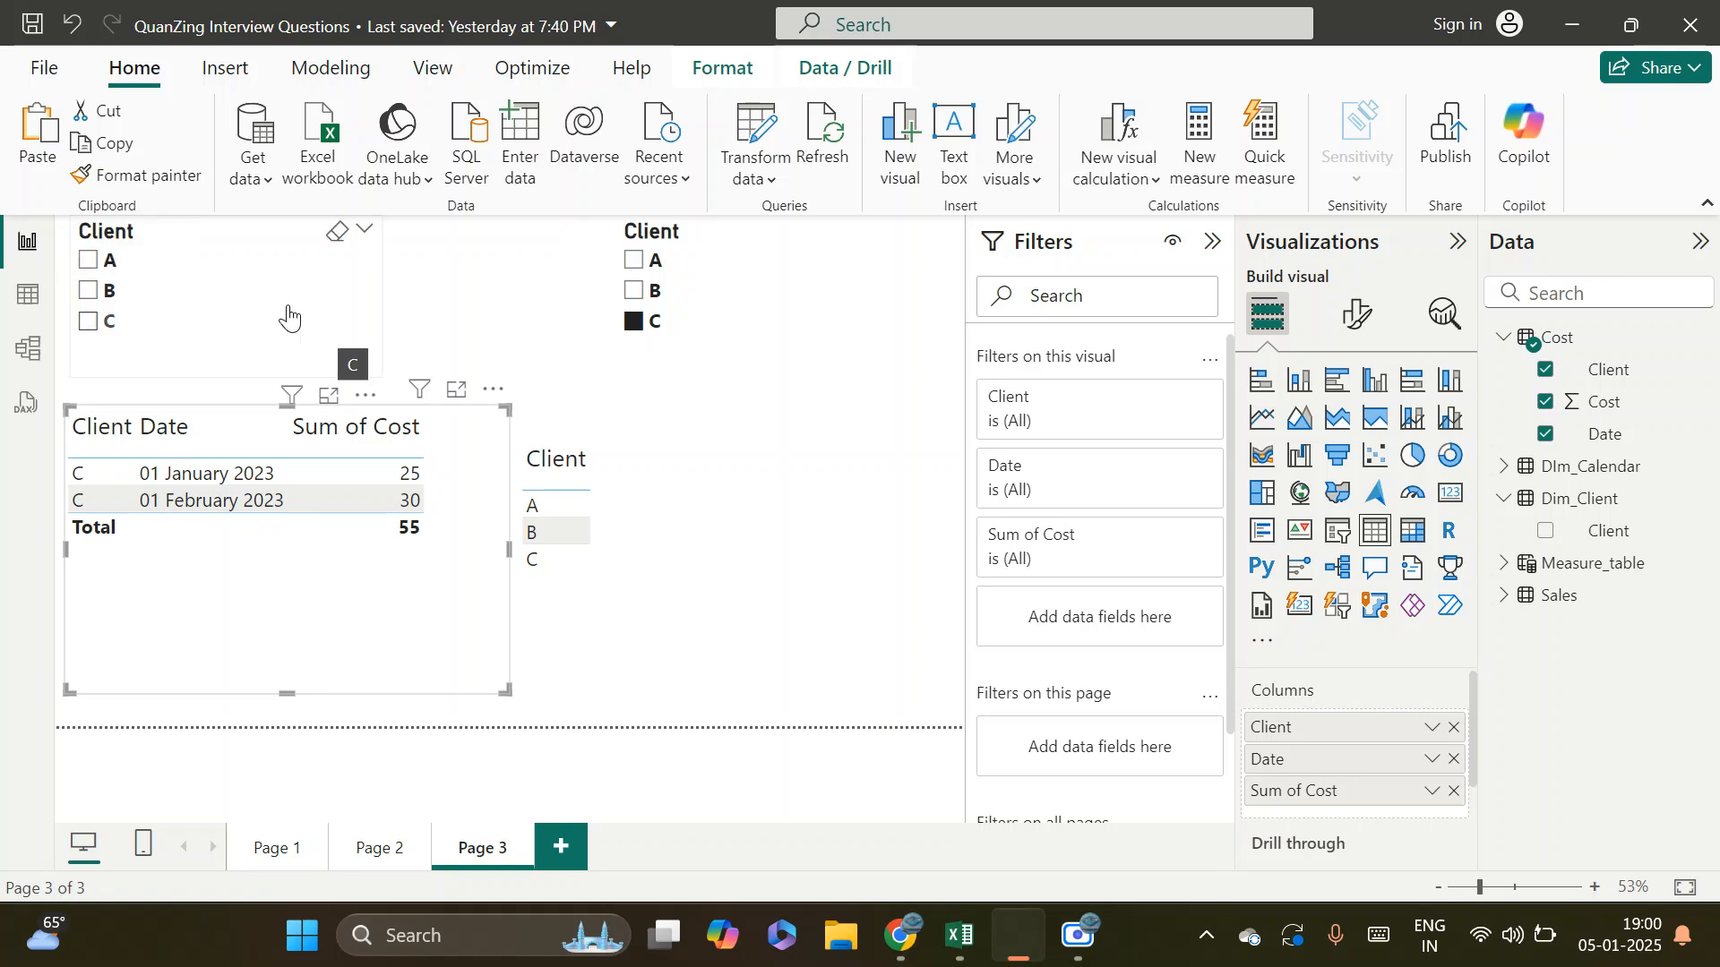
Clear client C from the Cost-based slicer, and filter the report through the Dim_Client slicer by clients A, B and C in turn
click(90, 261)
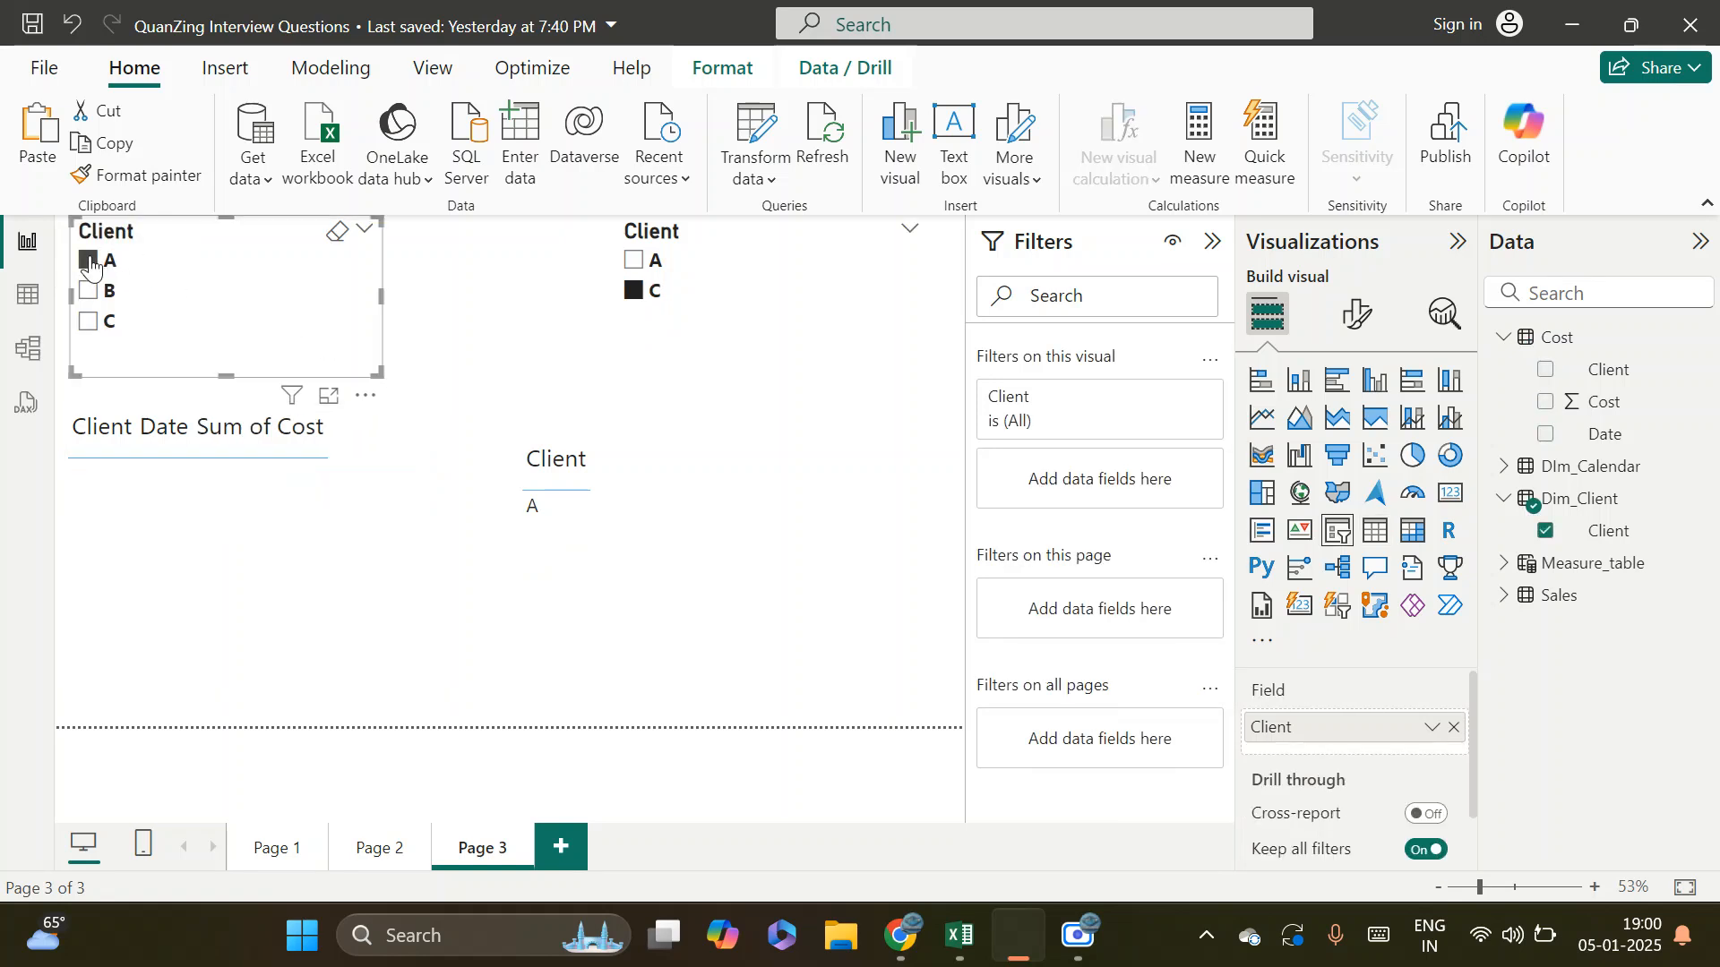
click(636, 288)
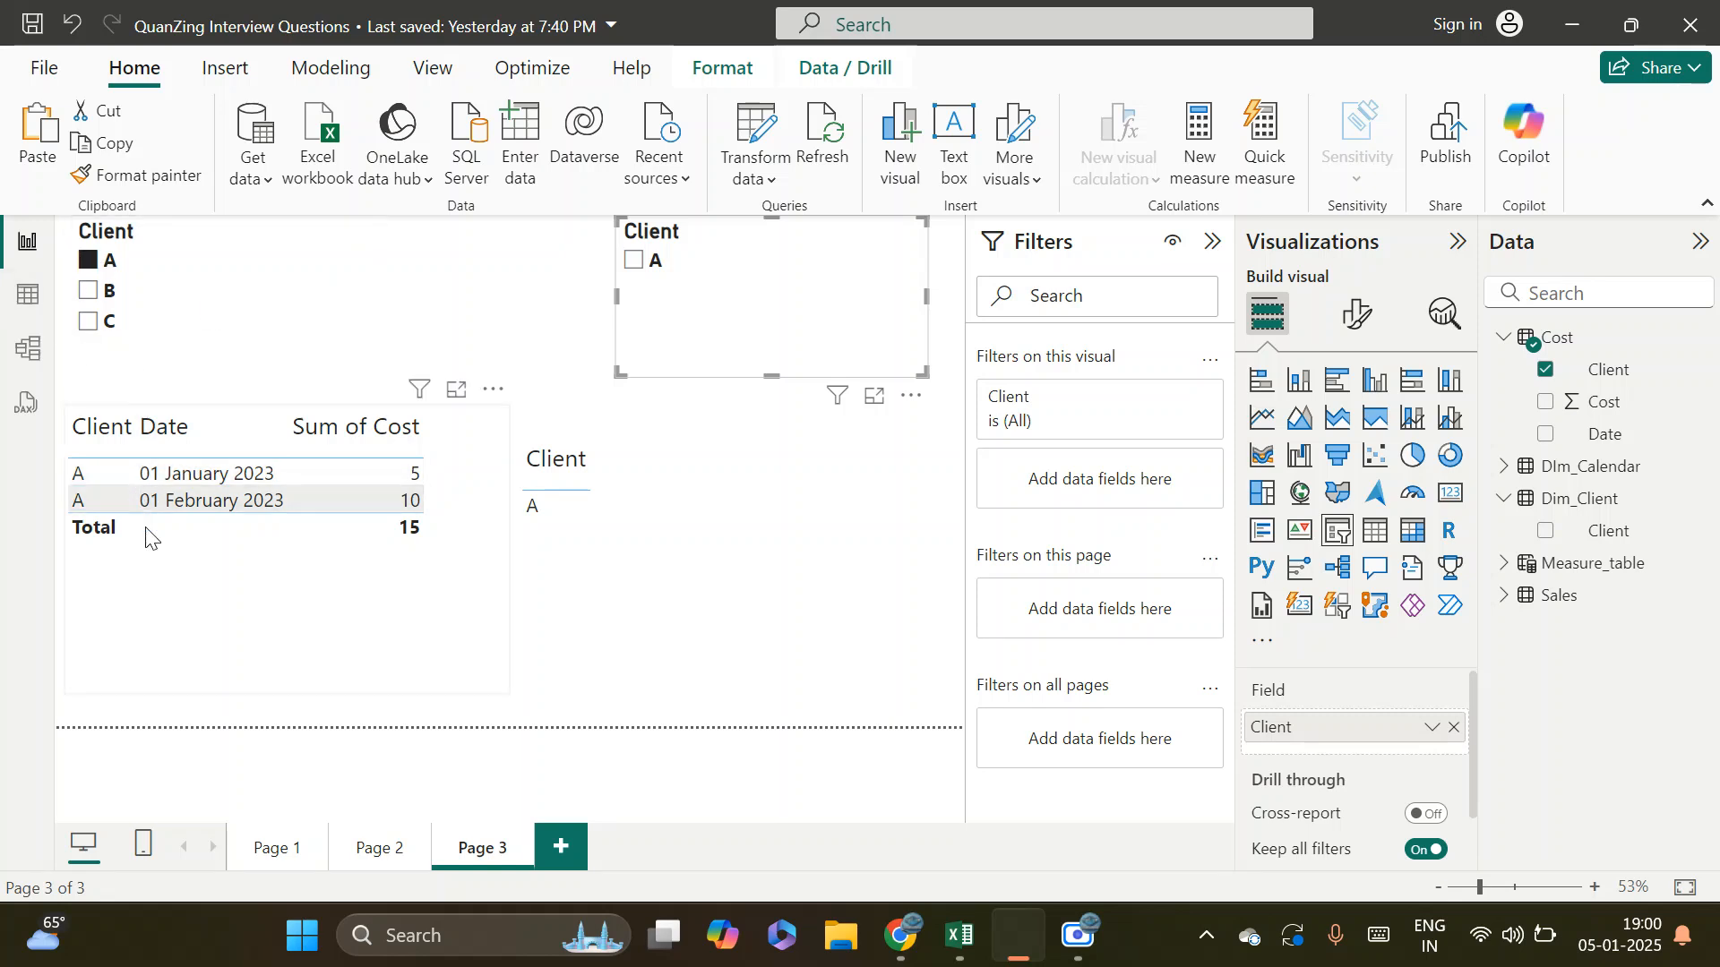
click(90, 292)
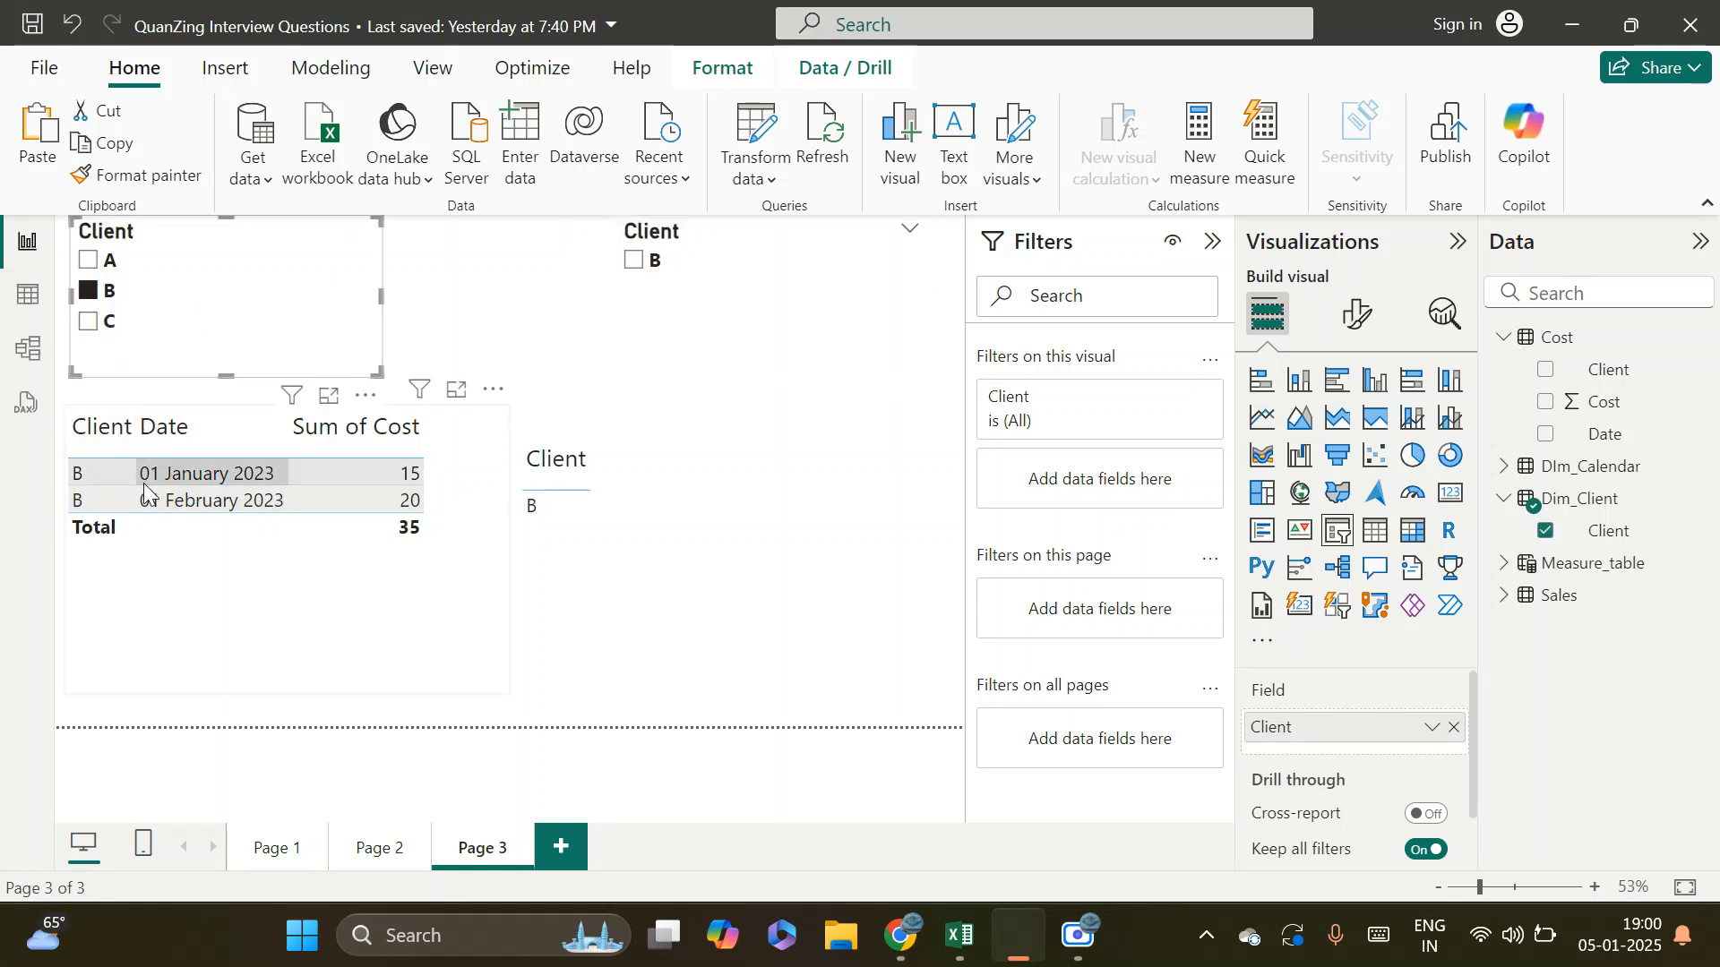
click(94, 323)
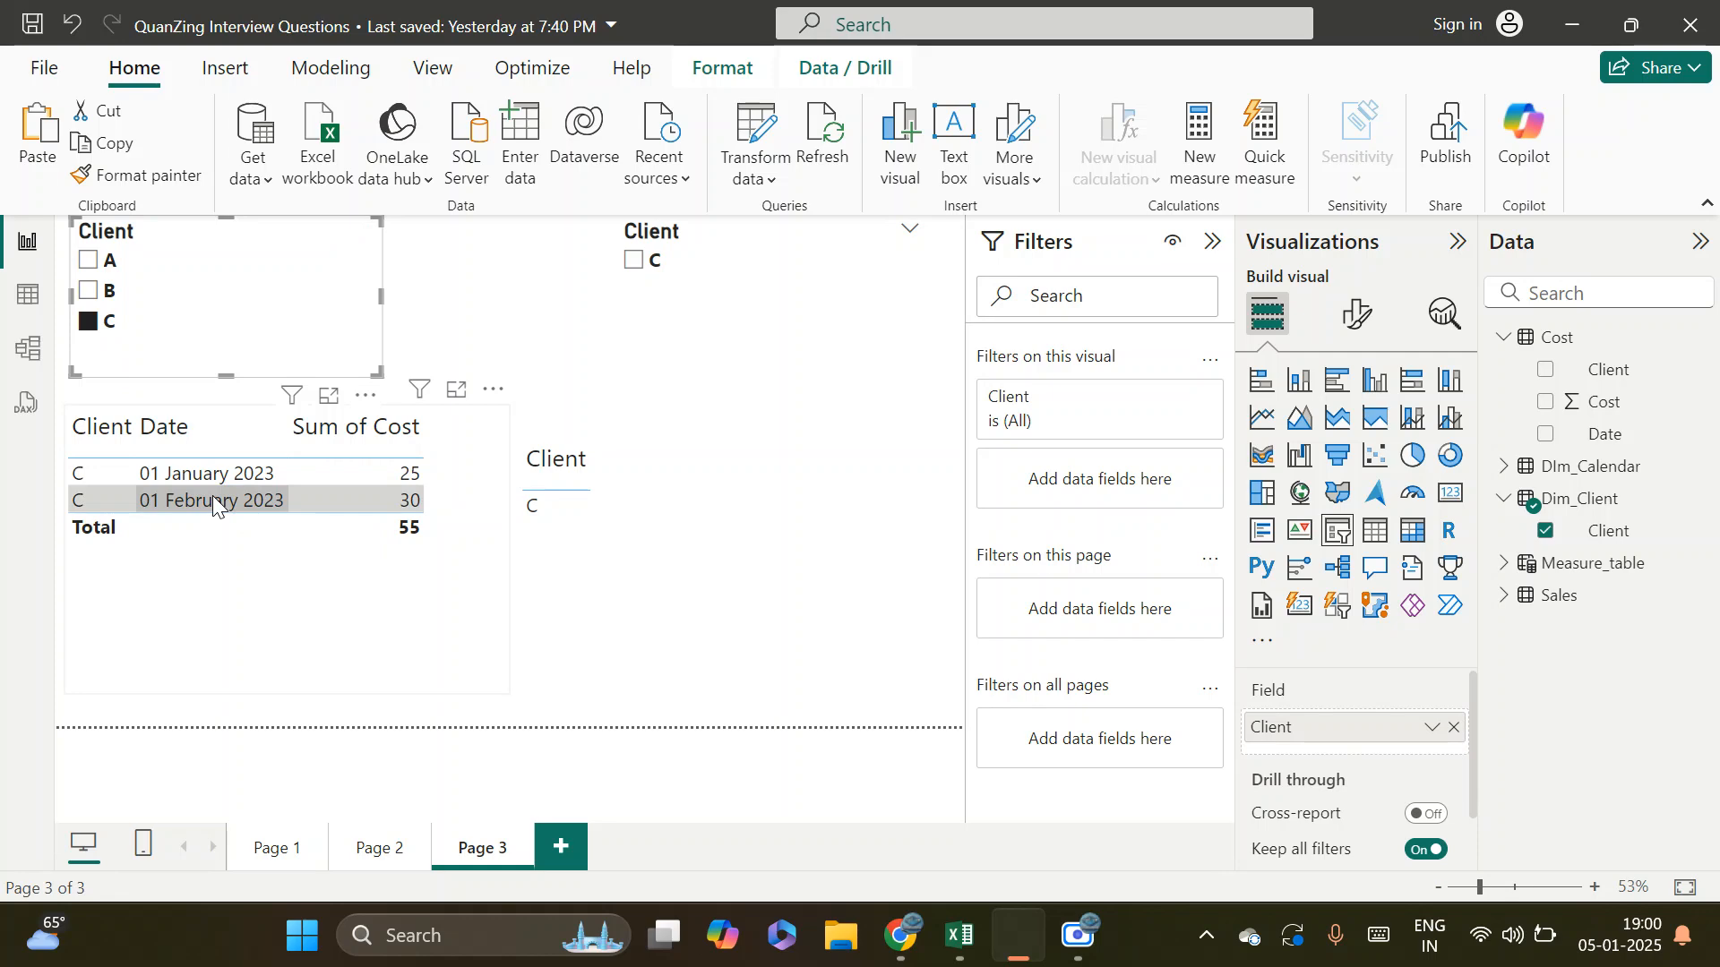
Deactivate the relationship between Dim_Client and Cost in the model and save it
click(25, 341)
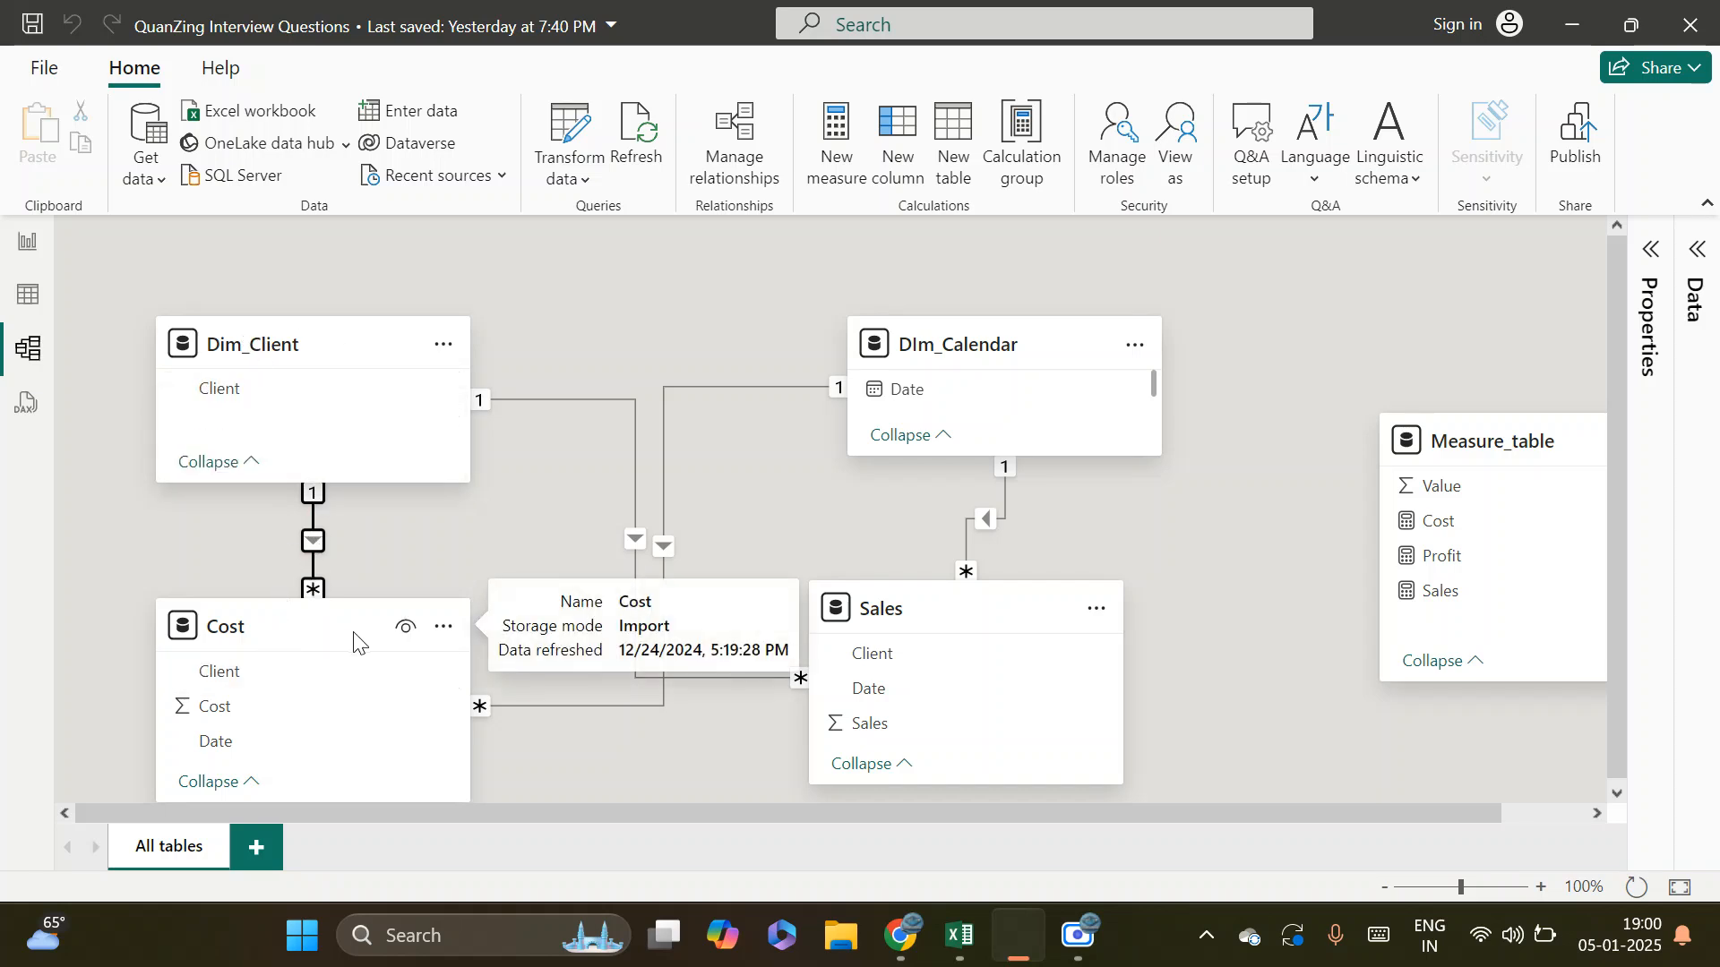
double_click(315, 513)
click(448, 763)
click(1128, 860)
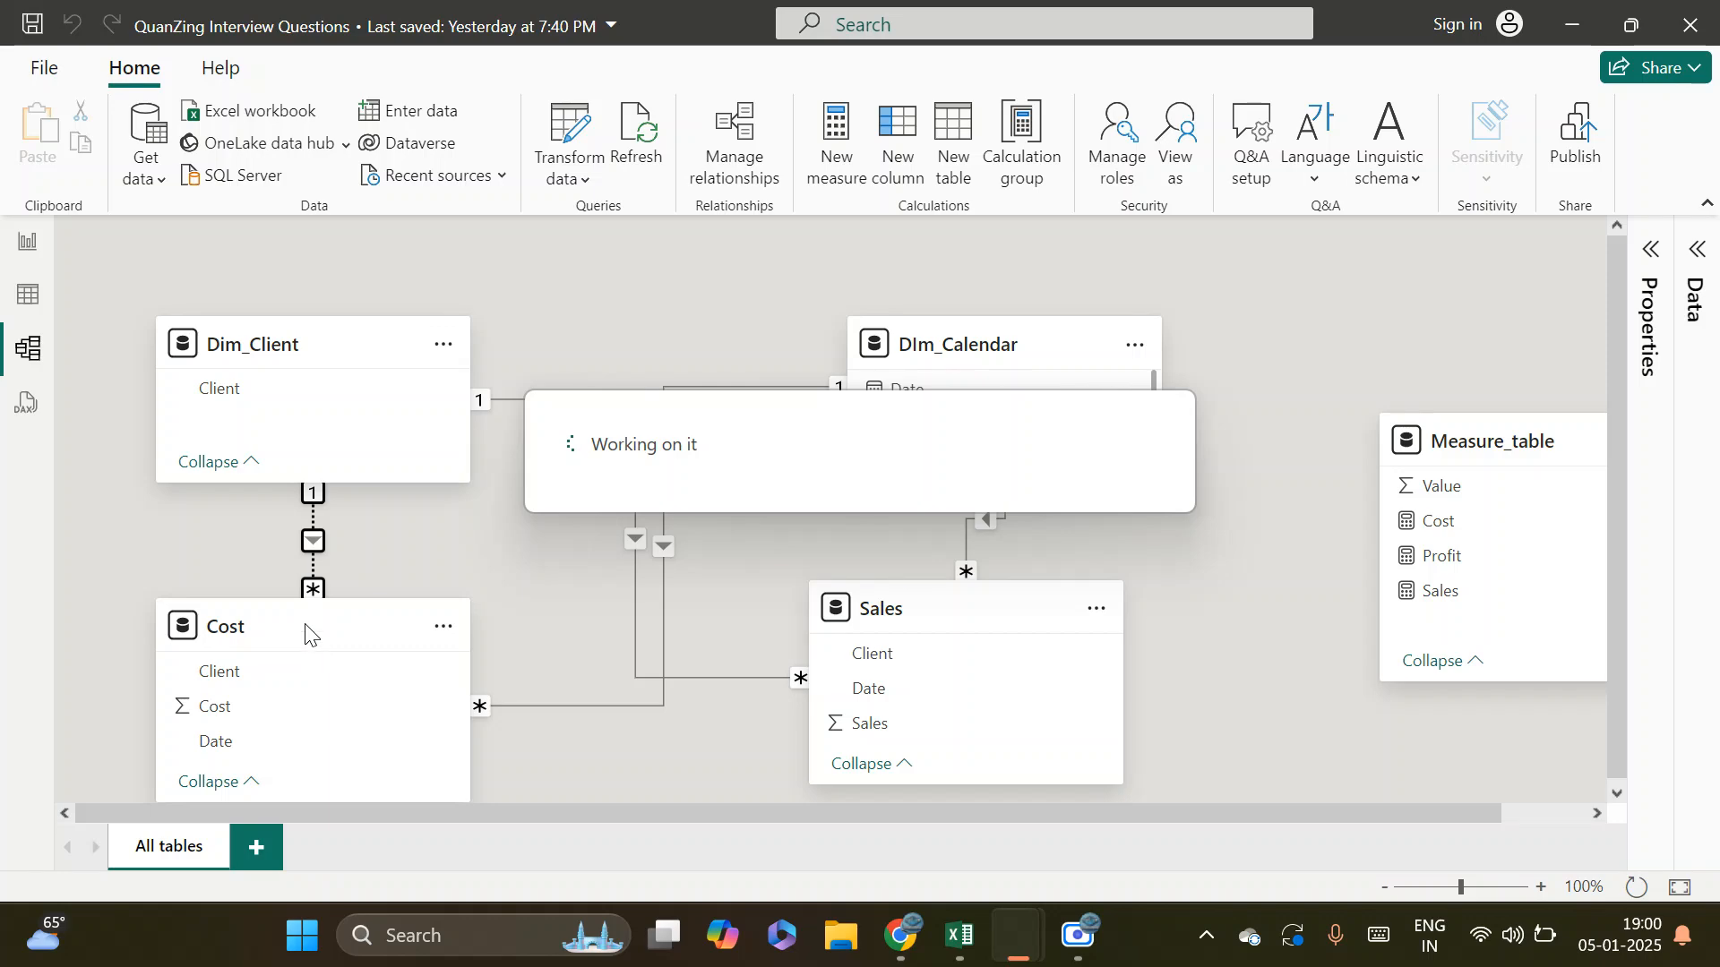
Test the inactive relationship by selecting clients A, B and C in turn in the Dim_Client slicer, and recheck it in the diagram
click(11, 250)
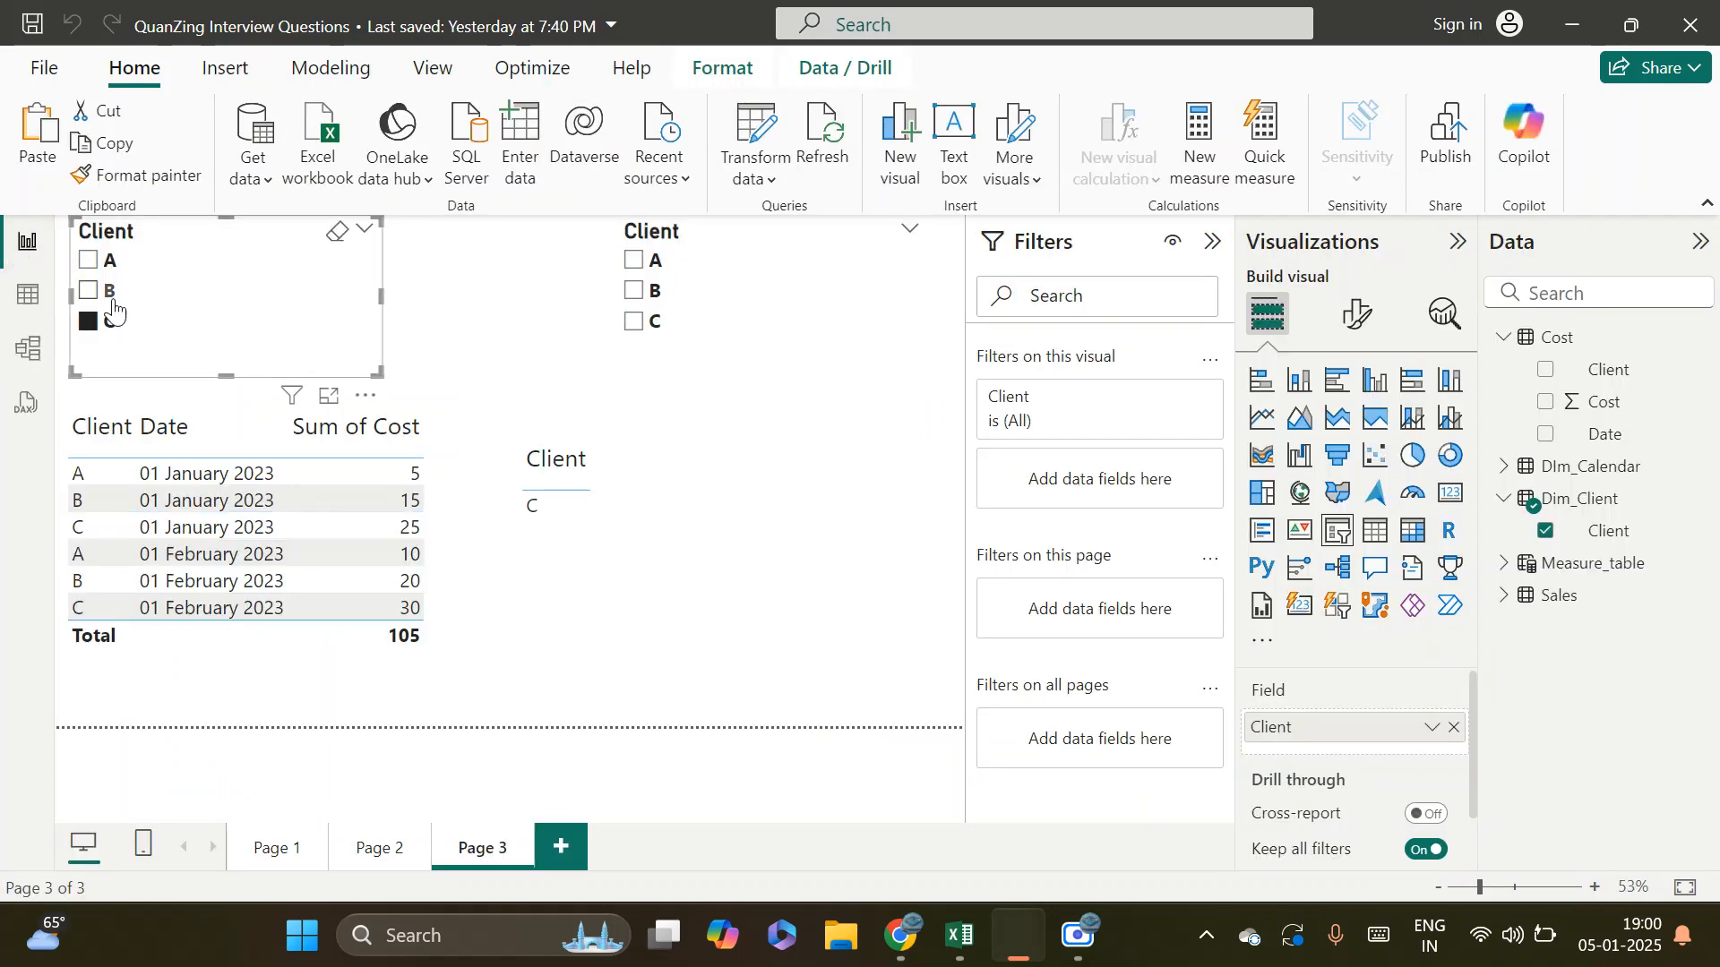
click(90, 262)
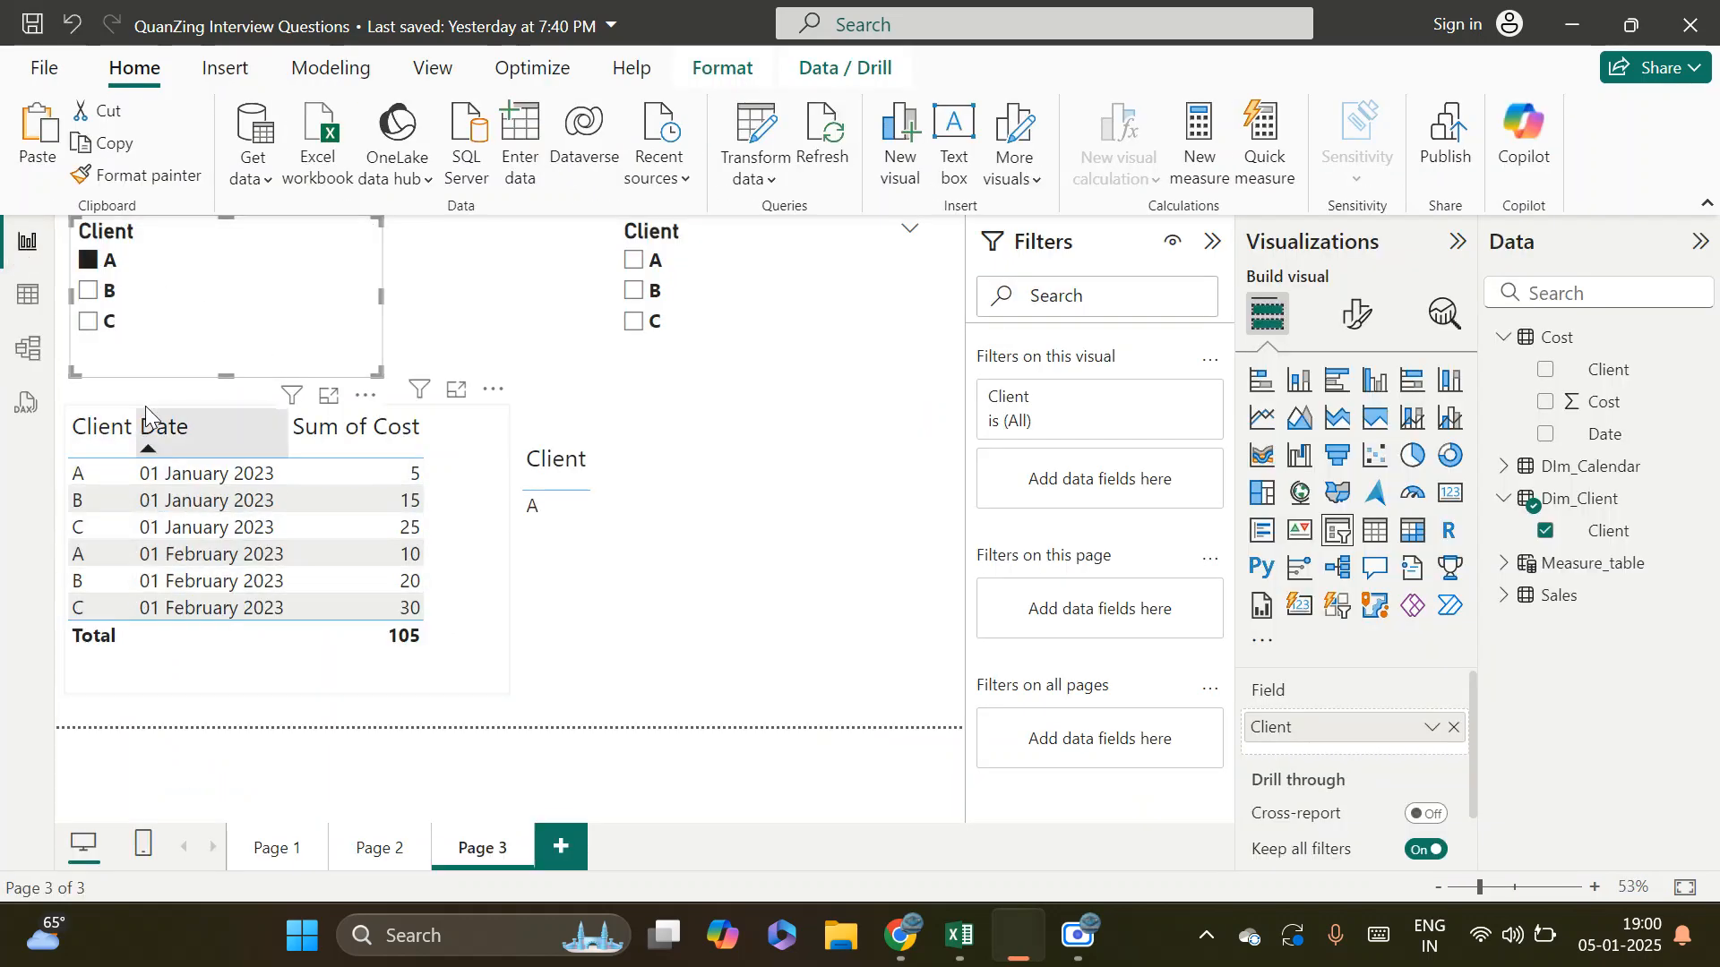
click(91, 291)
click(90, 322)
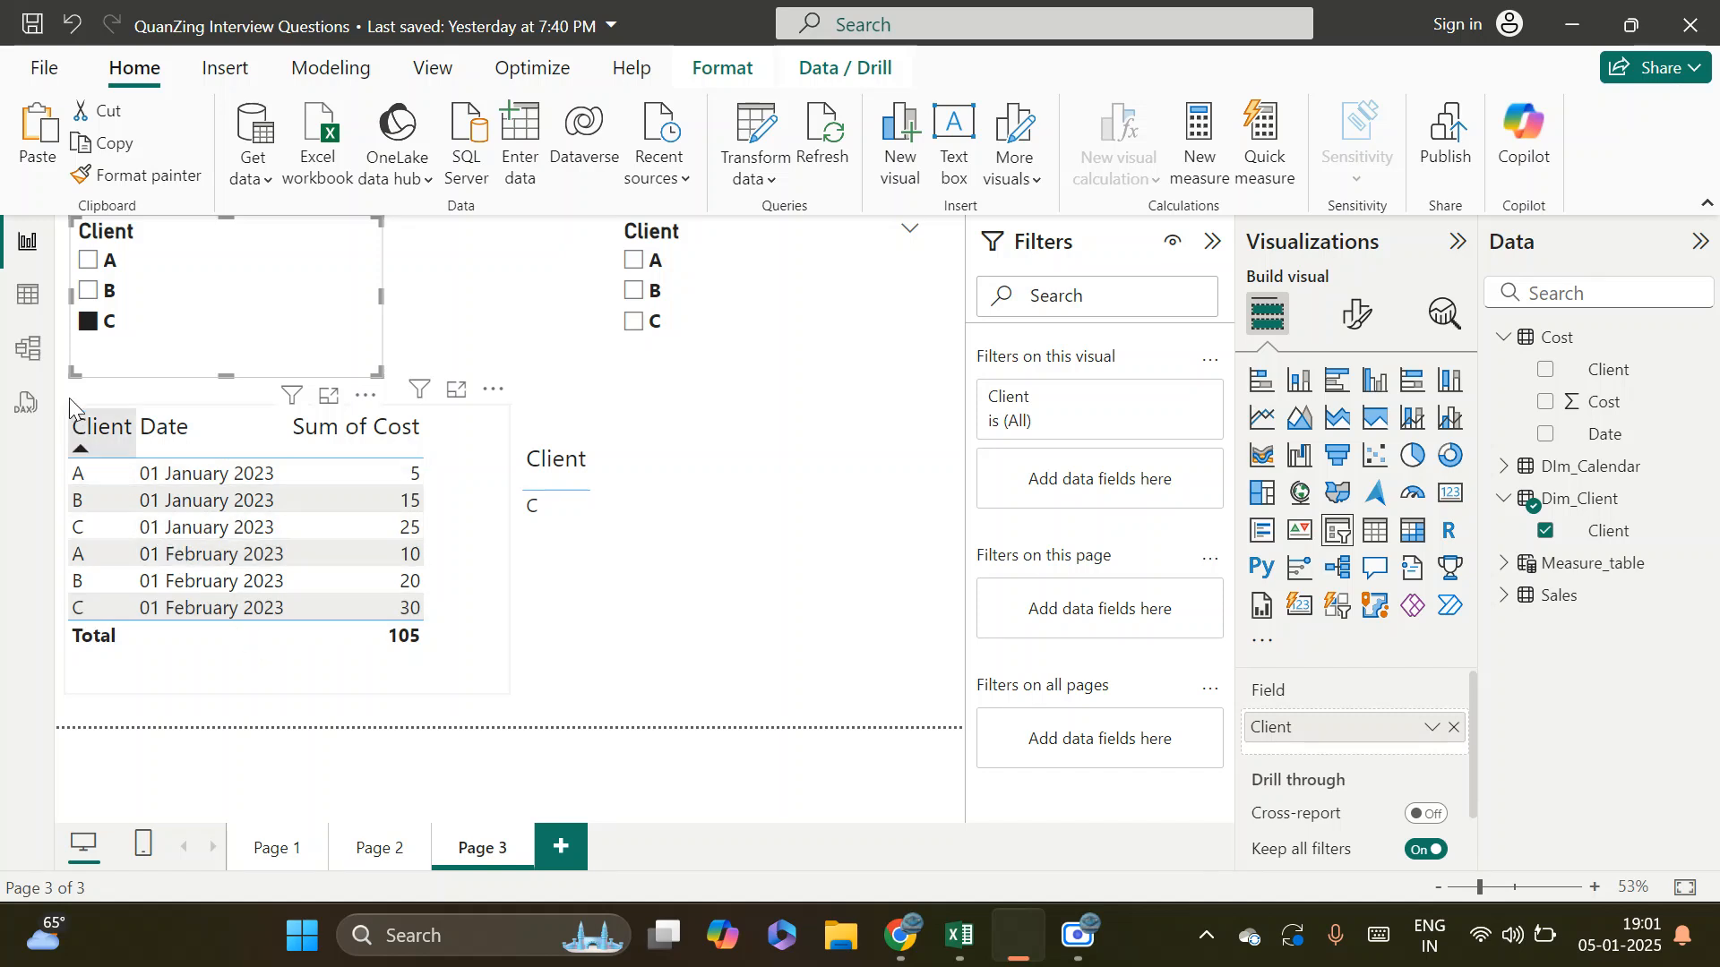
click(28, 349)
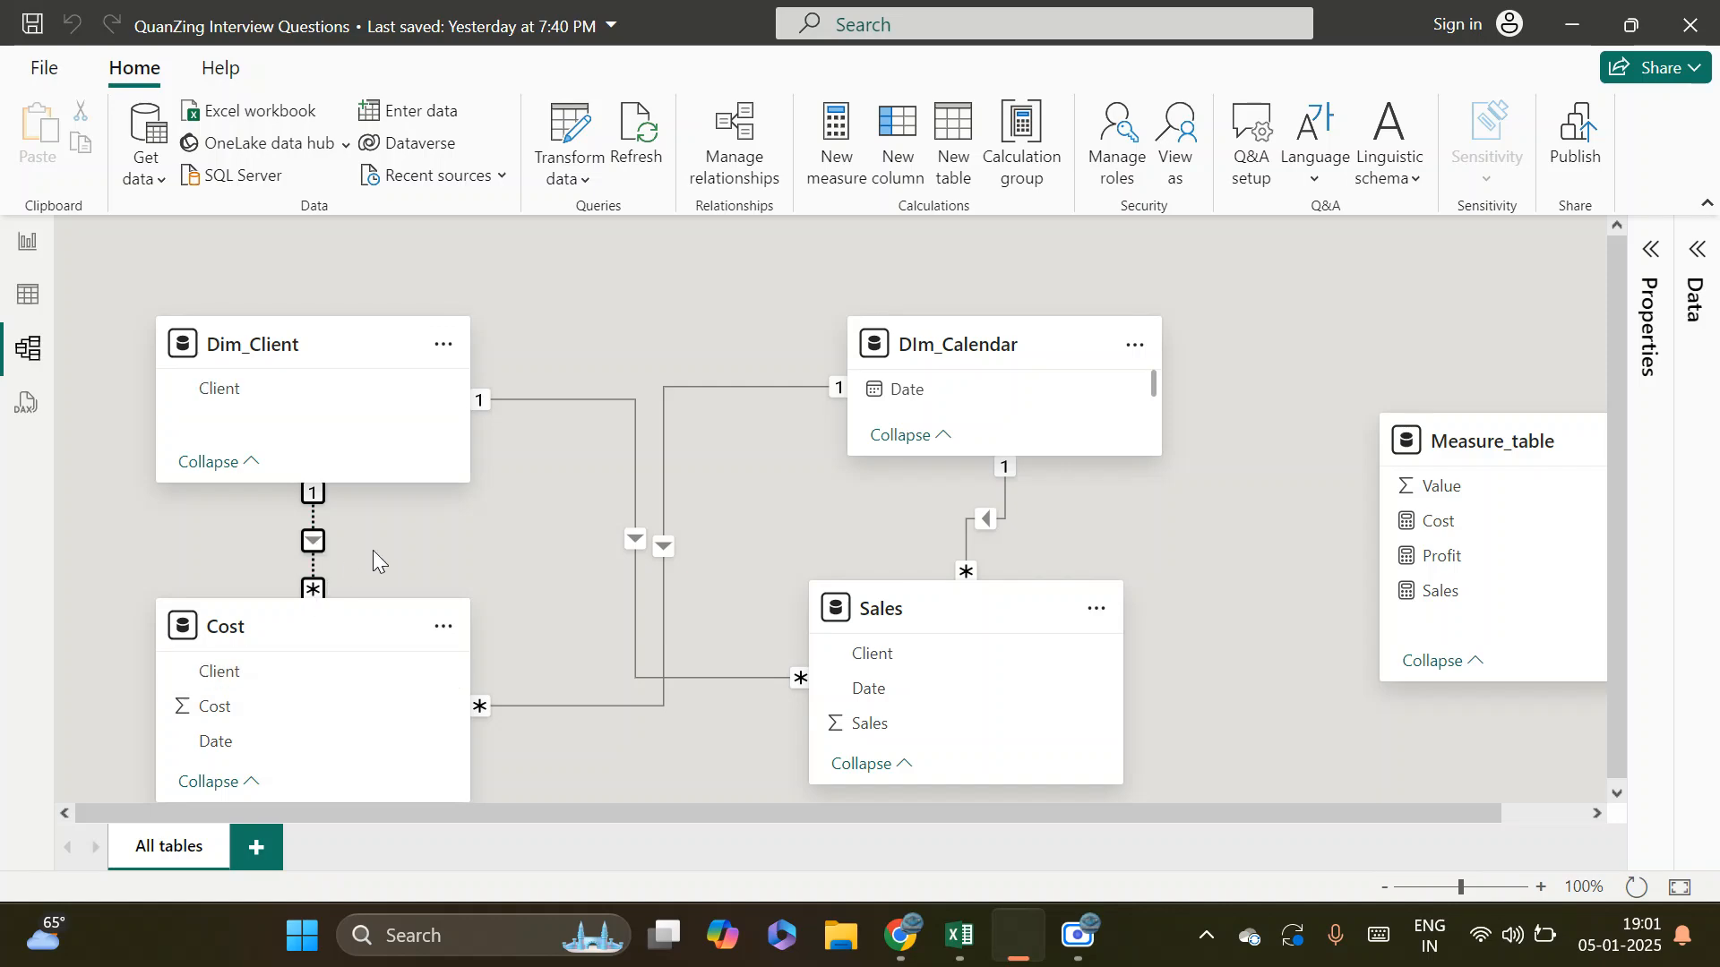
click(28, 241)
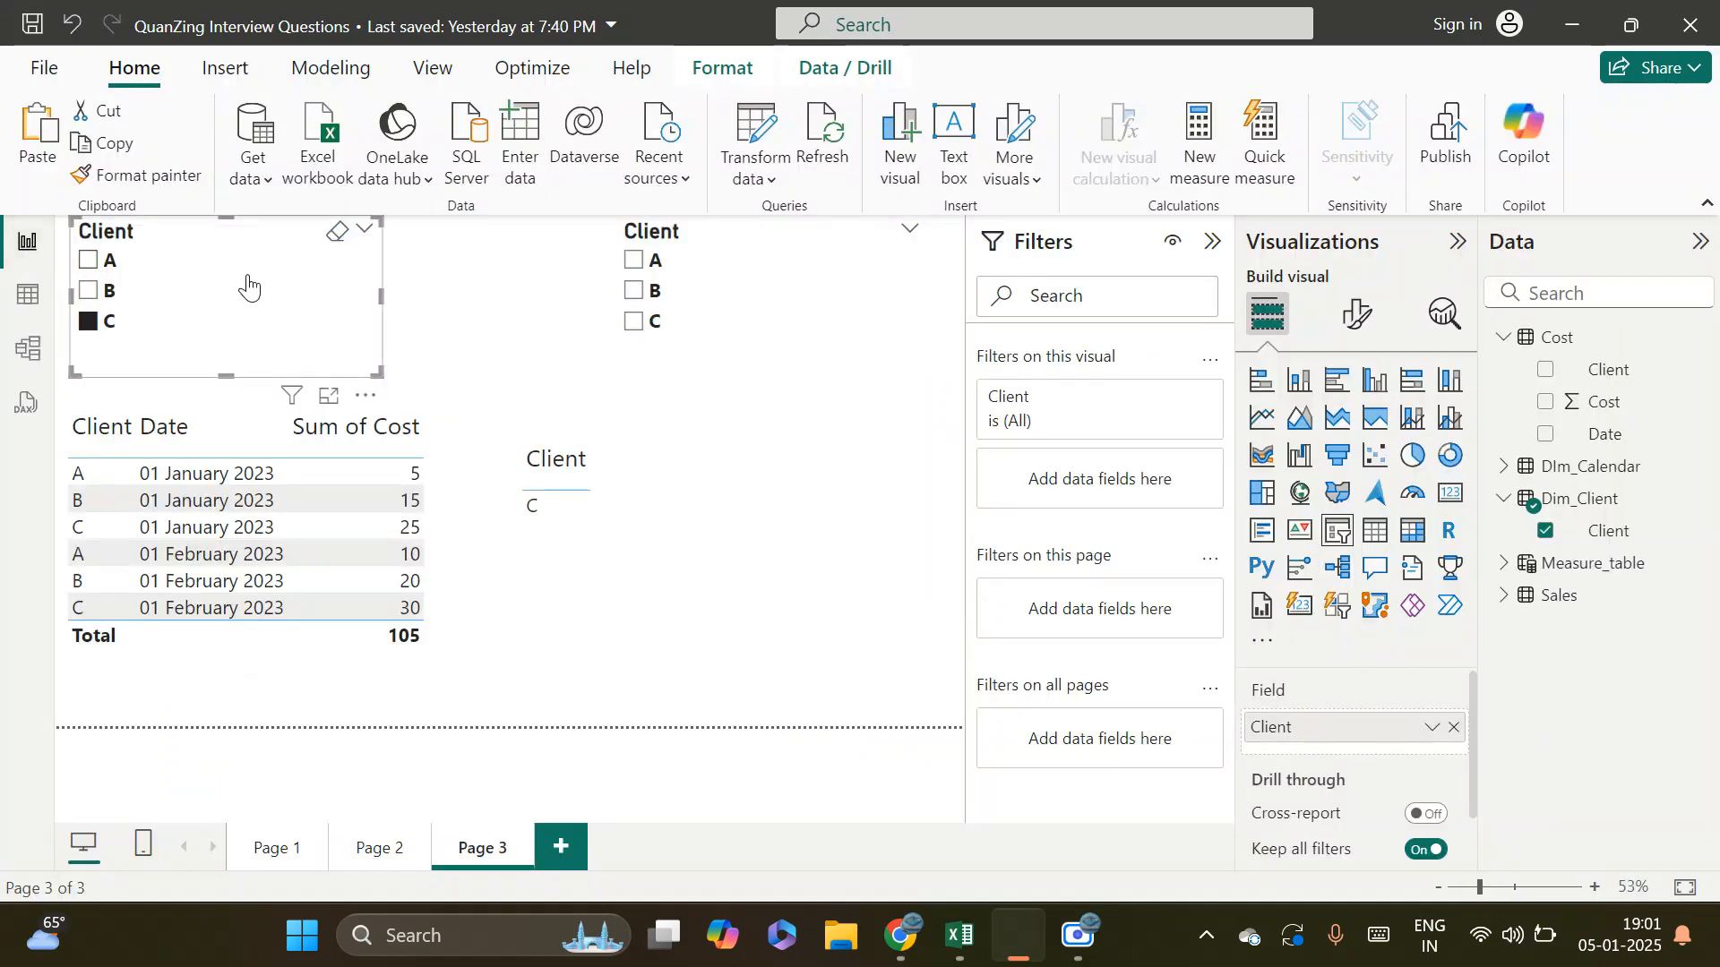
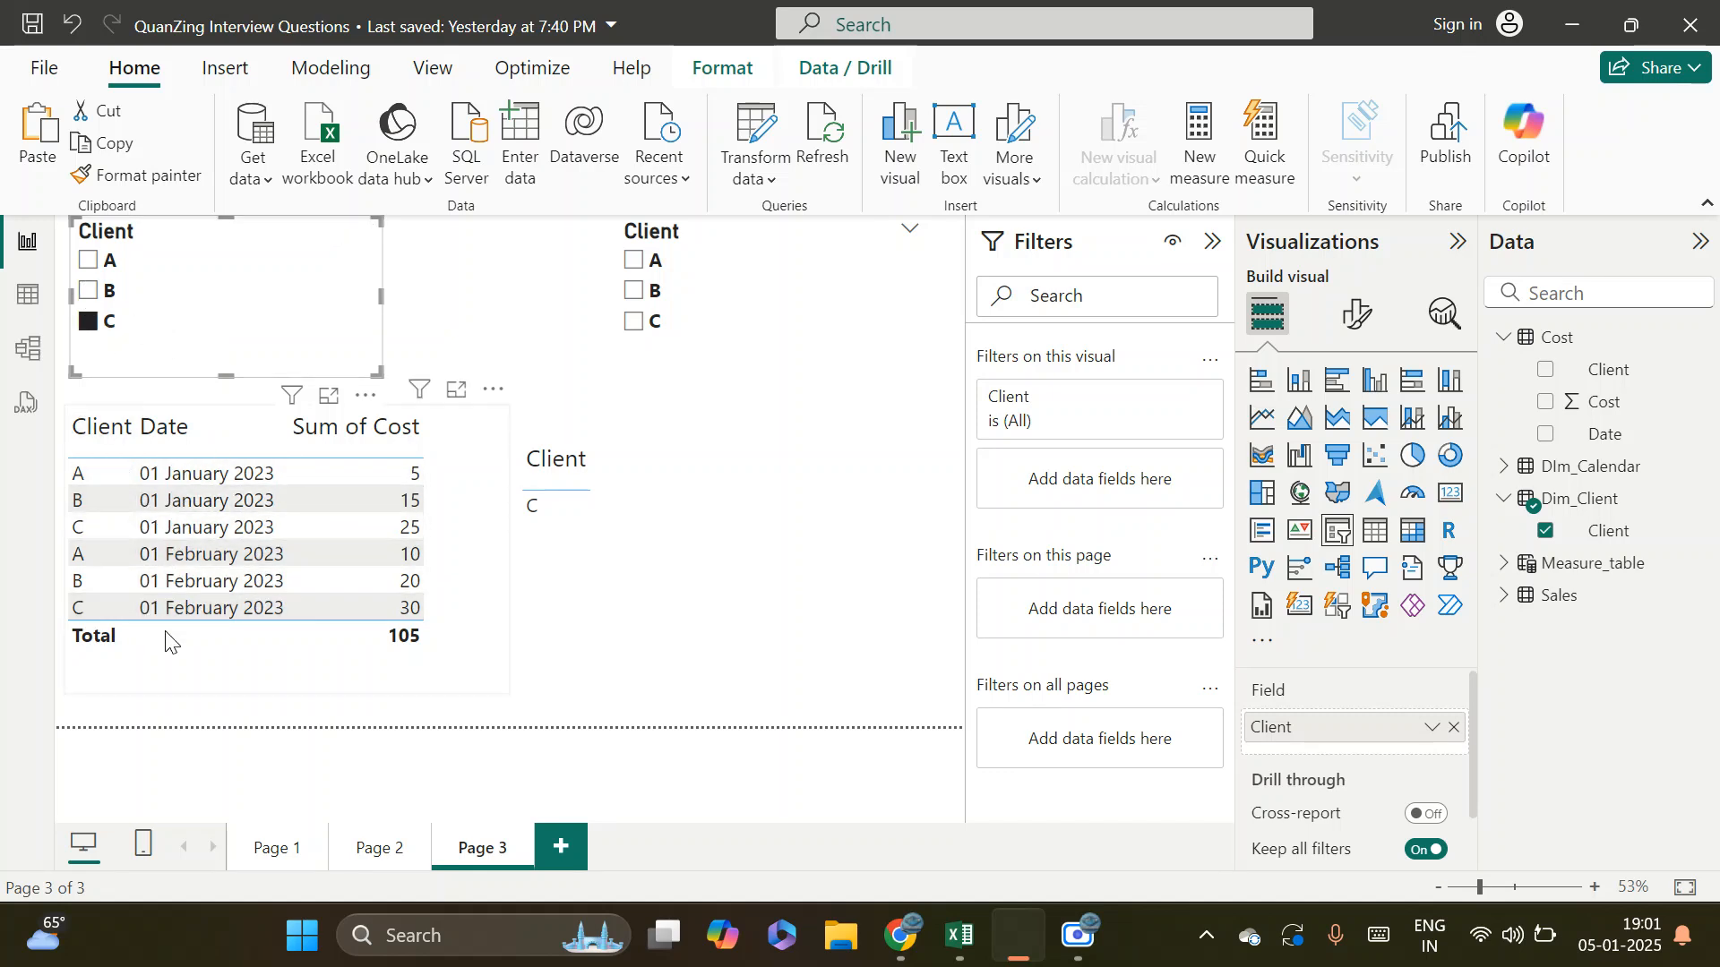
Check clients A and B in the Dim_Client slicer, and make the Dim_Client to Cost relationship active again in the model
click(87, 260)
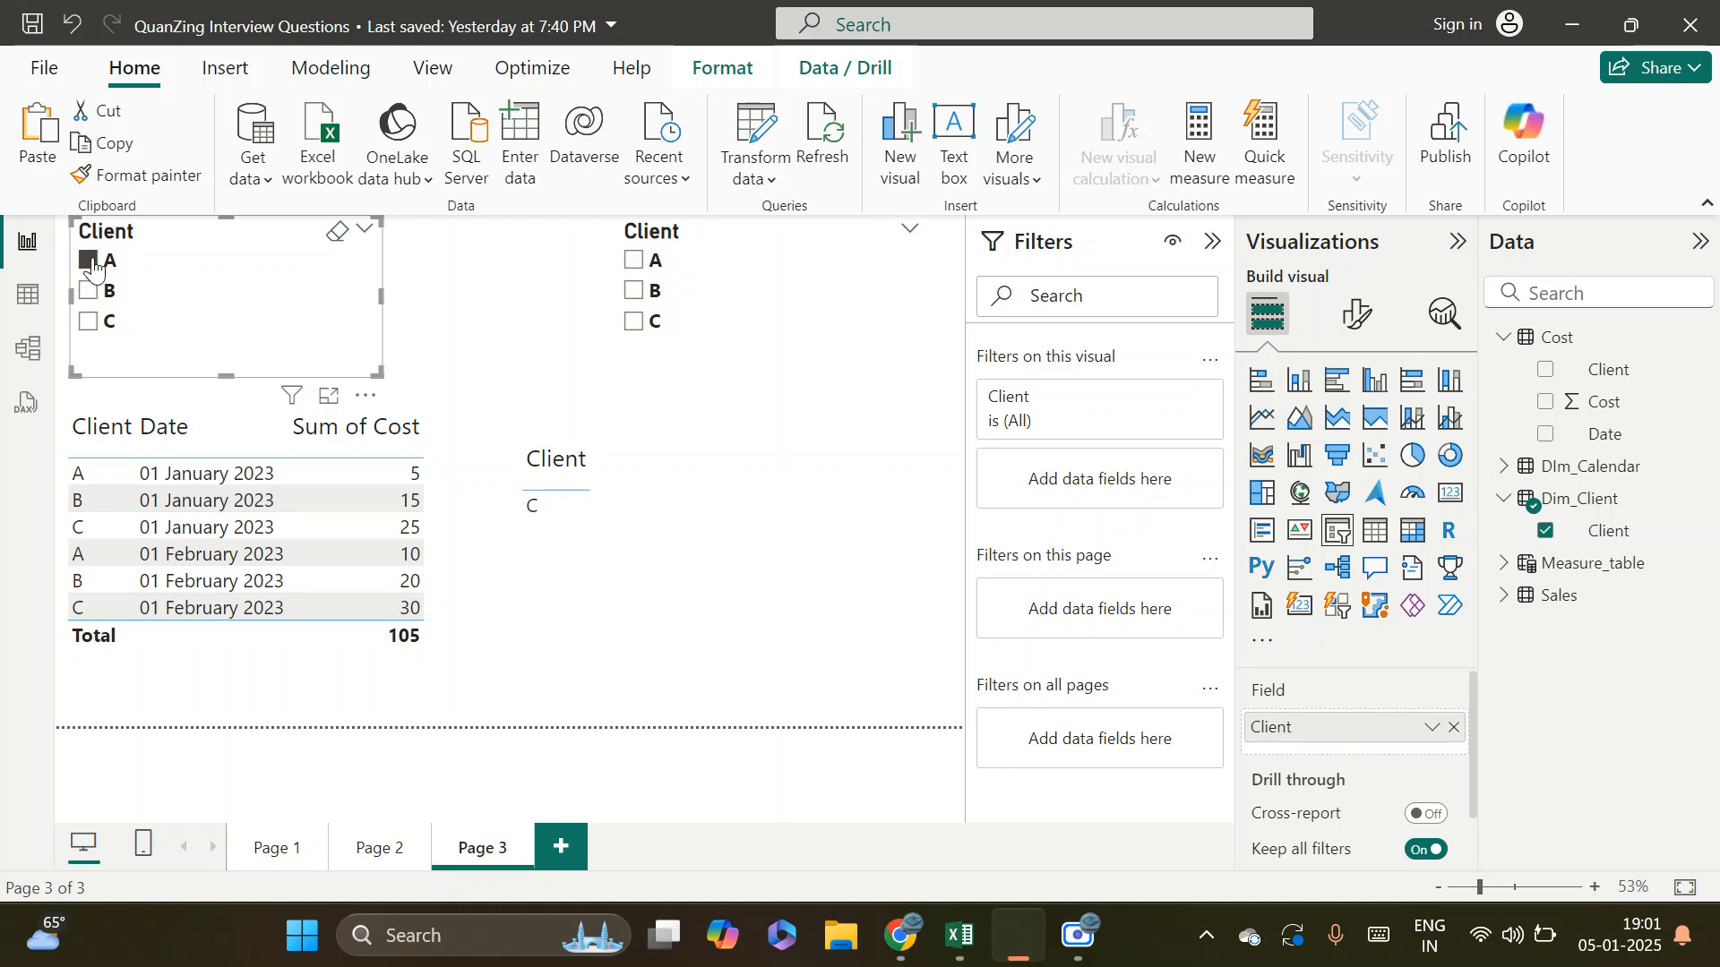
click(87, 290)
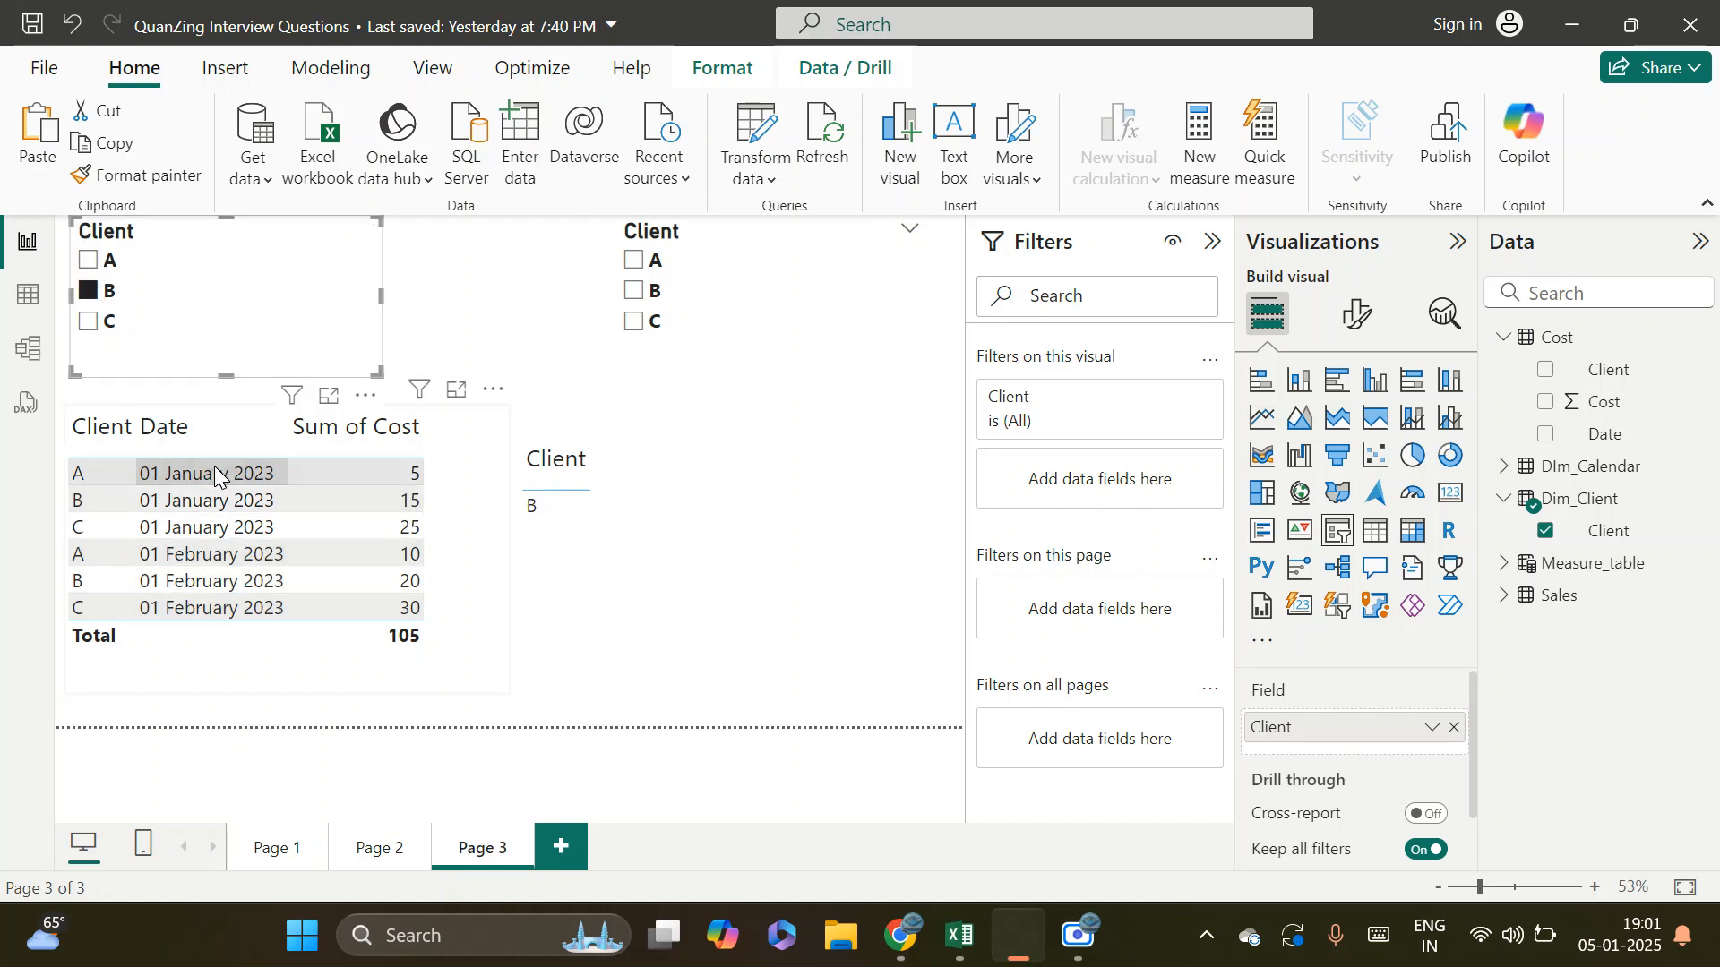
click(47, 364)
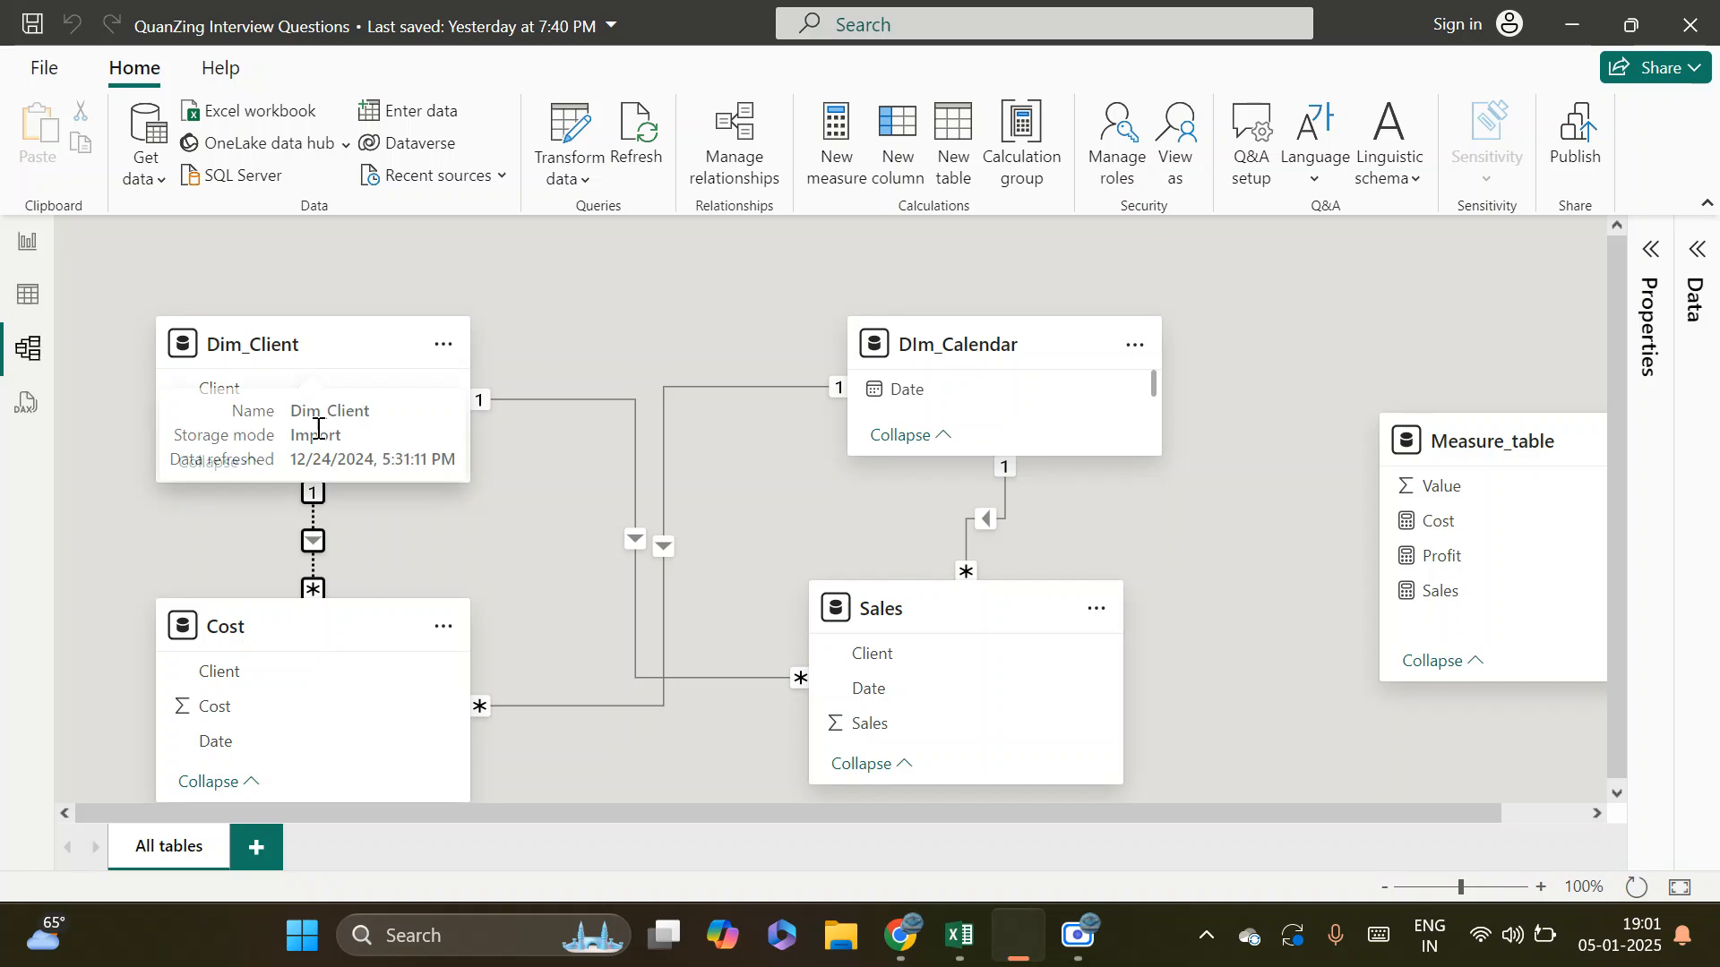
double_click(313, 521)
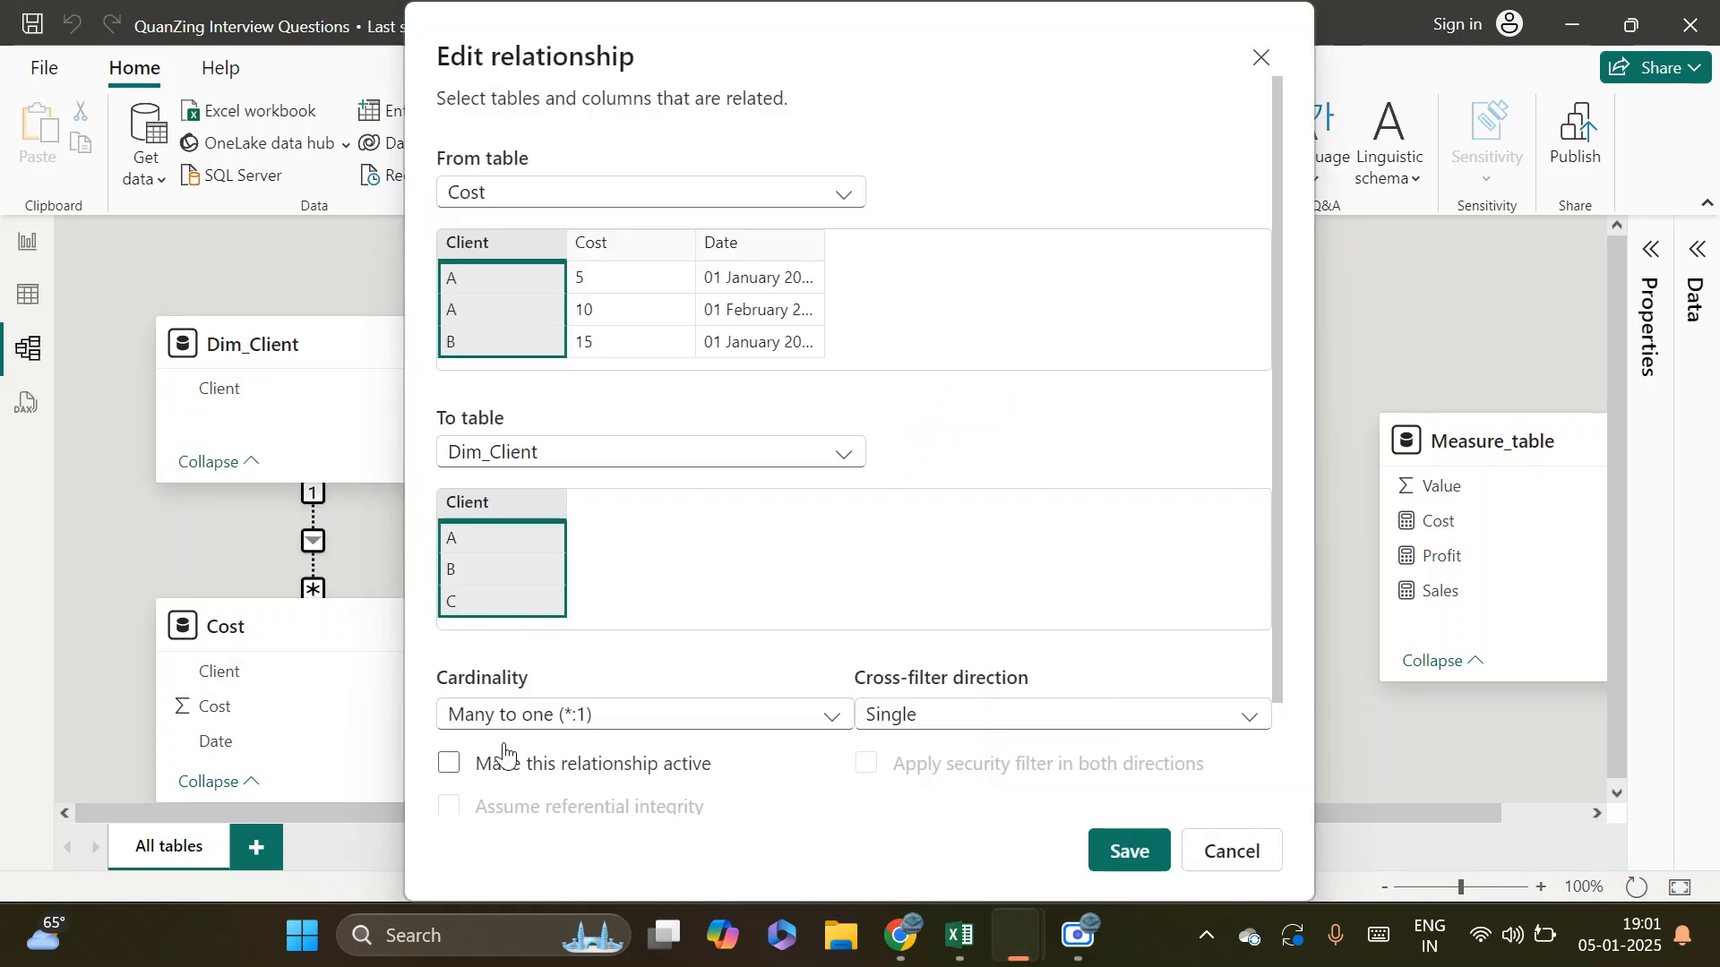
click(448, 762)
click(1127, 850)
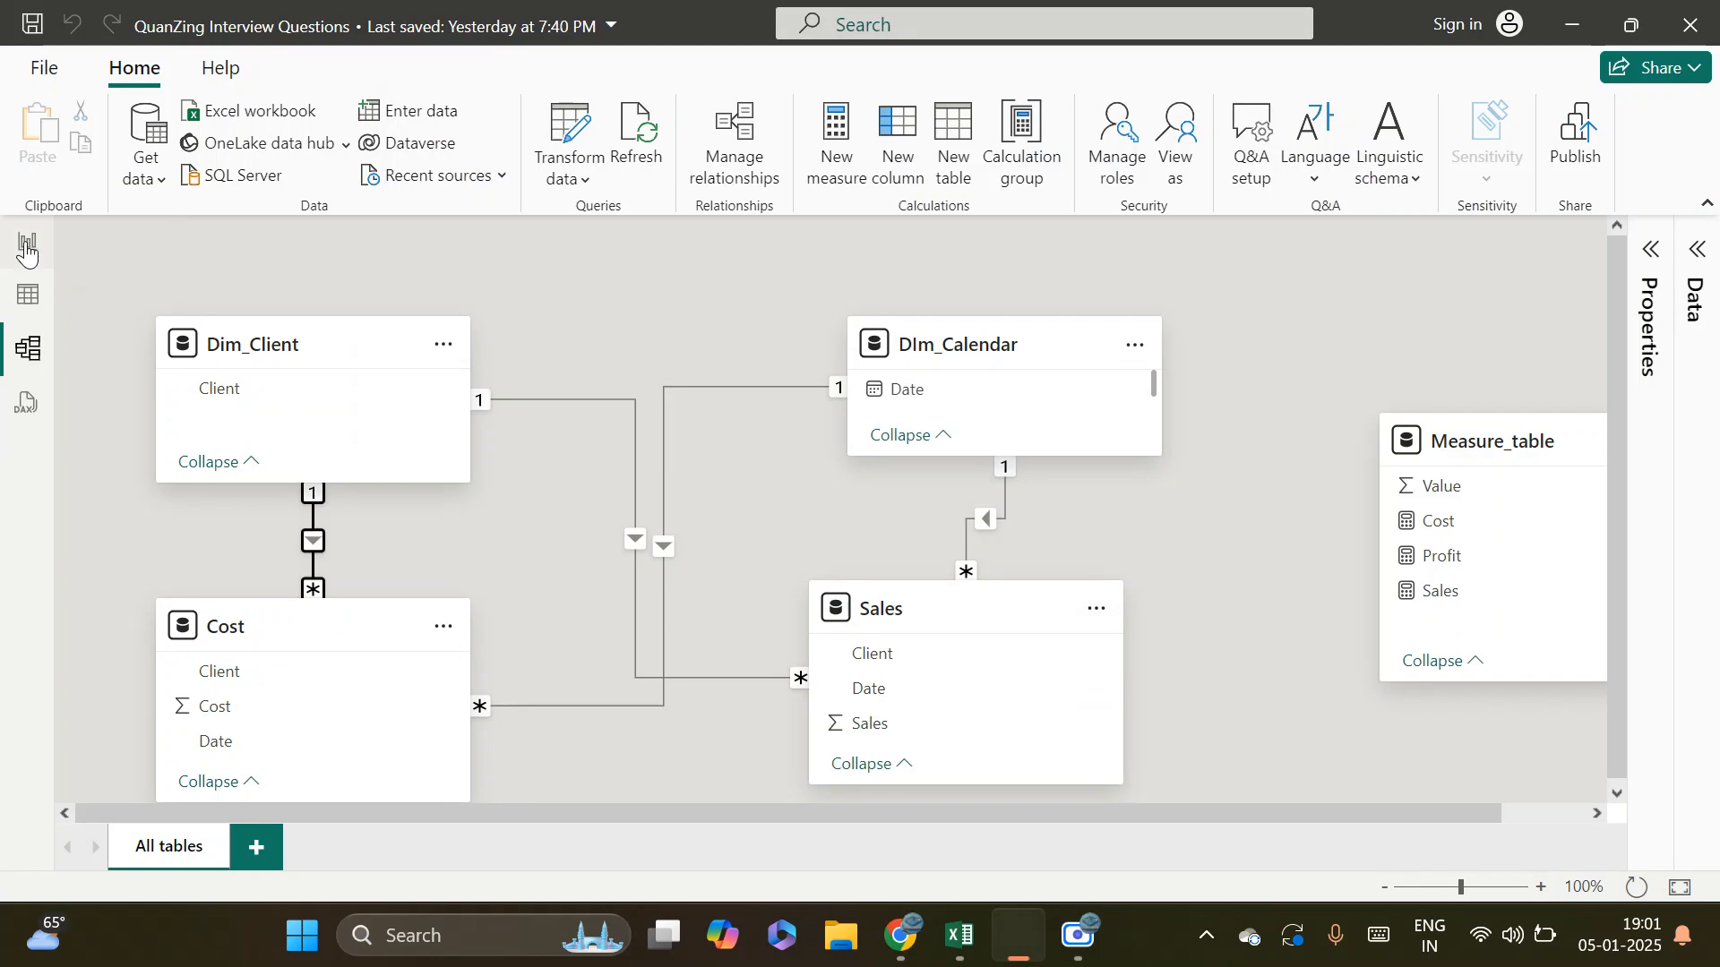
Test the reactivated relationship by selecting client C in the Dim_Client slicer, and review the Dim_Client to Cost link in the diagram
click(28, 244)
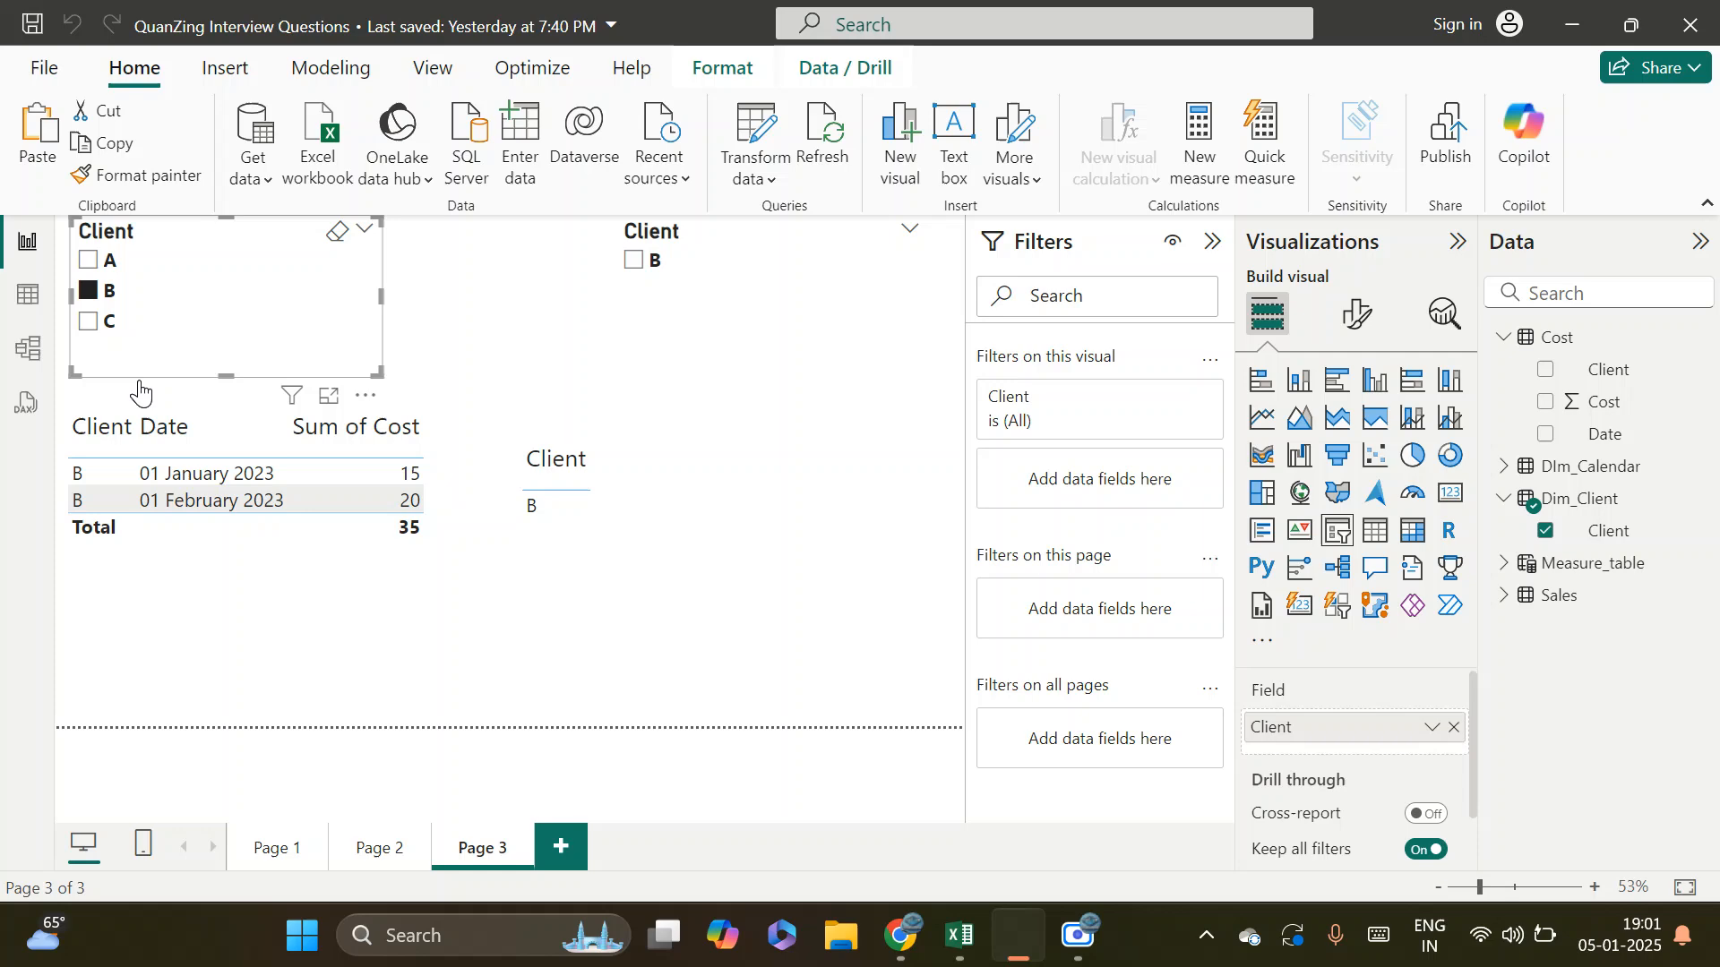
click(89, 321)
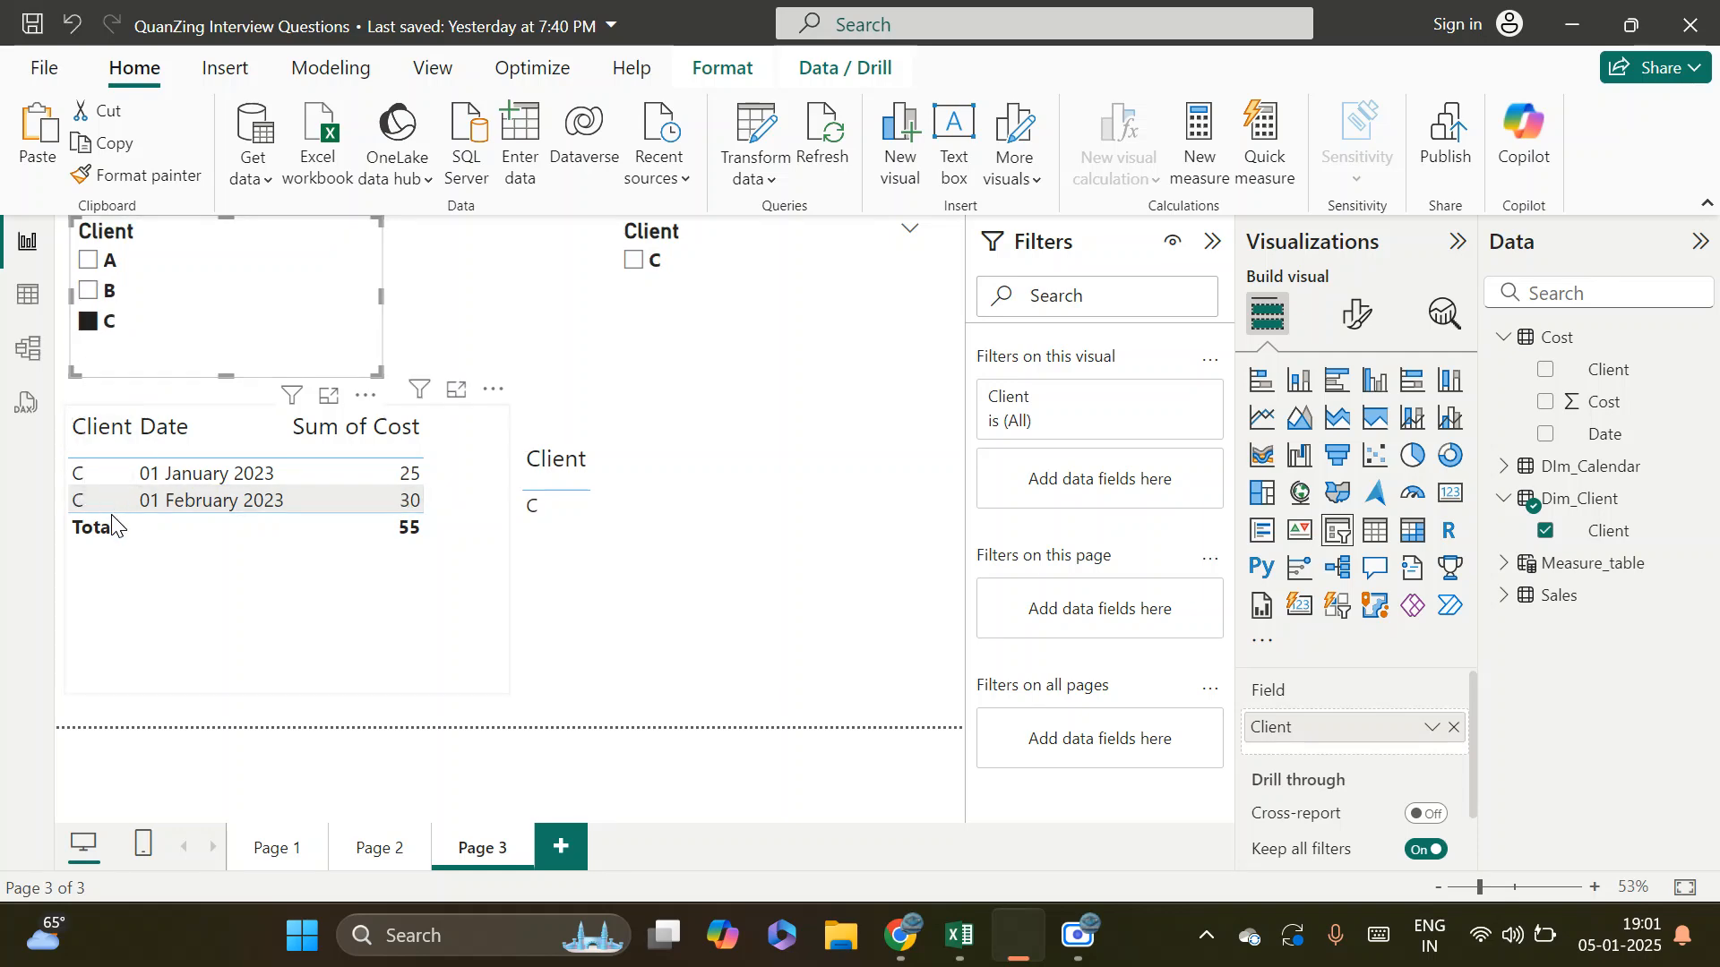
click(32, 383)
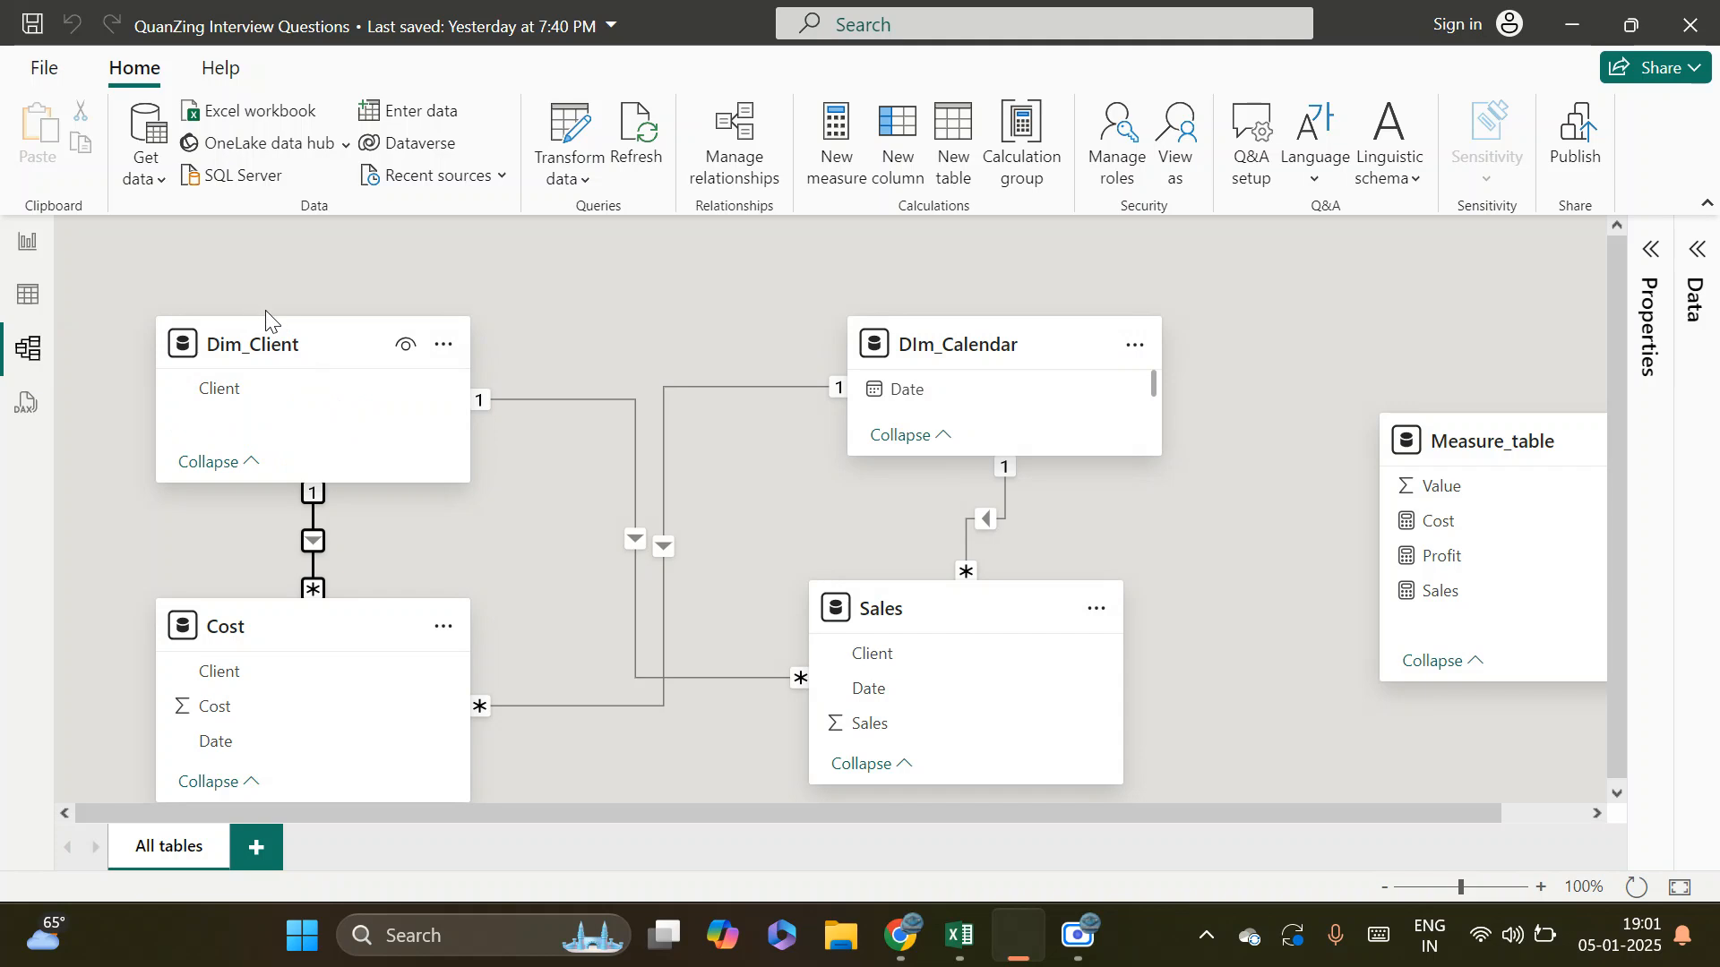
drag(274, 345, 274, 349)
double_click(312, 543)
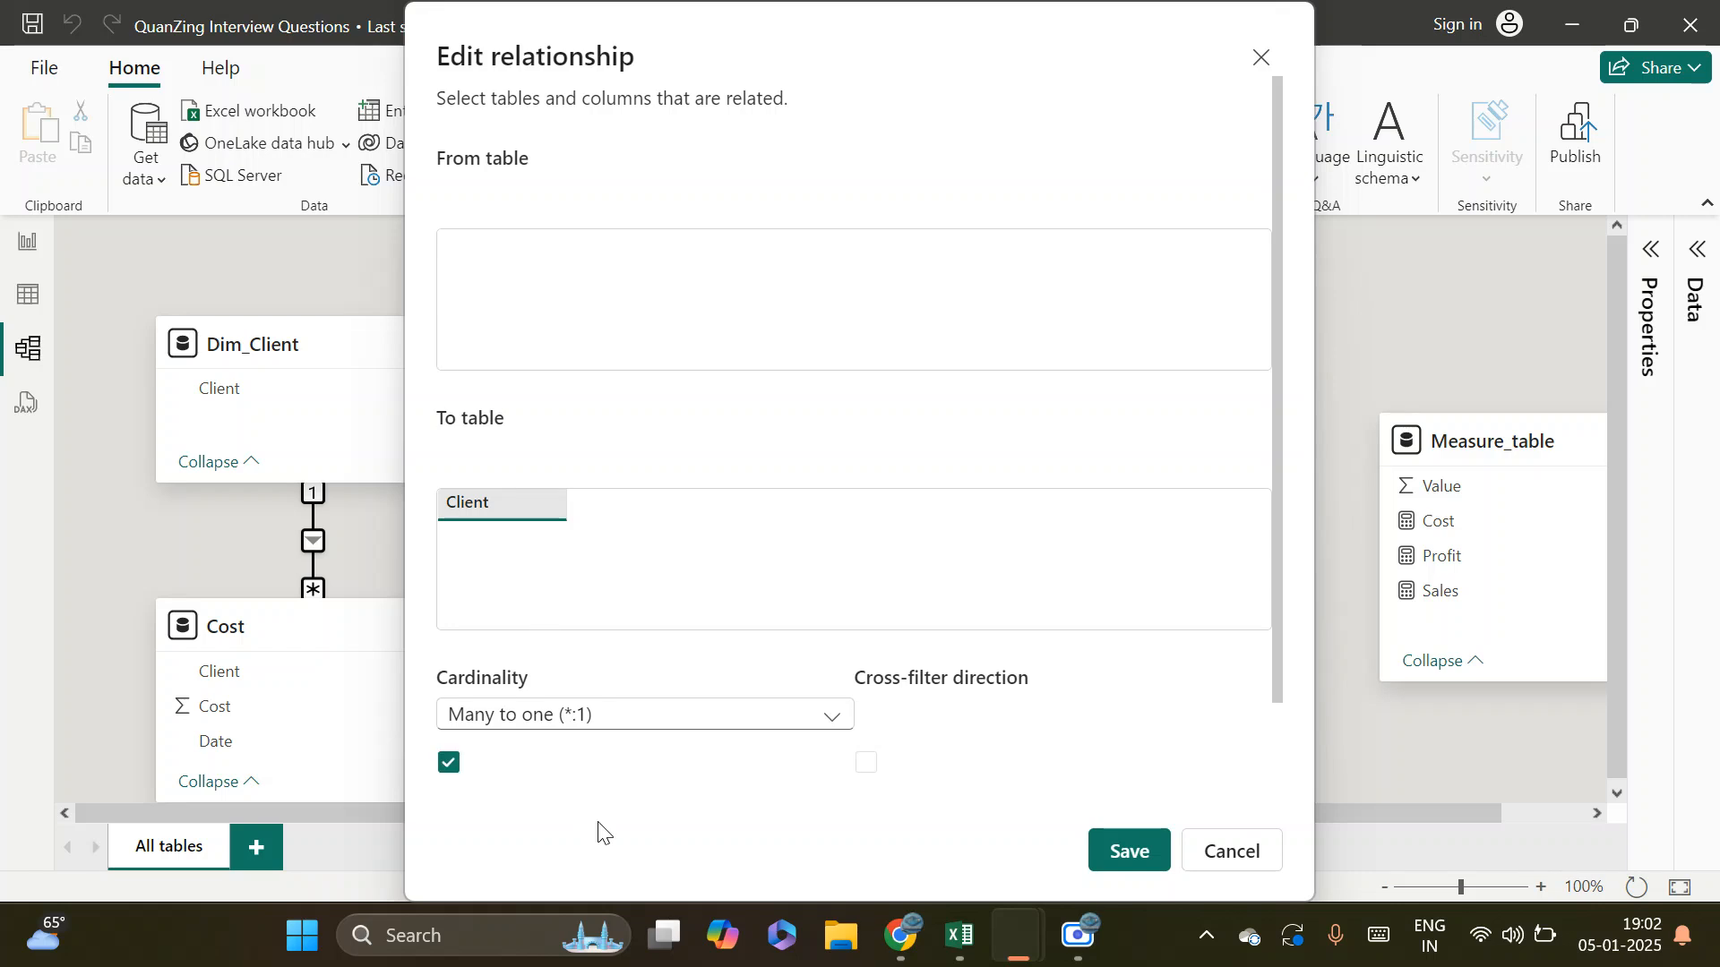
click(1232, 860)
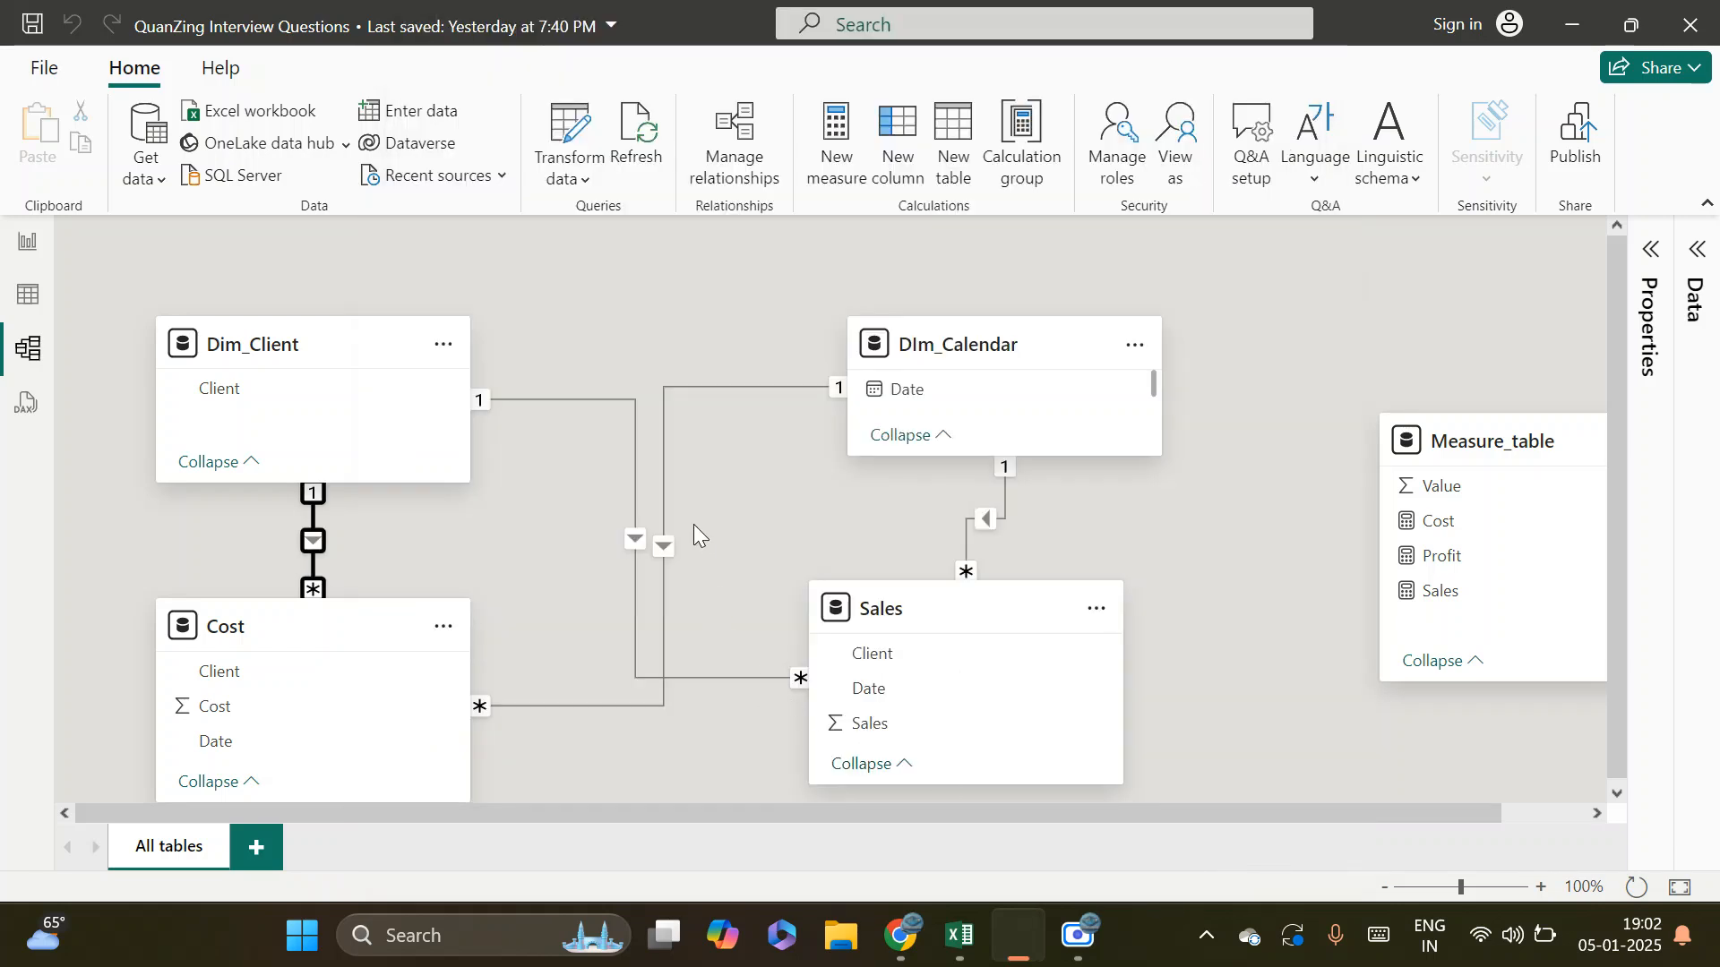
mouse_move(673, 305)
mouse_down()
mouse_move(577, 317)
mouse_move(656, 319)
mouse_up()
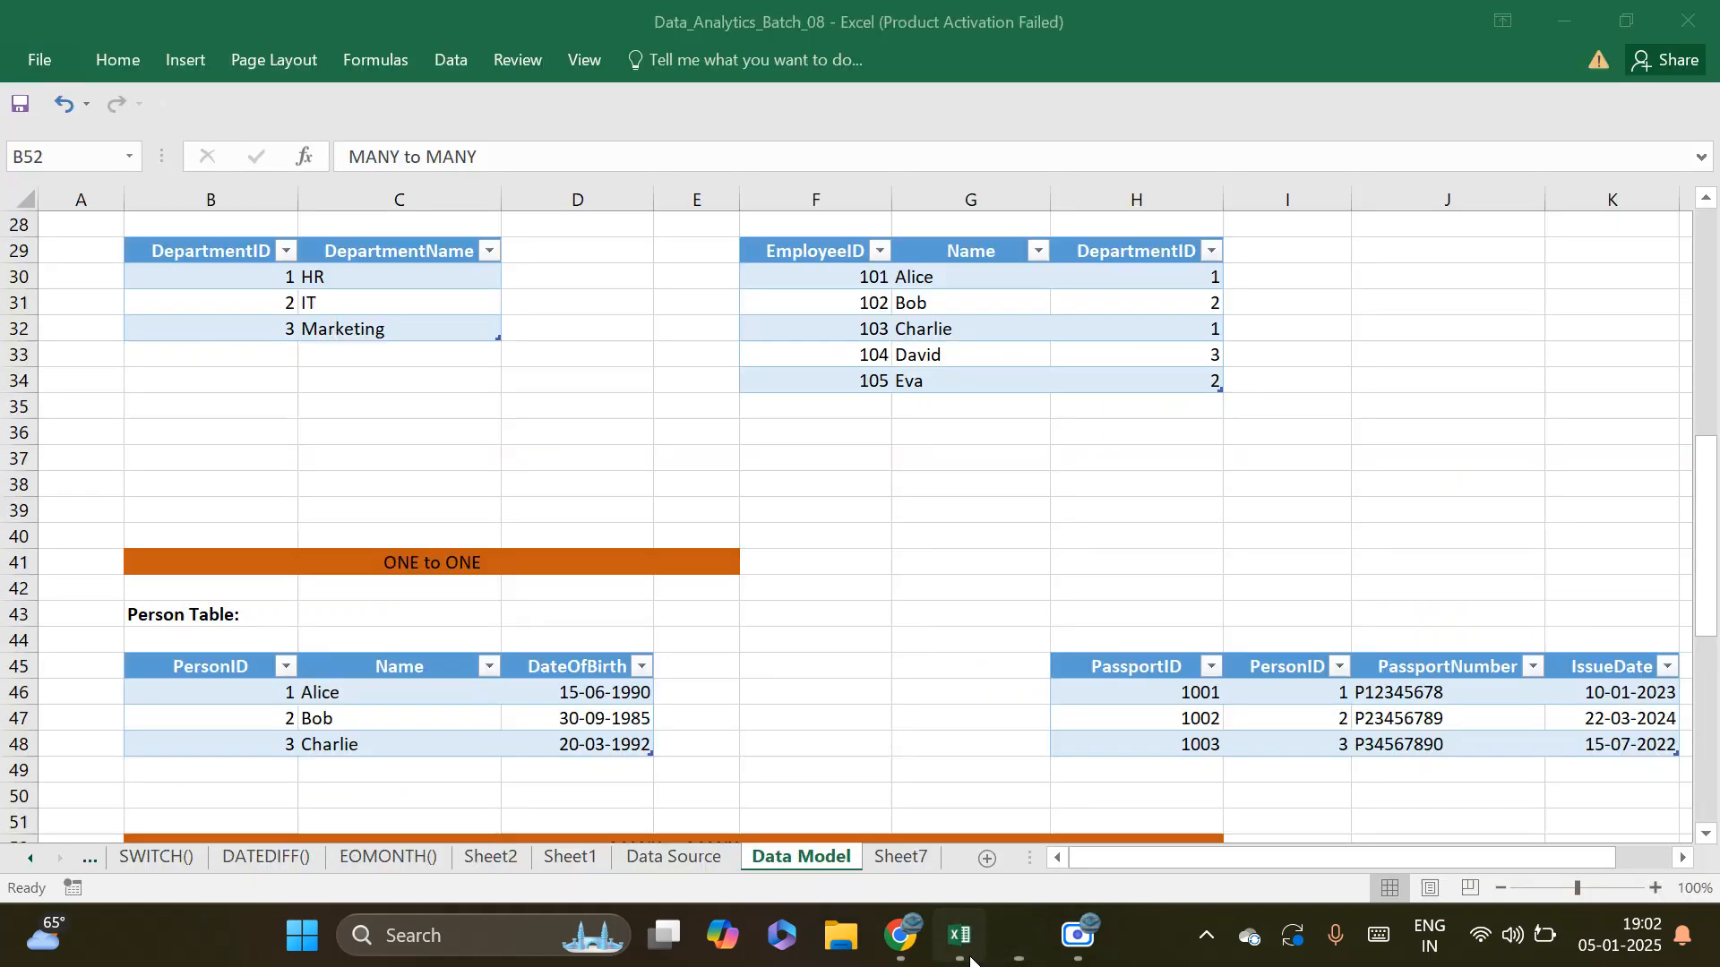
Switch to the Data_Analytics_Batch_08 workbook in Excel and examine the ONE to ONE example's Person table, especially its PersonID column
click(958, 935)
scroll(432, 482, down, 3)
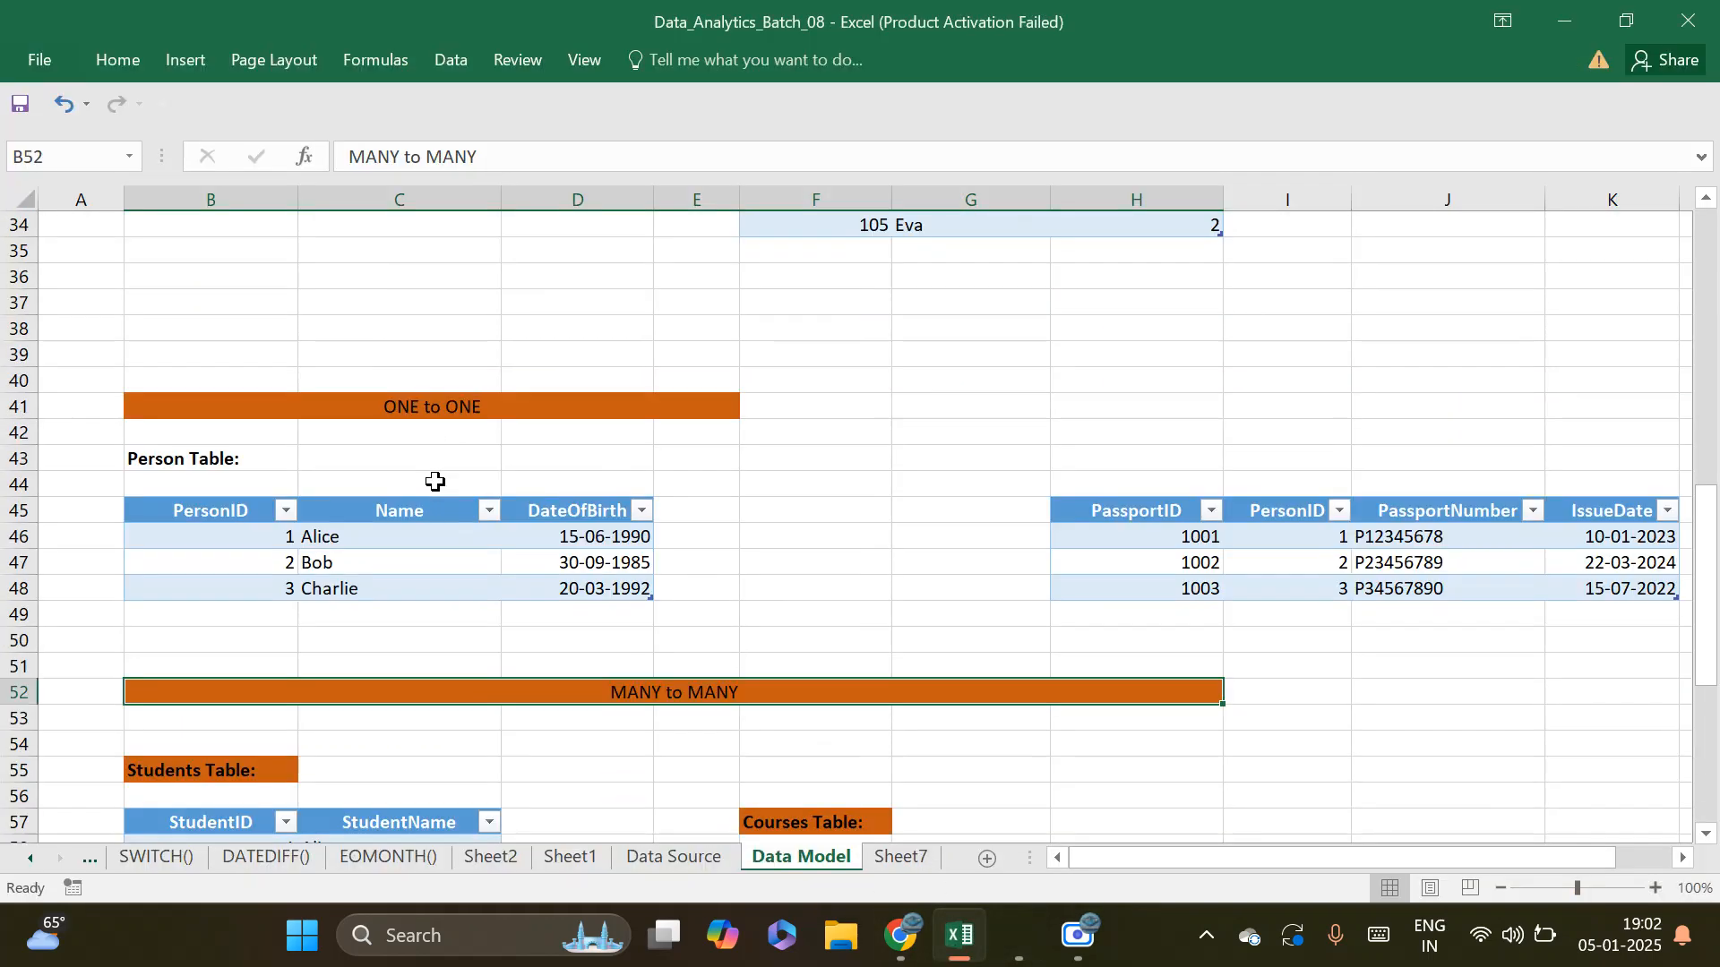
click(203, 425)
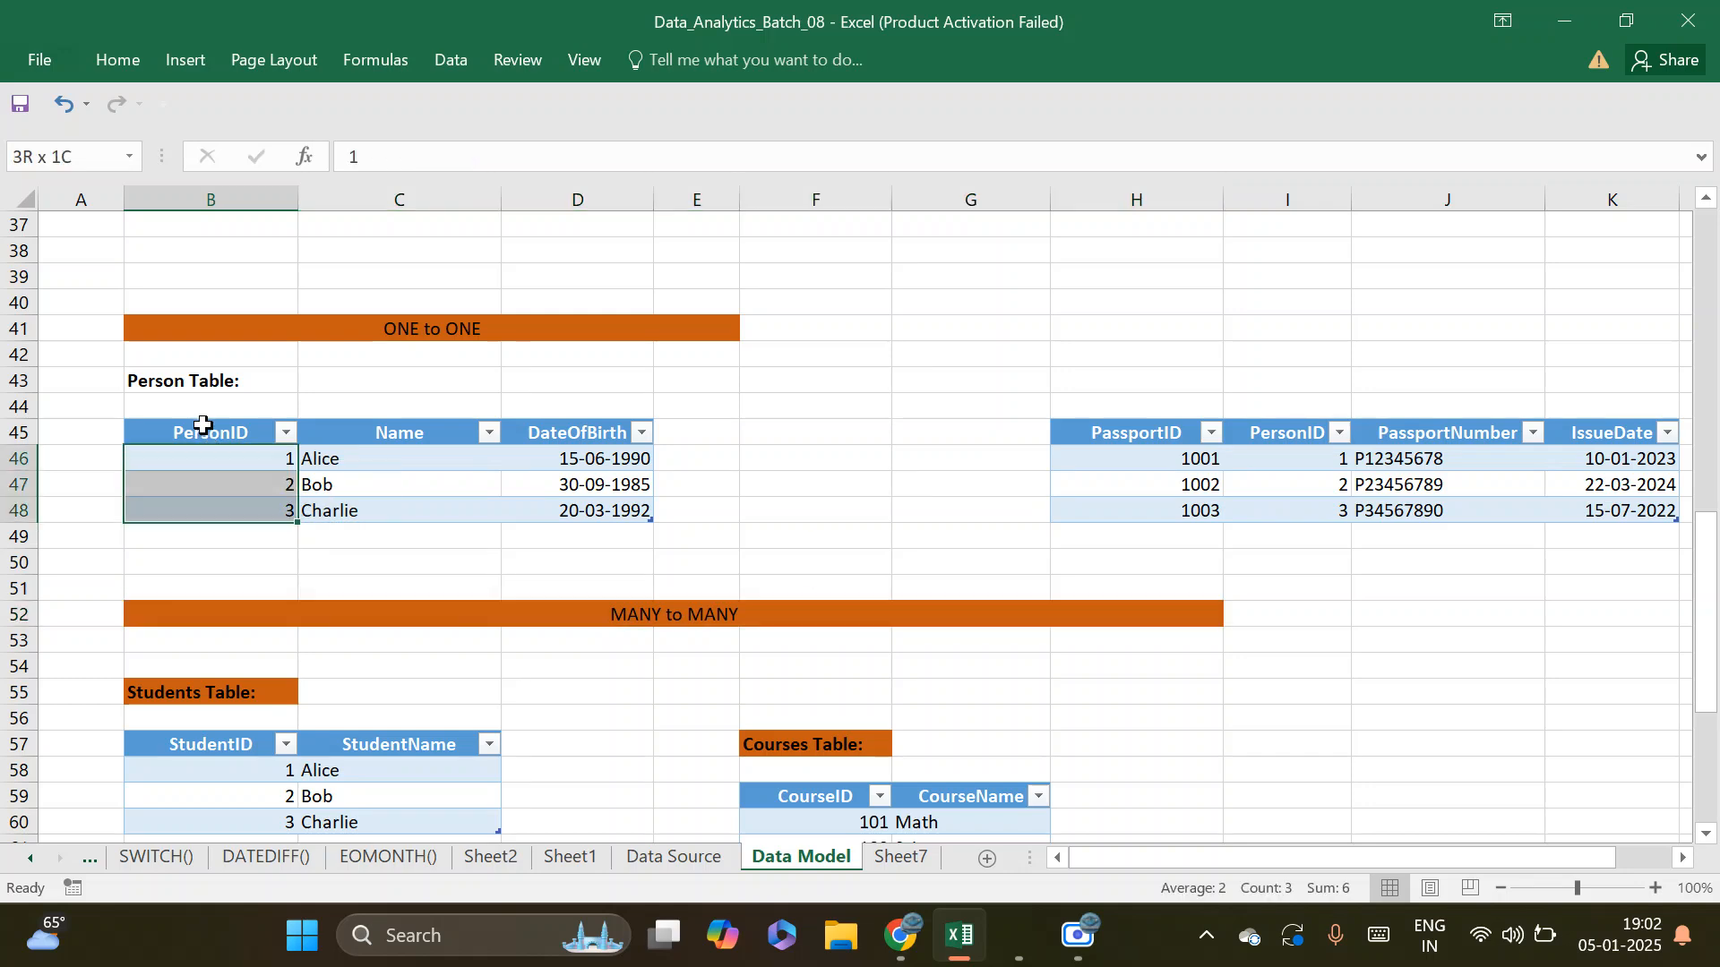
click(220, 436)
drag(219, 436, 624, 506)
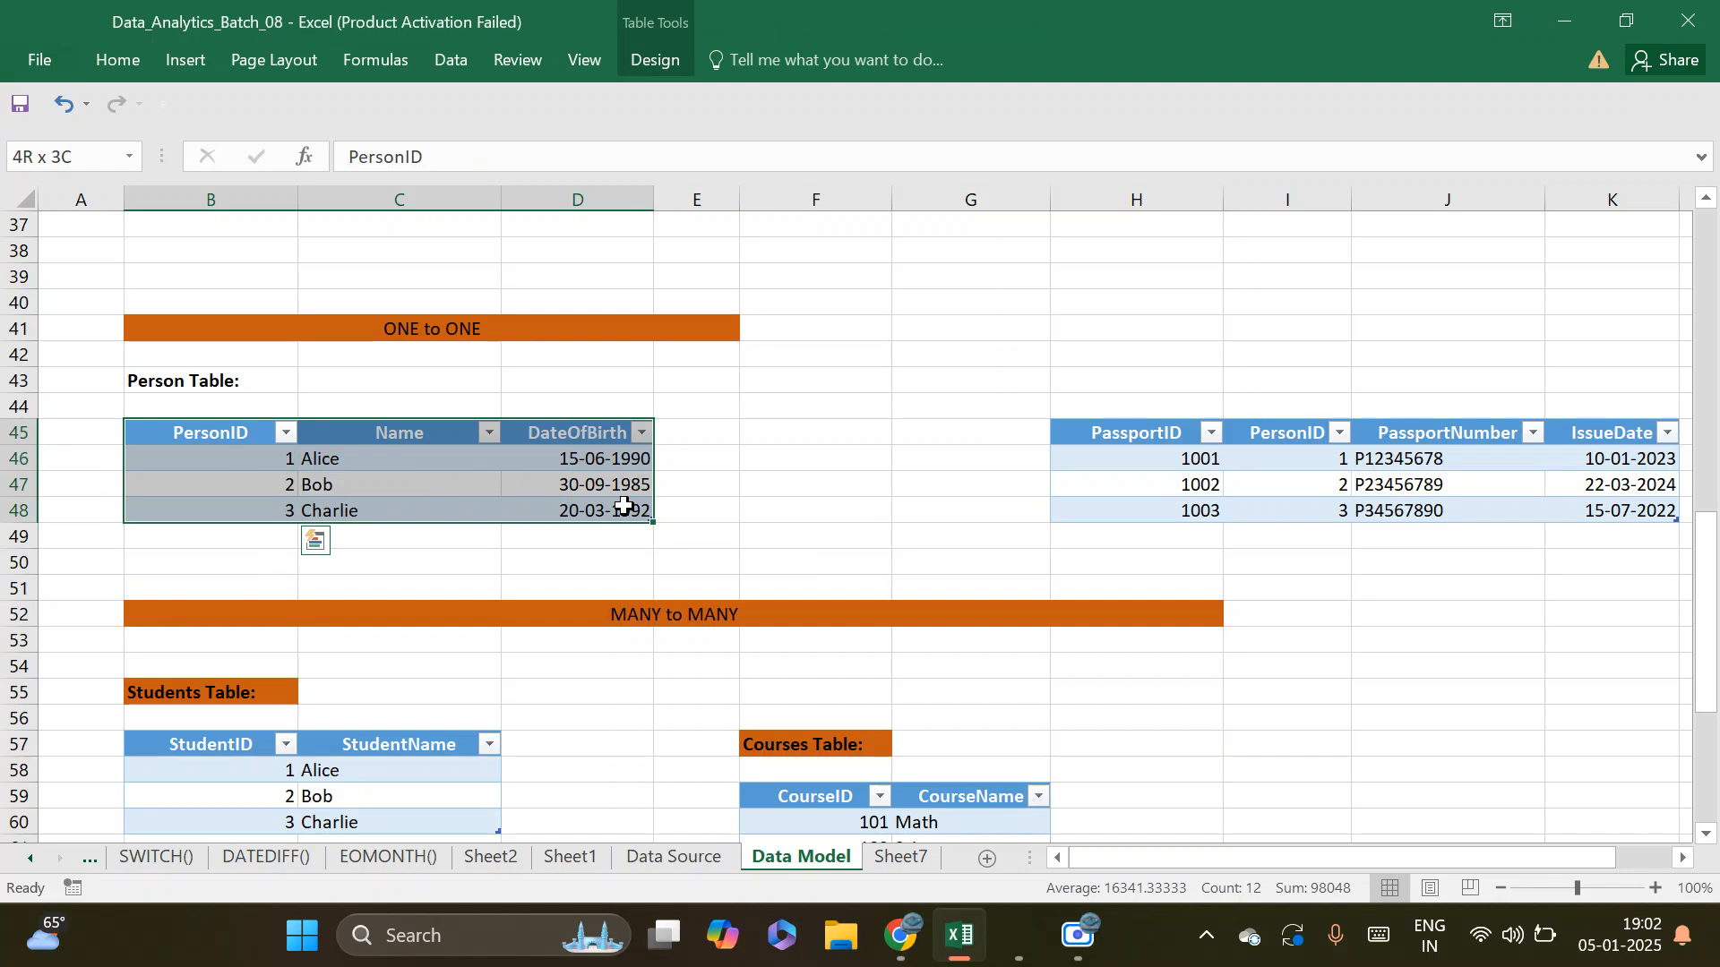
drag(211, 434, 211, 505)
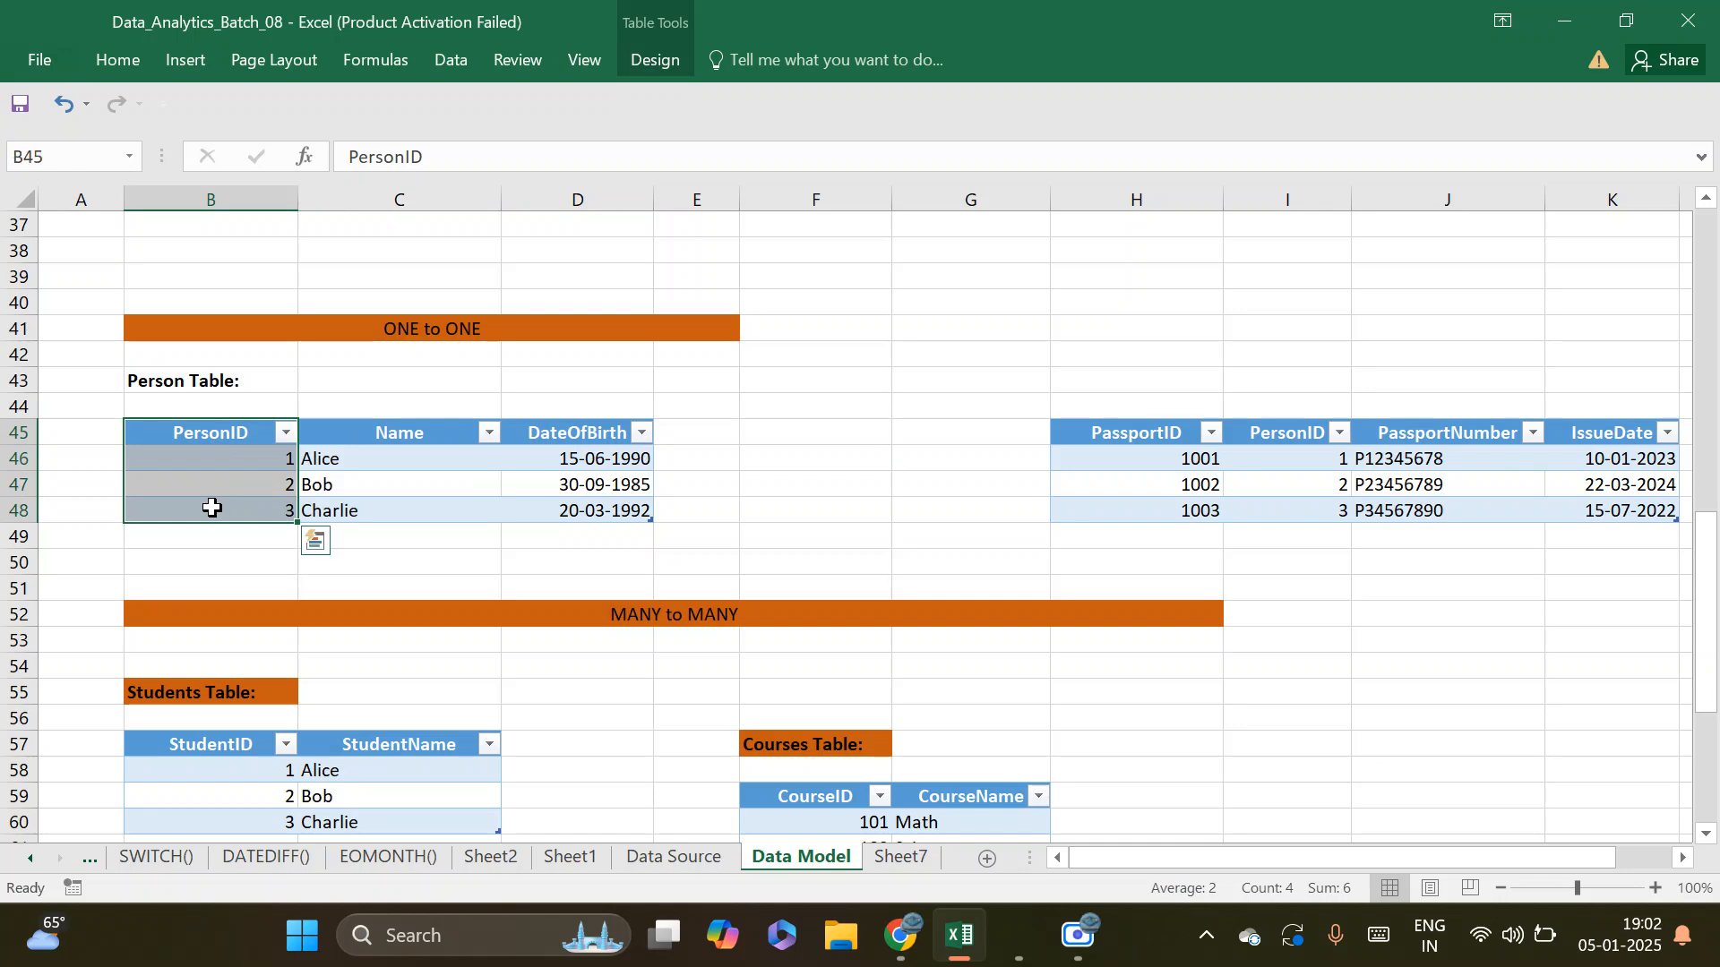
click(223, 459)
click(231, 477)
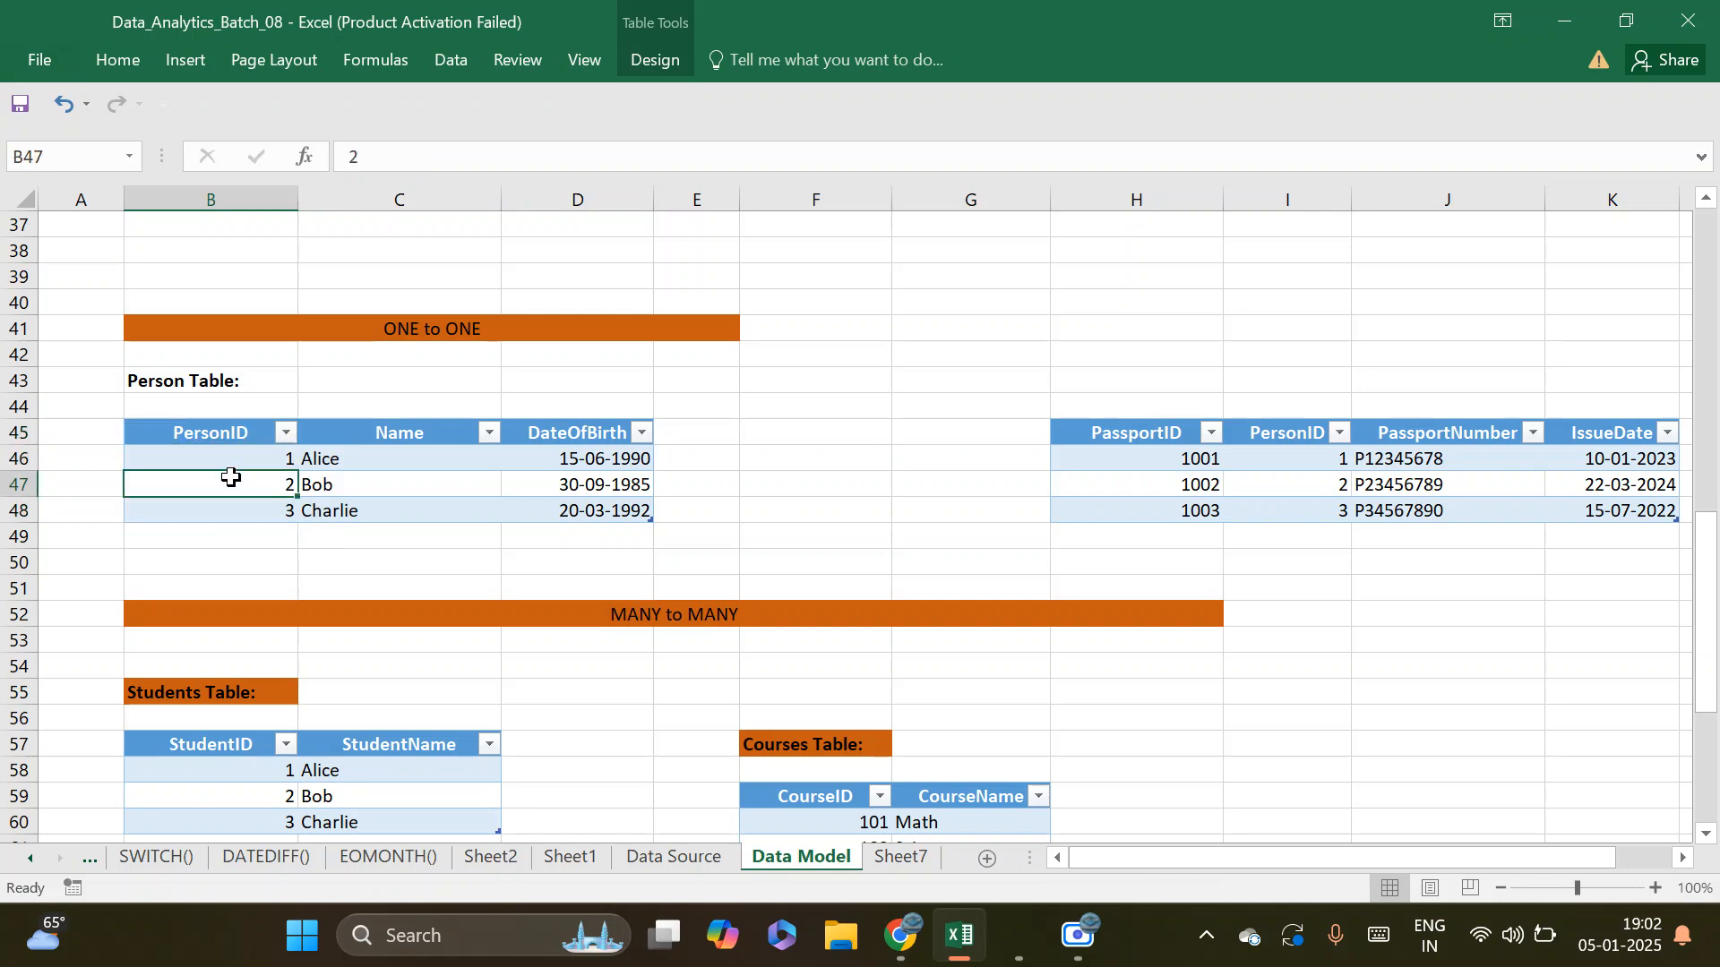
click(238, 507)
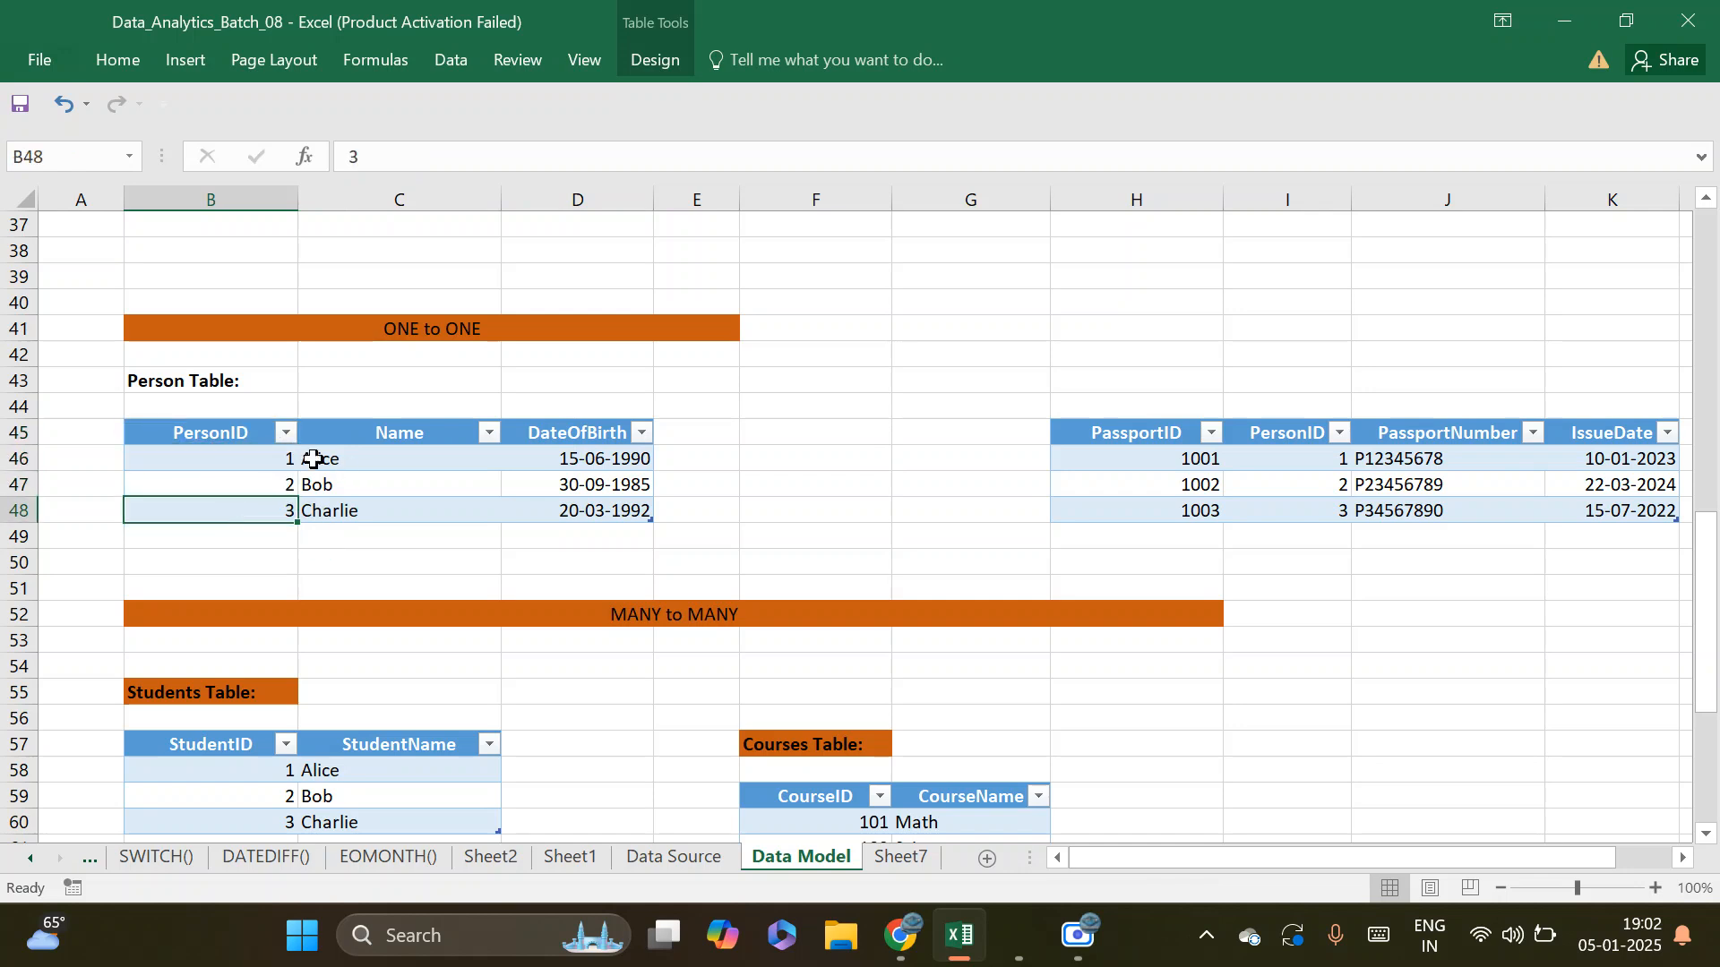
drag(267, 457, 590, 507)
click(235, 507)
drag(203, 433, 586, 513)
Enter the heading Dim_Passport in cell H43 above the passport table
drag(1188, 860, 1349, 853)
drag(1036, 432, 1516, 508)
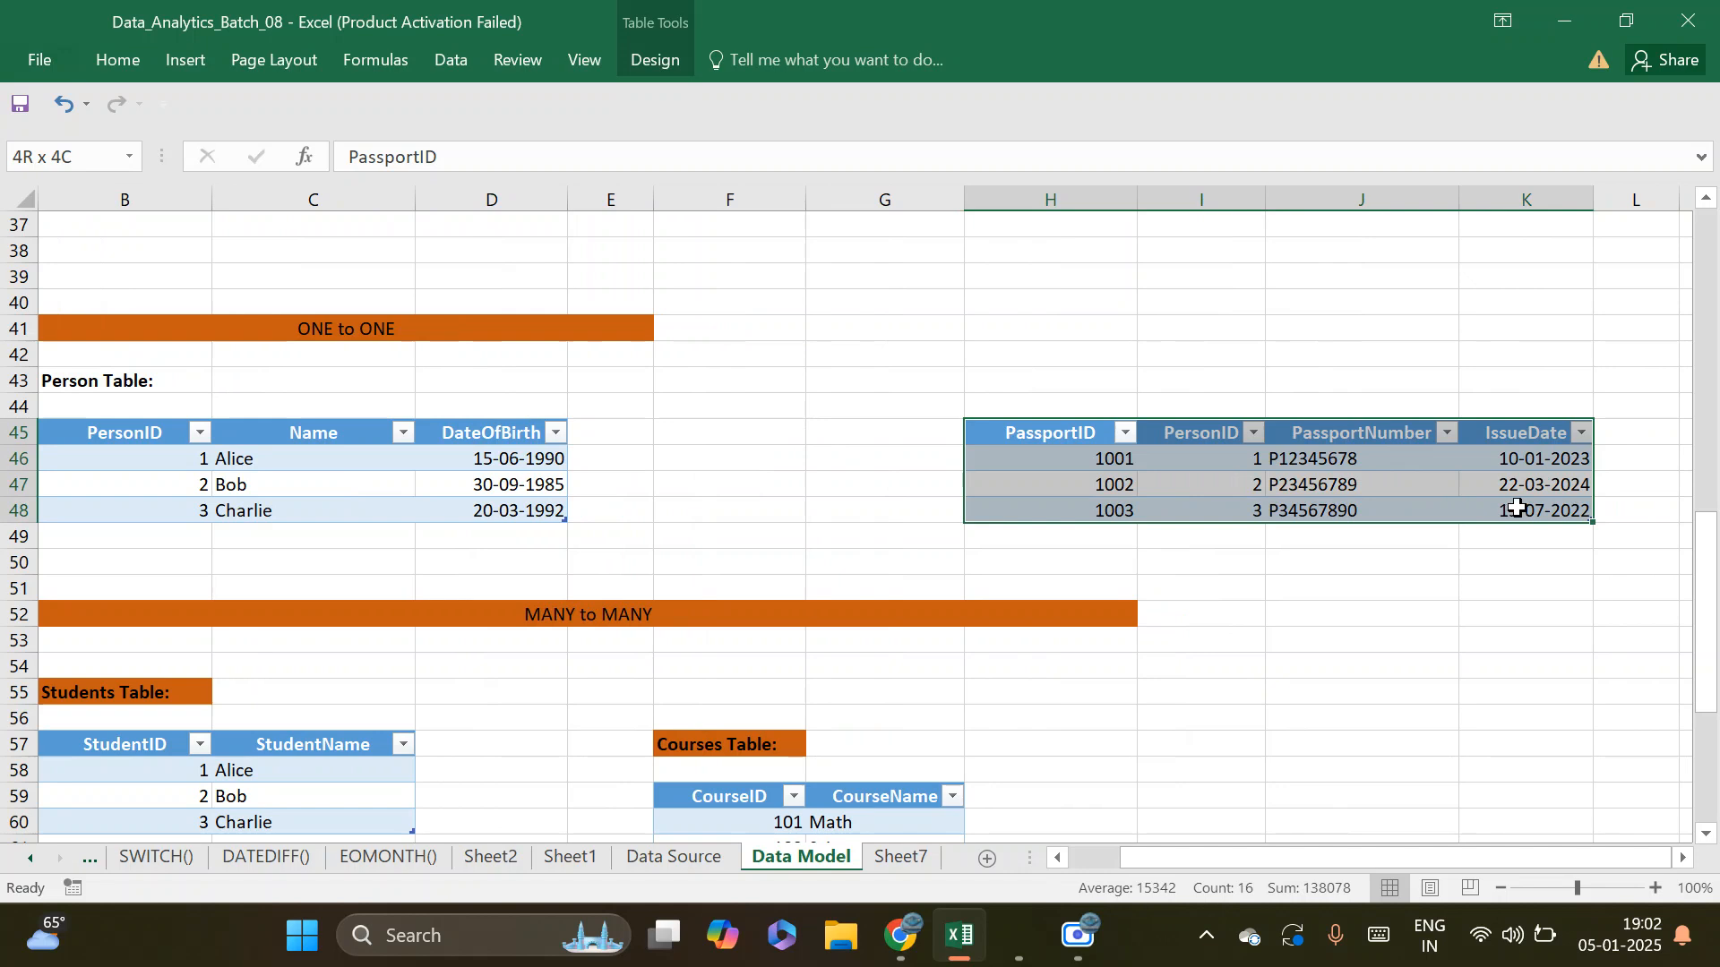
drag(1515, 508, 1516, 508)
click(1047, 378)
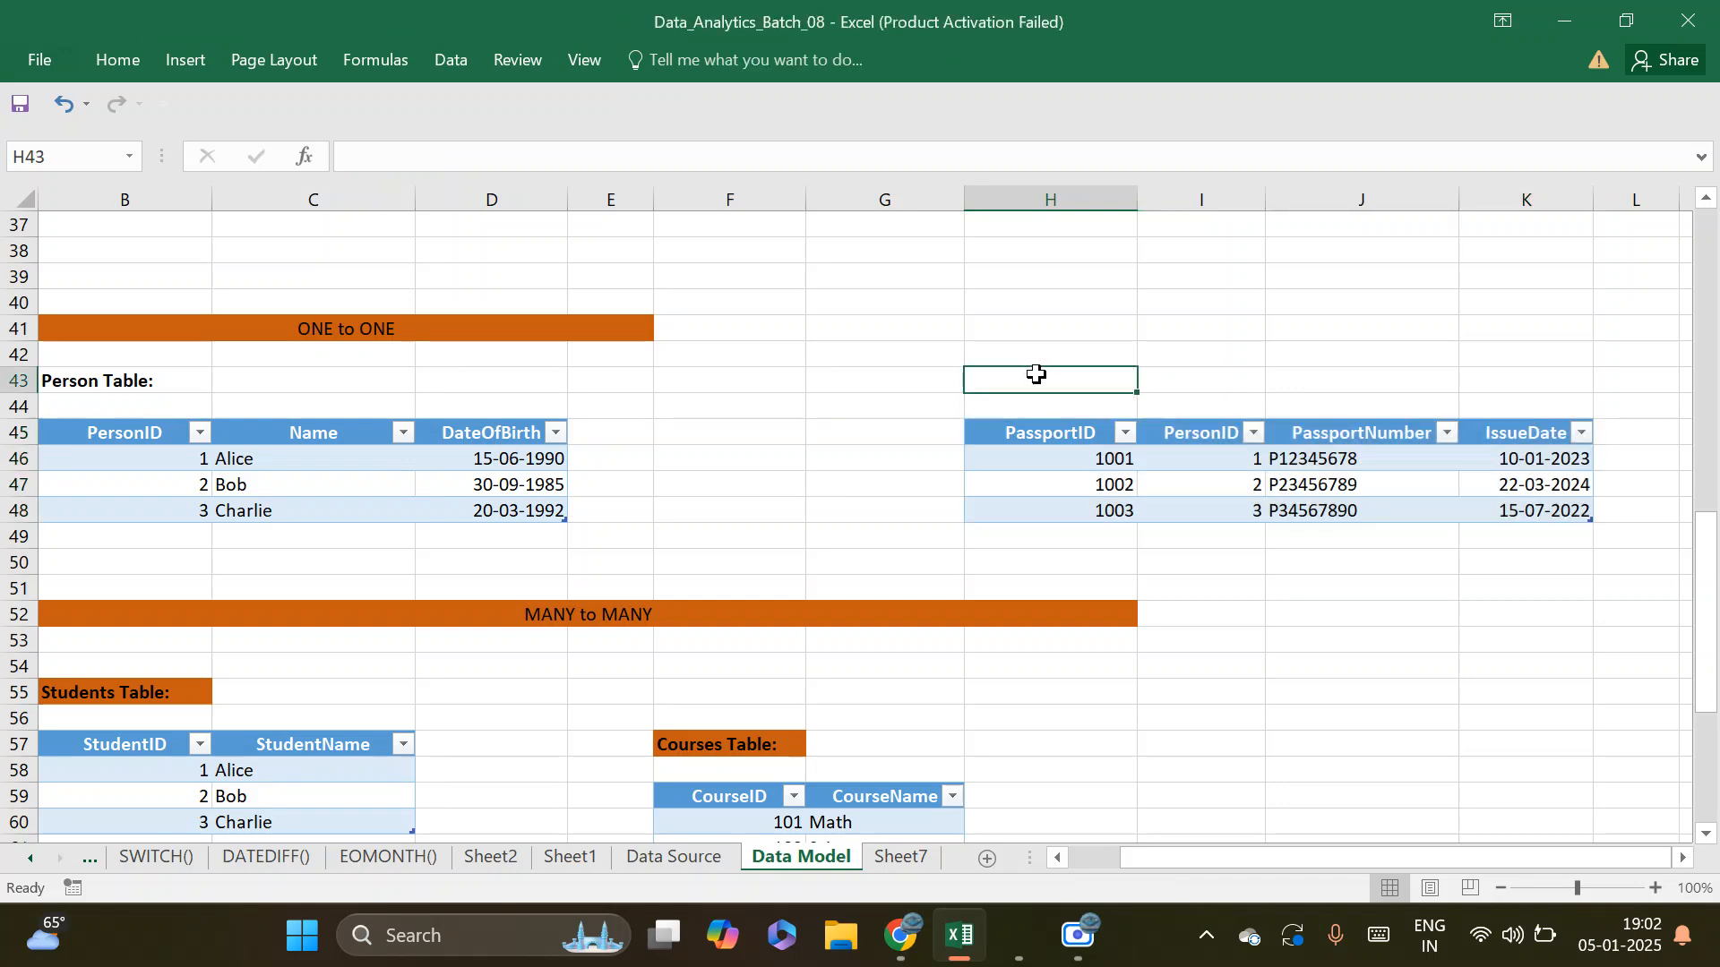
text(Dim_Passport)
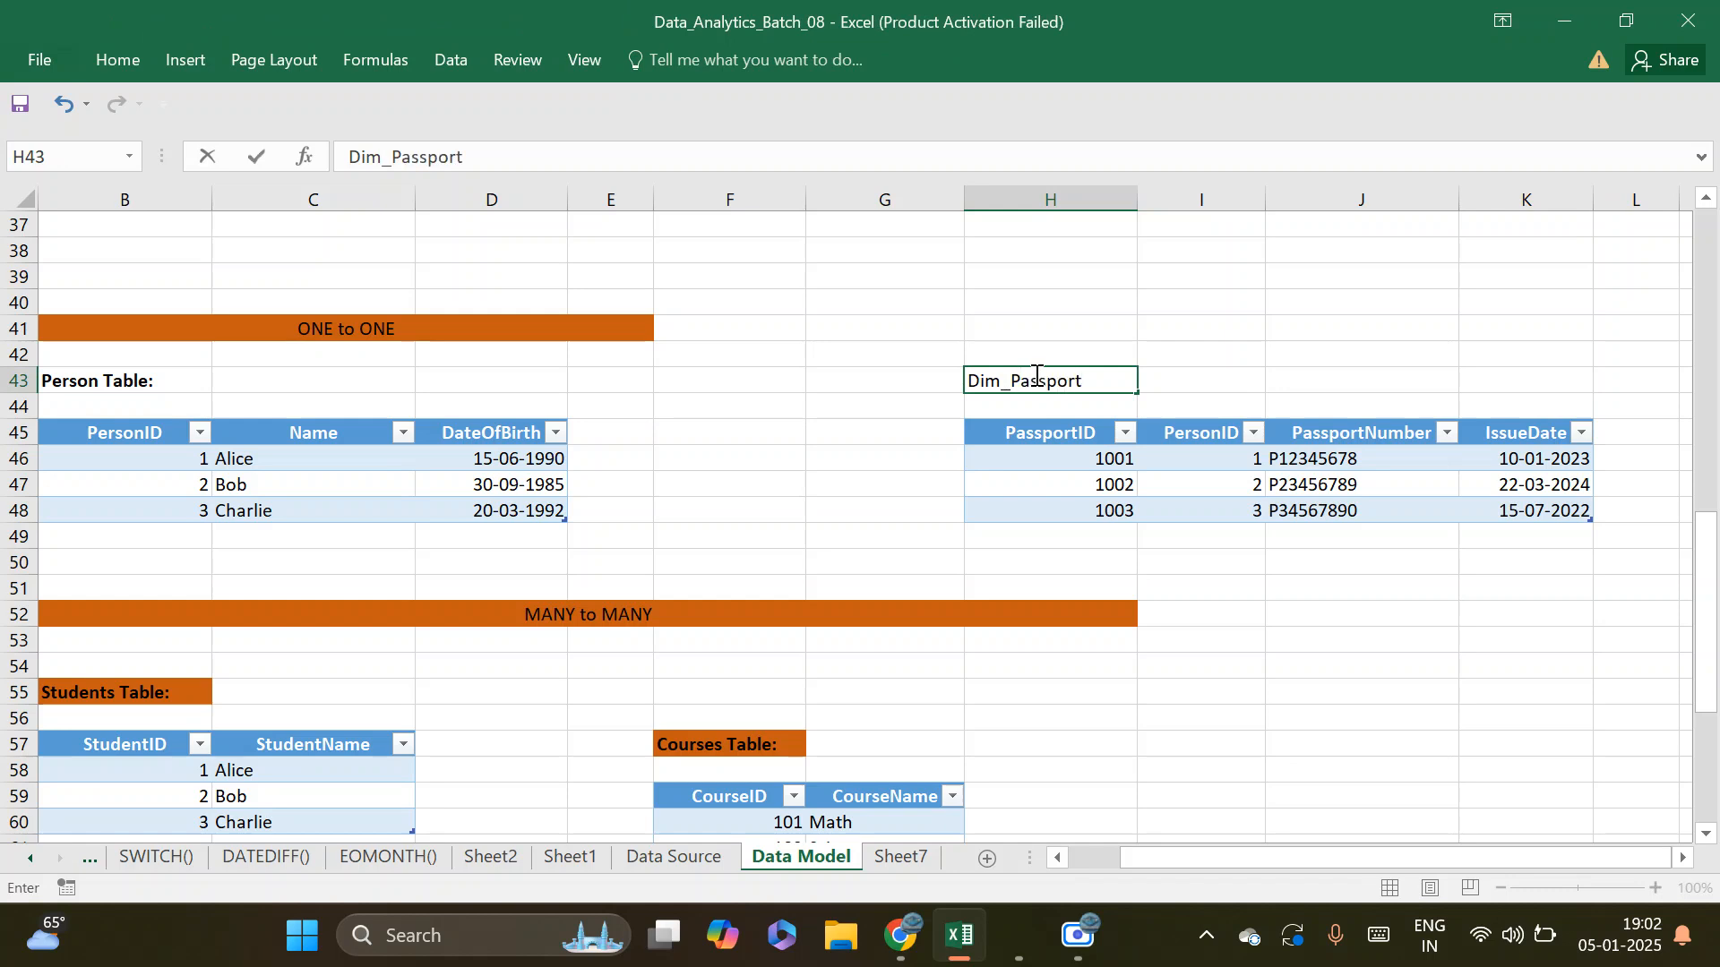
key(Return)
Fill the Dim_Passport heading cell with the dark orange used for the other headings on the sheet
click(1001, 379)
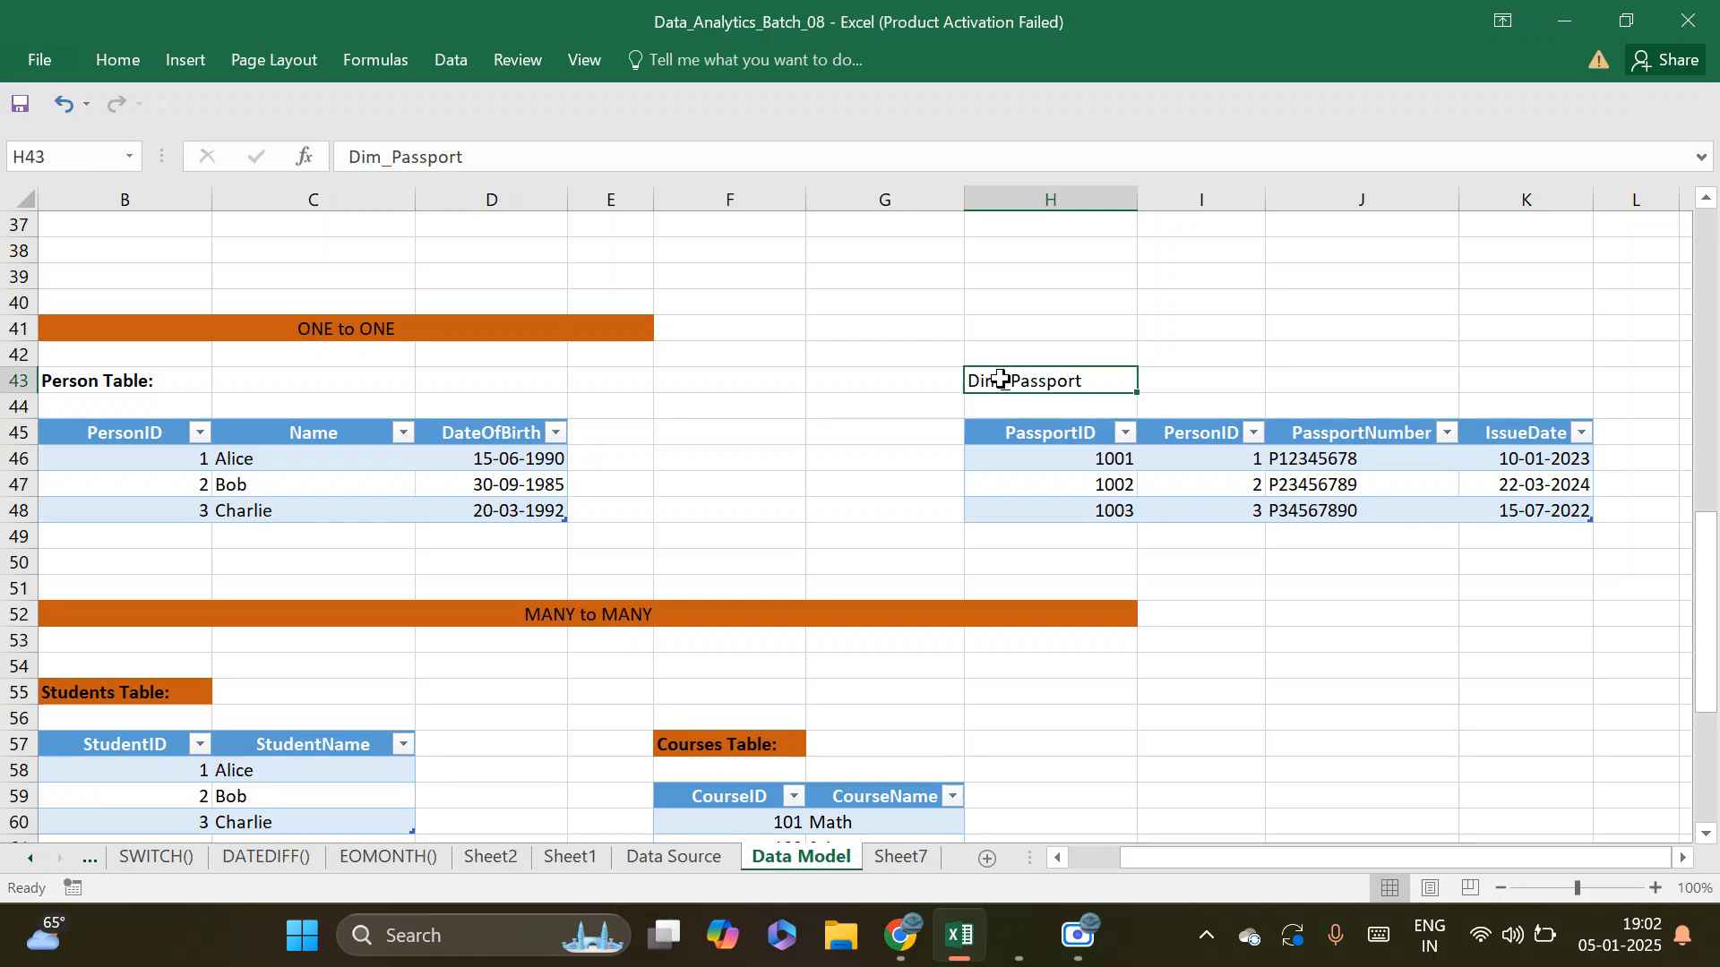
click(103, 70)
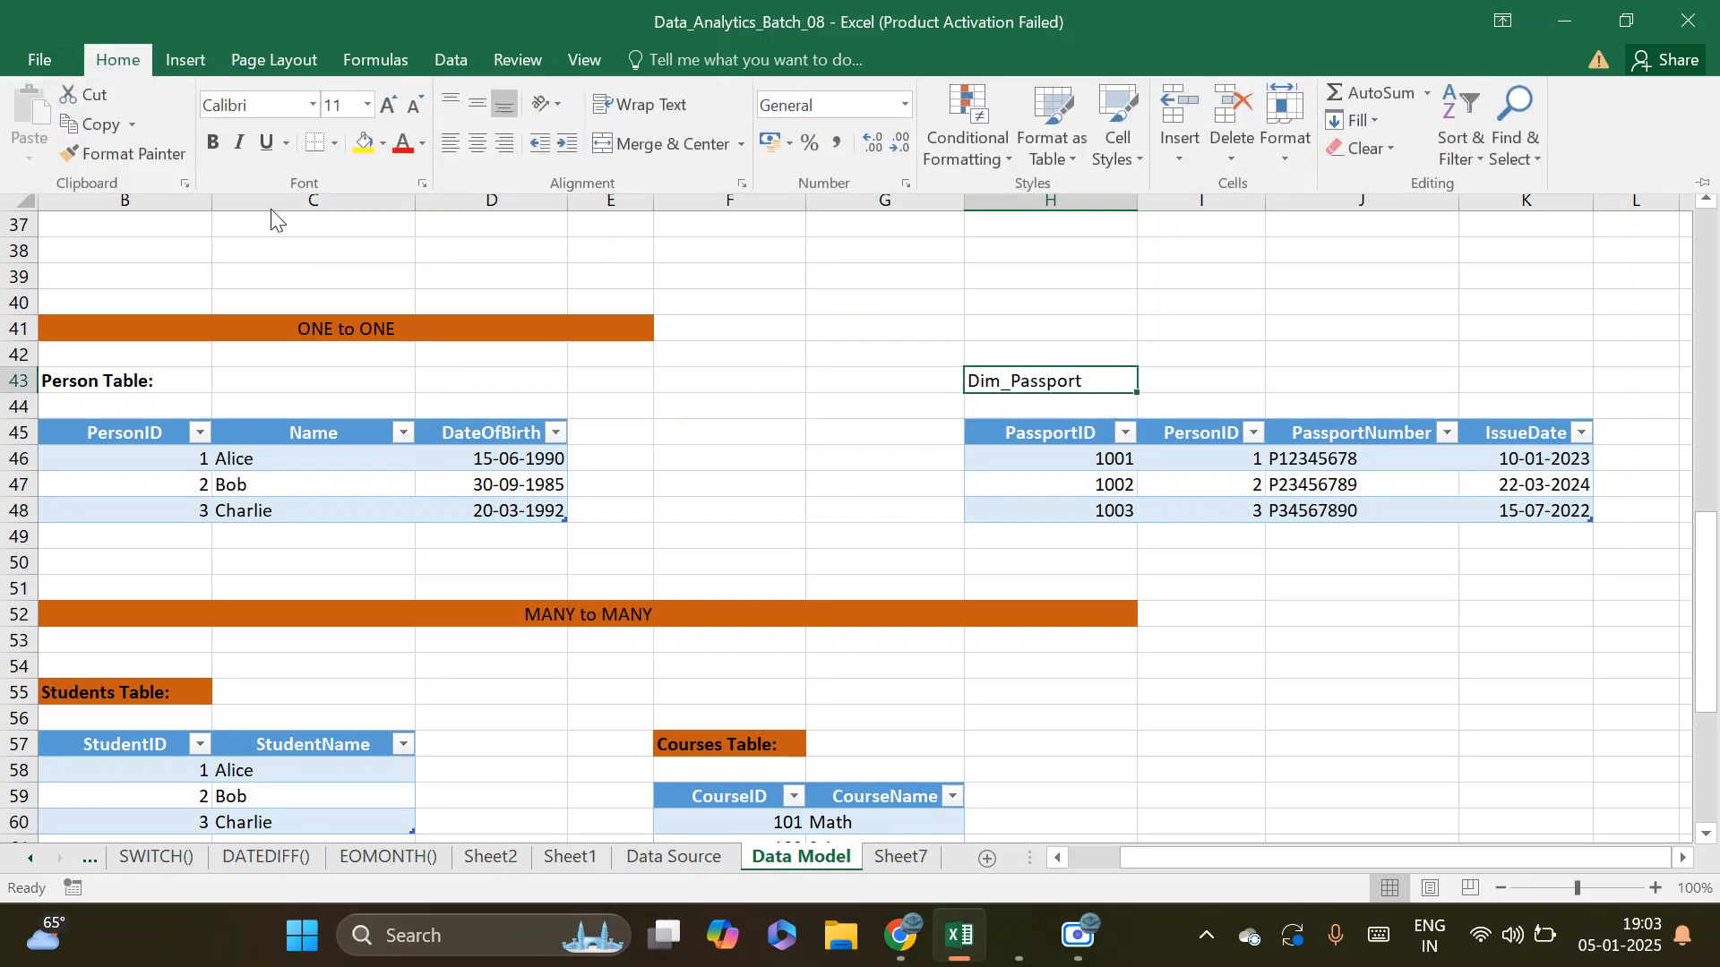
click(383, 149)
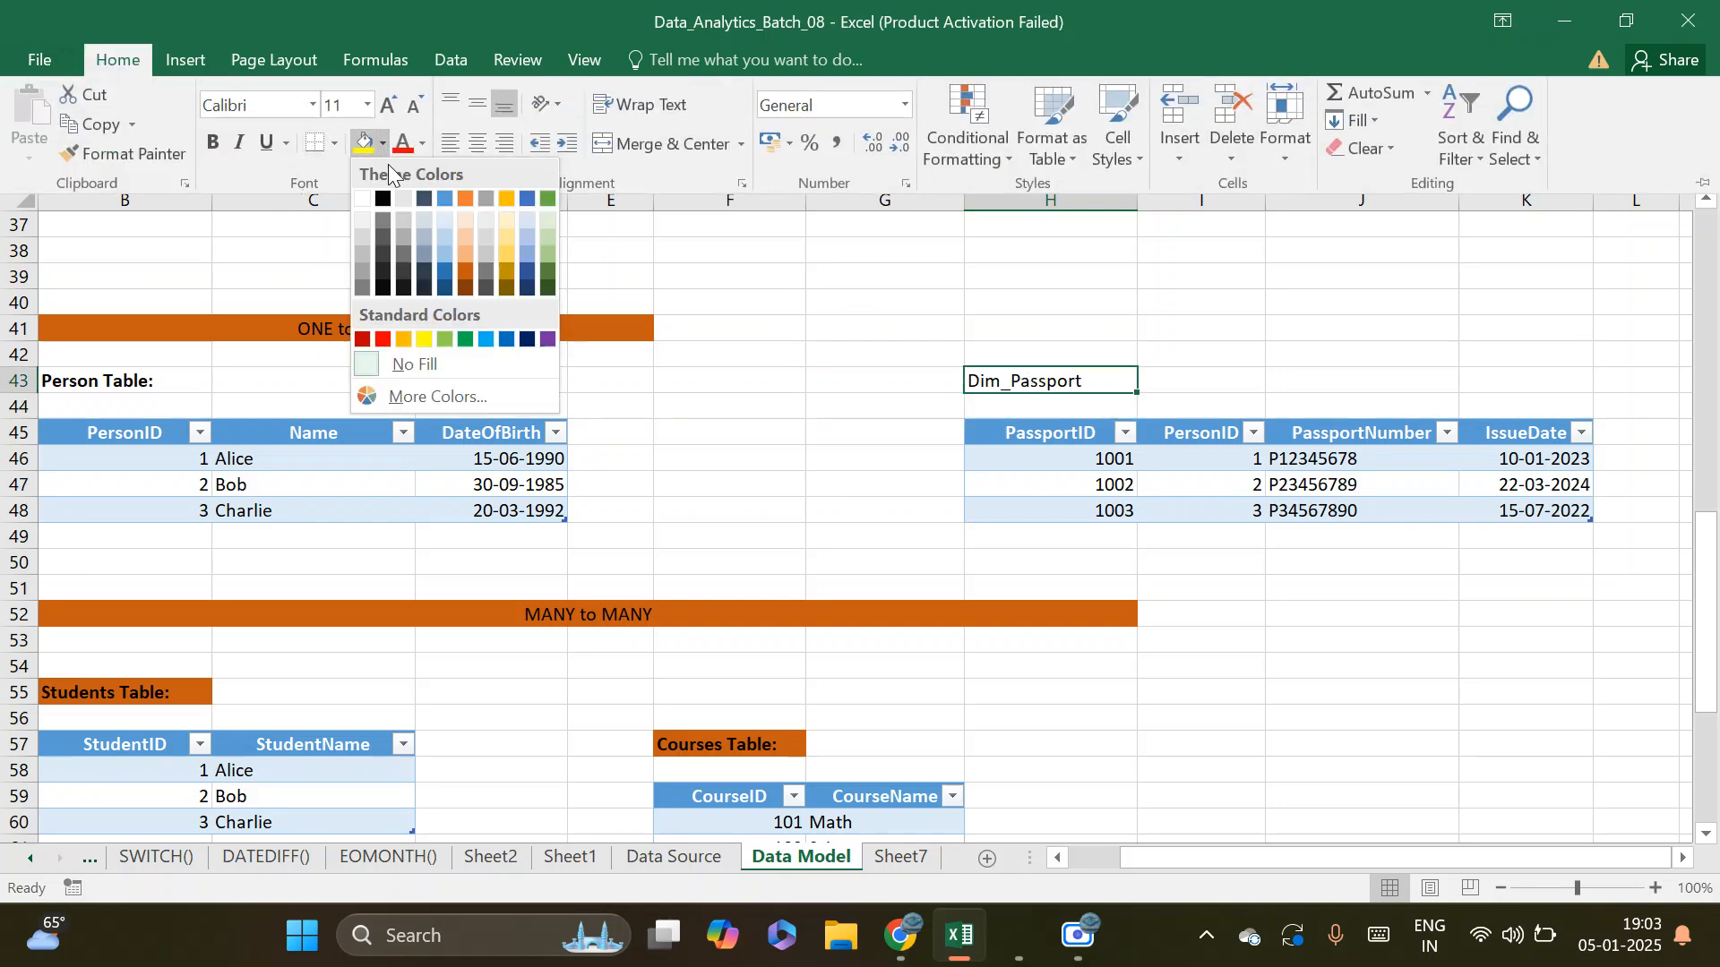
click(466, 272)
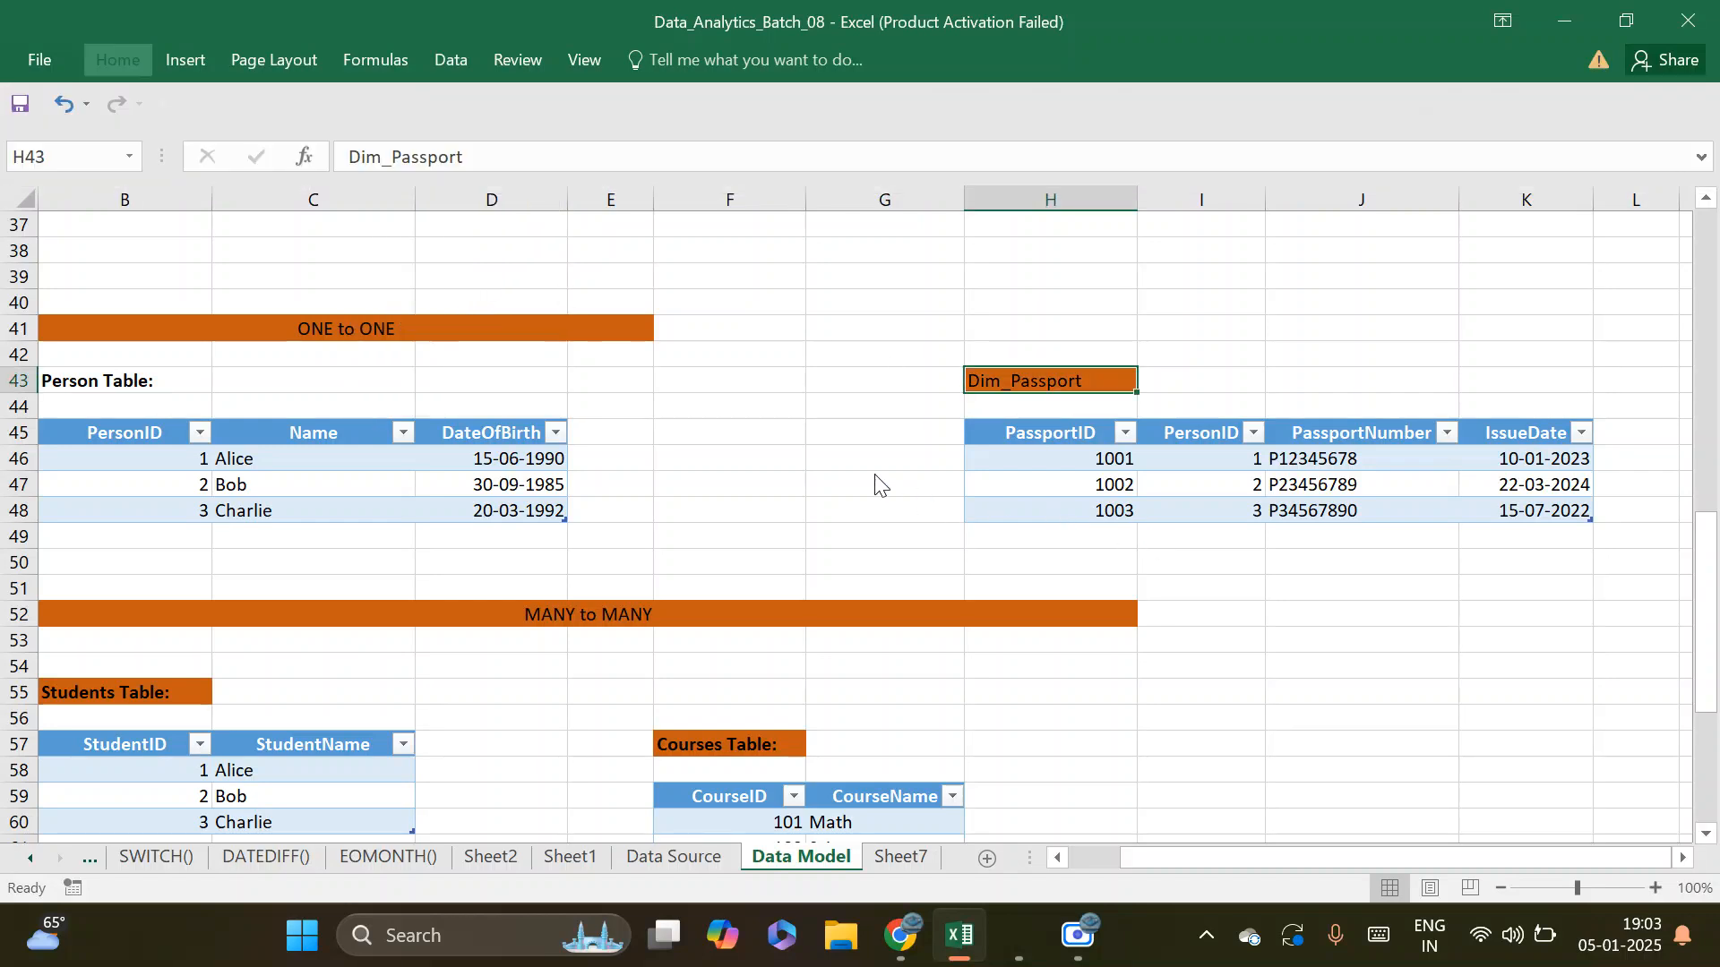
click(875, 410)
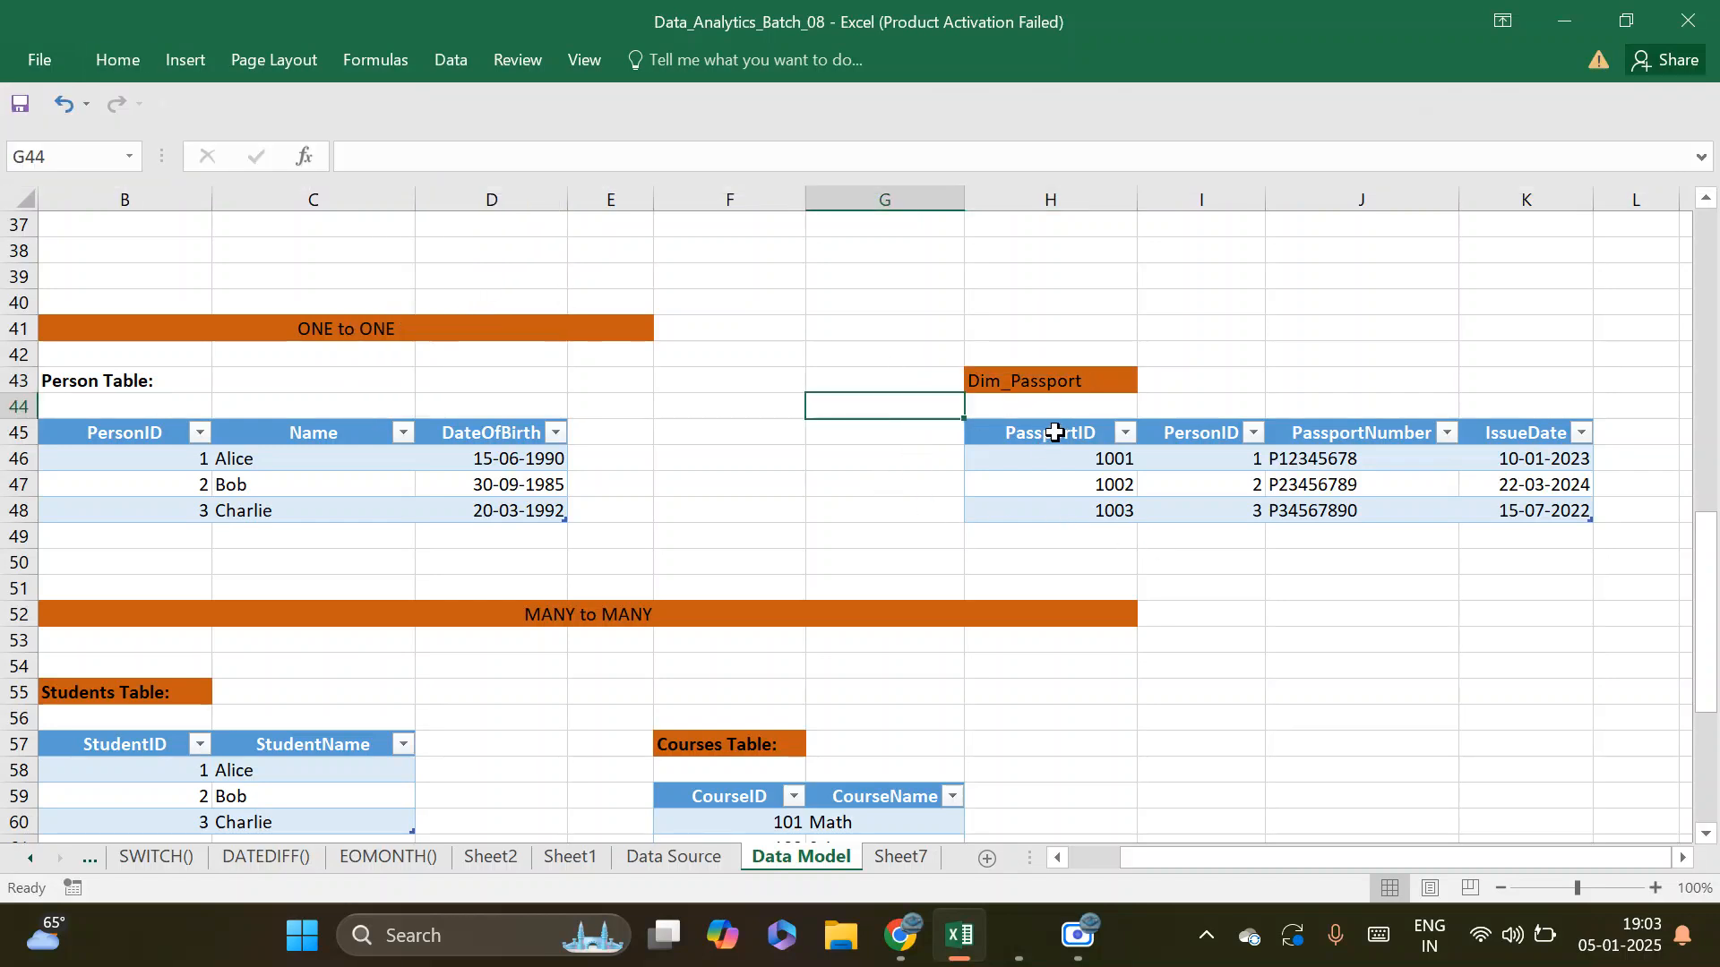
Examine the PassportID column and the full extent of the Dim_Passport table
drag(1055, 434, 1053, 506)
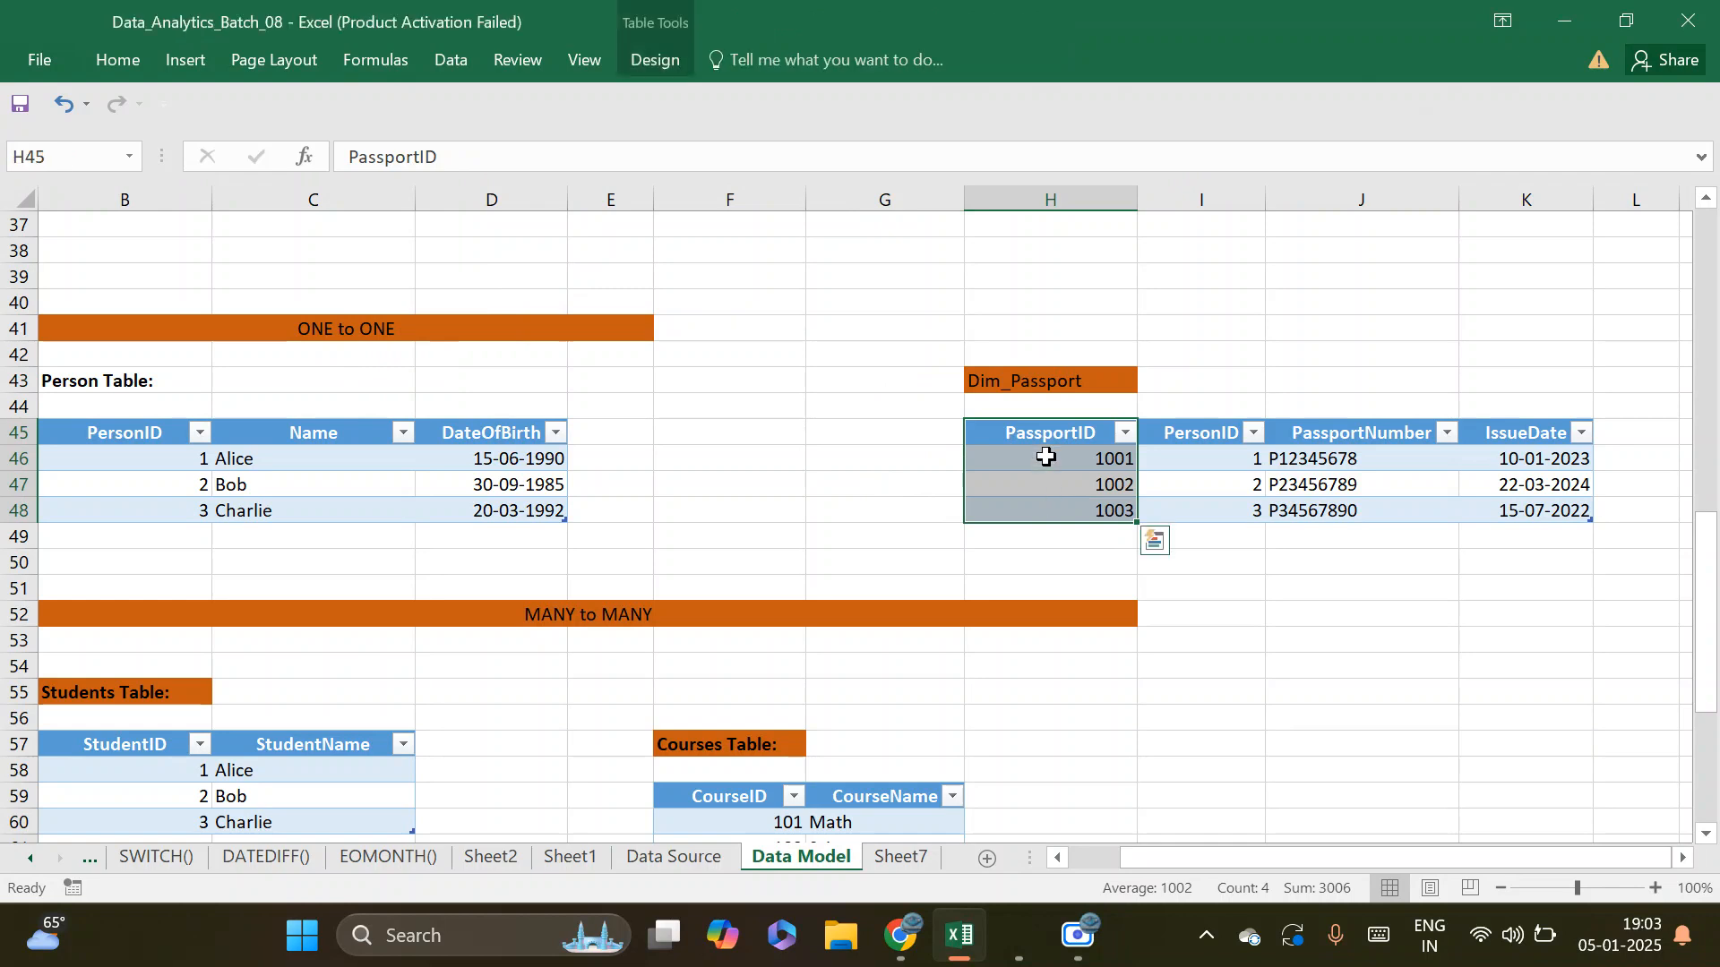
drag(1045, 432, 1048, 506)
drag(1048, 507, 1047, 505)
click(1057, 460)
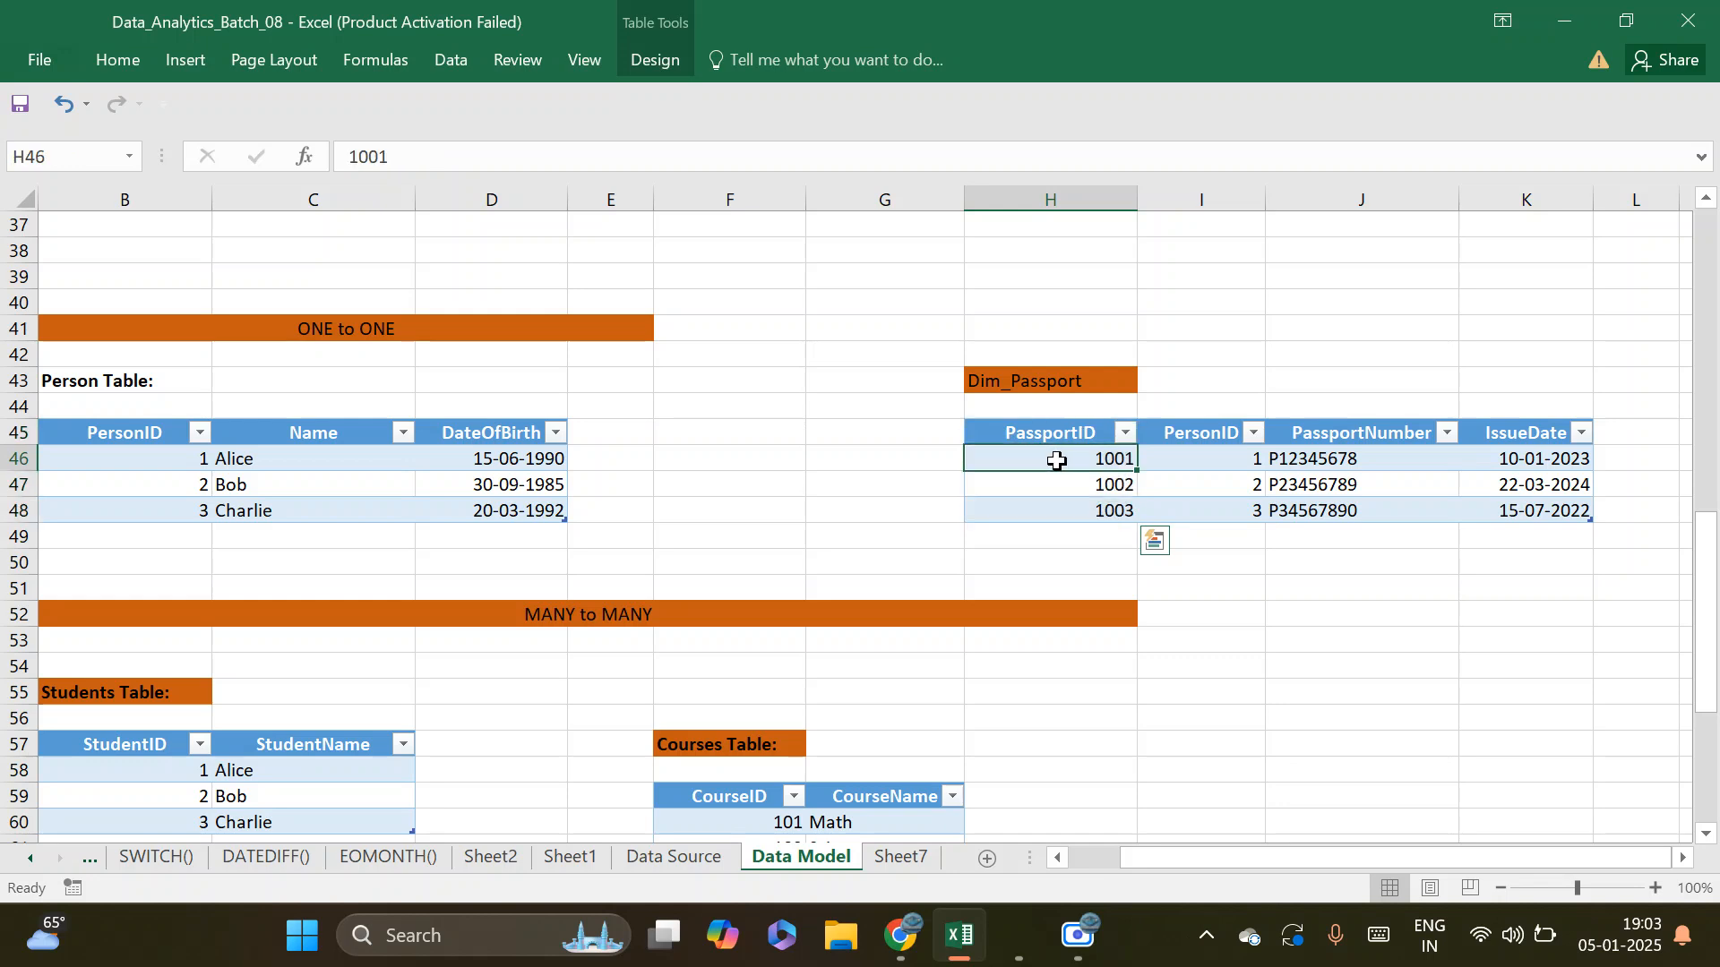
drag(1057, 461, 1060, 507)
drag(1044, 431, 1502, 512)
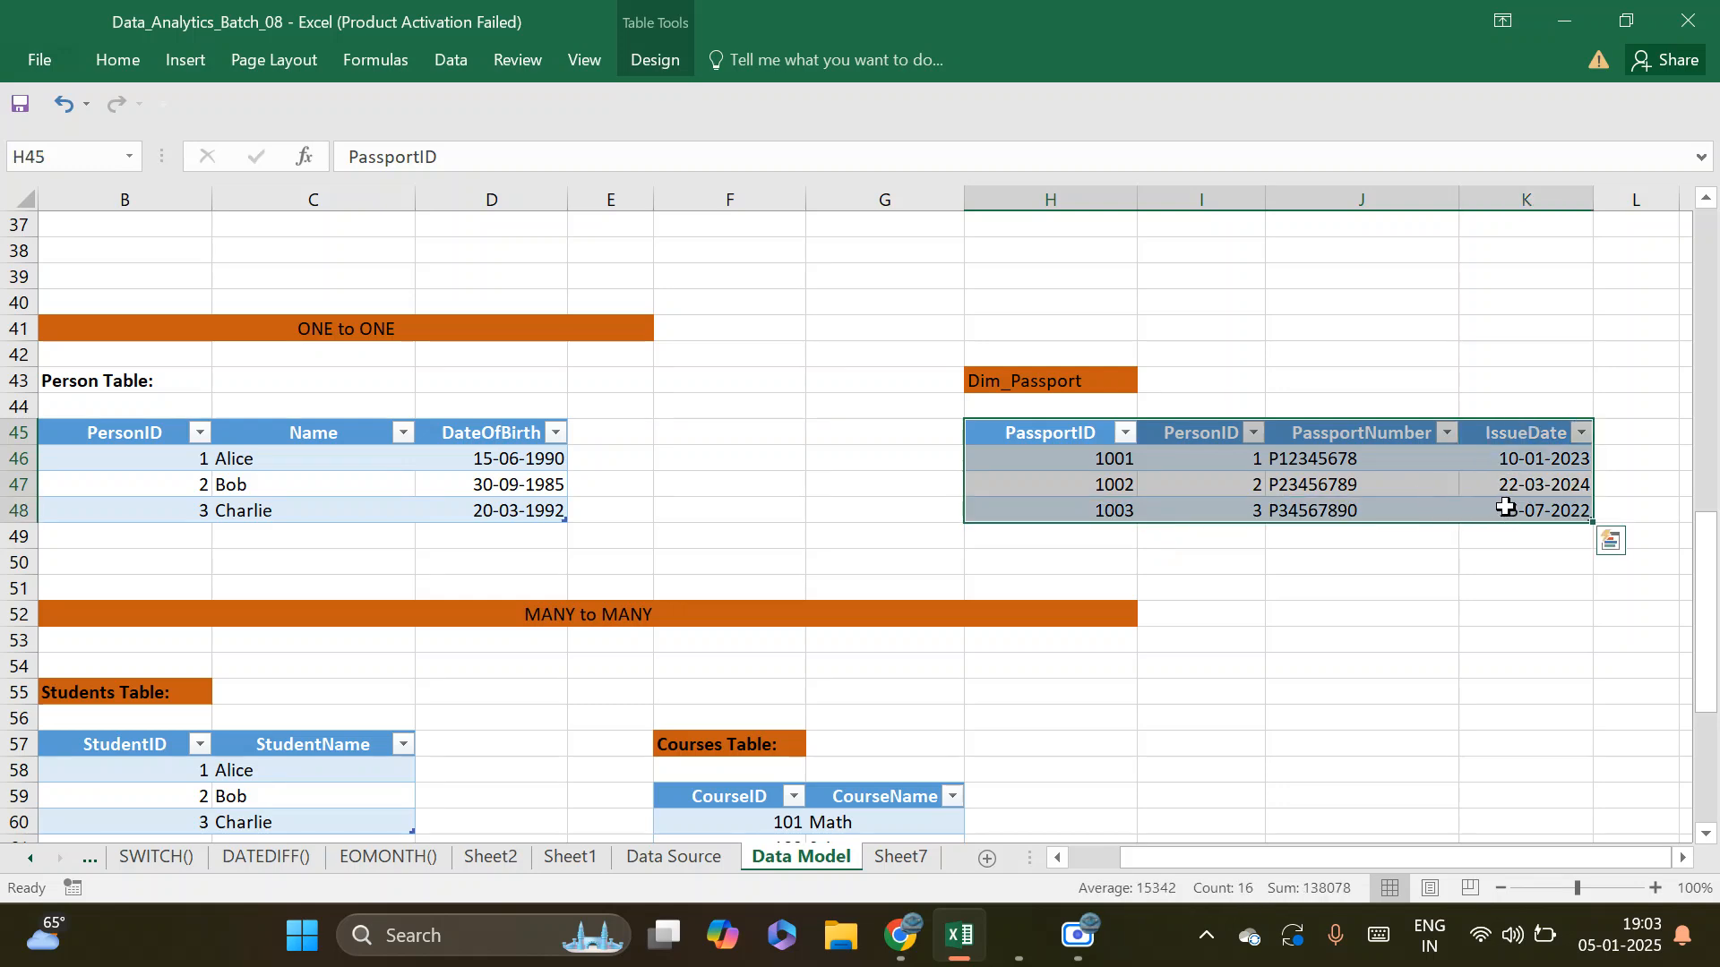
click(1326, 609)
drag(1045, 433, 1424, 522)
drag(1070, 462, 1076, 508)
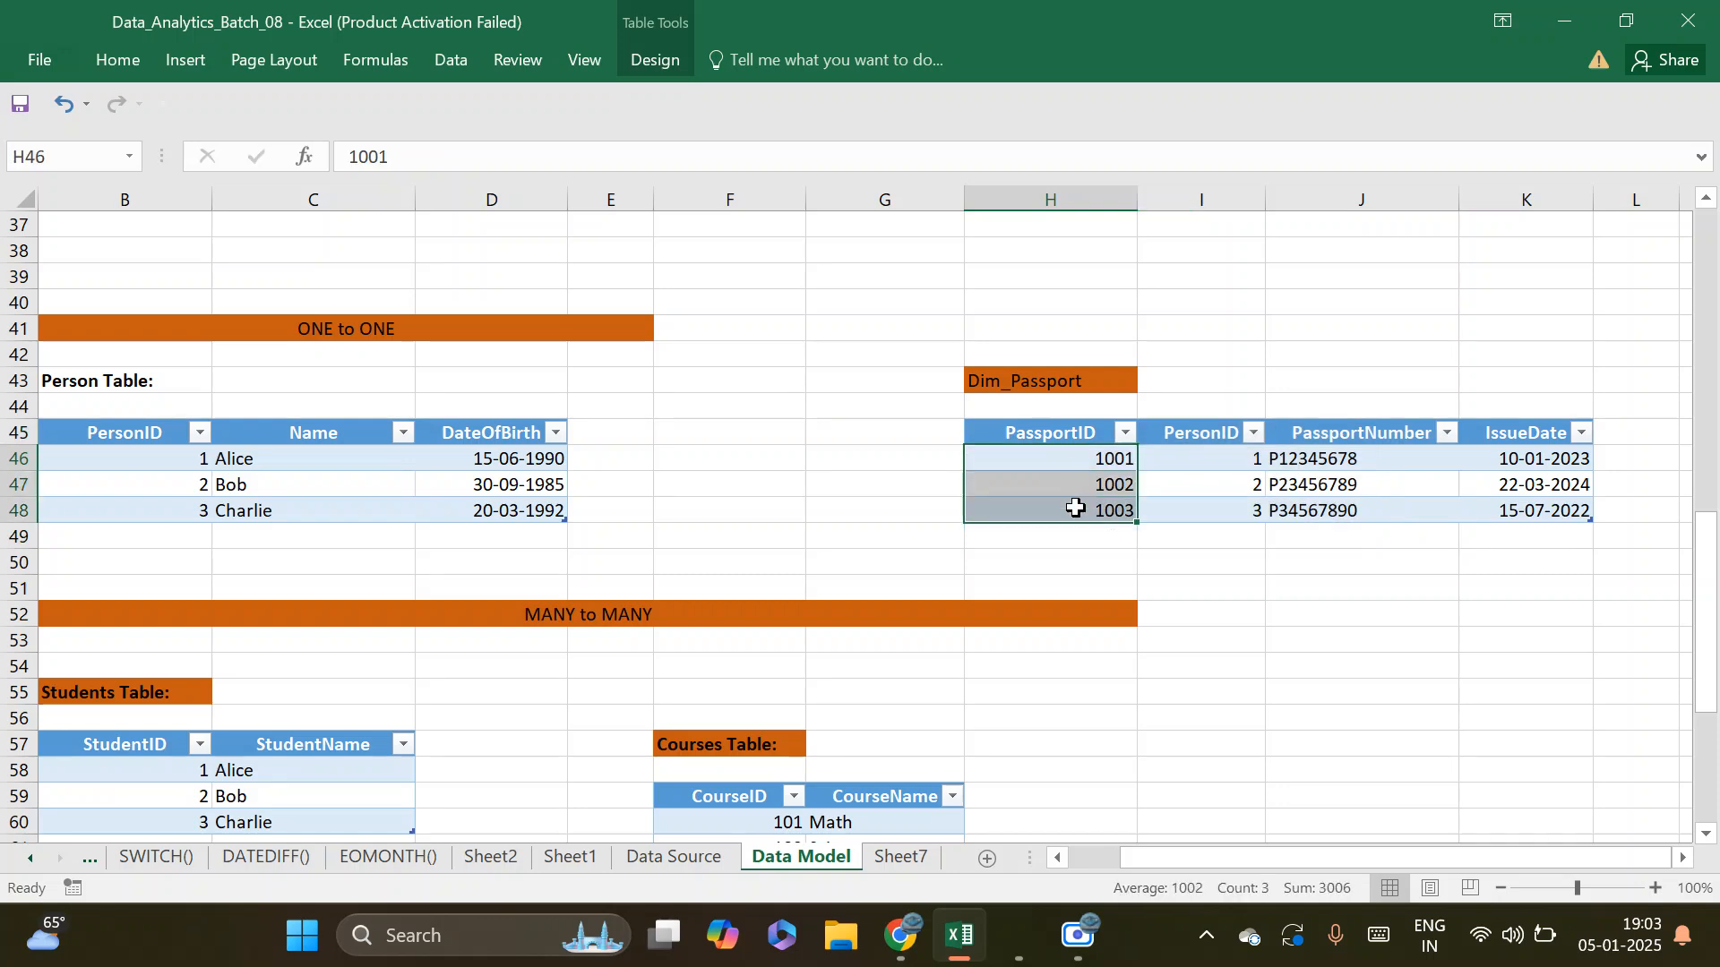
Examine the PersonID values and the PassportNumber and IssueDate columns in the Dim_Passport table
click(1225, 457)
click(1219, 484)
click(1213, 508)
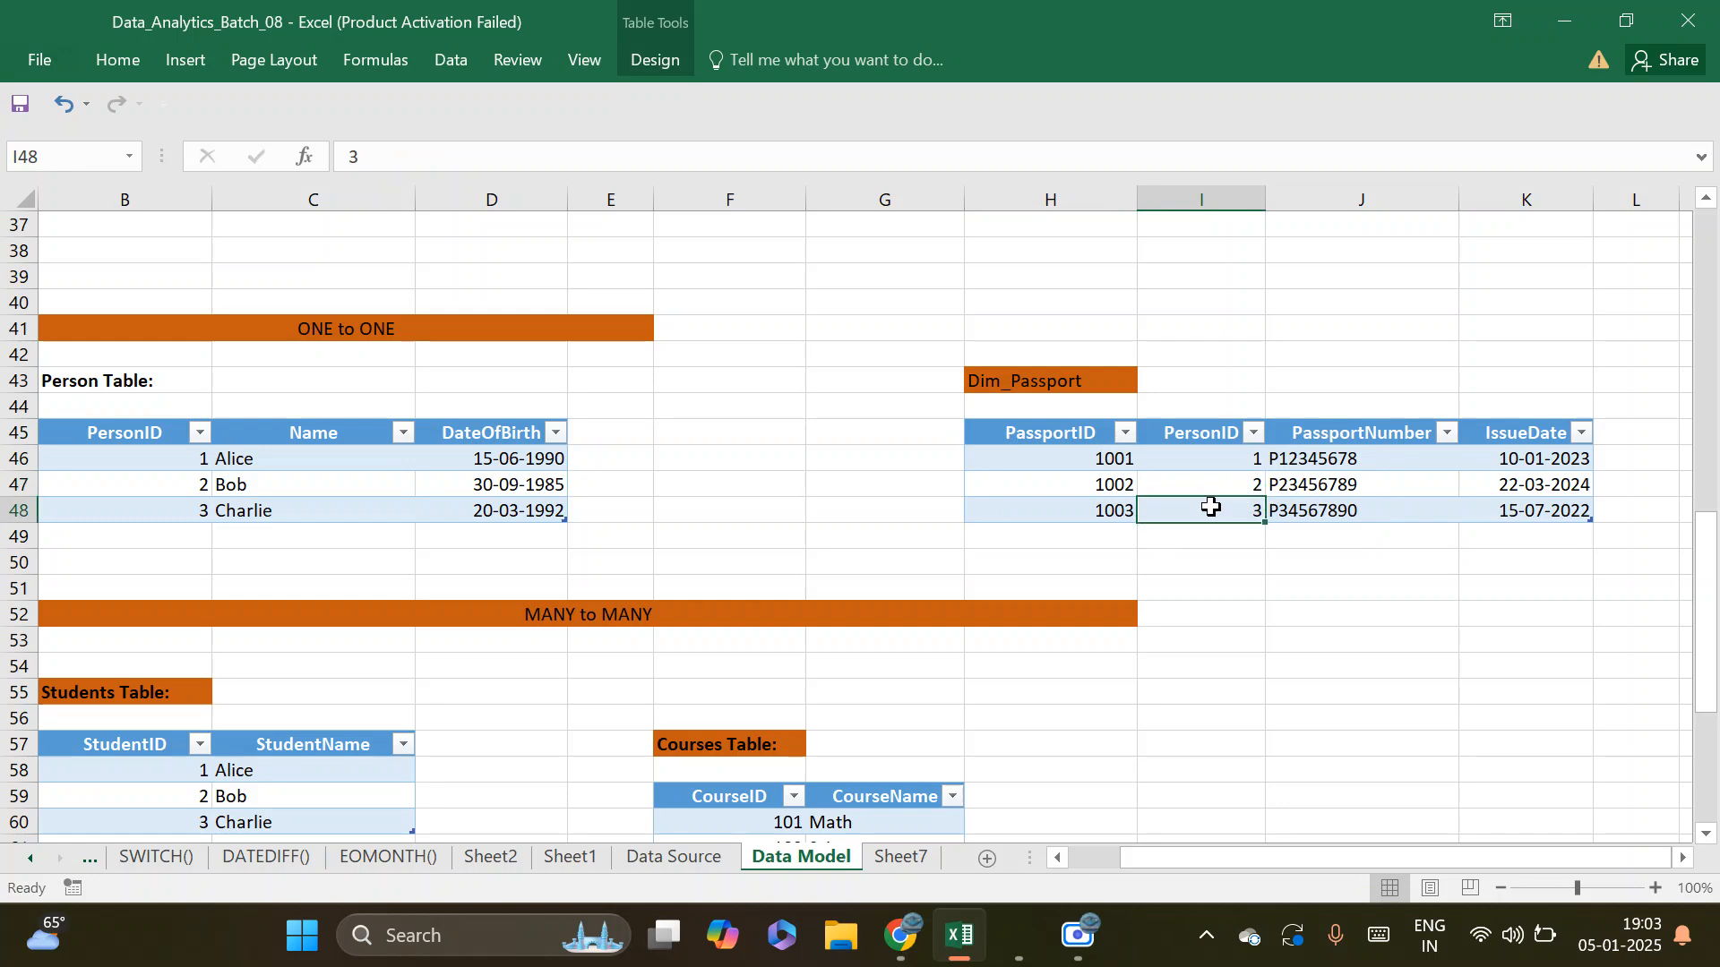
drag(1349, 434, 1351, 507)
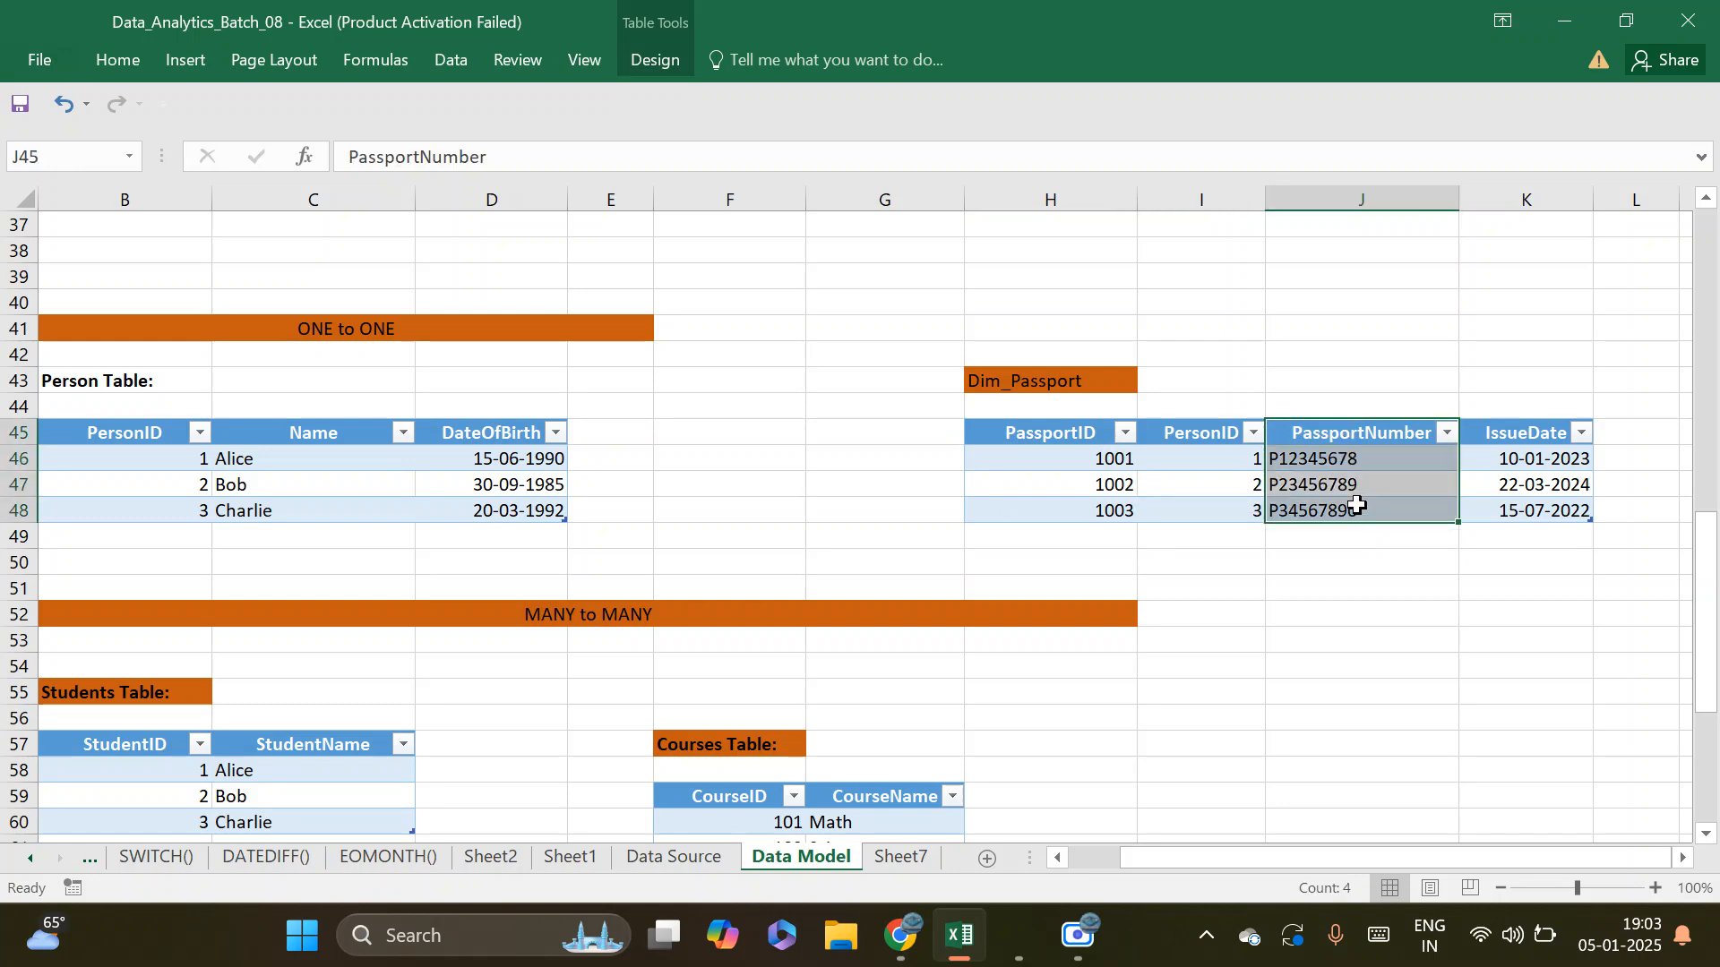
drag(1512, 435, 1539, 515)
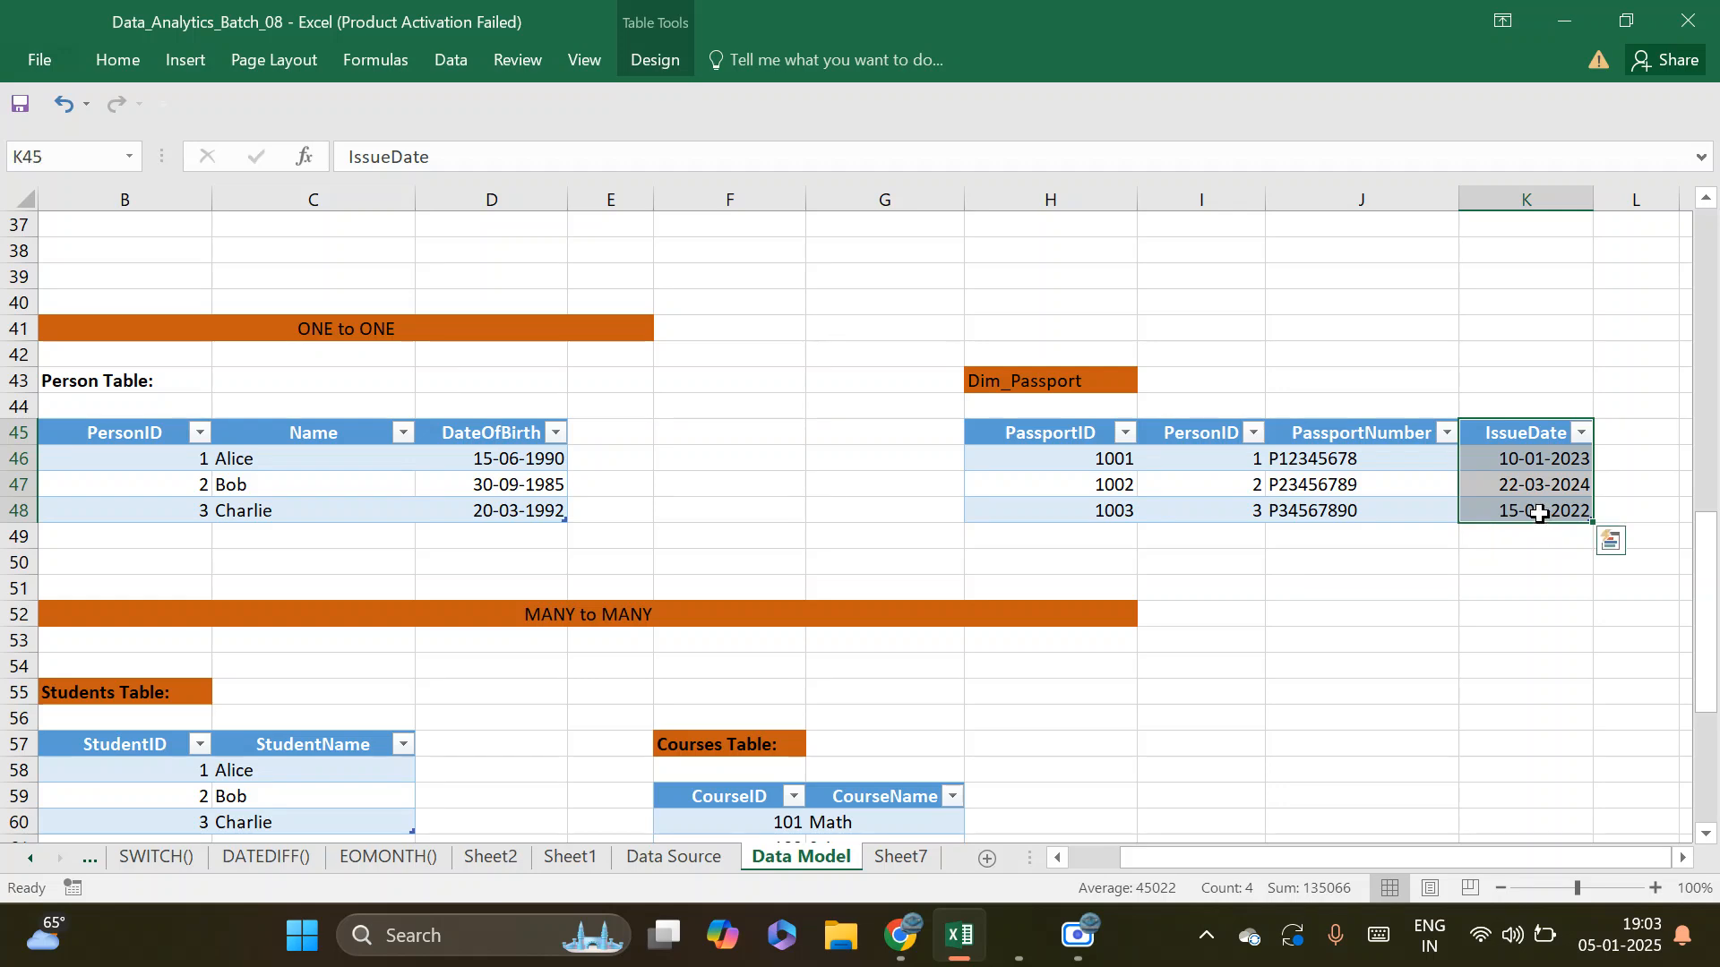
Compare the full Person and Dim_Passport tables and examine the PersonID column that both tables share
drag(126, 432, 493, 481)
drag(1068, 433, 1524, 505)
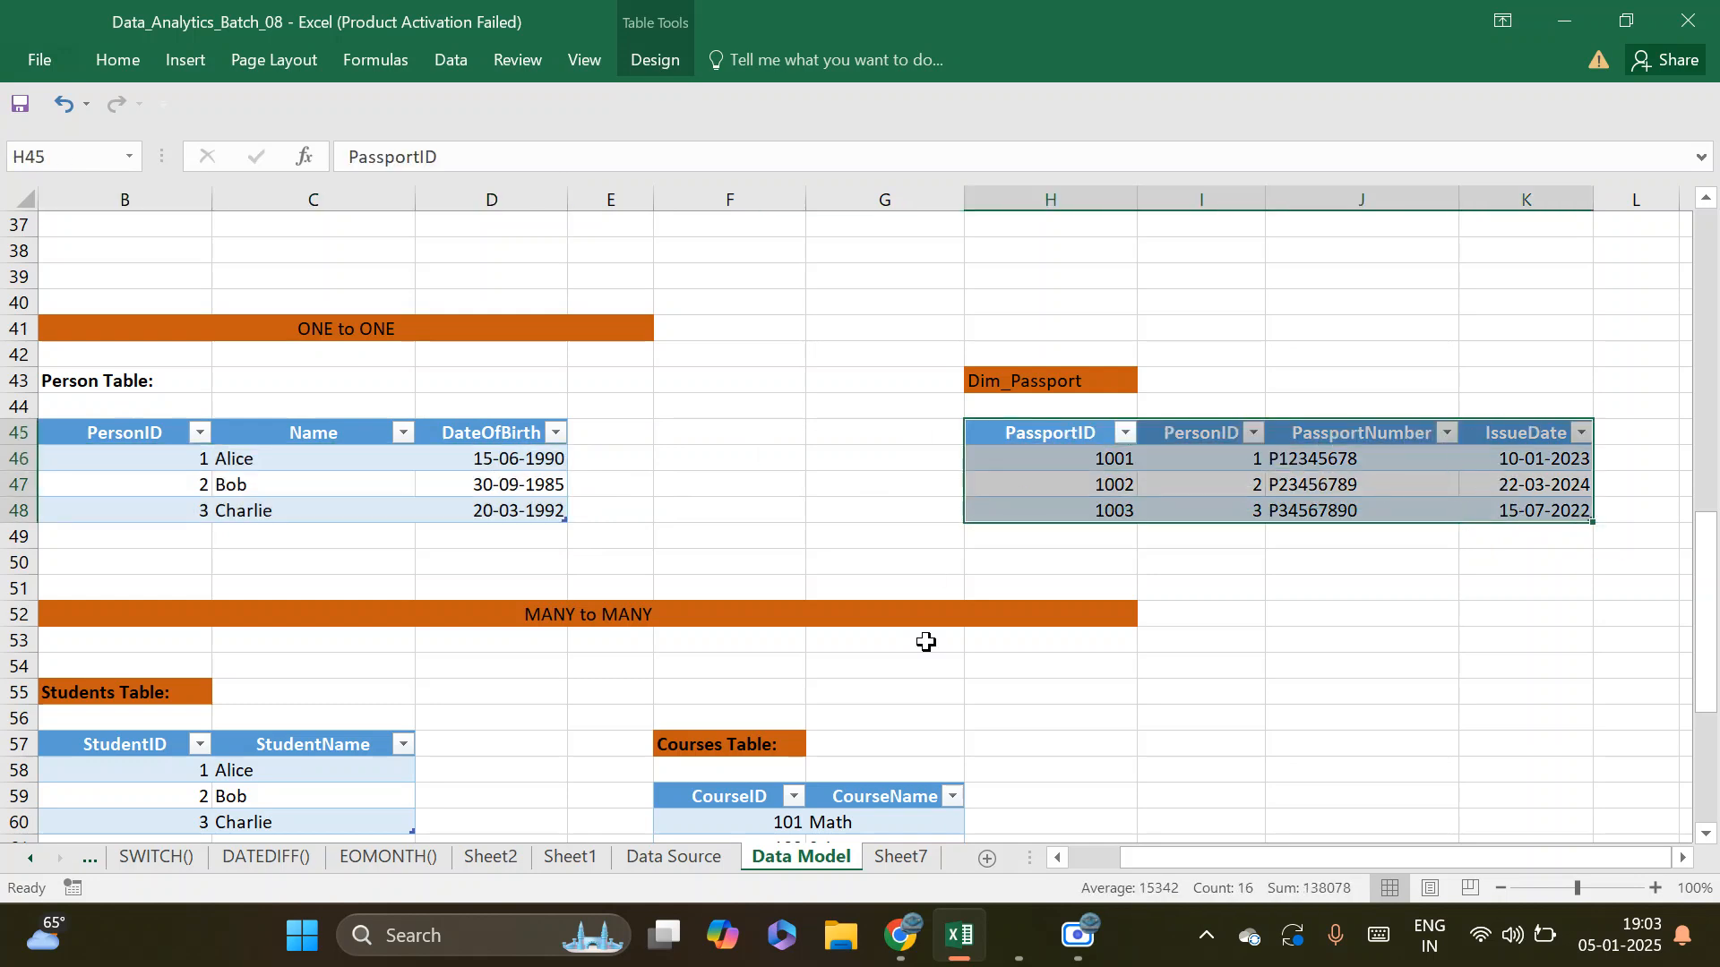
drag(1222, 863, 1060, 887)
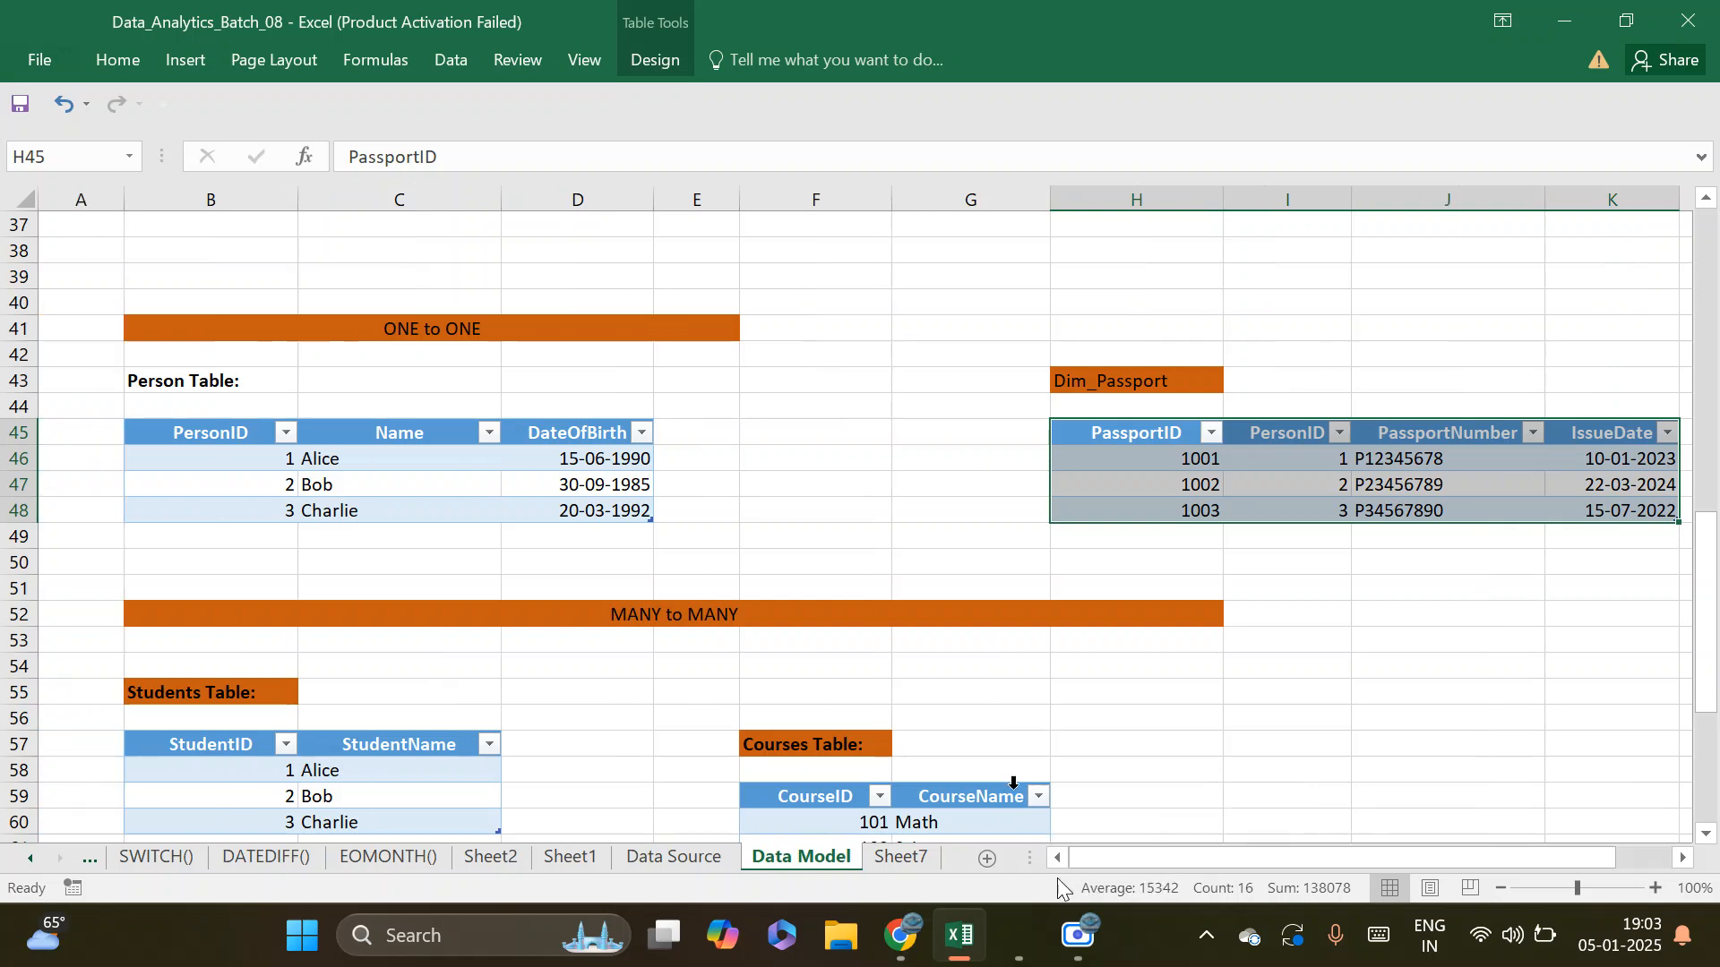
click(472, 538)
drag(231, 434, 219, 507)
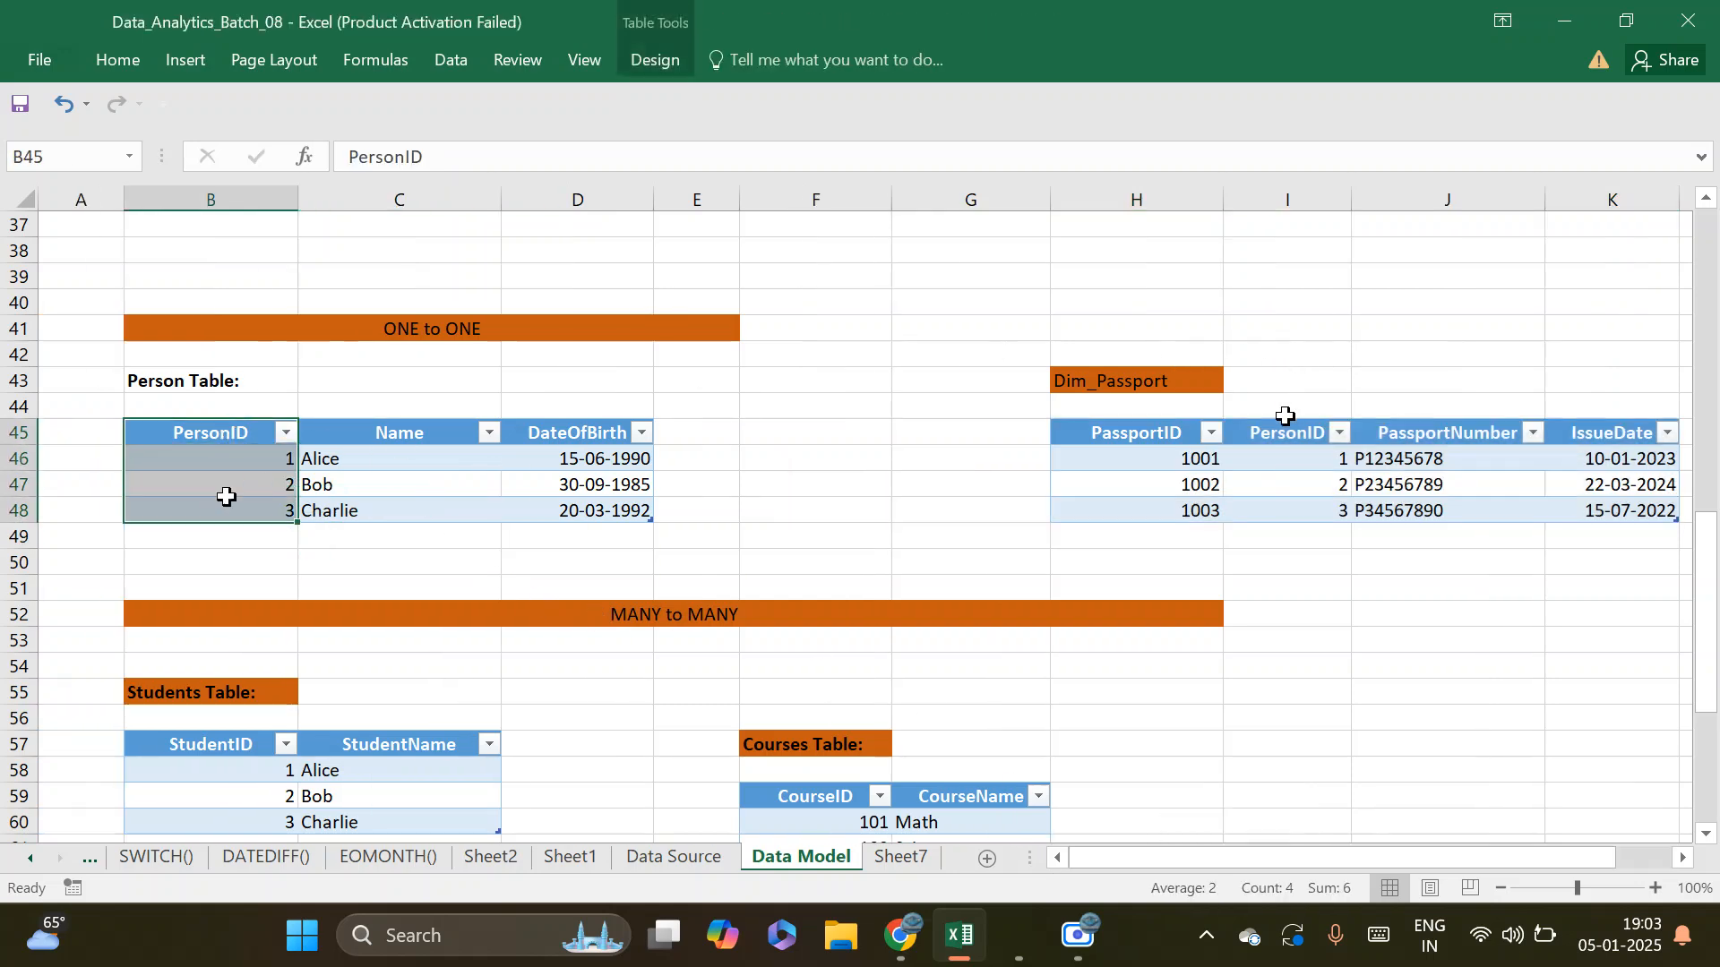
drag(1284, 433, 1293, 517)
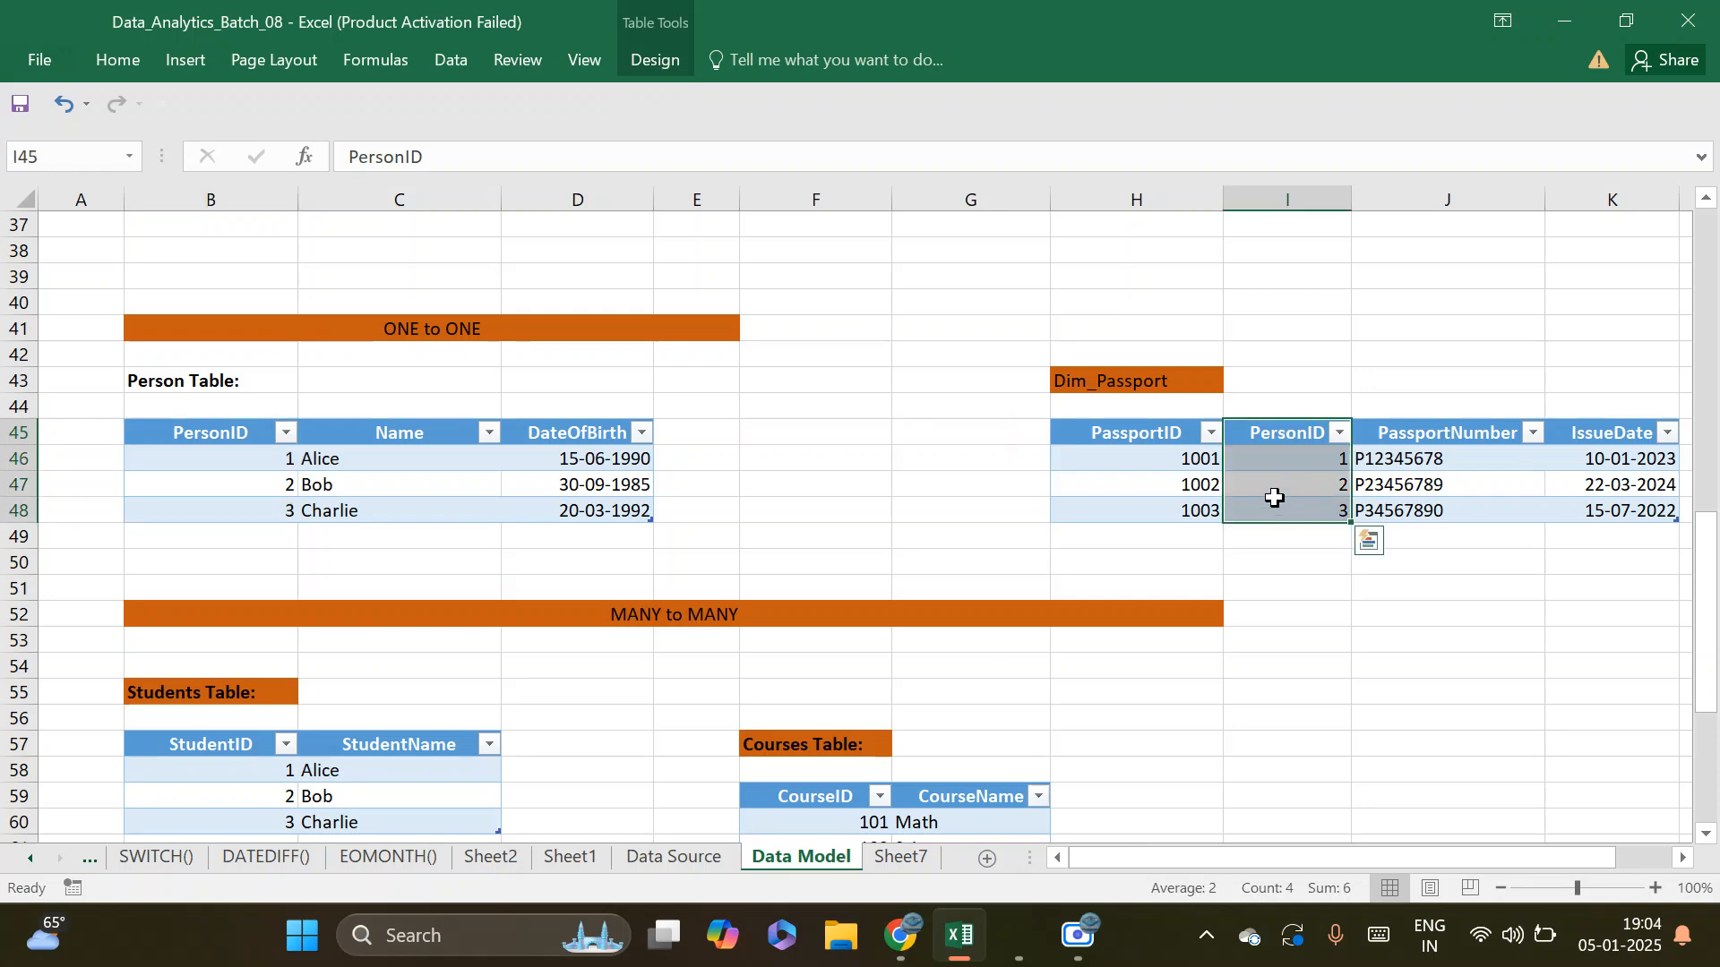
Examine the PersonID values in the Person table and the PassportID paired with each PersonID in Dim_Passport
click(231, 458)
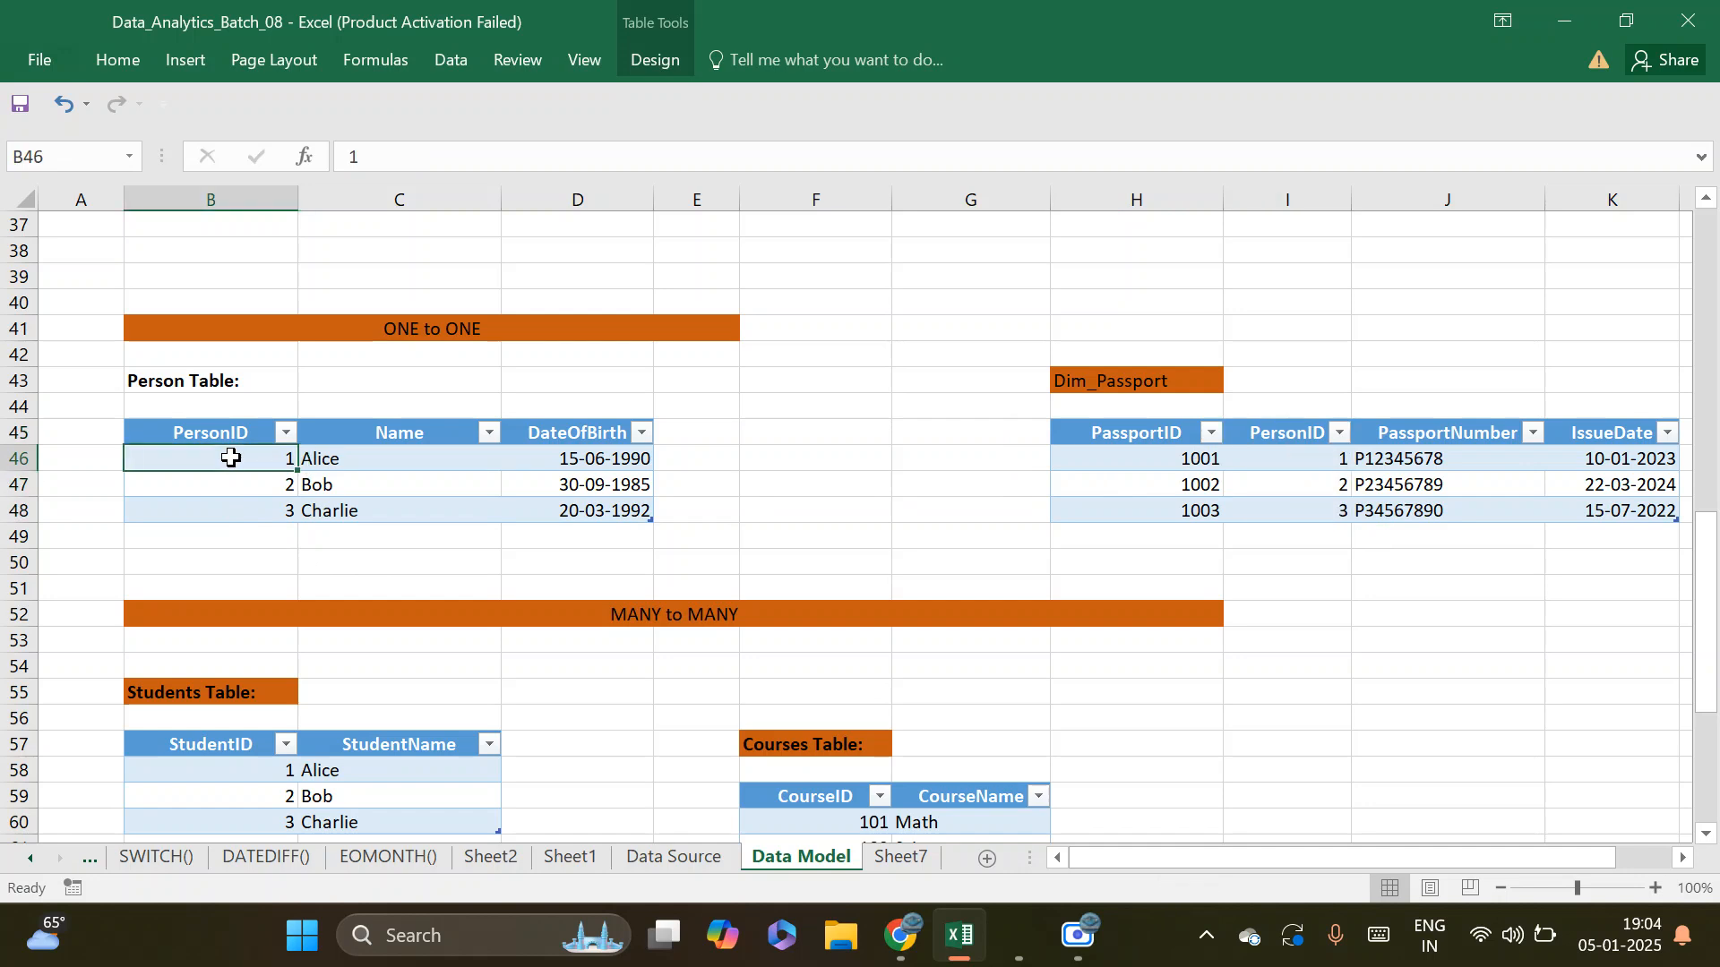
drag(234, 457, 247, 516)
click(249, 459)
click(1184, 461)
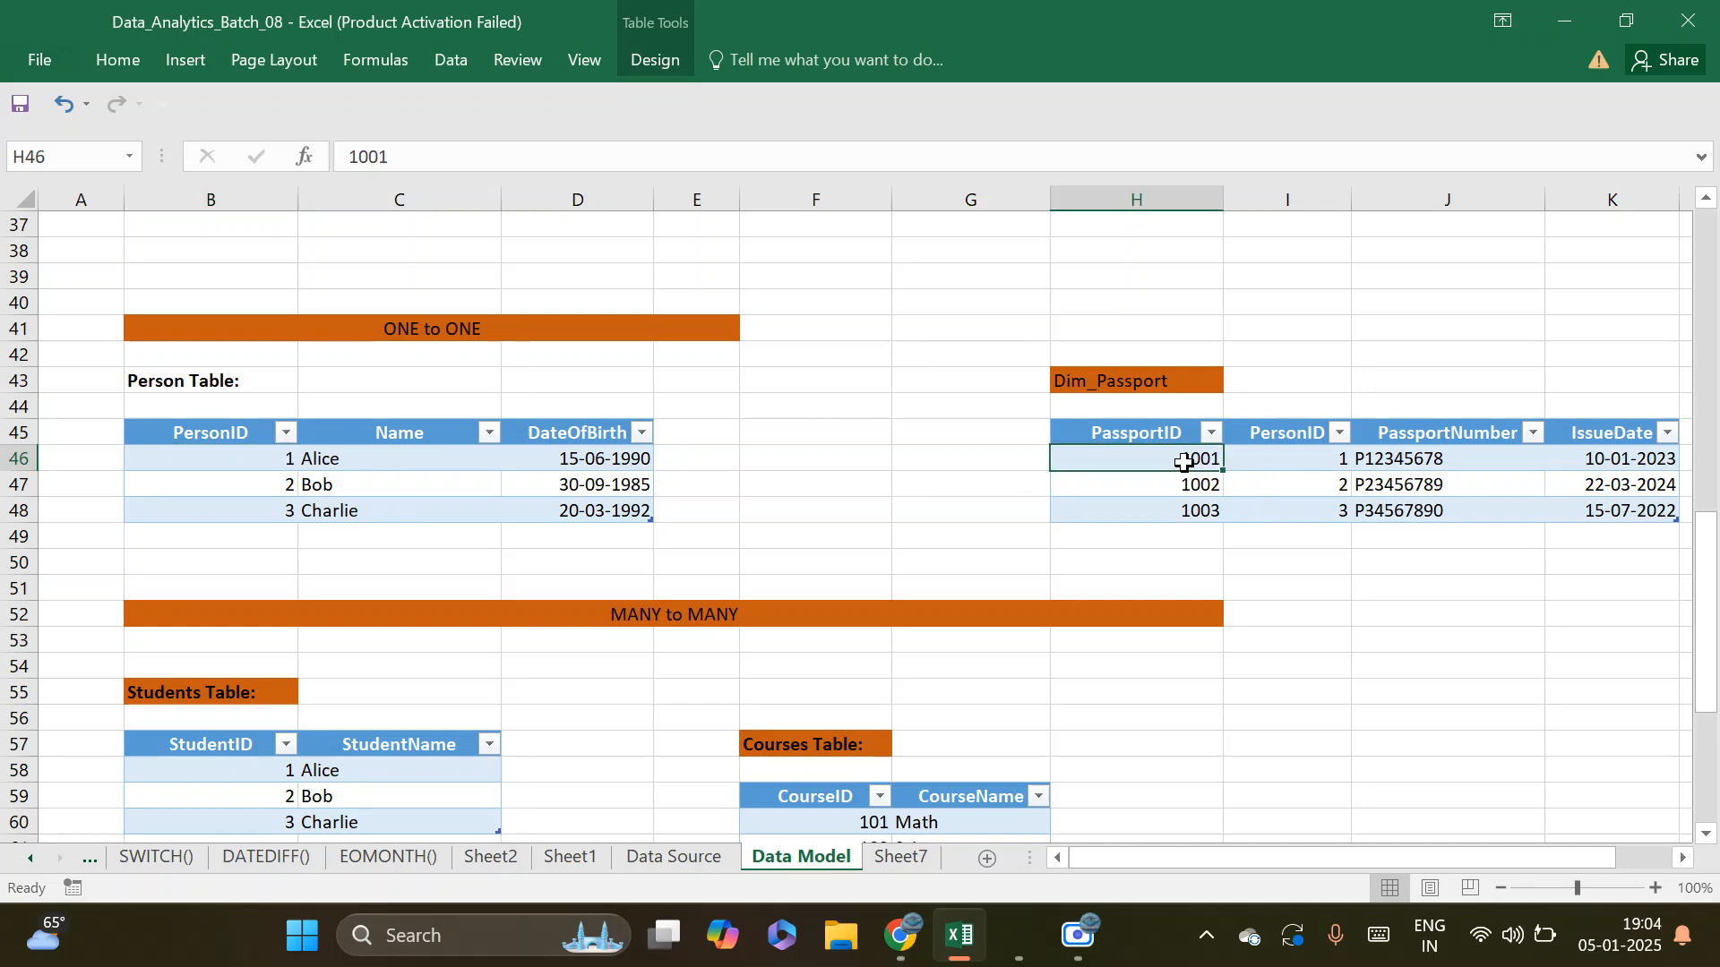
click(1302, 454)
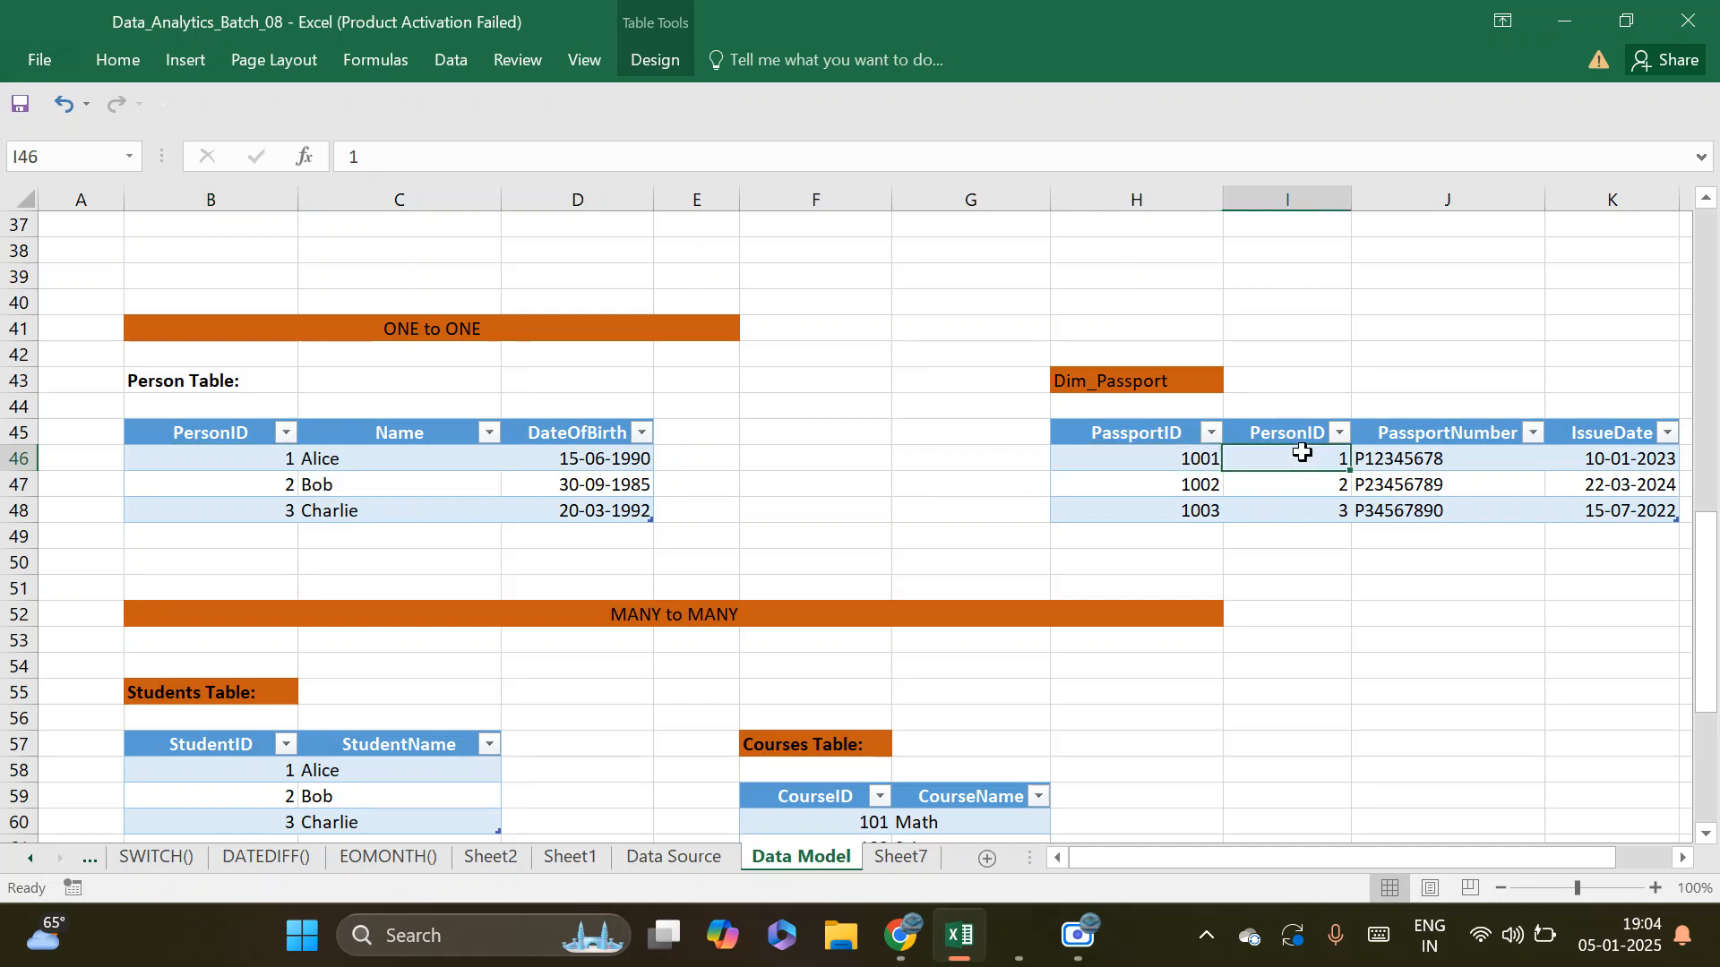
click(1170, 462)
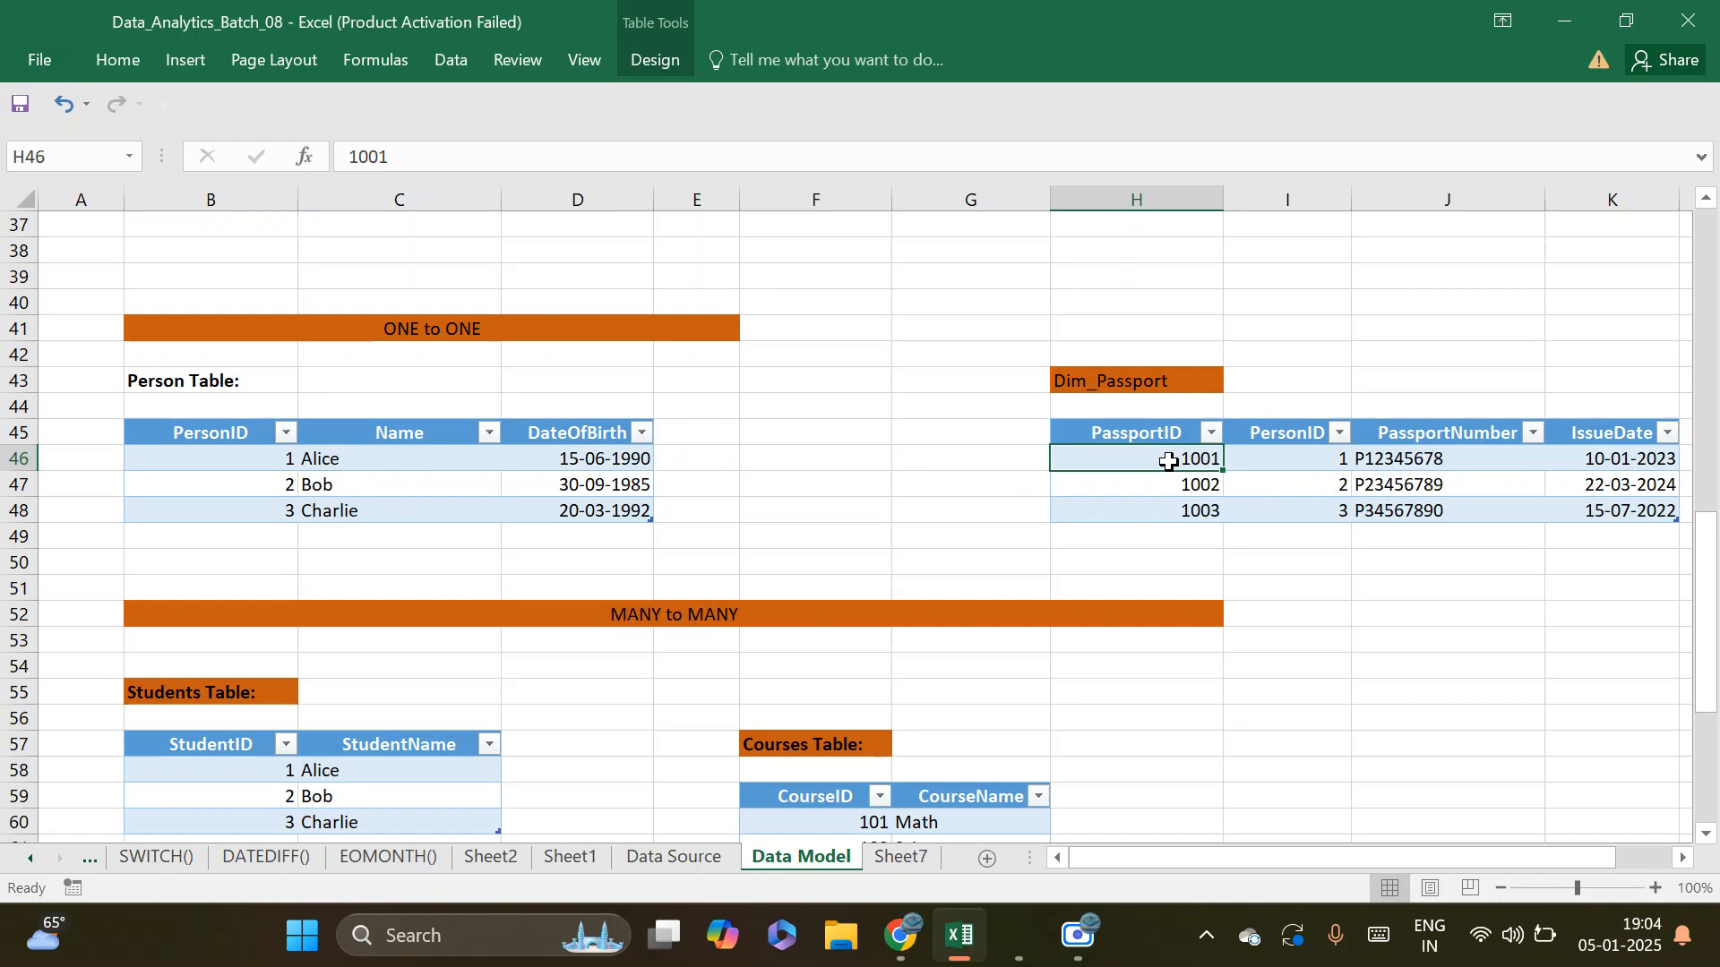
click(1305, 455)
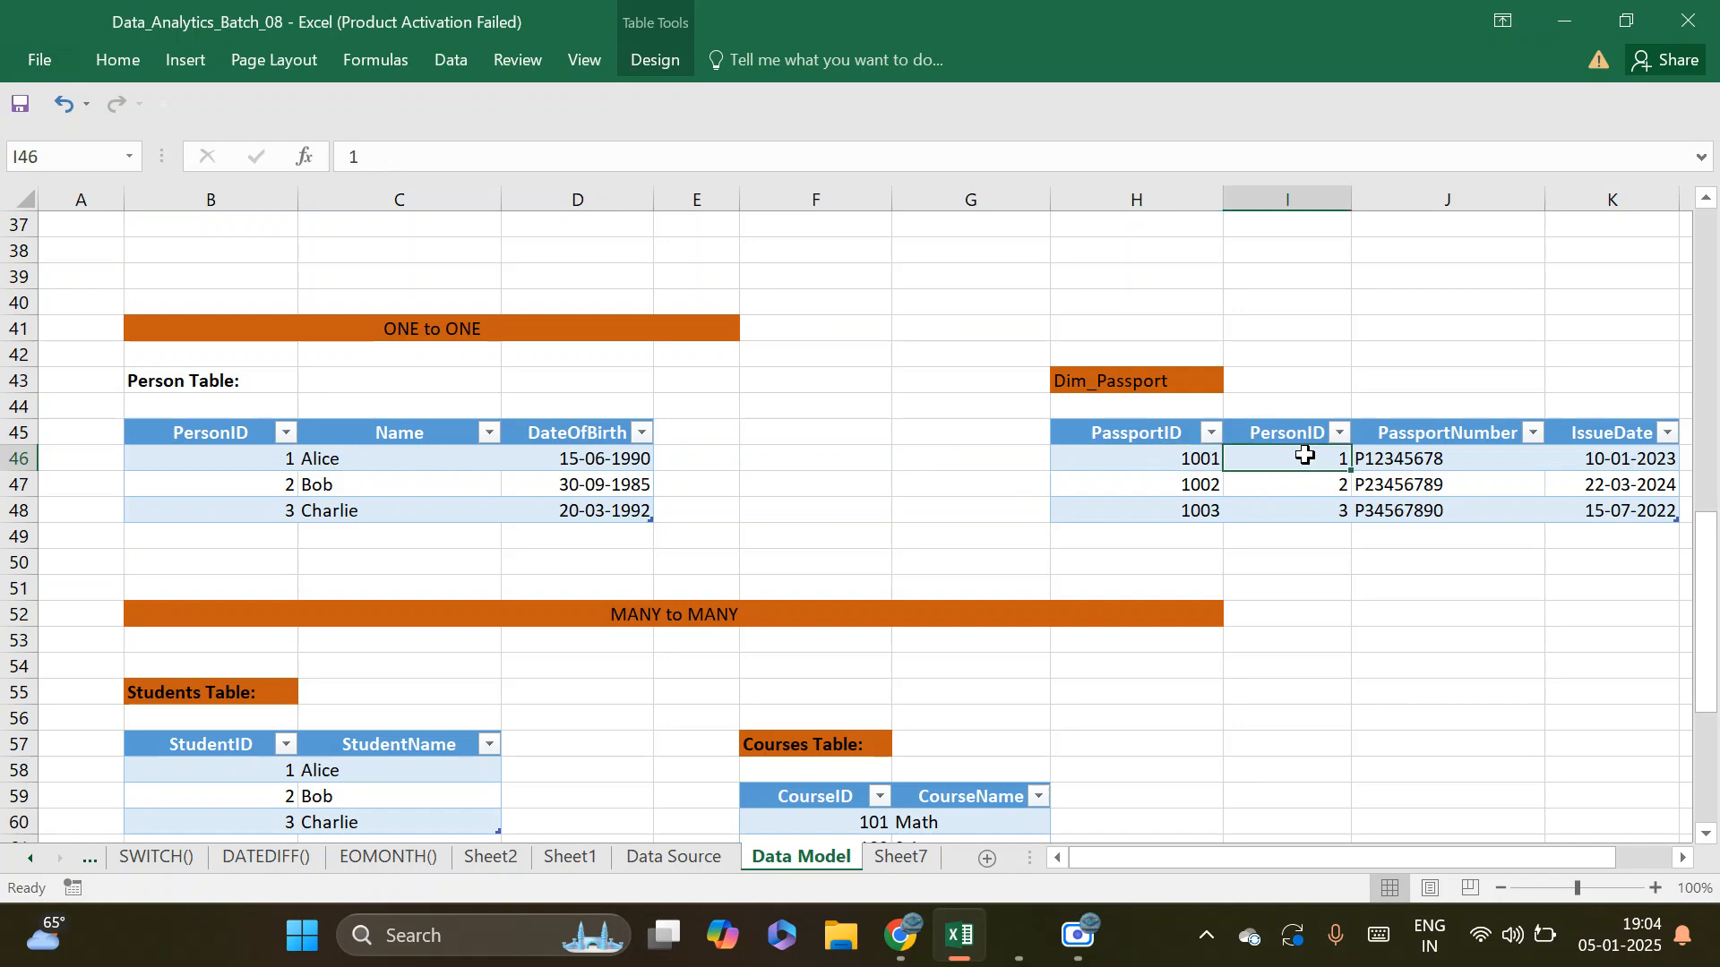
click(1191, 488)
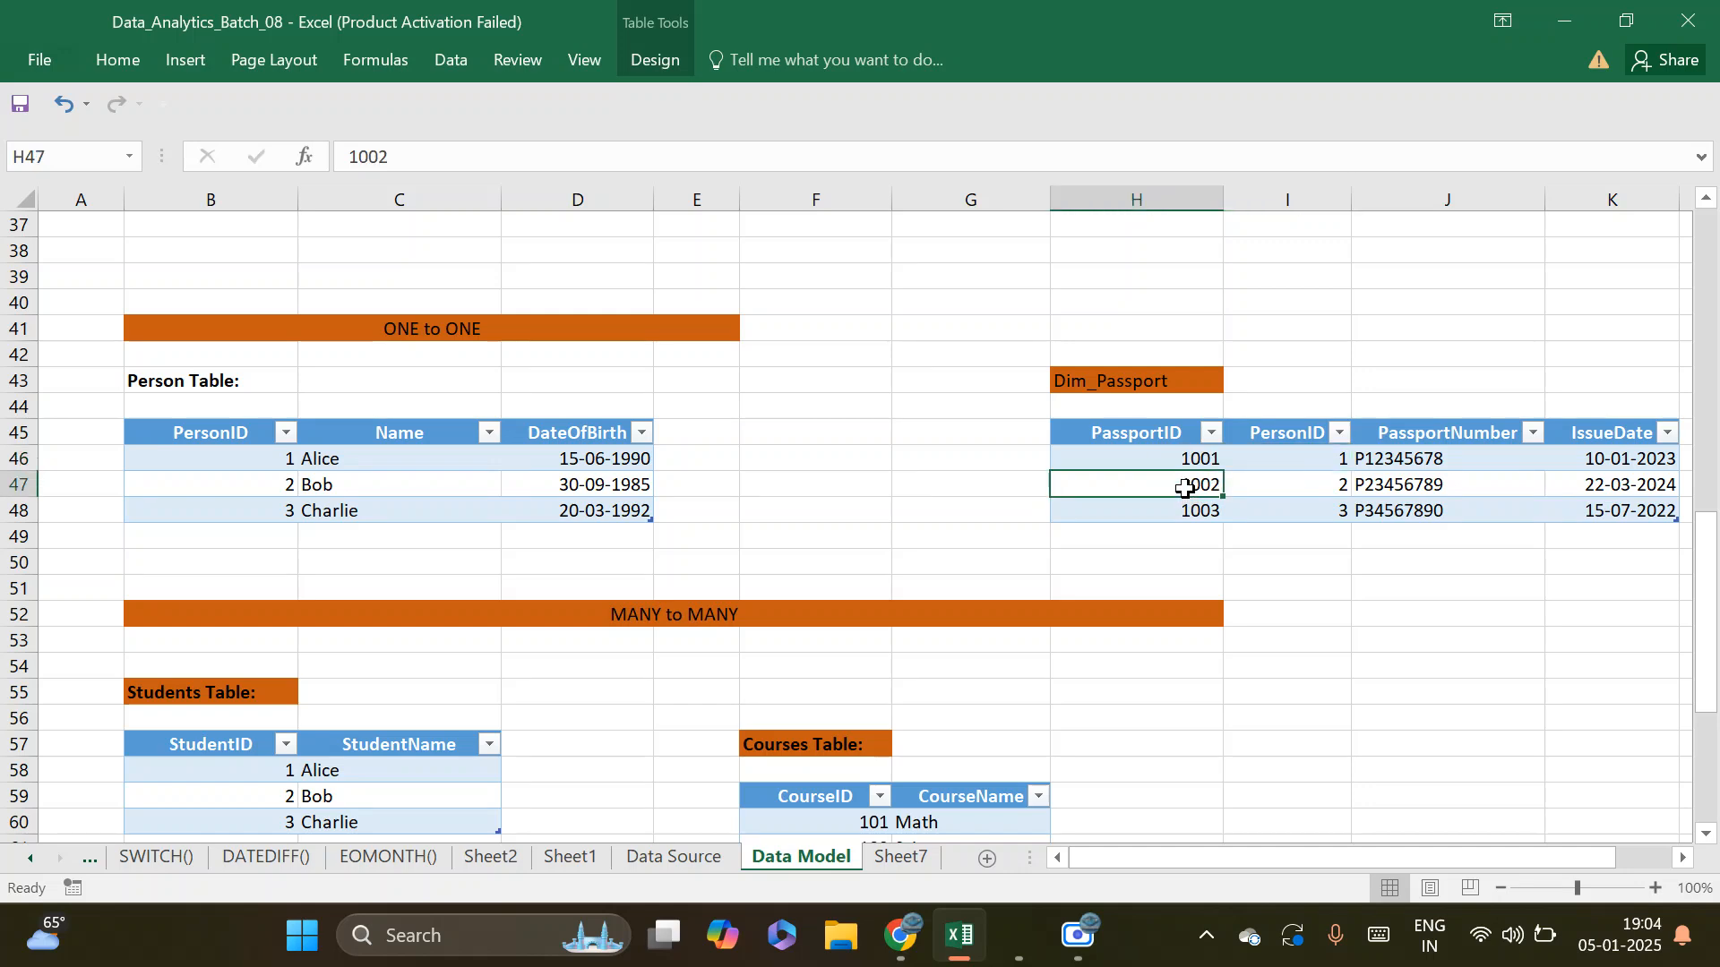
click(1186, 512)
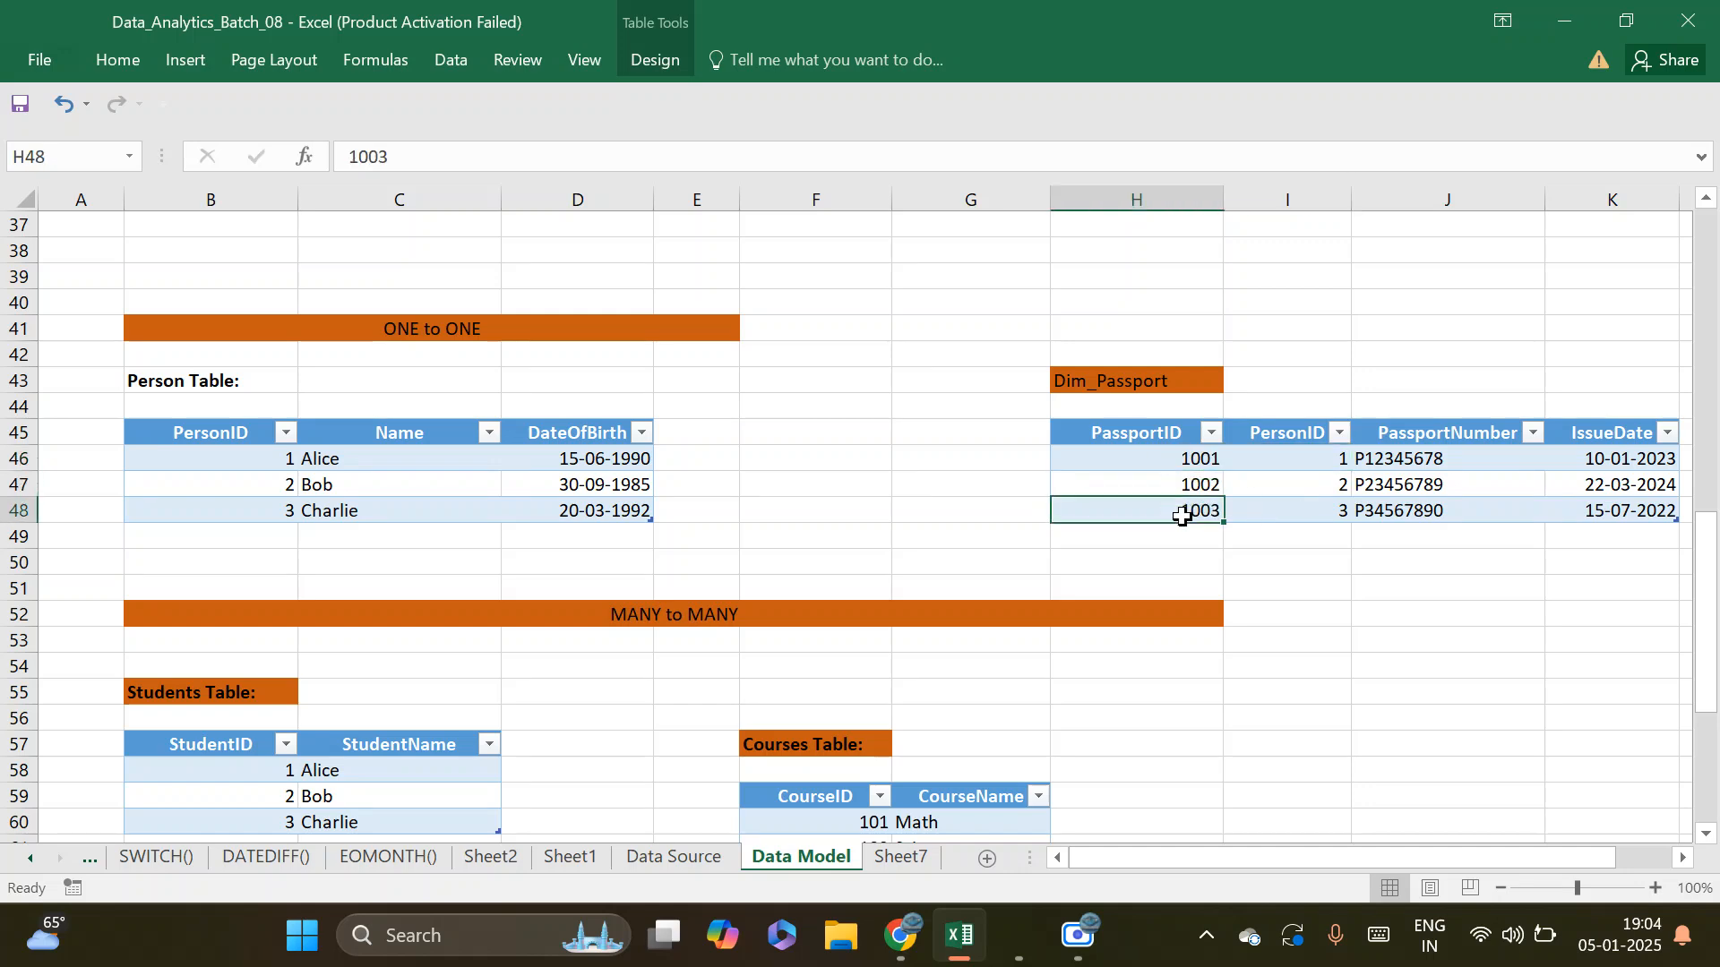
click(1291, 508)
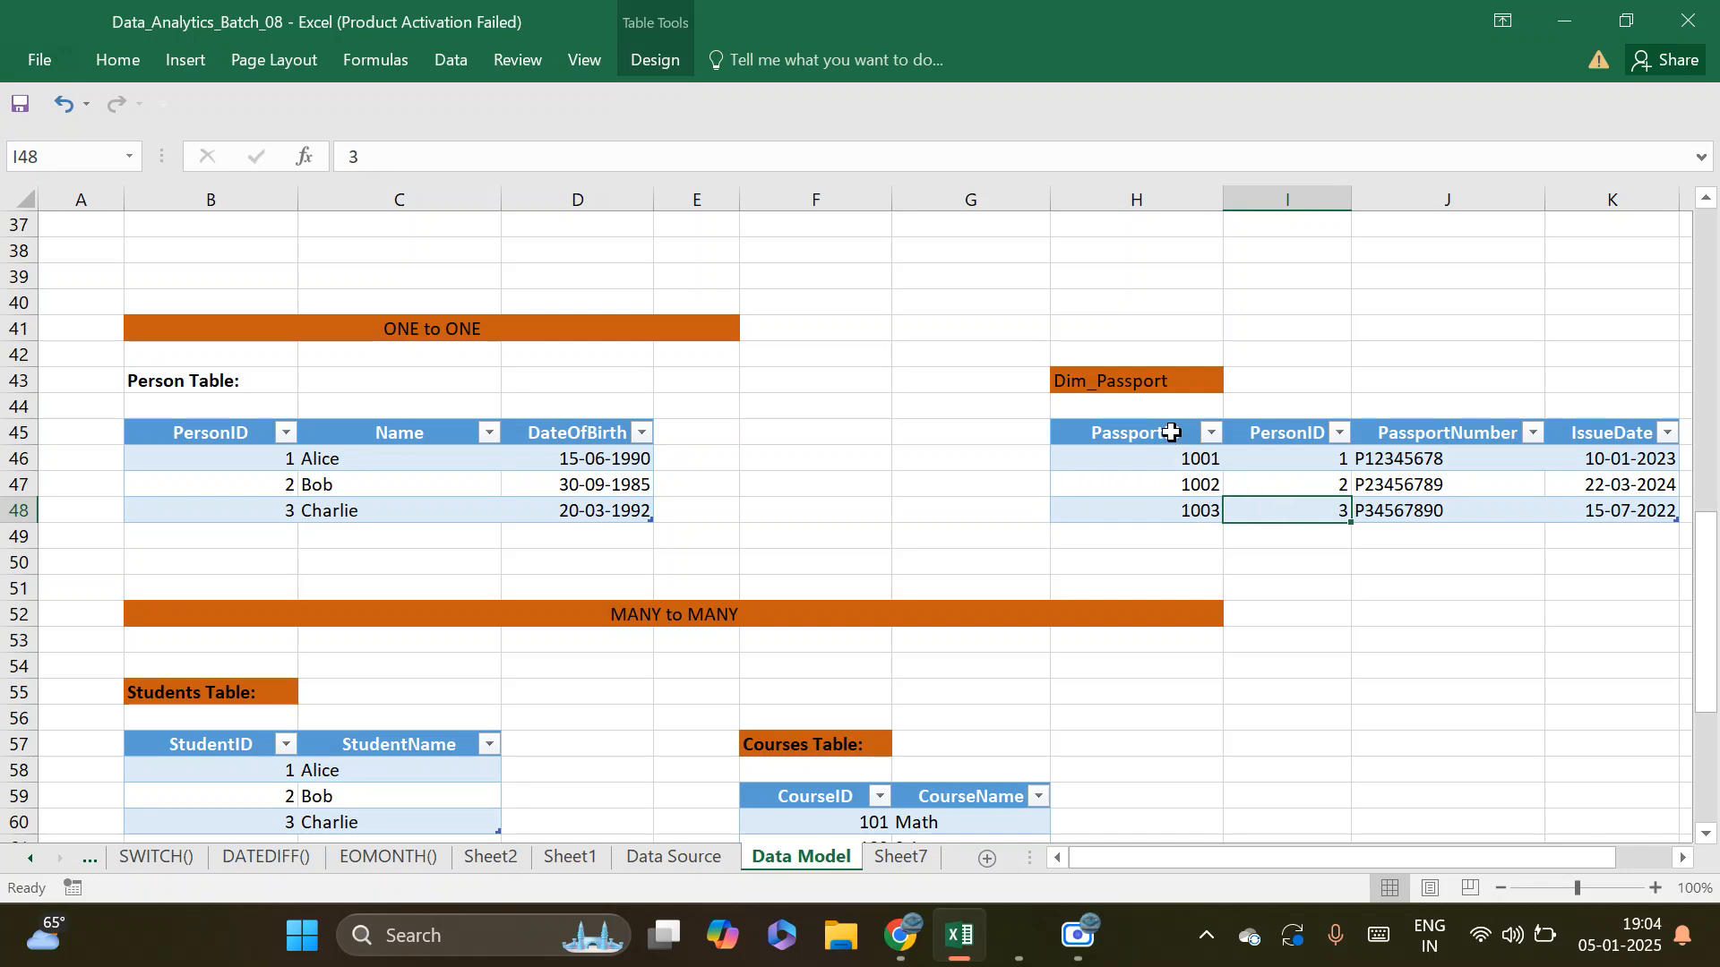
Compare the PersonID columns of both tables and trace PersonID 1 to its row in Dim_Passport
click(240, 456)
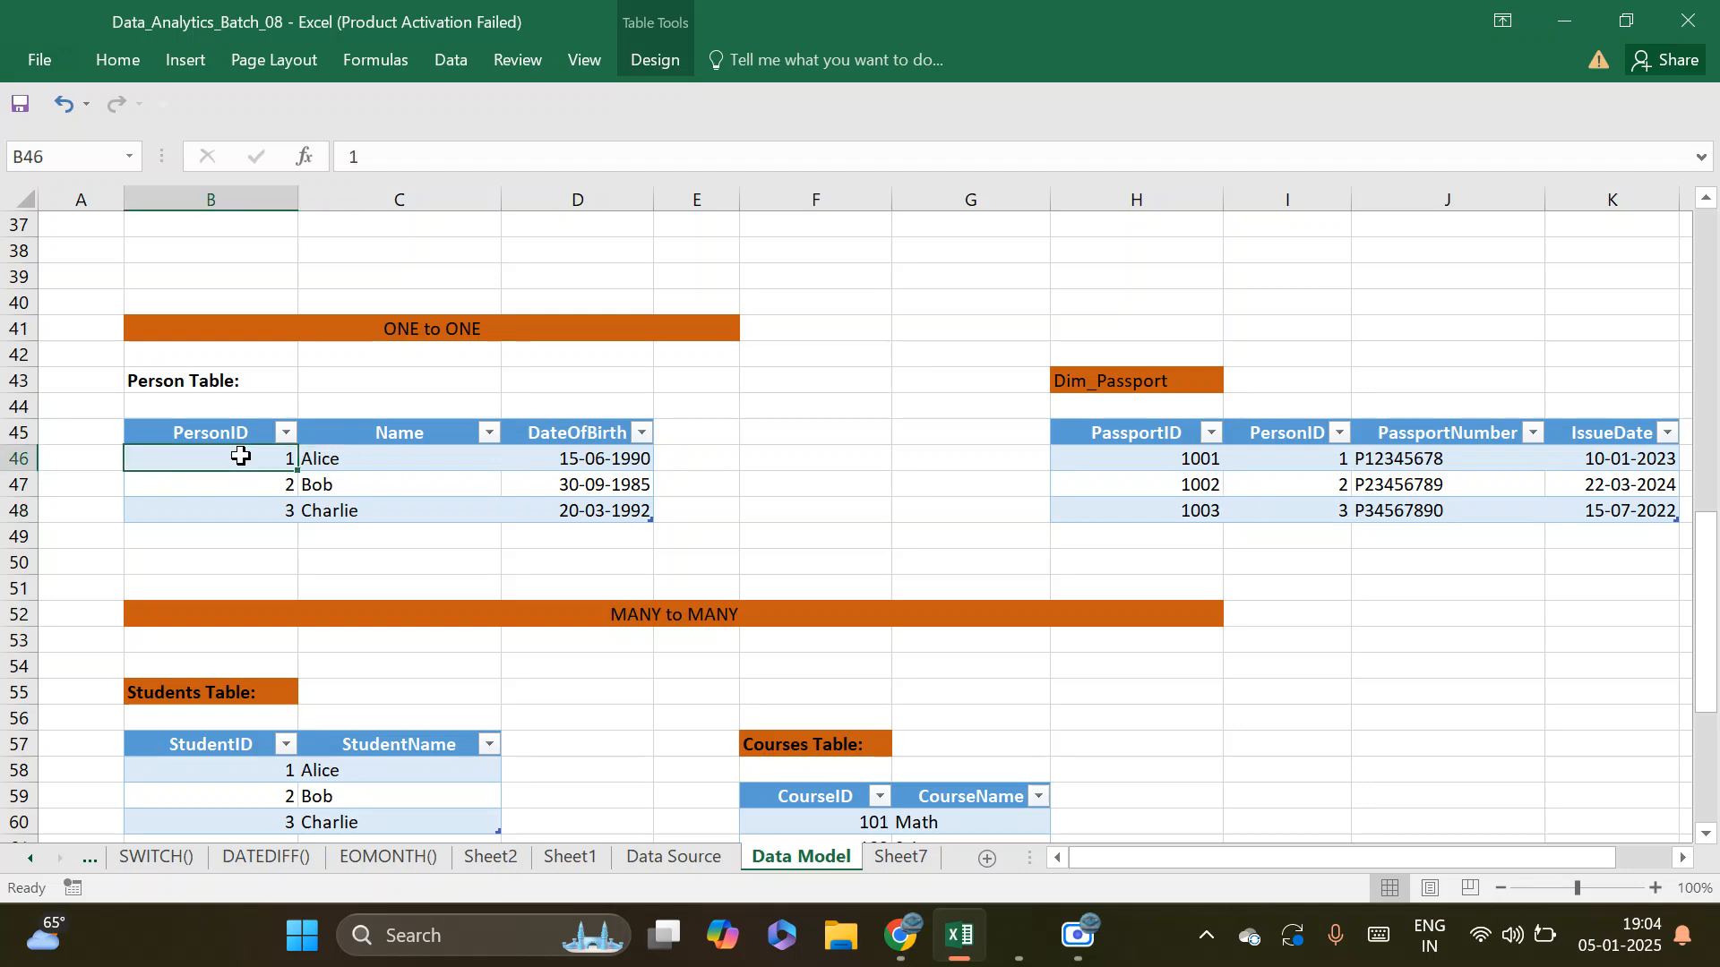
drag(238, 433, 231, 524)
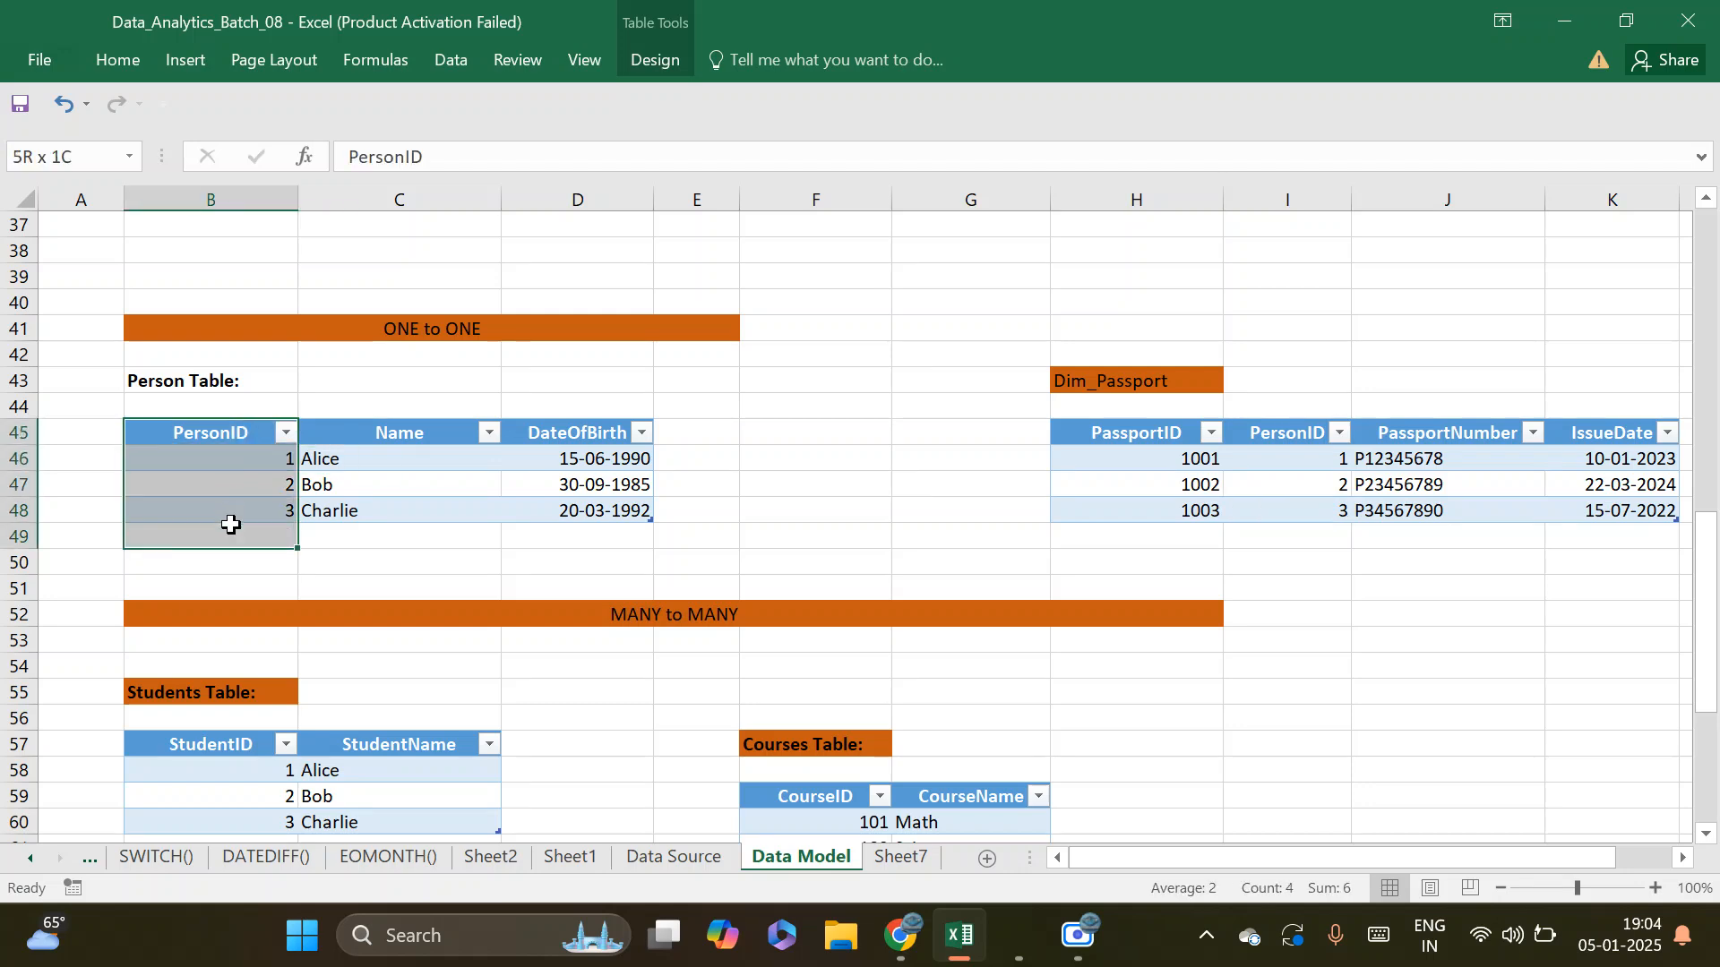
drag(1293, 437, 1297, 522)
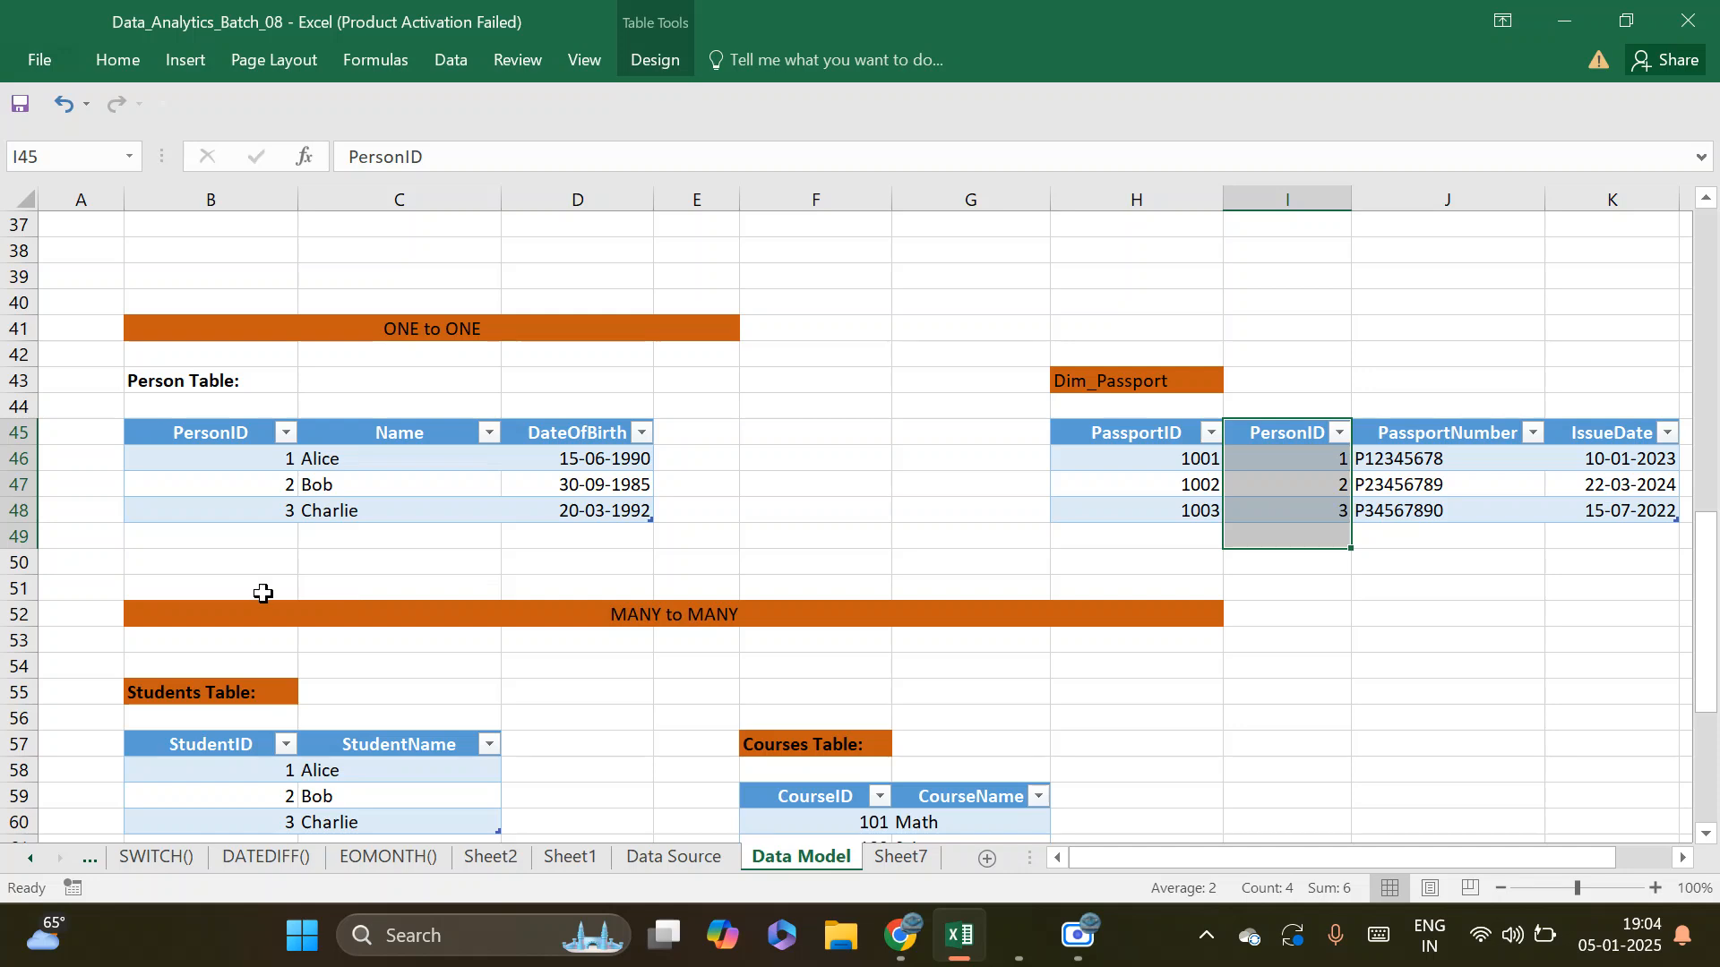
click(218, 457)
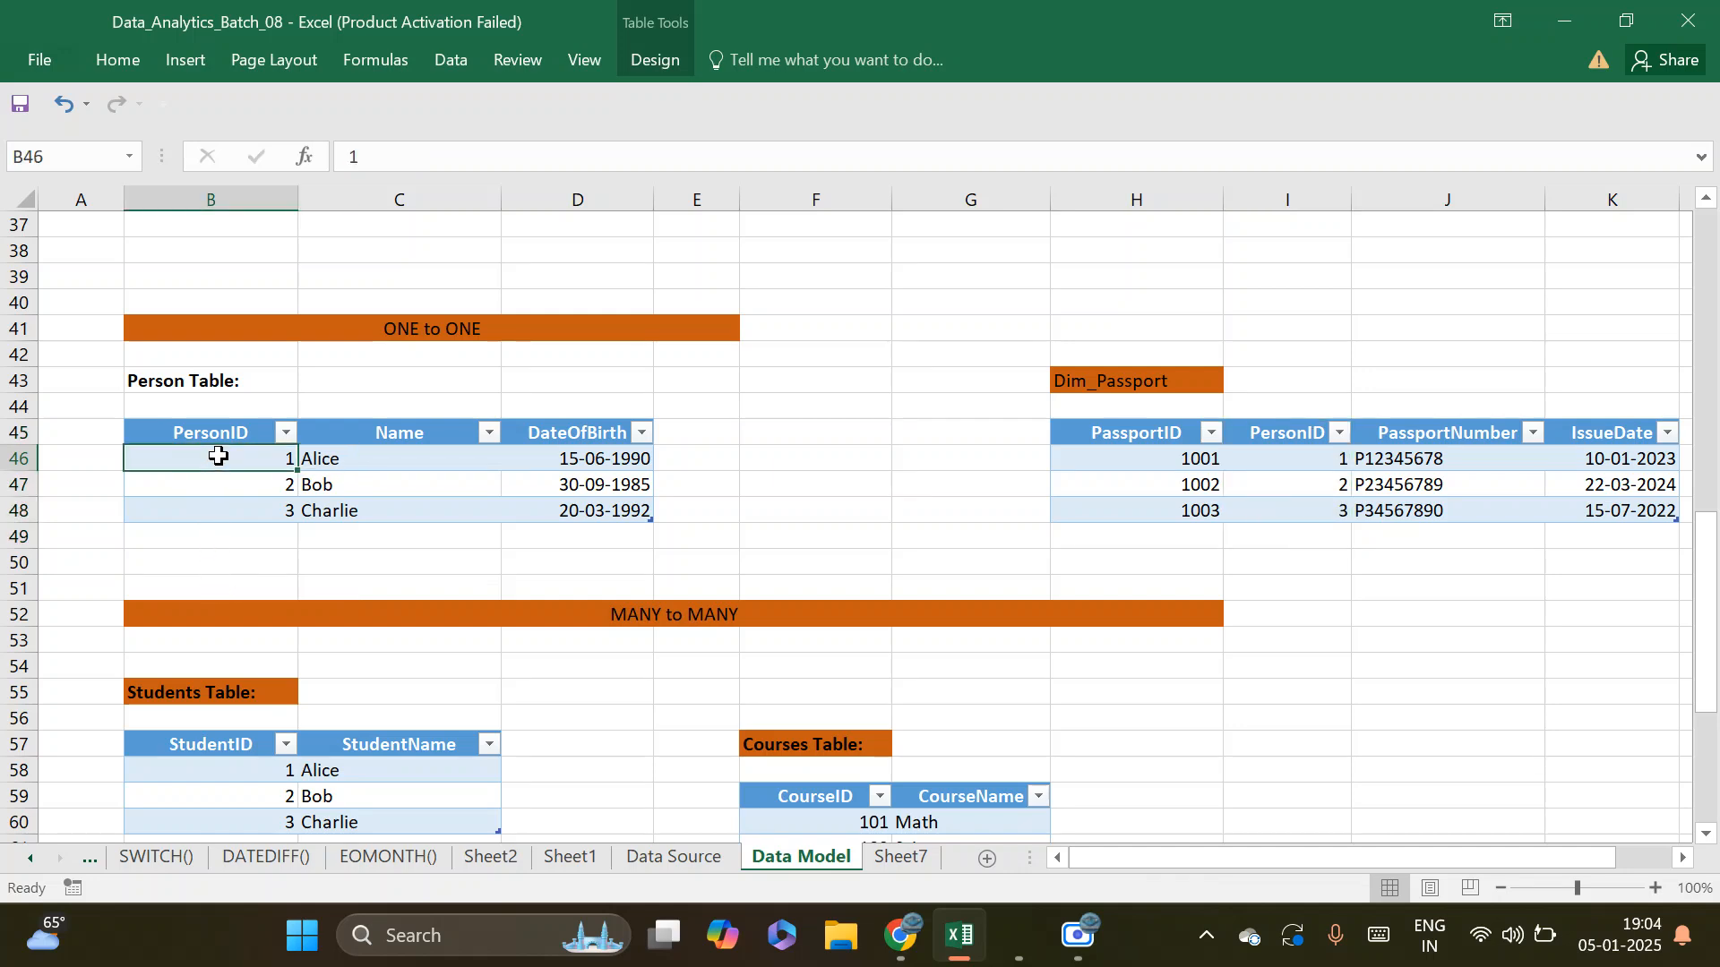
click(1290, 457)
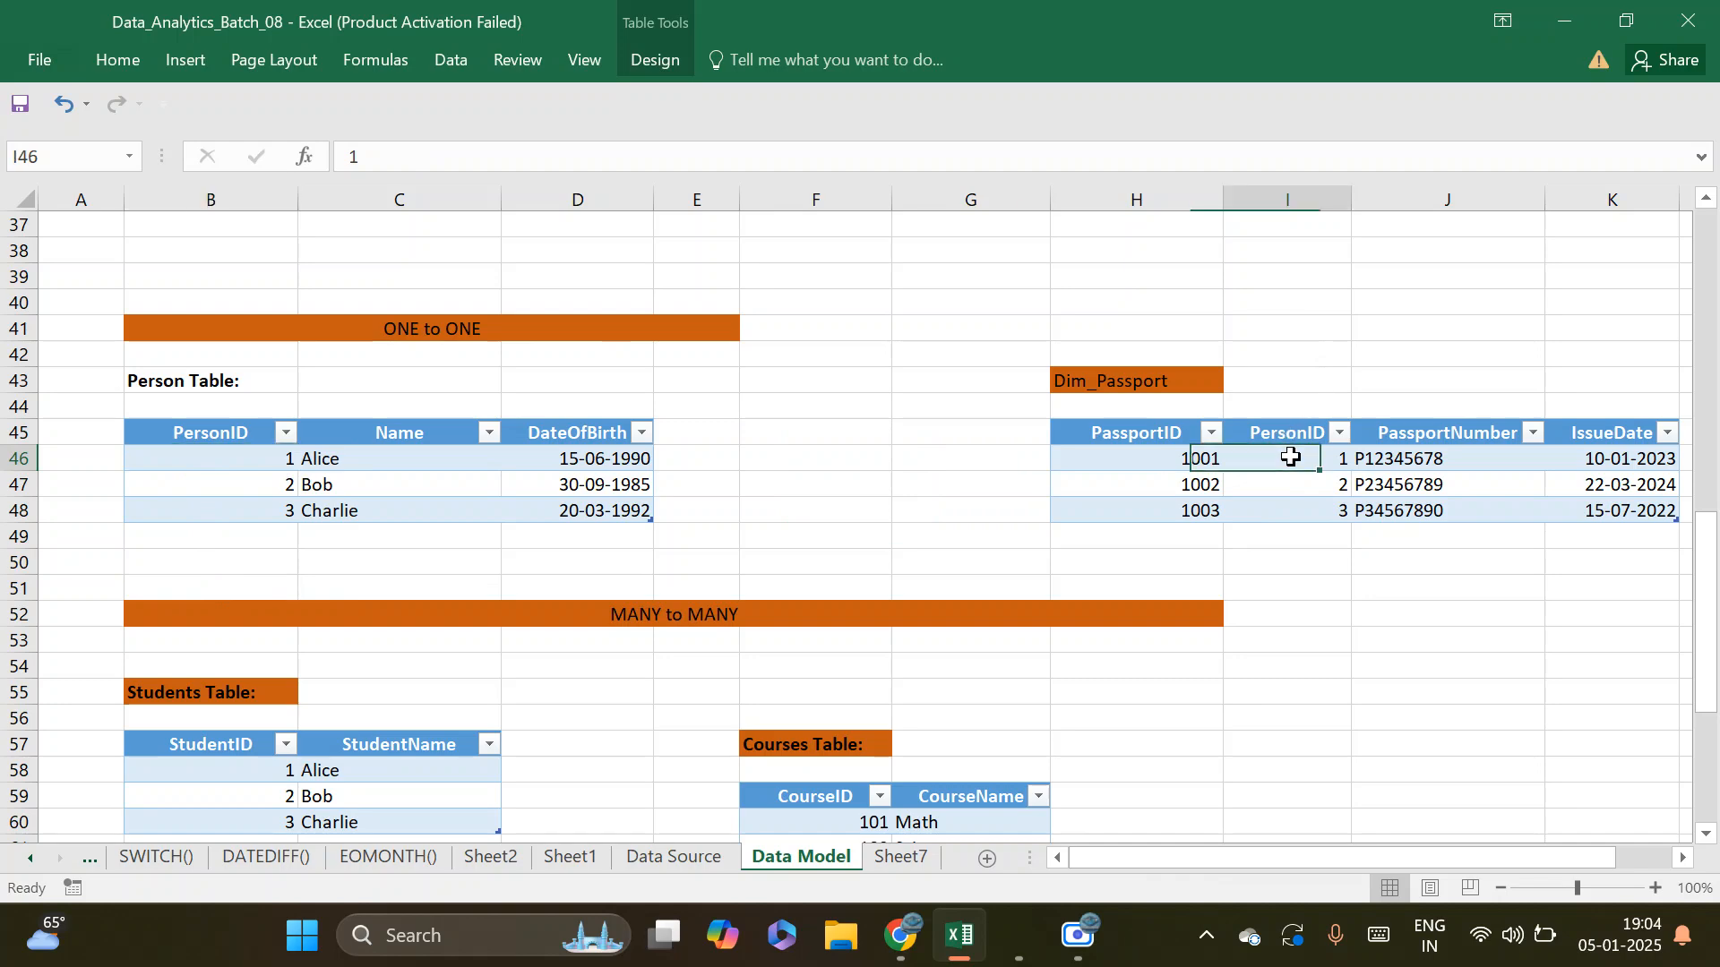
drag(1164, 459, 884, 469)
drag(1471, 858, 1088, 884)
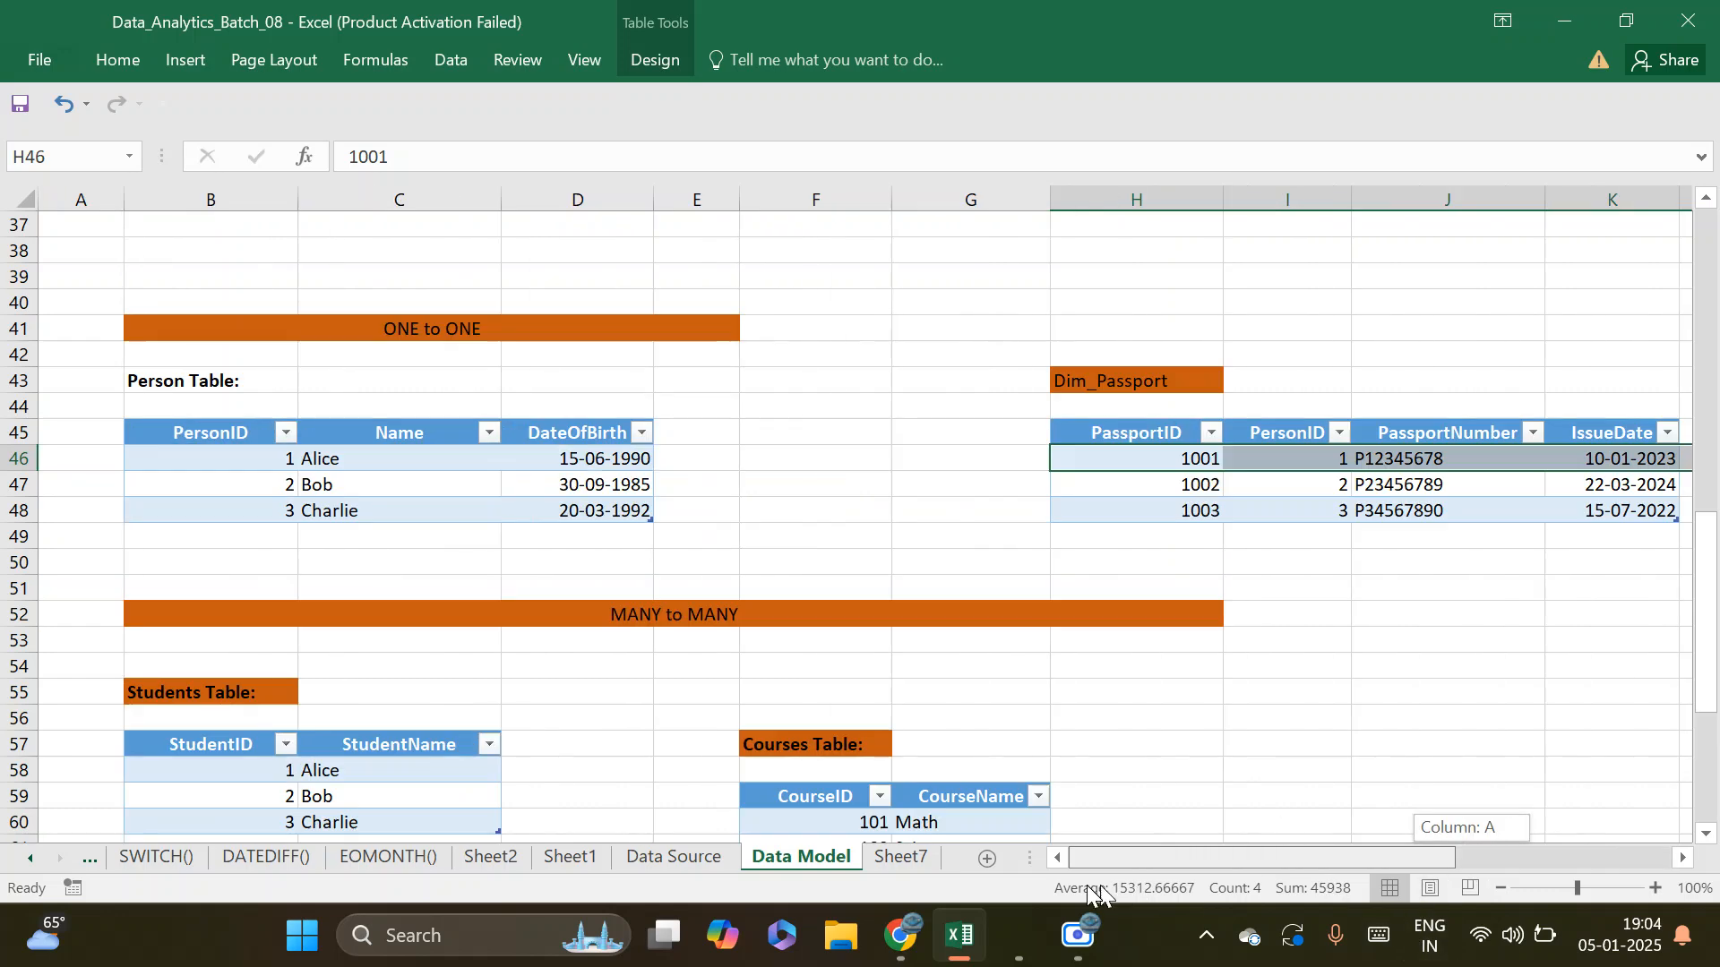
Trace PersonID 2 and PersonID 3 from the Person table to their matching rows in Dim_Passport
click(254, 484)
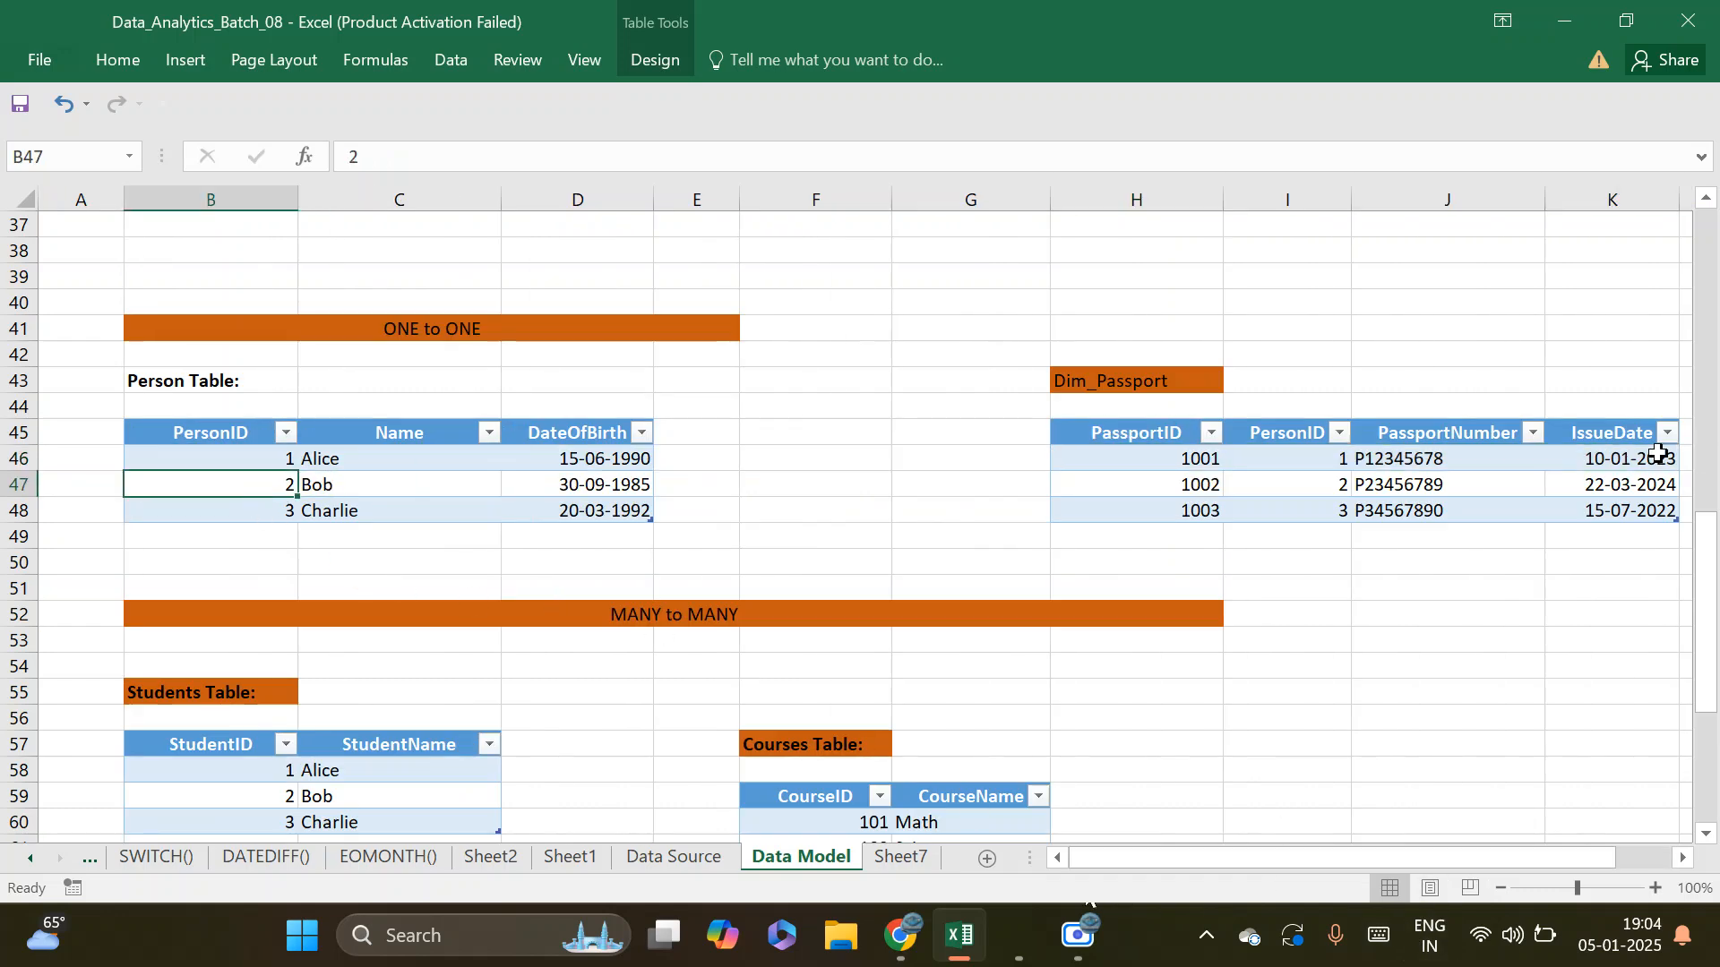
click(1316, 486)
drag(1316, 487, 1220, 486)
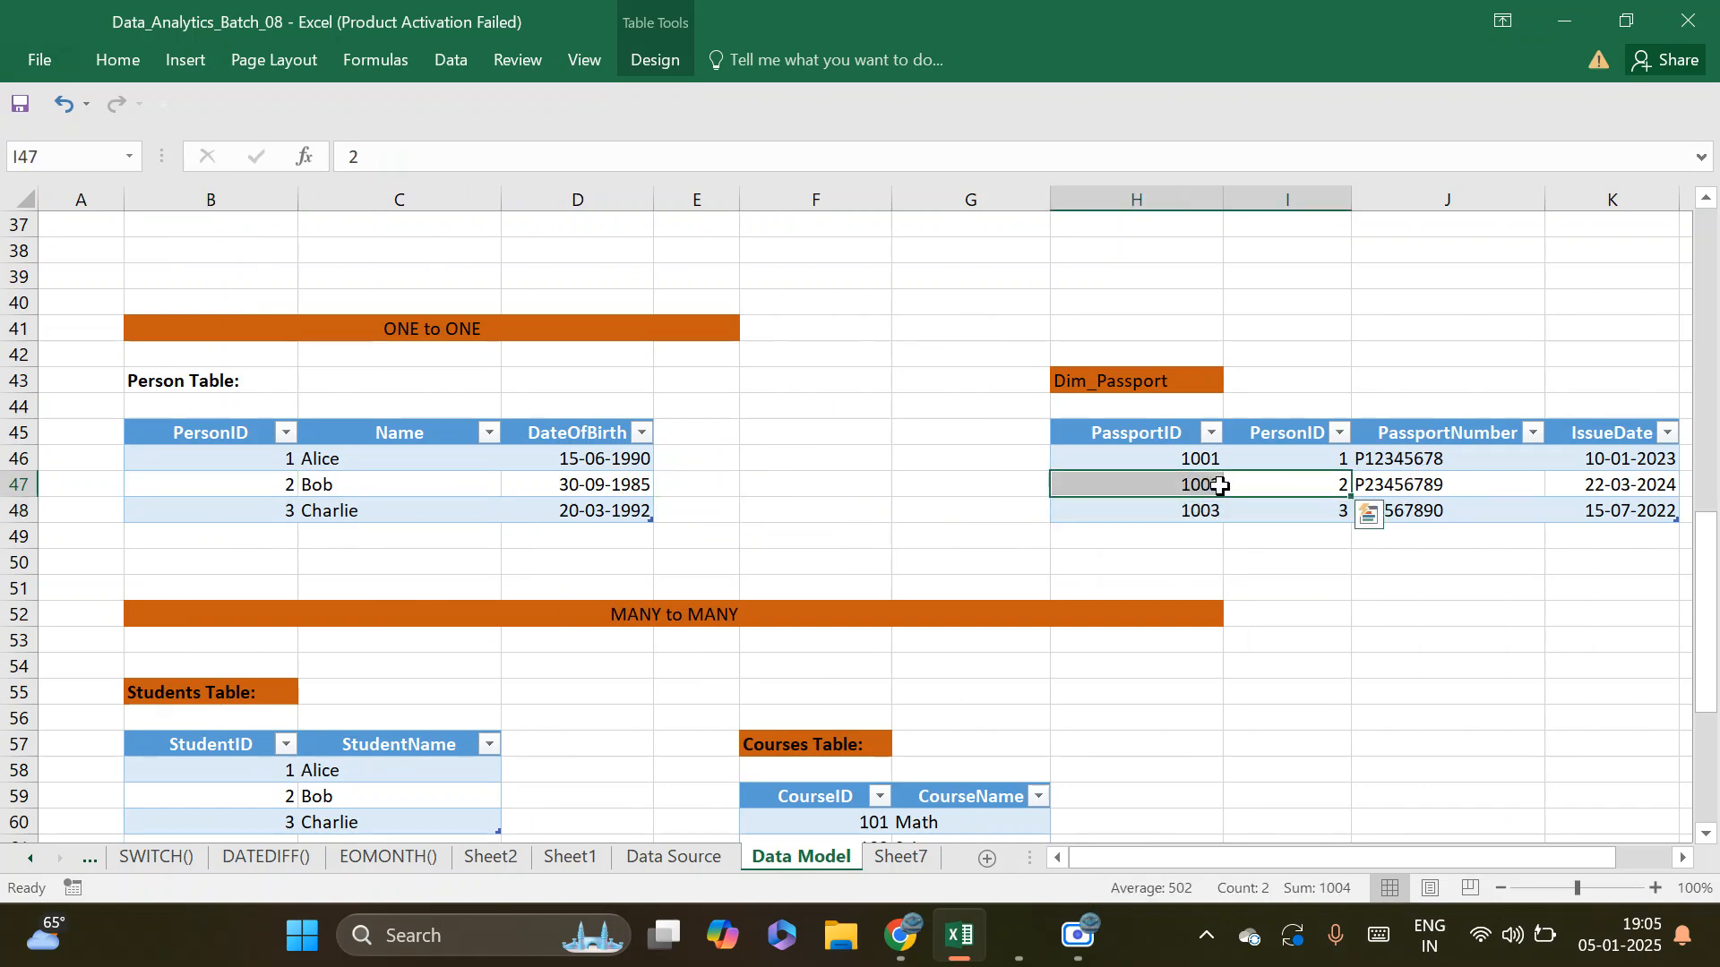
click(236, 510)
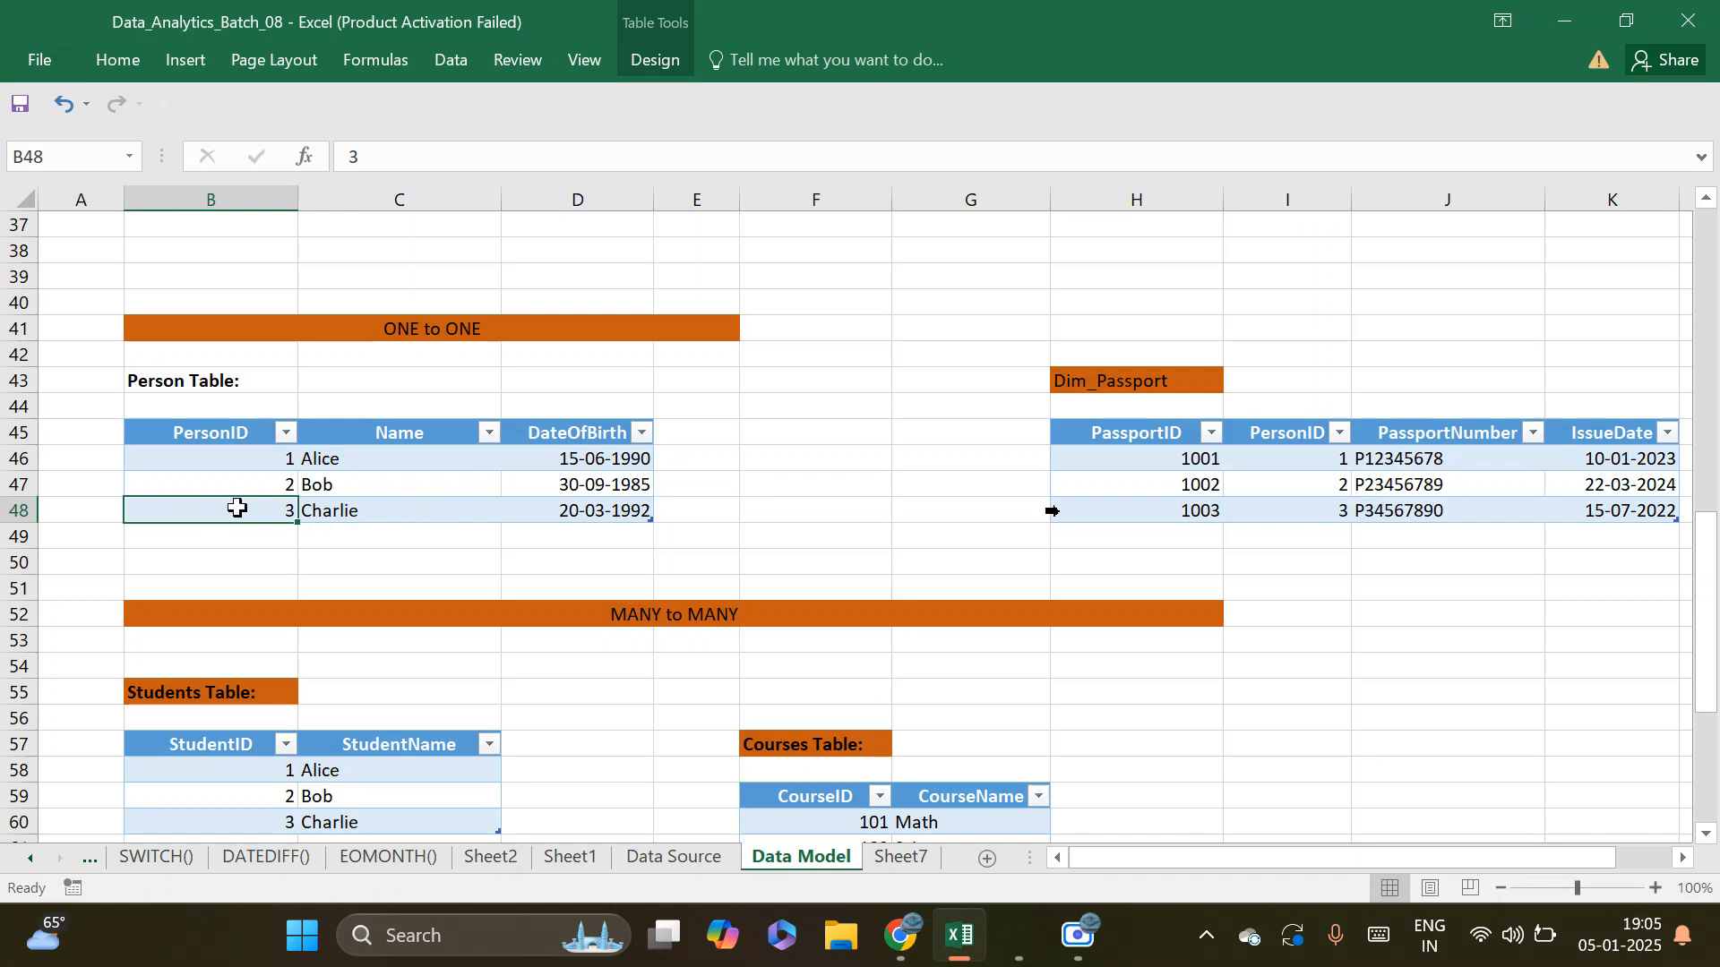
drag(1148, 510, 1352, 504)
click(1295, 516)
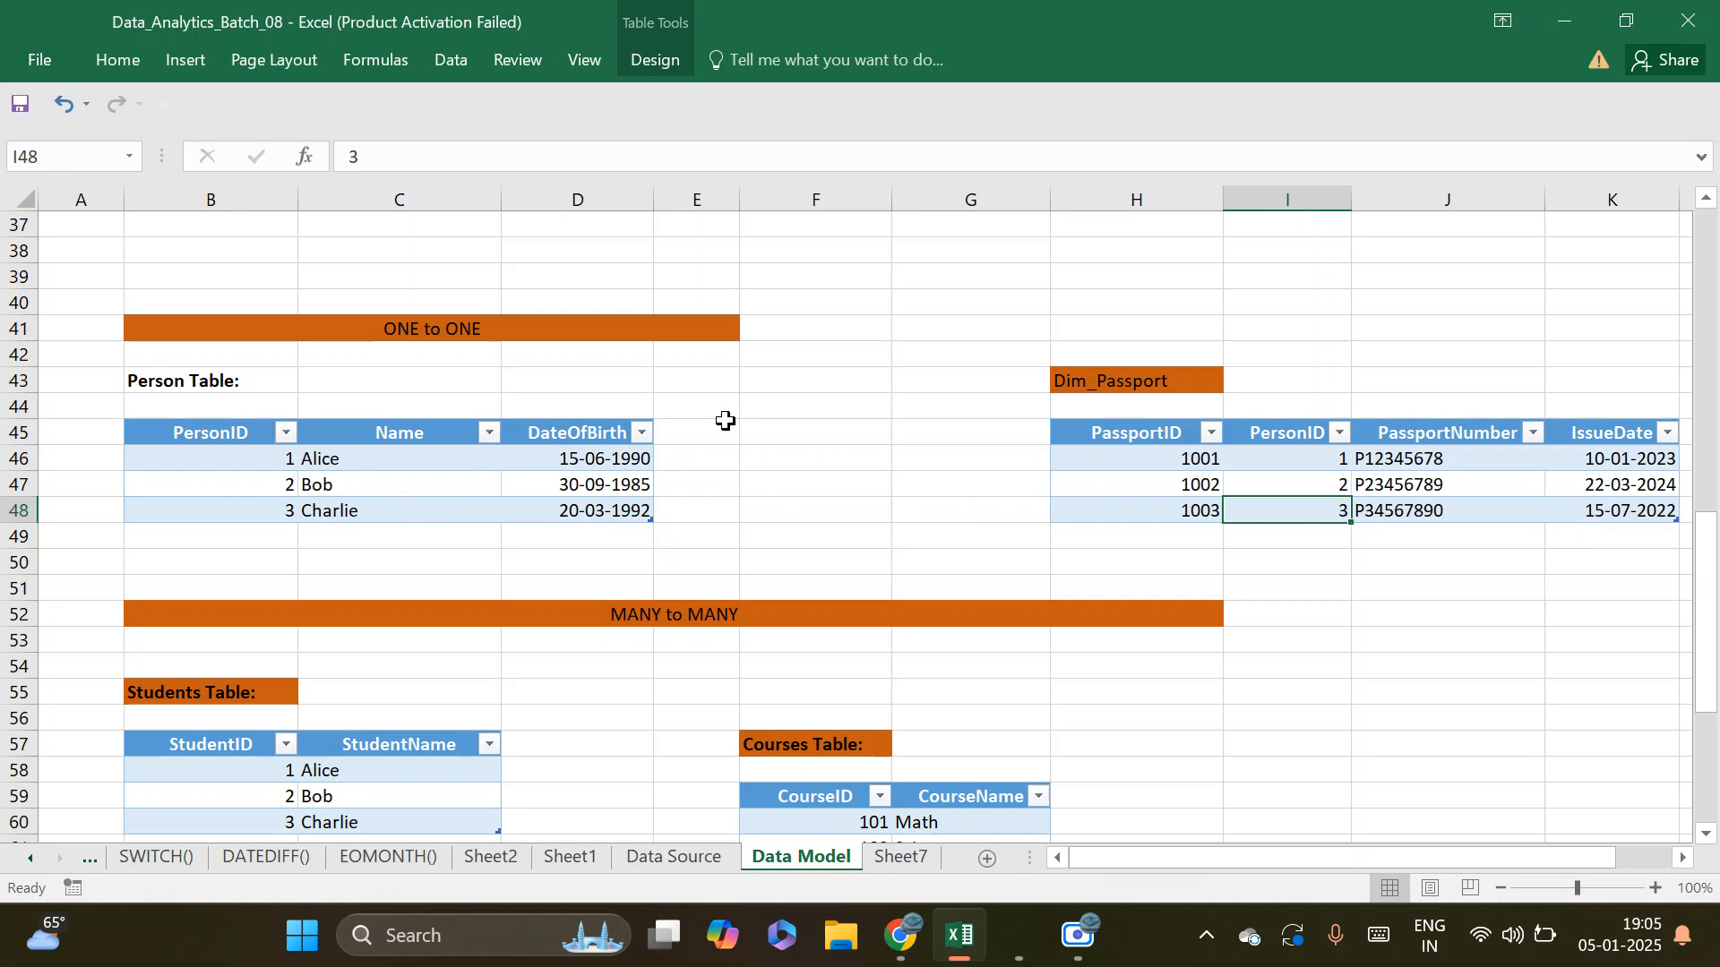
Copy the Person table with its headers (B45:D48), switch to Power BI, and paste it into a new manually entered table in Power Query
drag(252, 463, 562, 508)
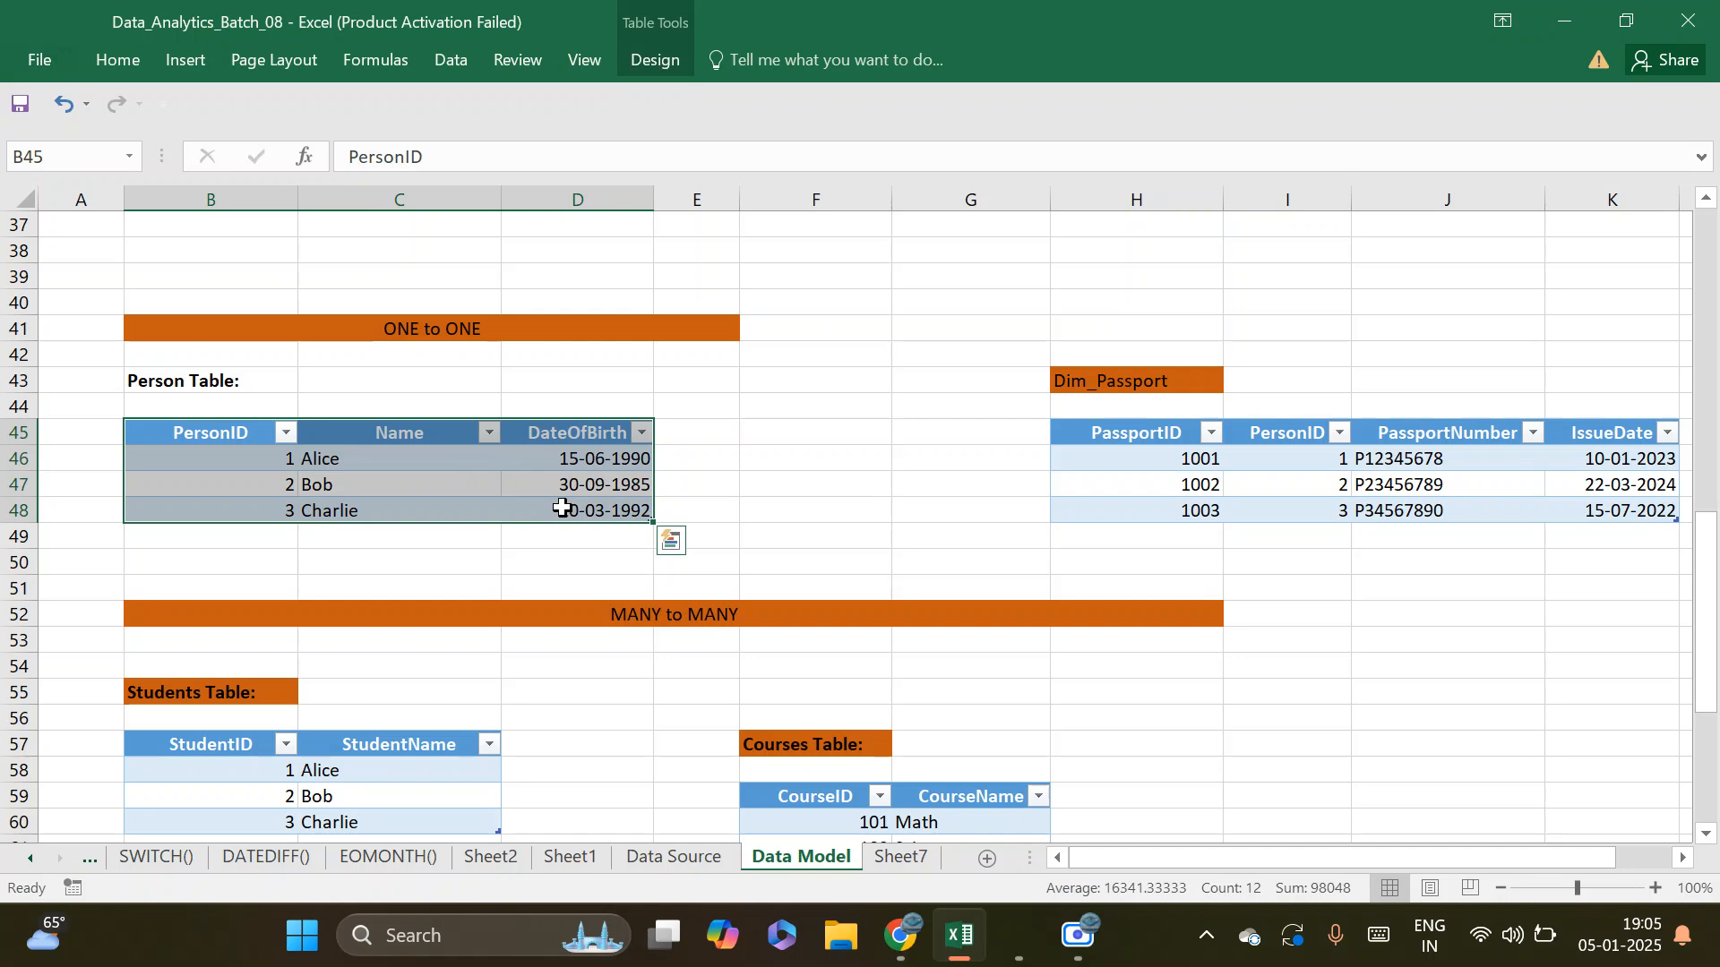
key(ctrl+c)
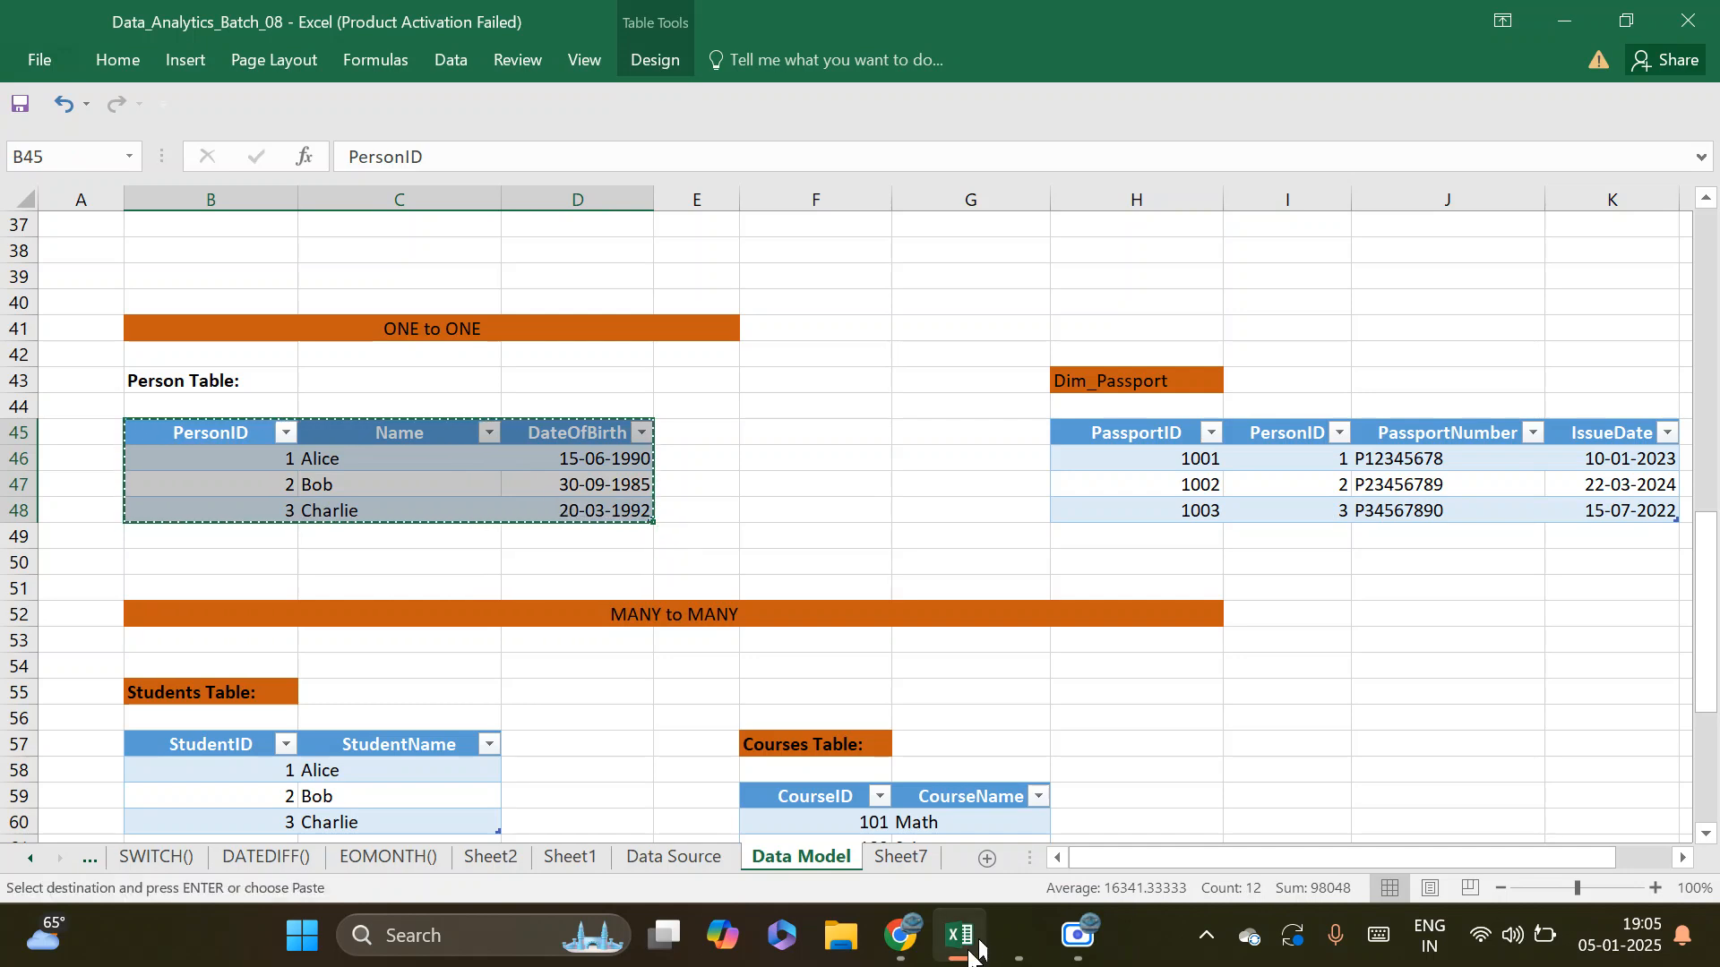
mouse_move(1015, 941)
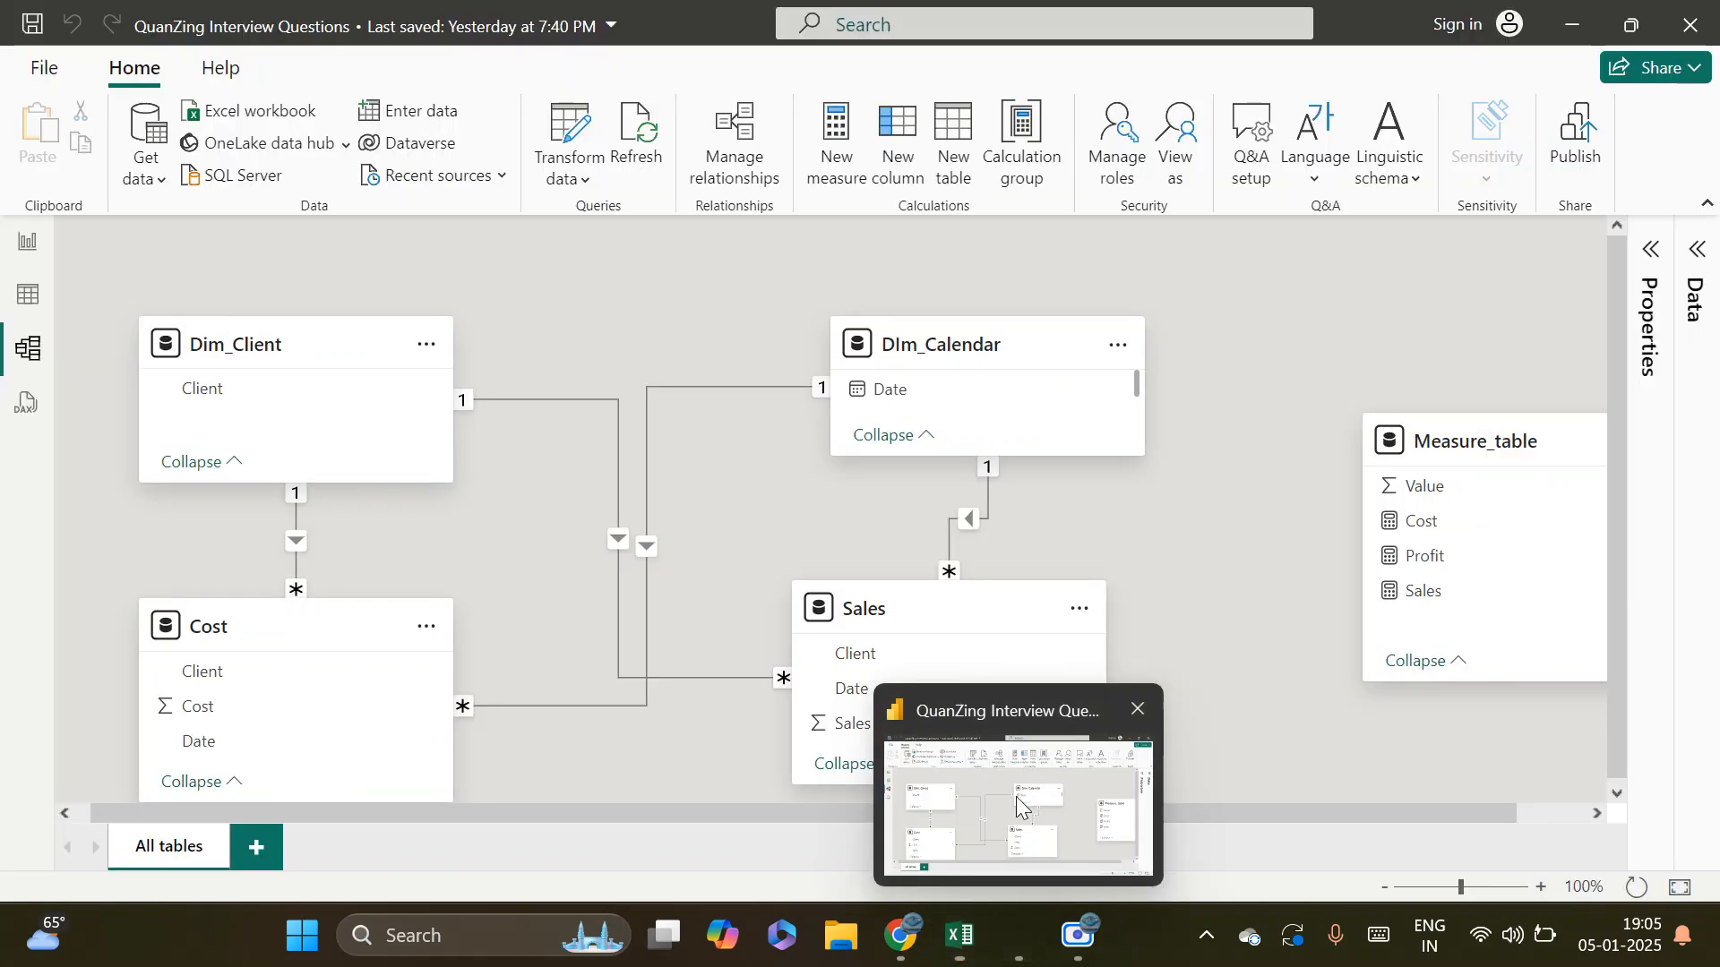
click(1017, 807)
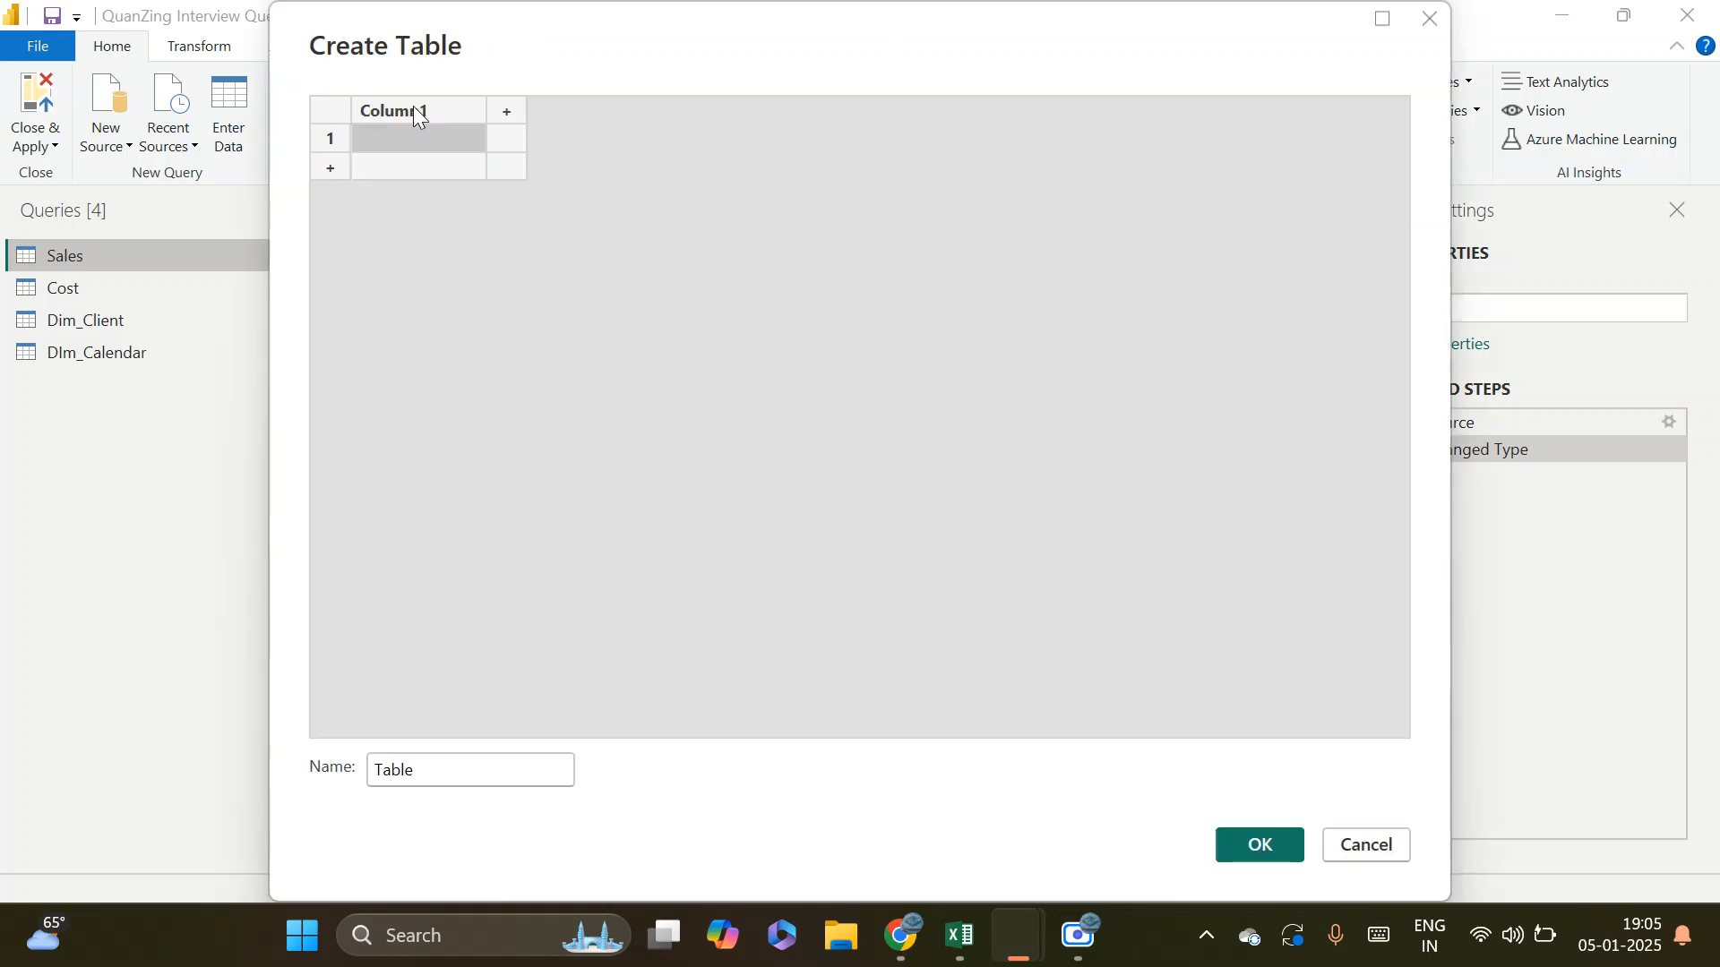
key(ctrl+v)
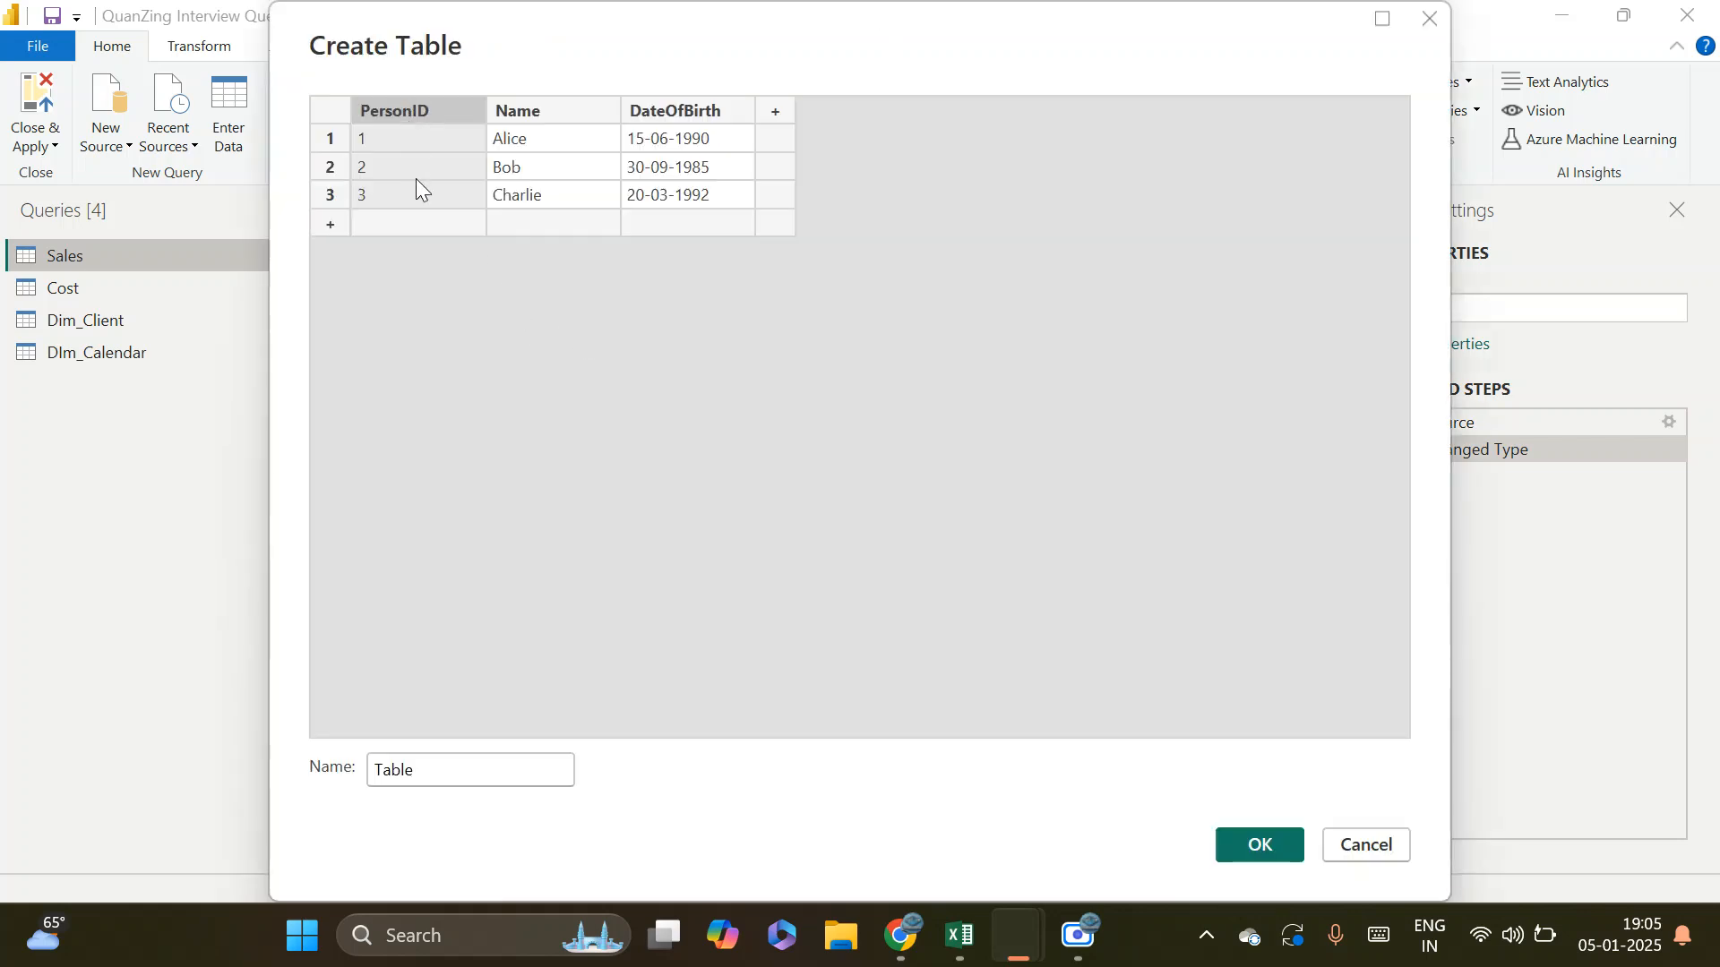
Name the new table Dim_Personal and create it as a query
click(418, 779)
key(BackSpace)
key(BackSpace)
key(BackSpace)
key(BackSpace)
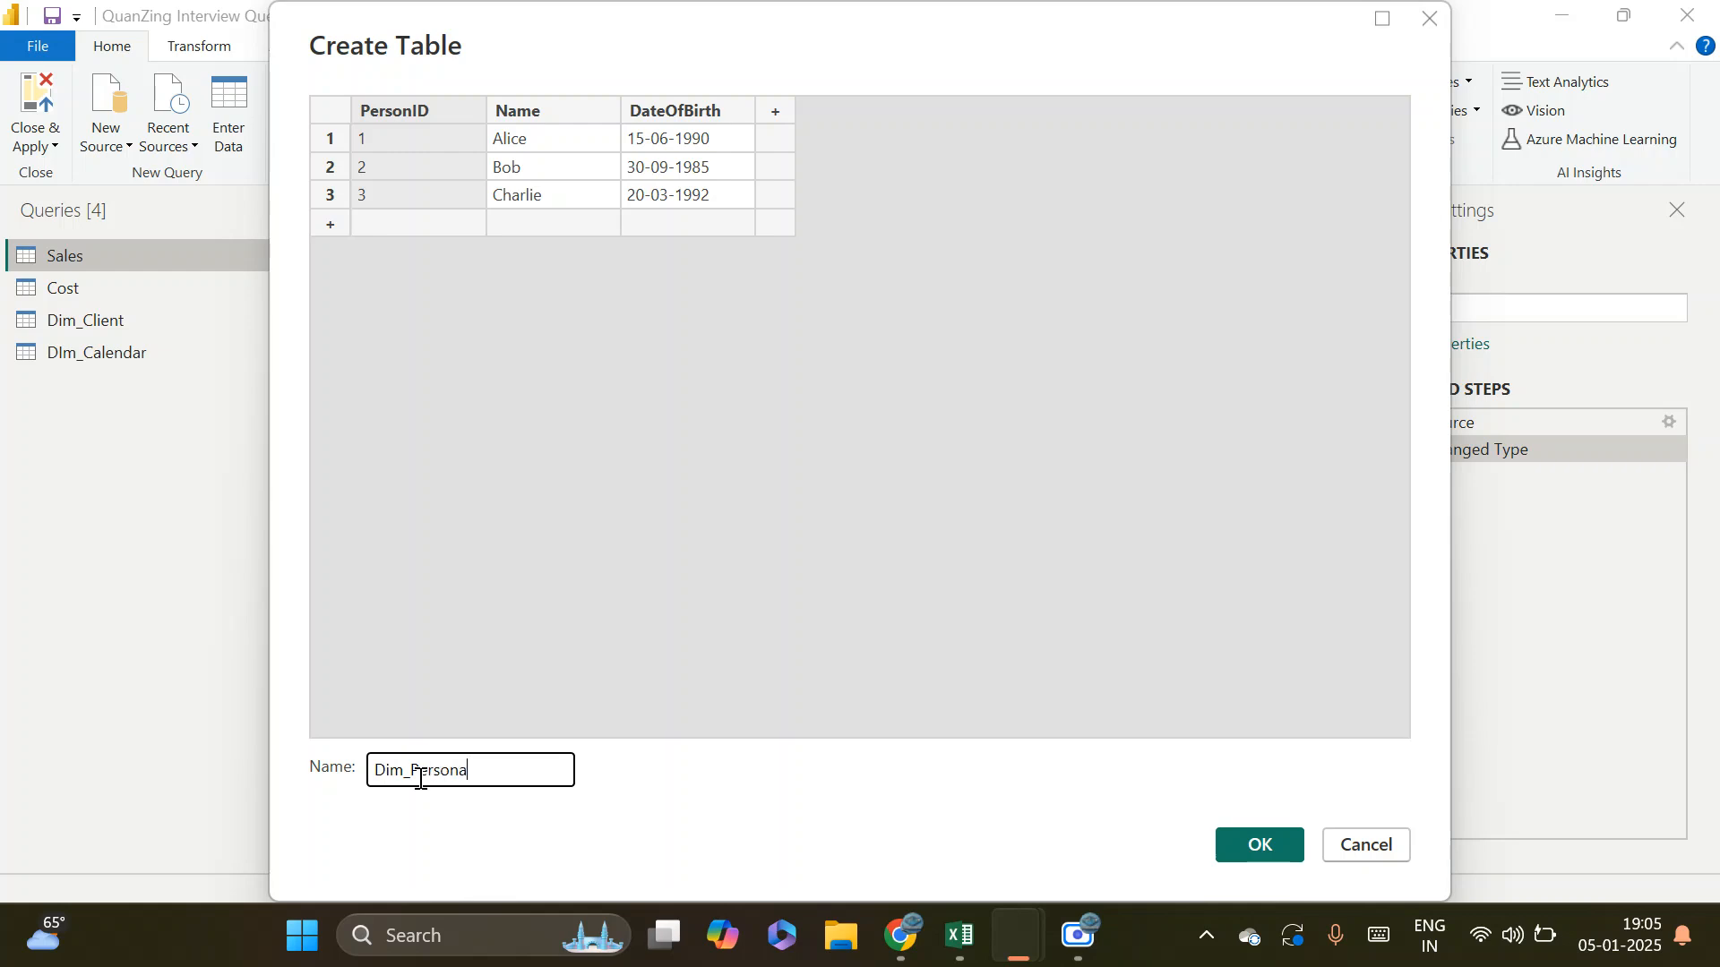
text(Dim_Personal)
key(Return)
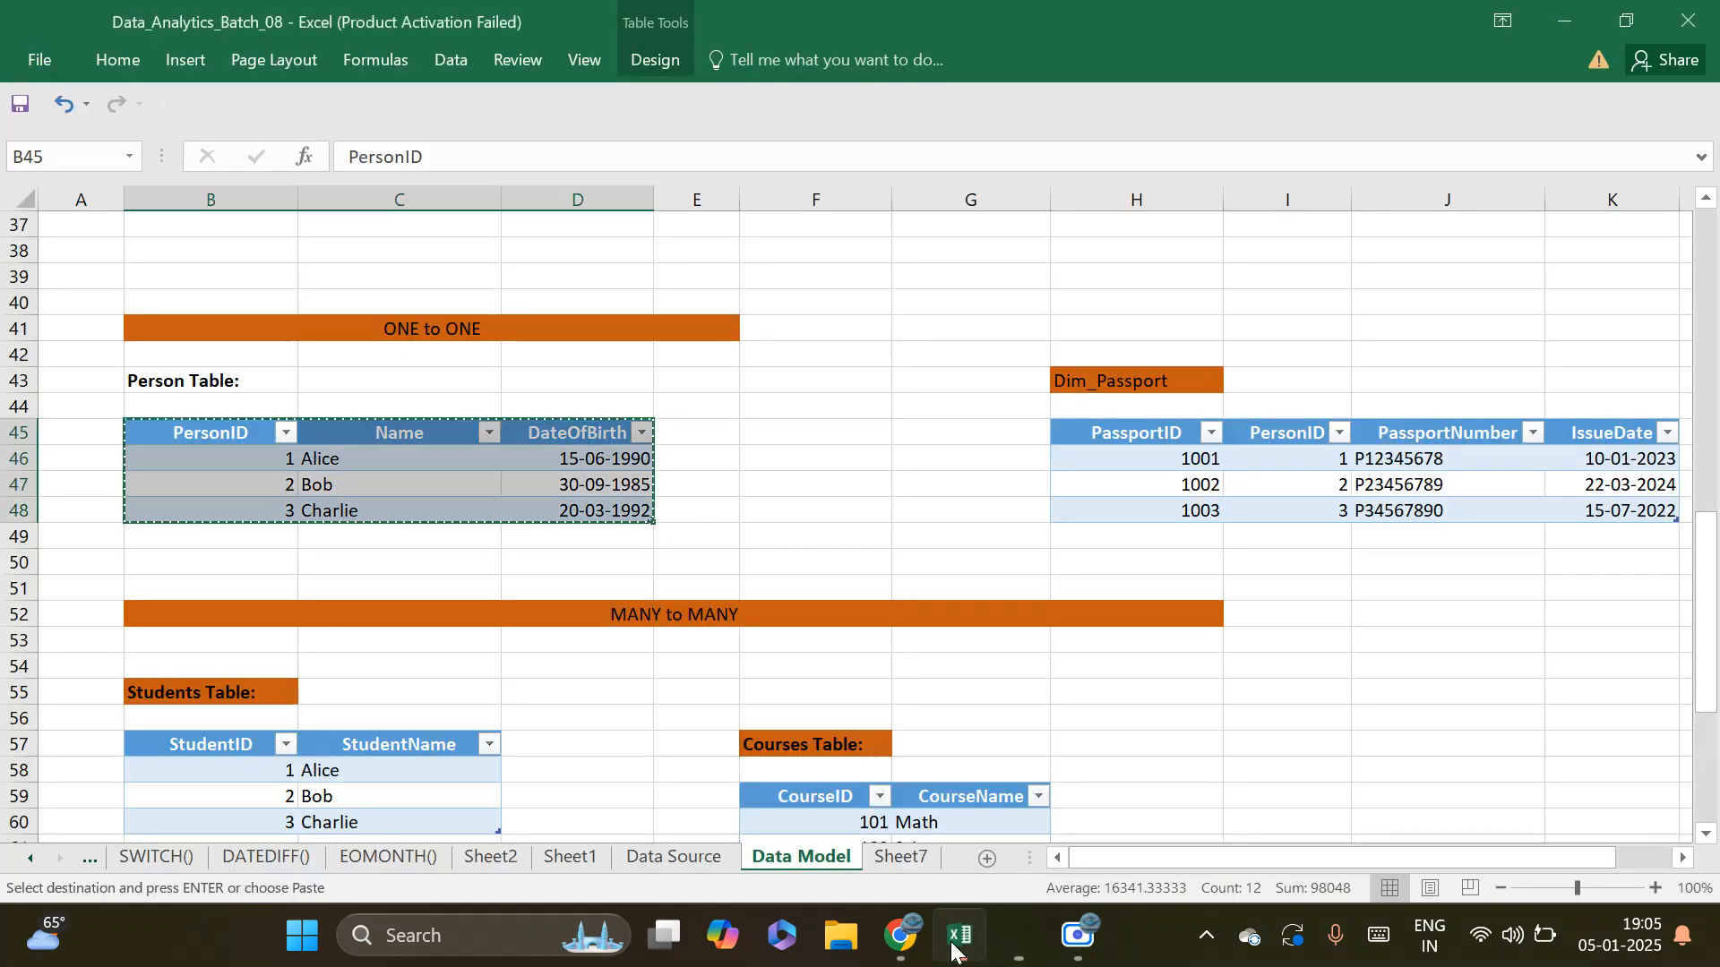
Copy the Dim_Passport table with its headers (H45:K48) from Excel and paste it into a new manually entered table in Power Query
click(958, 936)
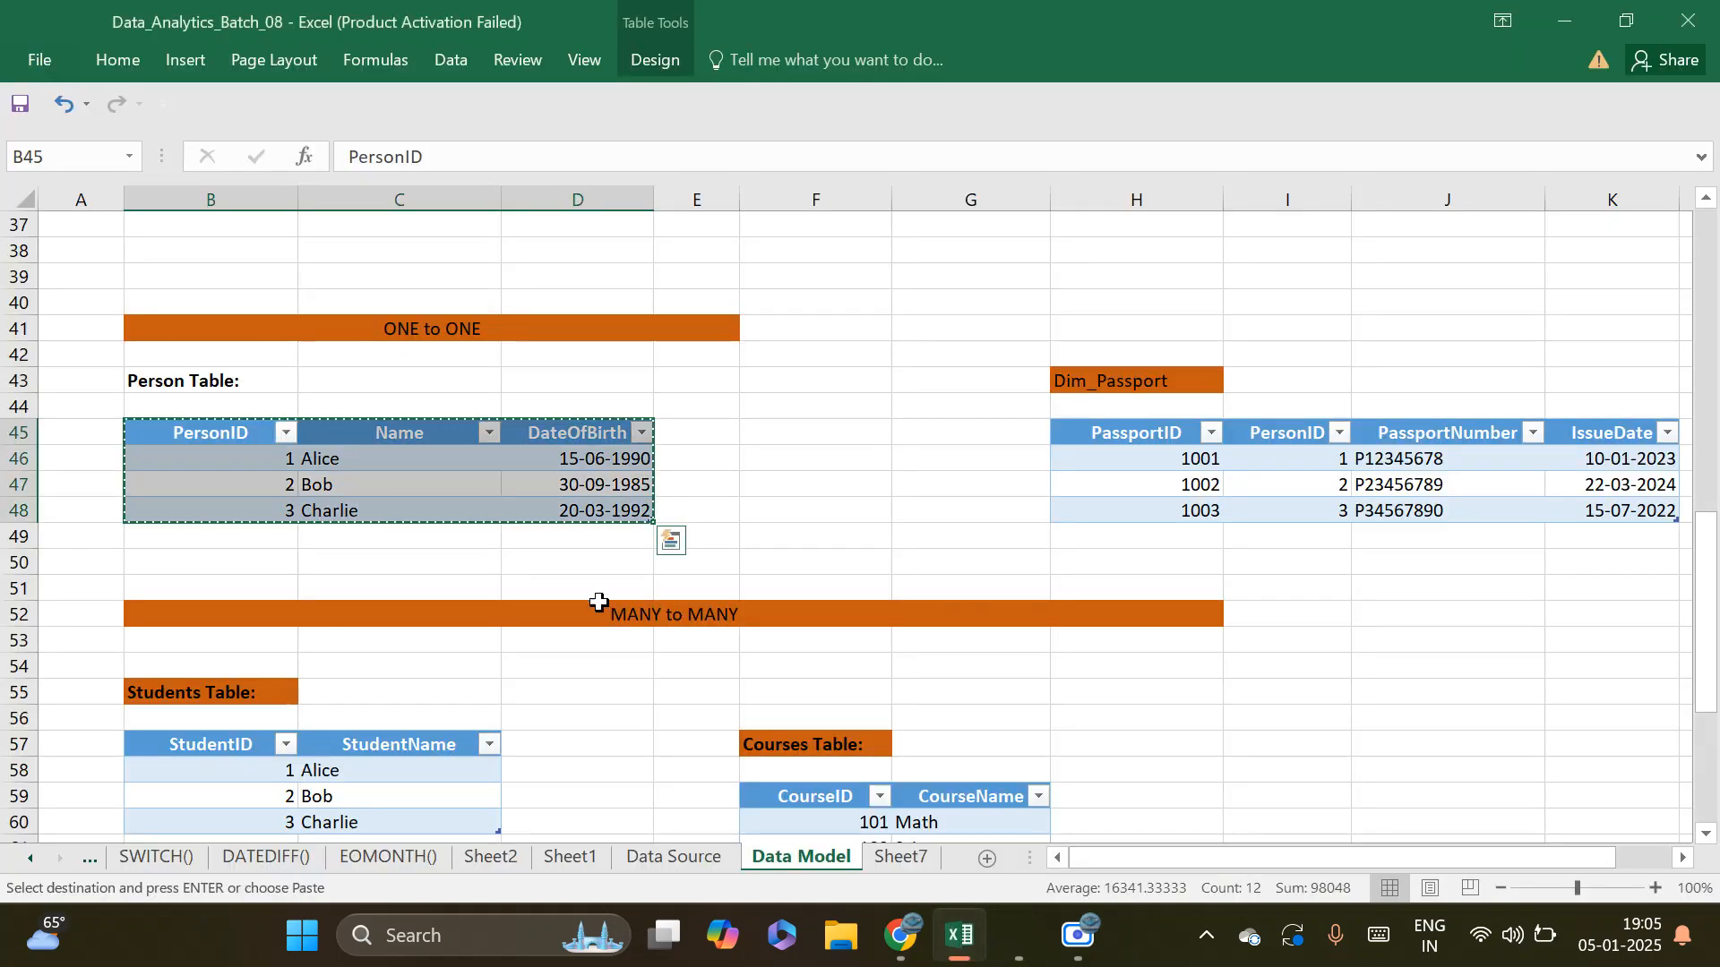
drag(1162, 434, 1597, 511)
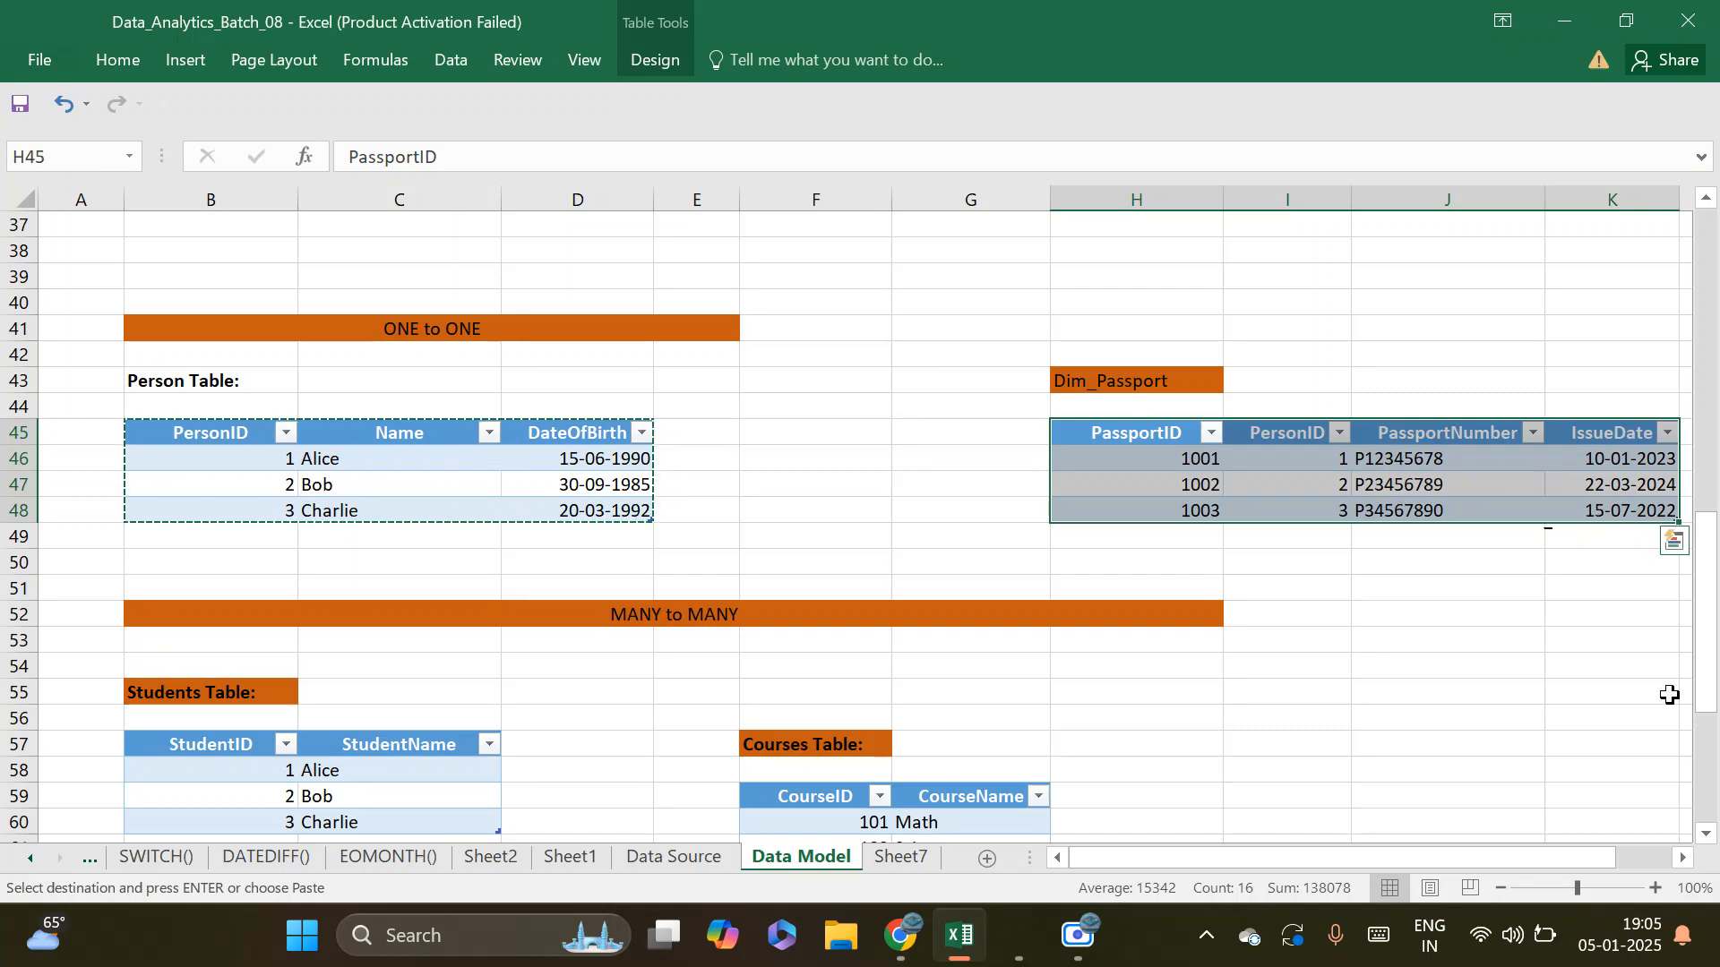
key(ctrl+c)
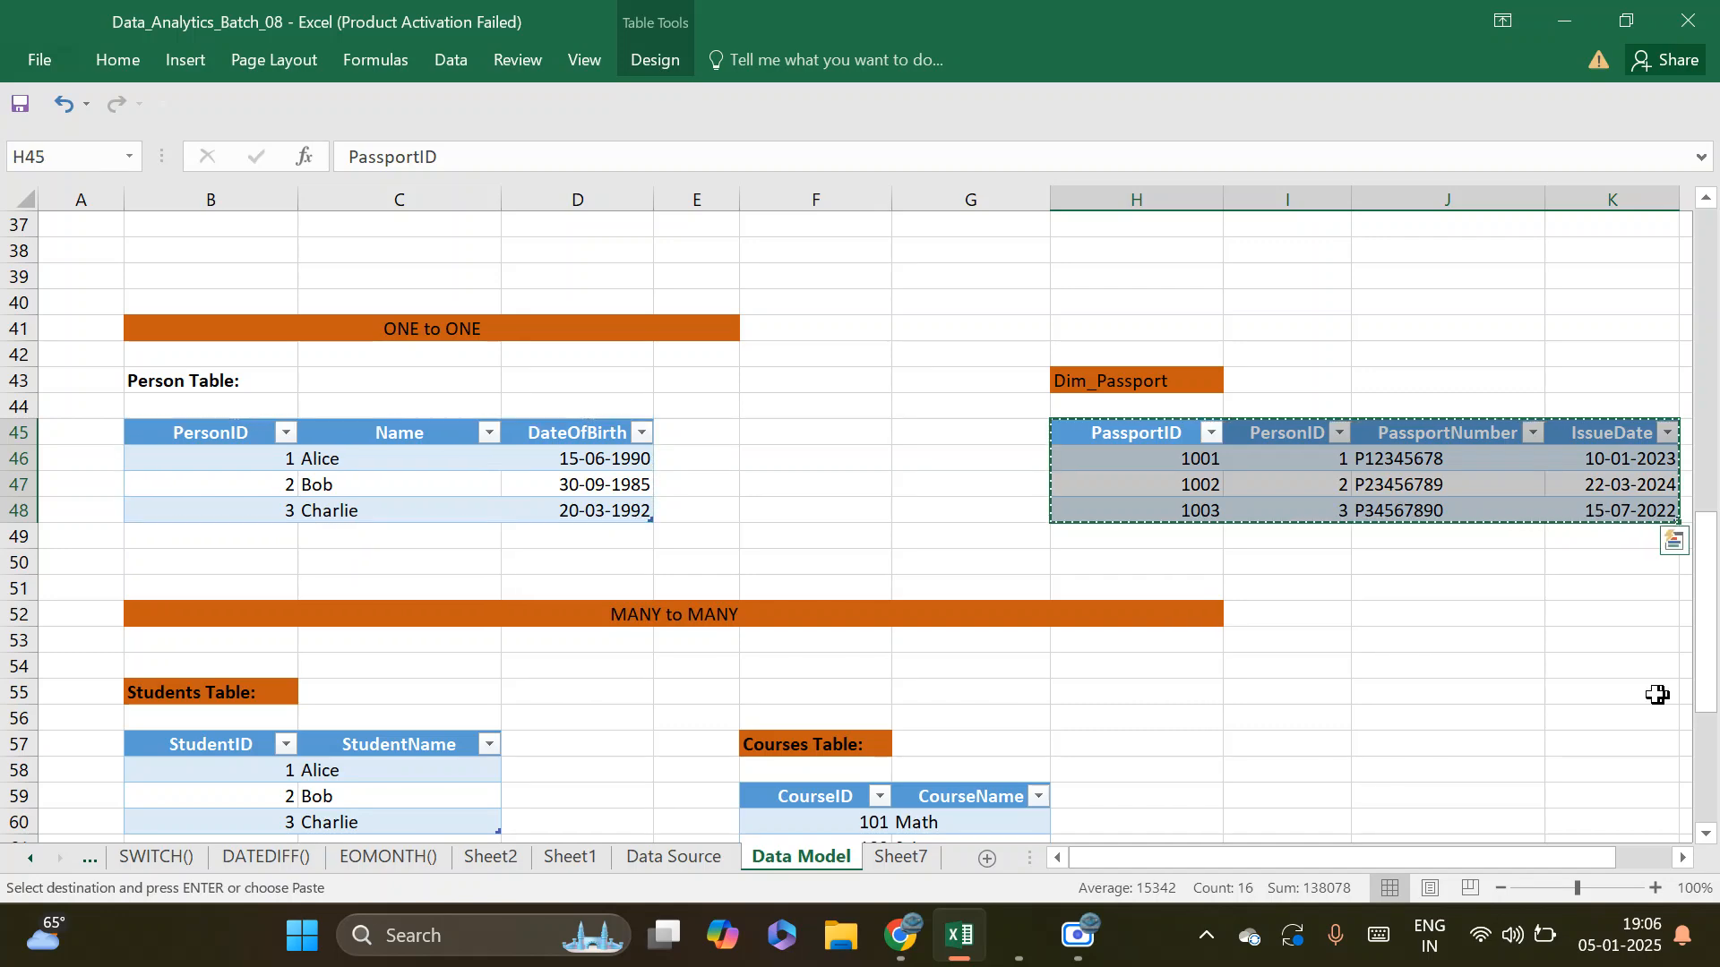
key(alt+Tab)
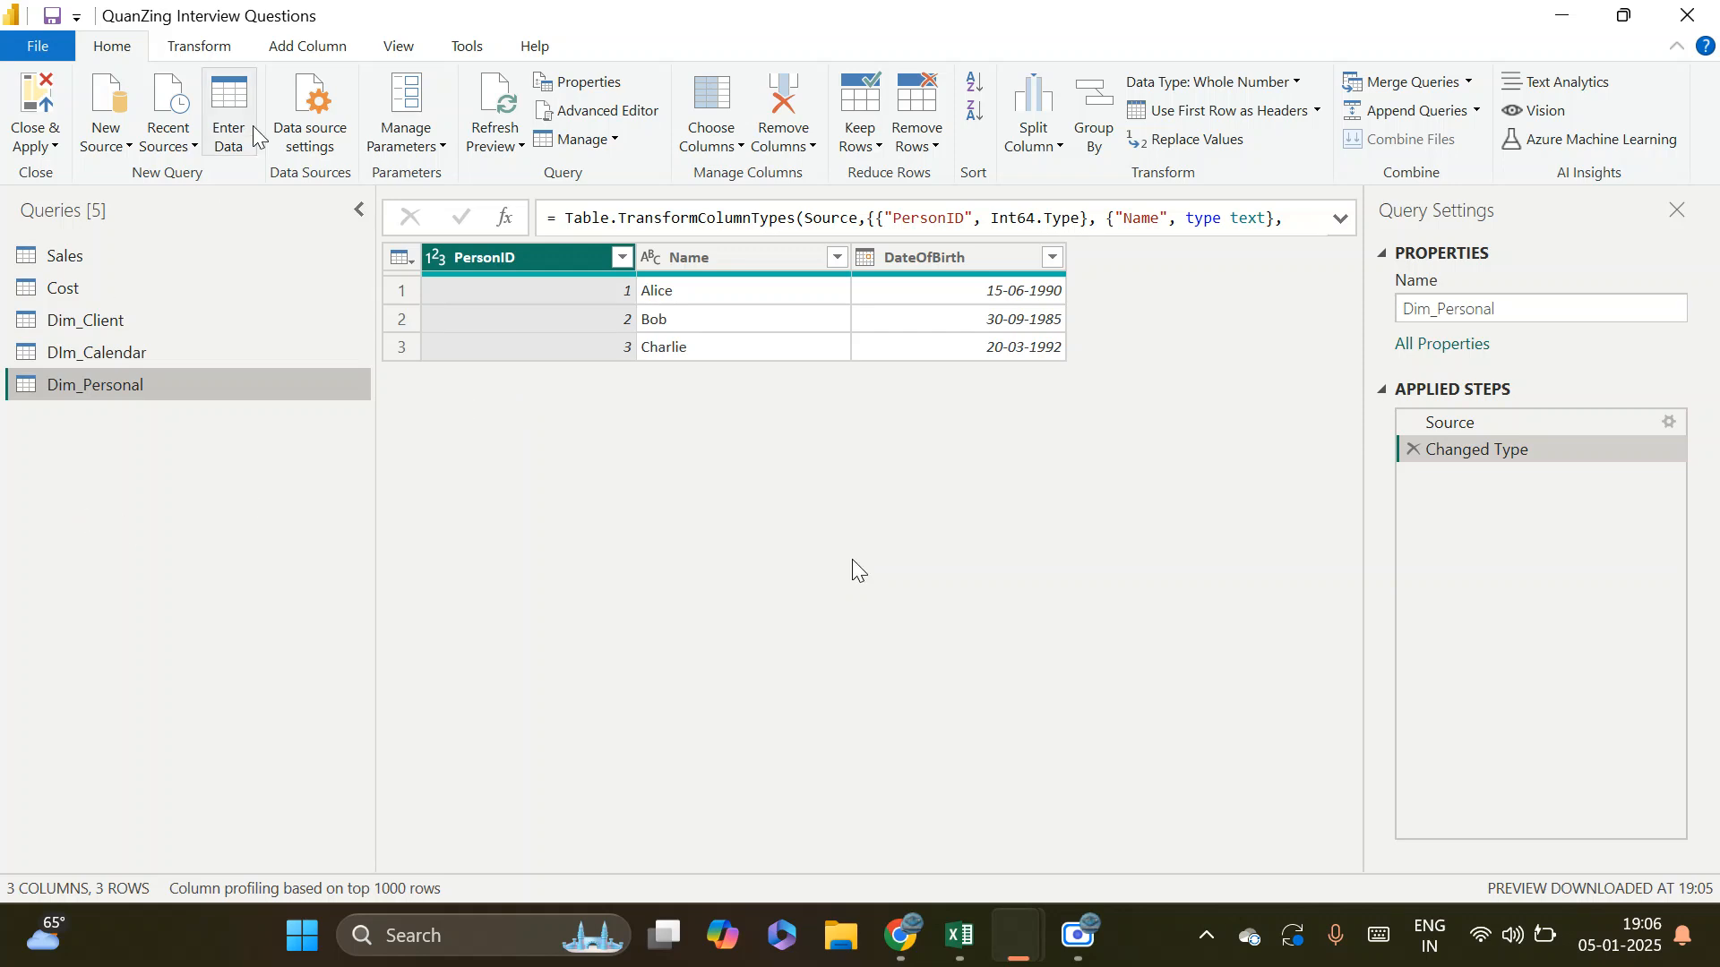
click(233, 110)
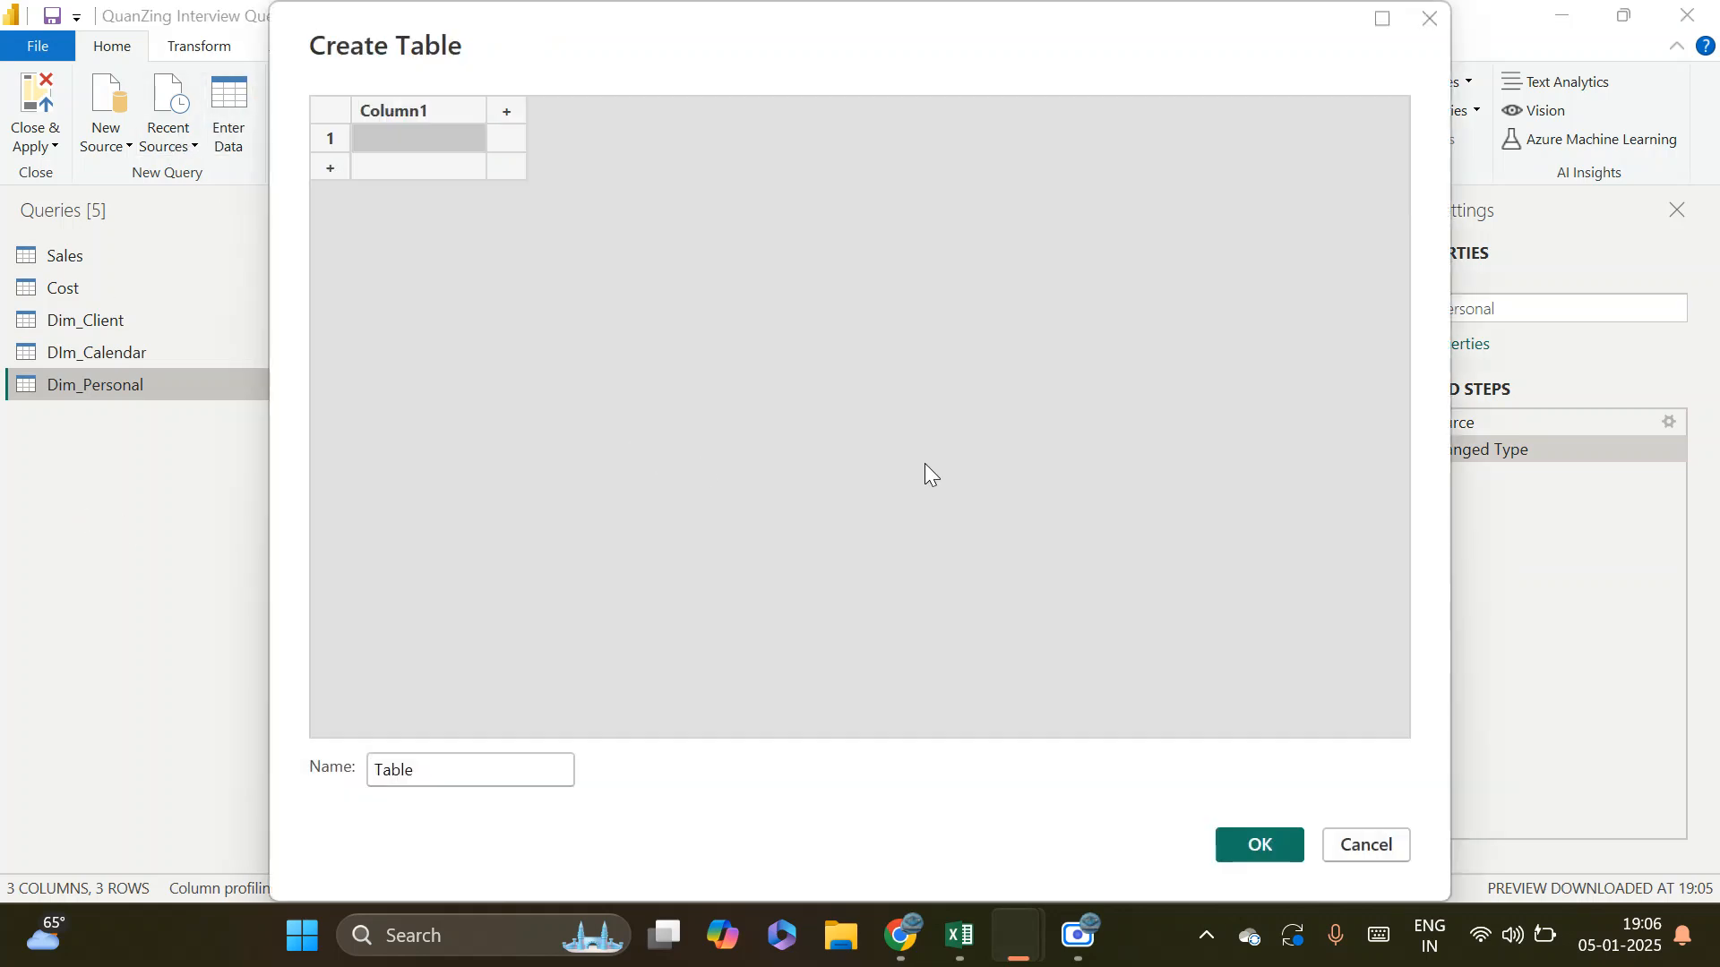
click(425, 113)
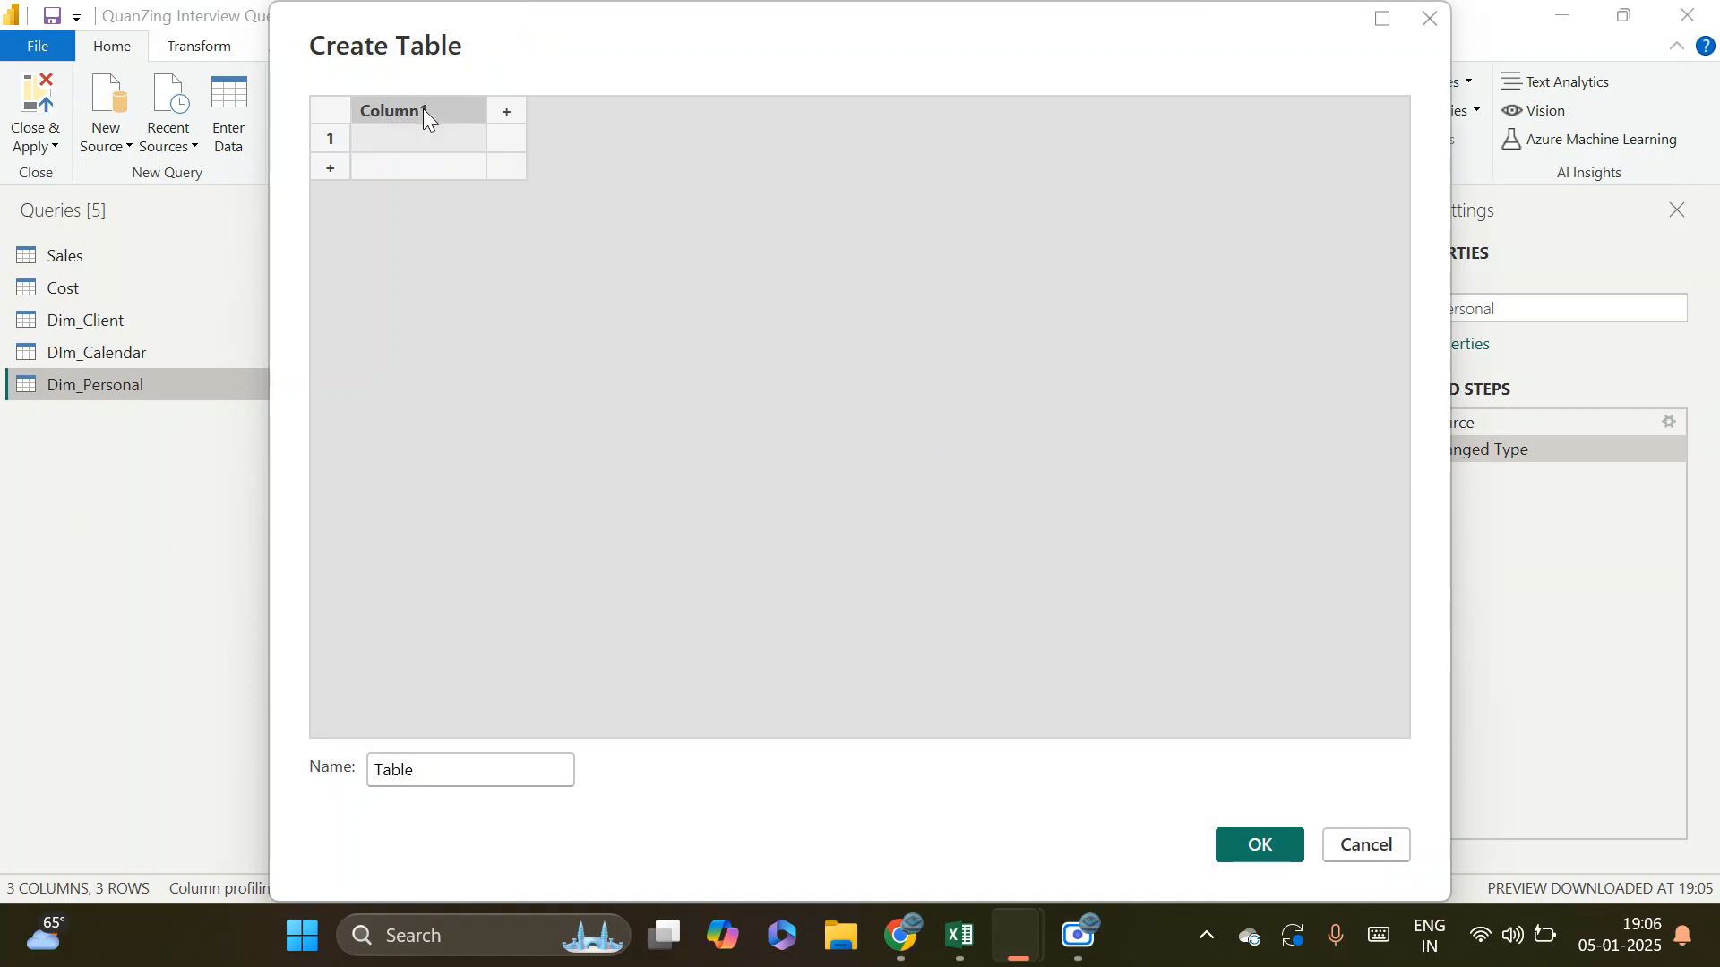
key(ctrl+v)
Name the new table Dim_passport, create it as a query, and apply the query changes to the Power BI model
click(417, 771)
drag(417, 772, 362, 781)
text(D)
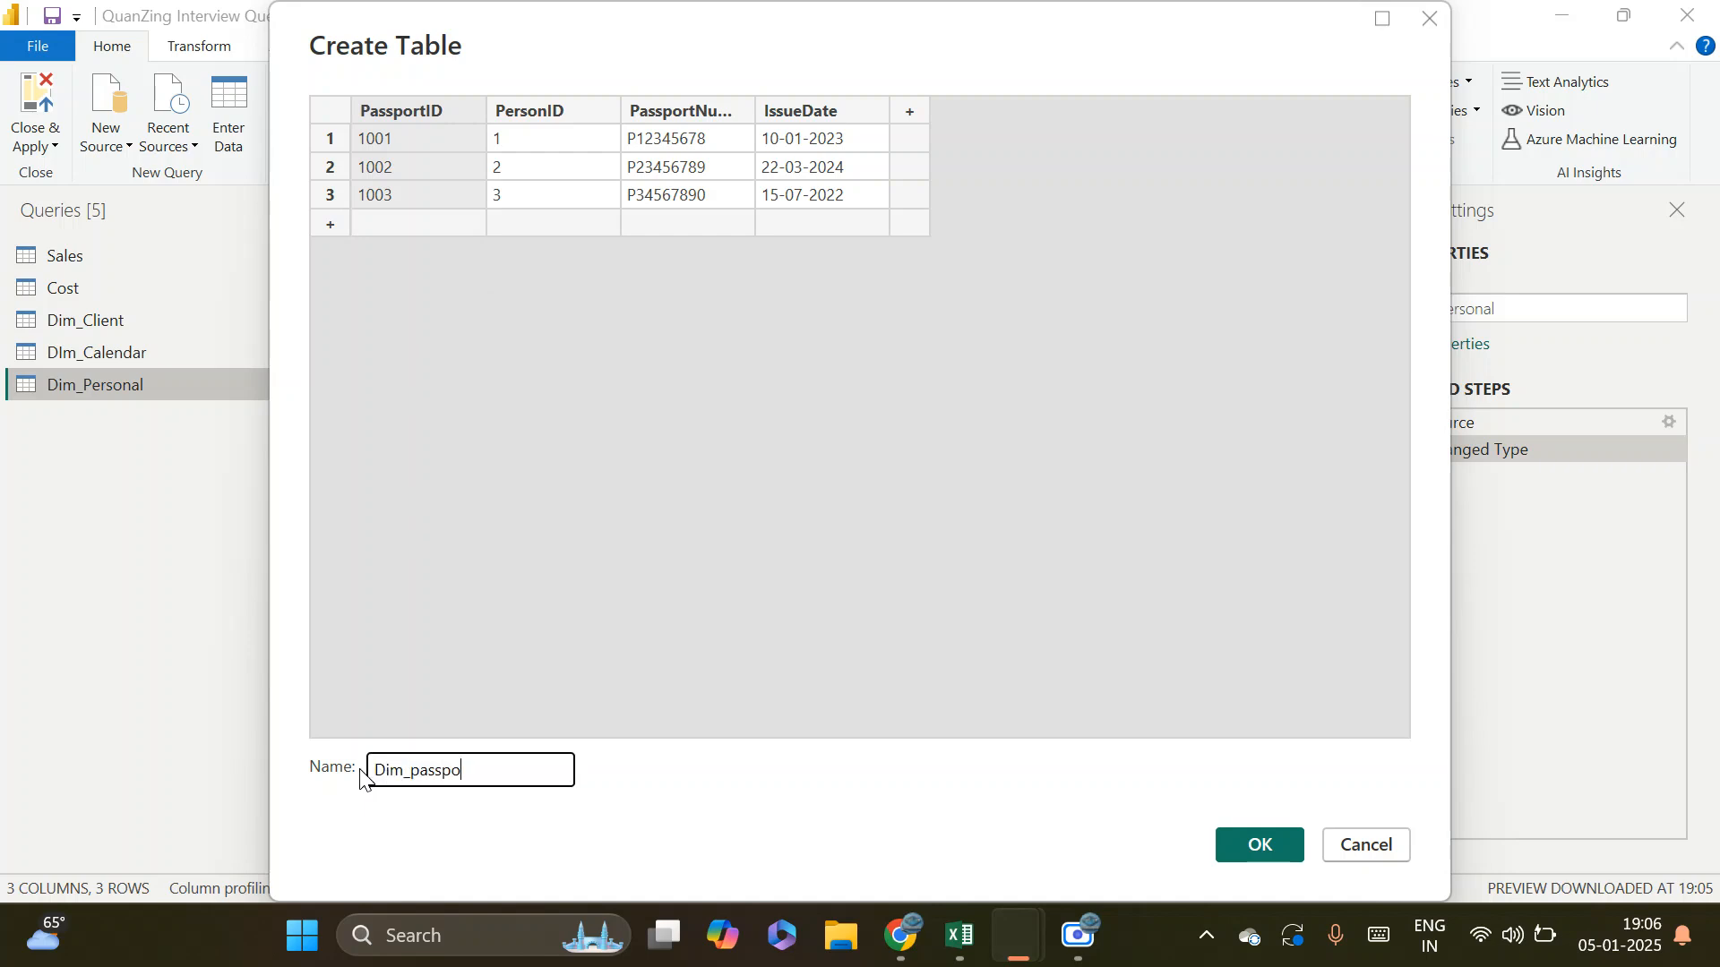
click(1243, 861)
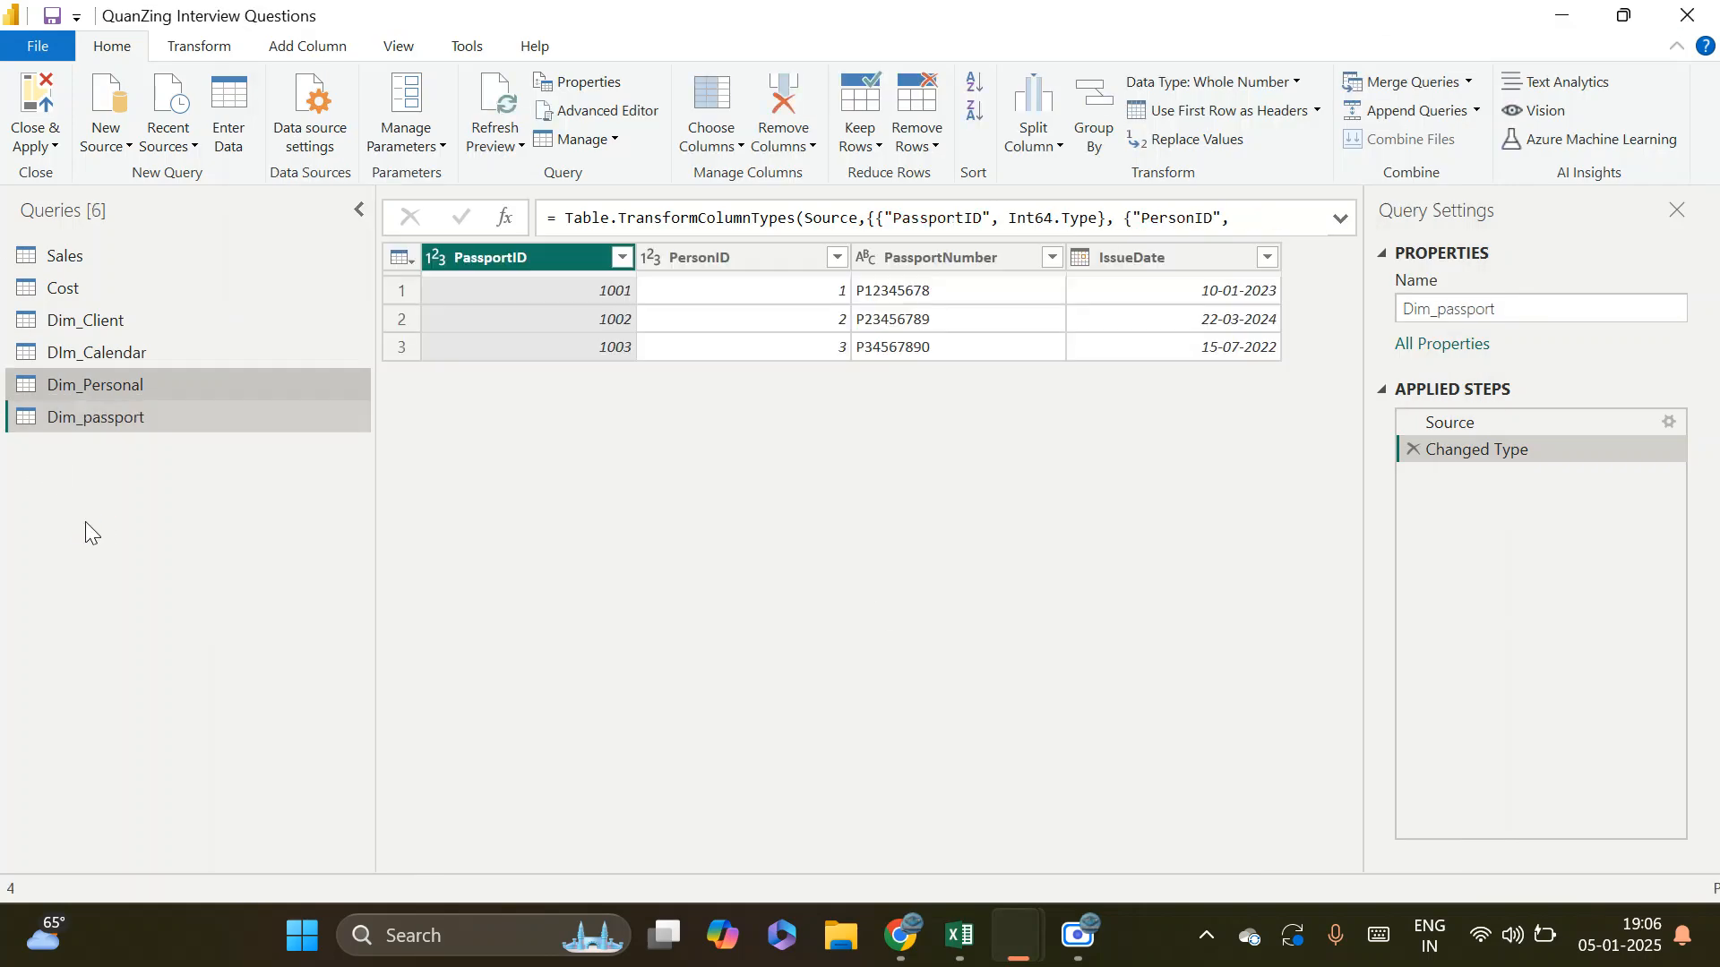
click(36, 150)
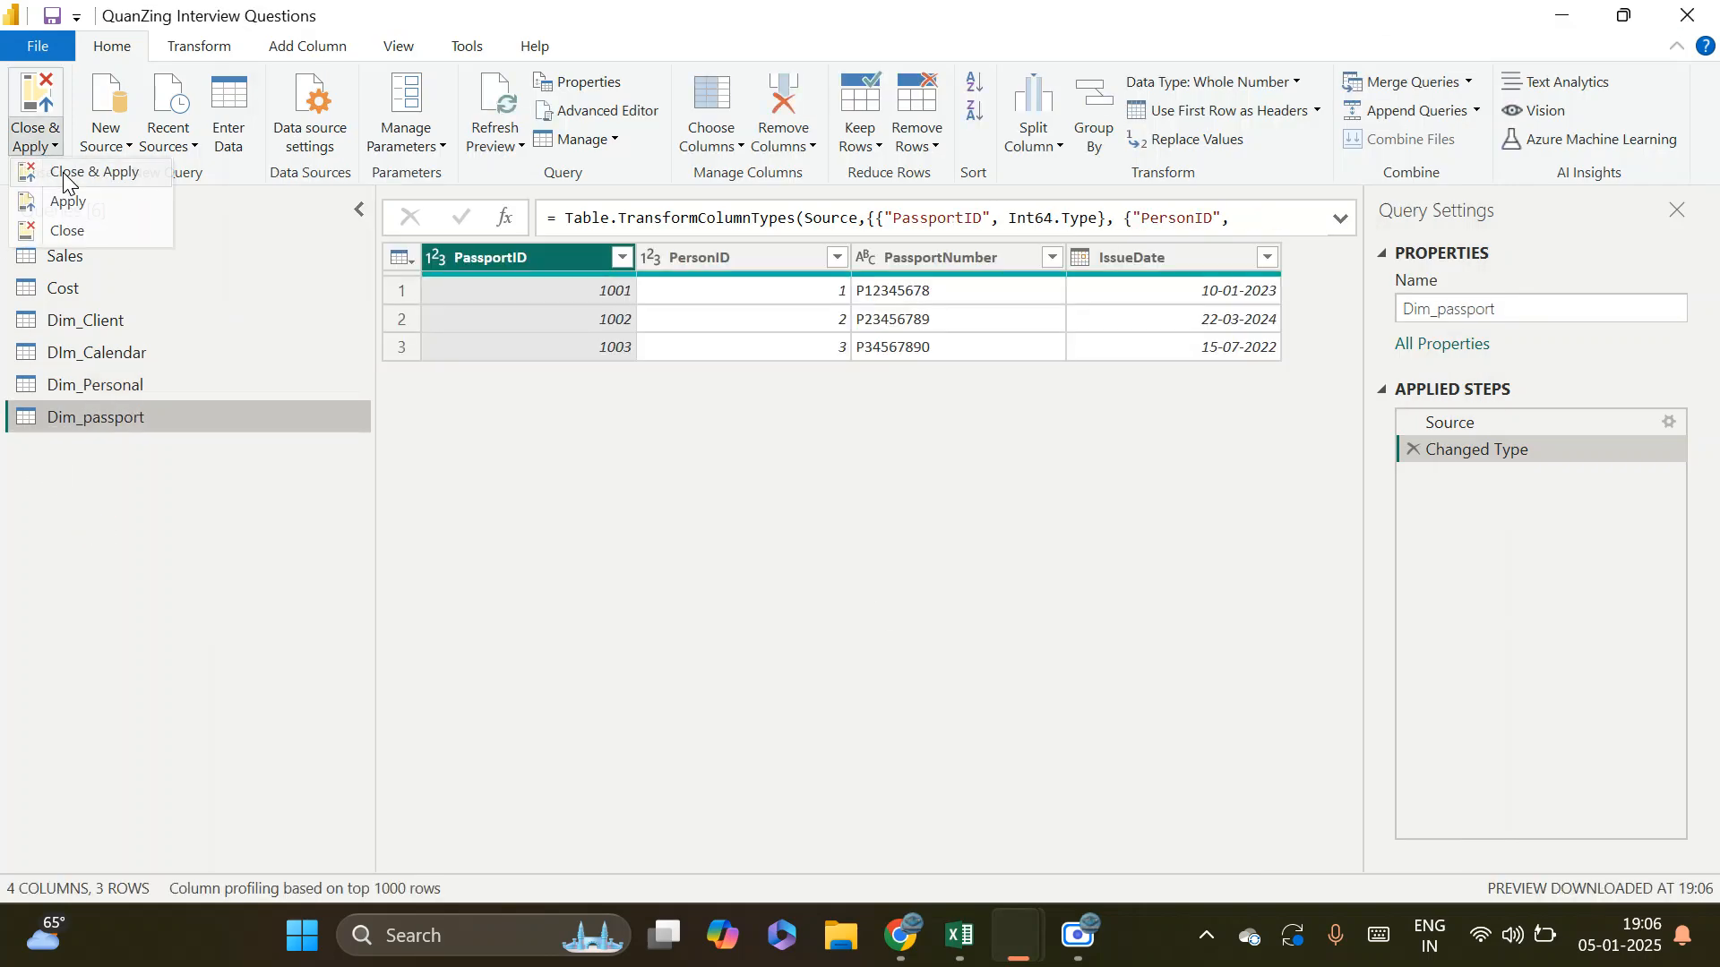
click(47, 169)
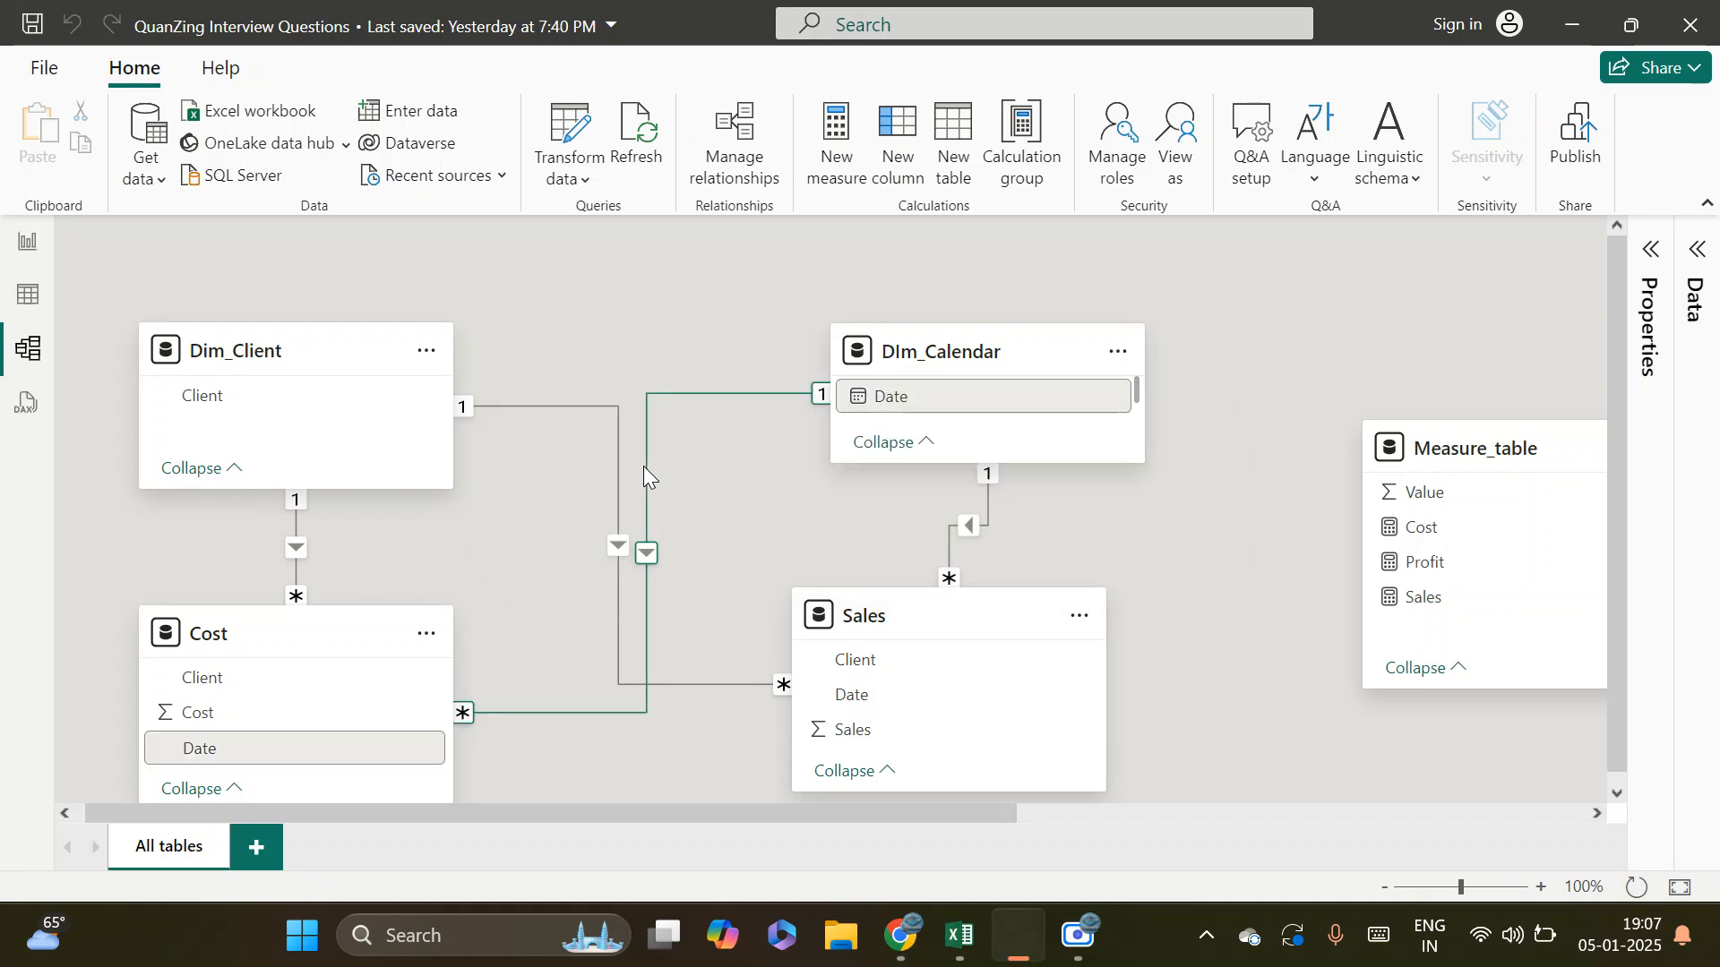
Delete the automatically created relationship between Dim_Personal and Dim_passport in the model diagram
drag(1185, 627, 584, 450)
drag(1290, 368, 1023, 358)
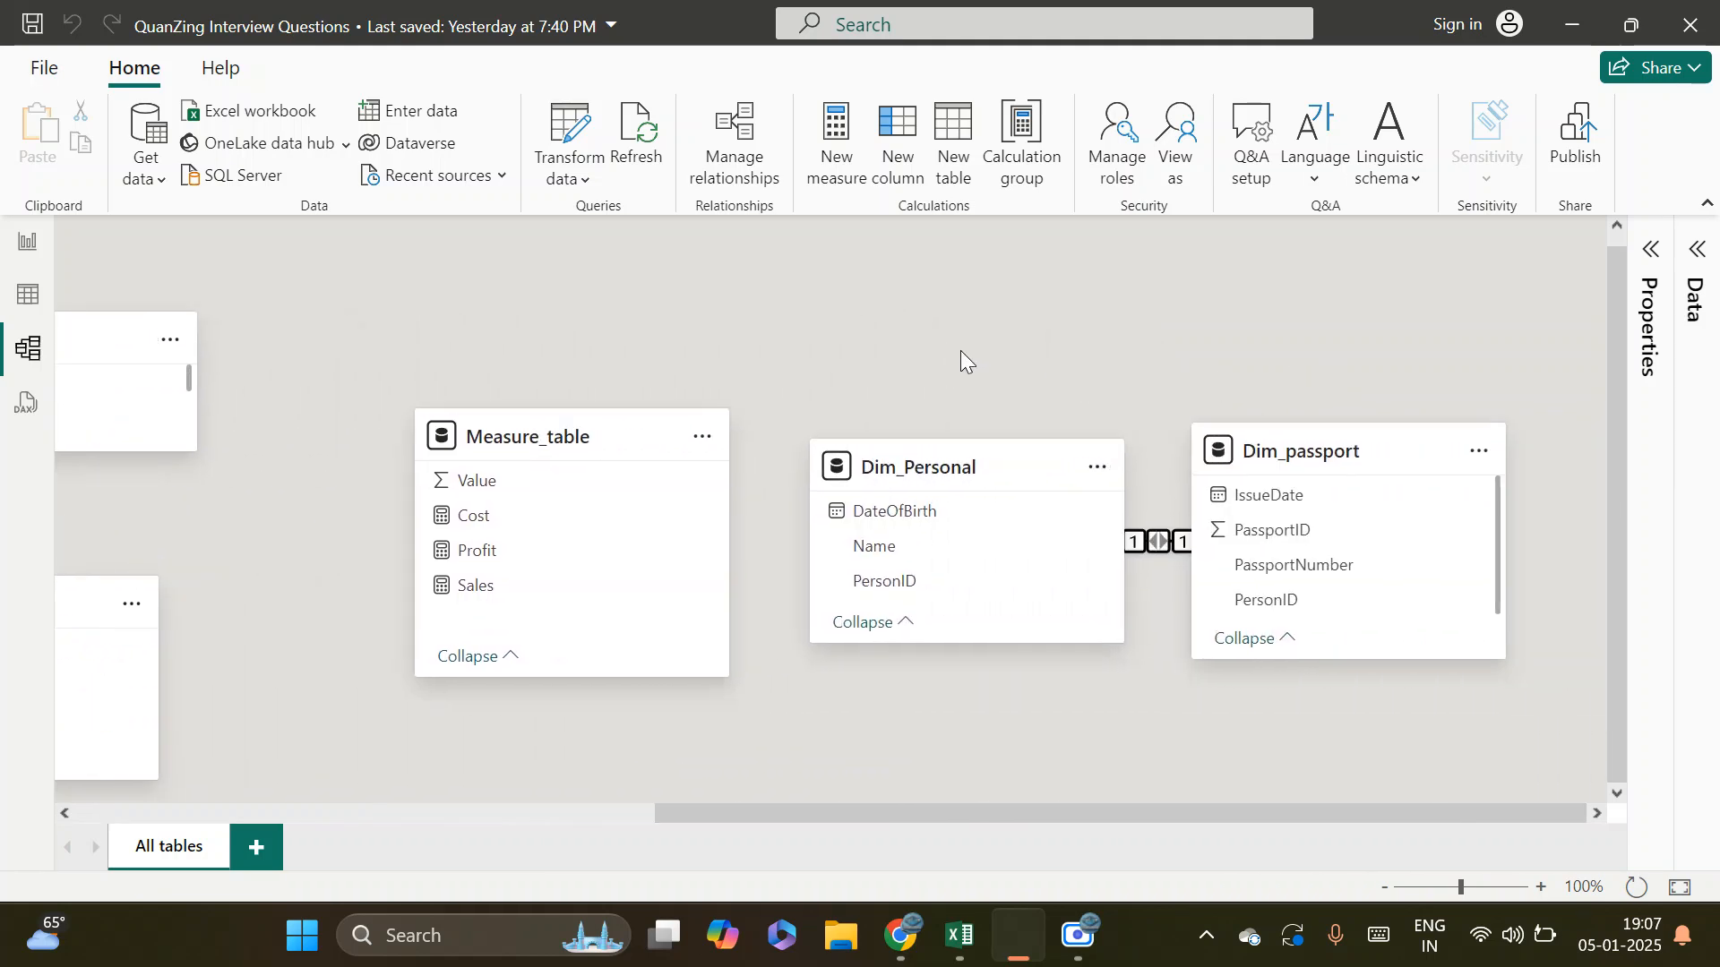
right_click(1147, 546)
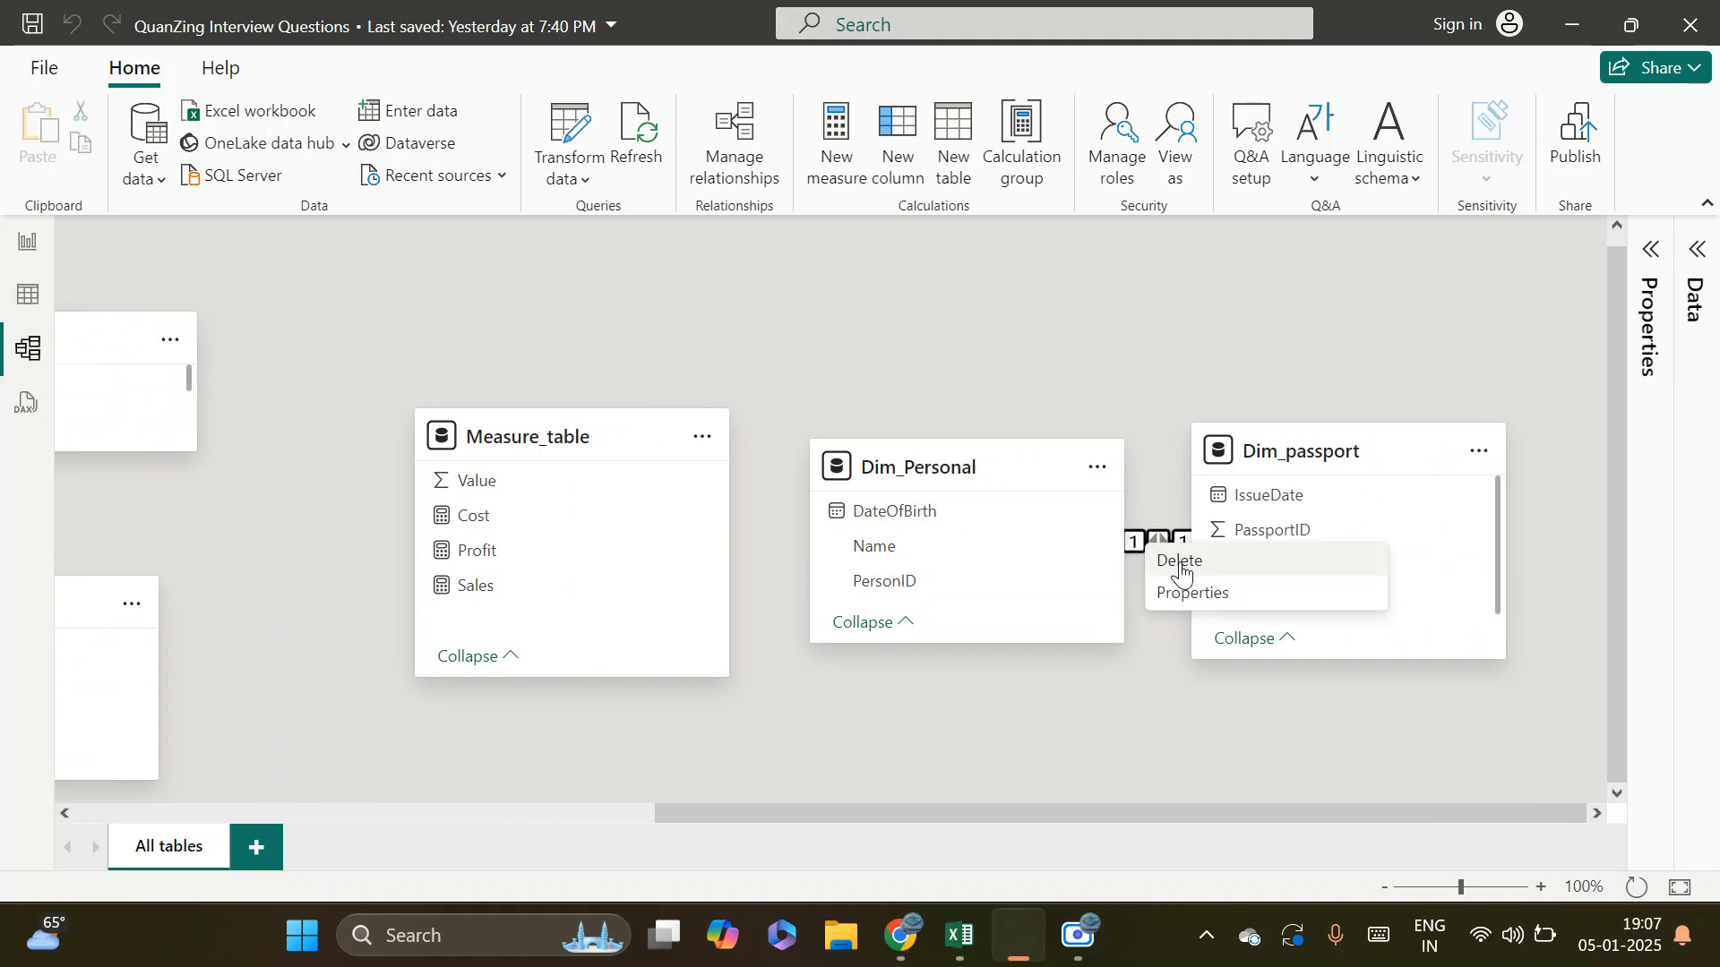
click(1179, 560)
click(1040, 572)
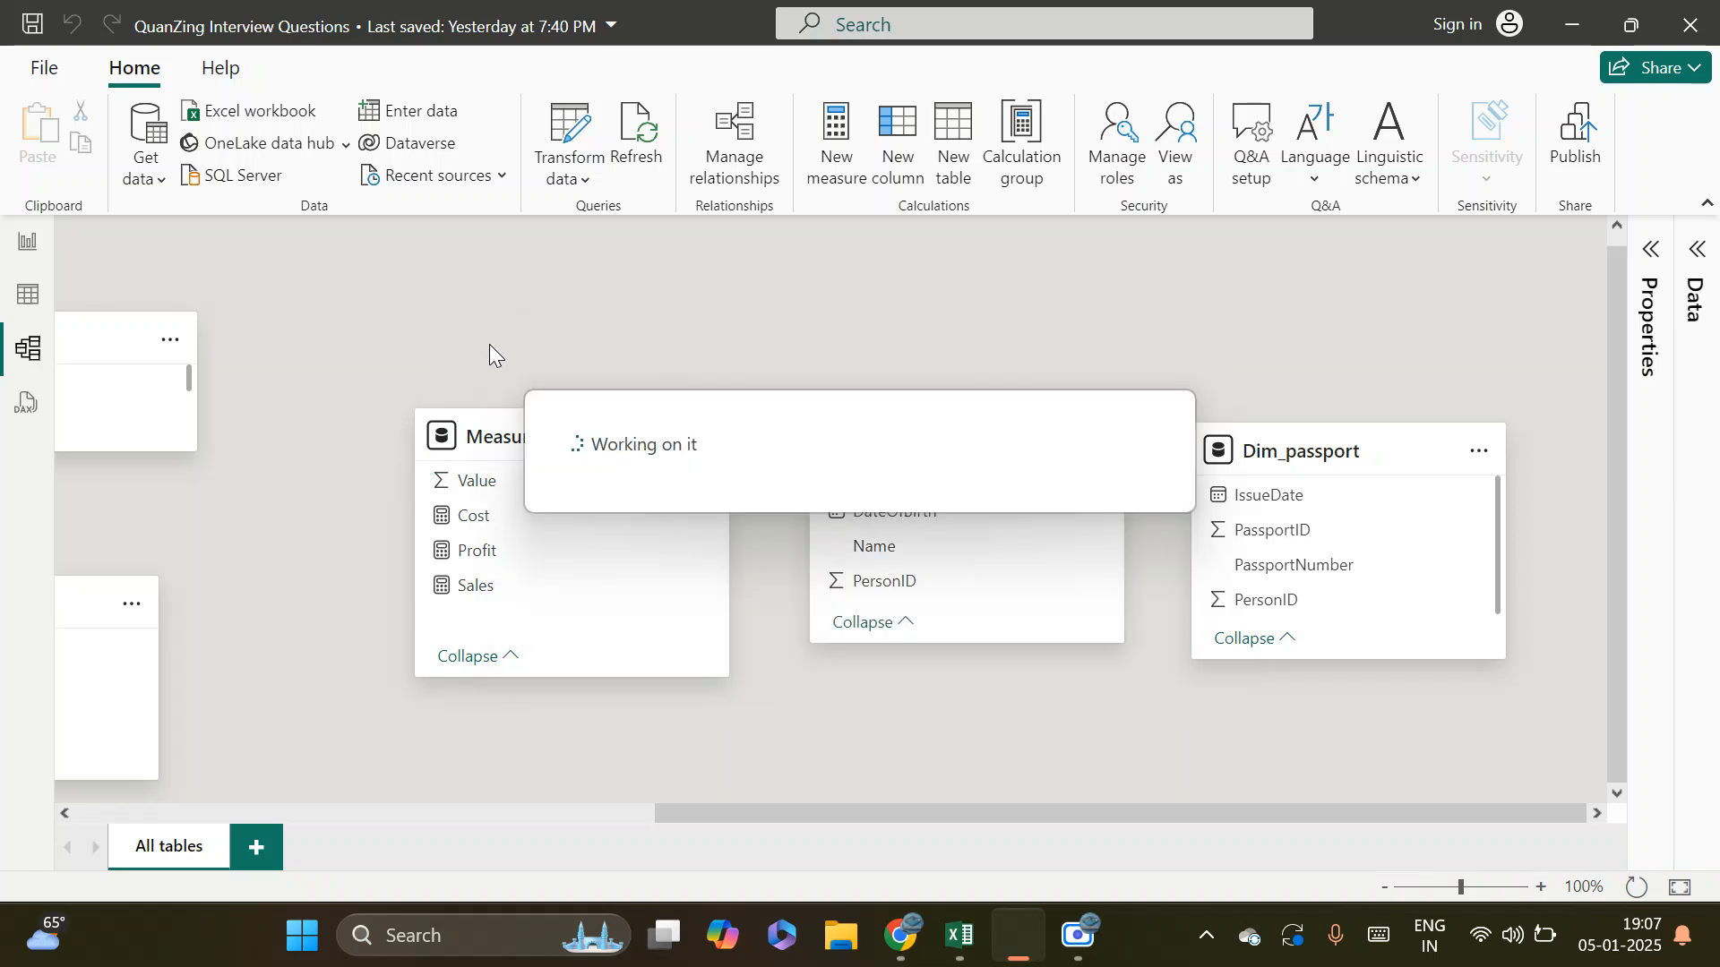
Create a new model layout and place only Dim_passport and Dim_Personal on it, side by side with space between them
click(258, 849)
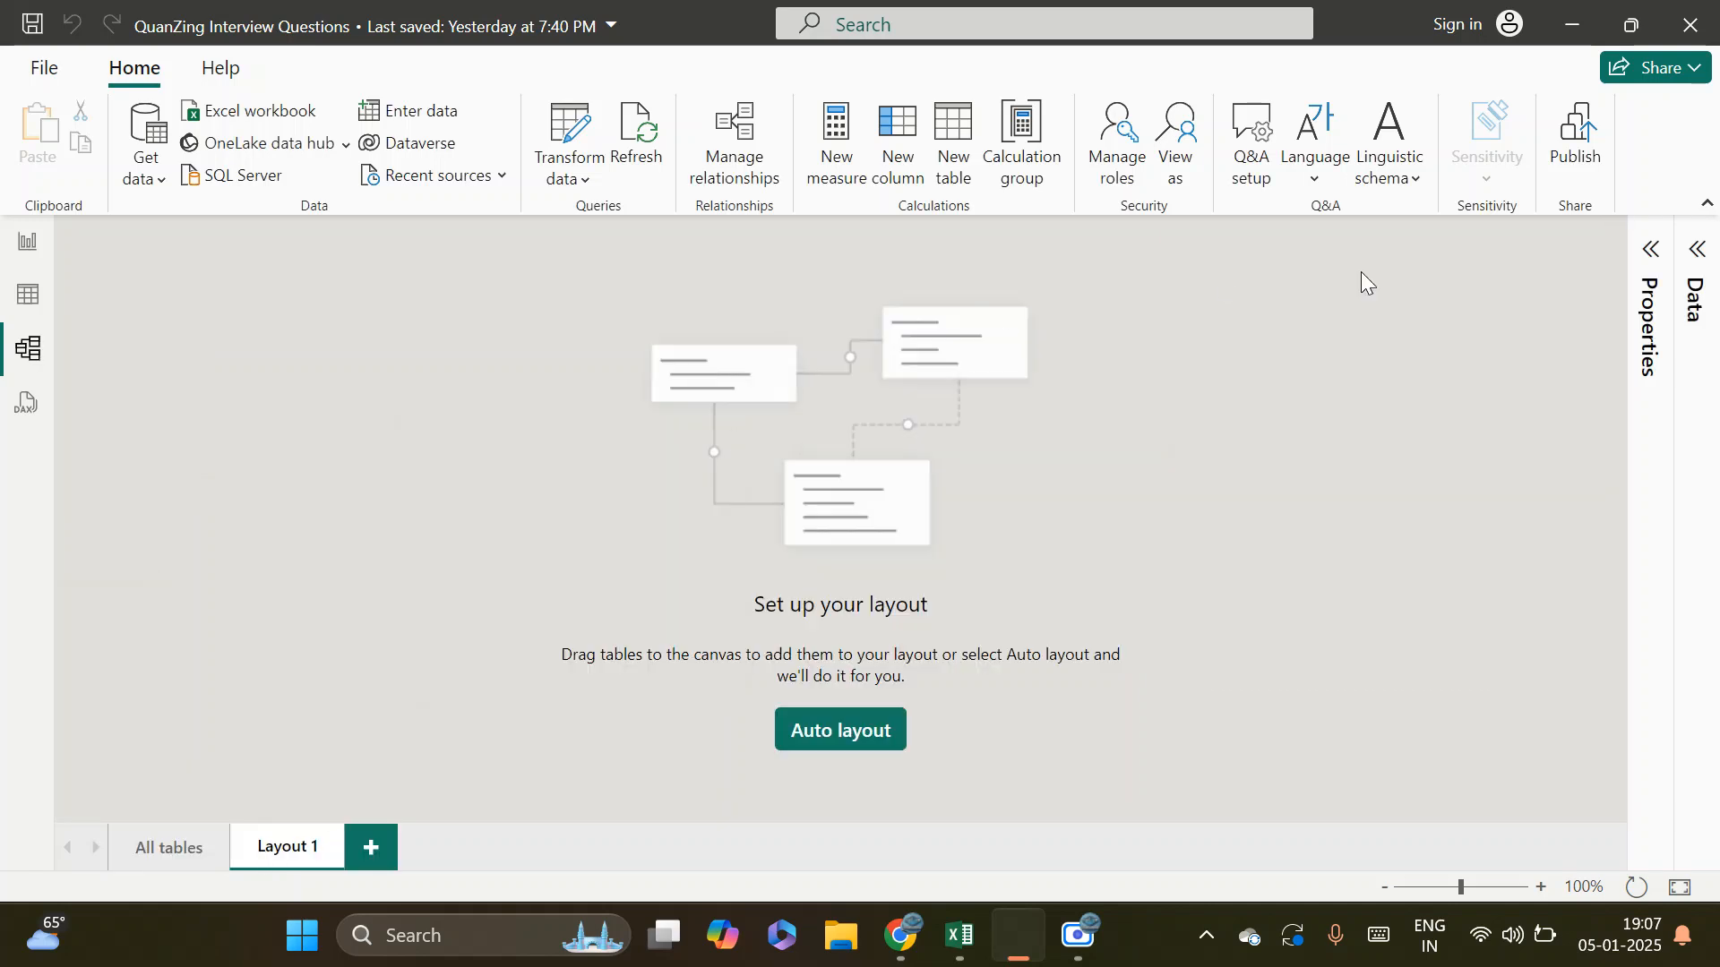
click(1698, 249)
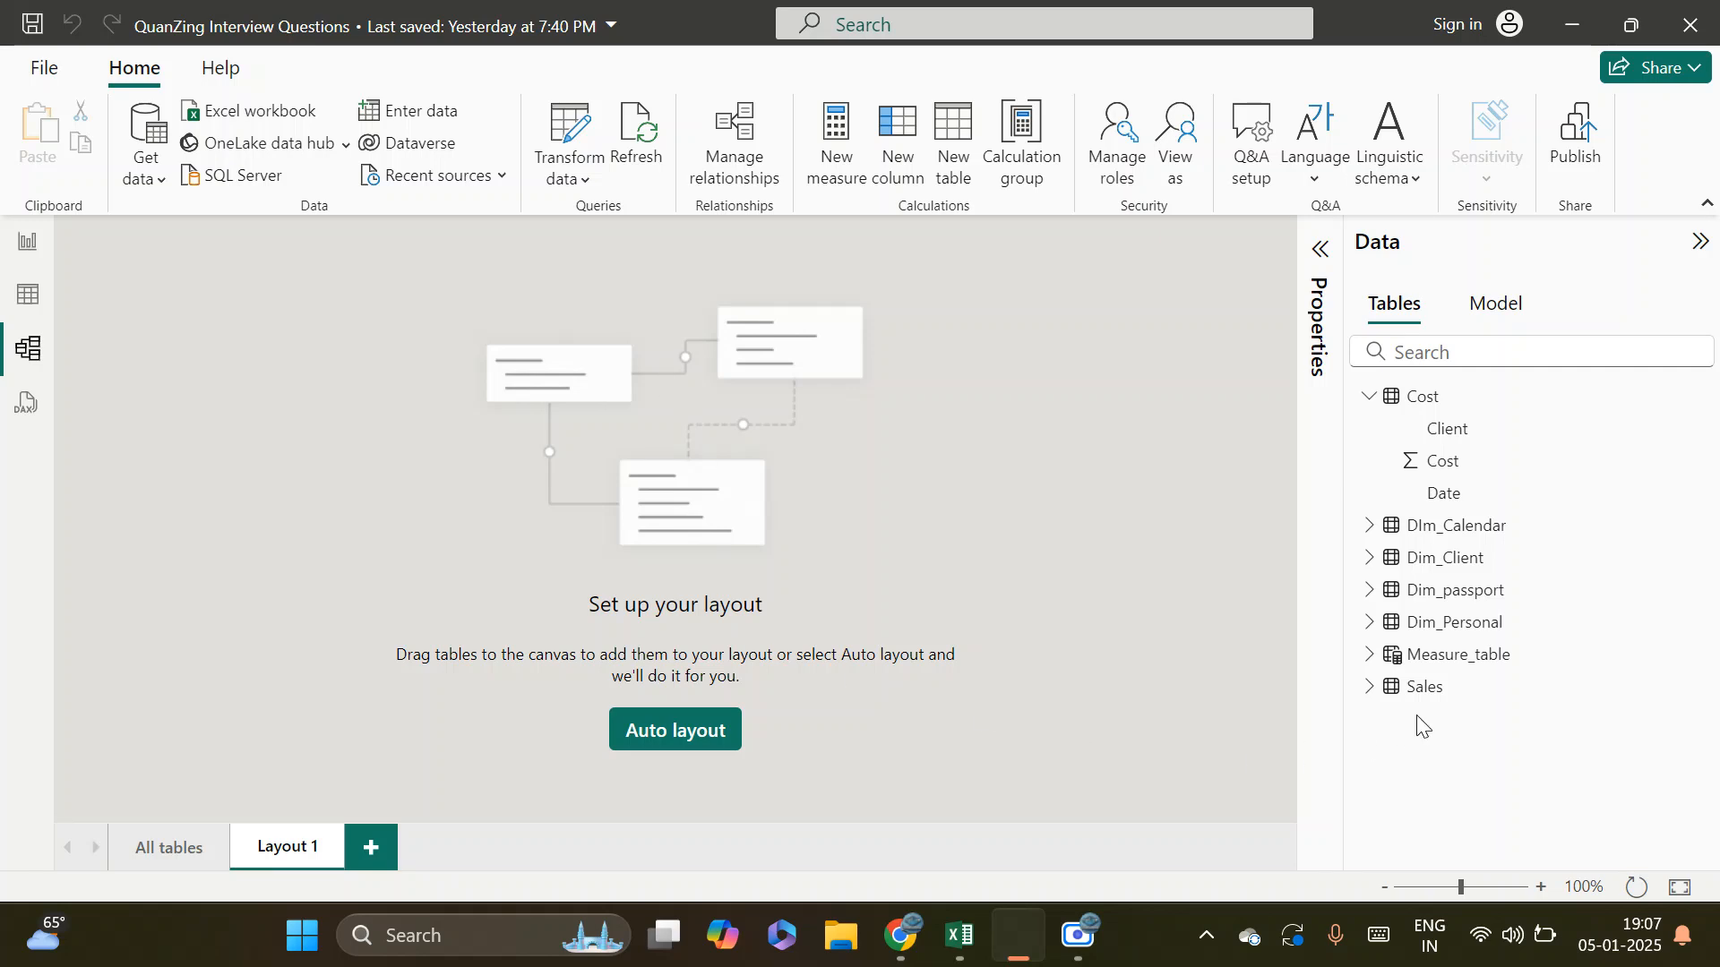
drag(1480, 596, 448, 408)
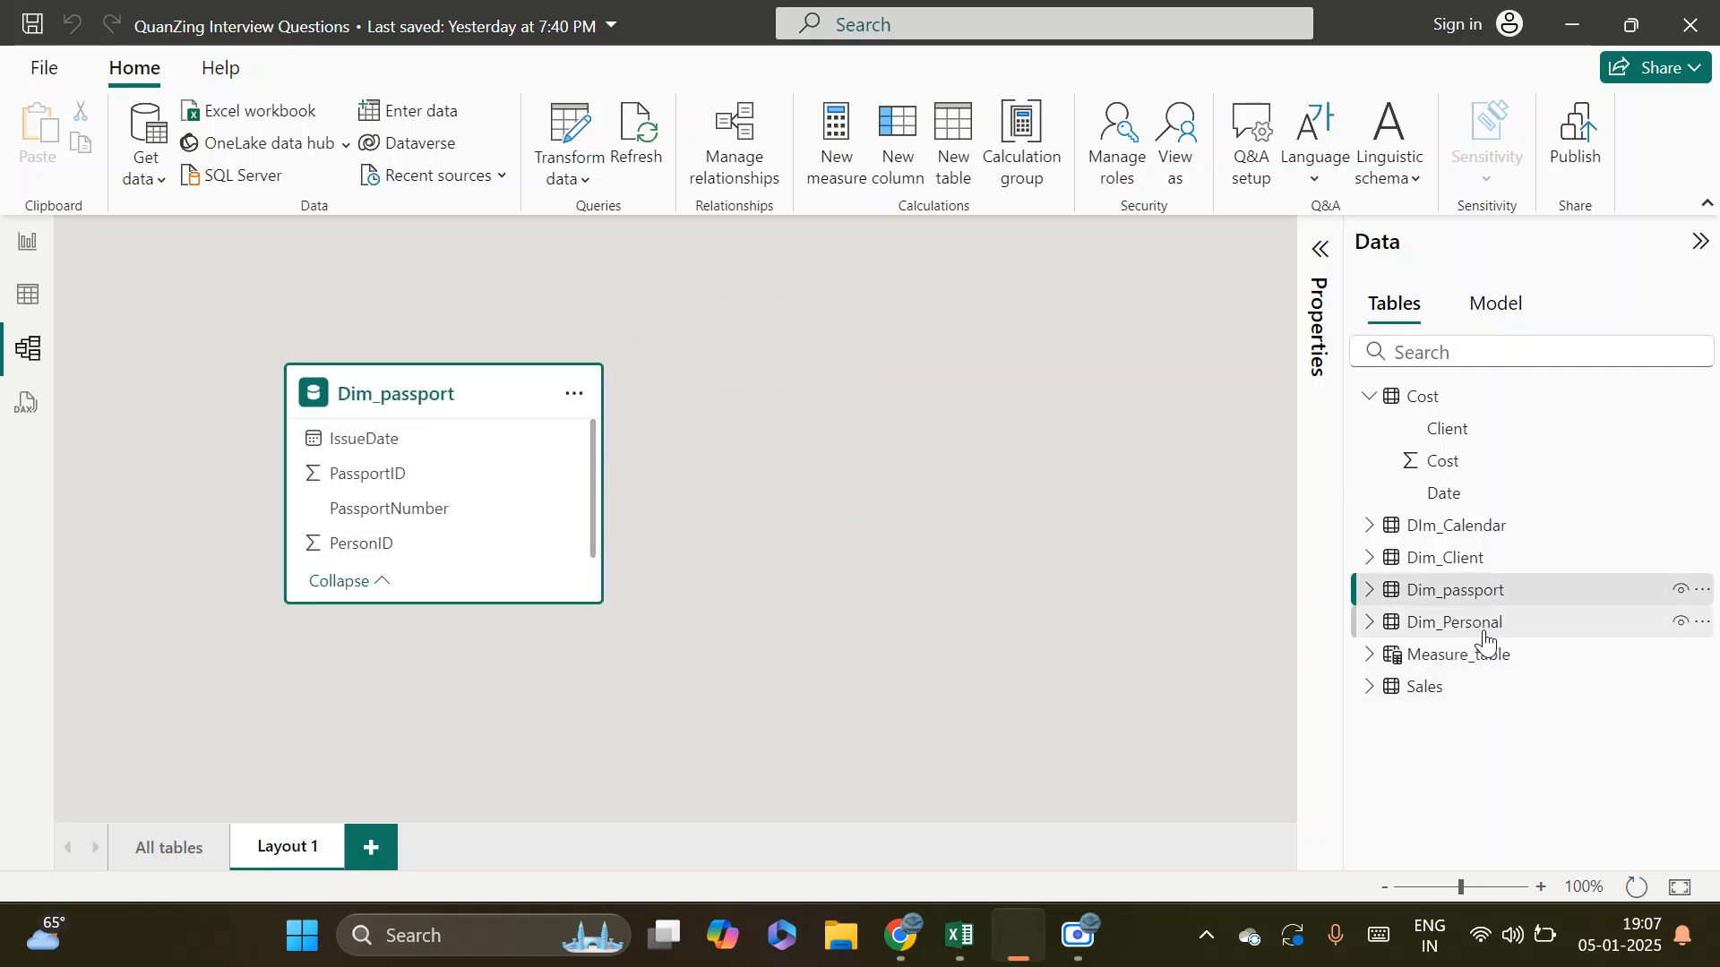
drag(1425, 641, 814, 435)
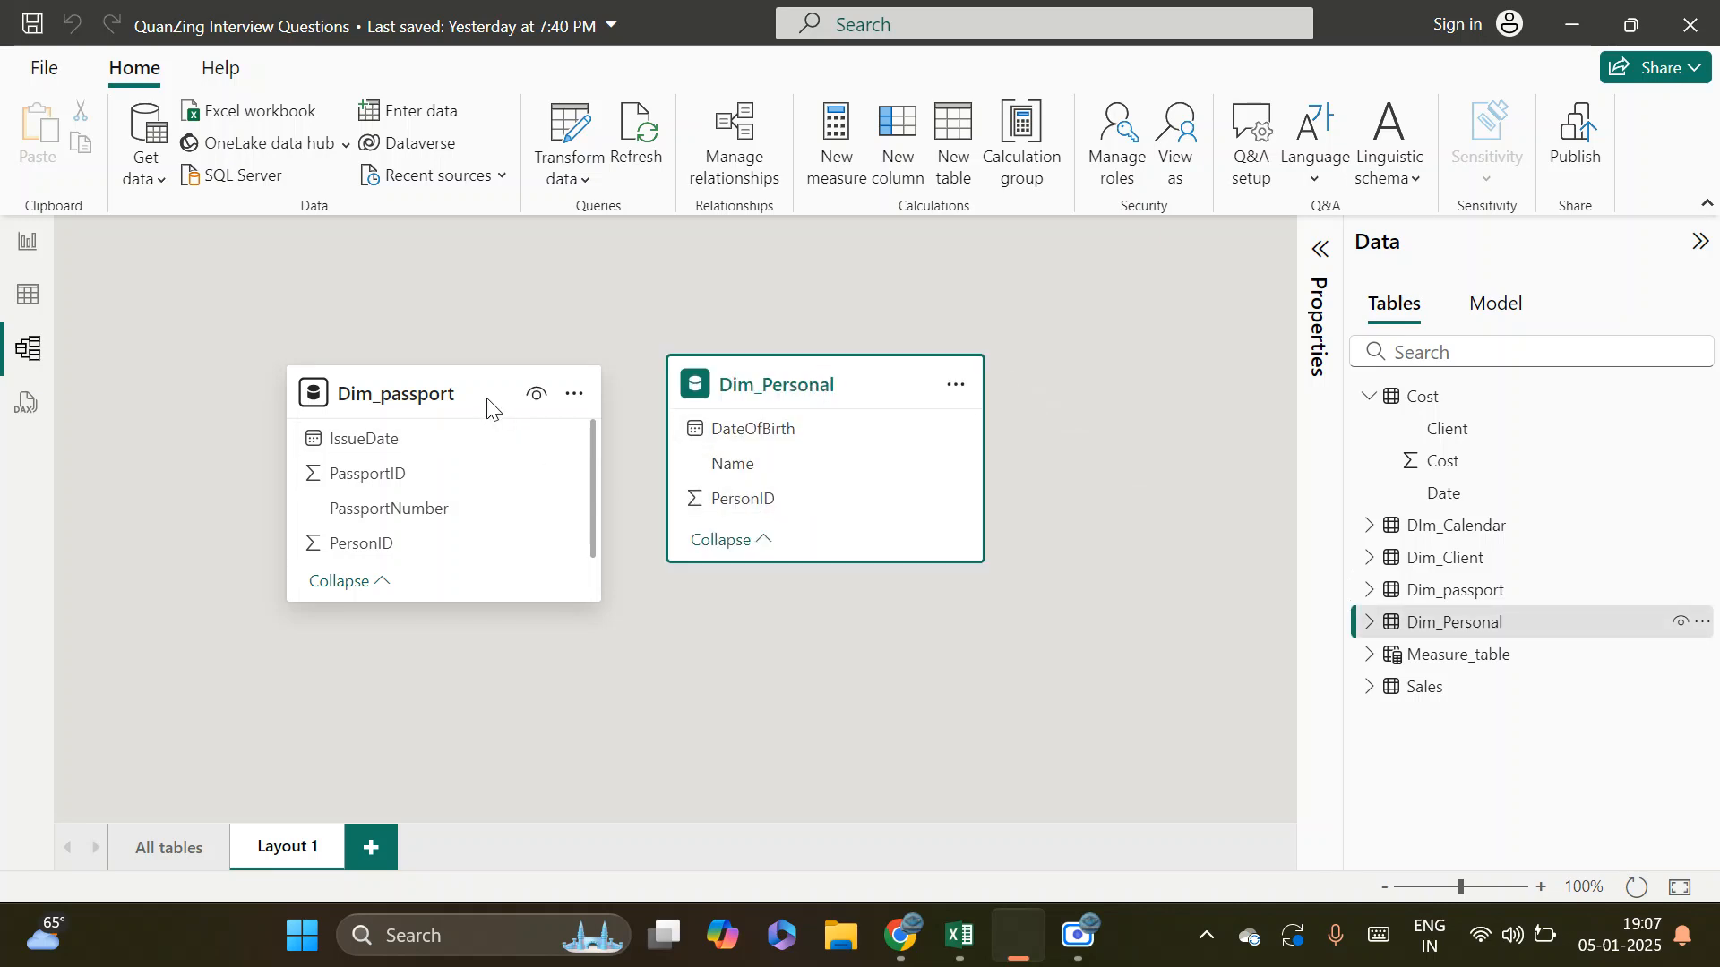
drag(434, 396, 345, 365)
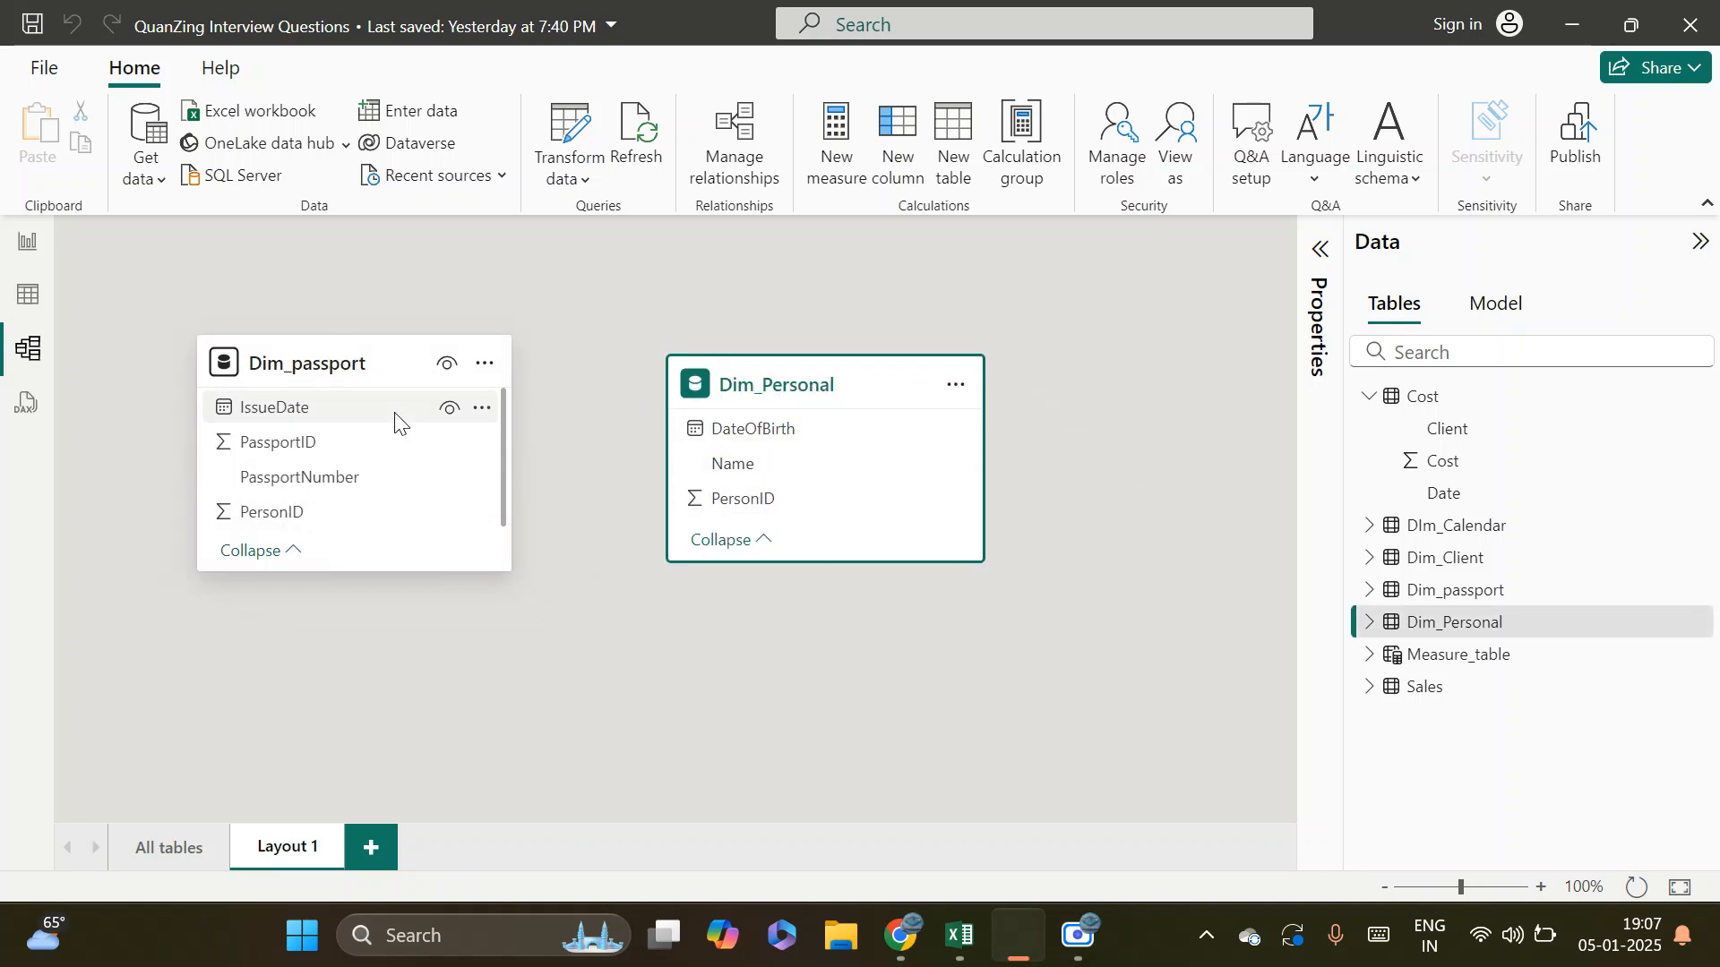
Add a new report page with a blank table visual and enlarge it to fill most of the canvas
click(30, 245)
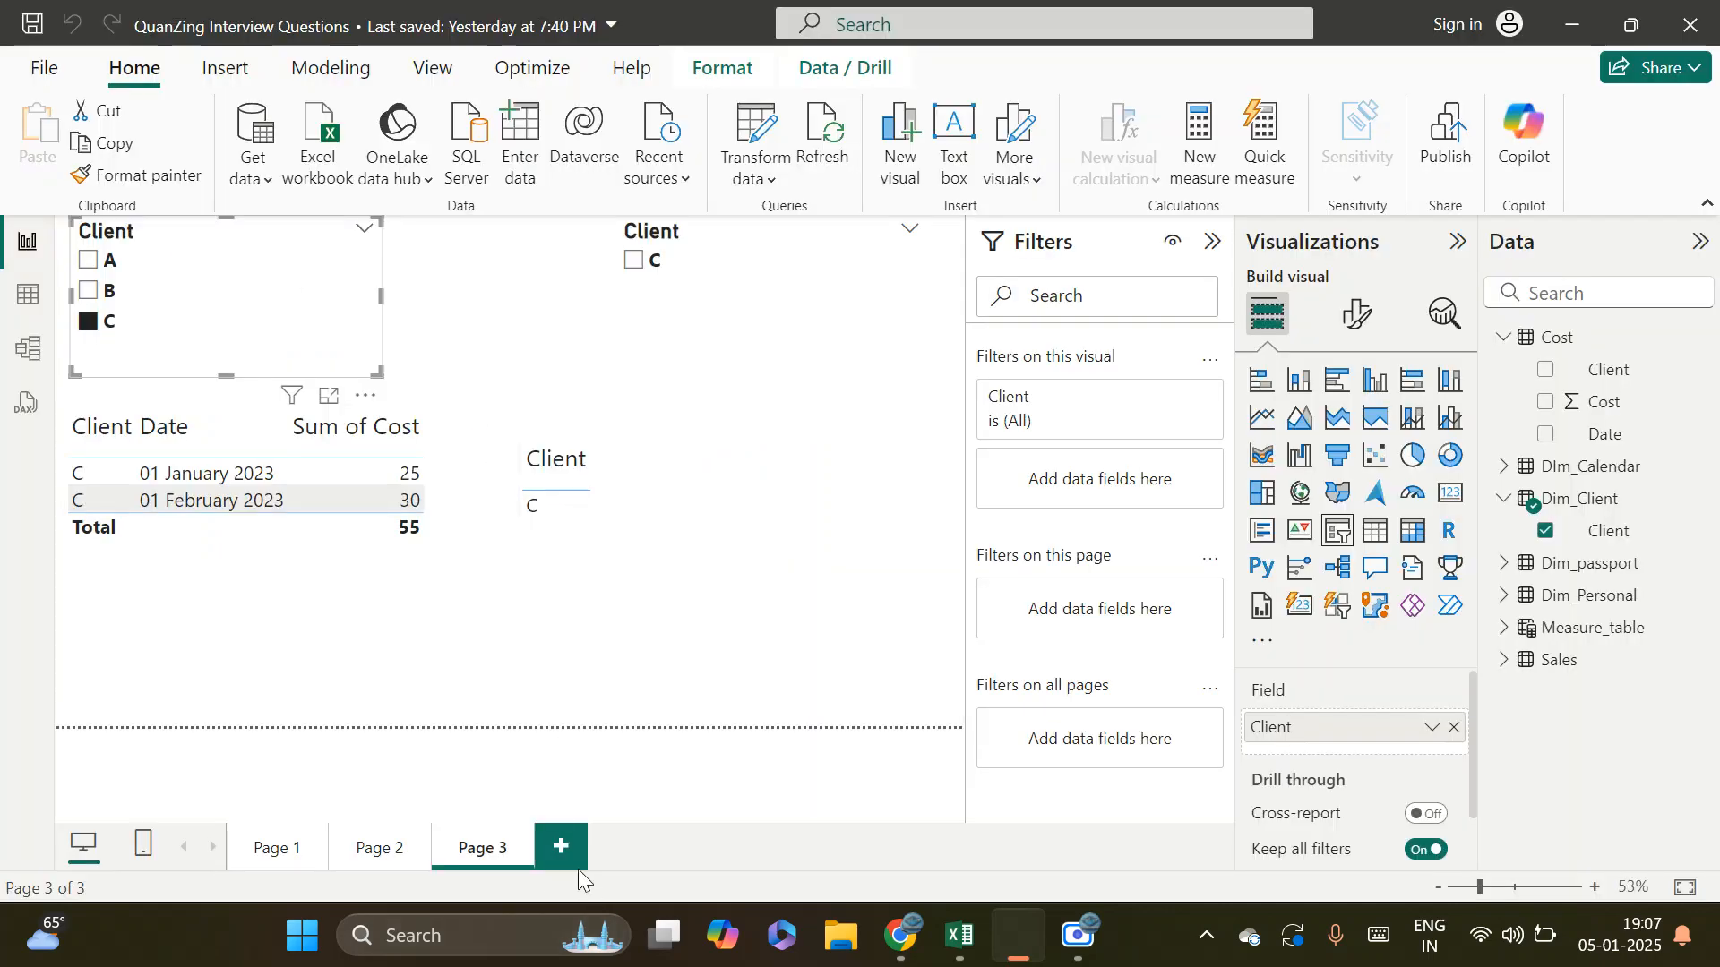
click(562, 848)
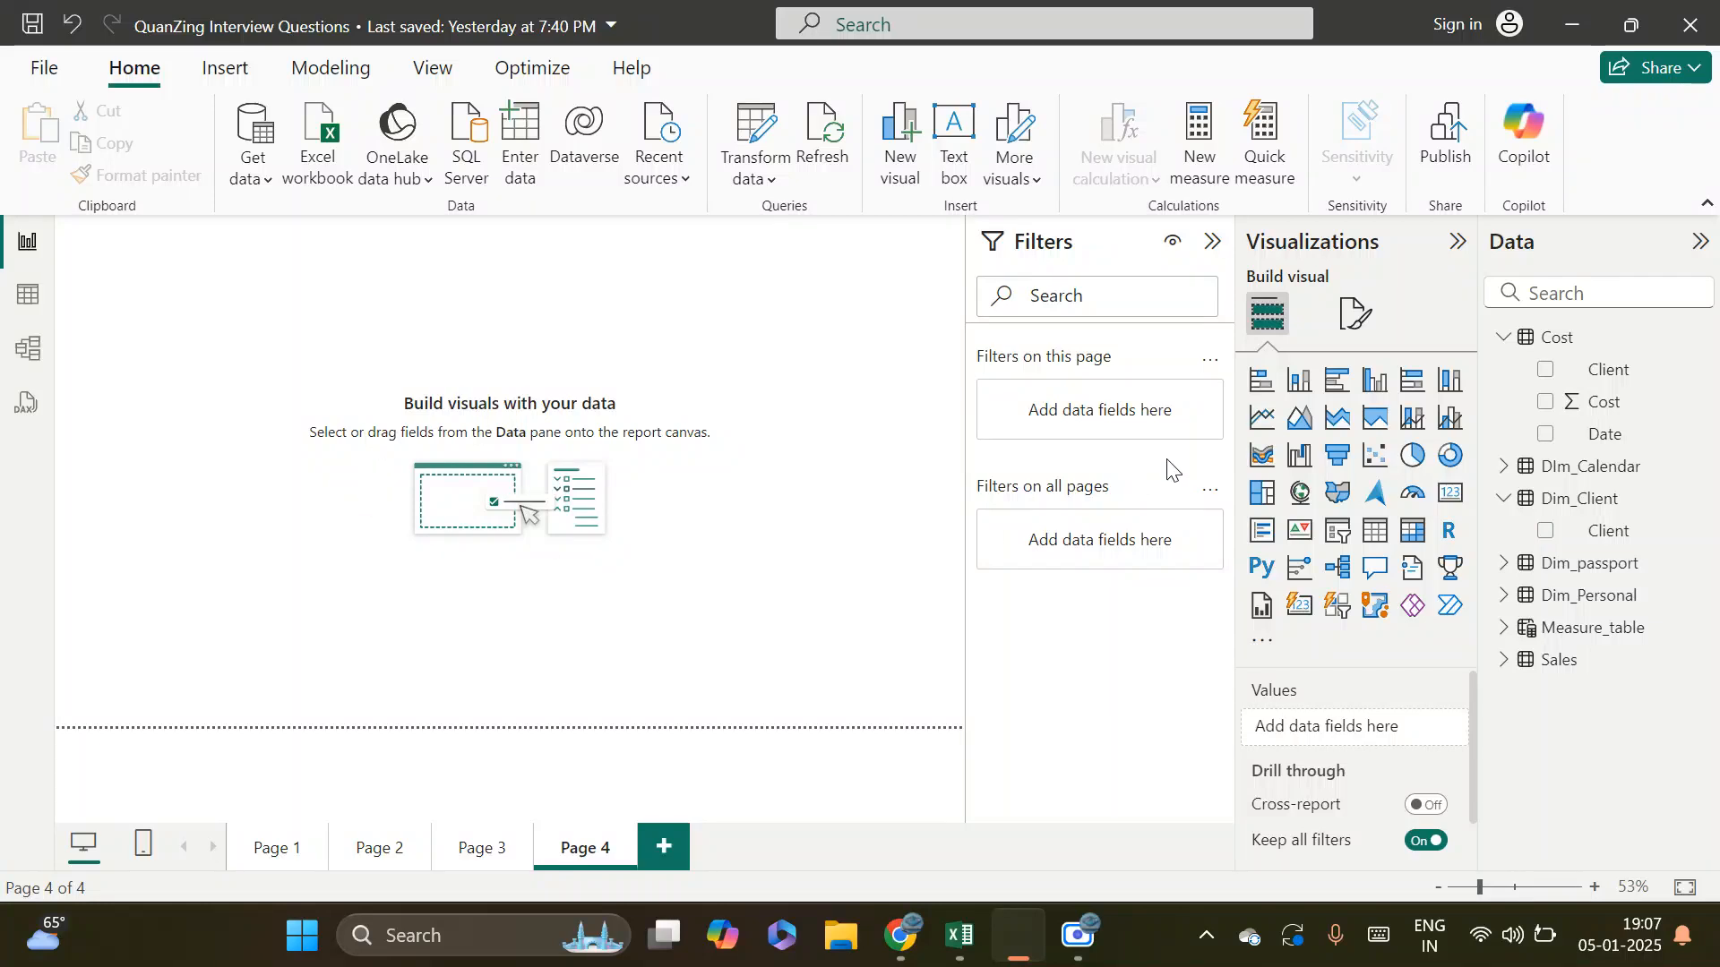
click(1375, 531)
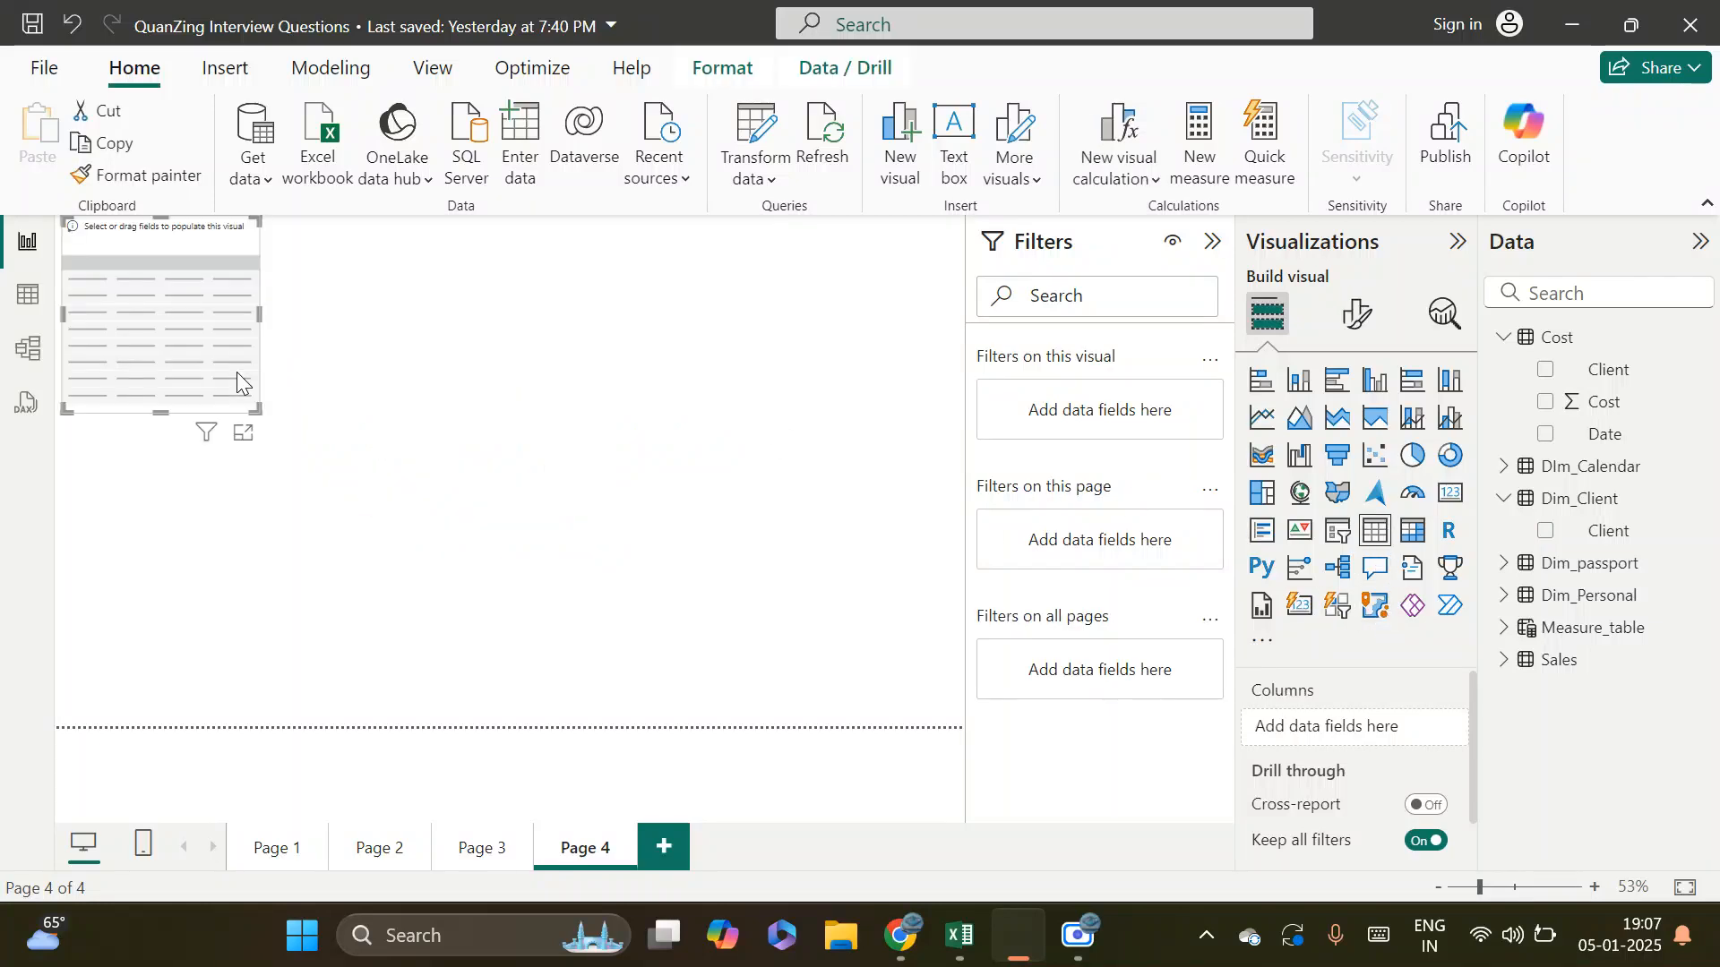
drag(237, 385, 1086, 703)
drag(517, 438, 452, 421)
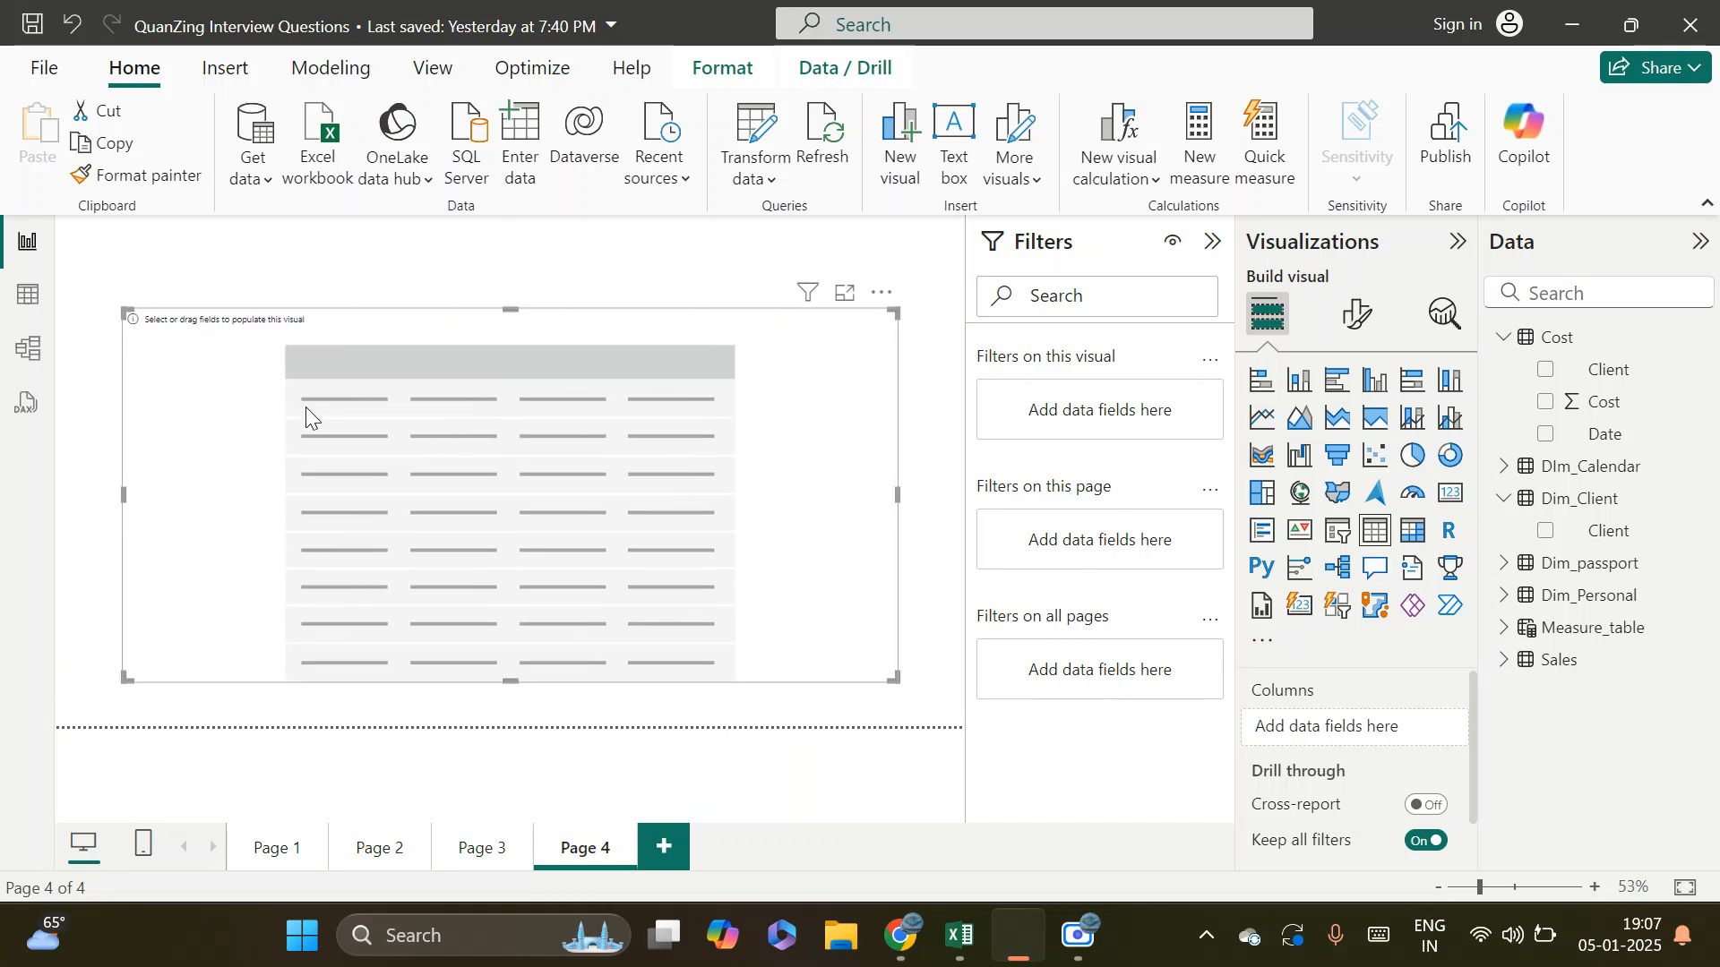
Add Name and PersonID from Dim_Personal to the table visual, with PersonID set to Don't summarize
click(1504, 594)
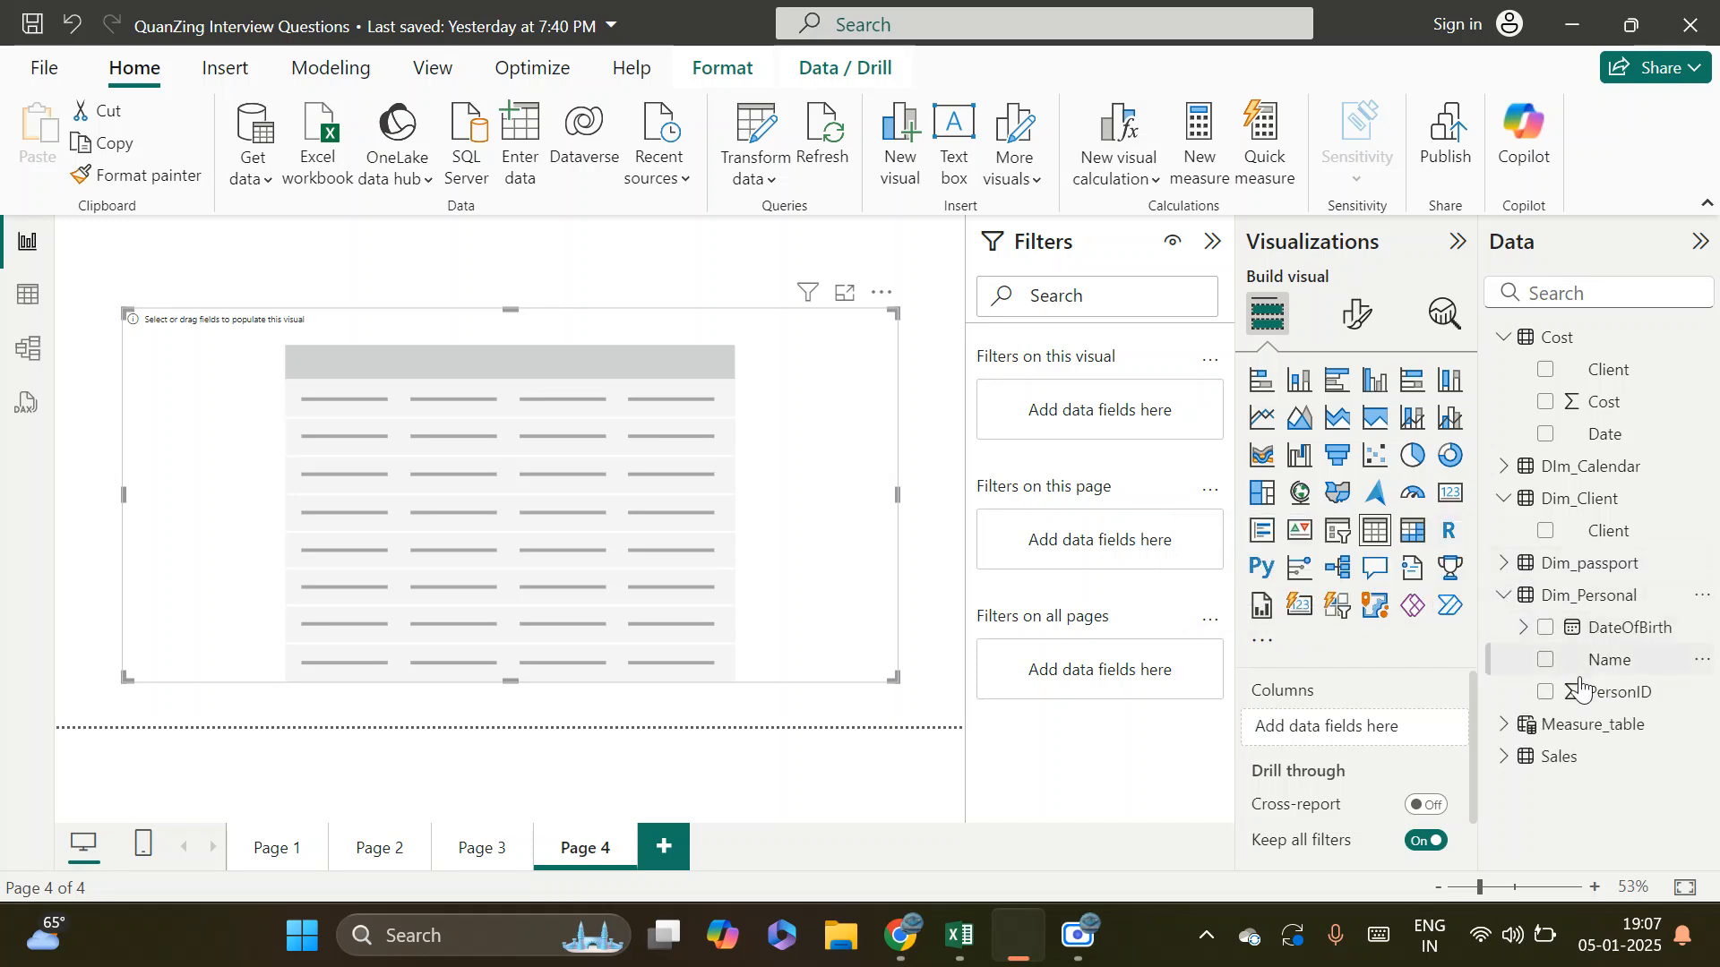
drag(1636, 668, 637, 441)
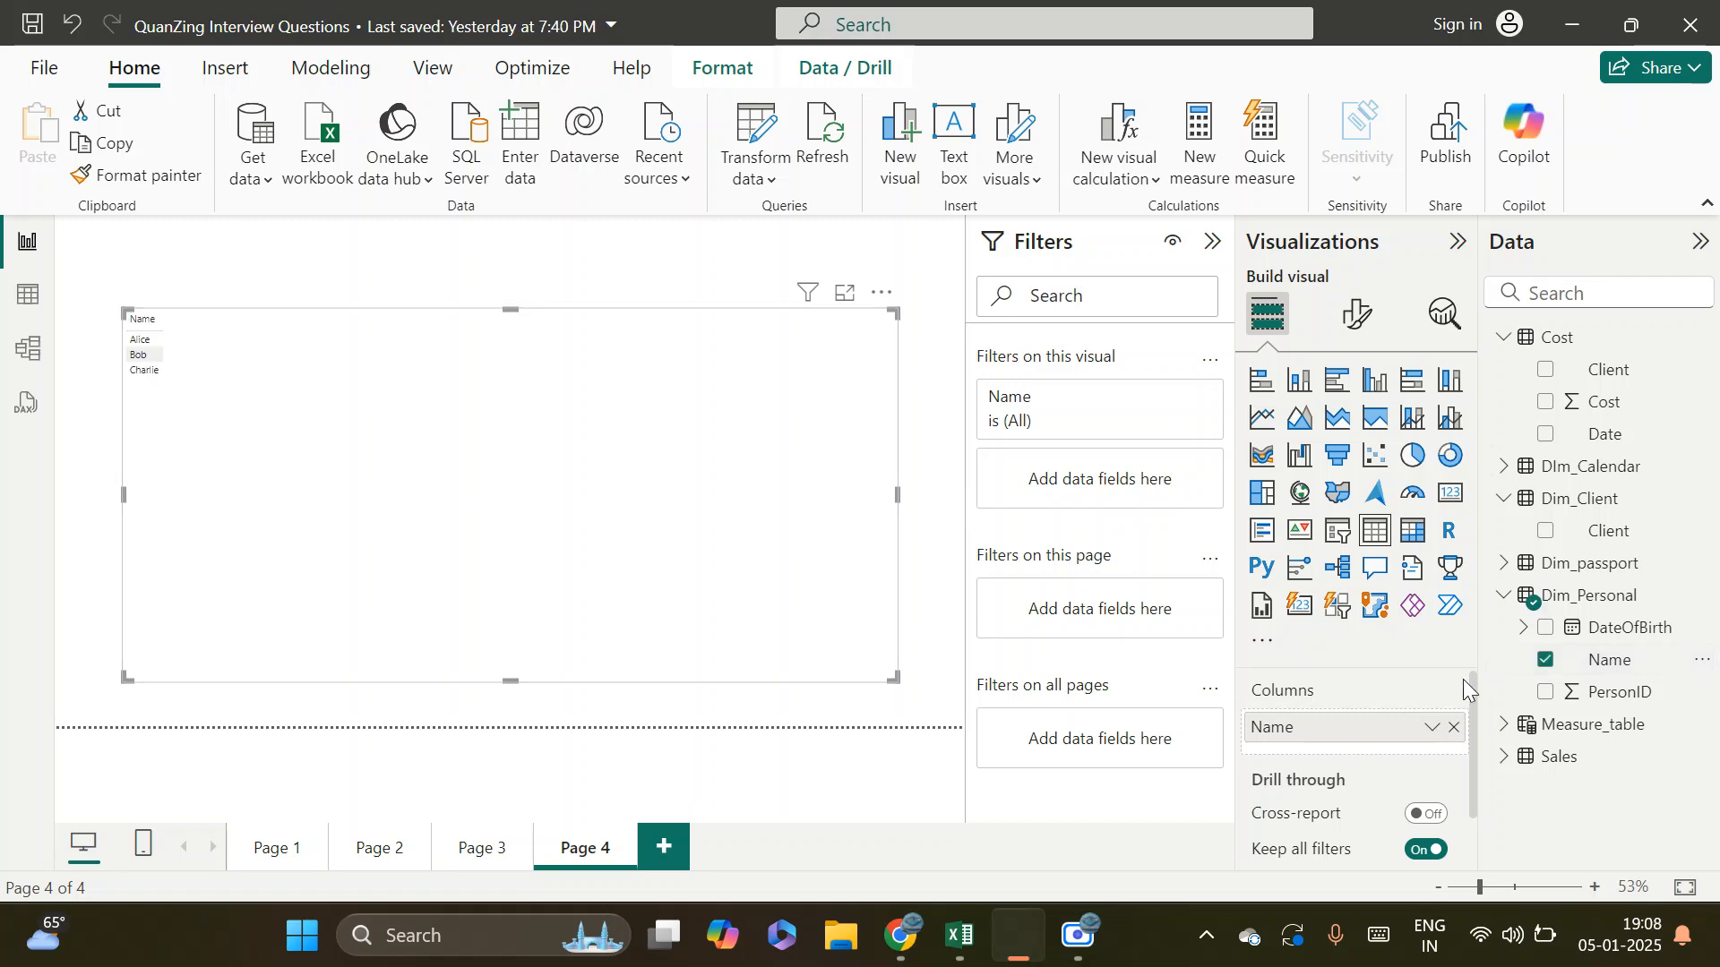
drag(1599, 694, 634, 455)
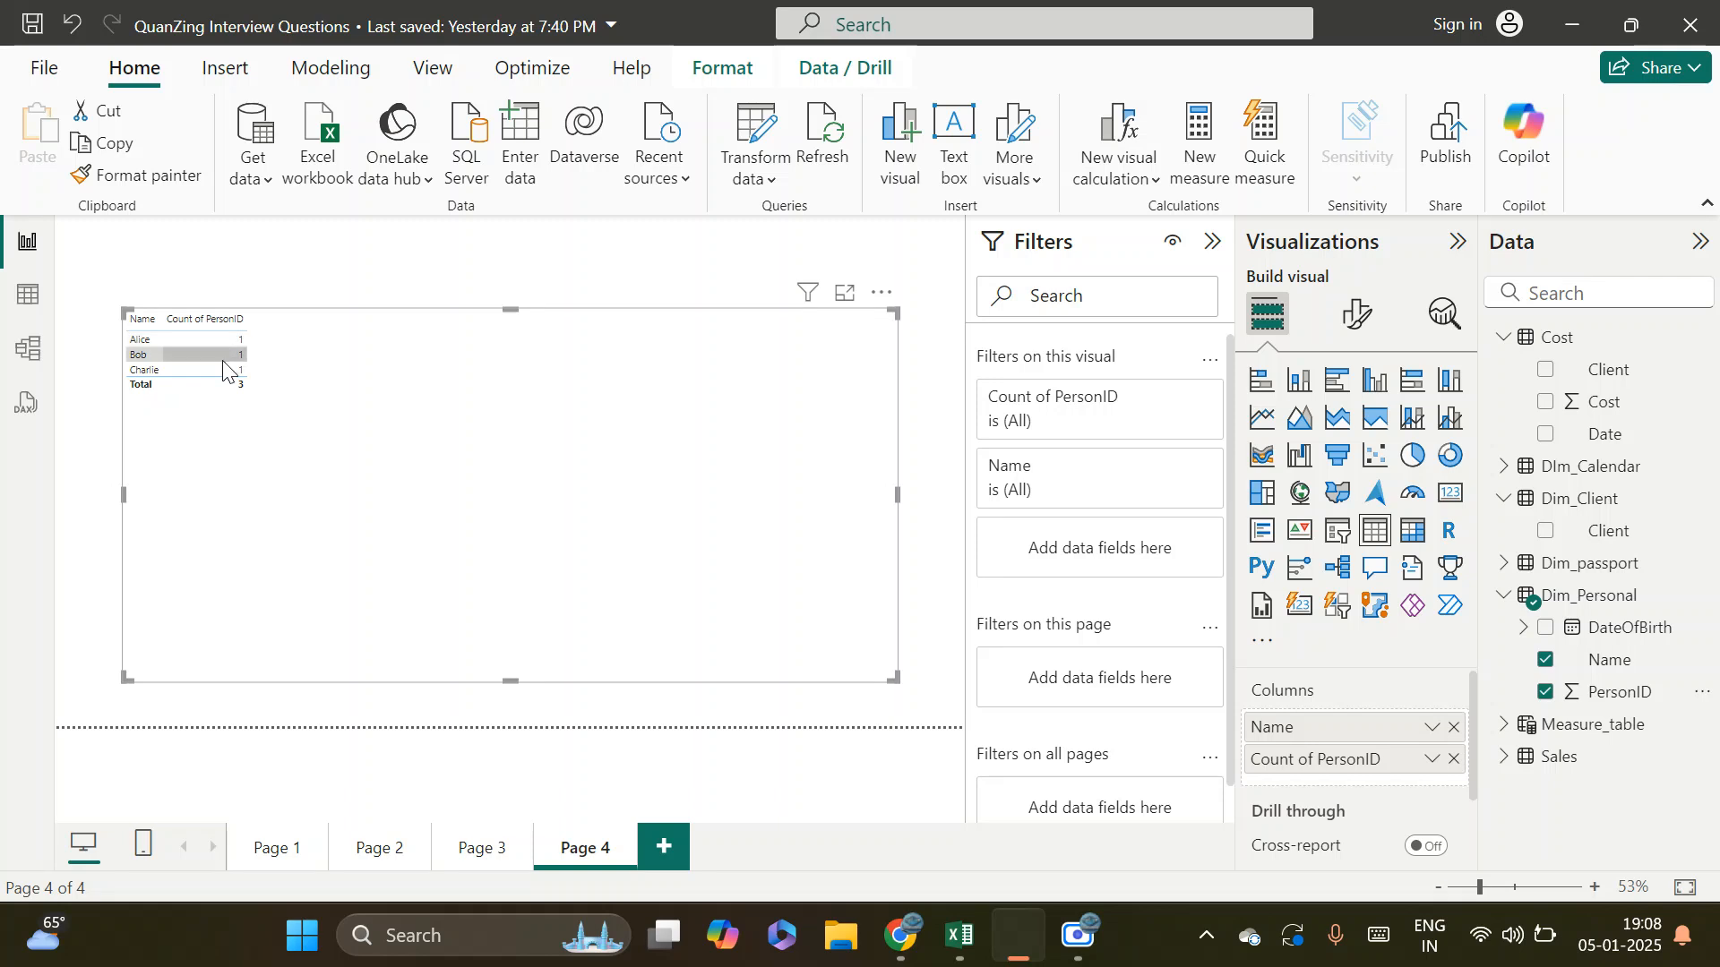
click(1430, 761)
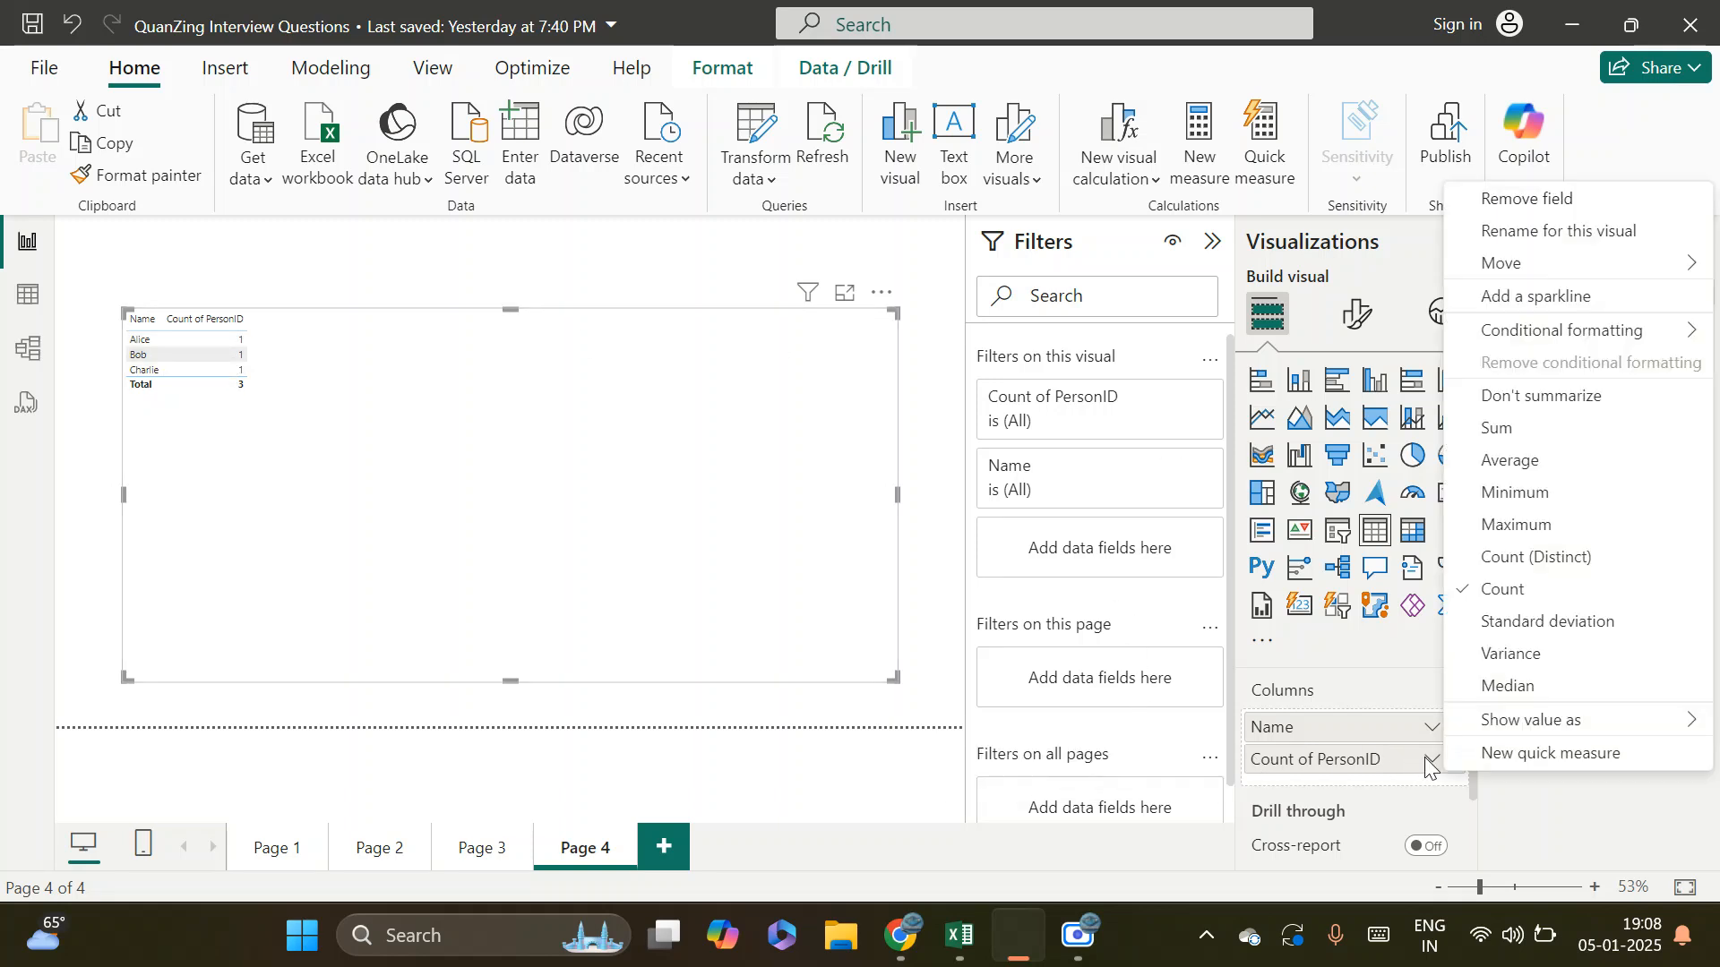
click(1532, 397)
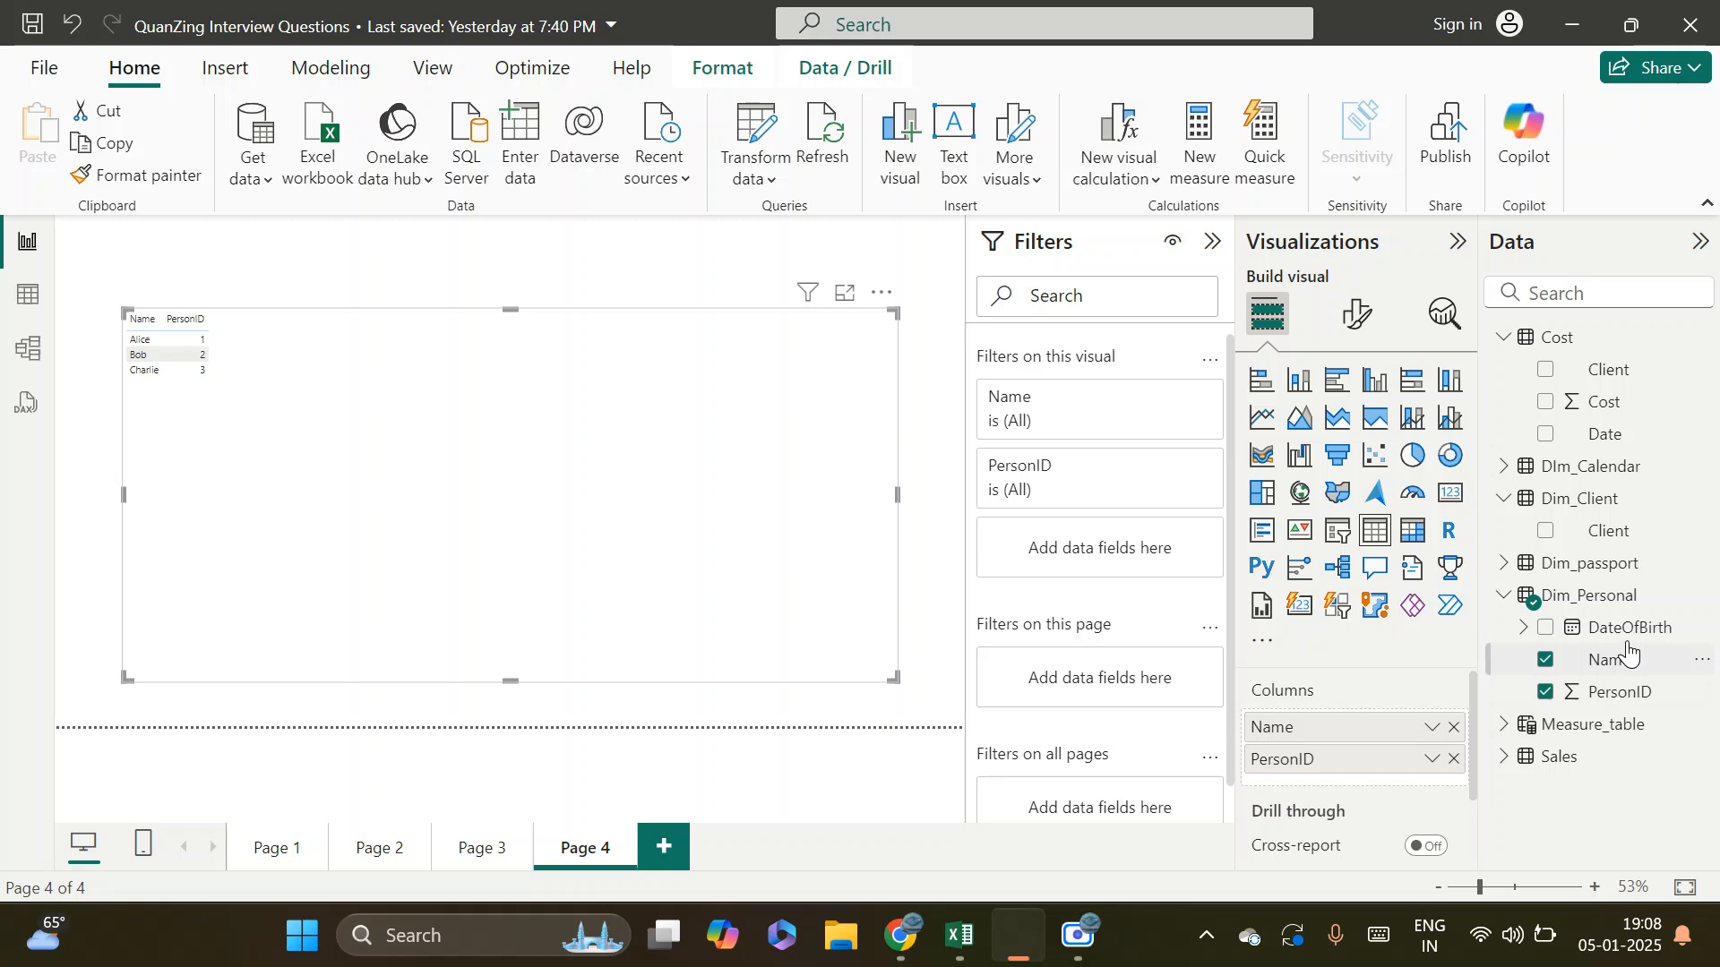
Add DateOfBirth to the table visual as a plain date instead of a date hierarchy, and shift the visual slightly up
drag(1652, 632, 1367, 772)
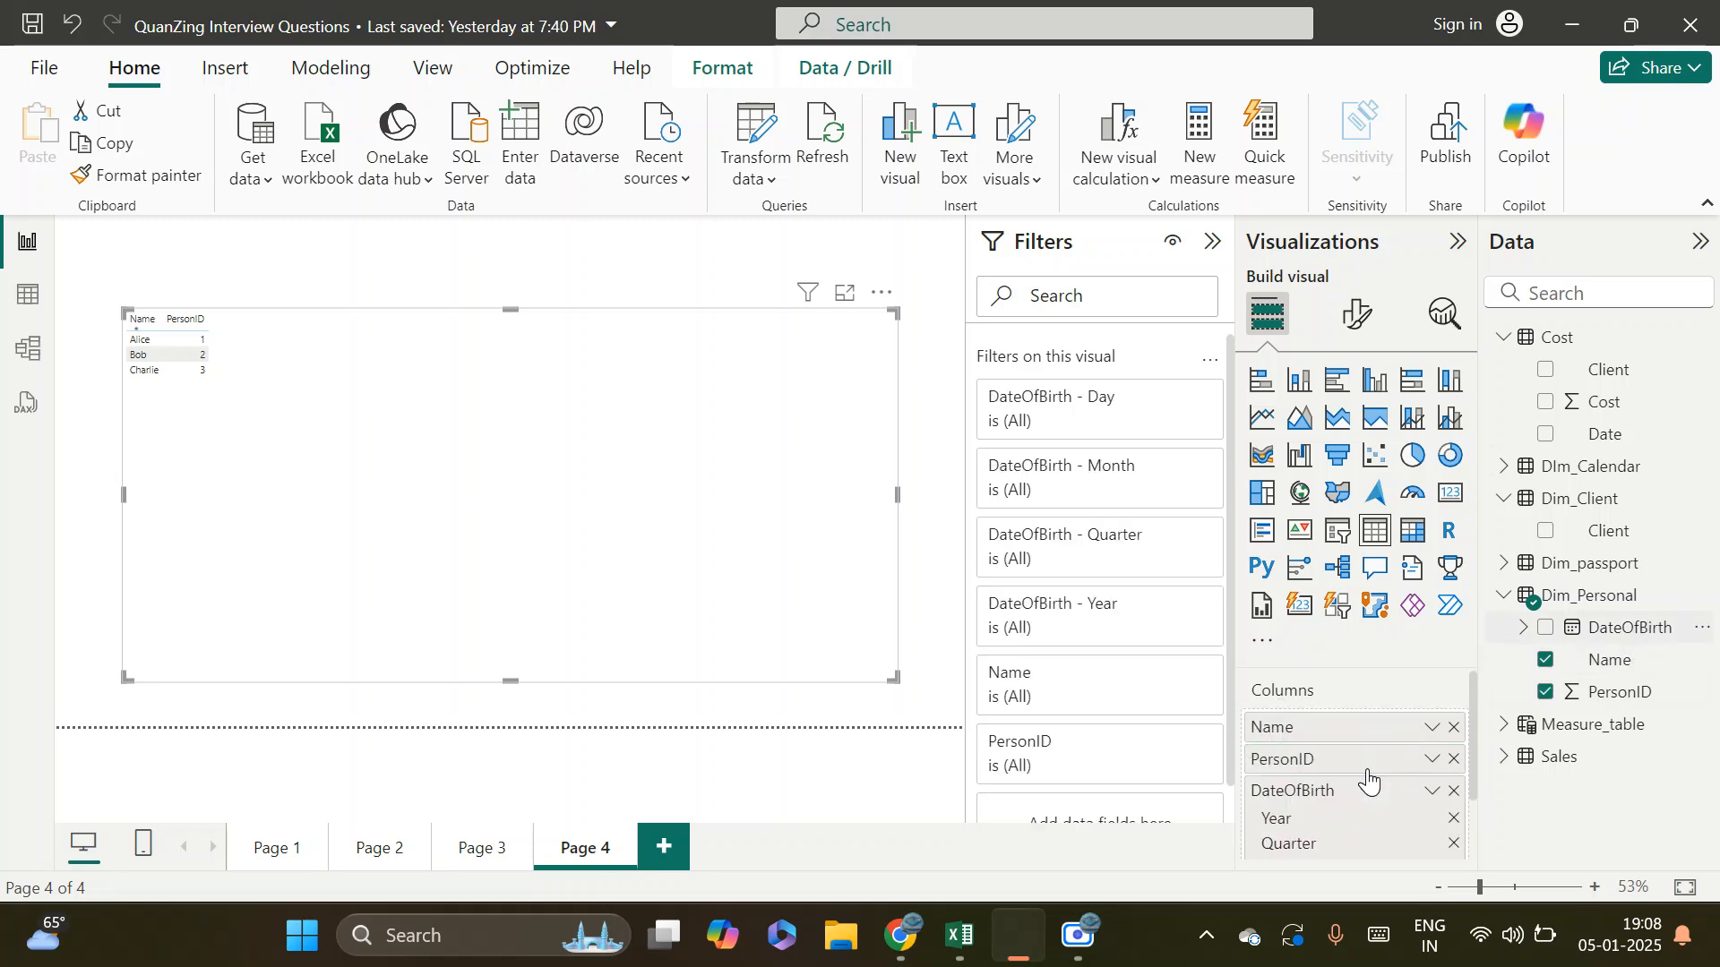
scroll(1362, 763, down, 3)
scroll(1308, 766, up, 3)
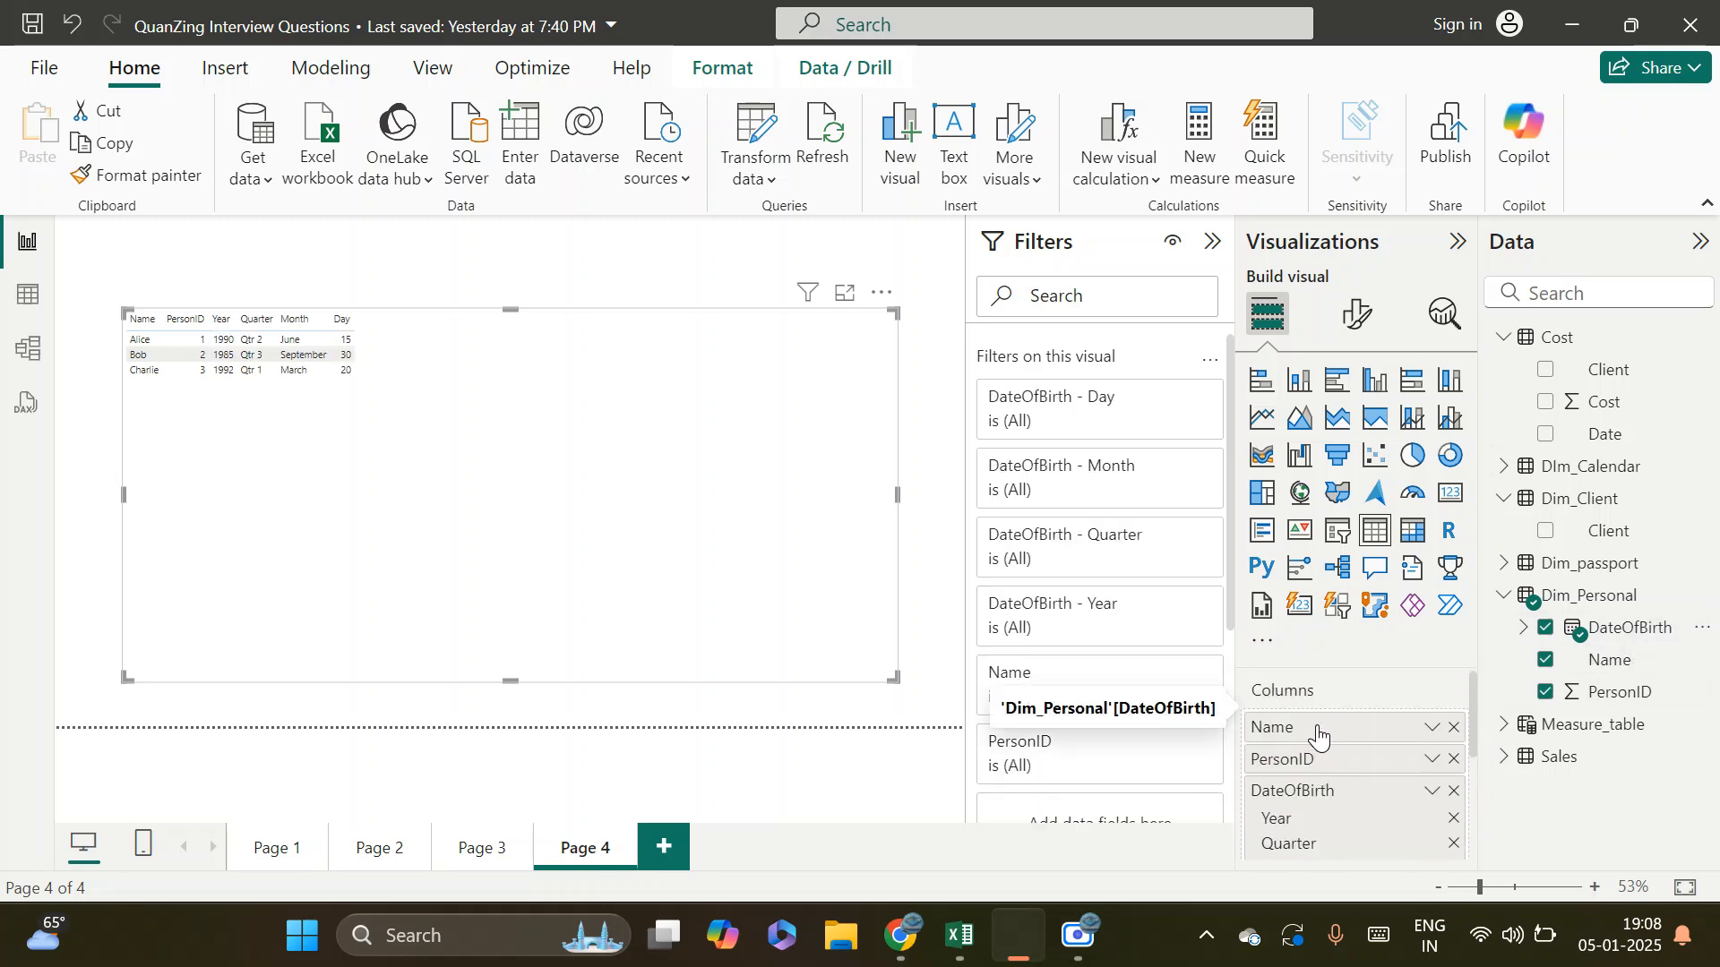
right_click(1299, 790)
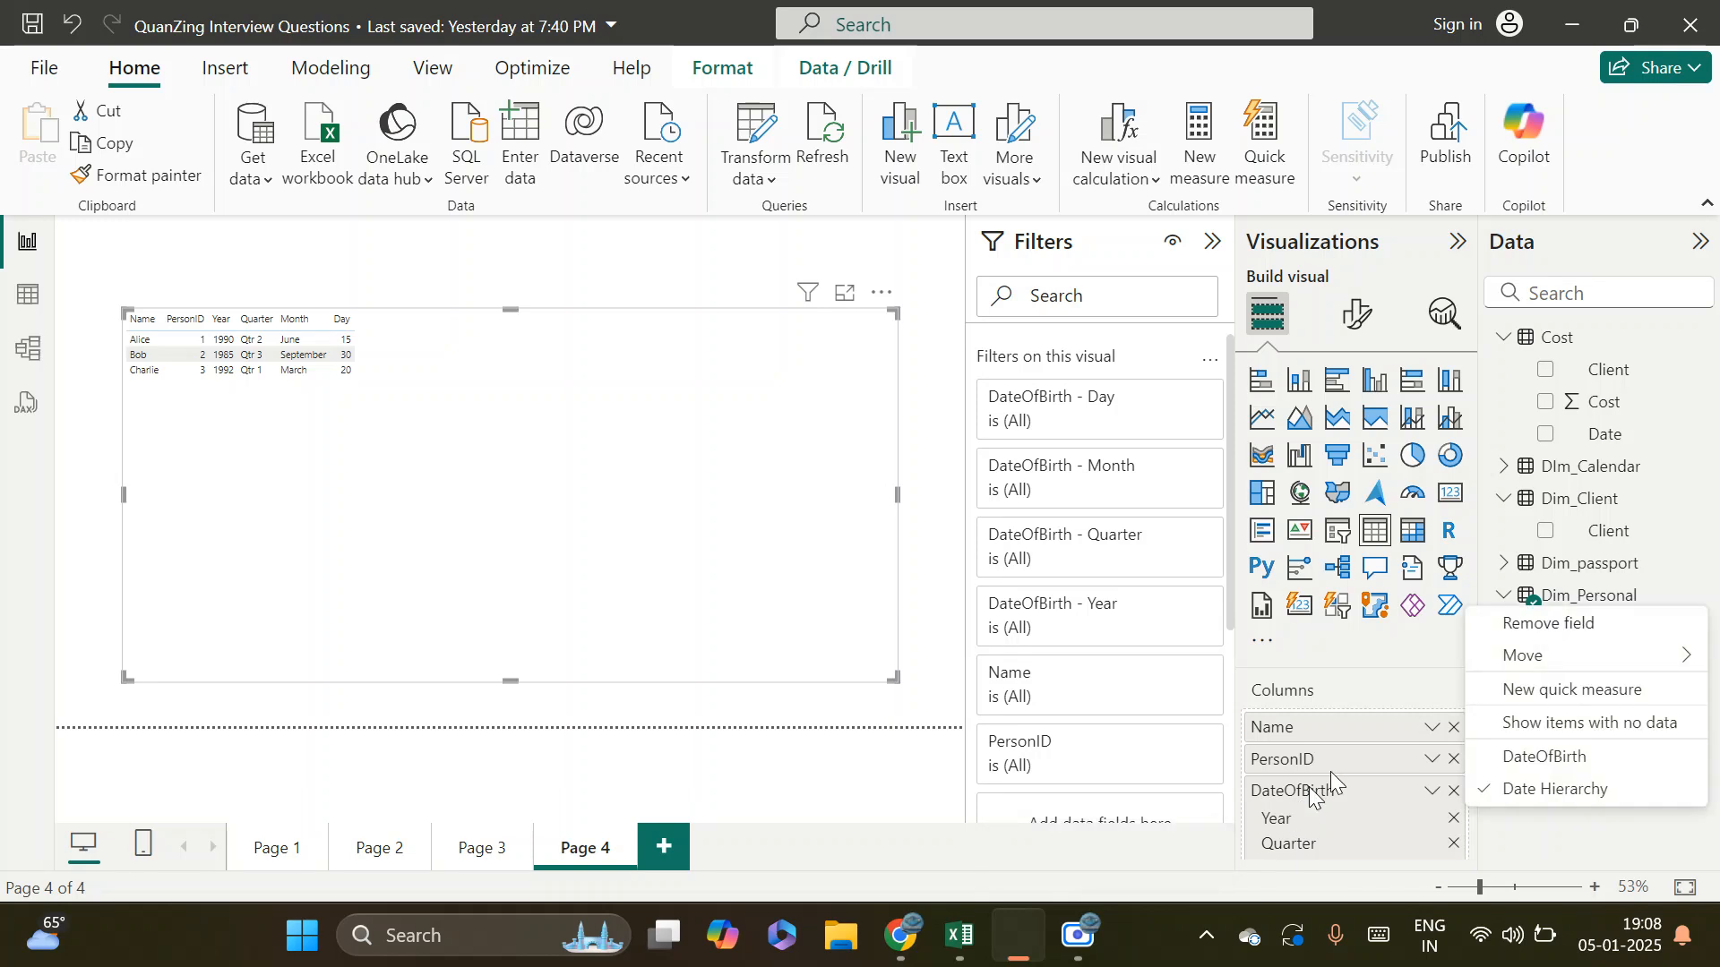
click(1577, 760)
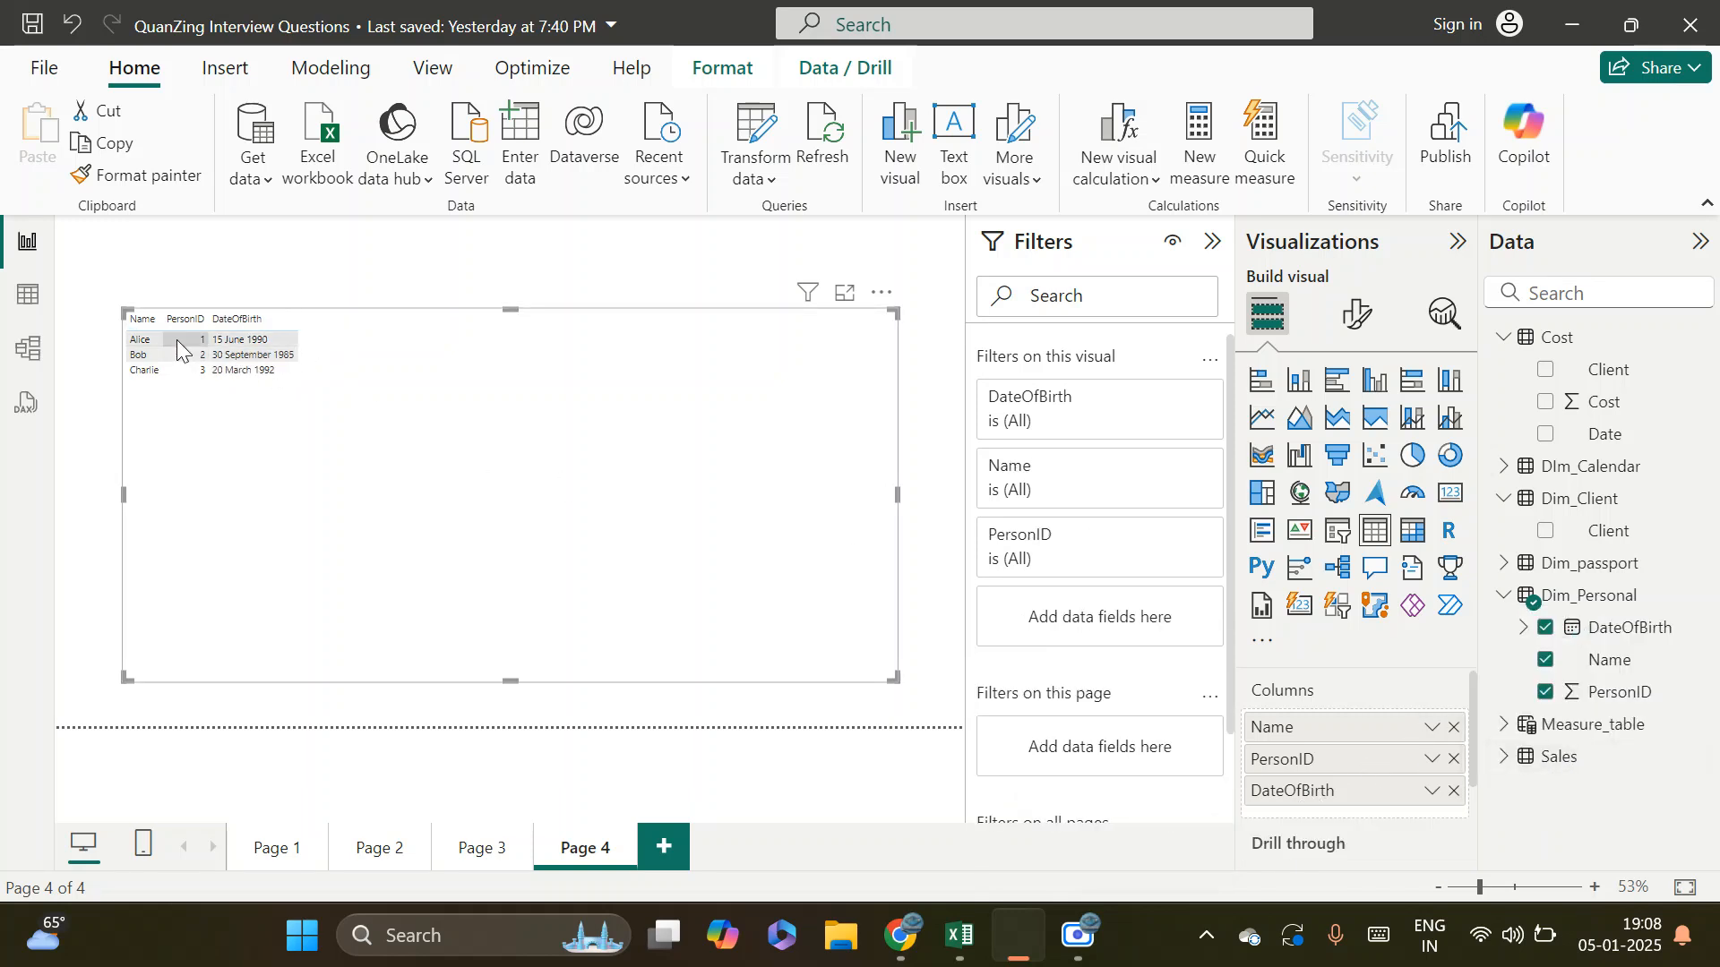
drag(336, 491, 332, 475)
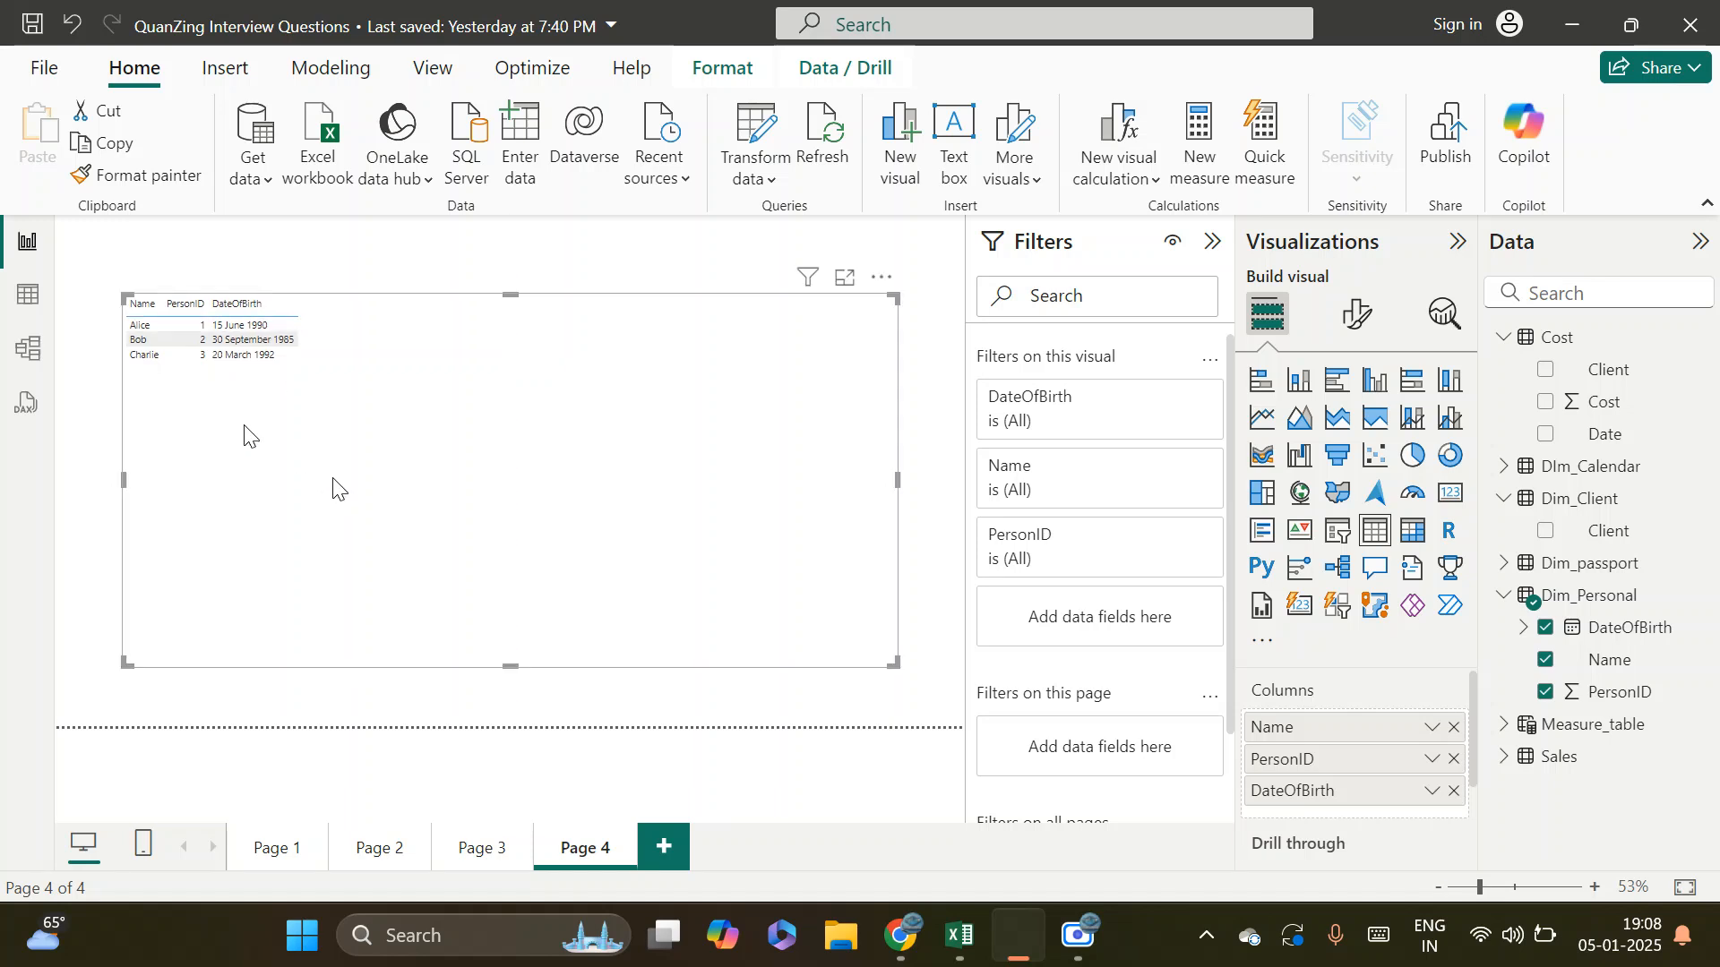
Copy the formatting of the Customers sales table on Page 1 onto the Page 4 table visual with Format painter, and shift that visual slightly down
click(374, 857)
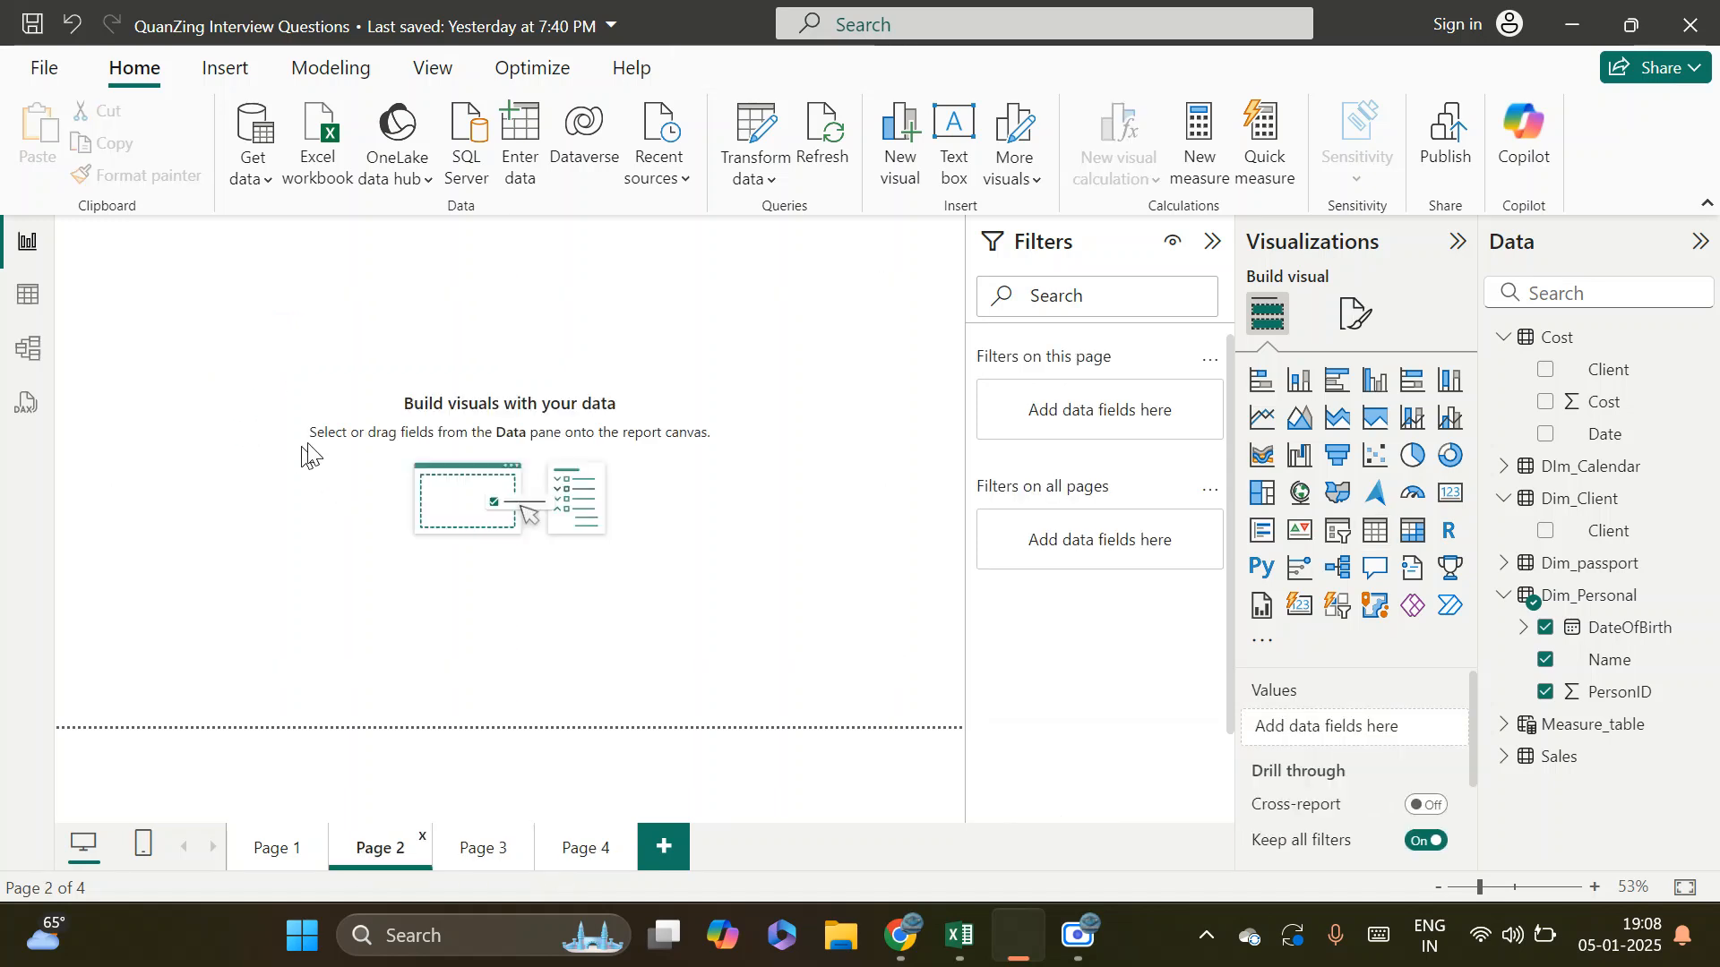
click(269, 849)
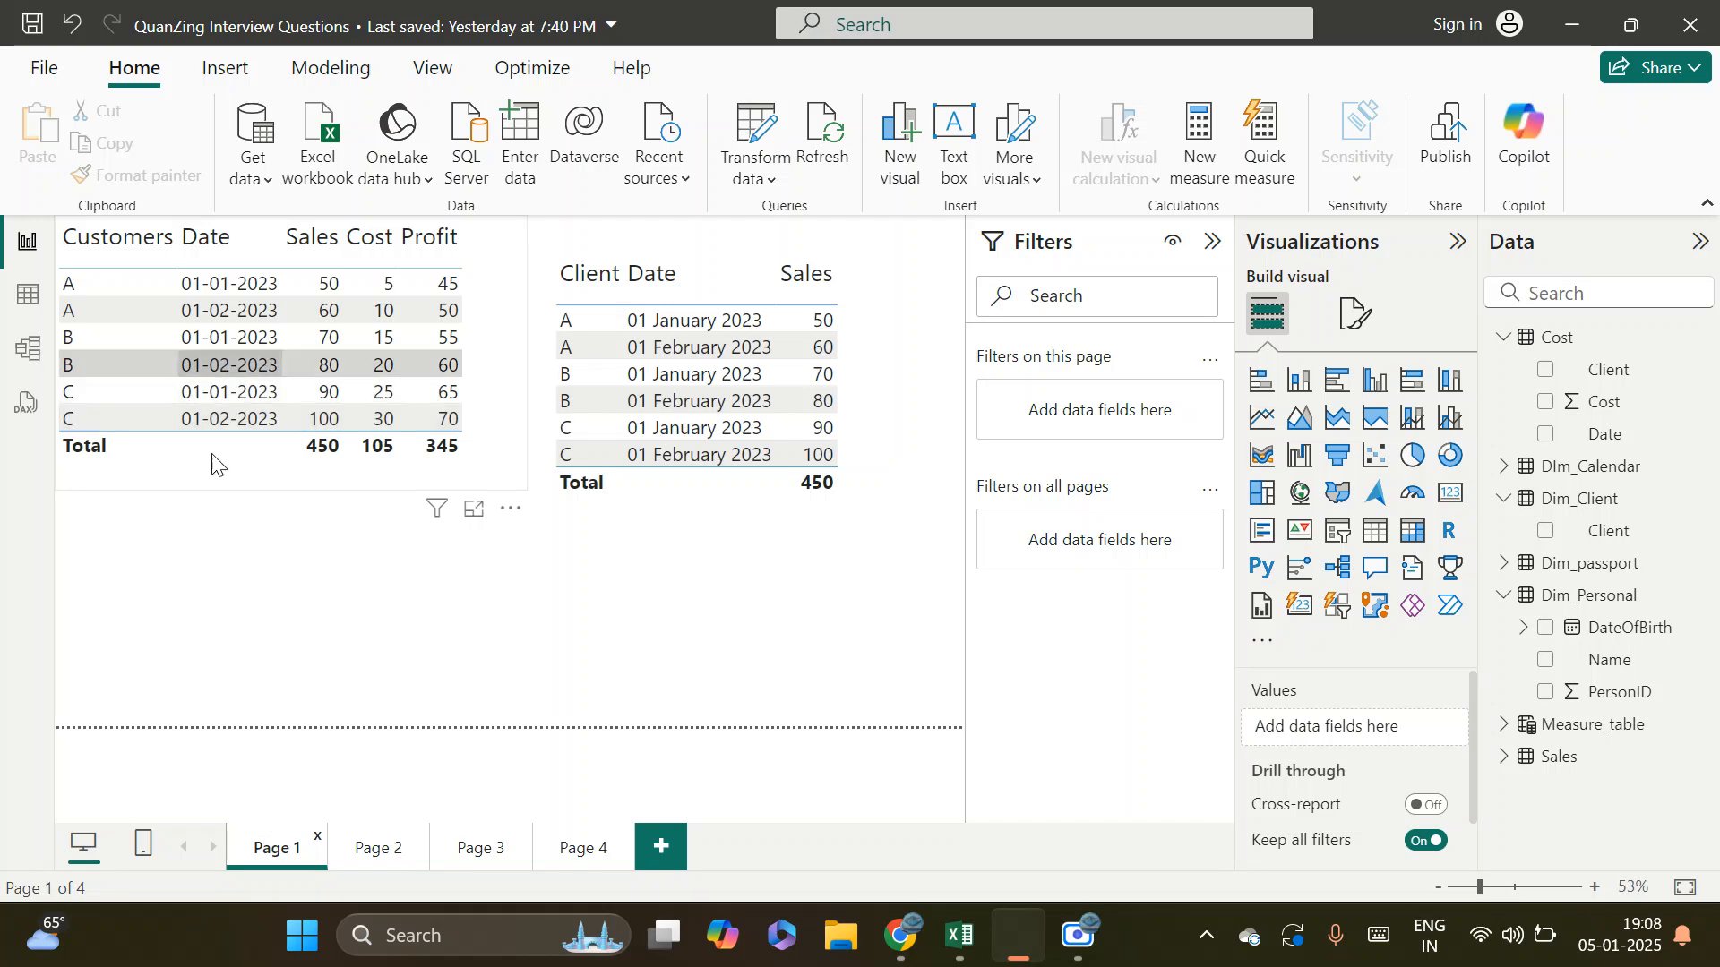
click(126, 176)
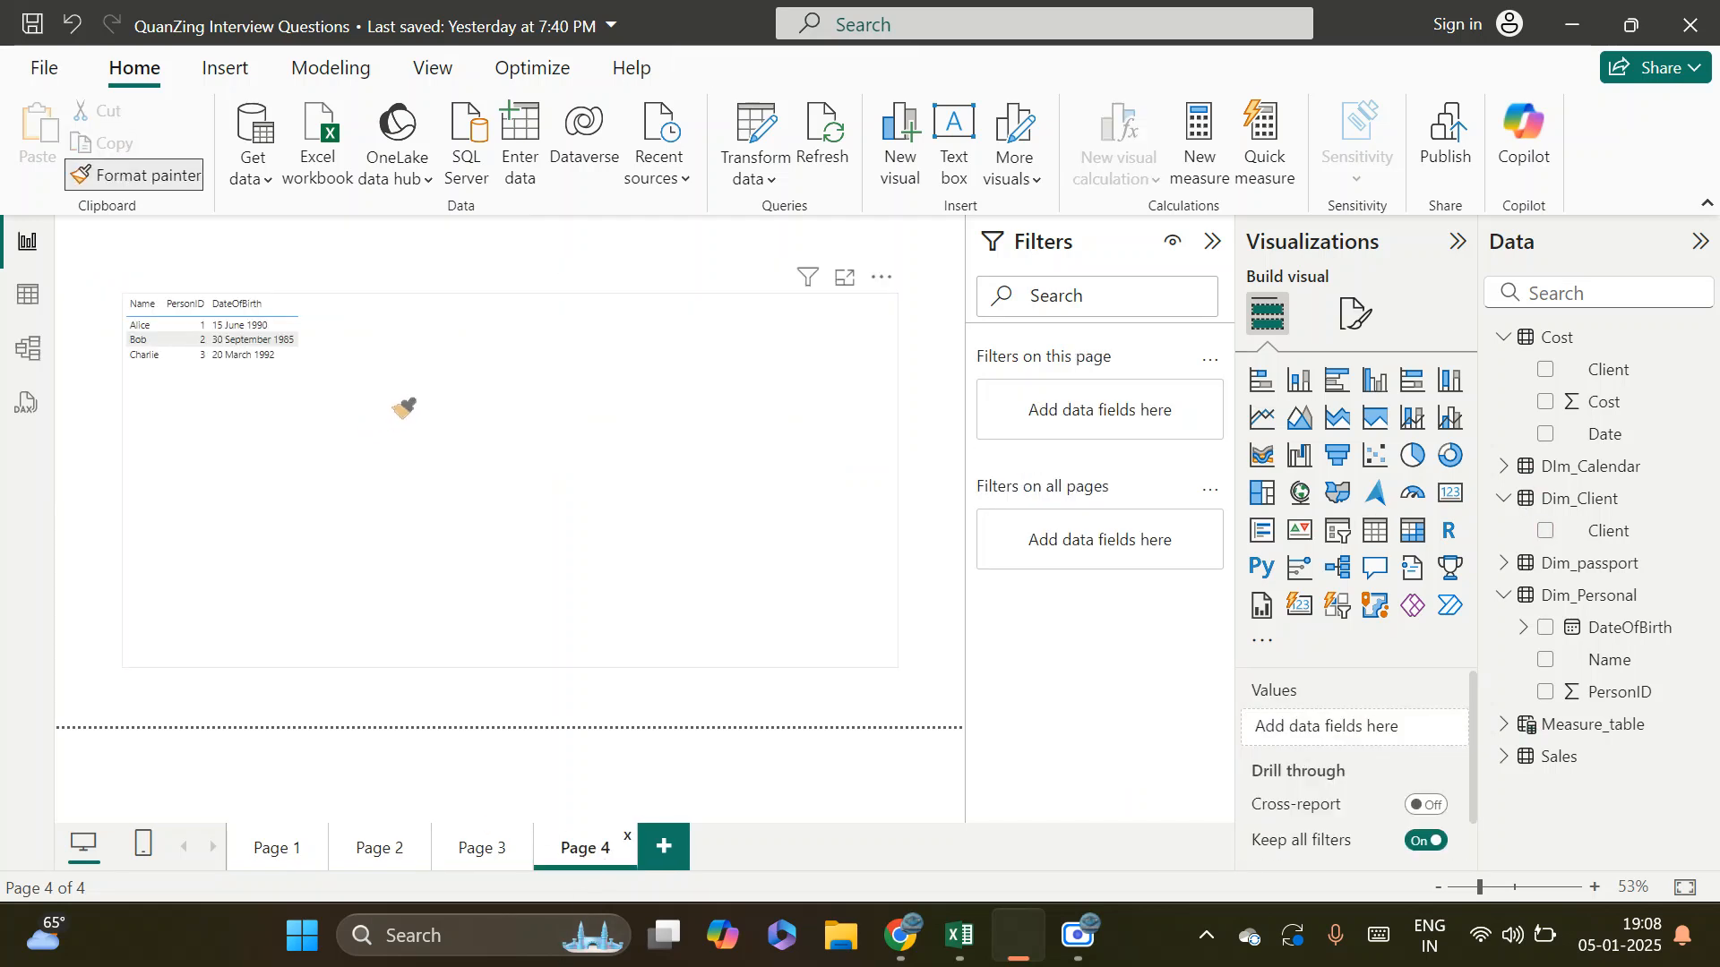
click(470, 436)
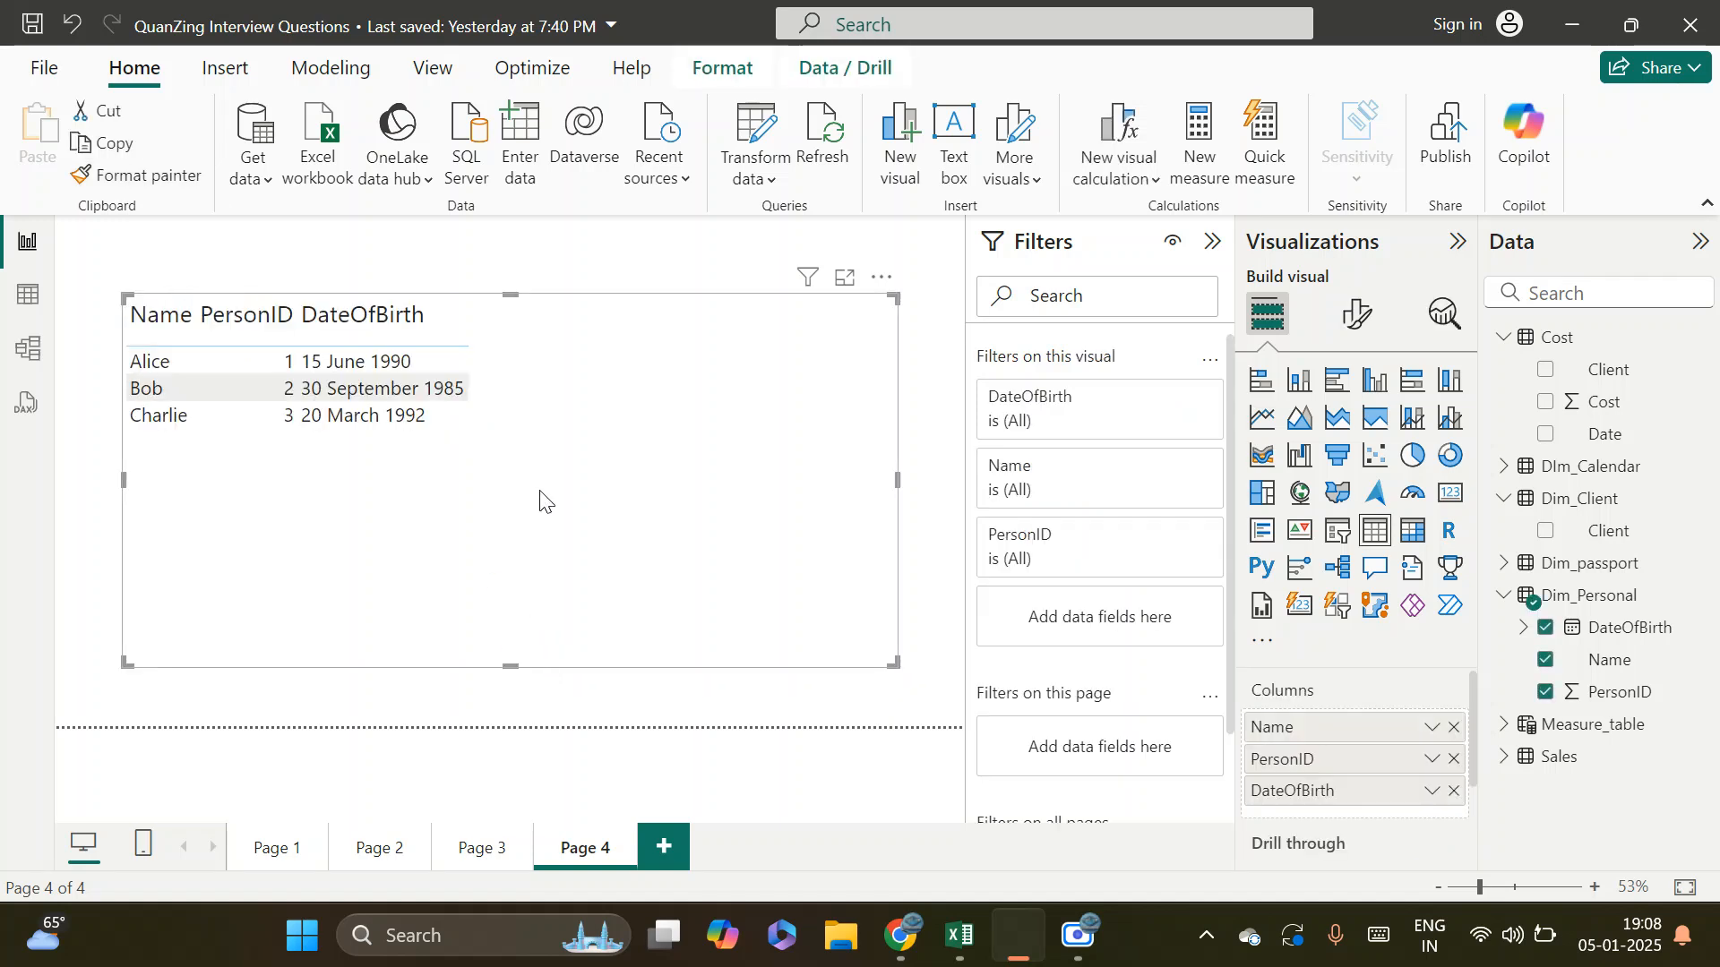
click(521, 512)
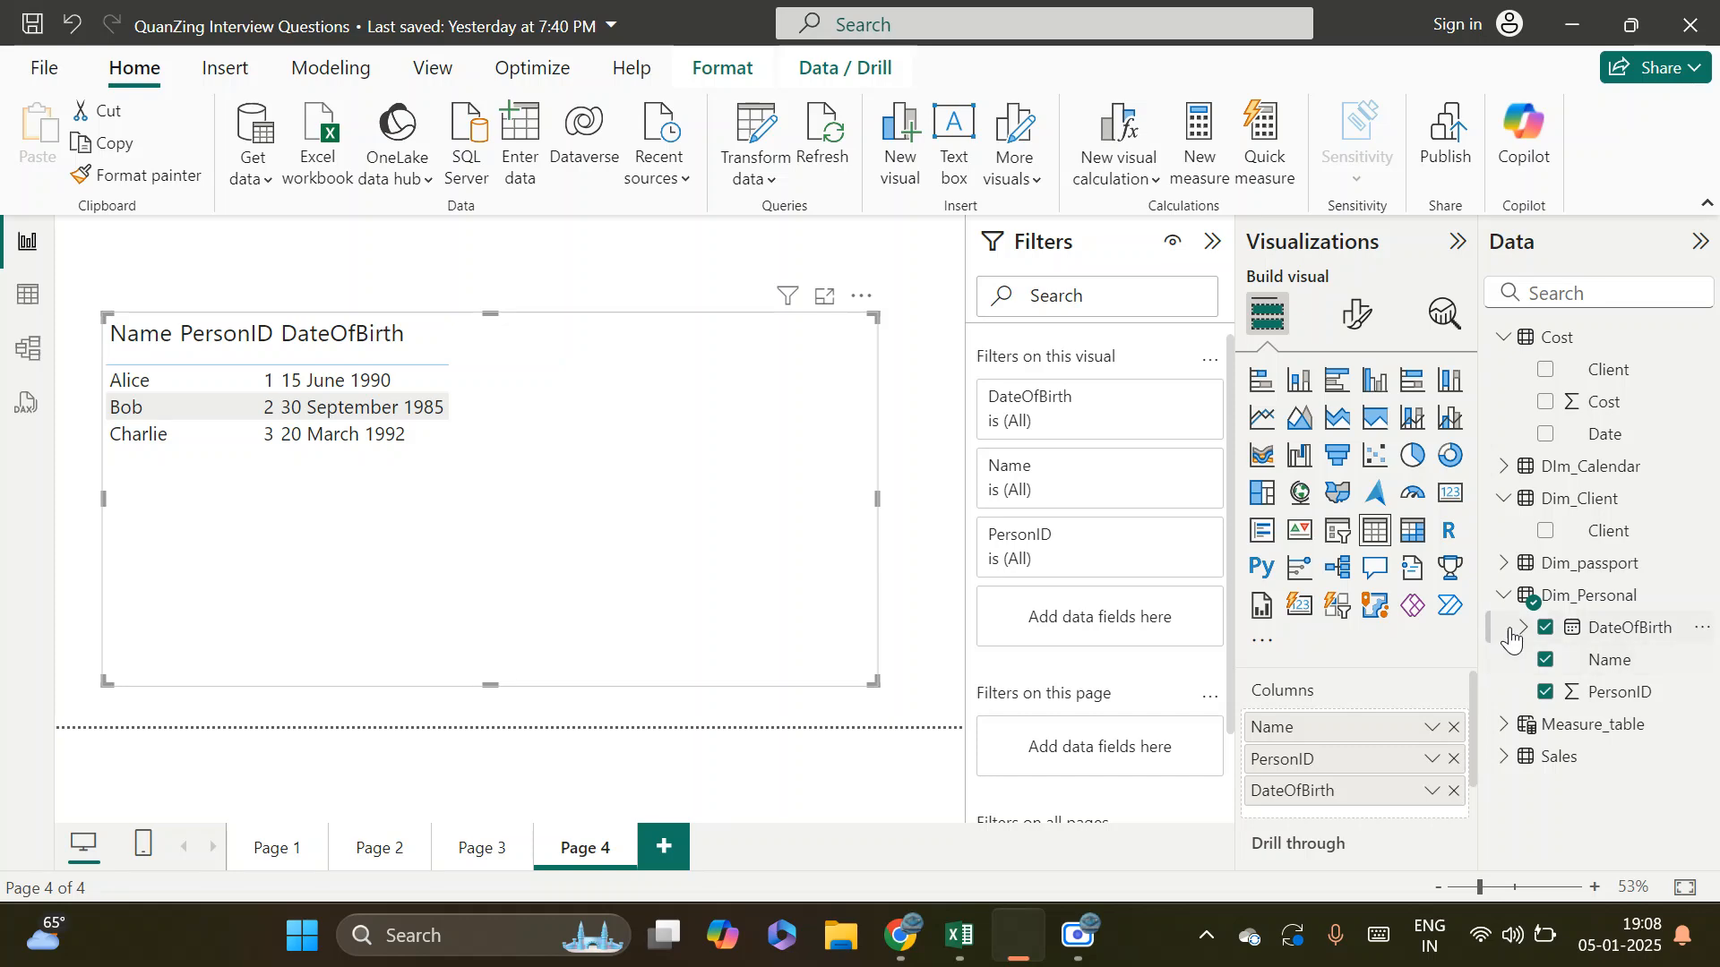
Switch to the Excel workbook and examine the PassportID, PersonID, PassportNumber and IssueDate values in the Dim_Passport table
click(965, 910)
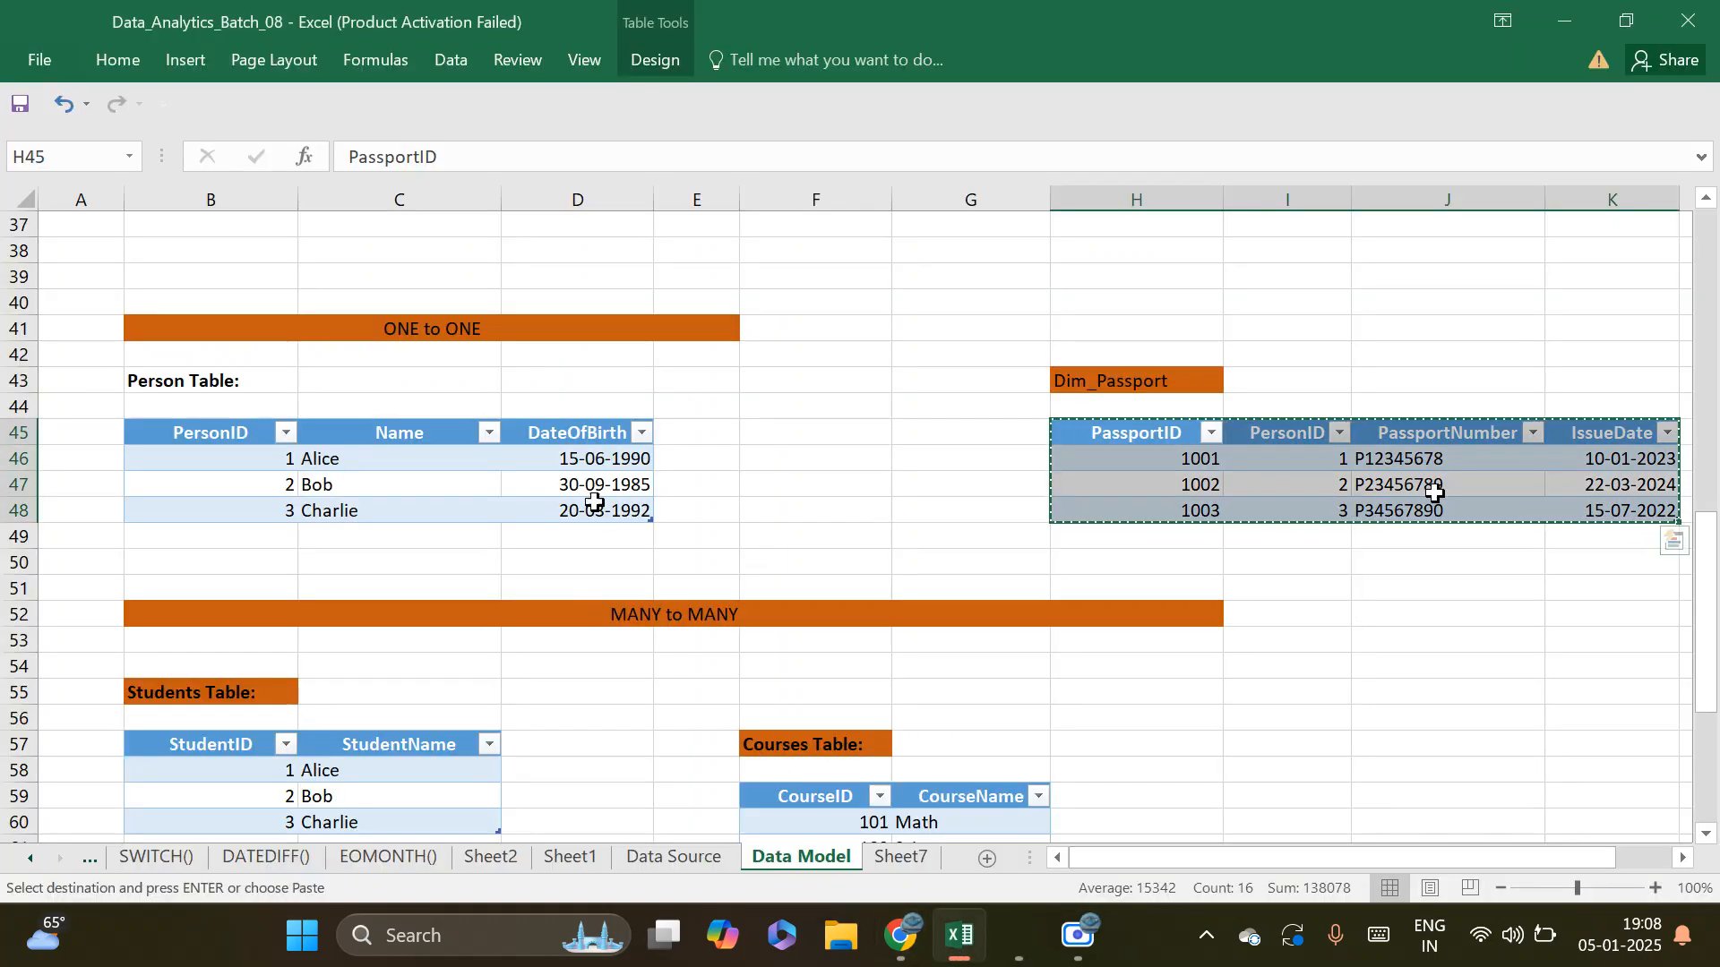
click(1316, 462)
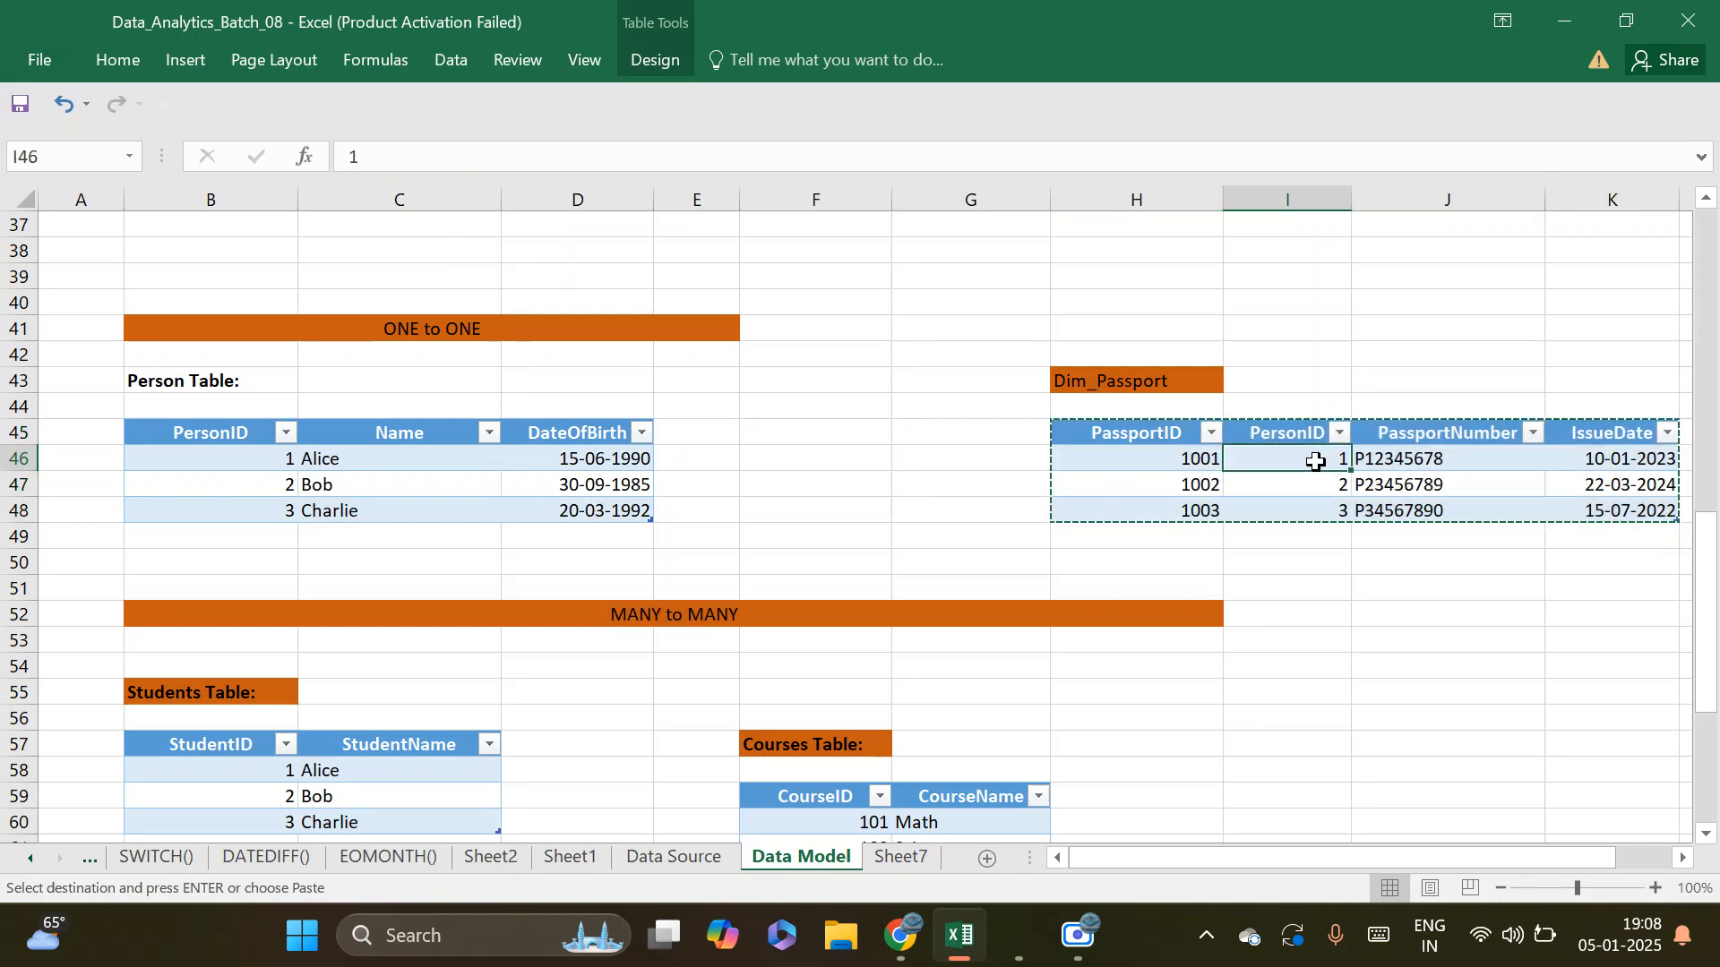
click(1191, 460)
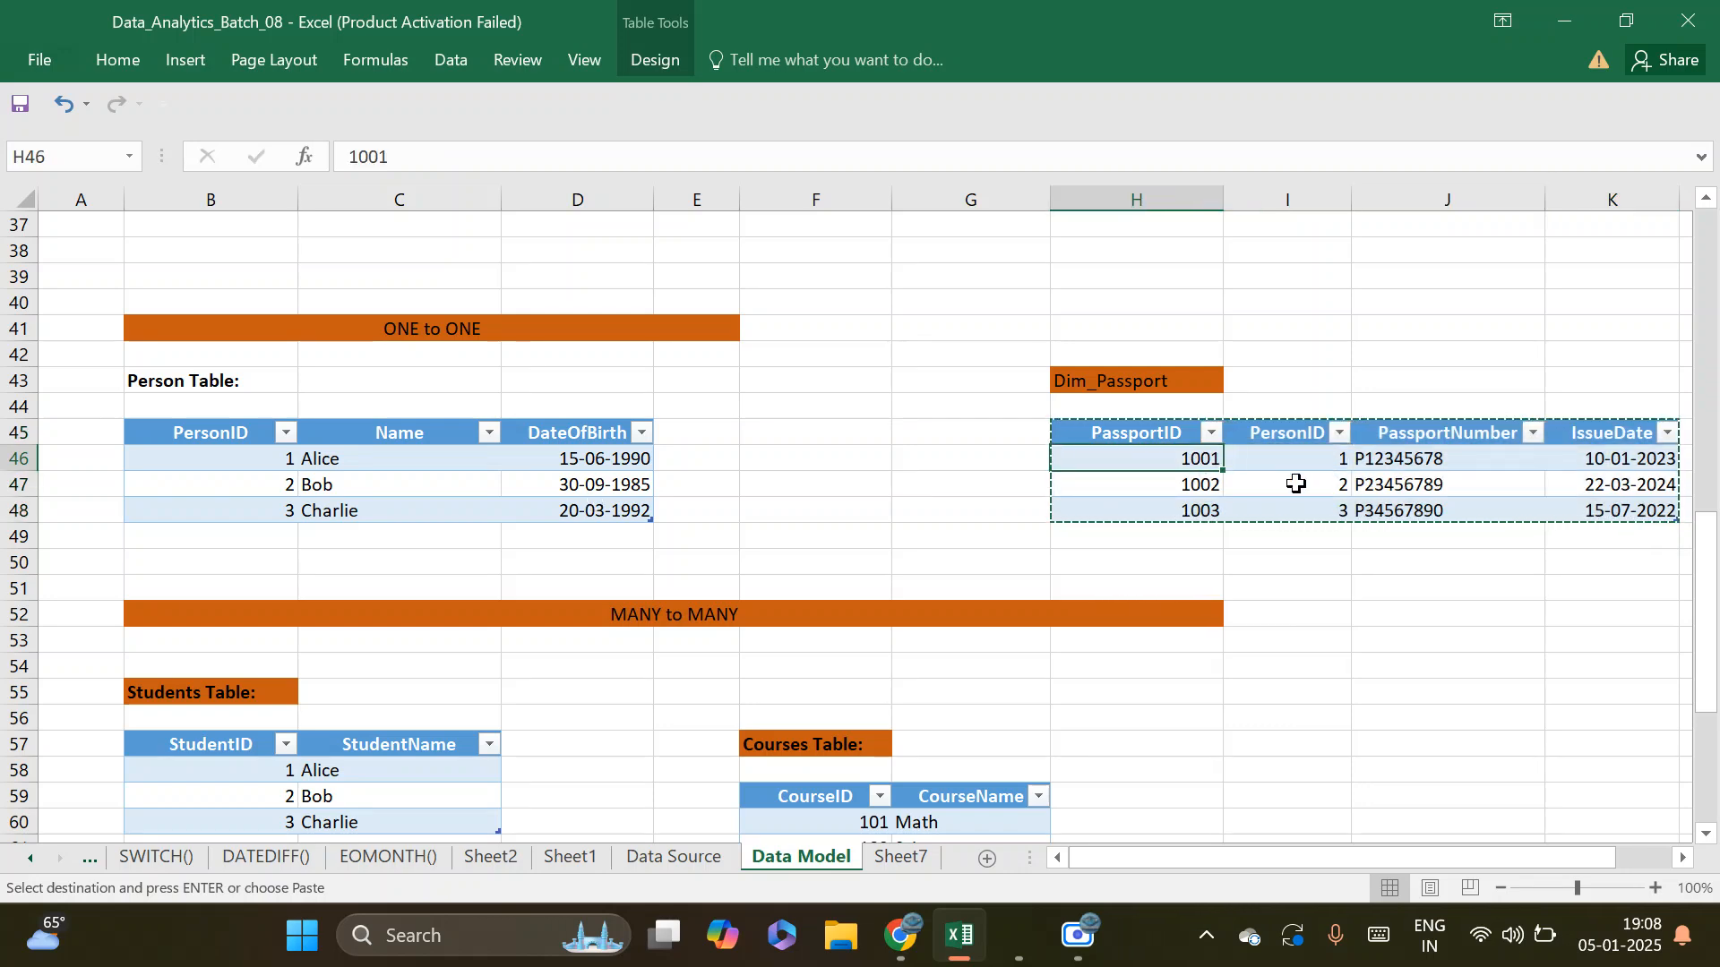
click(1431, 461)
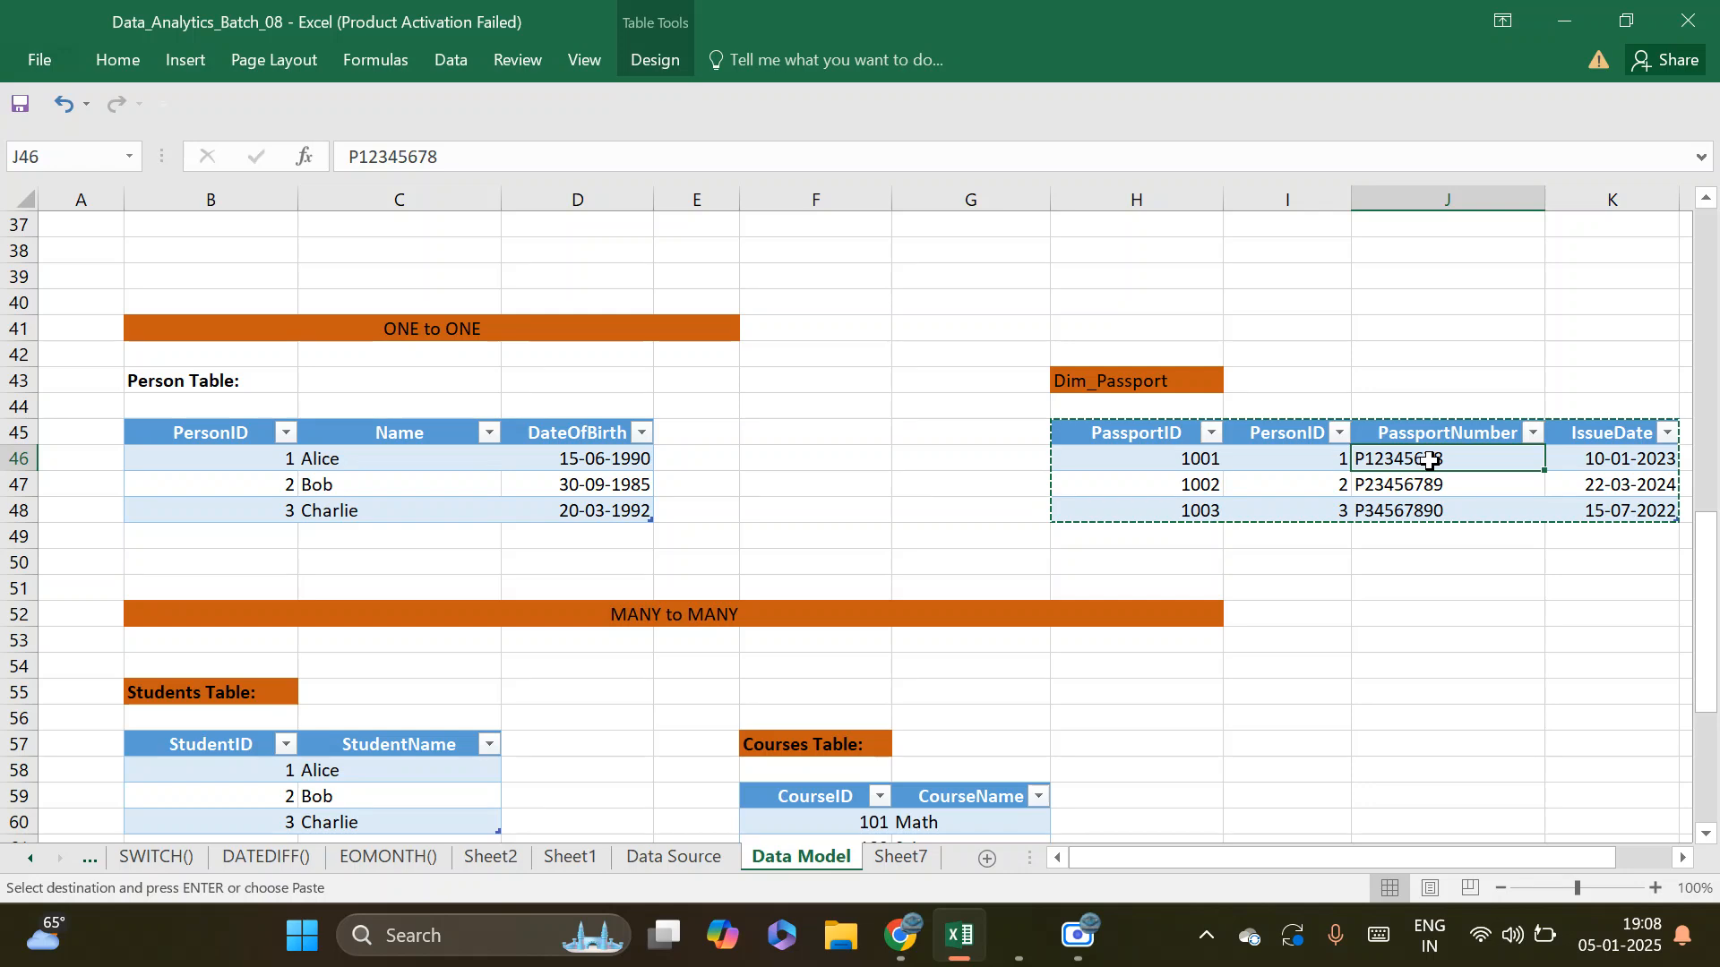
click(1595, 462)
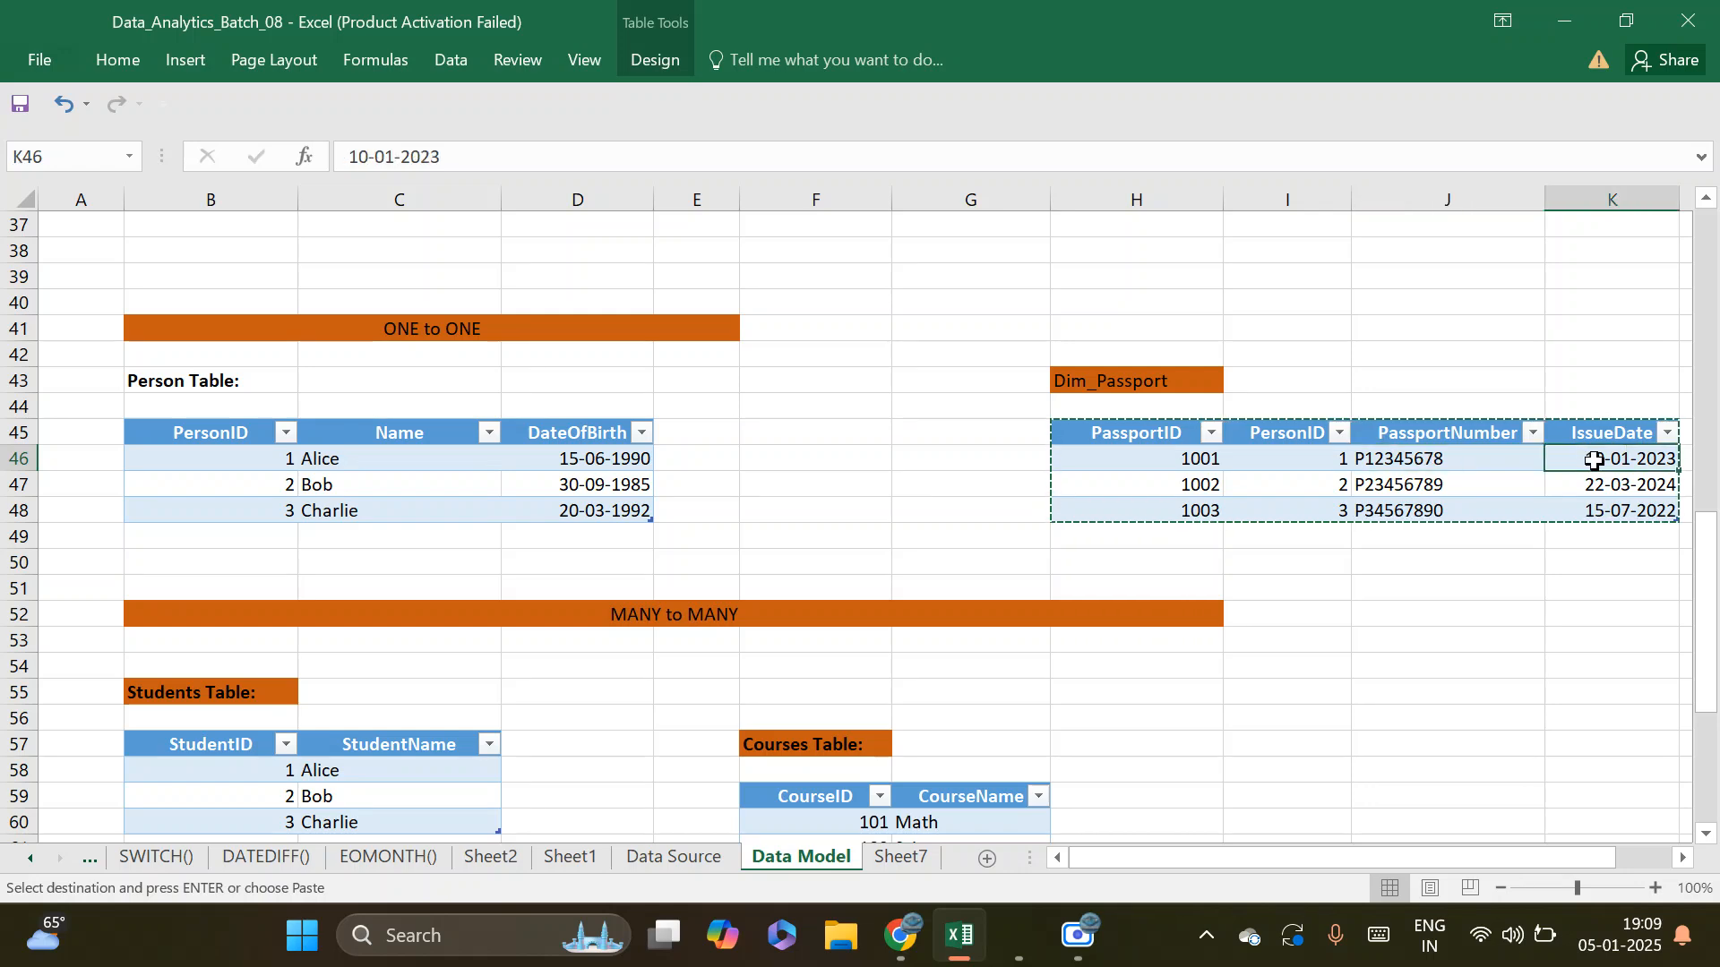
click(1183, 465)
mouse_move(1203, 469)
mouse_down()
mouse_move(1201, 509)
mouse_move(1200, 485)
mouse_up()
drag(1419, 457, 1418, 475)
drag(1621, 458, 1621, 489)
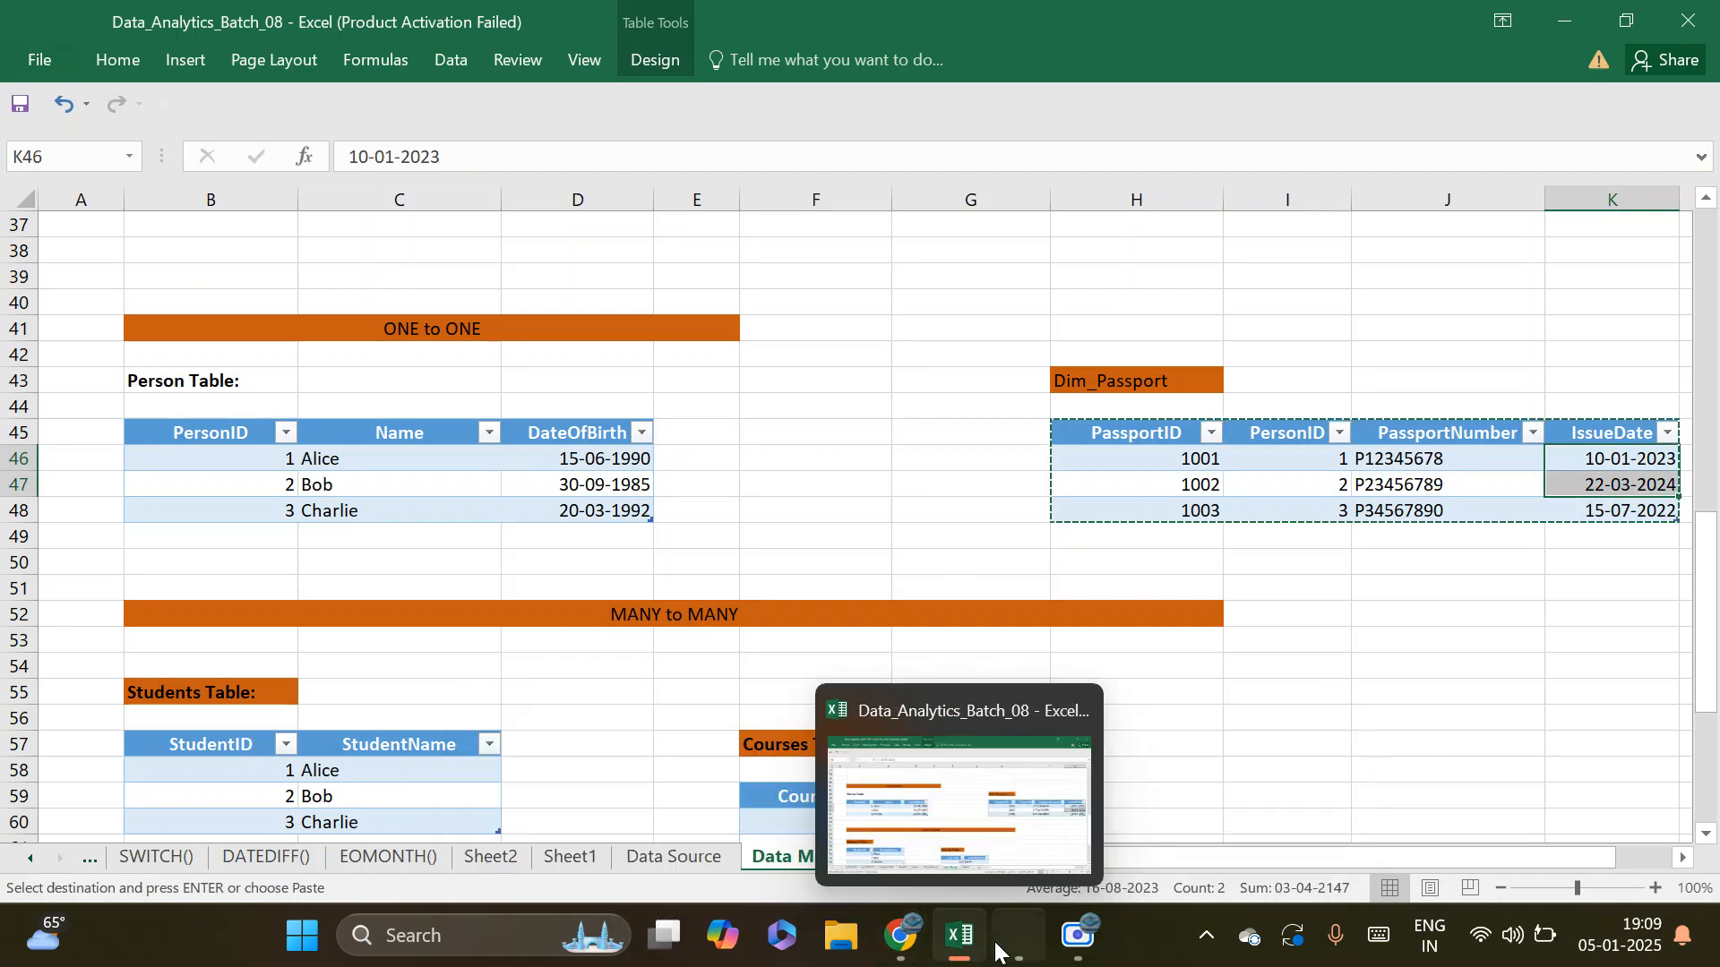
Switch back to Power BI and add PassportNumber from Dim_passport to the table visual on Page 4
mouse_move(1019, 939)
click(983, 854)
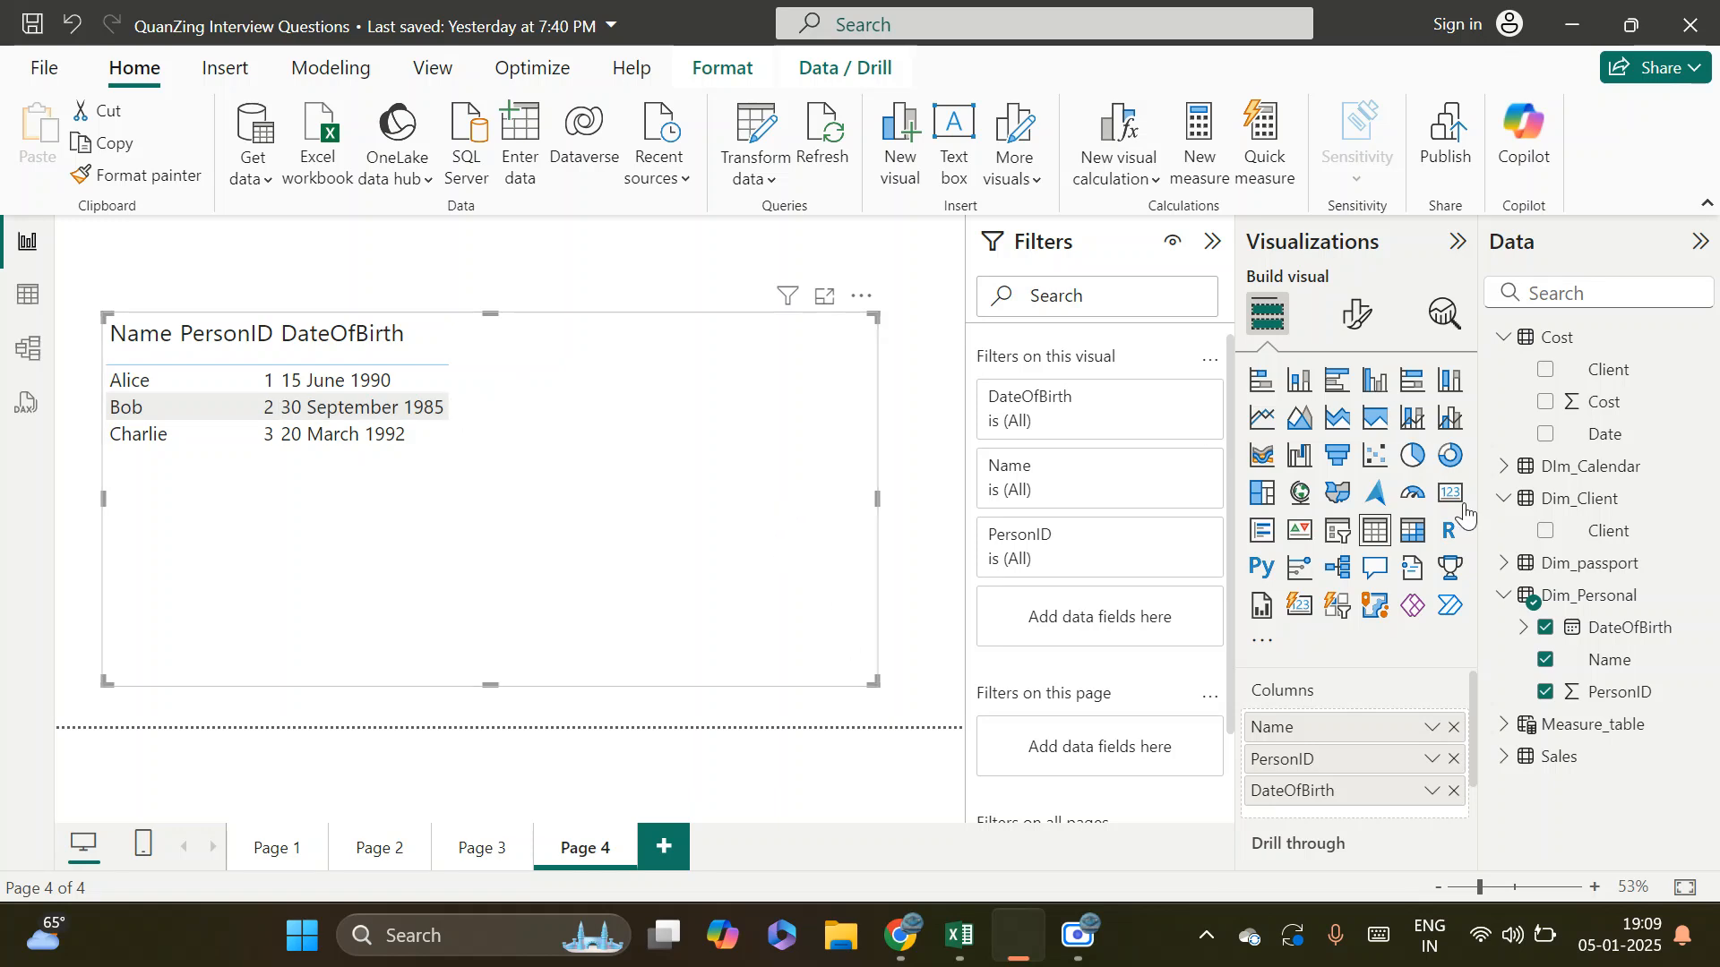
click(1505, 564)
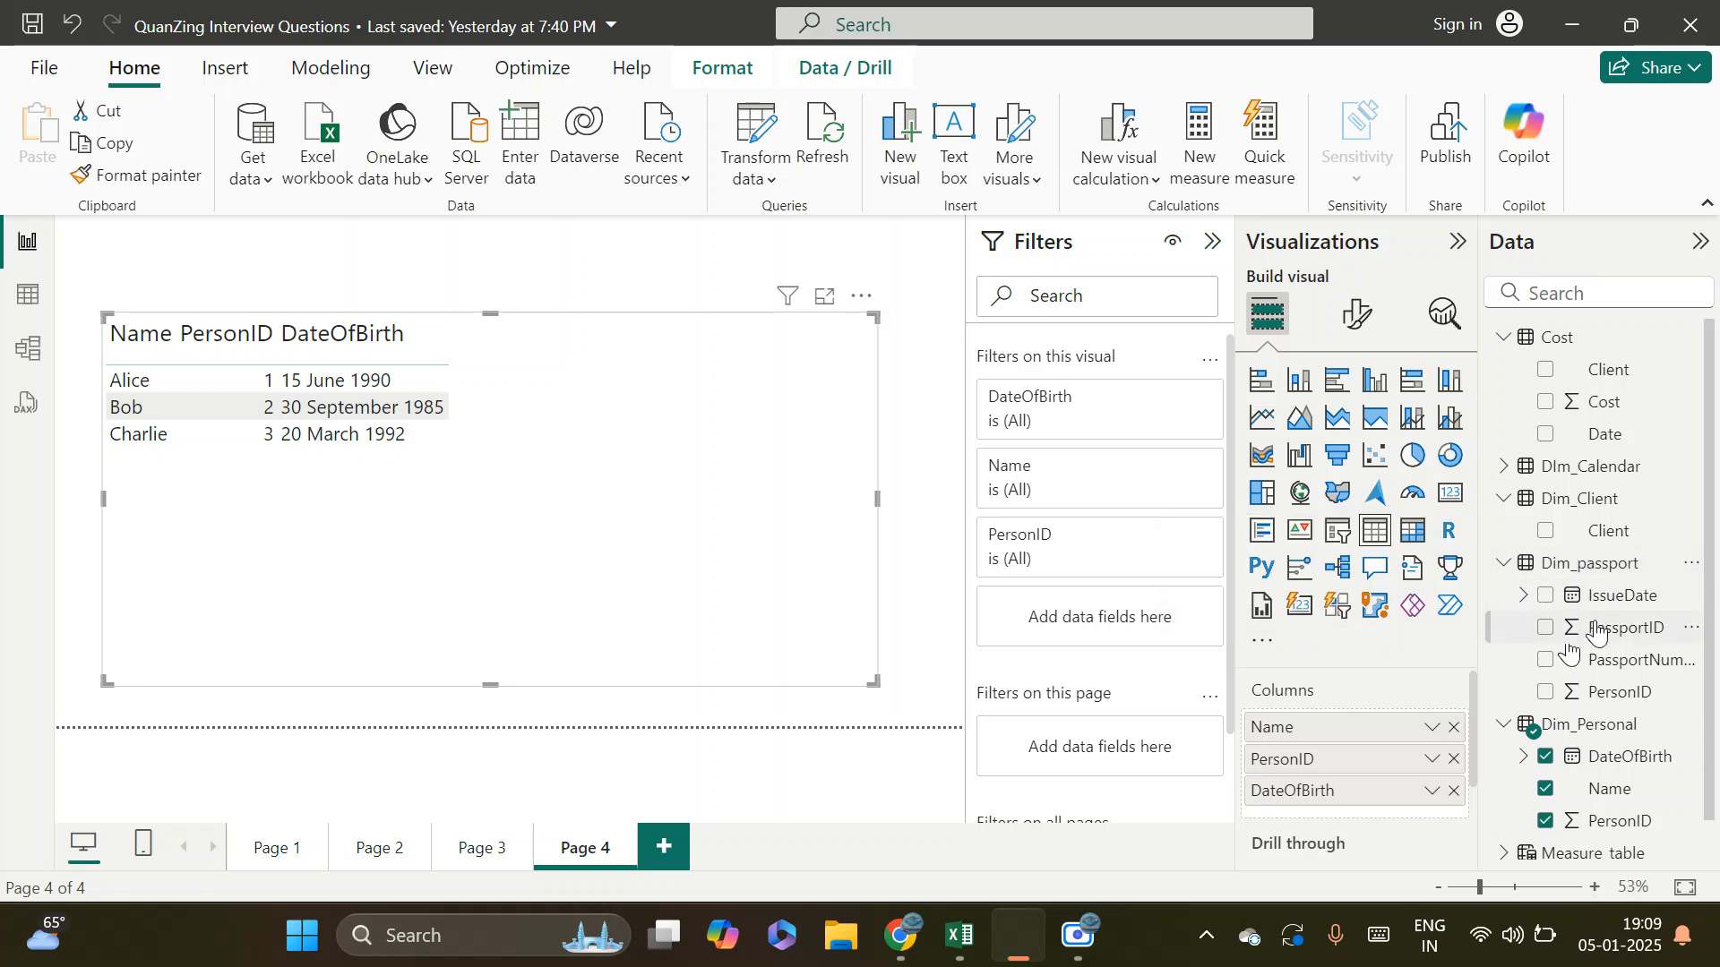
drag(1646, 668, 687, 458)
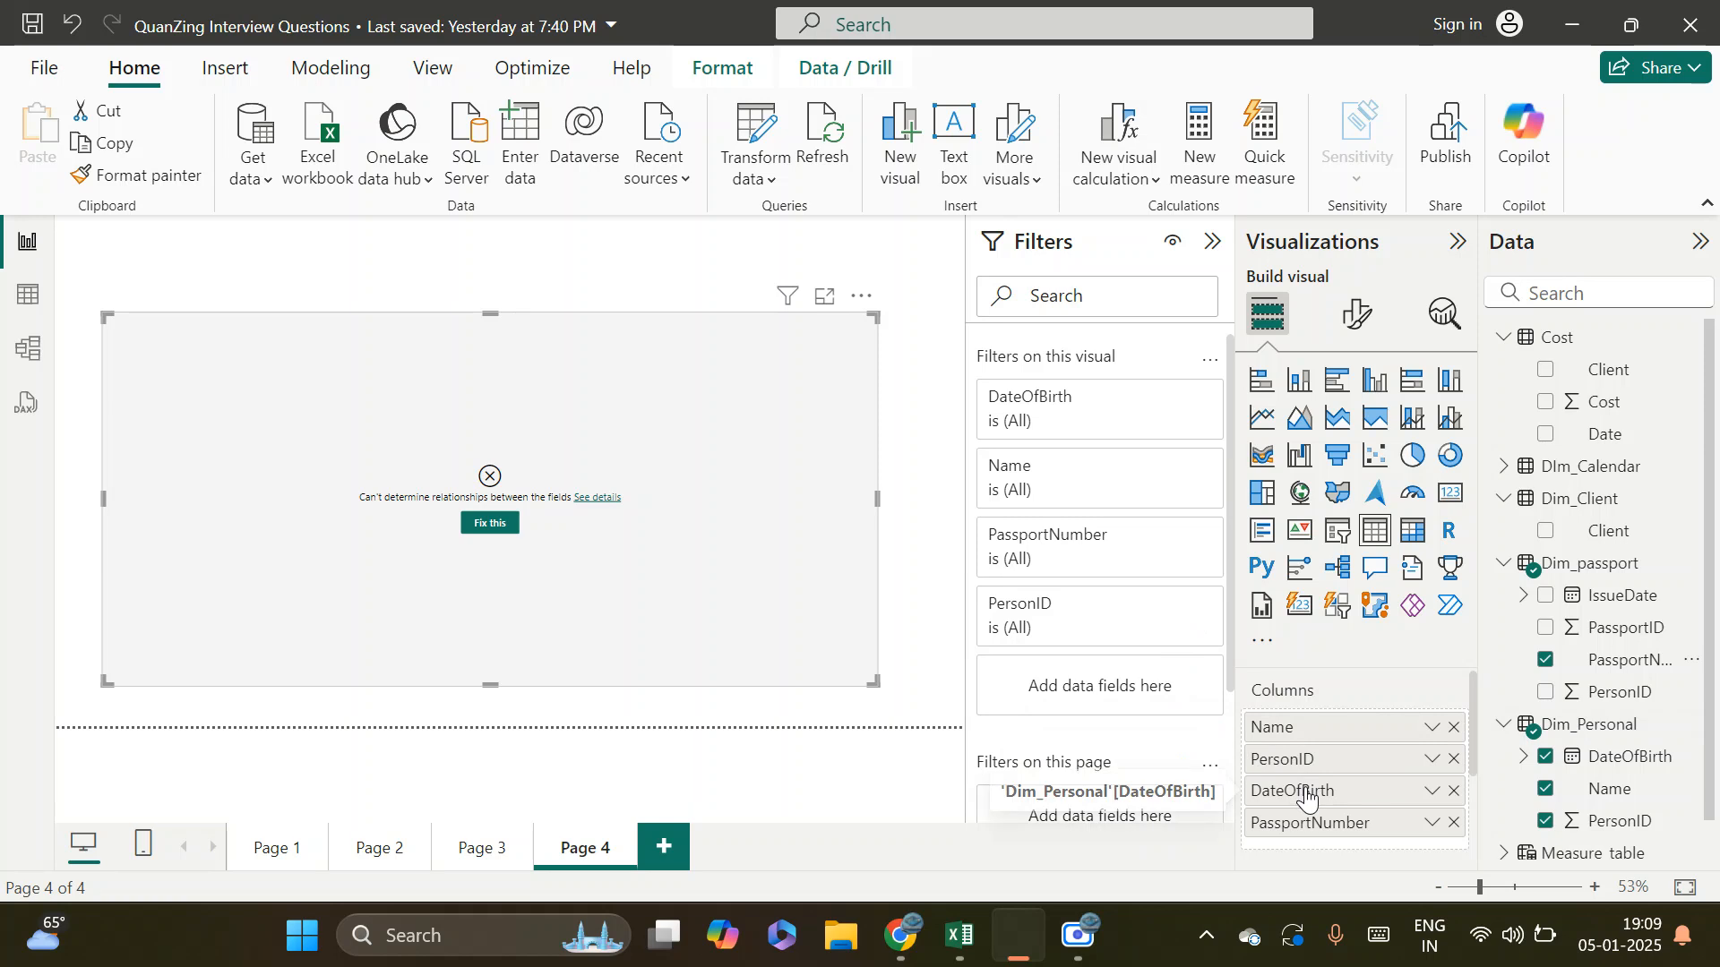
scroll(1308, 791, down, 3)
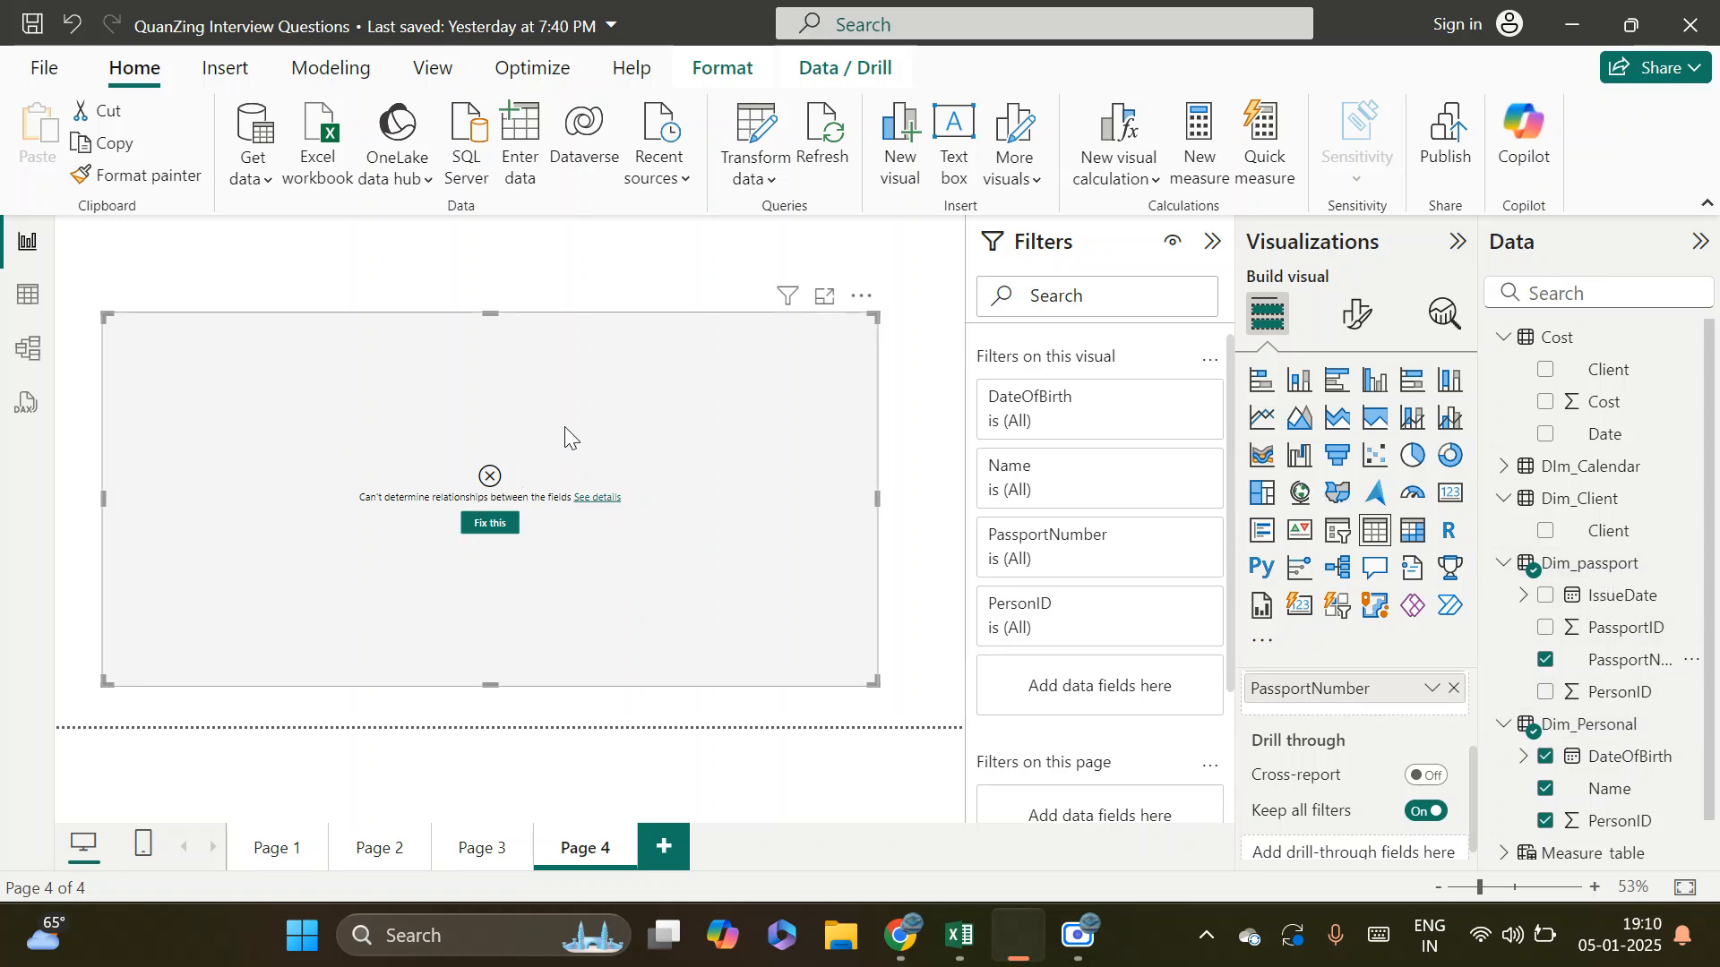
Create a one-to-one relationship between Dim_passport and Dim_Personal on PersonID in the model's Layout 1, with cross-filter direction Both
click(27, 350)
click(302, 365)
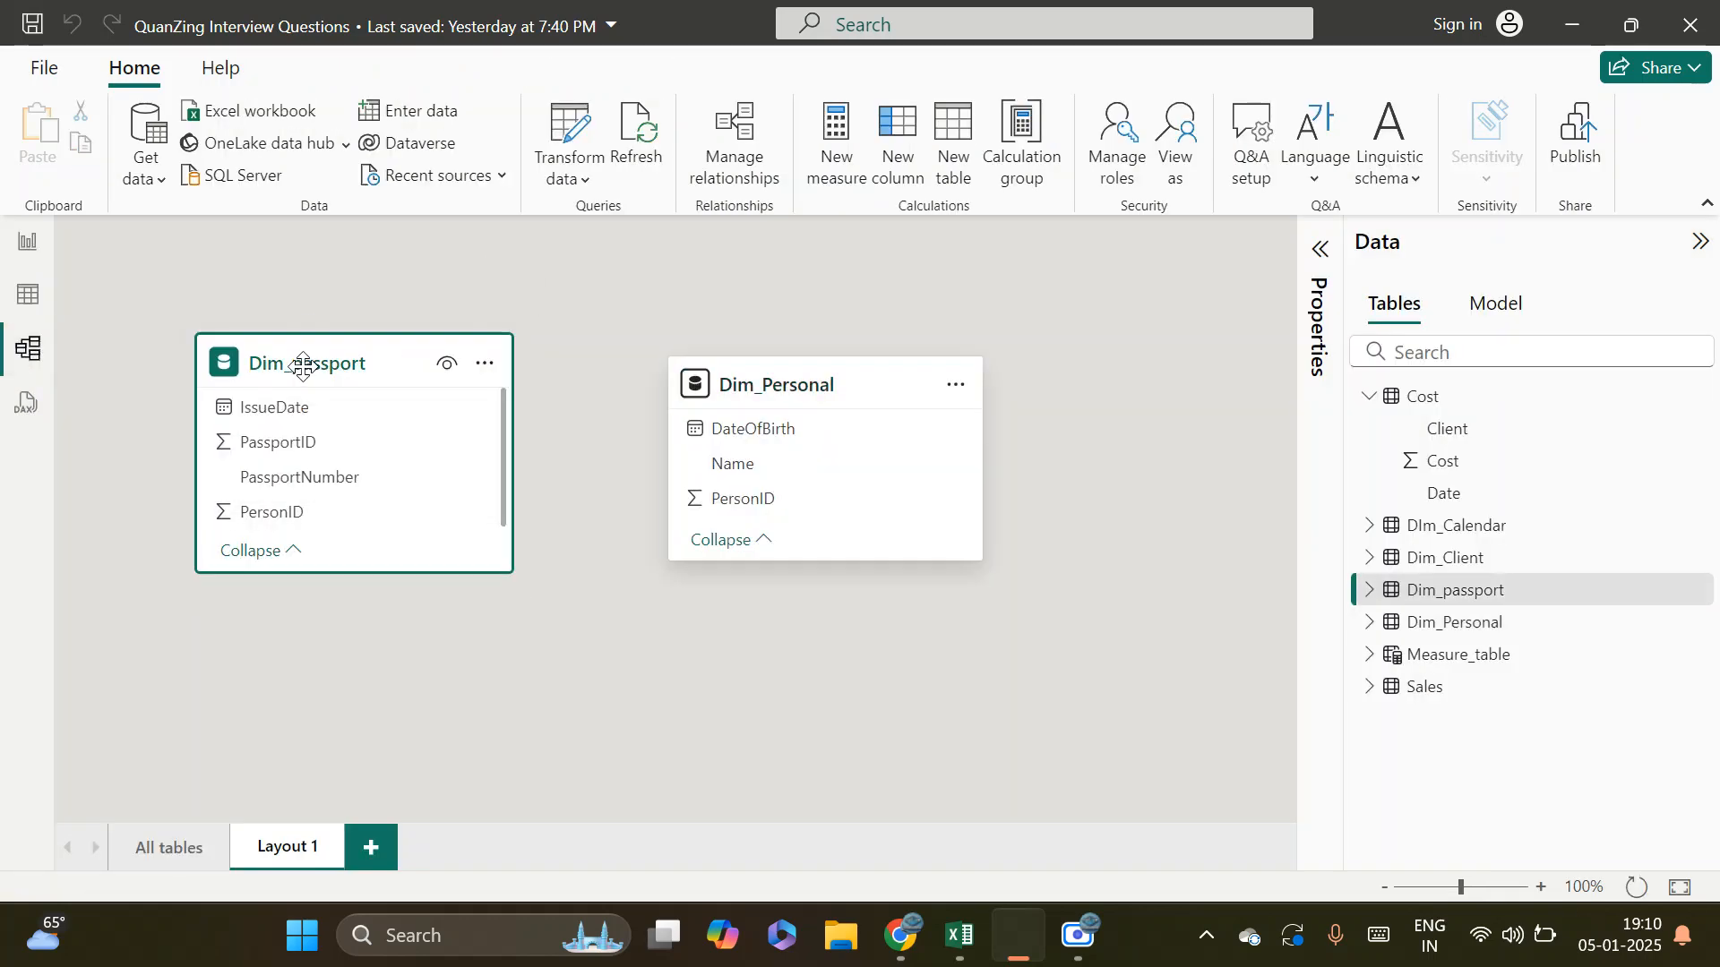
click(817, 380)
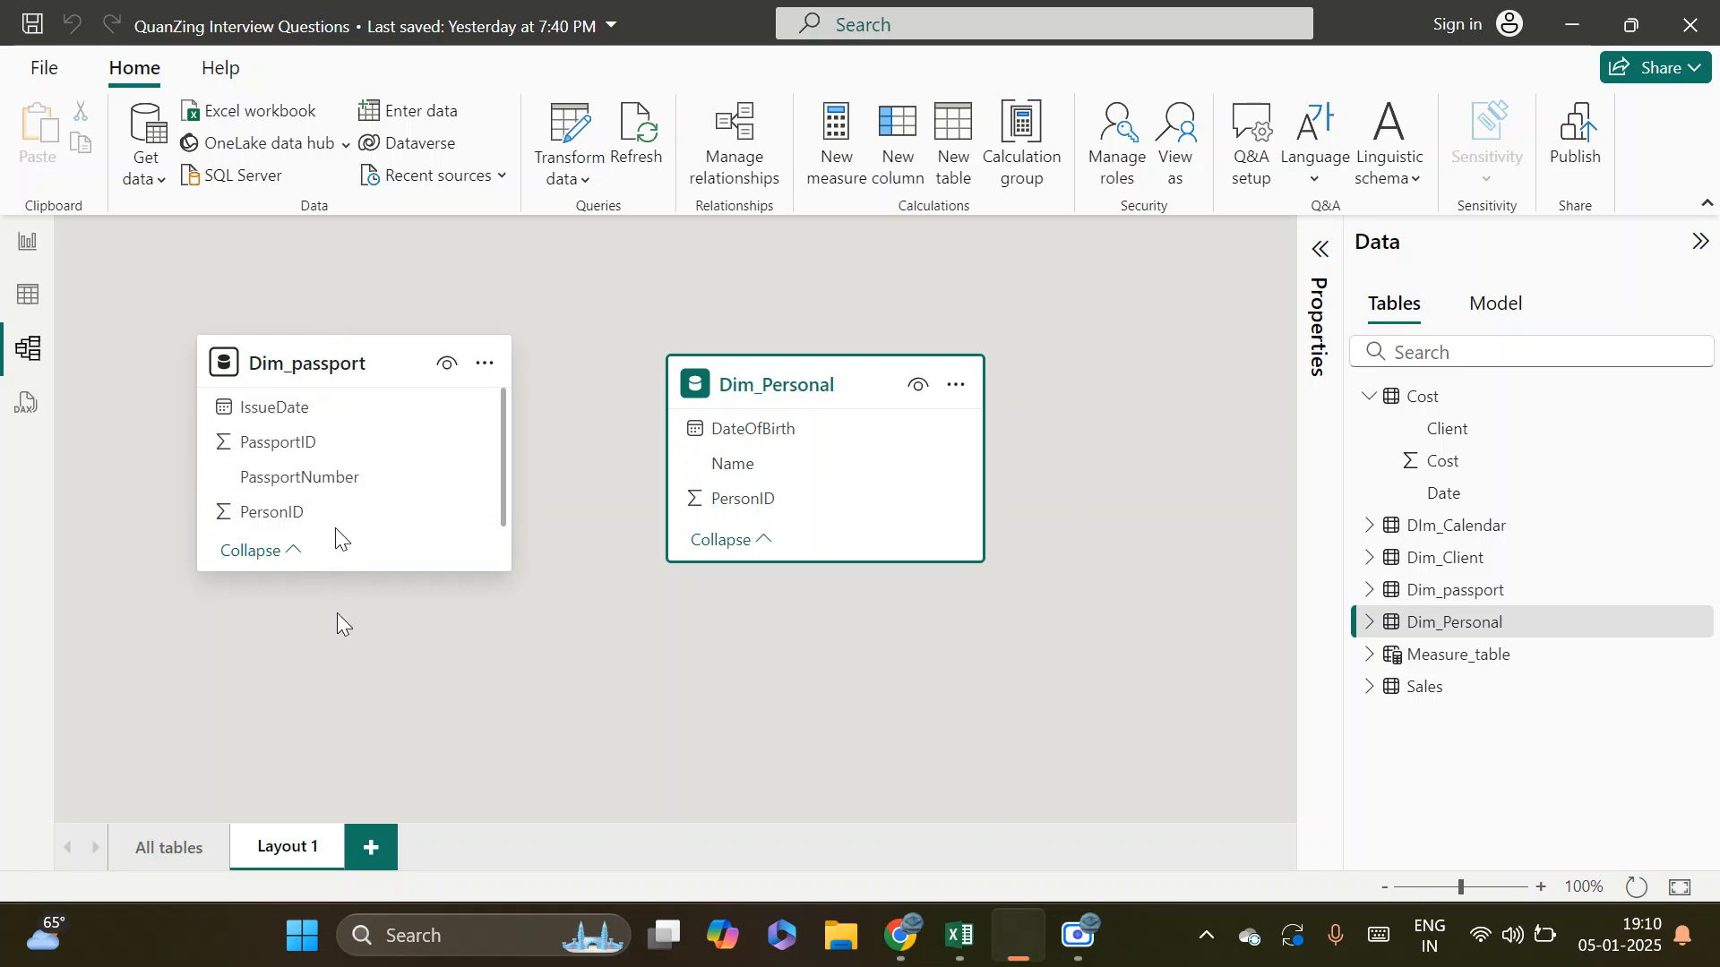
drag(272, 515, 733, 506)
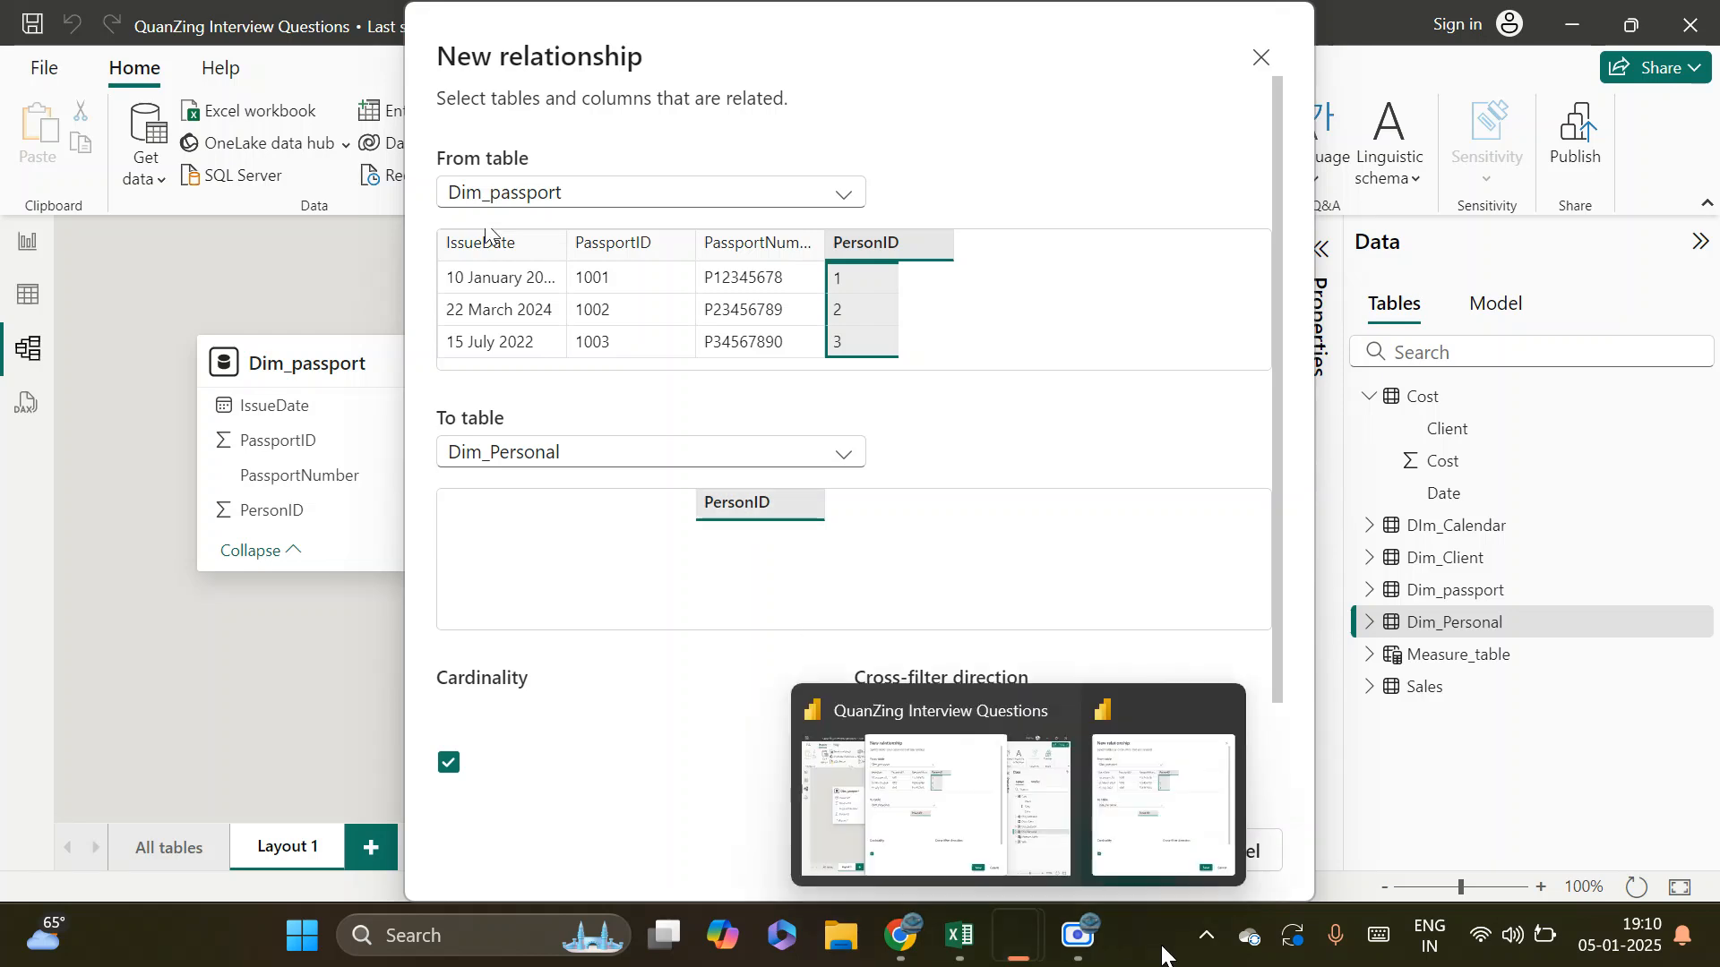
click(1124, 838)
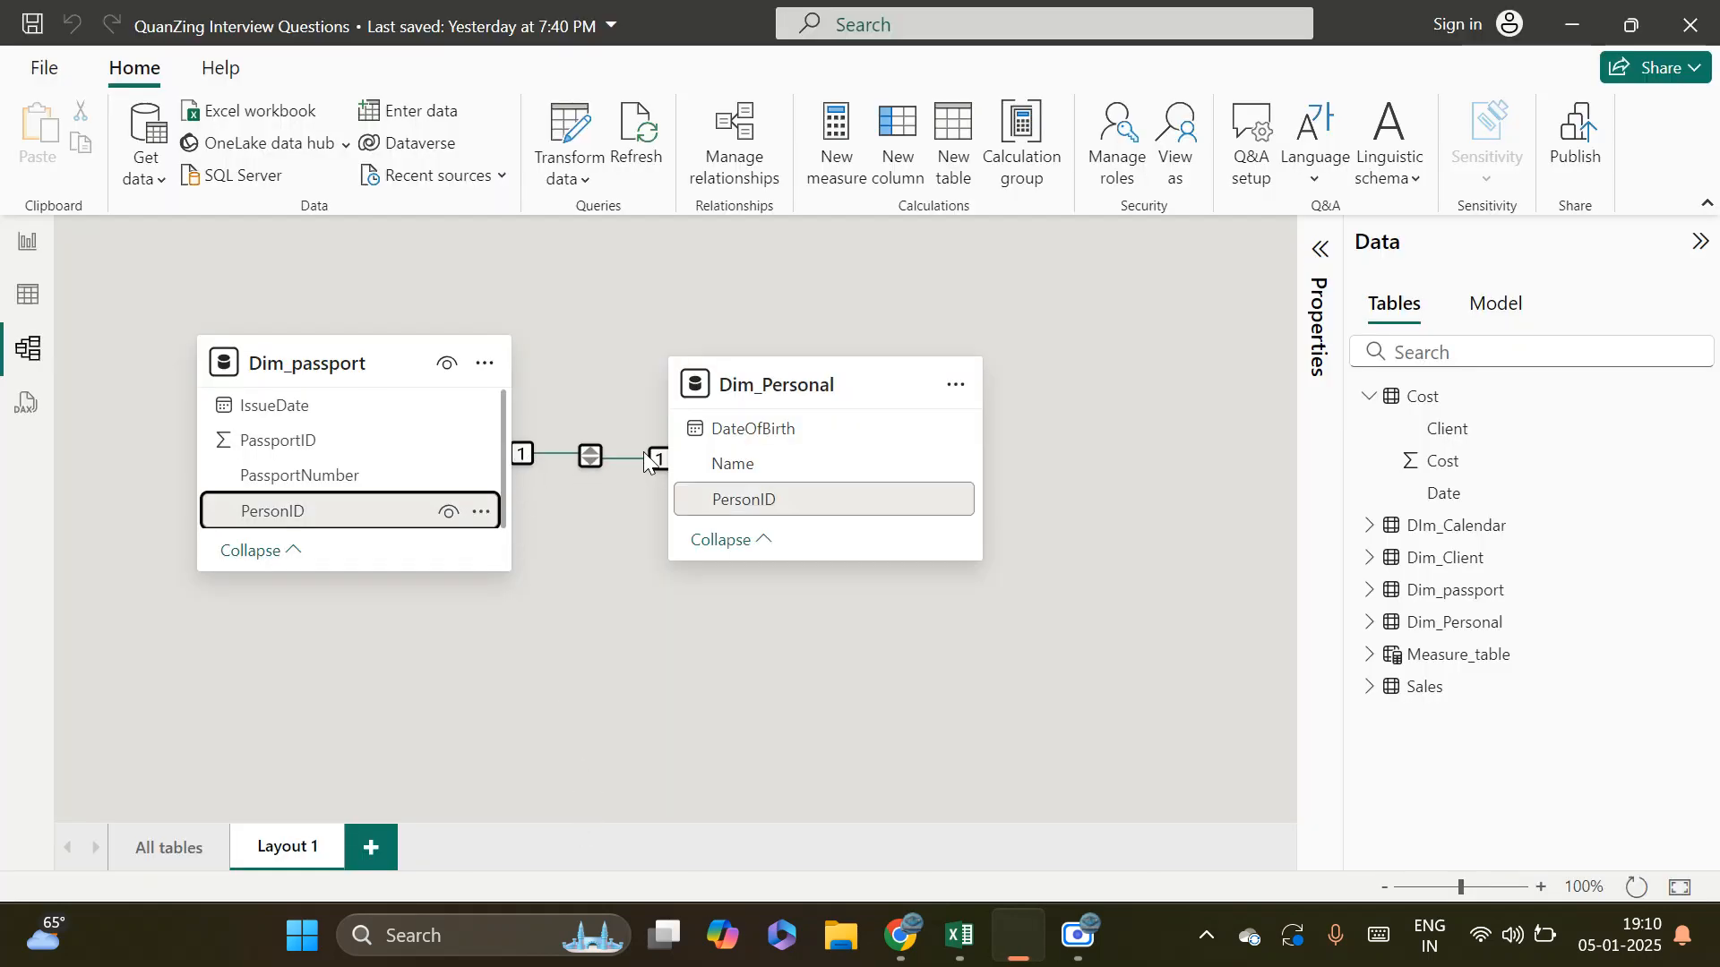
Add IssueDate from Dim_passport to the table visual on the report page as a plain date instead of a date hierarchy
click(21, 257)
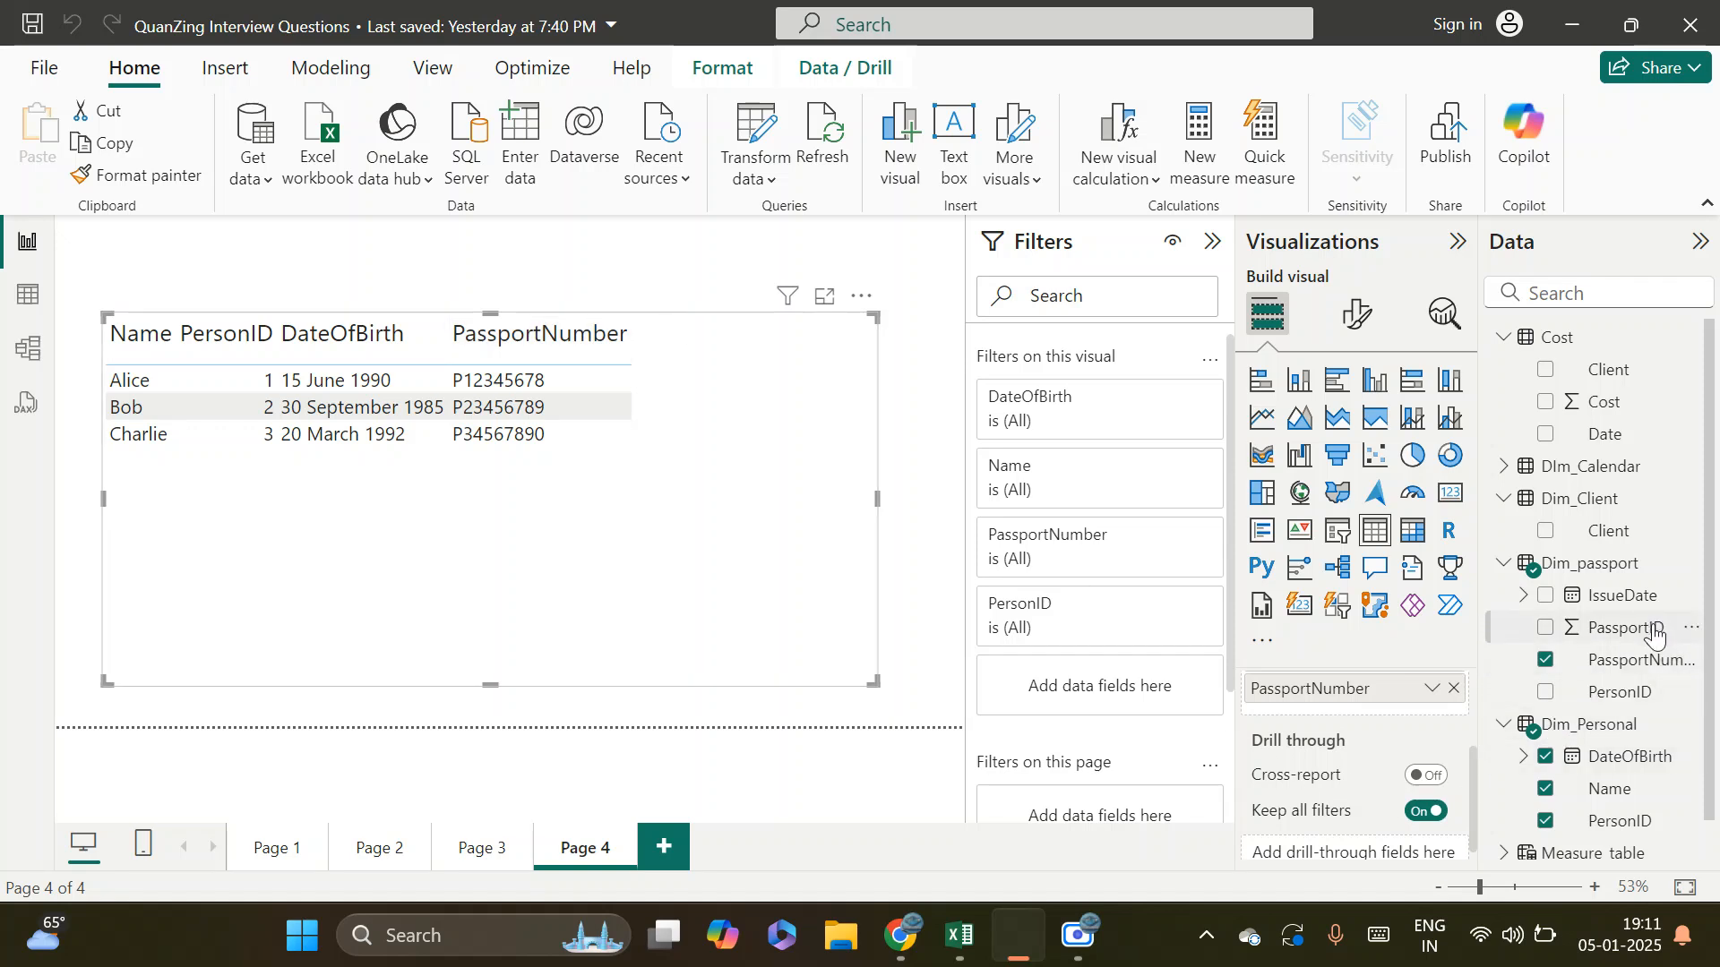
drag(1644, 596, 678, 427)
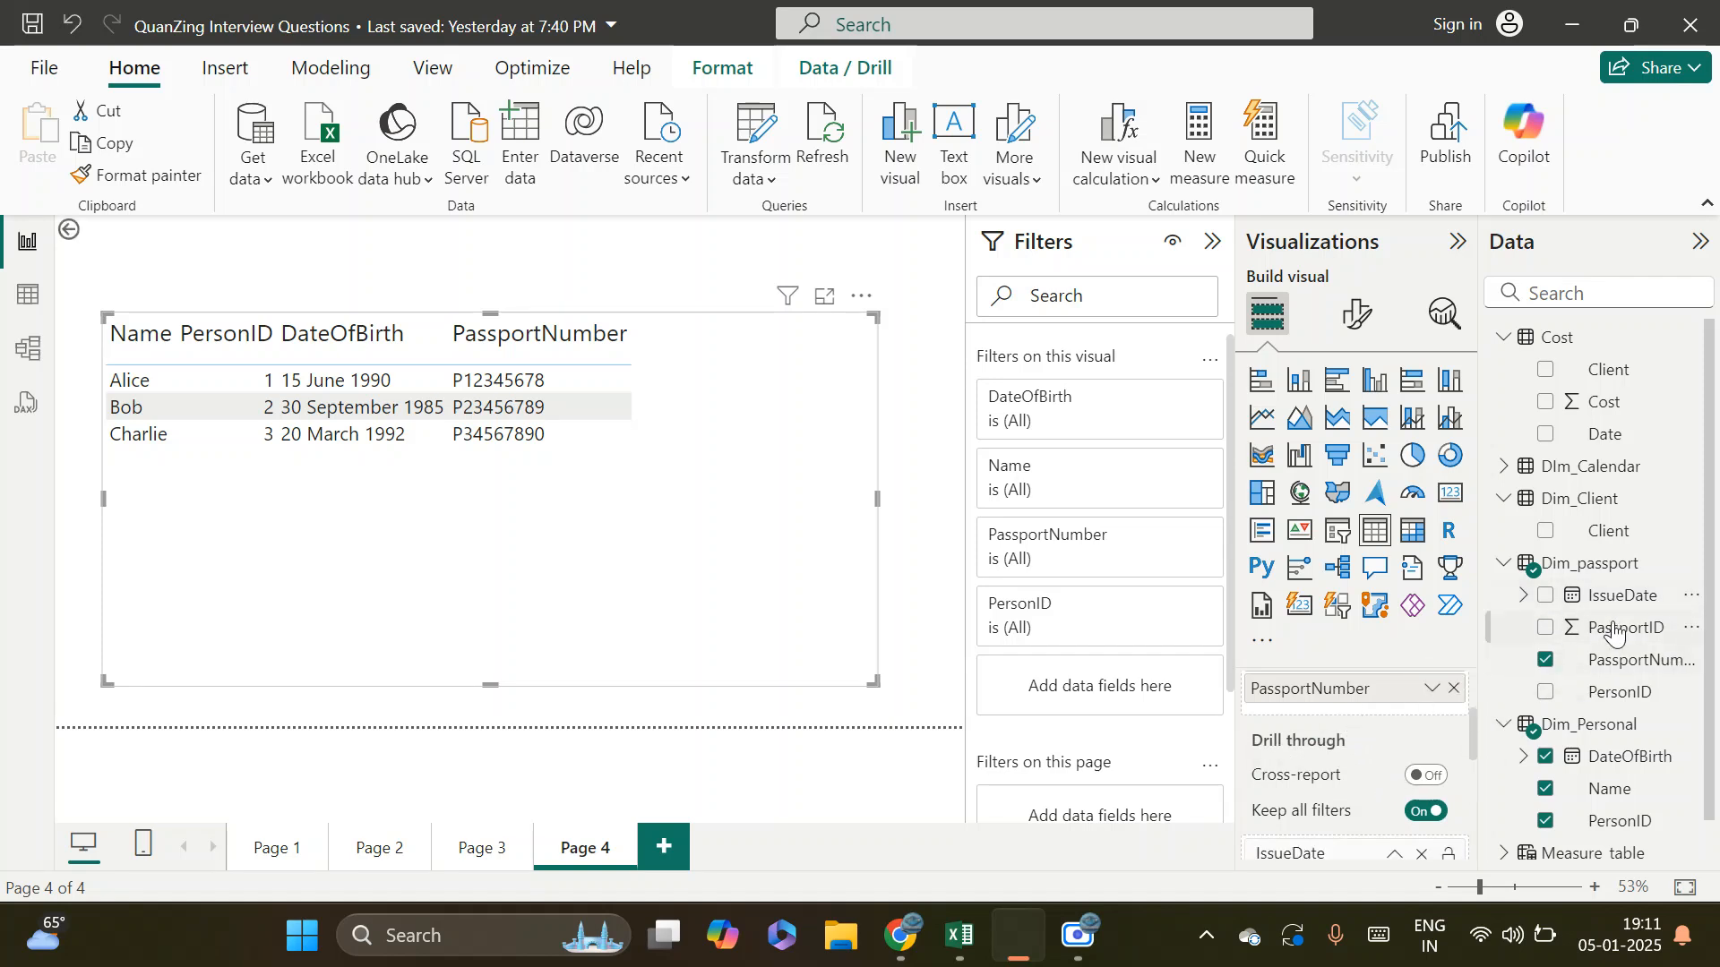
drag(1622, 595, 1339, 721)
click(1431, 721)
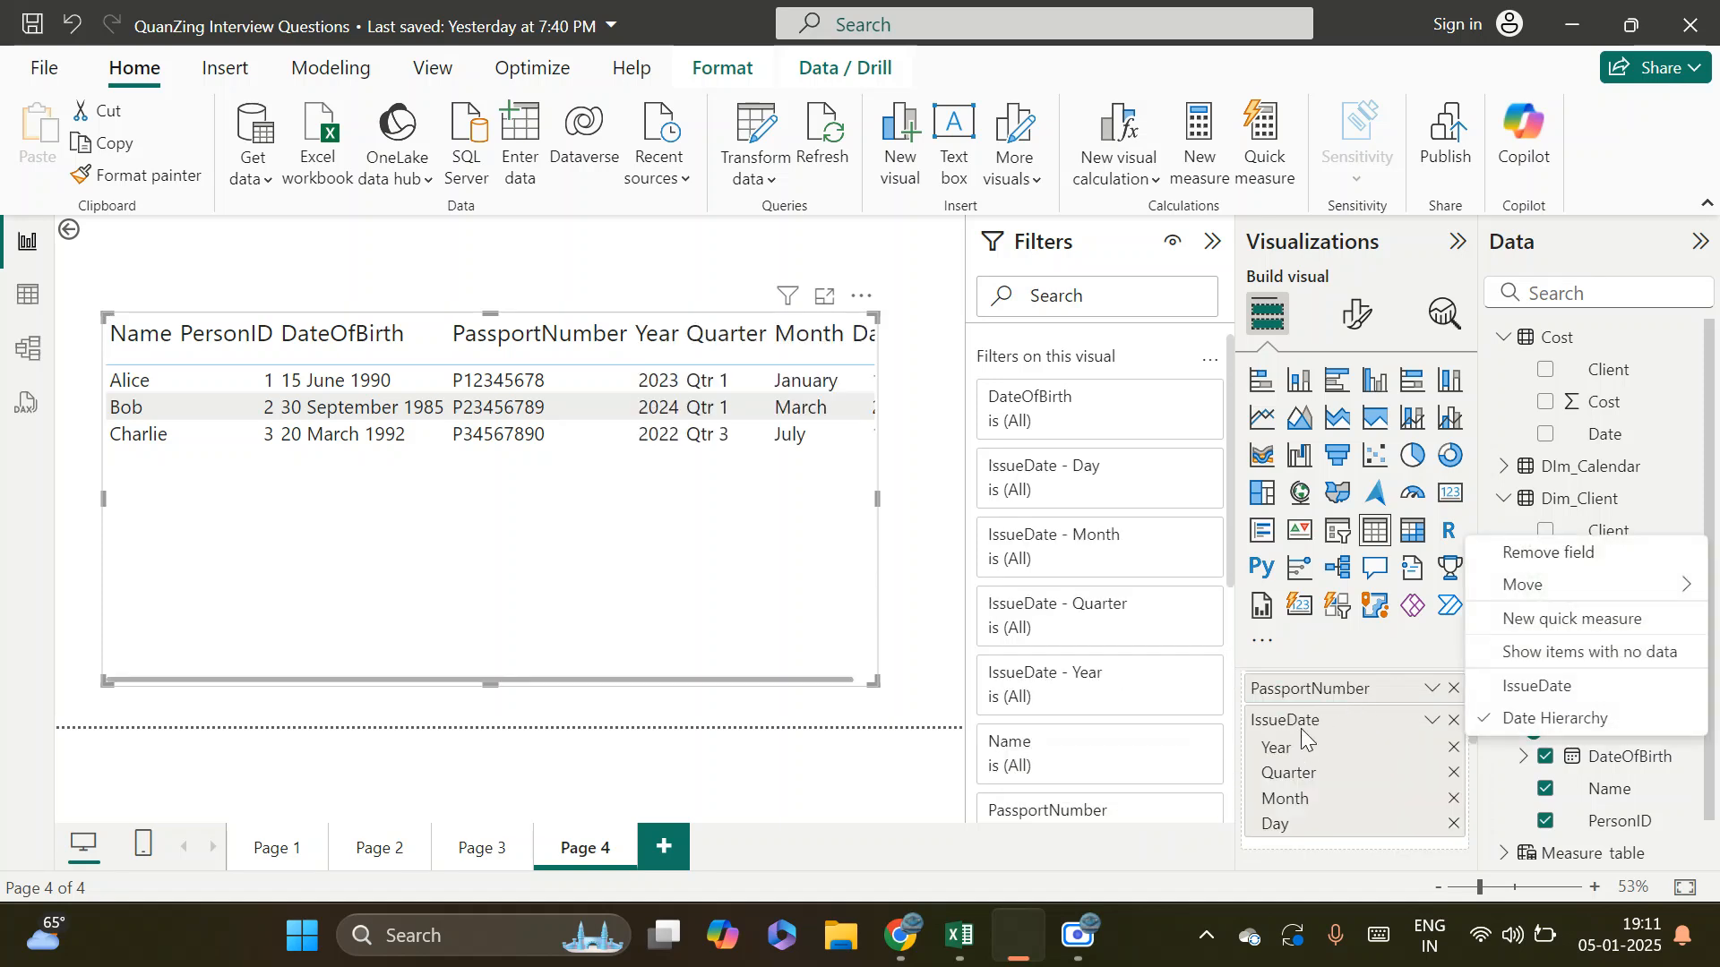
click(1556, 696)
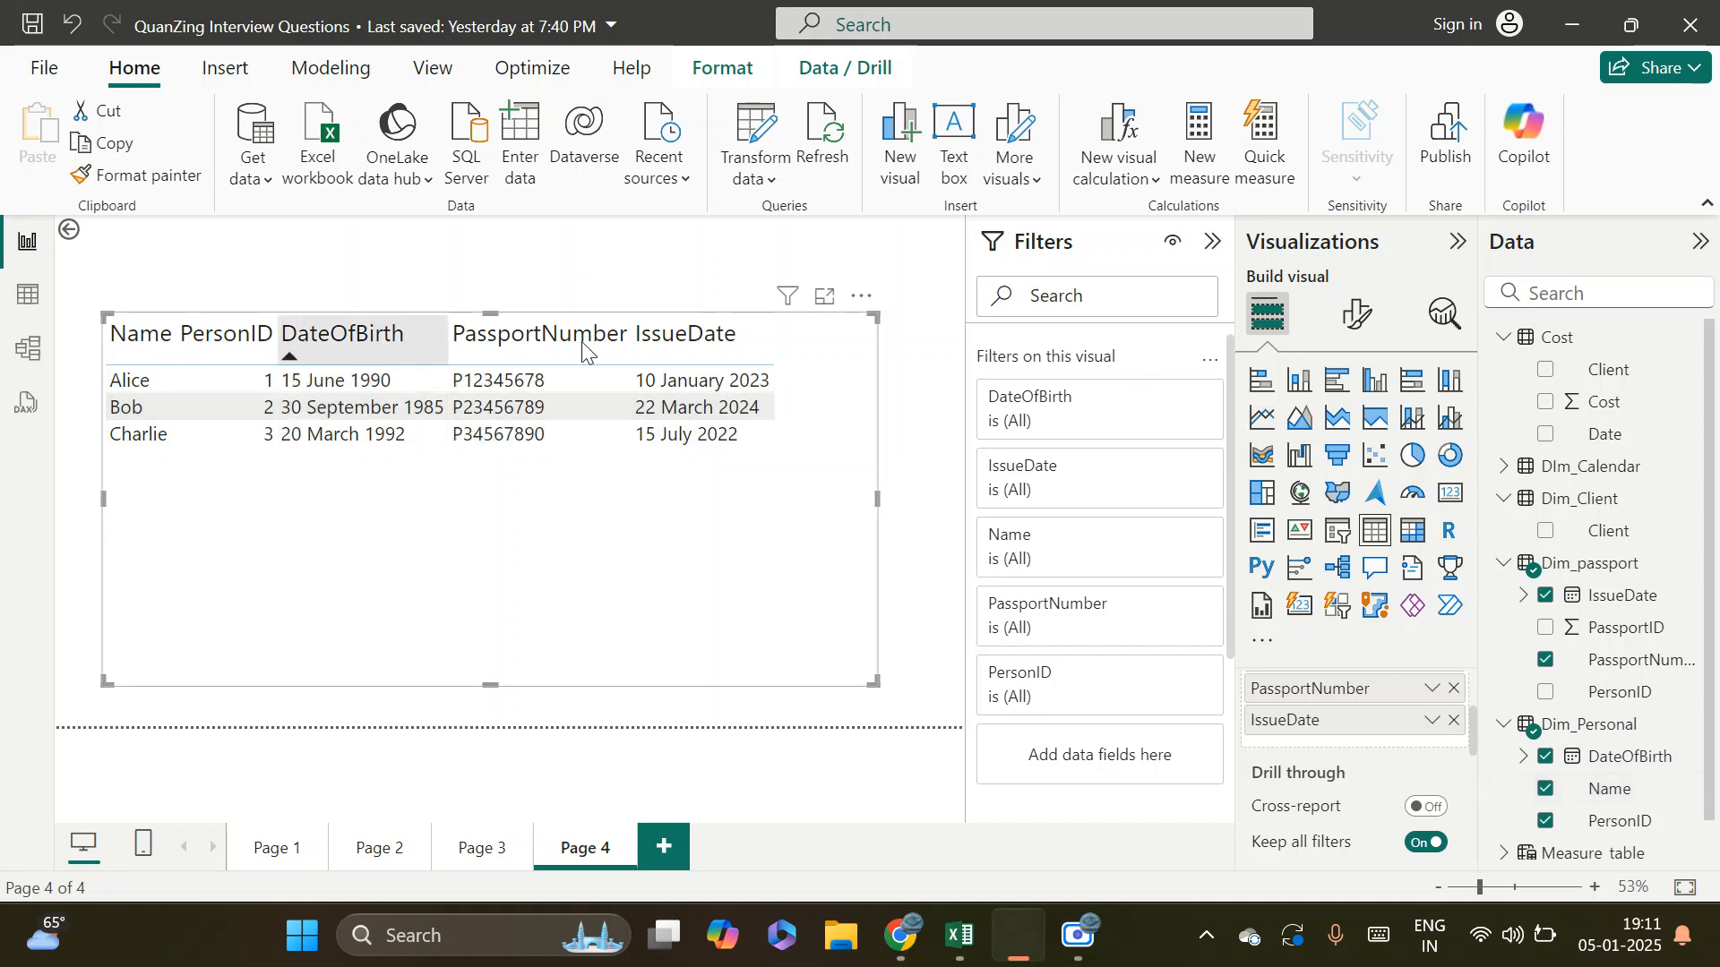
Enlarge the table visual towards its lower-right corner and reposition it so it fits within the page
drag(576, 589, 583, 594)
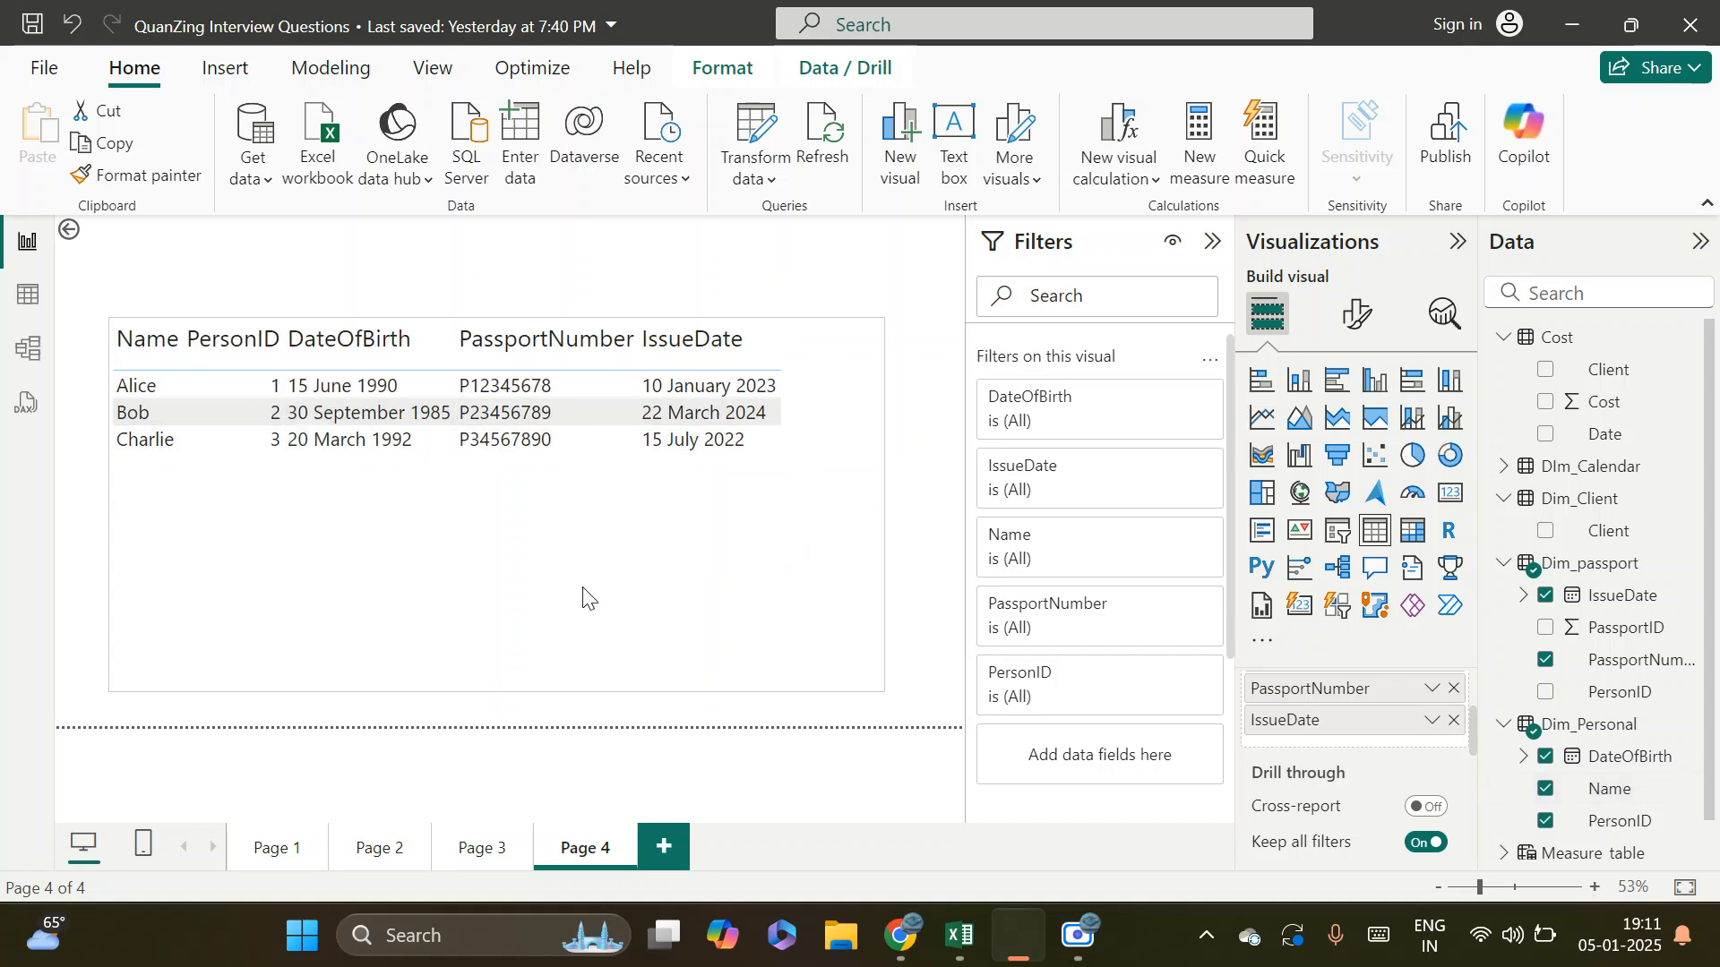
drag(883, 689, 988, 730)
drag(869, 693, 803, 688)
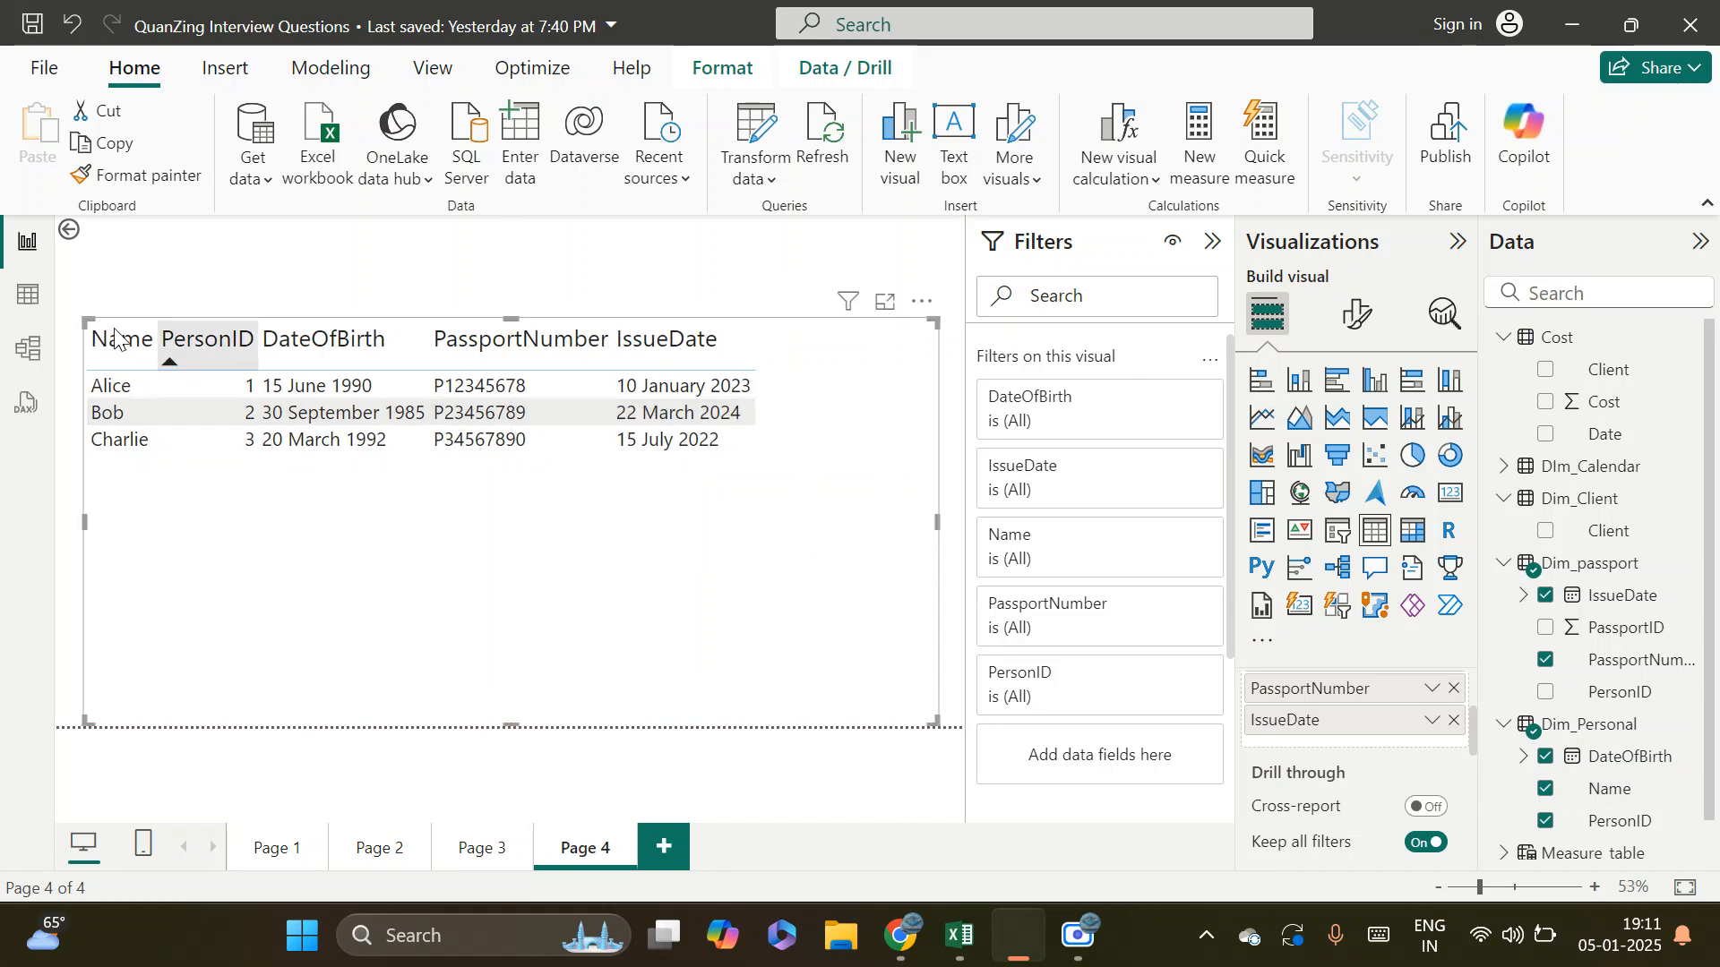
Move the Dim_Personal table down and to the right in the model's Layout 1, away from Dim_passport
click(27, 348)
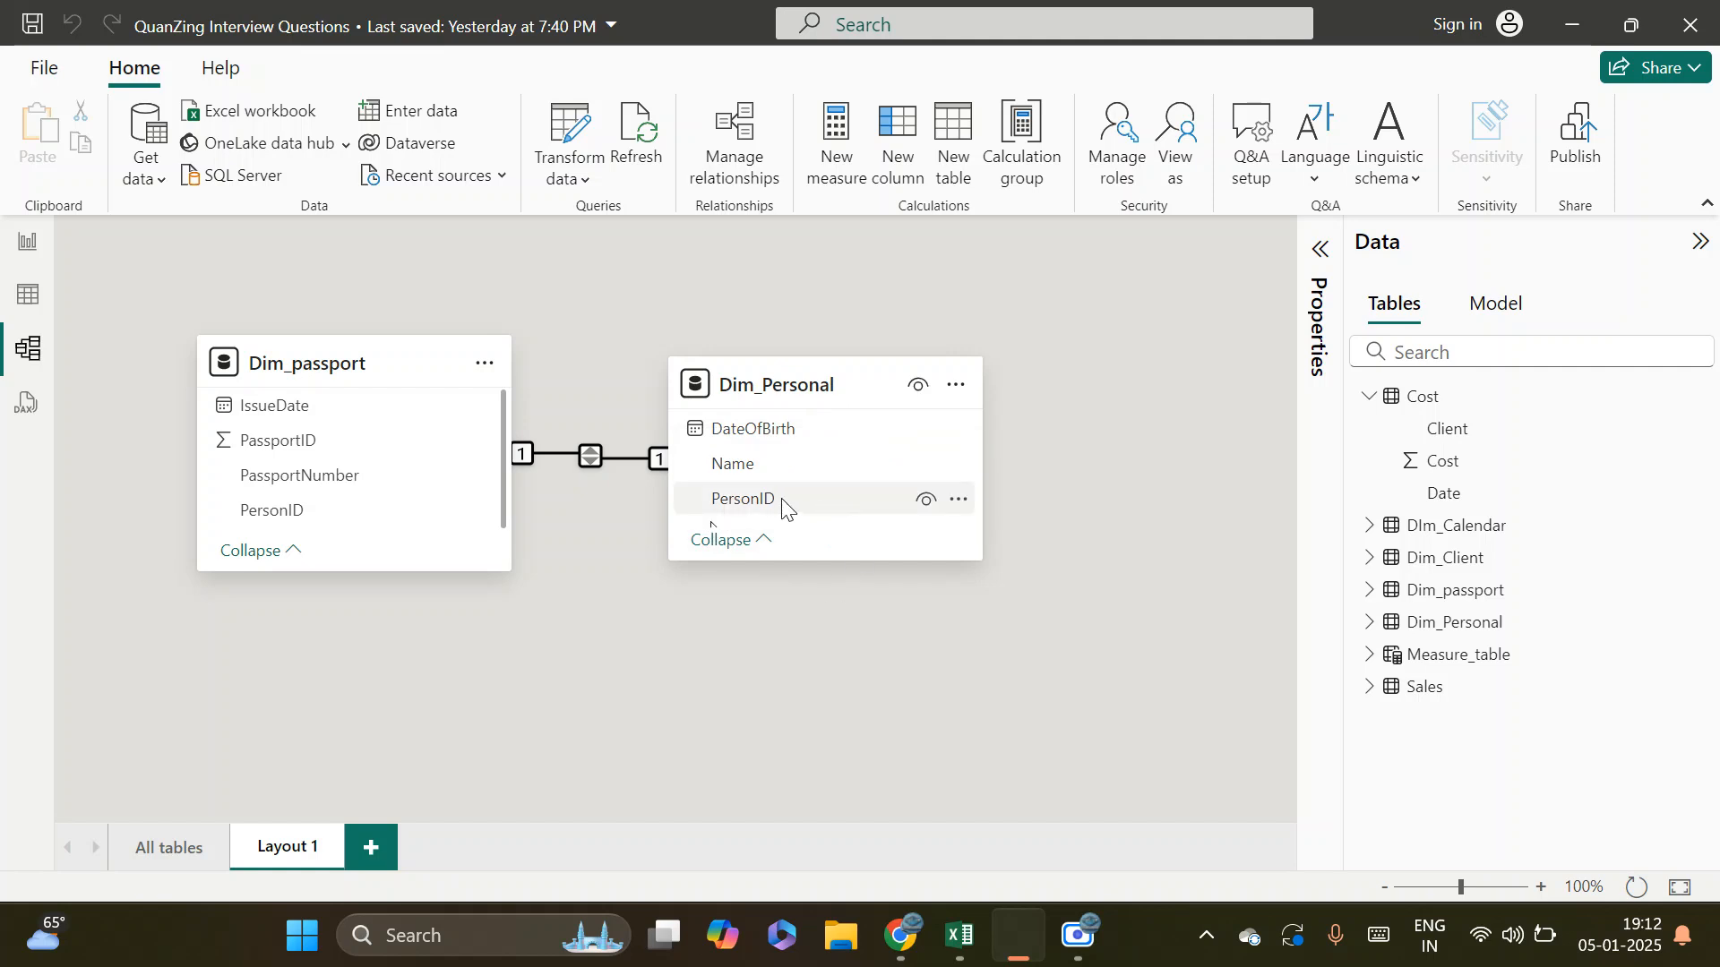
drag(742, 385, 836, 544)
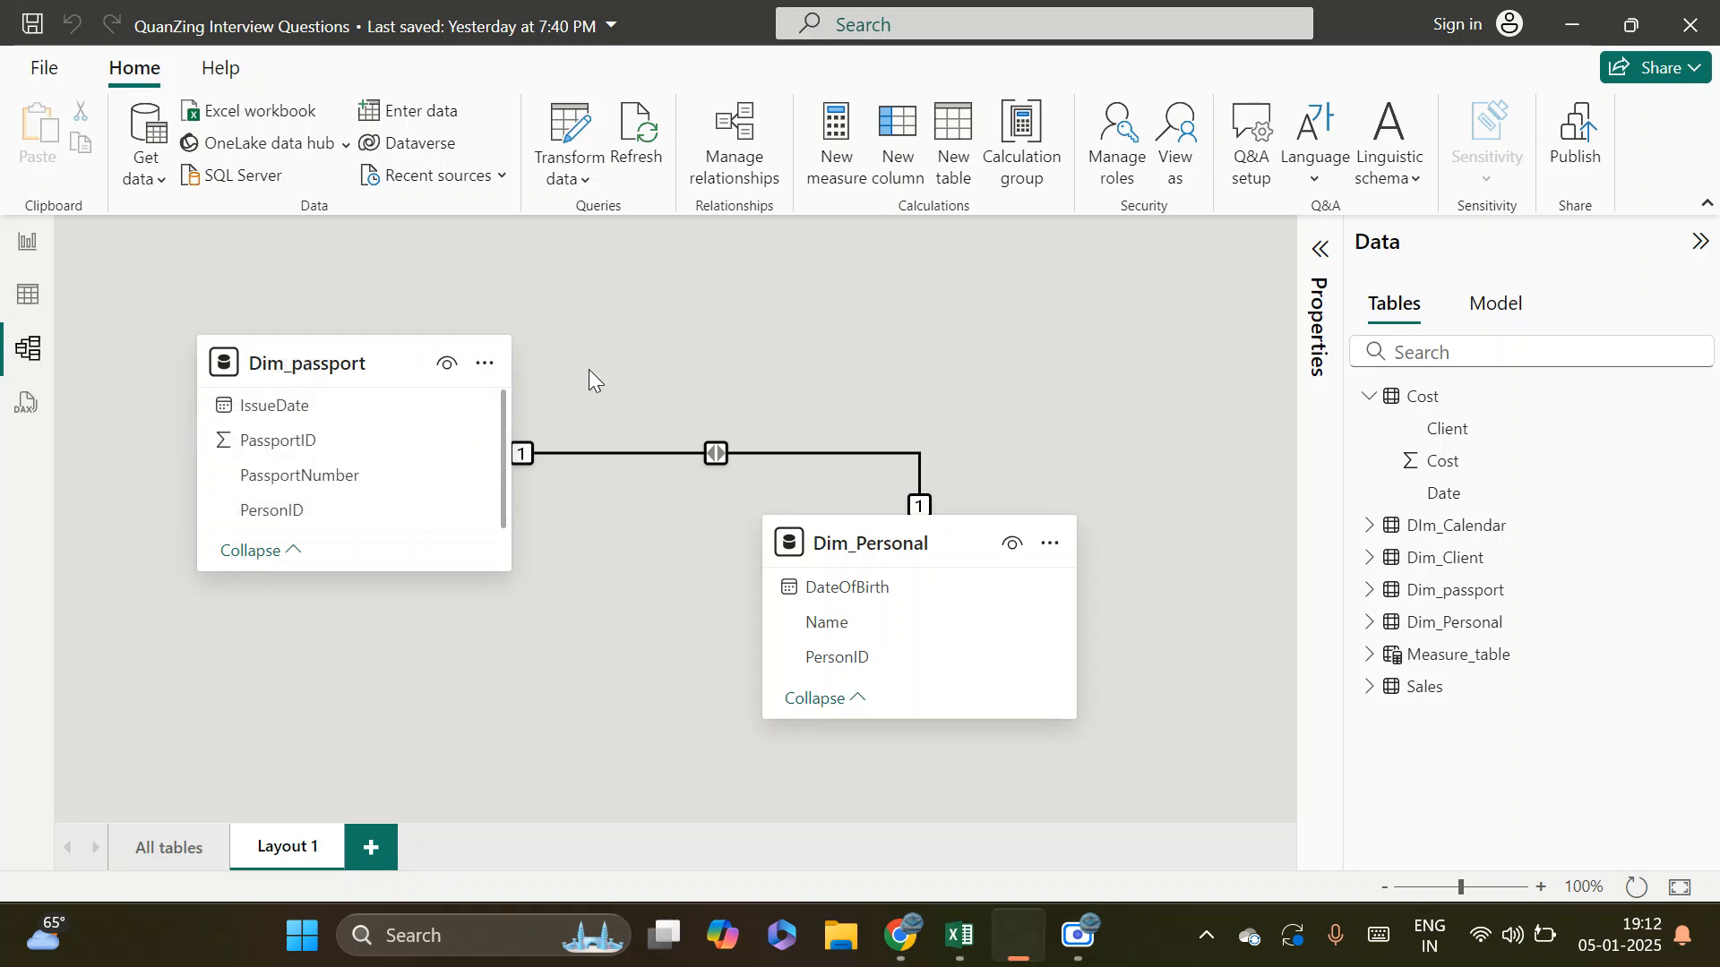
Review the cardinality and the available cross-filter directions of the Dim_passport to Dim_Personal relationship, and save it with One to one (1:1) and Both
click(710, 456)
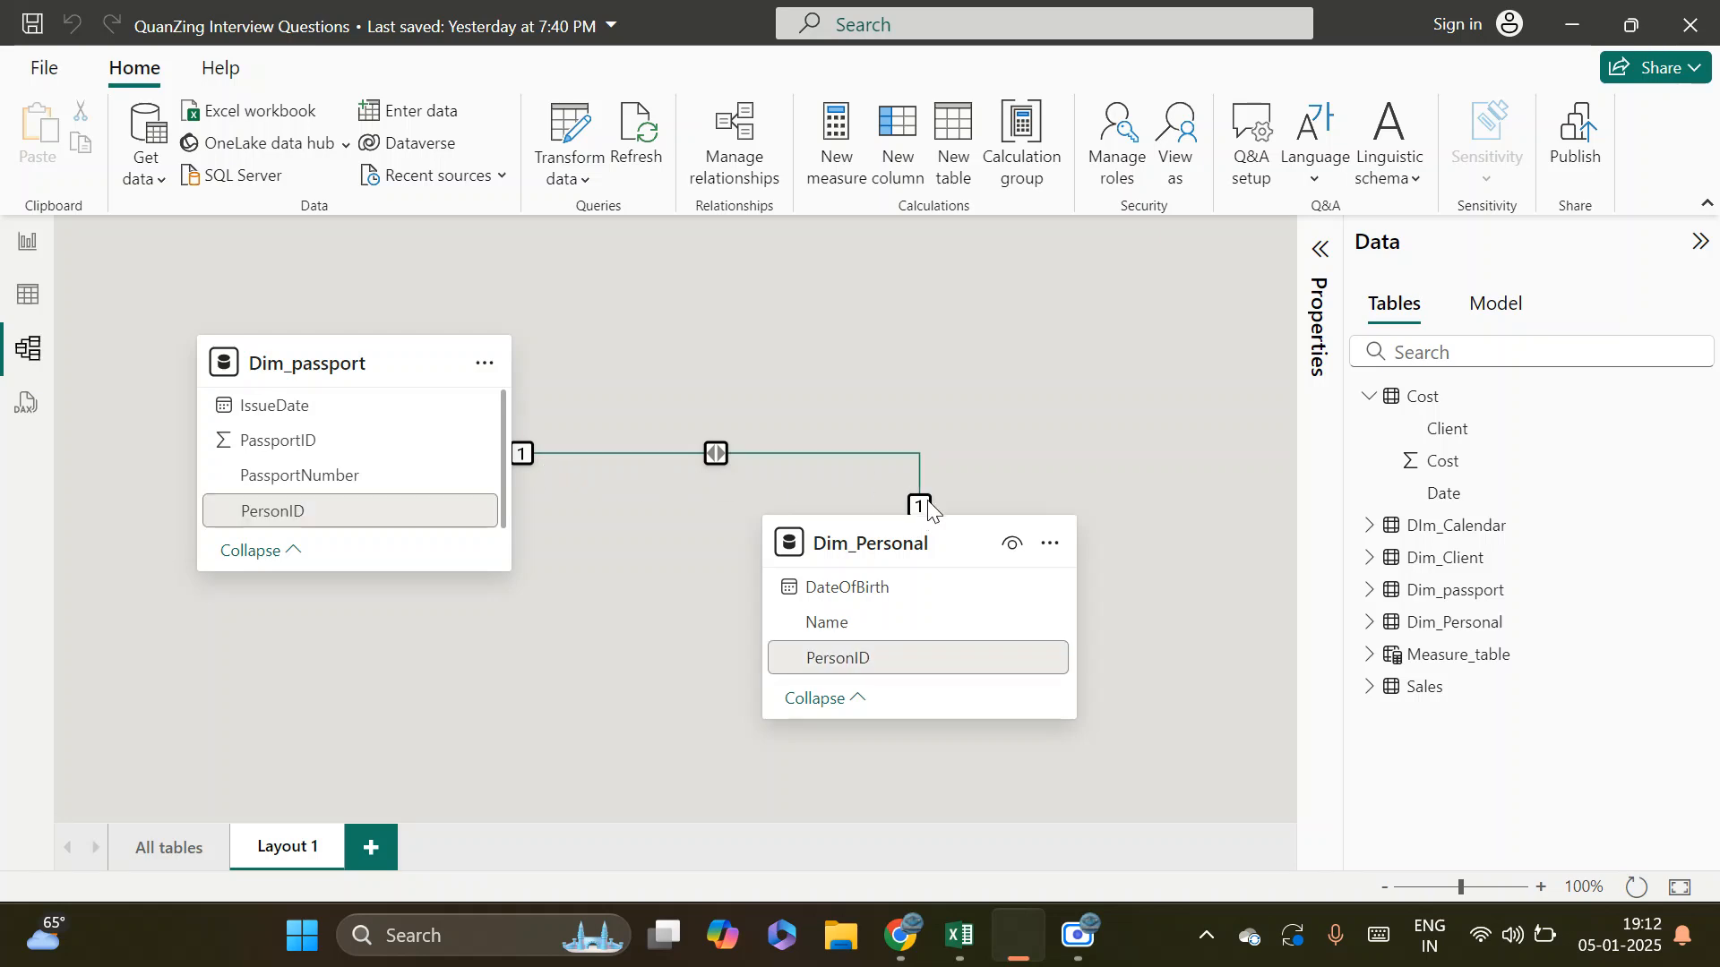
double_click(714, 454)
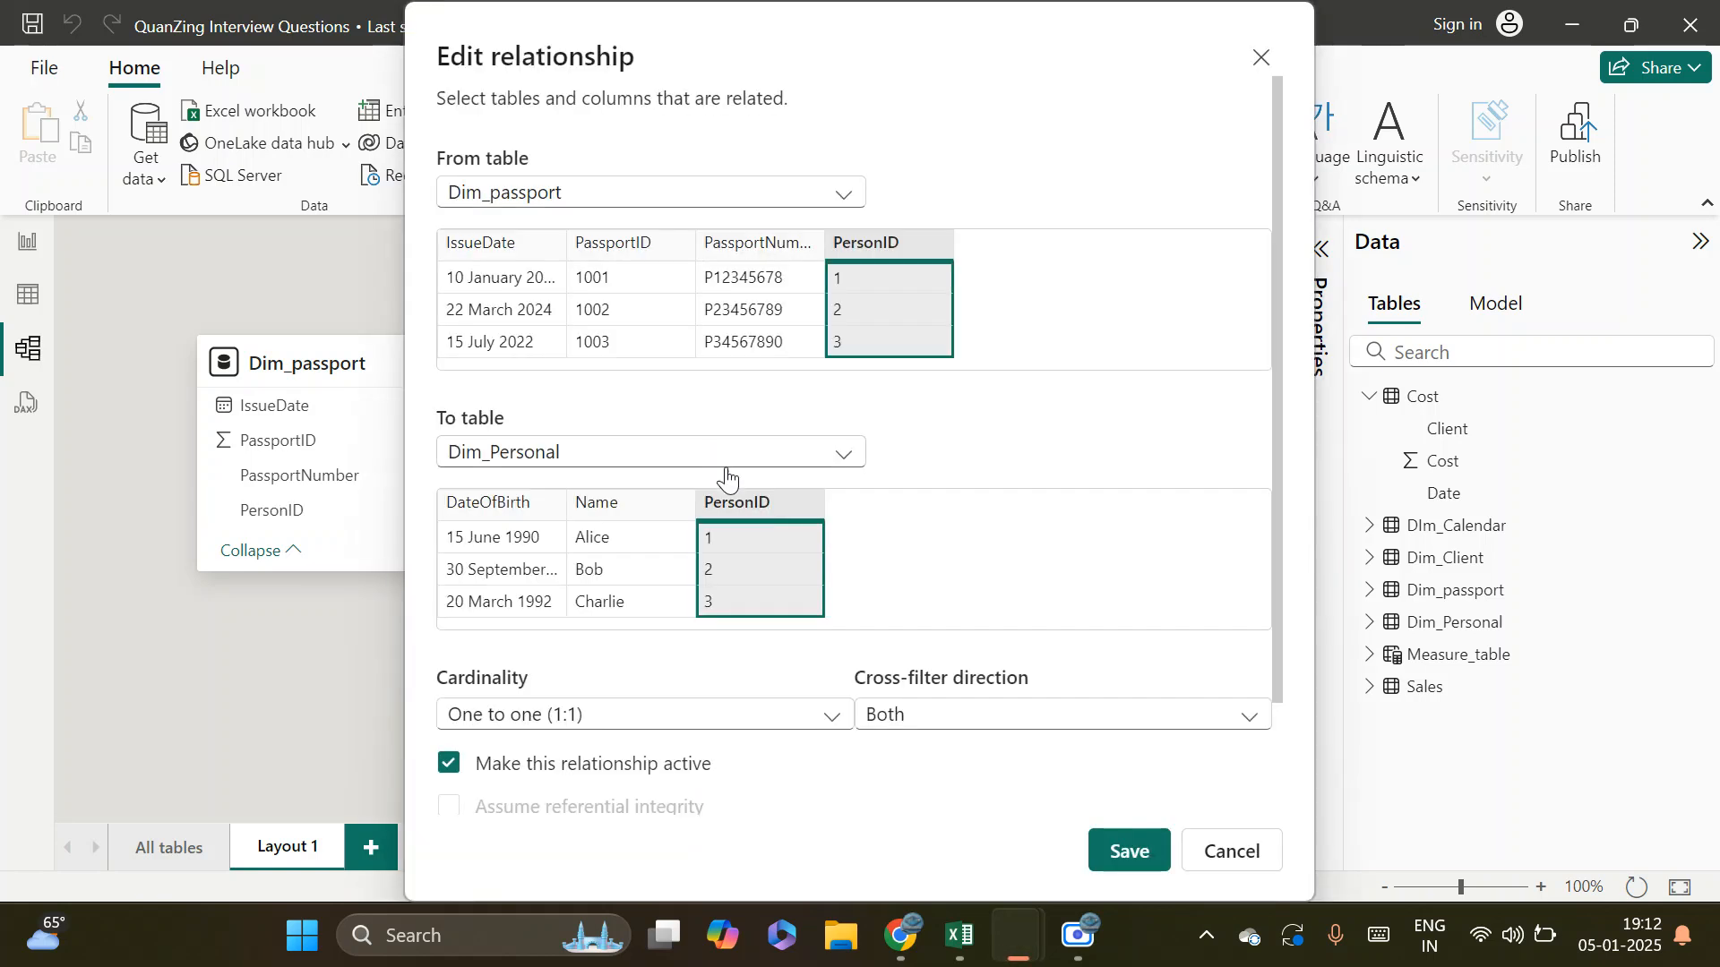
click(985, 721)
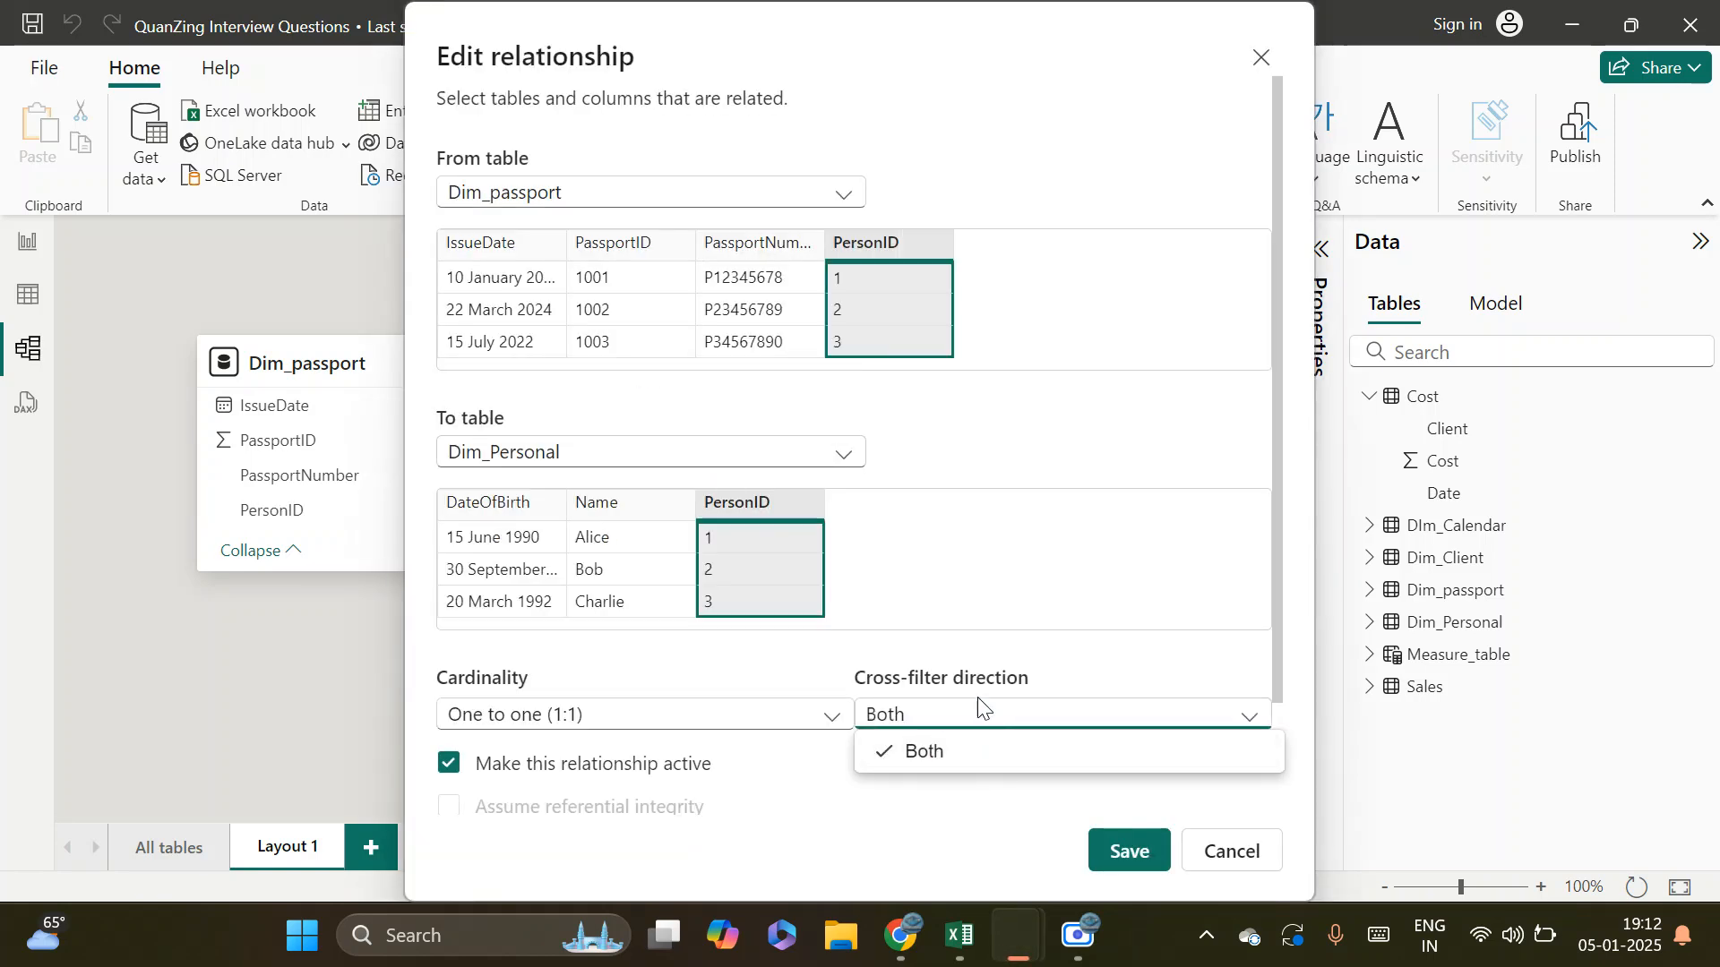
click(1079, 665)
click(974, 717)
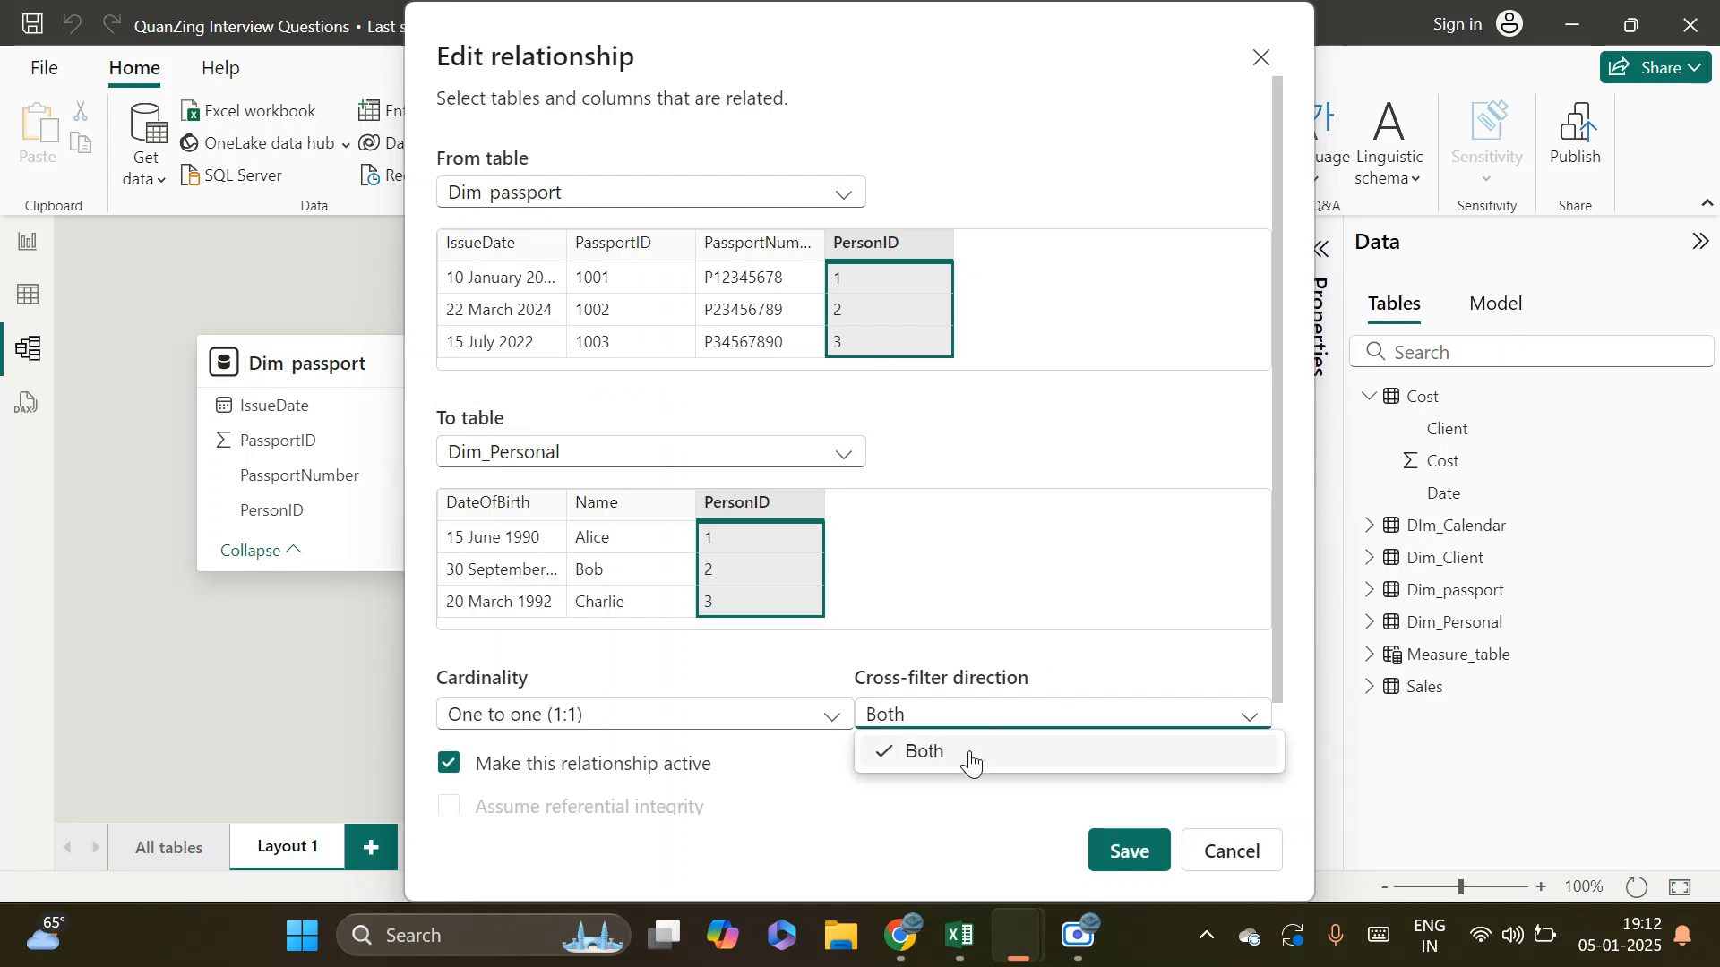
click(1120, 667)
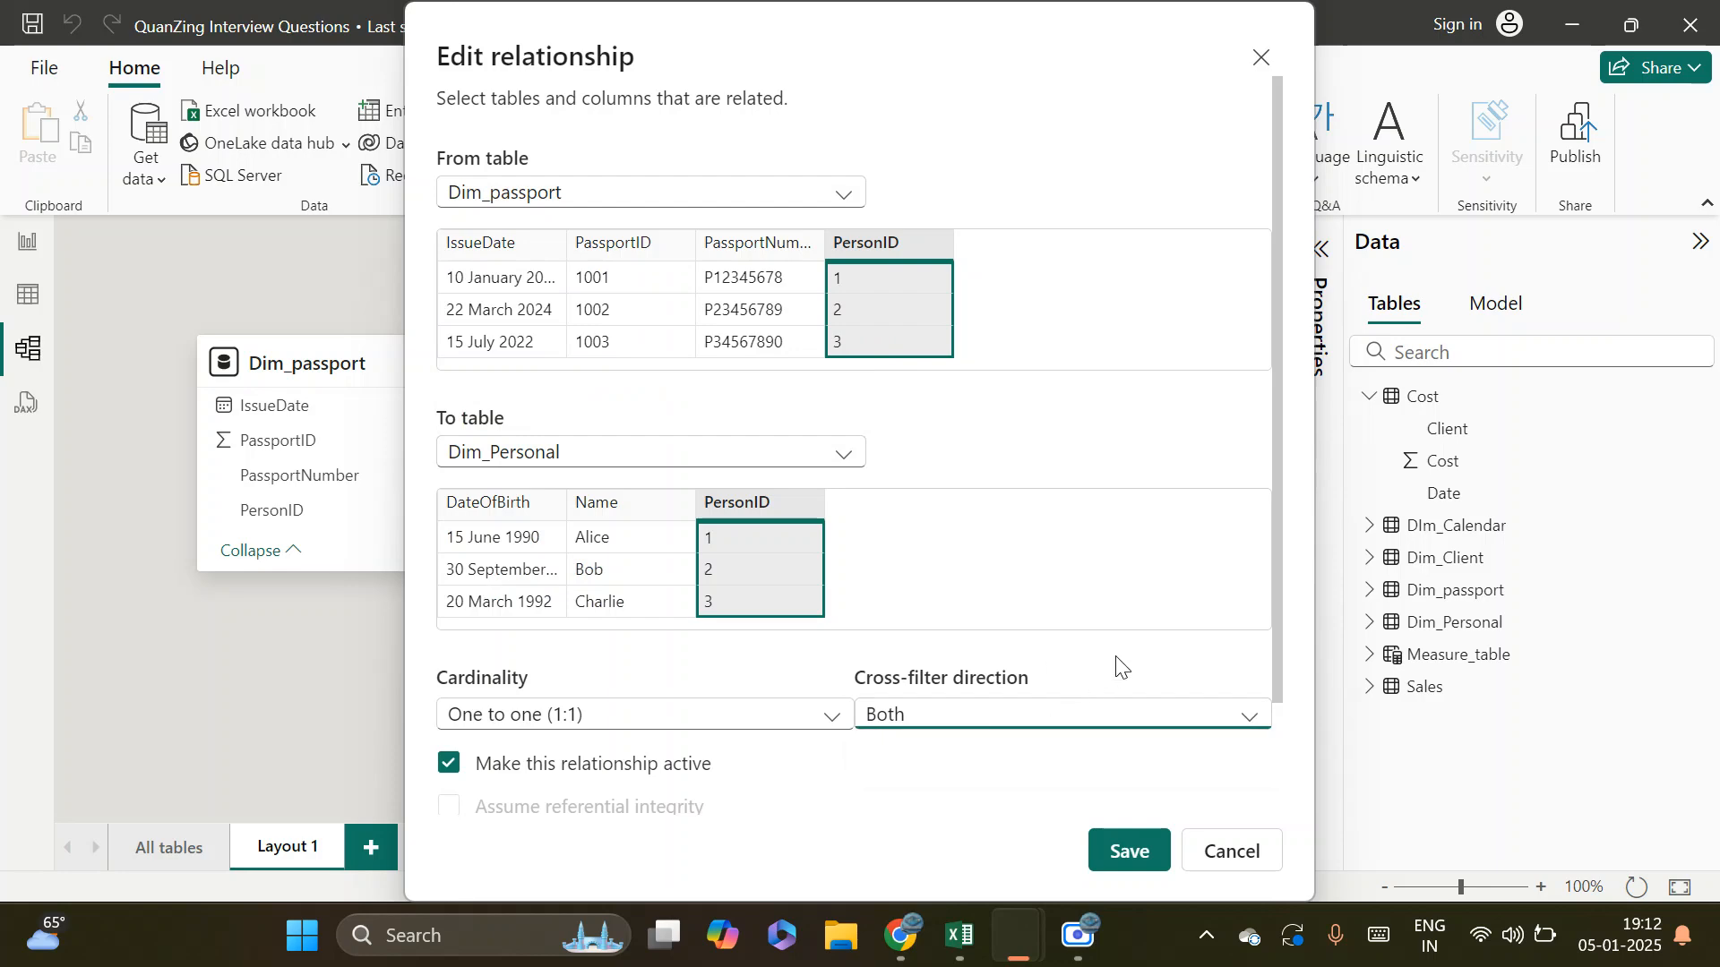
click(967, 721)
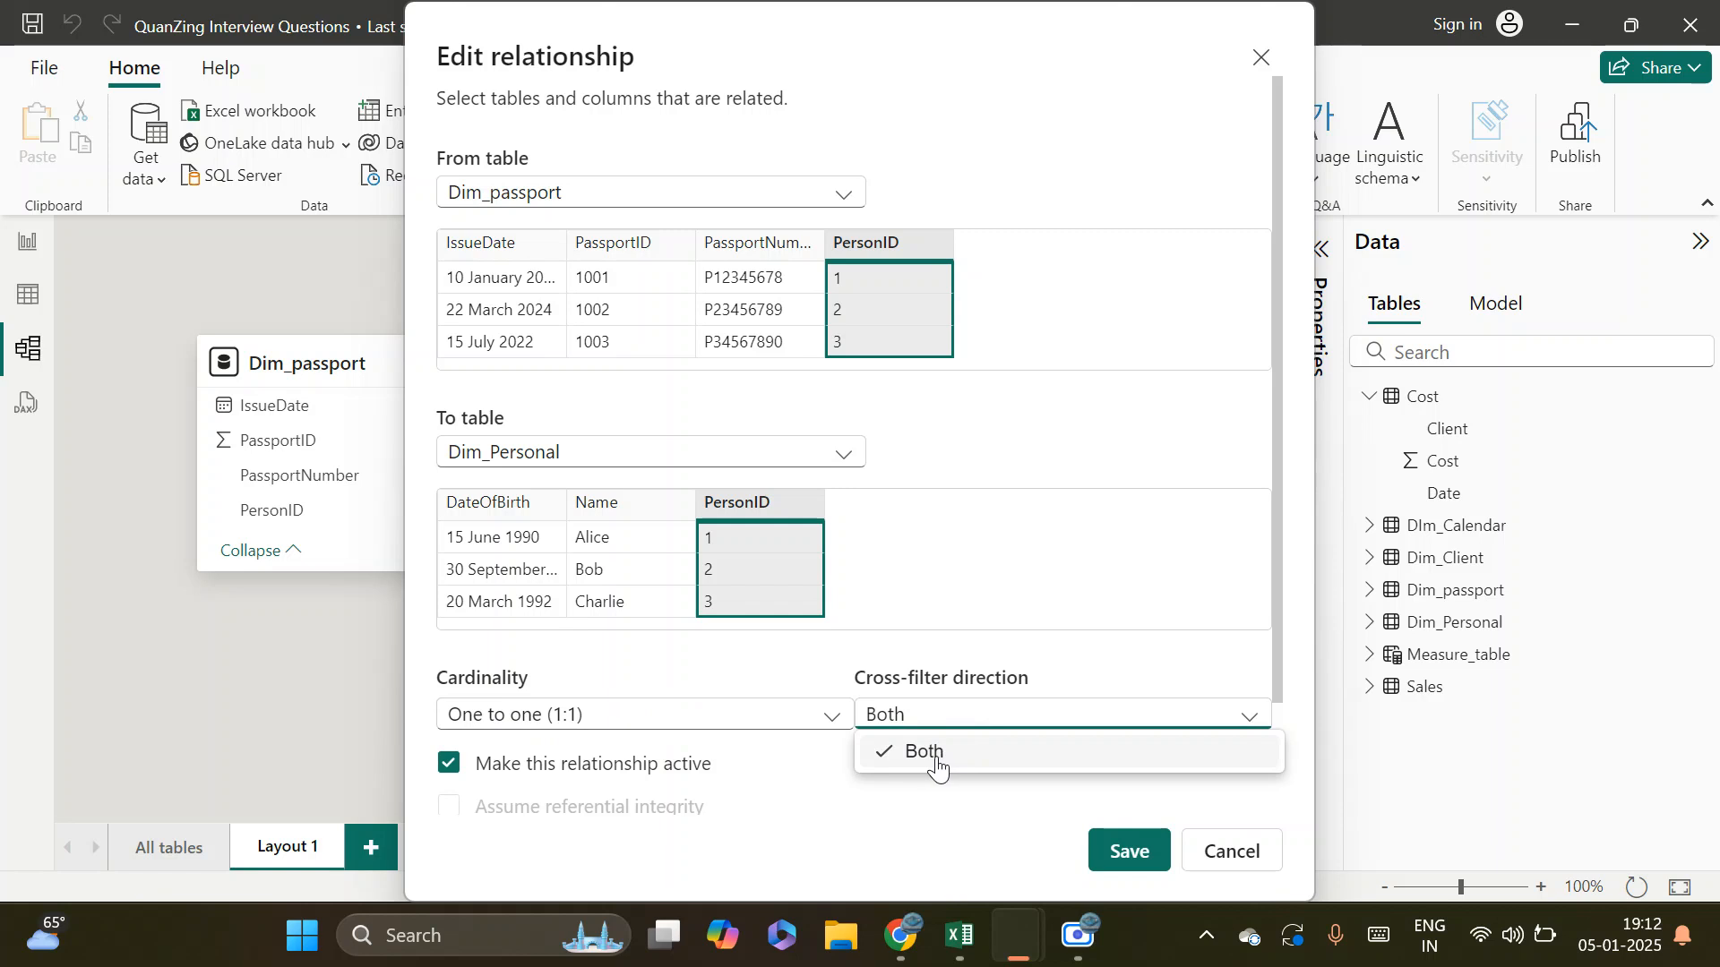
click(1141, 851)
click(1141, 851)
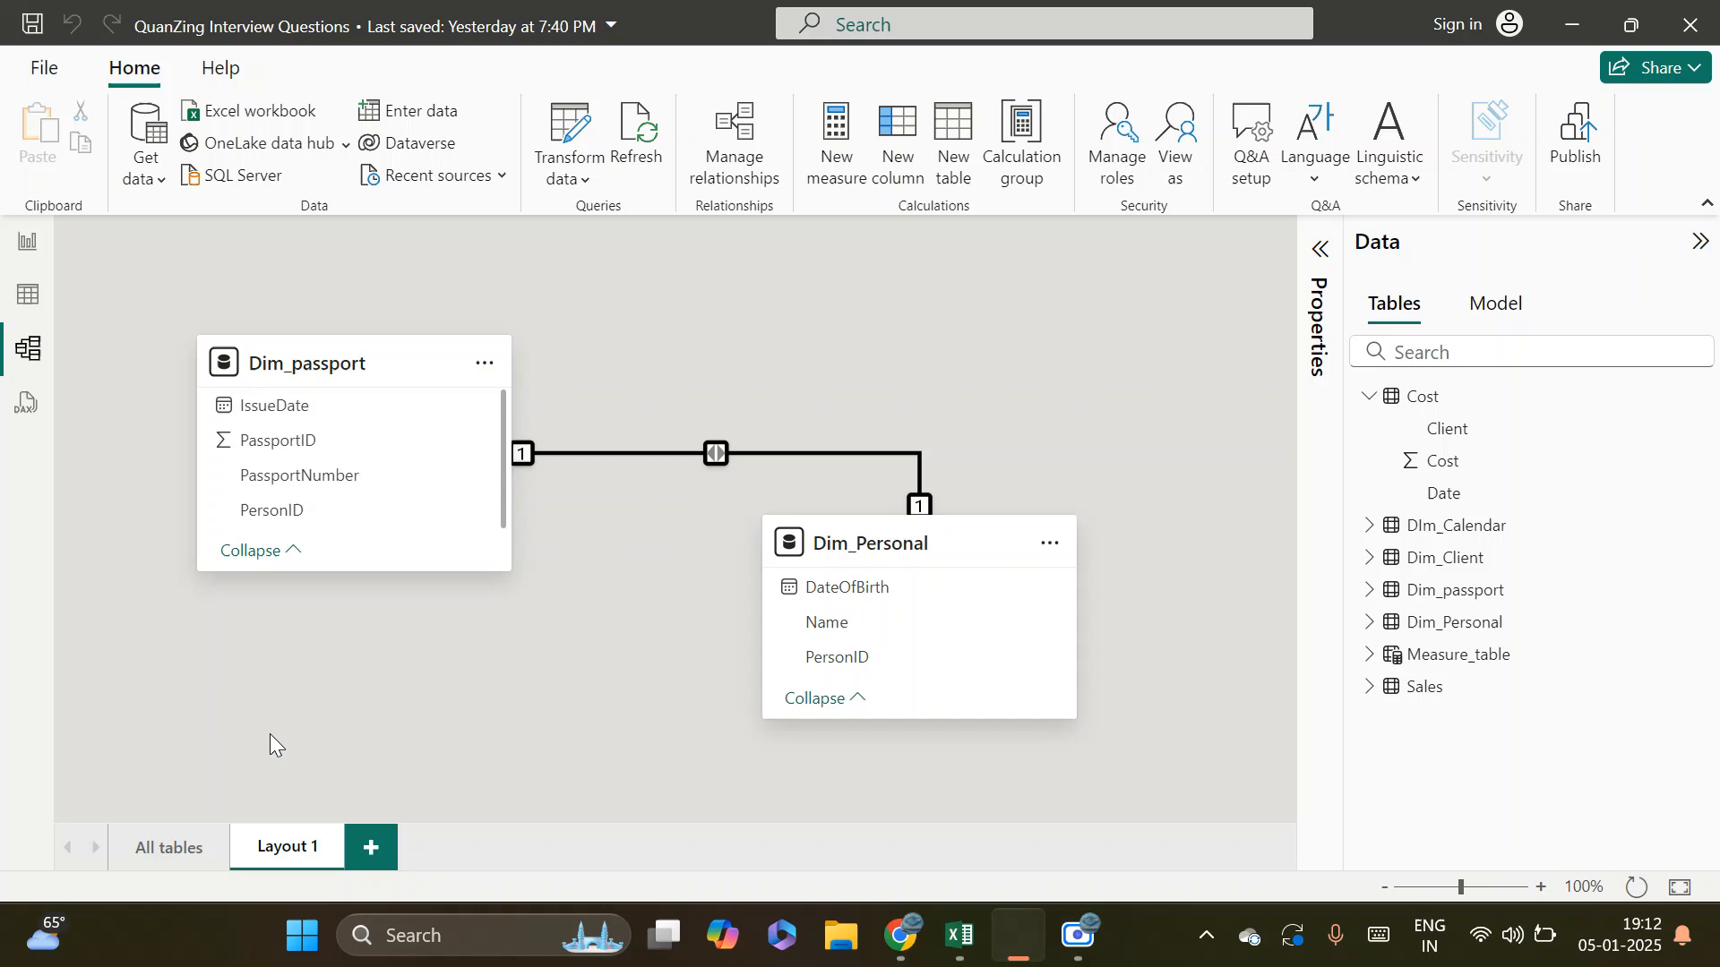
Review the available cross-filter directions of the Cost to Dim_Client relationship from the All tables layout, and cancel without changes
click(169, 857)
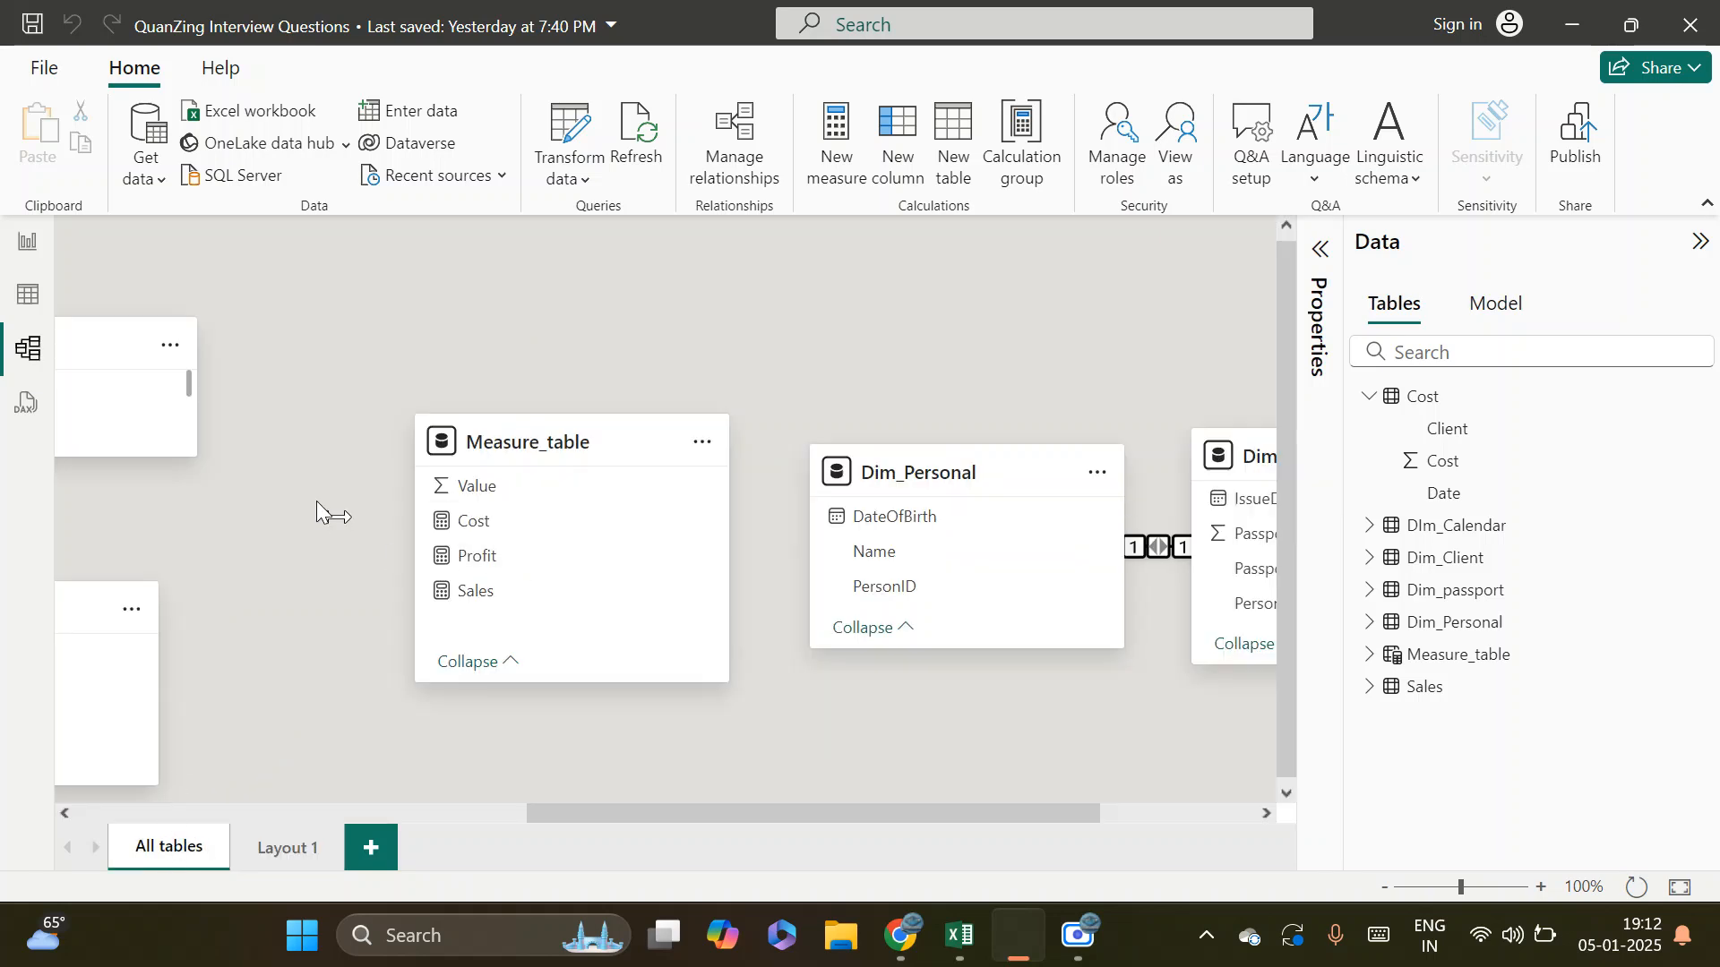
scroll(325, 508, left, 4)
drag(282, 508, 1389, 511)
drag(1240, 430, 299, 421)
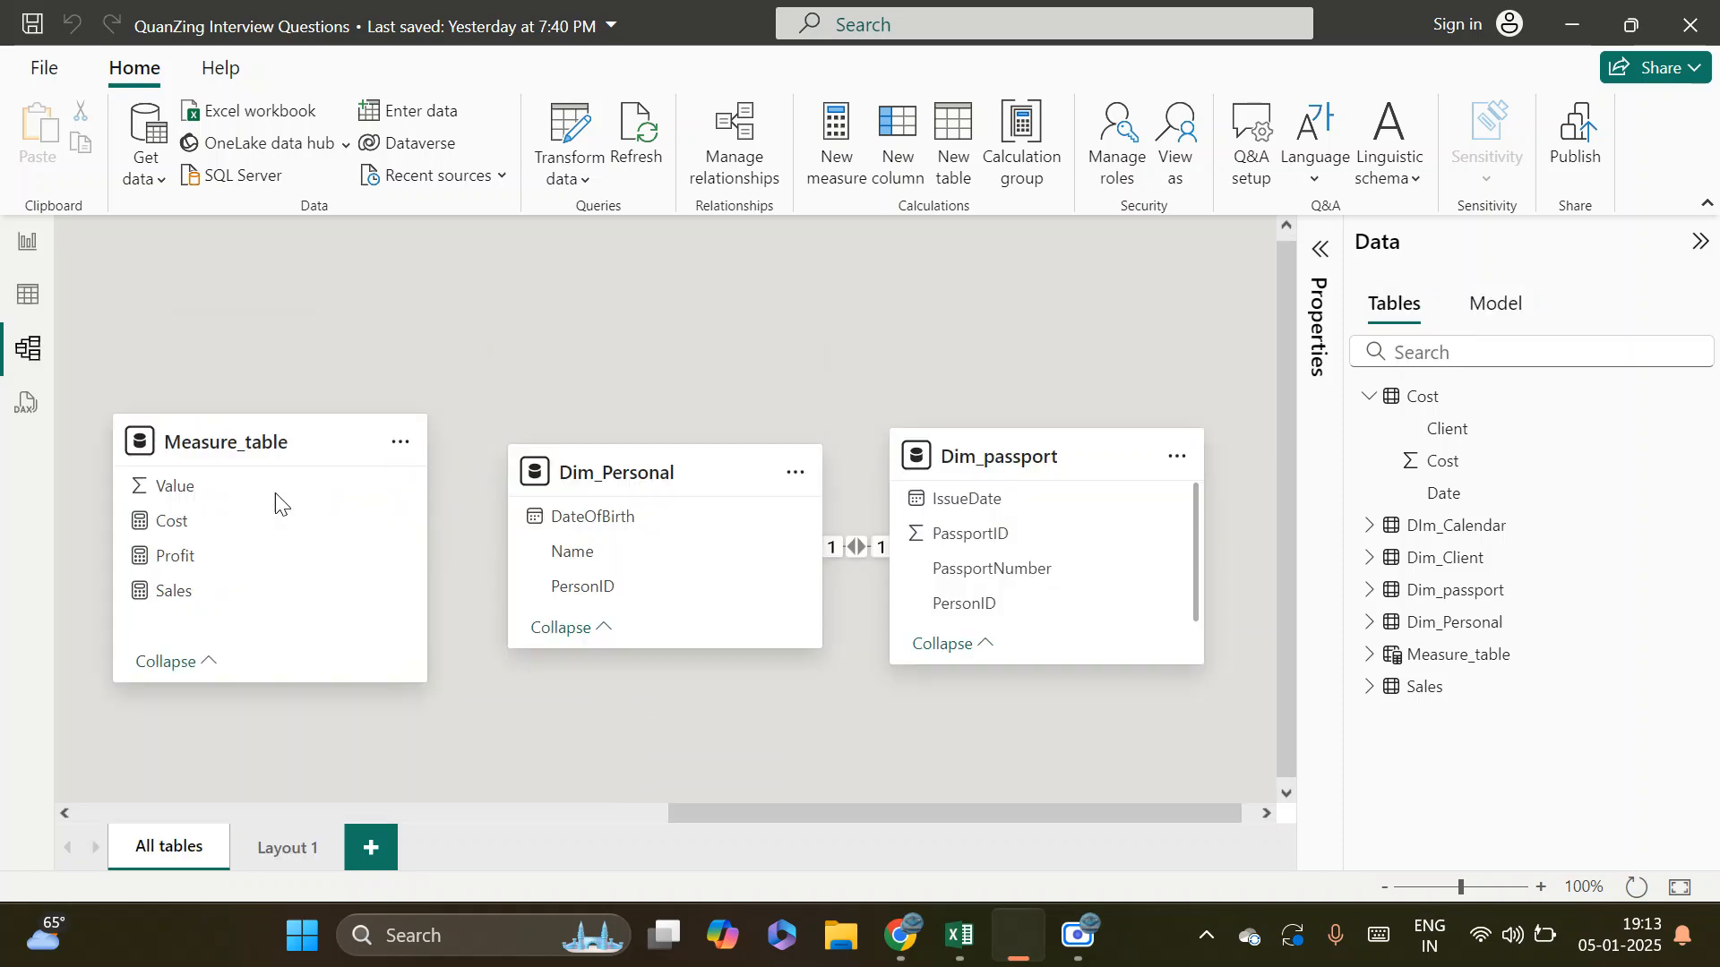
drag(483, 706, 1283, 707)
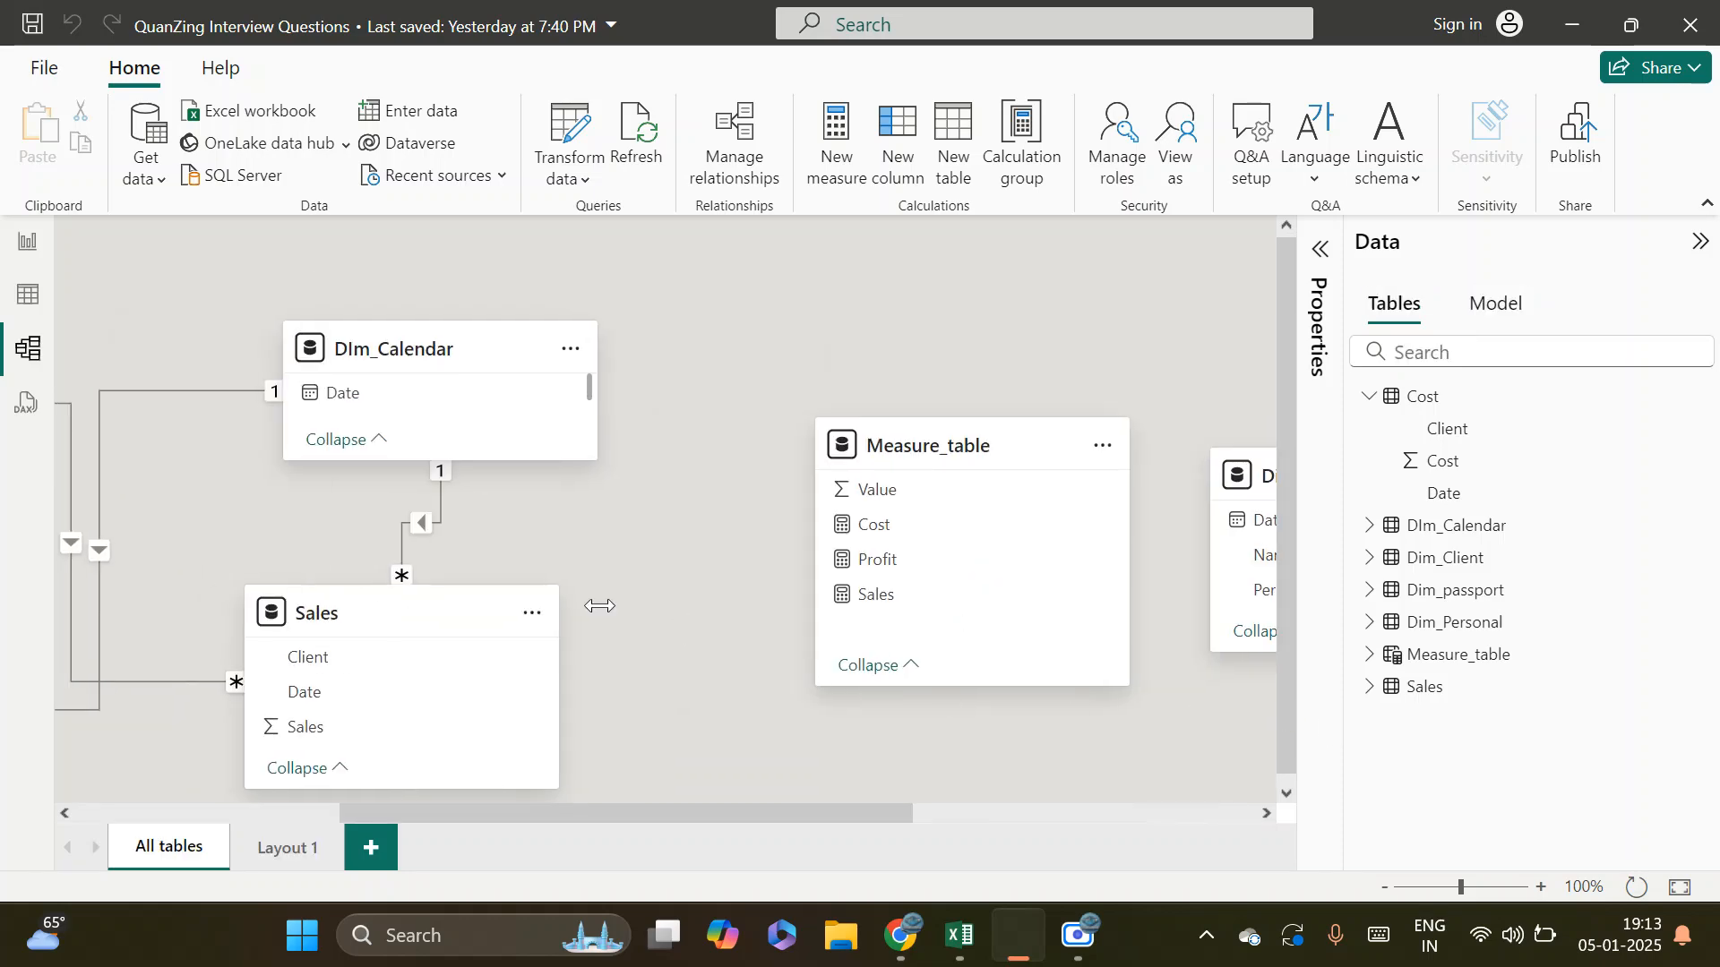
drag(224, 540, 1501, 546)
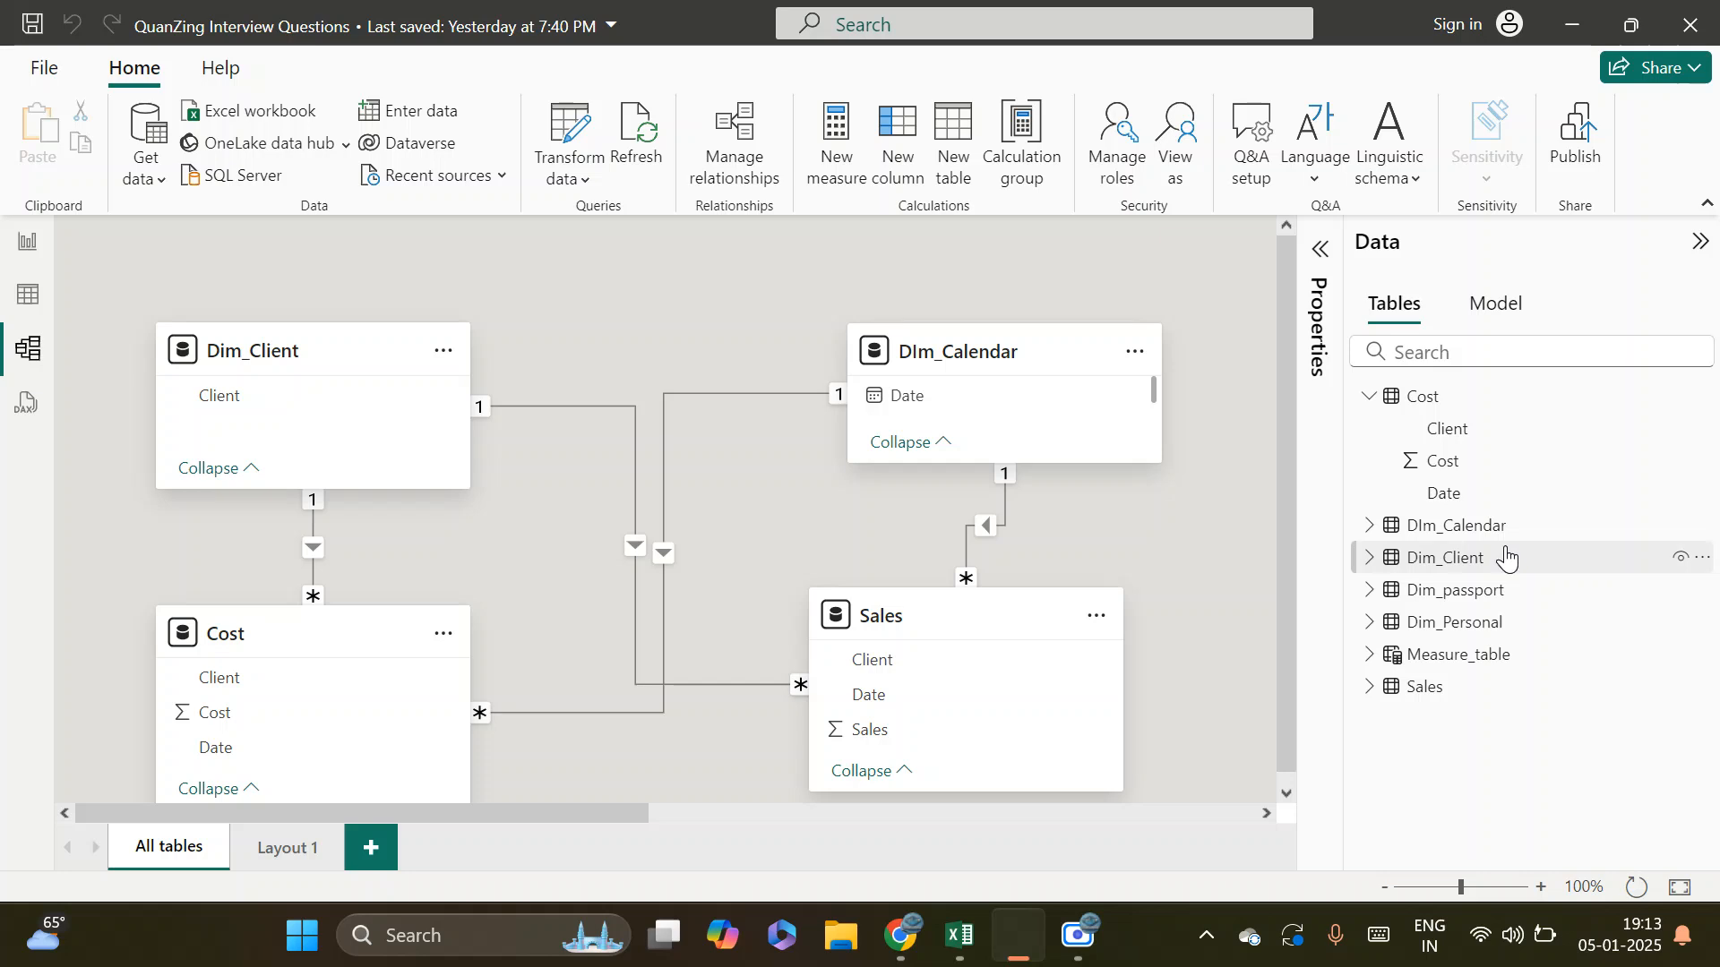
double_click(312, 545)
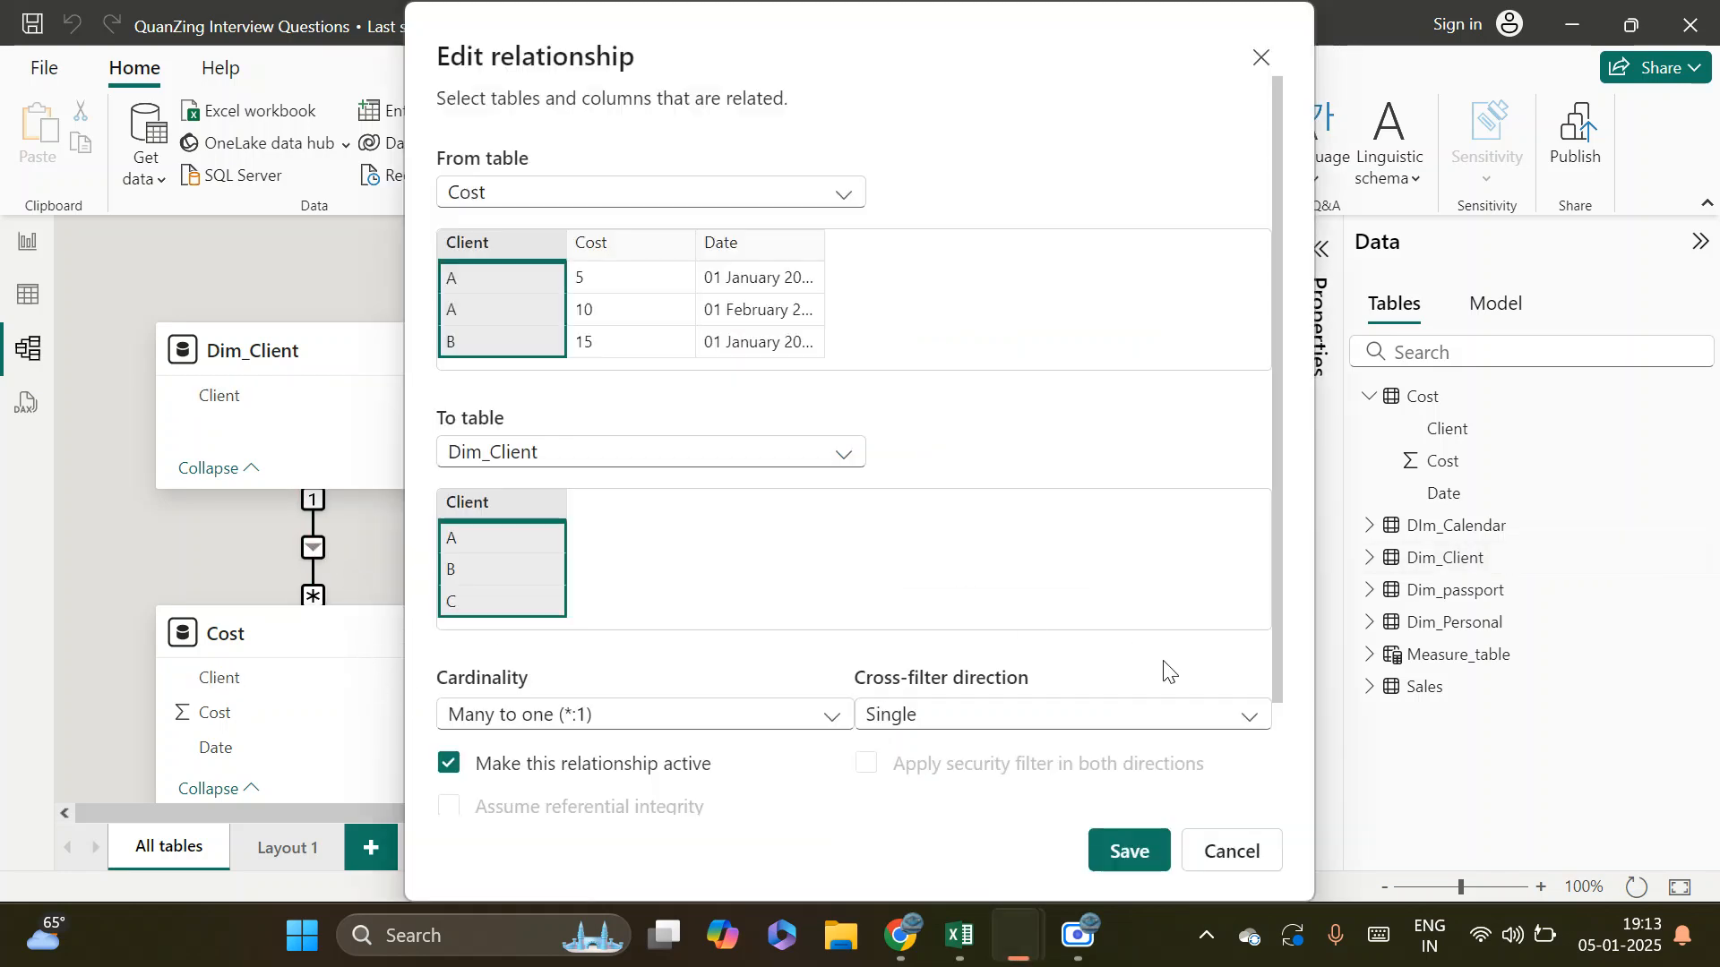
click(1111, 716)
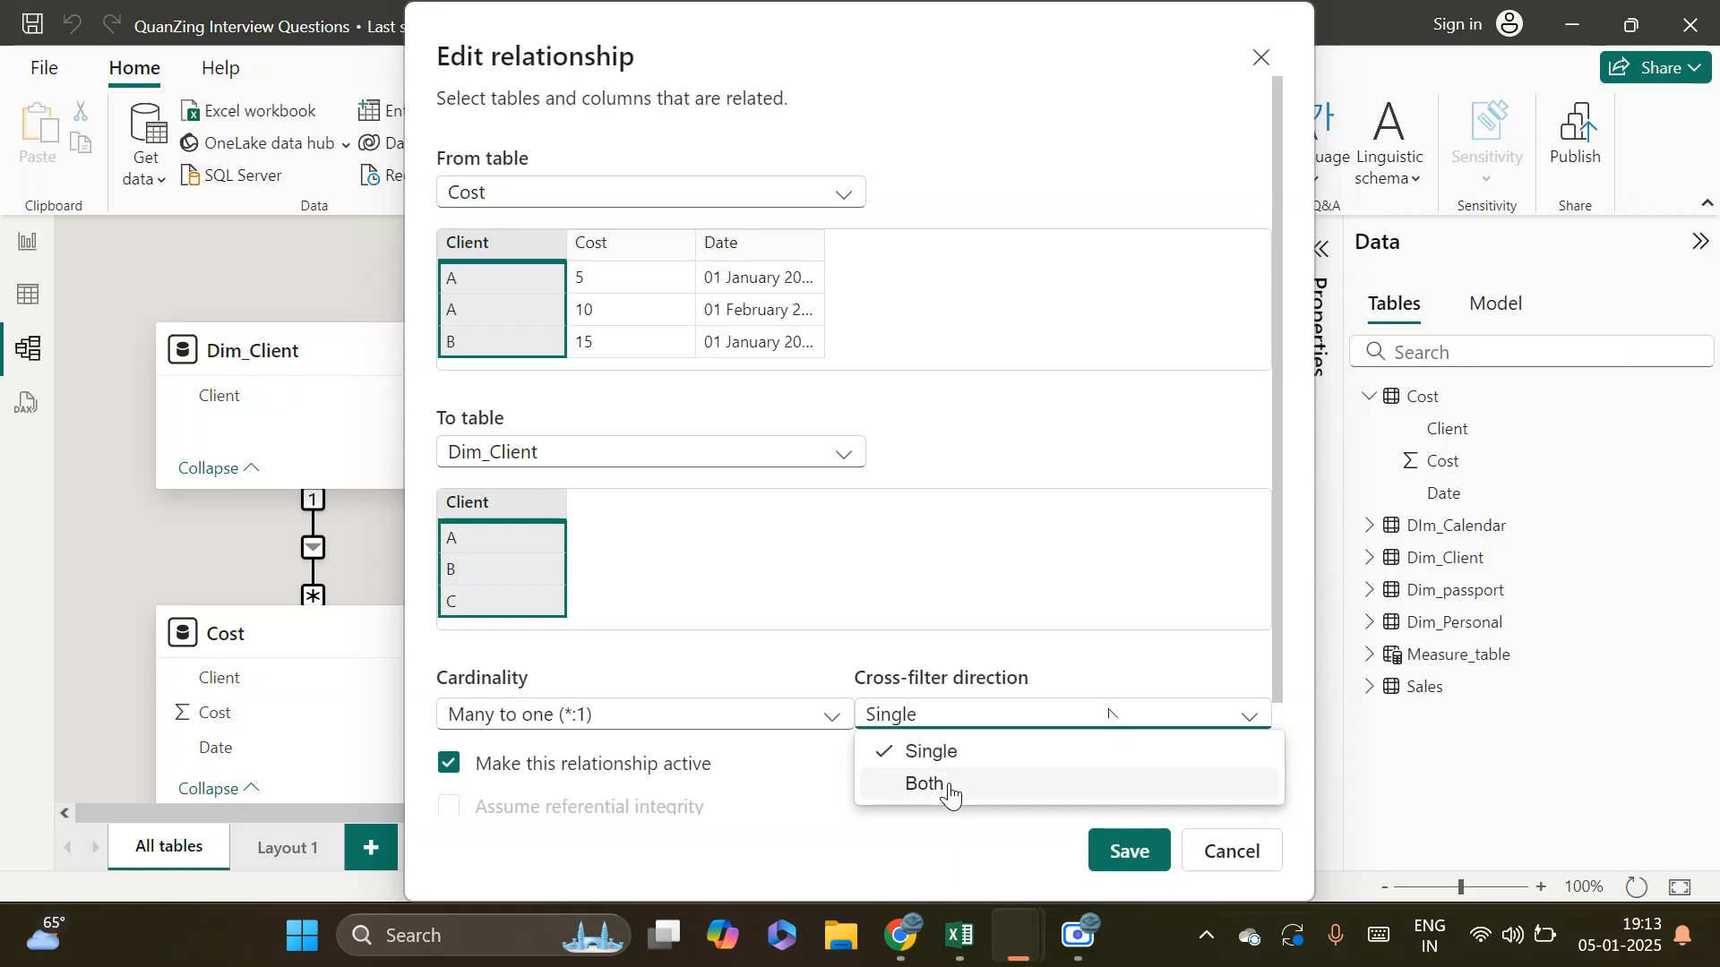
click(1237, 865)
click(1239, 866)
Check the cross-filter direction options of the Dim_passport to Dim_Personal relationship in Layout 1 and save it with Both
click(287, 846)
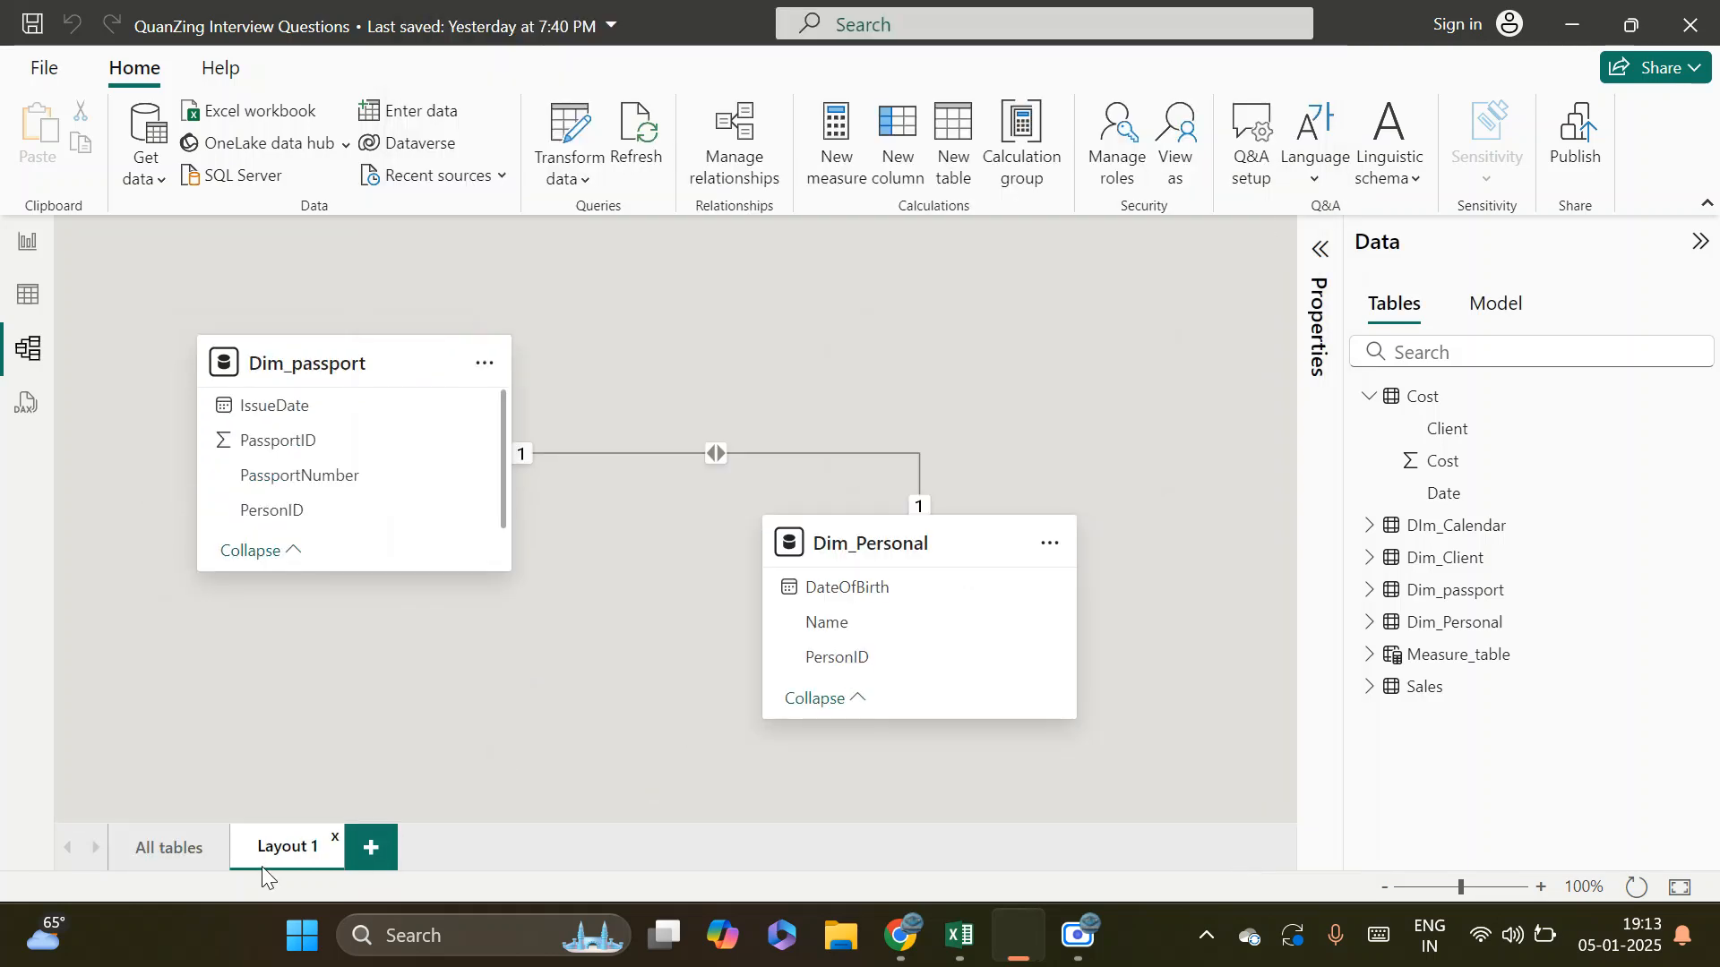
double_click(670, 454)
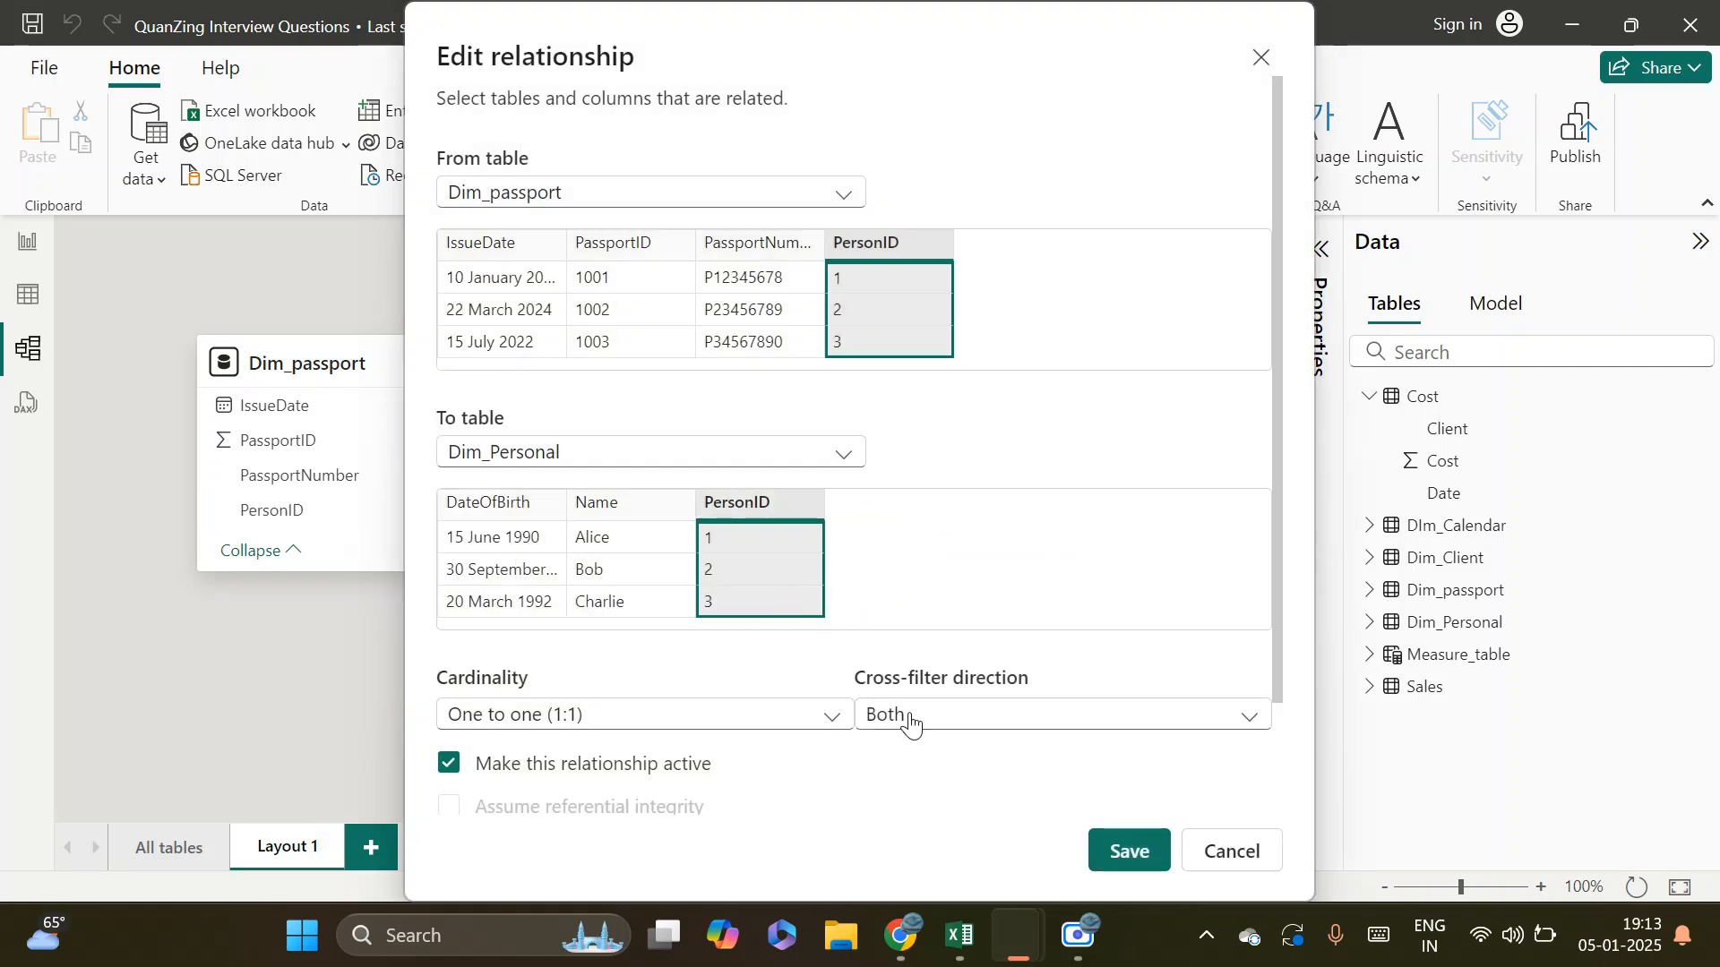
click(959, 714)
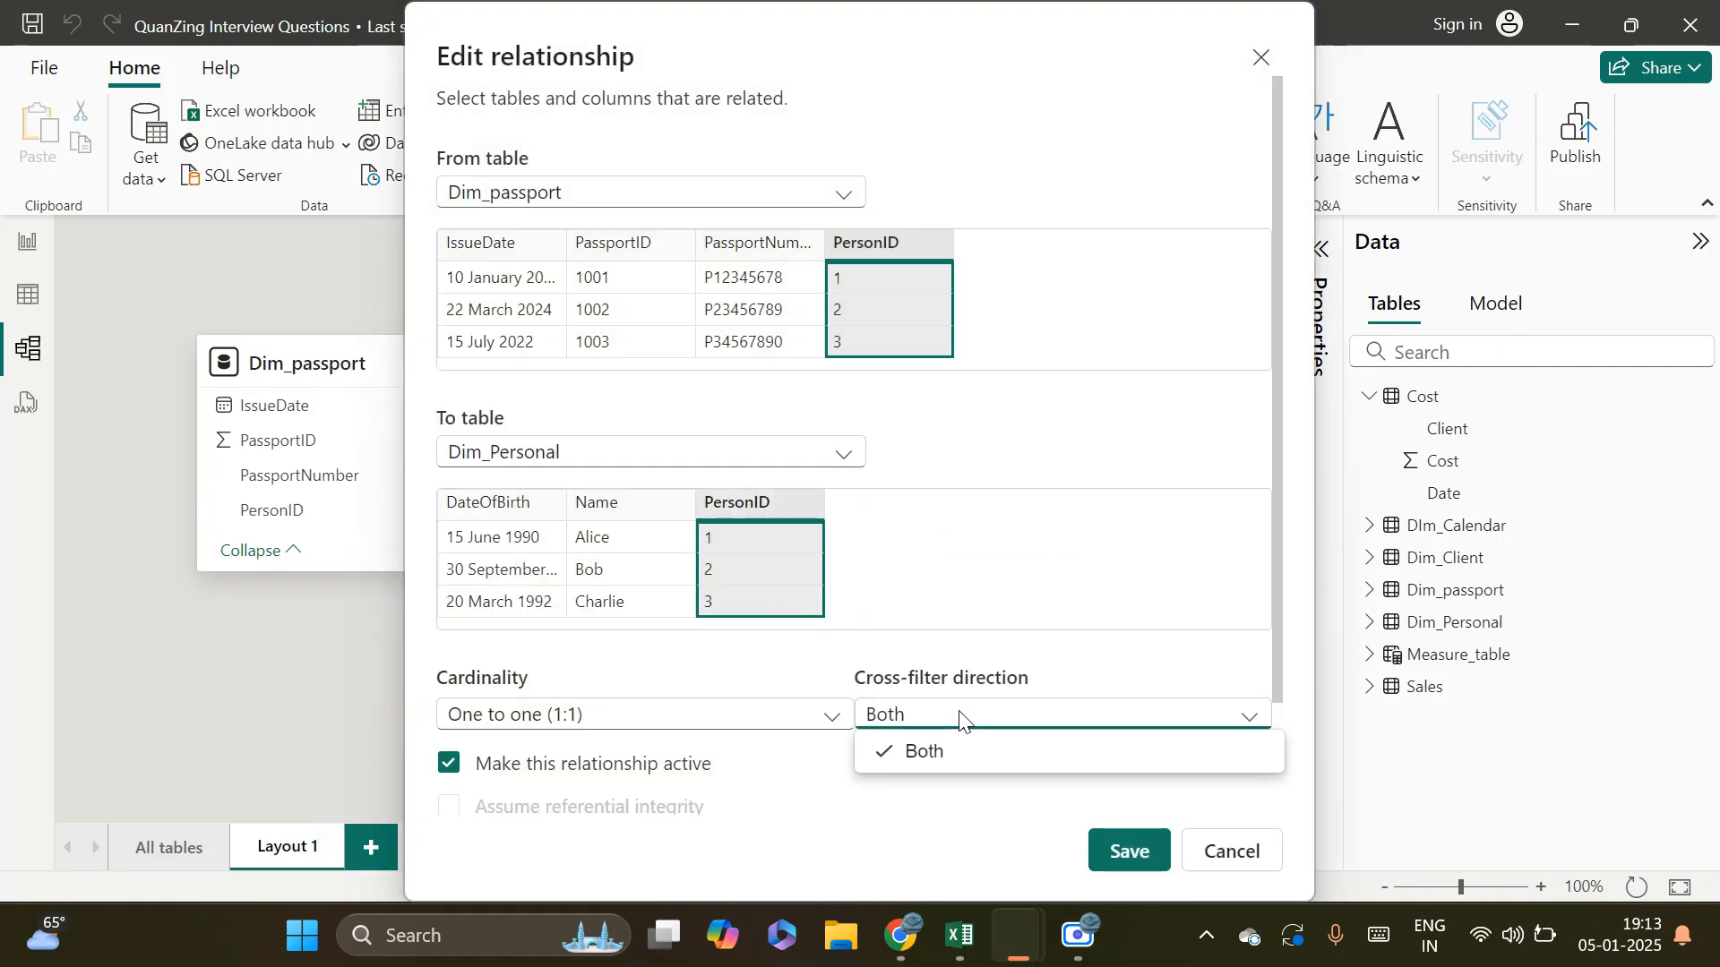
click(943, 823)
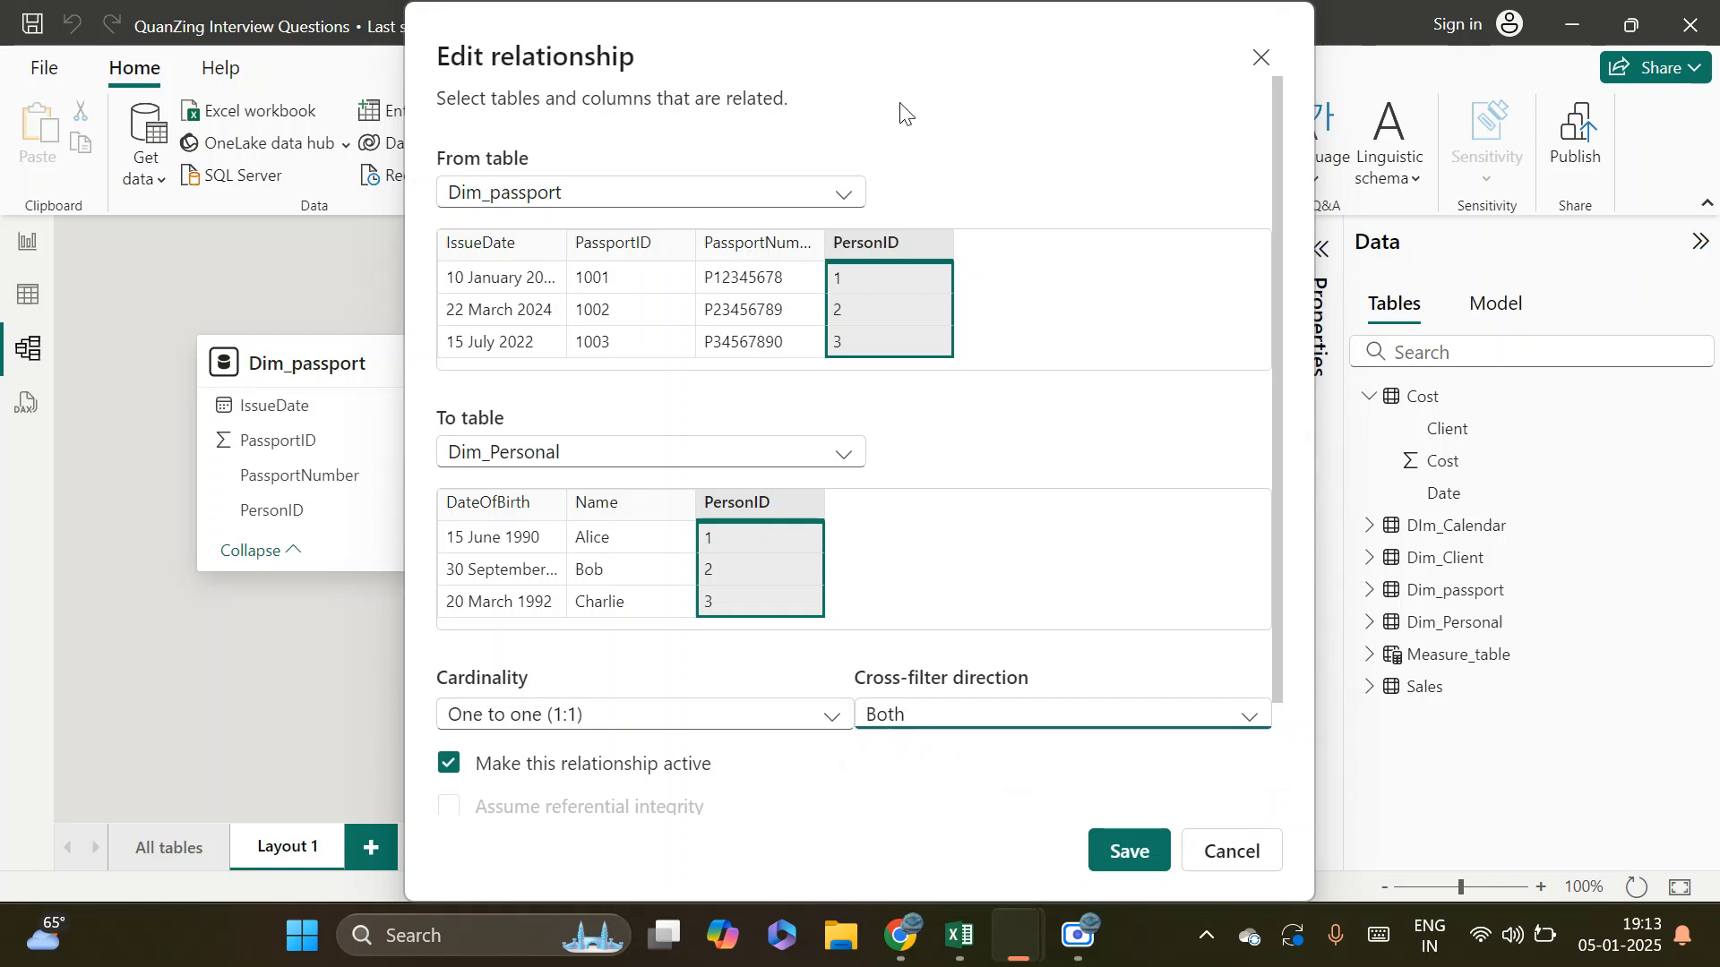
click(1122, 851)
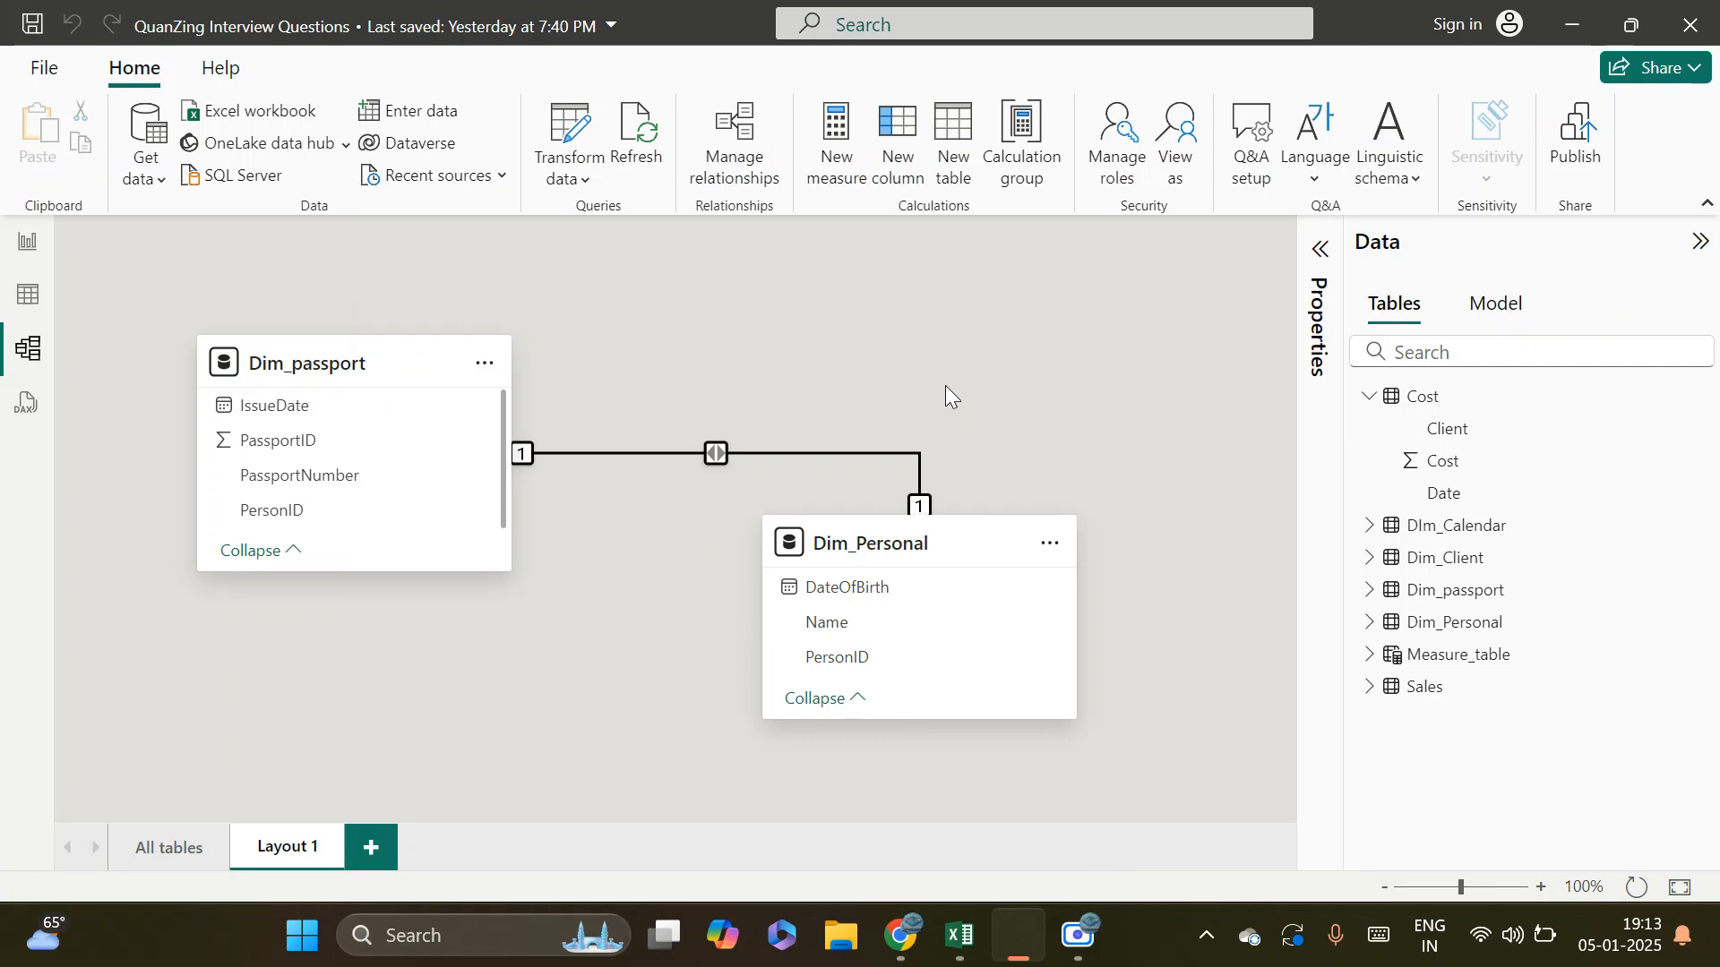
Switch to the Google Meet call in Chrome, check the in-call messages and close the chat
mouse_move(901, 936)
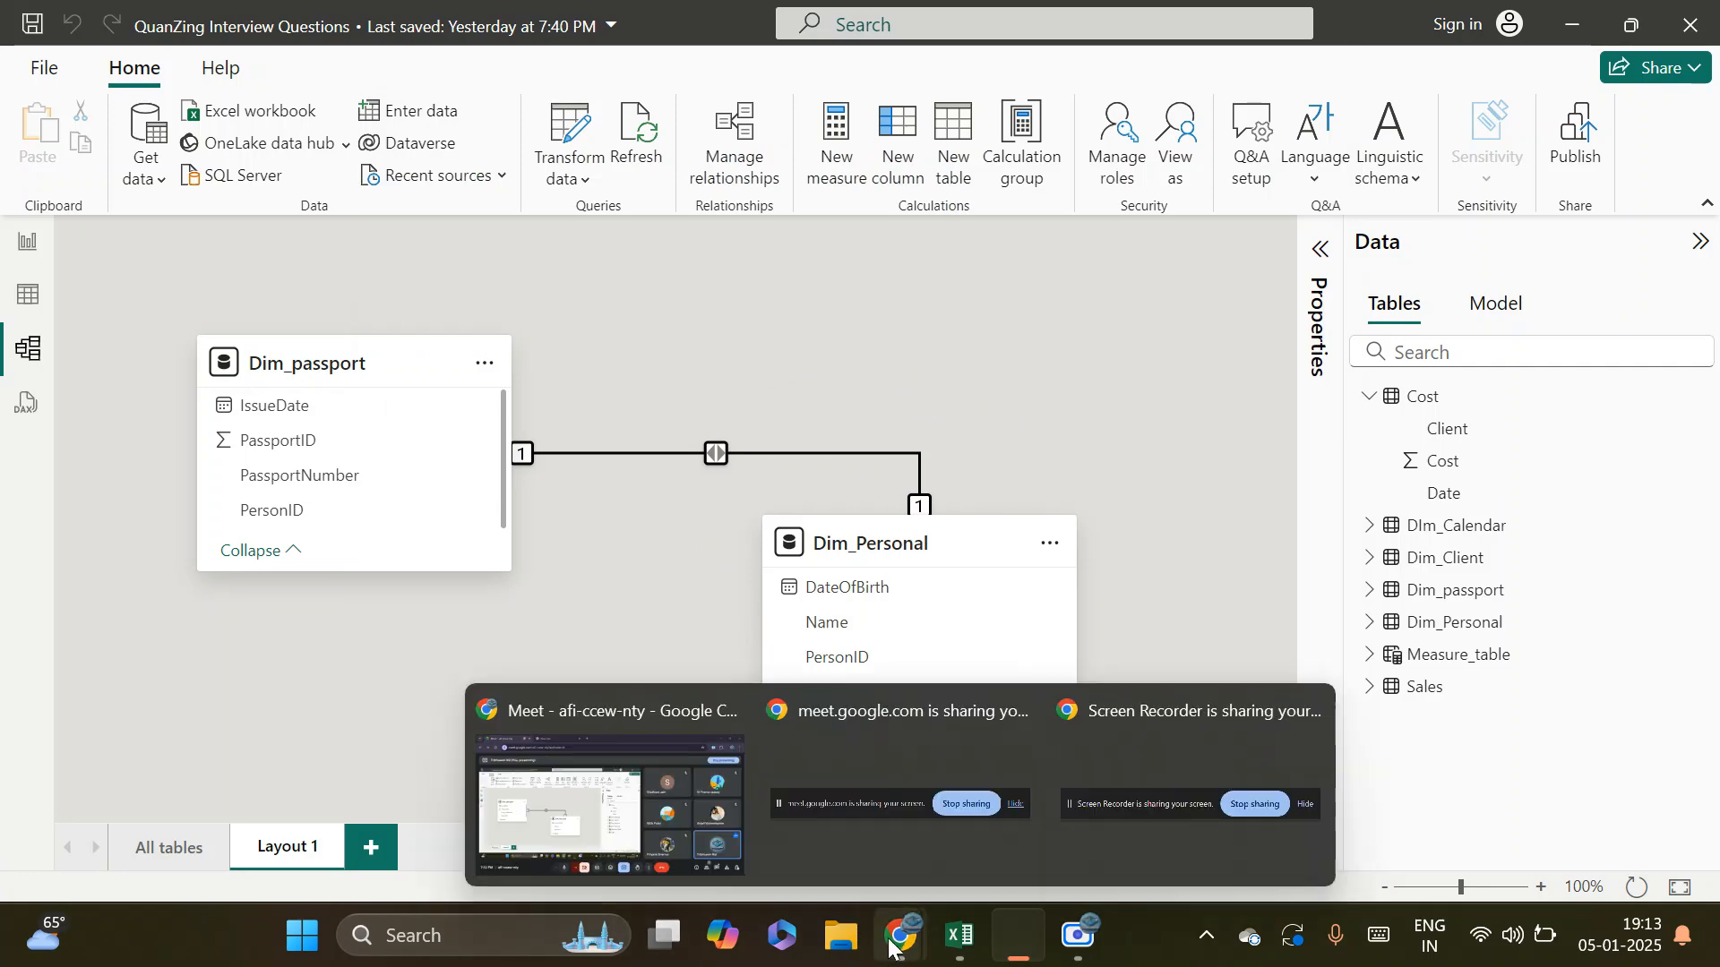
click(698, 789)
click(1549, 856)
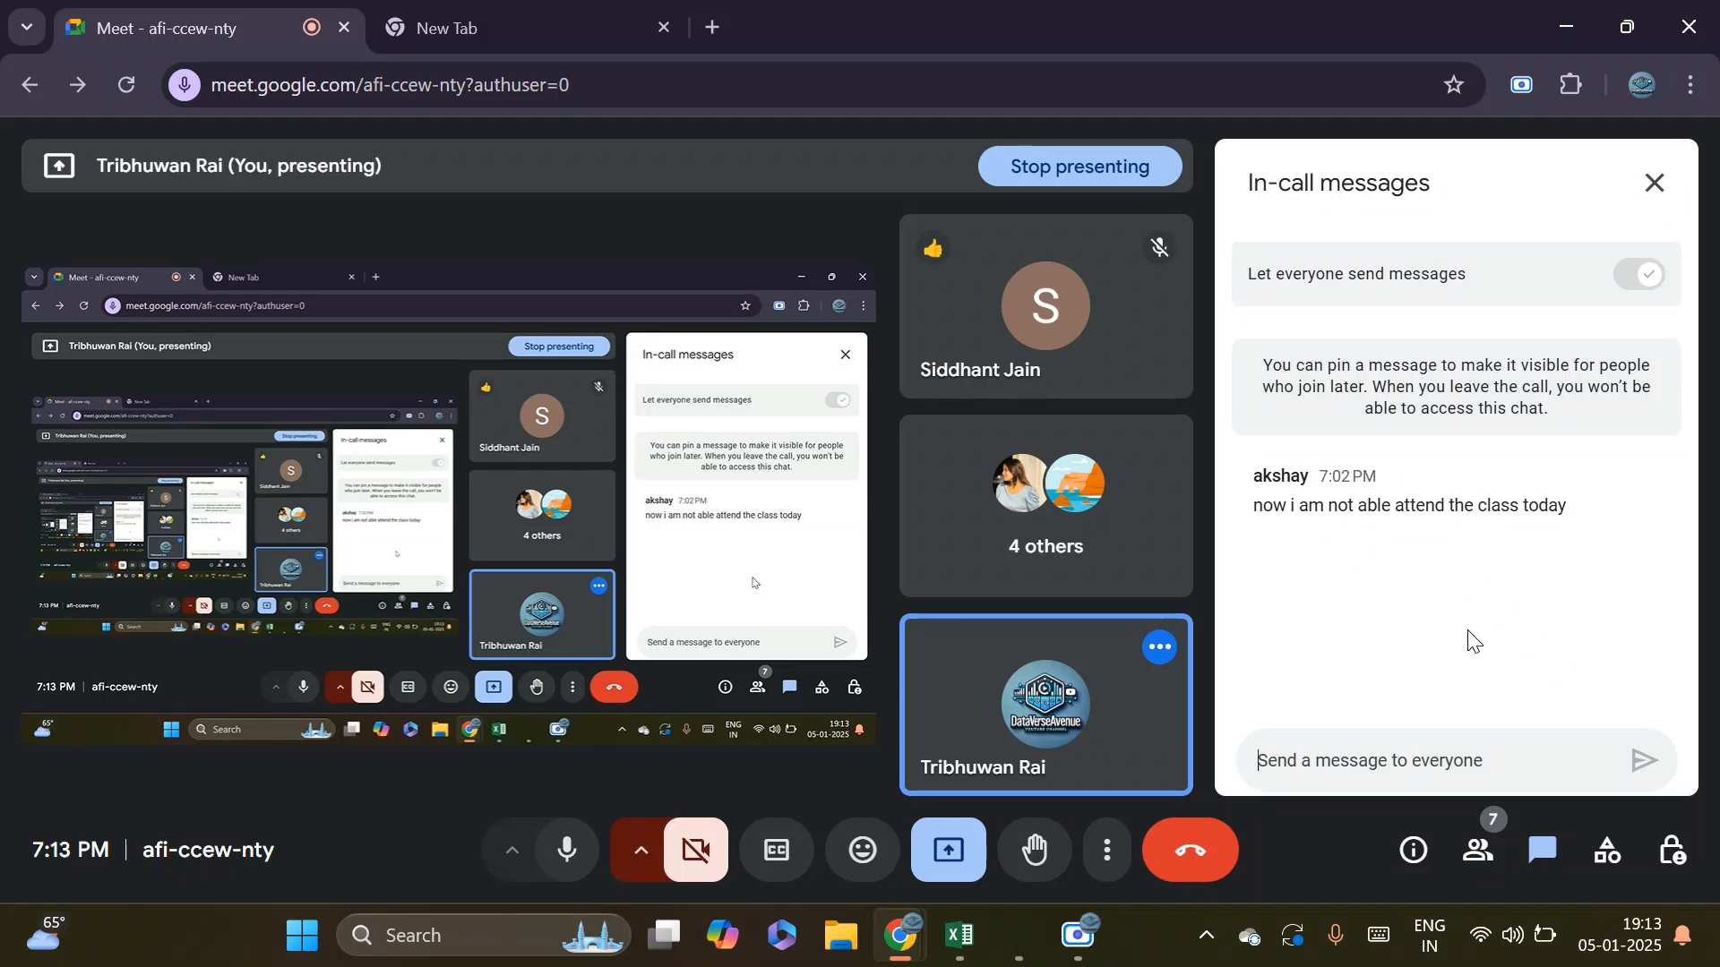
click(1655, 183)
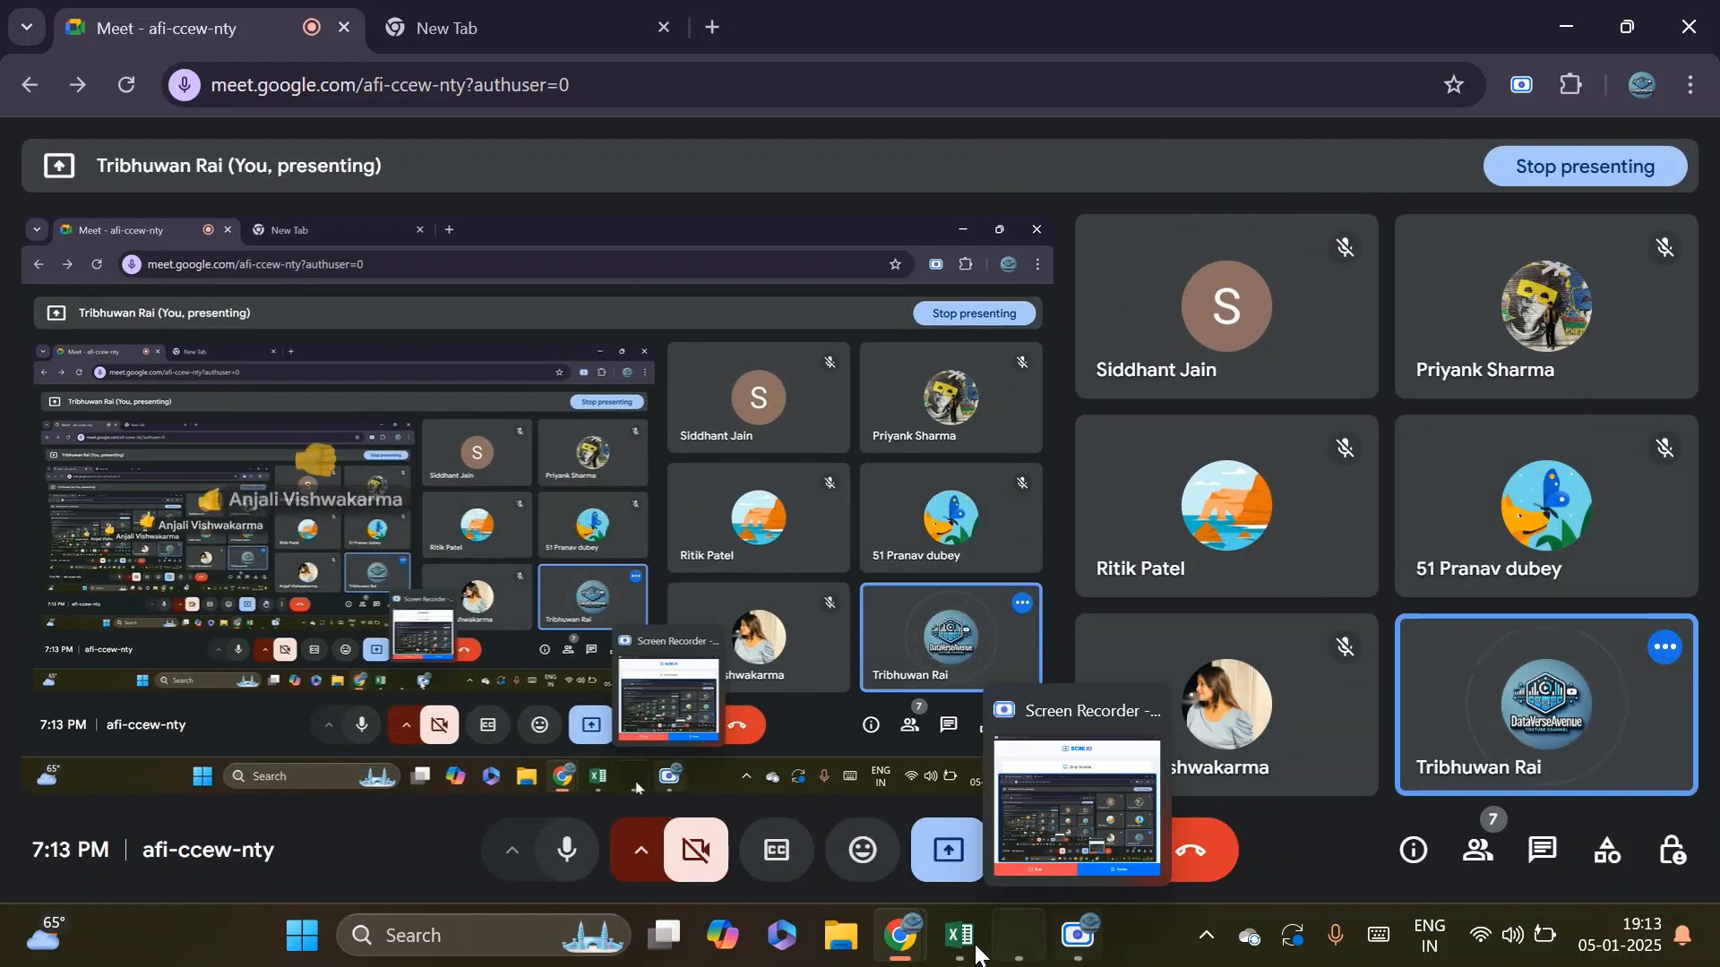
Switch to the Excel workbook and examine the Students and Courses tables under MANY to MANY on the Data Model sheet
click(958, 951)
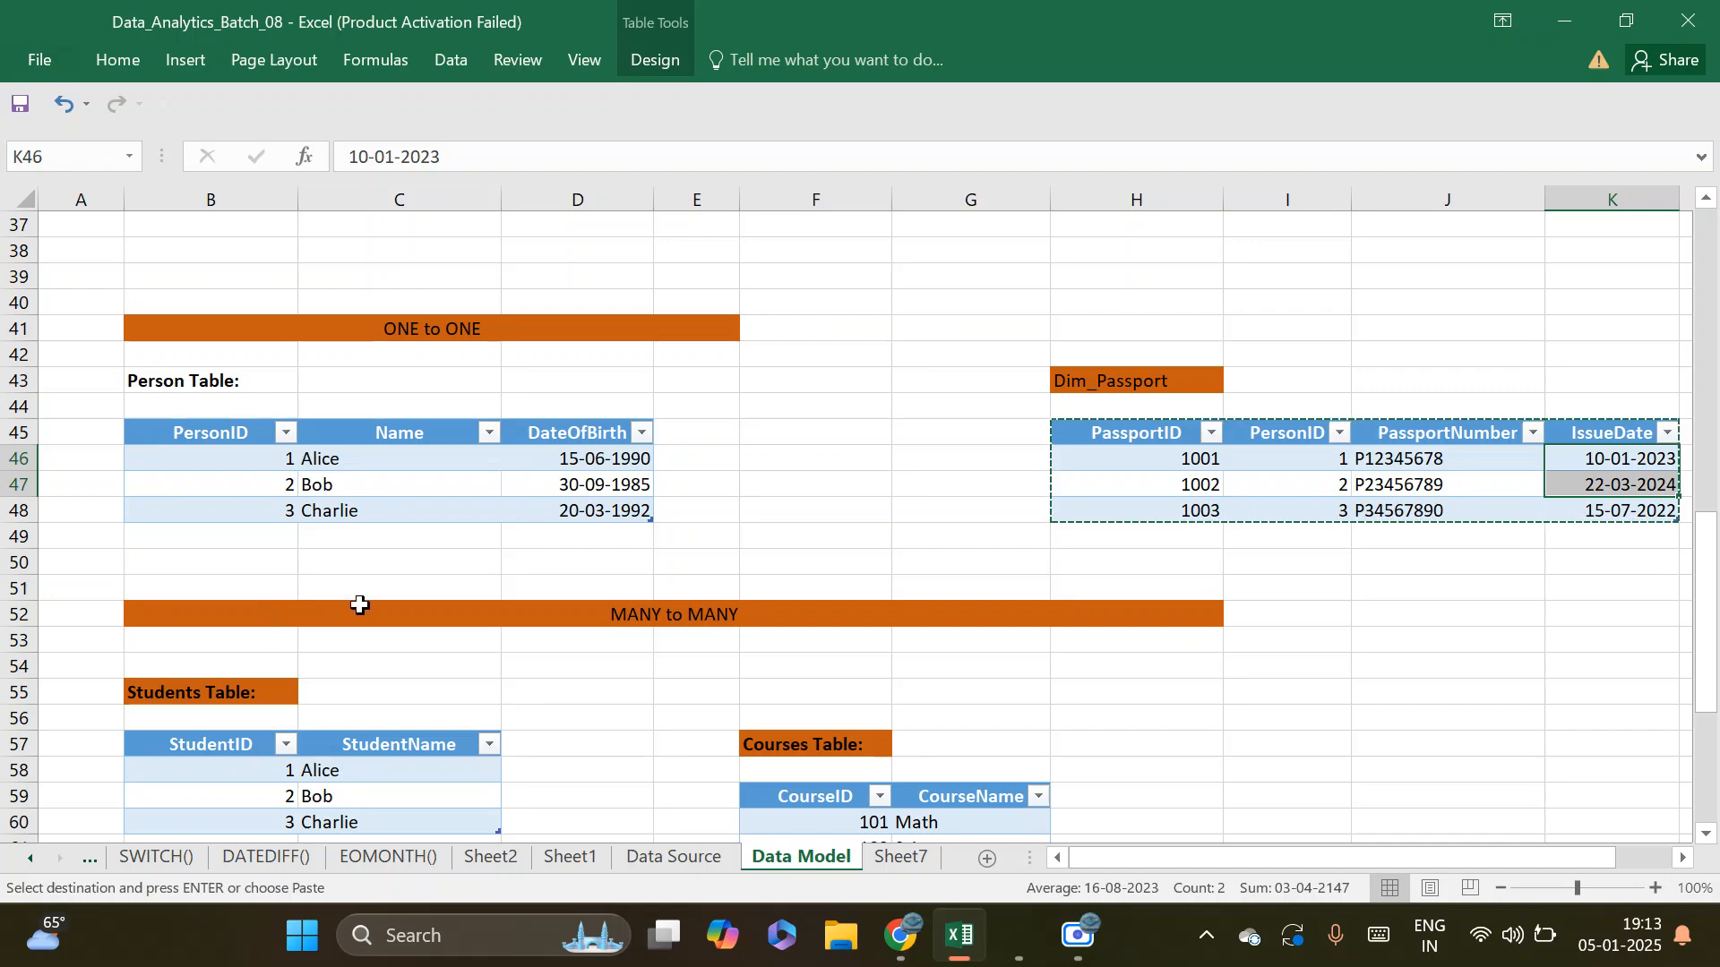
scroll(668, 610, down, 3)
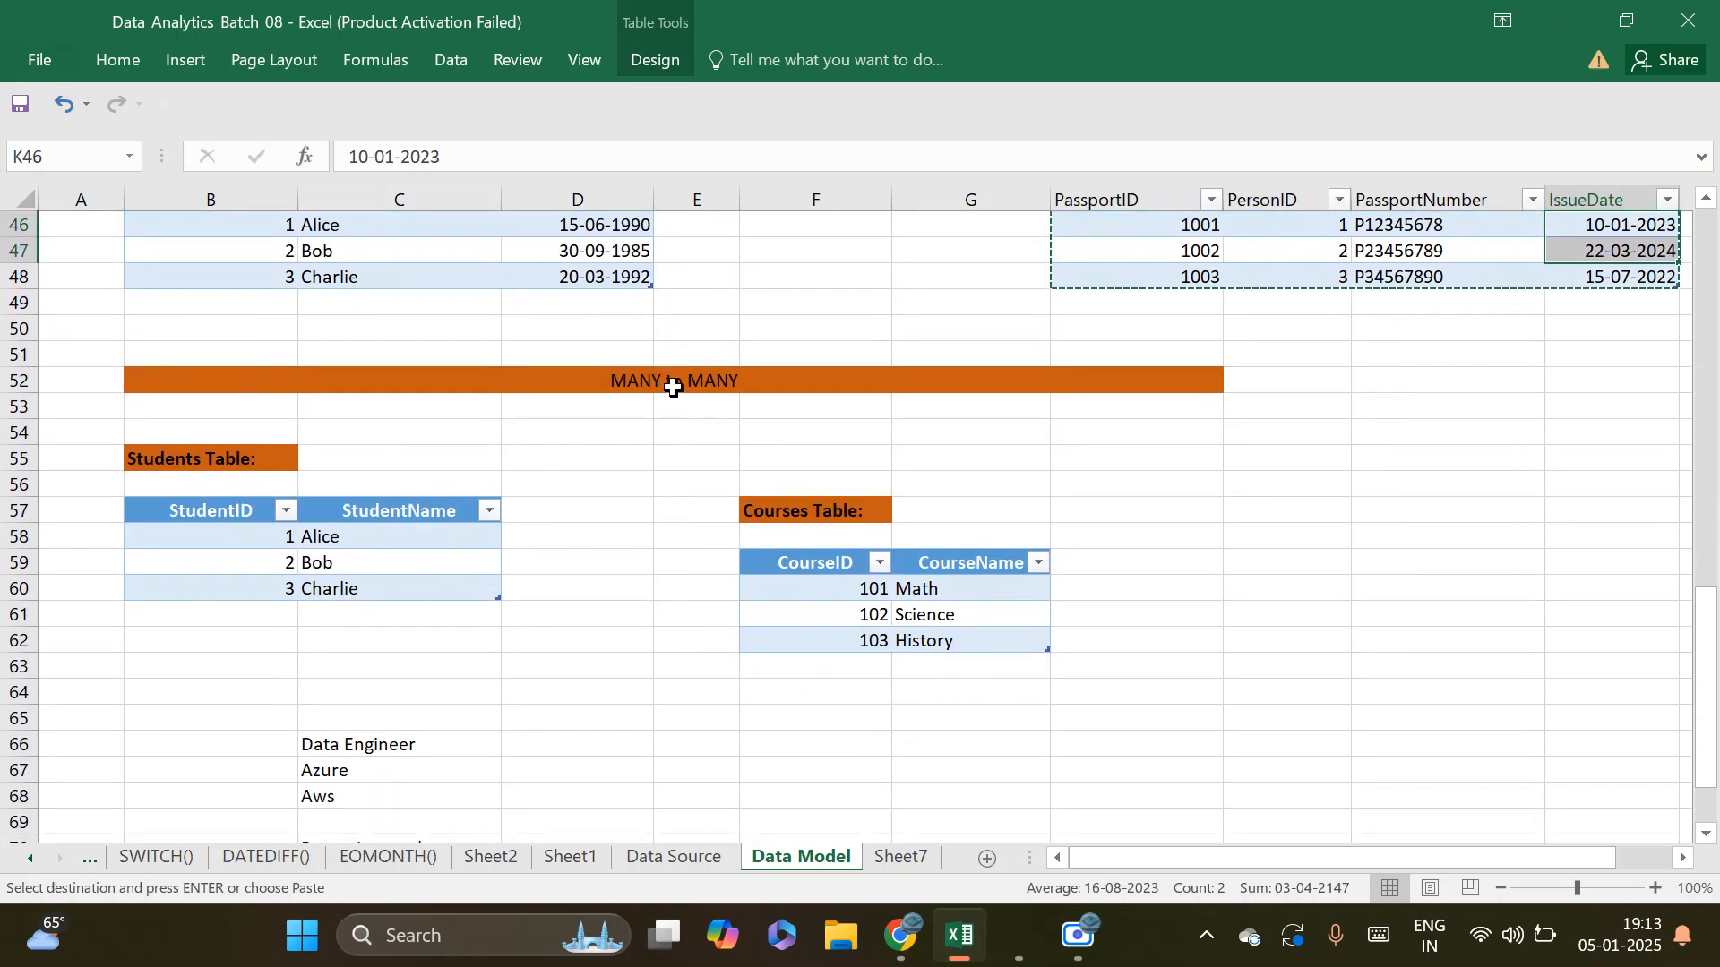
click(681, 378)
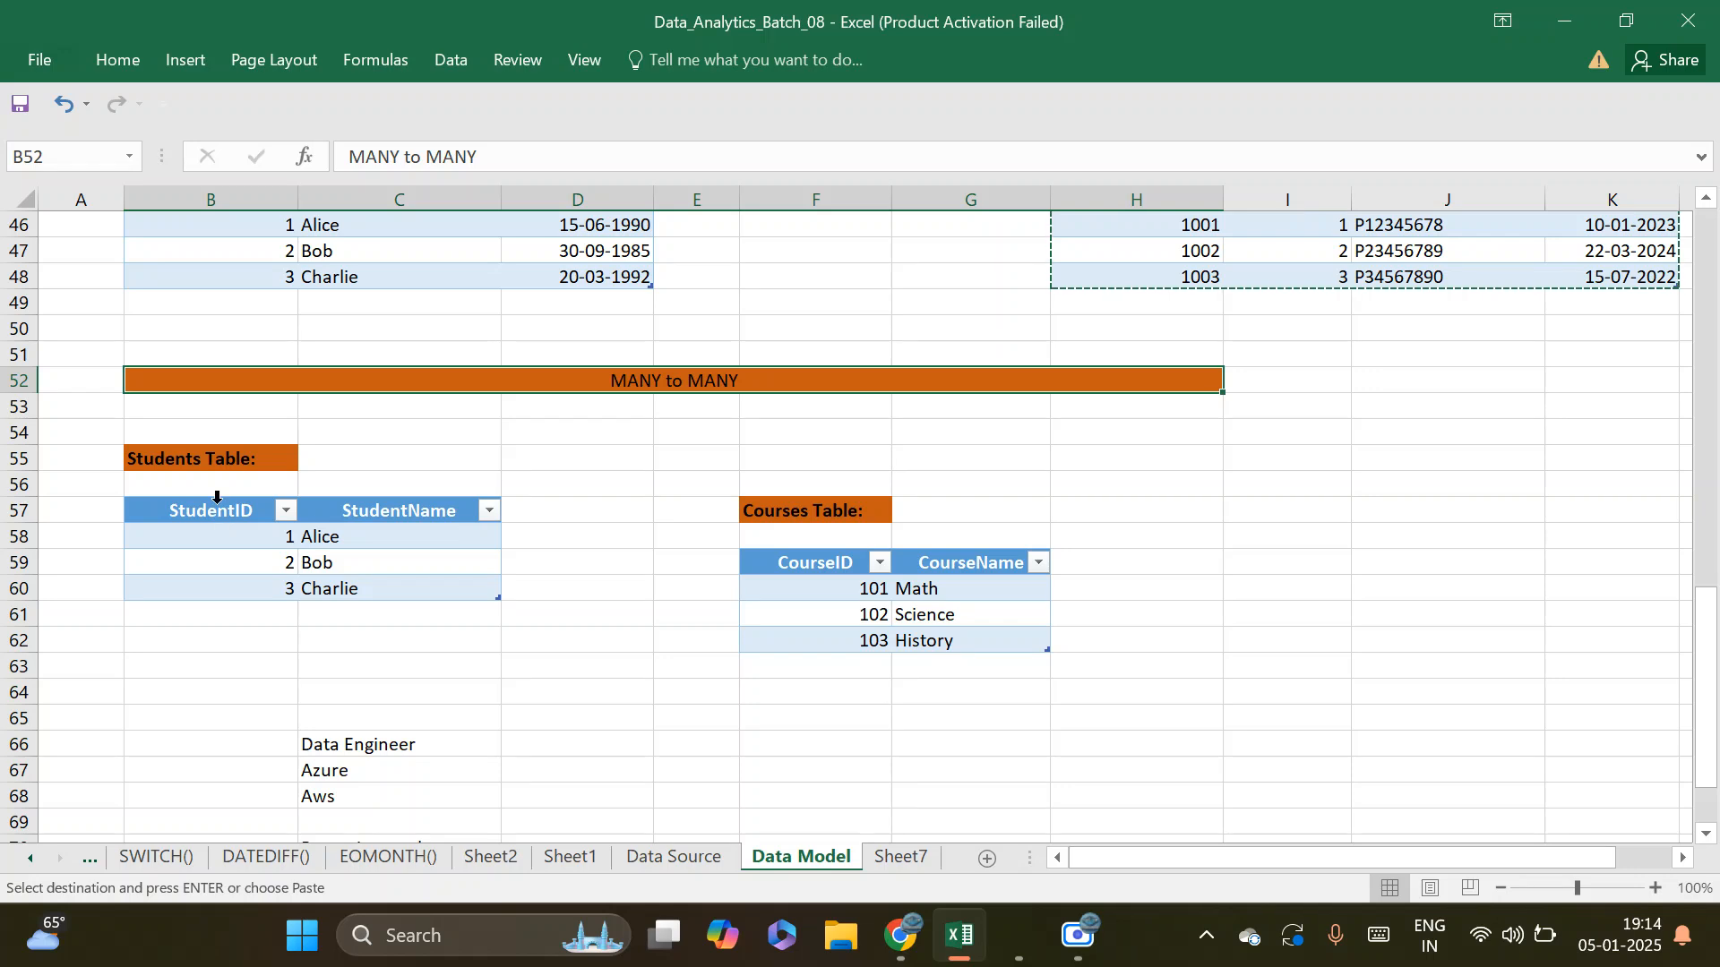
drag(218, 512, 429, 598)
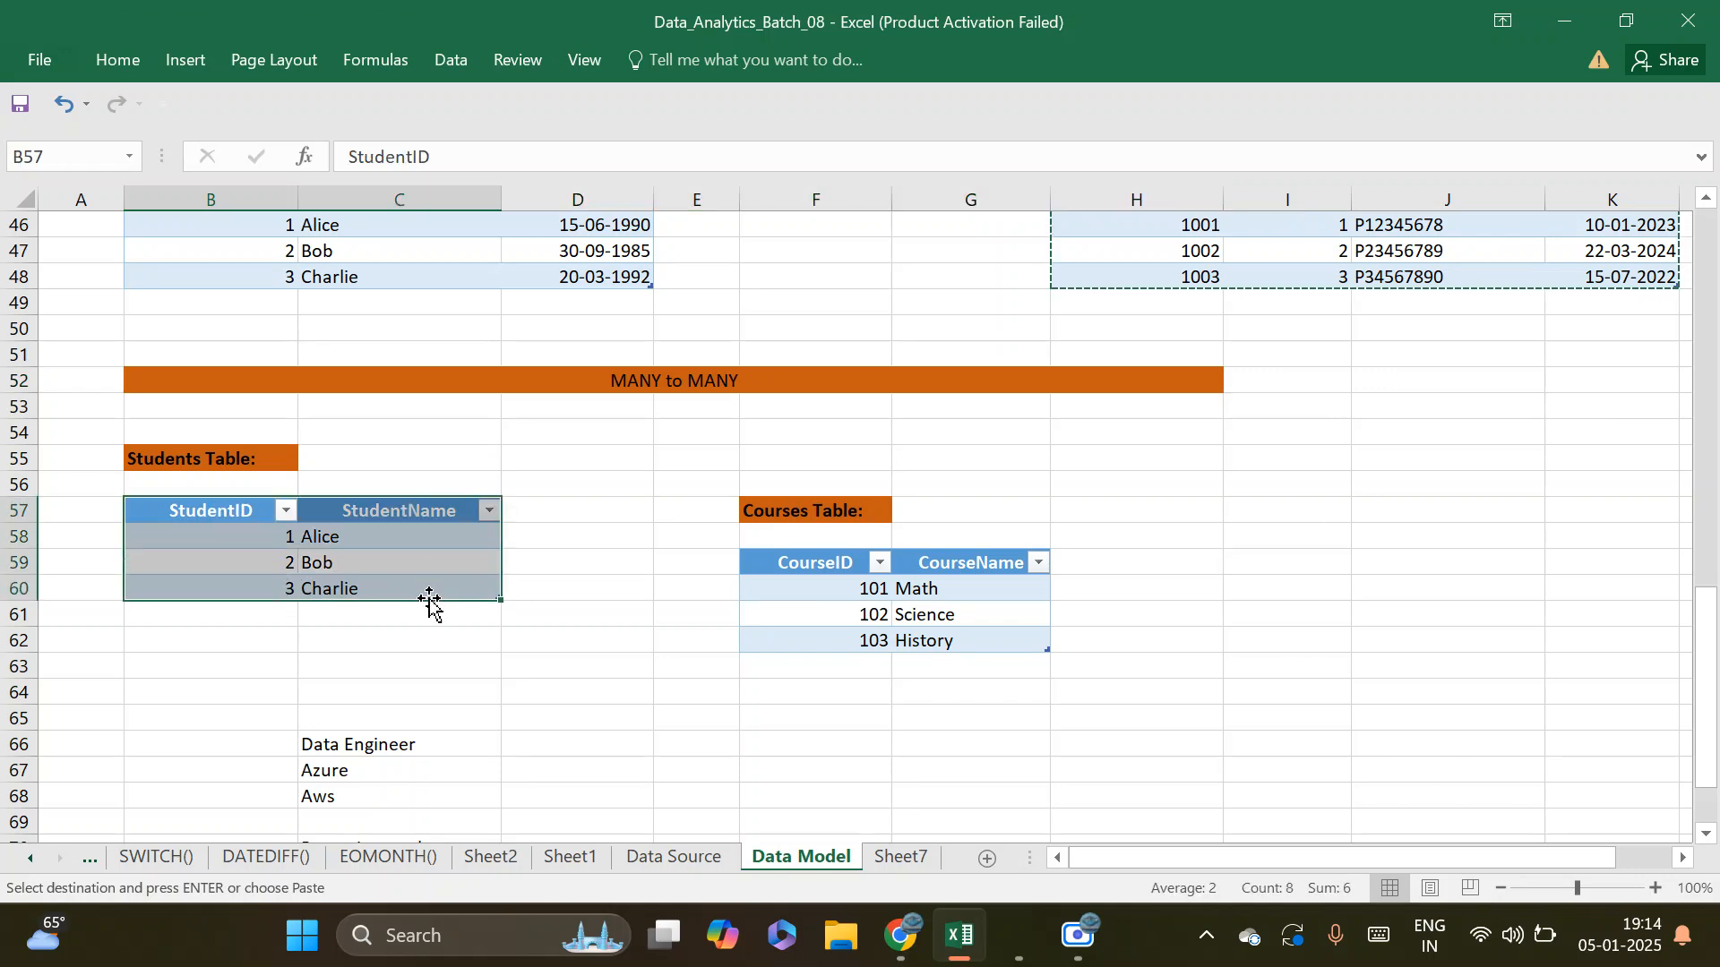
drag(810, 565, 942, 640)
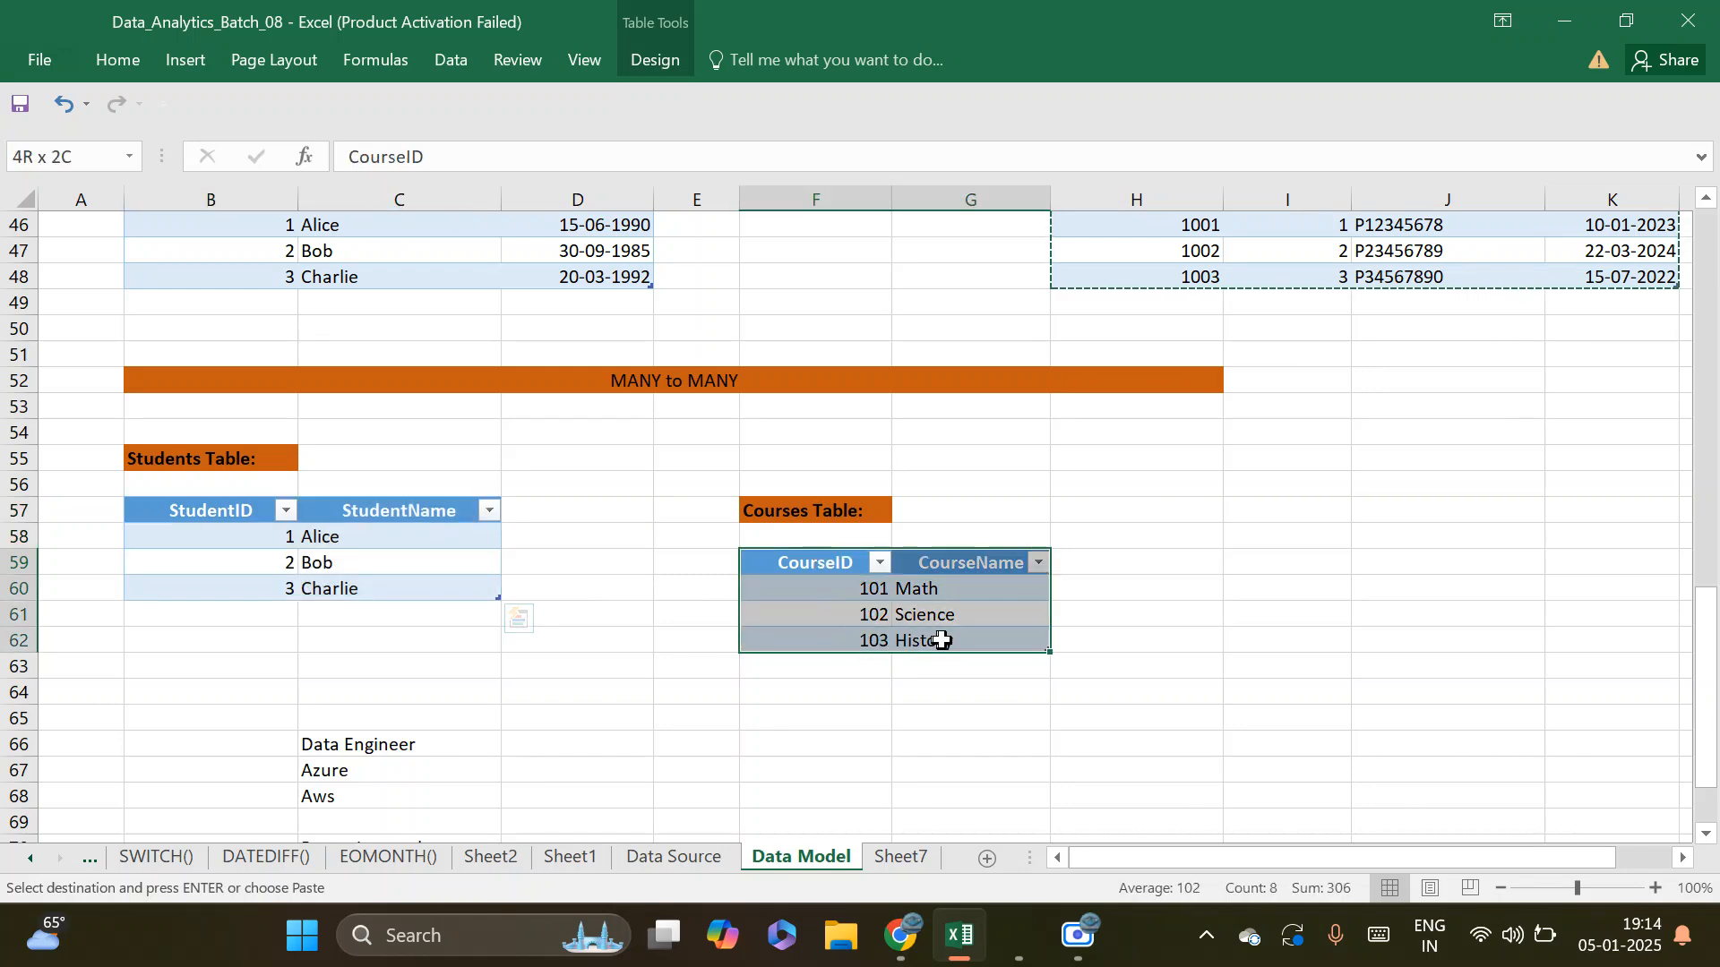
drag(942, 640, 941, 640)
drag(227, 518, 424, 597)
drag(816, 563, 940, 645)
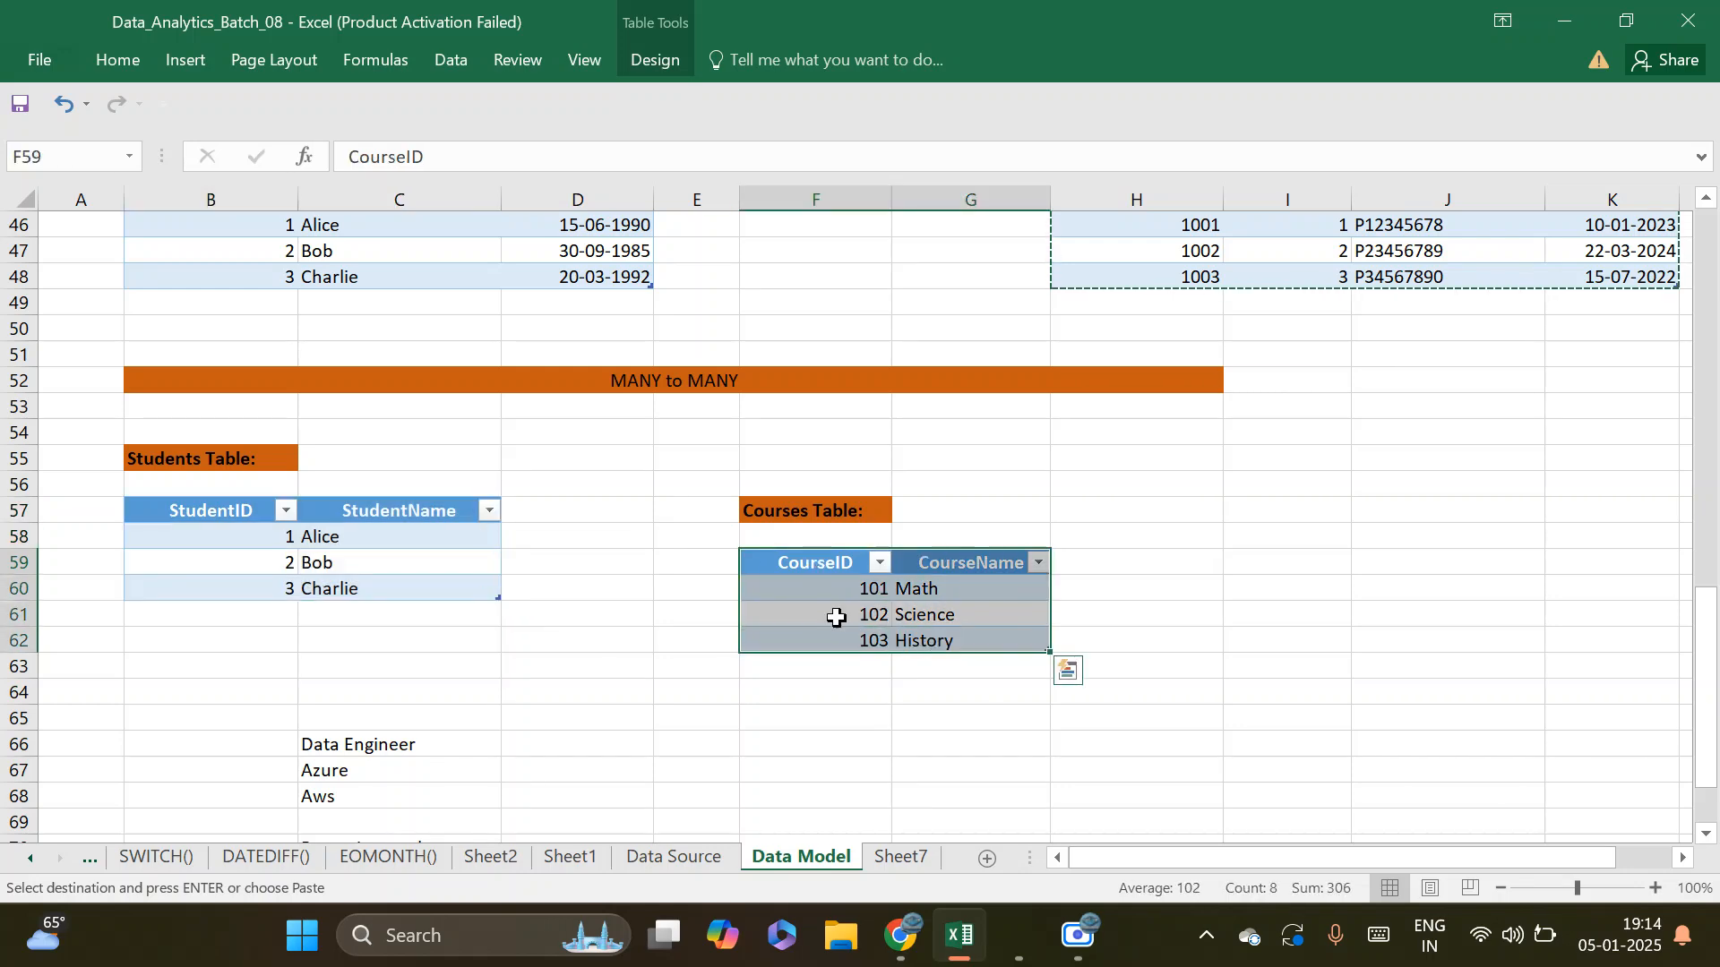
scroll(434, 615, down, 2)
scroll(432, 616, up, 1)
scroll(432, 617, up, 1)
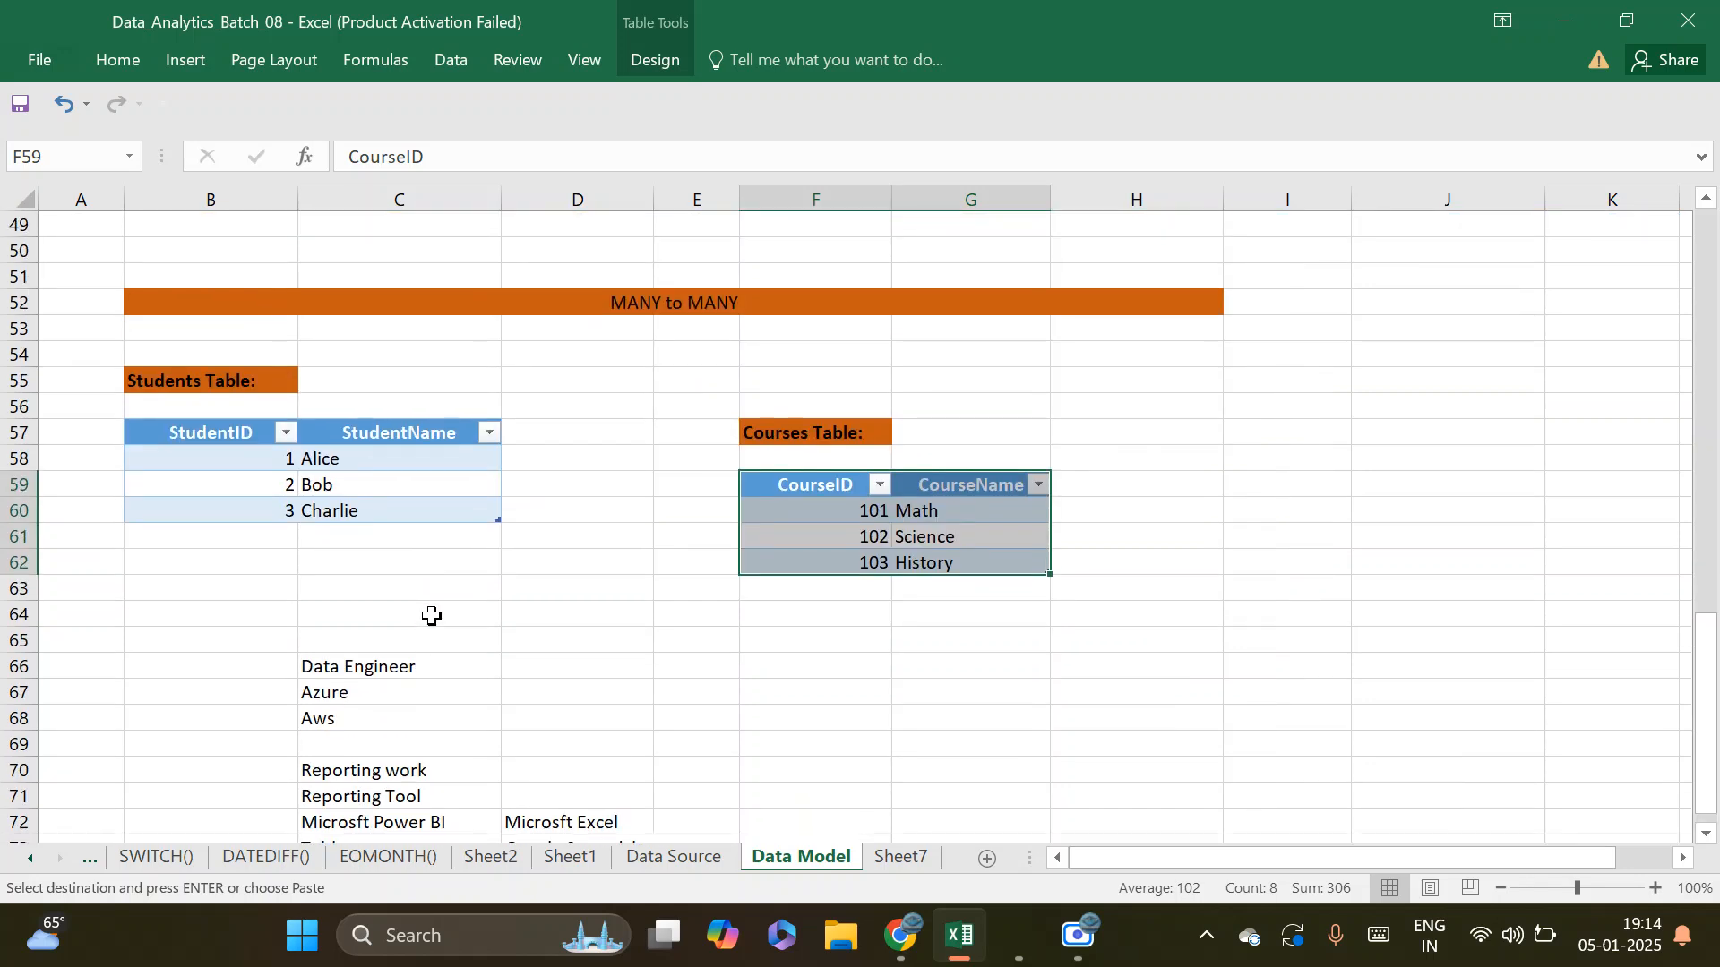
click(219, 435)
drag(327, 436, 433, 511)
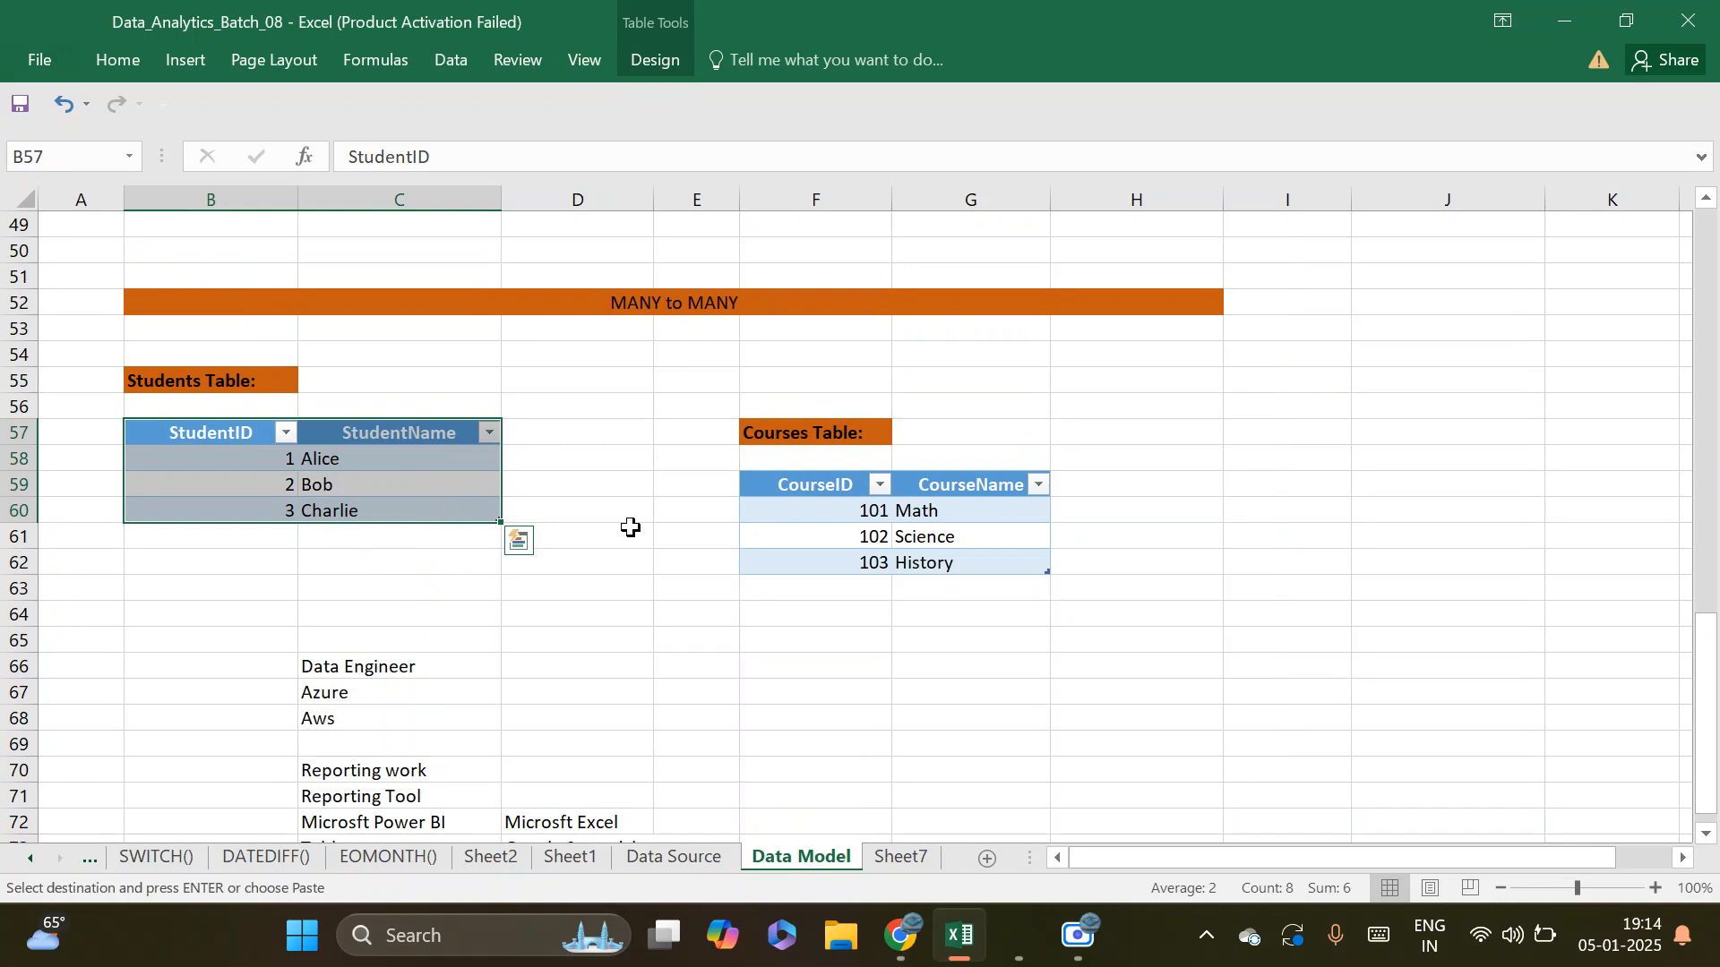
Switch back to Power BI and delete the Dim_Client relationships to Cost and Sales in the All tables layout
mouse_move(923, 949)
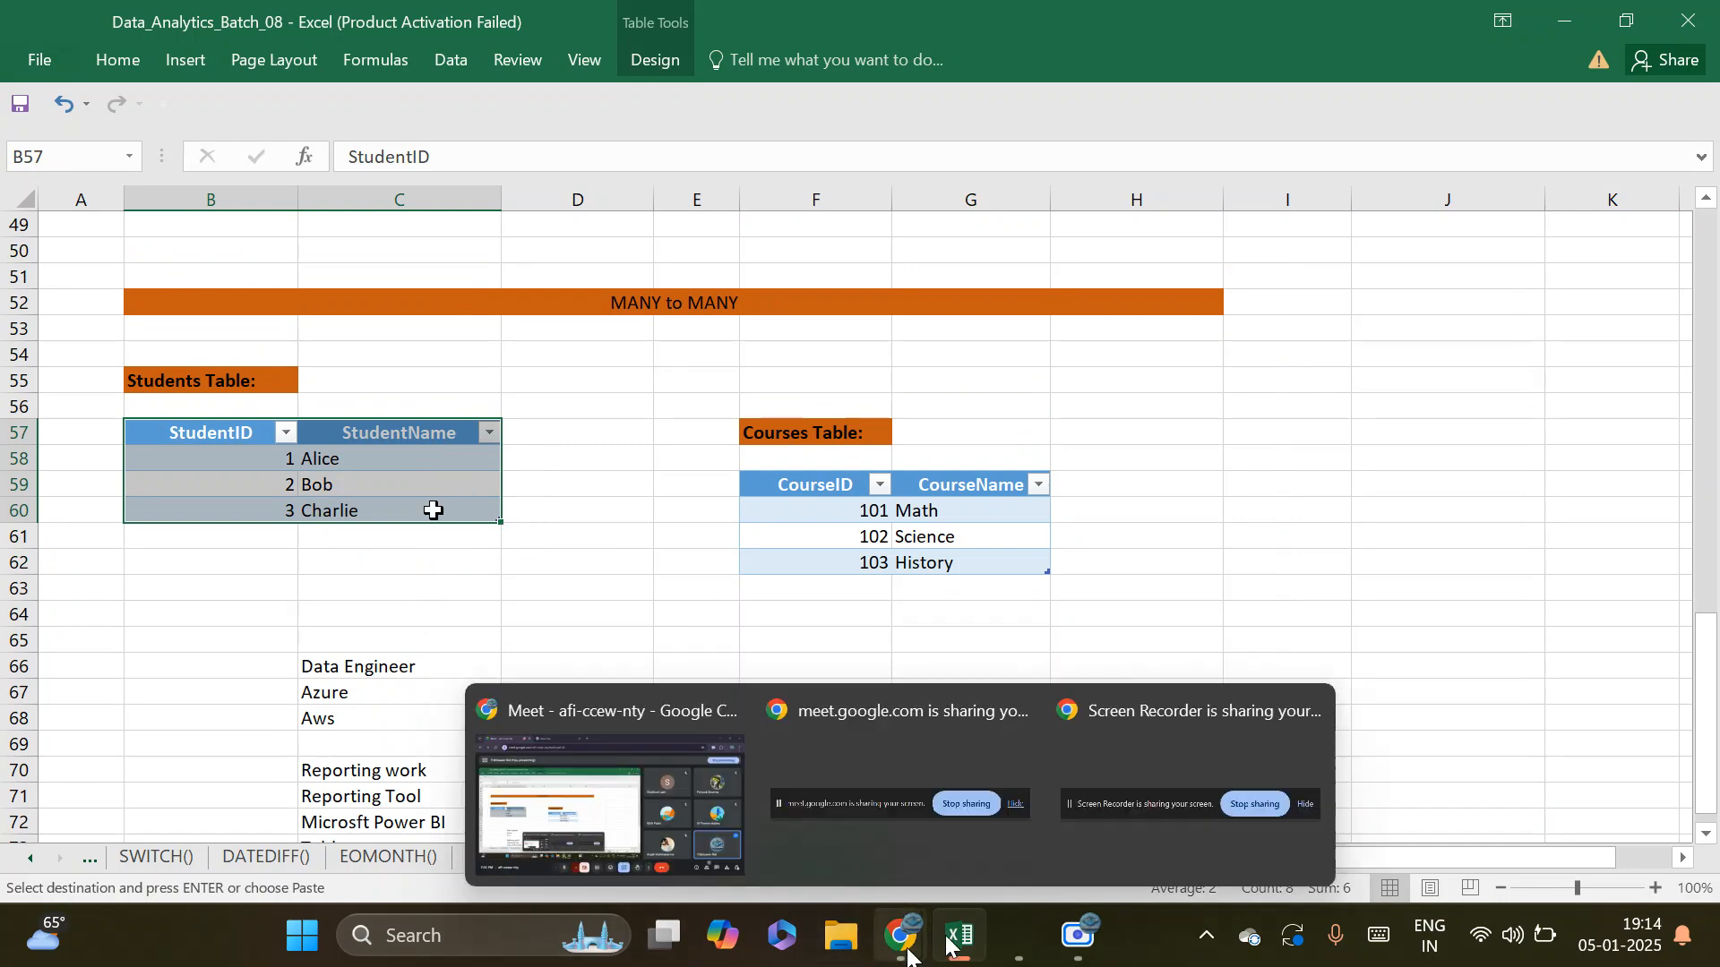
click(1002, 793)
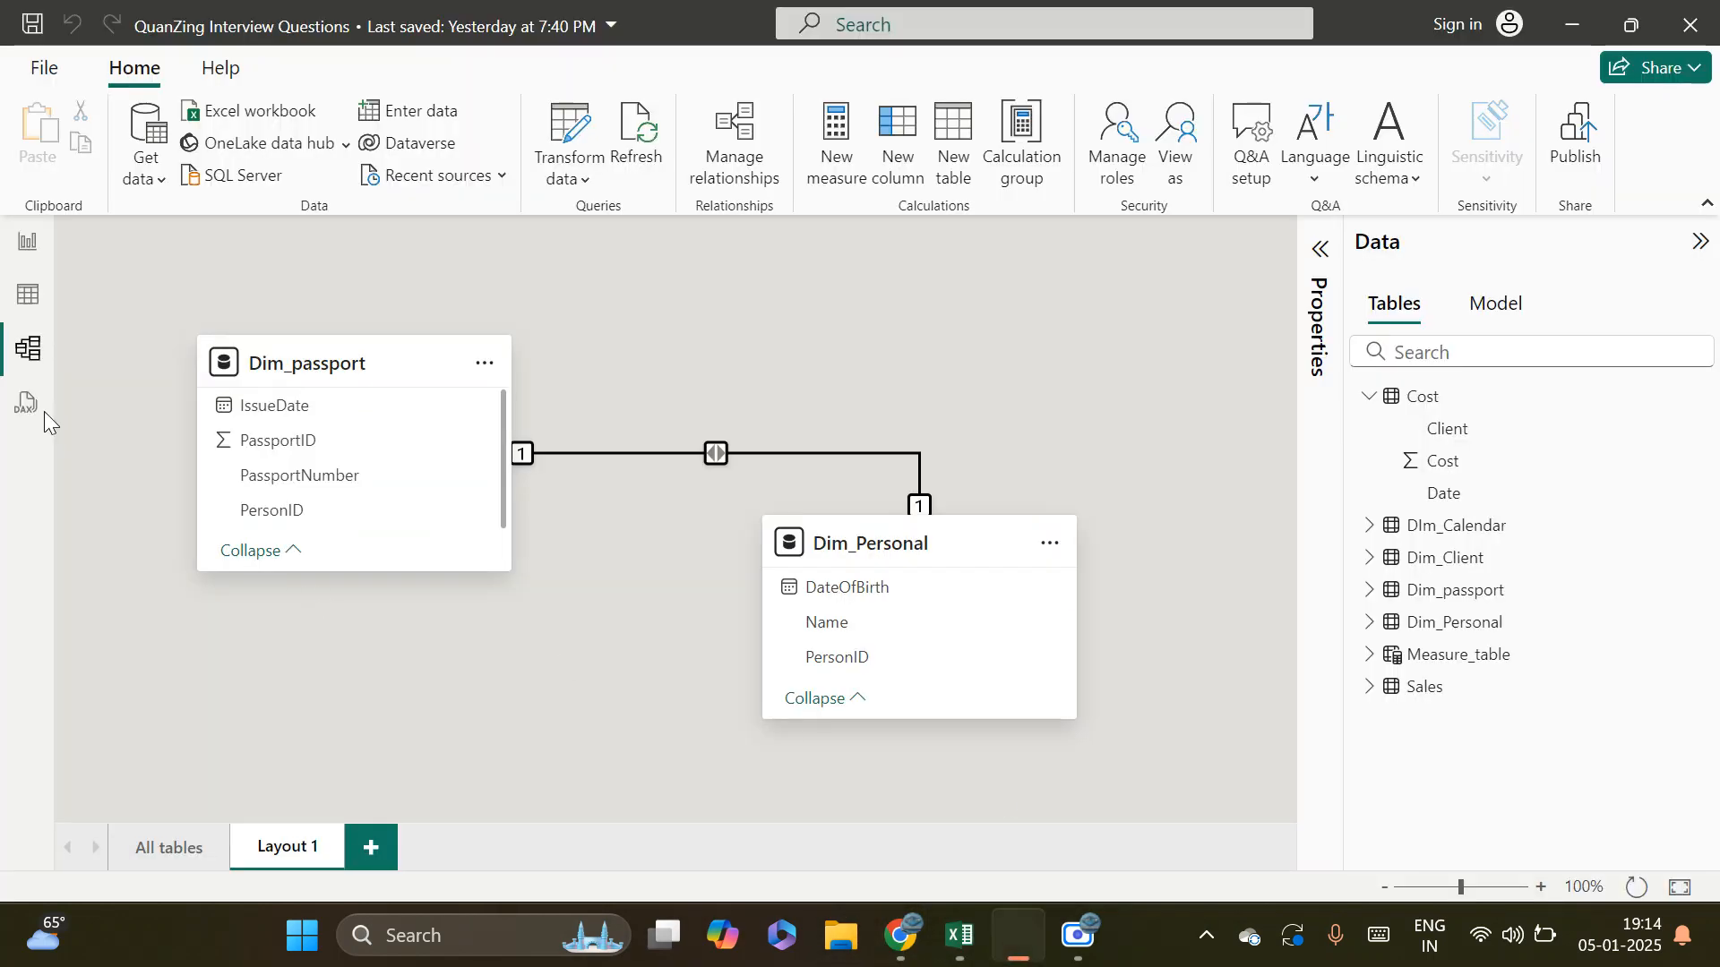
click(166, 846)
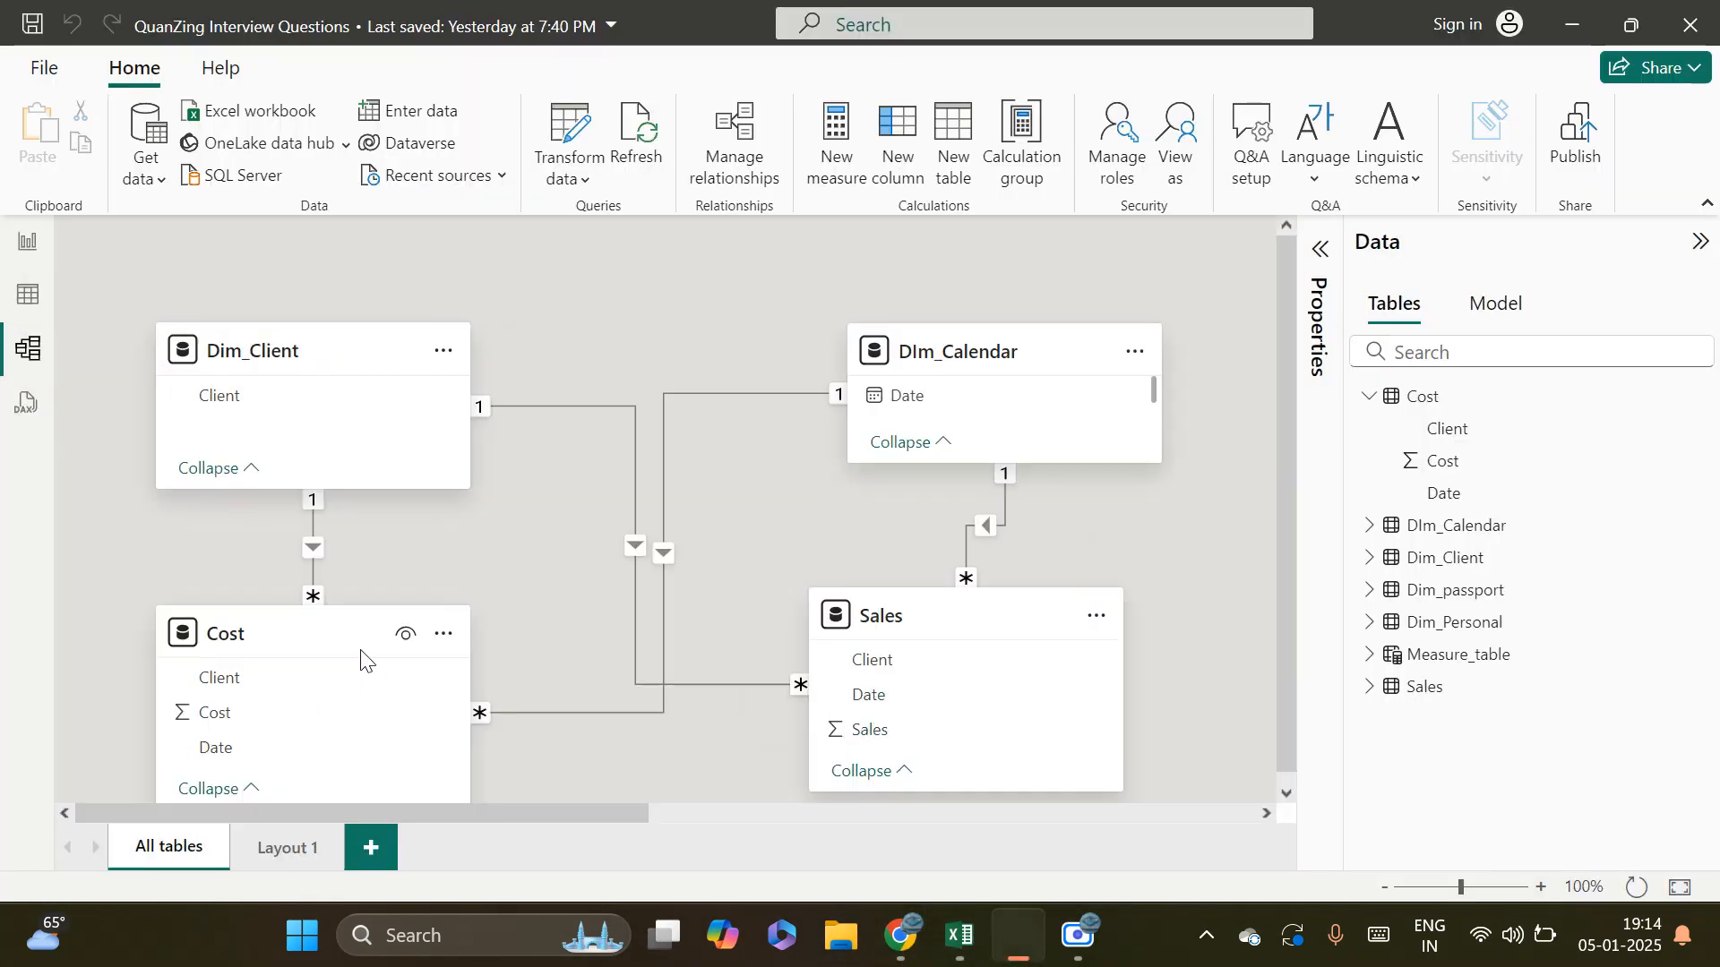
right_click(314, 550)
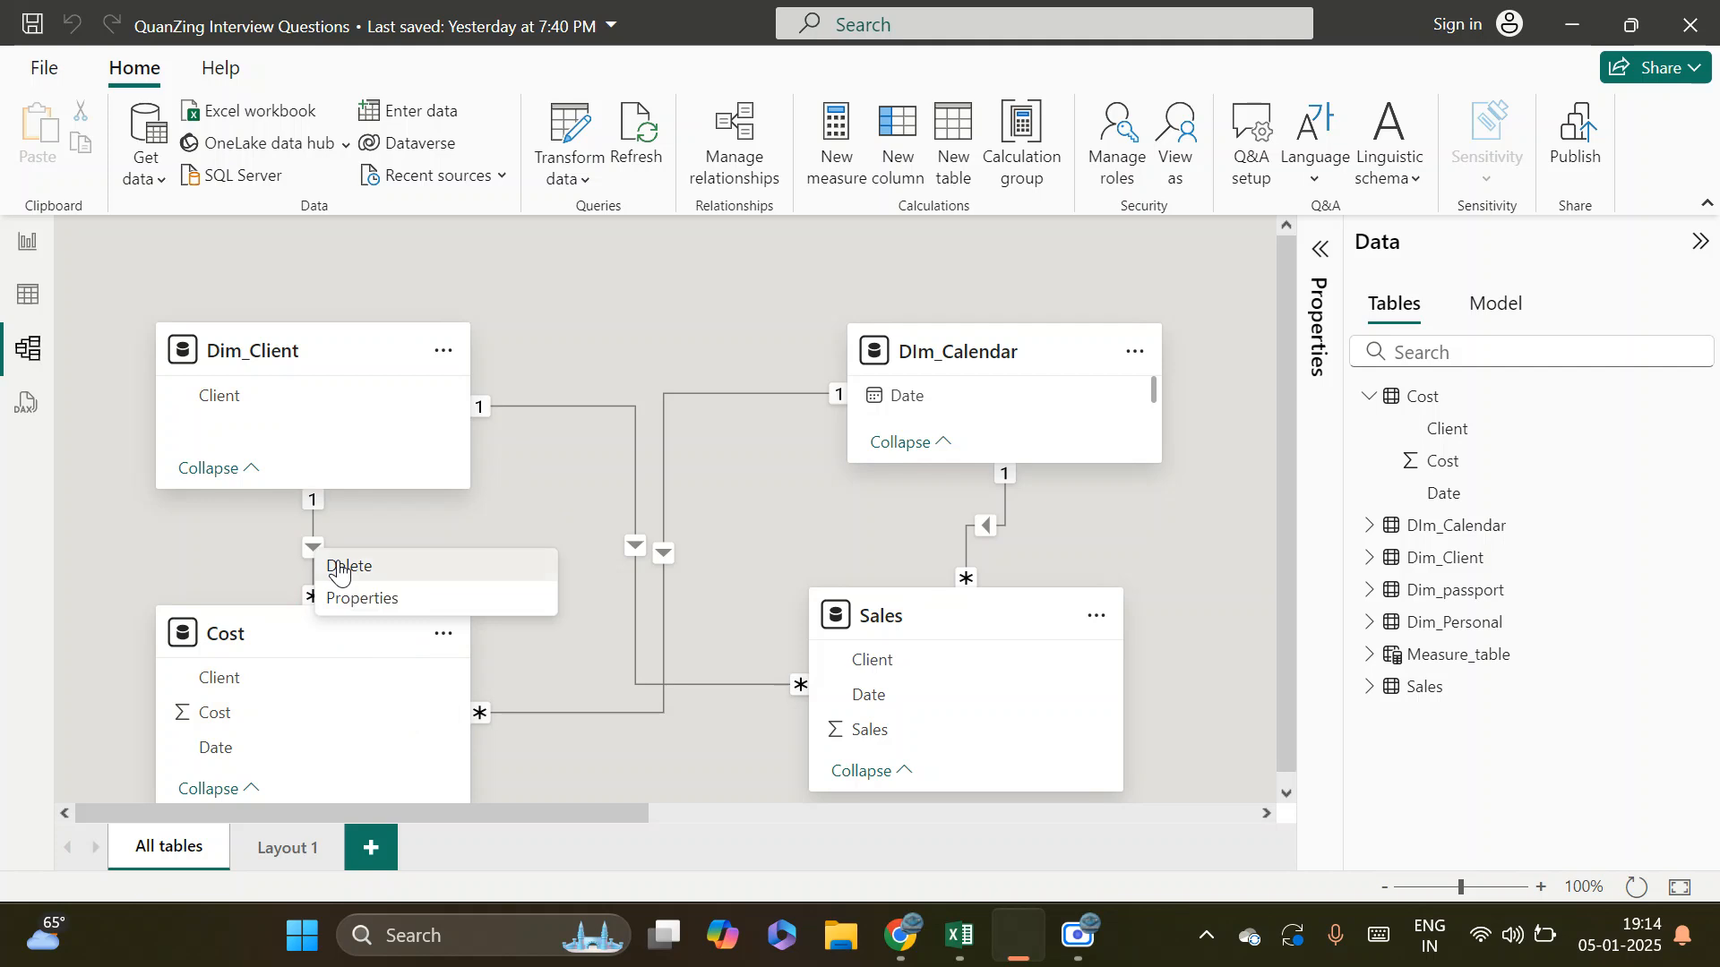
click(344, 566)
click(1015, 568)
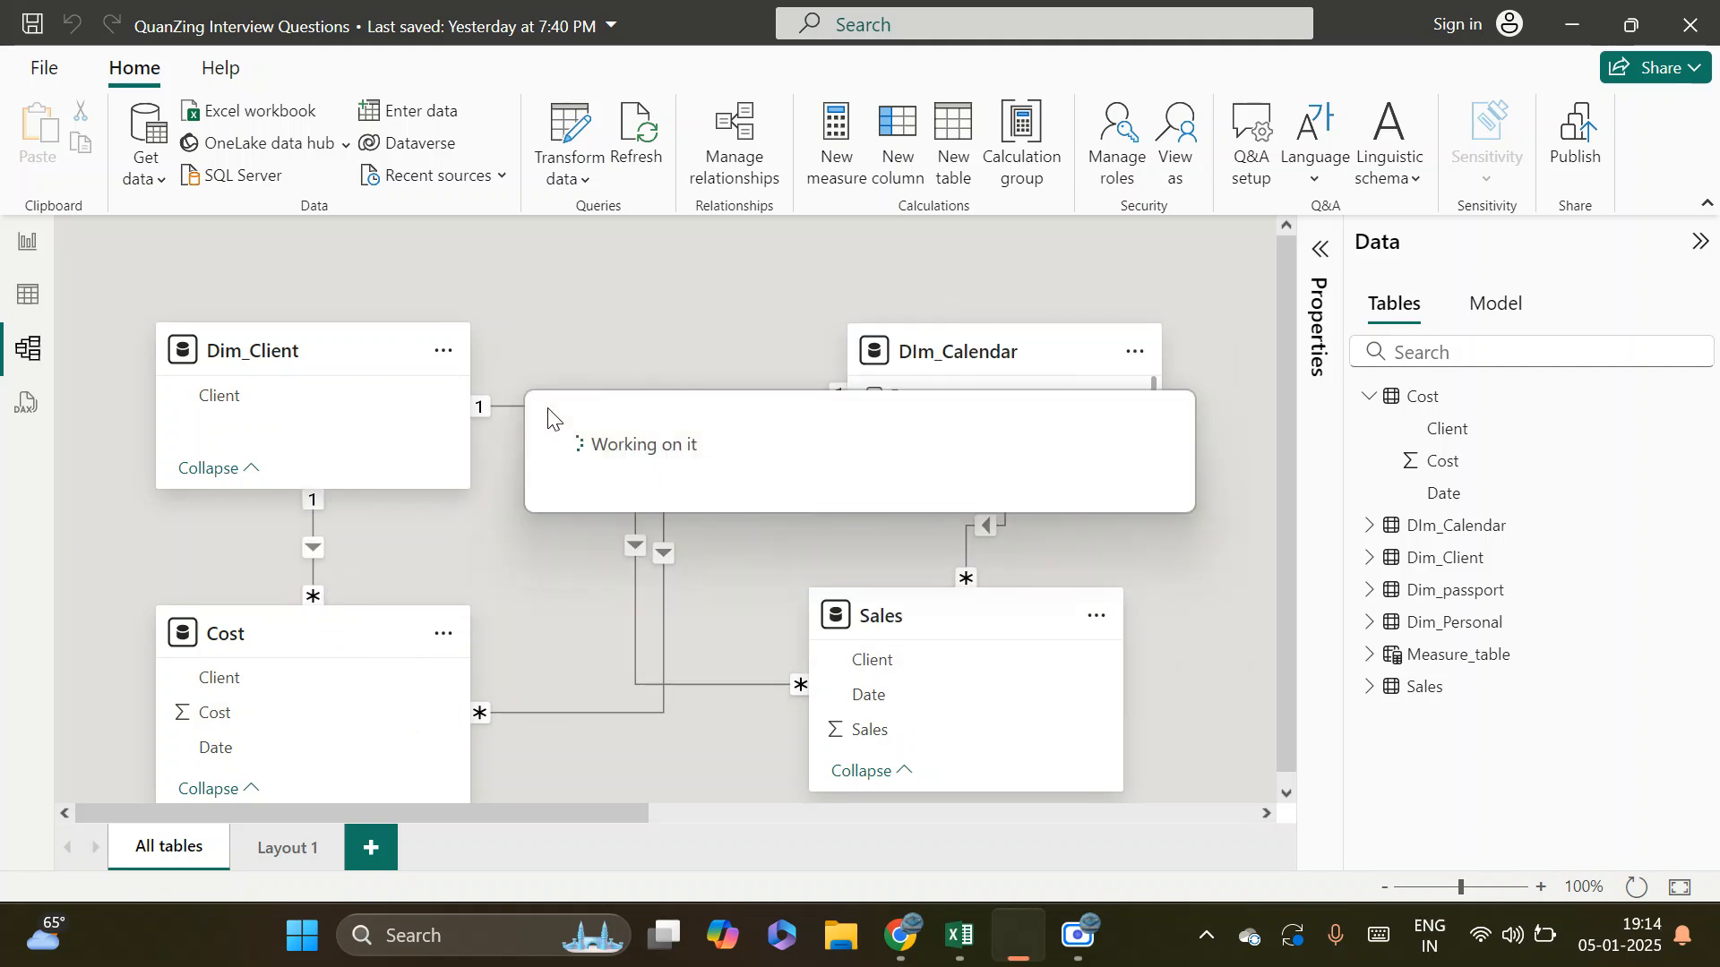
right_click(530, 410)
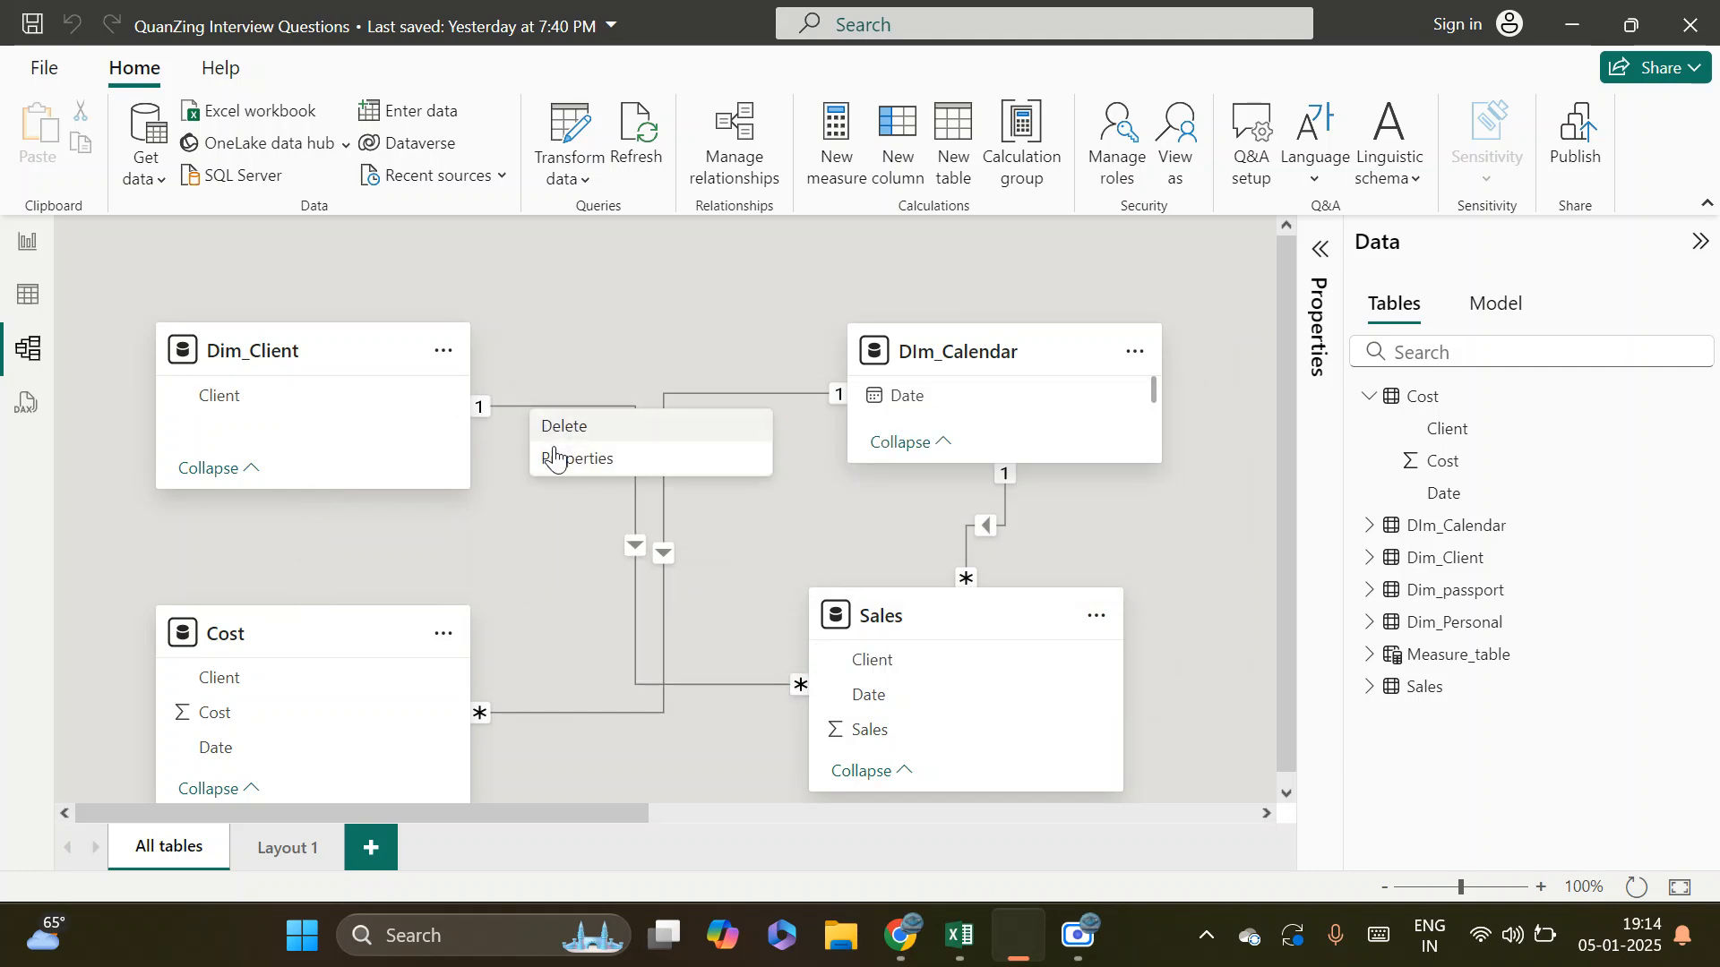
click(565, 430)
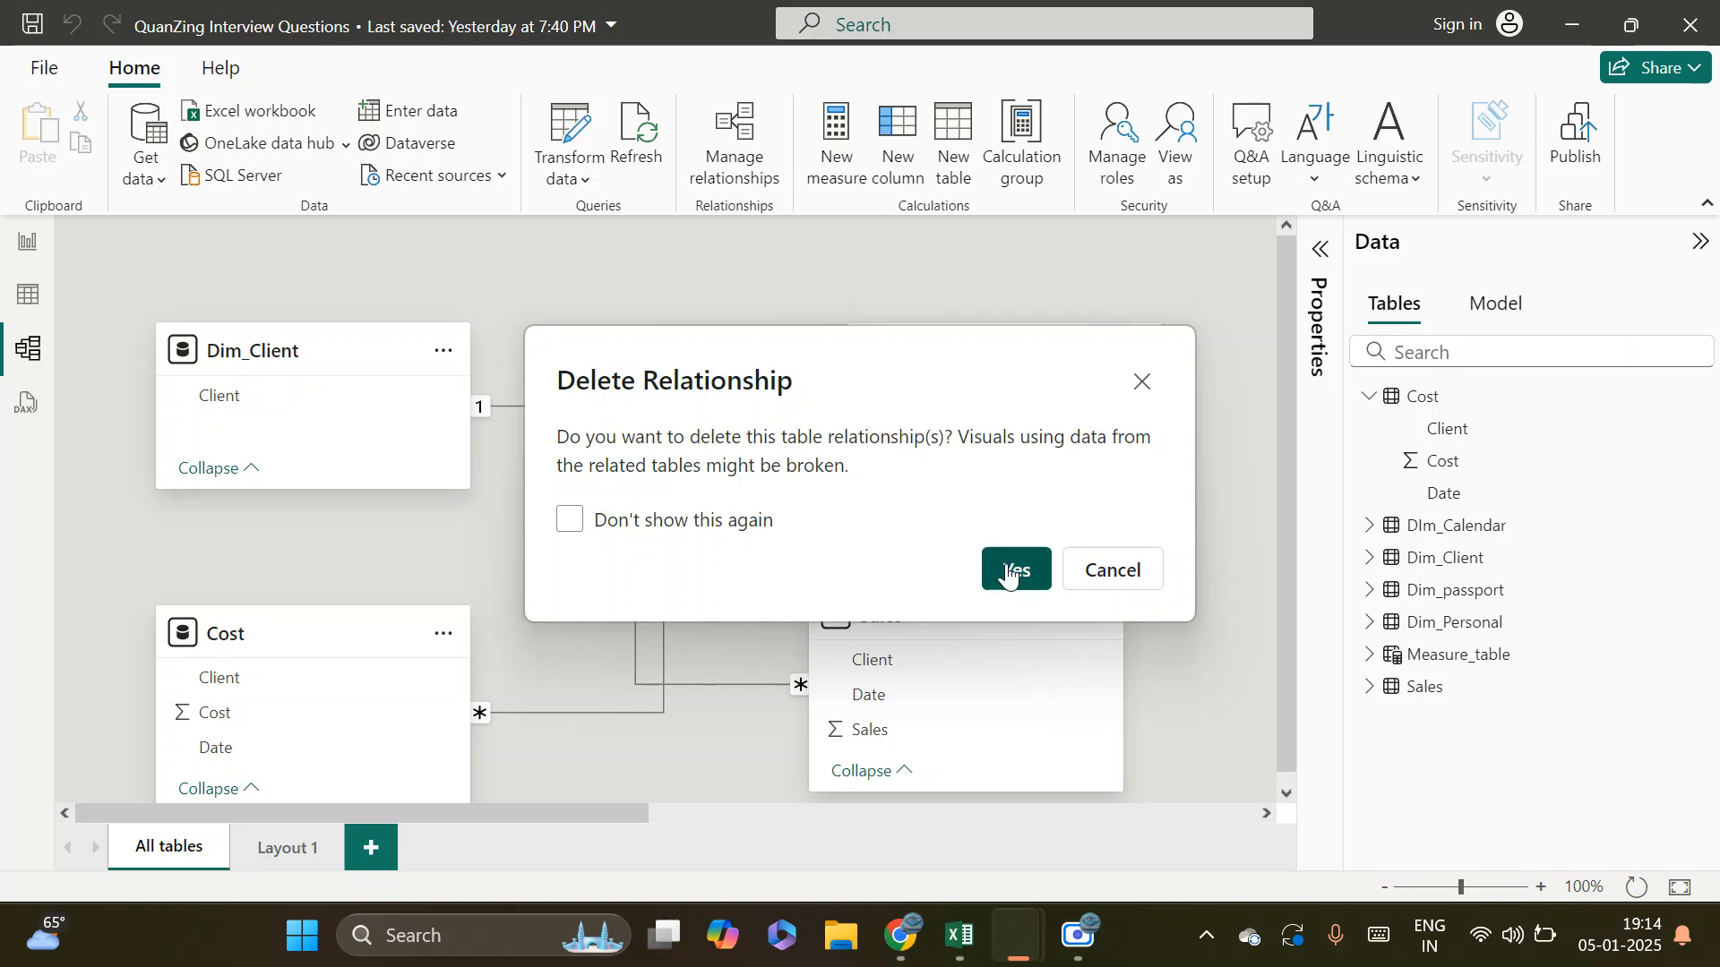
click(1012, 568)
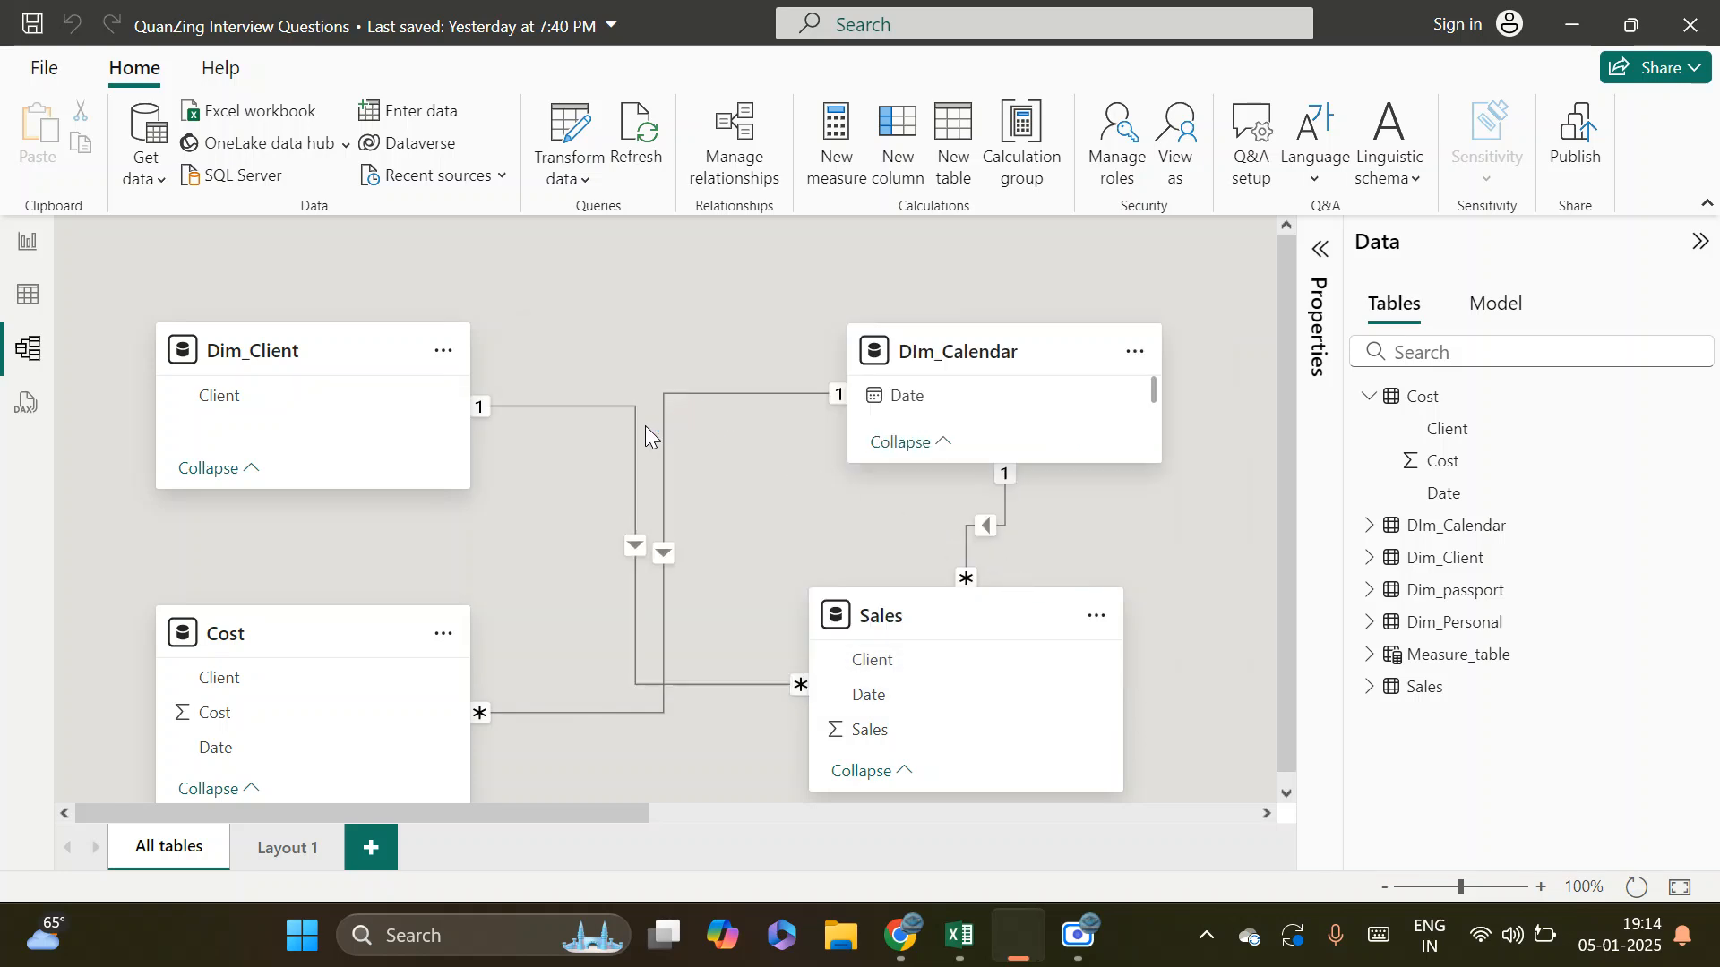
Delete the DIm_Calendar relationships to the Cost and Sales tables
right_click(666, 414)
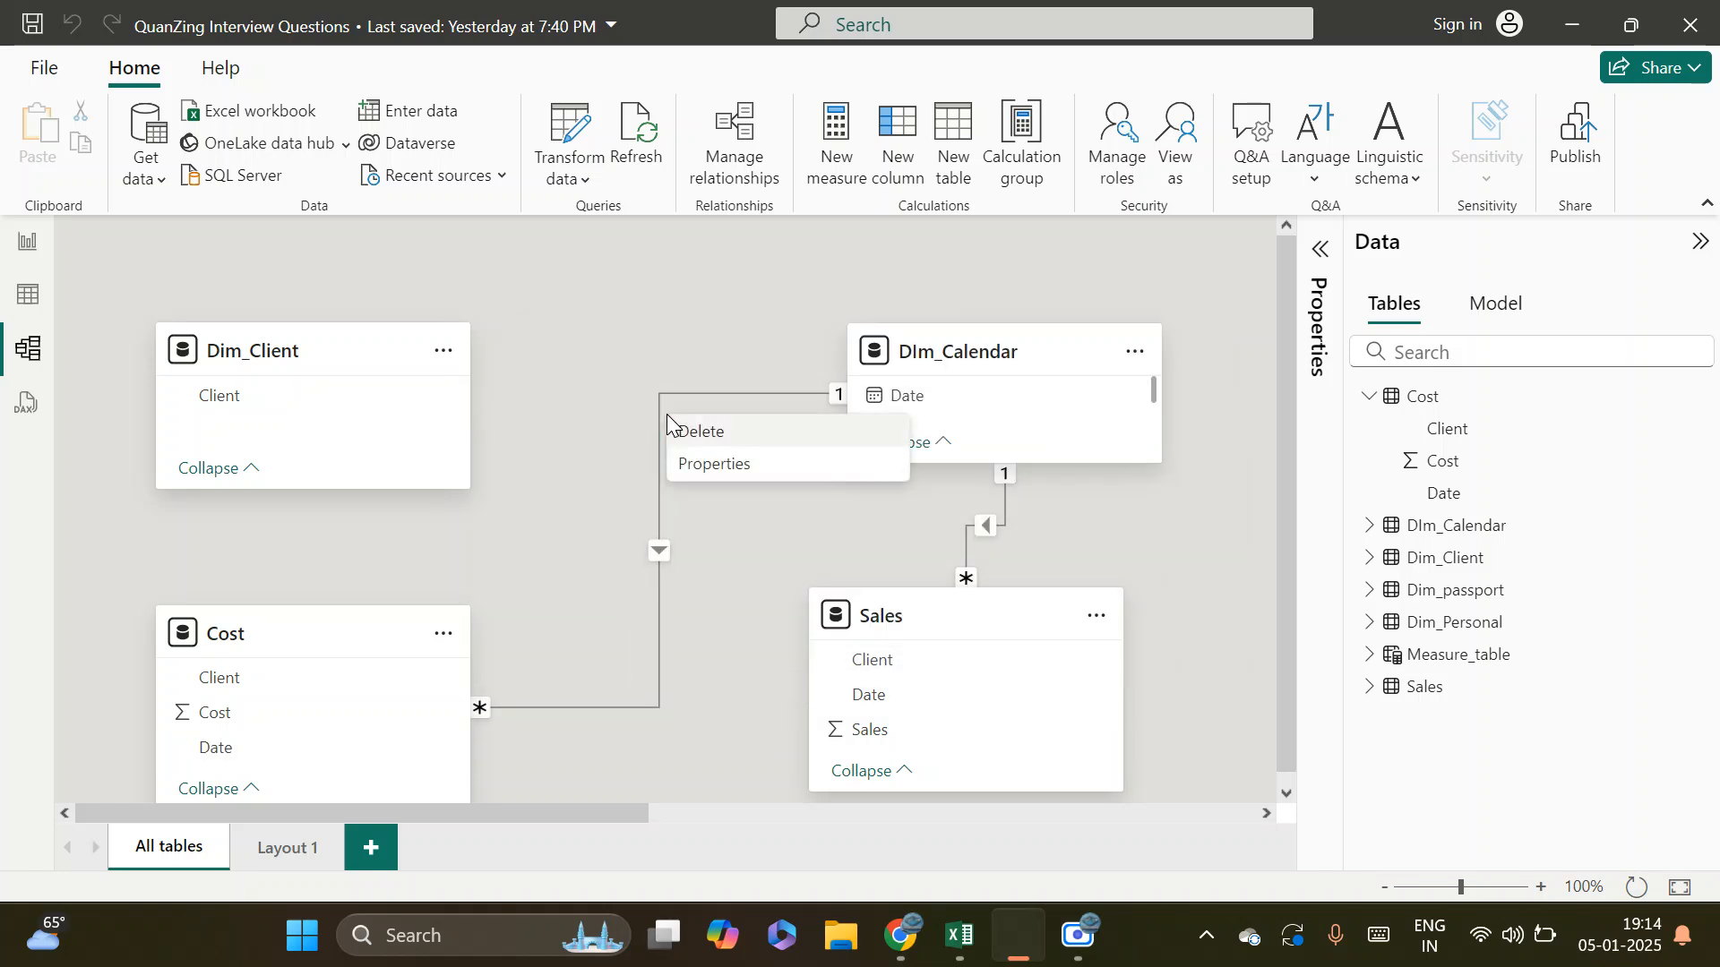
click(716, 430)
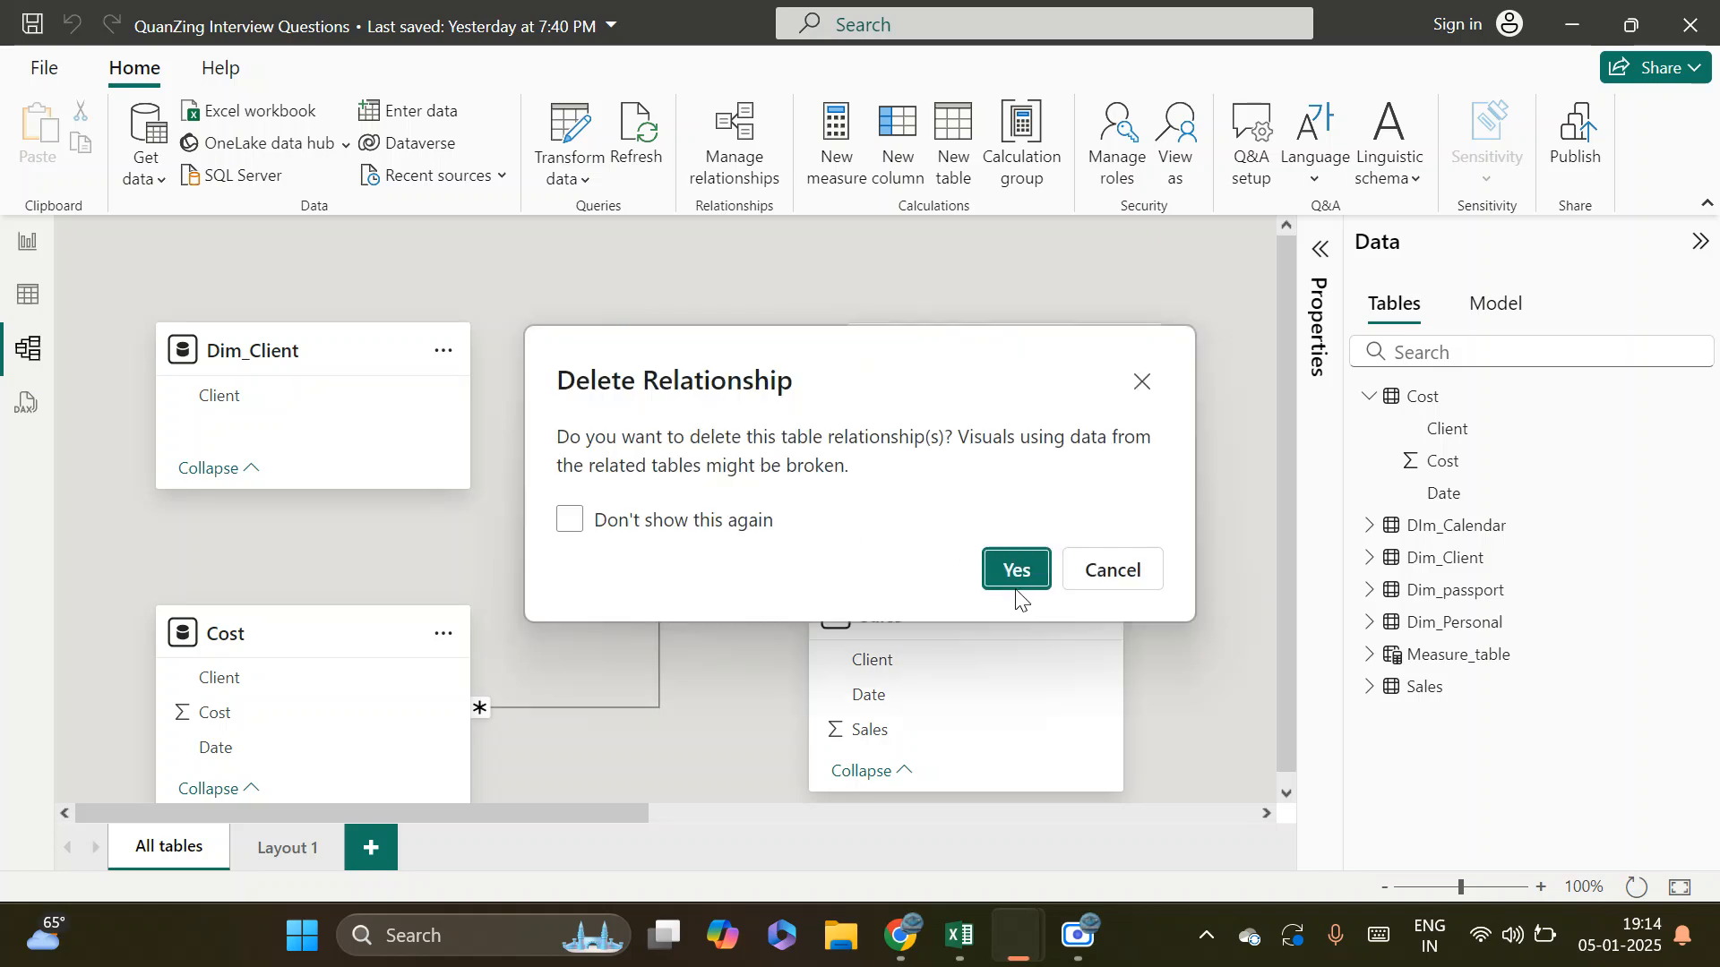
click(1018, 573)
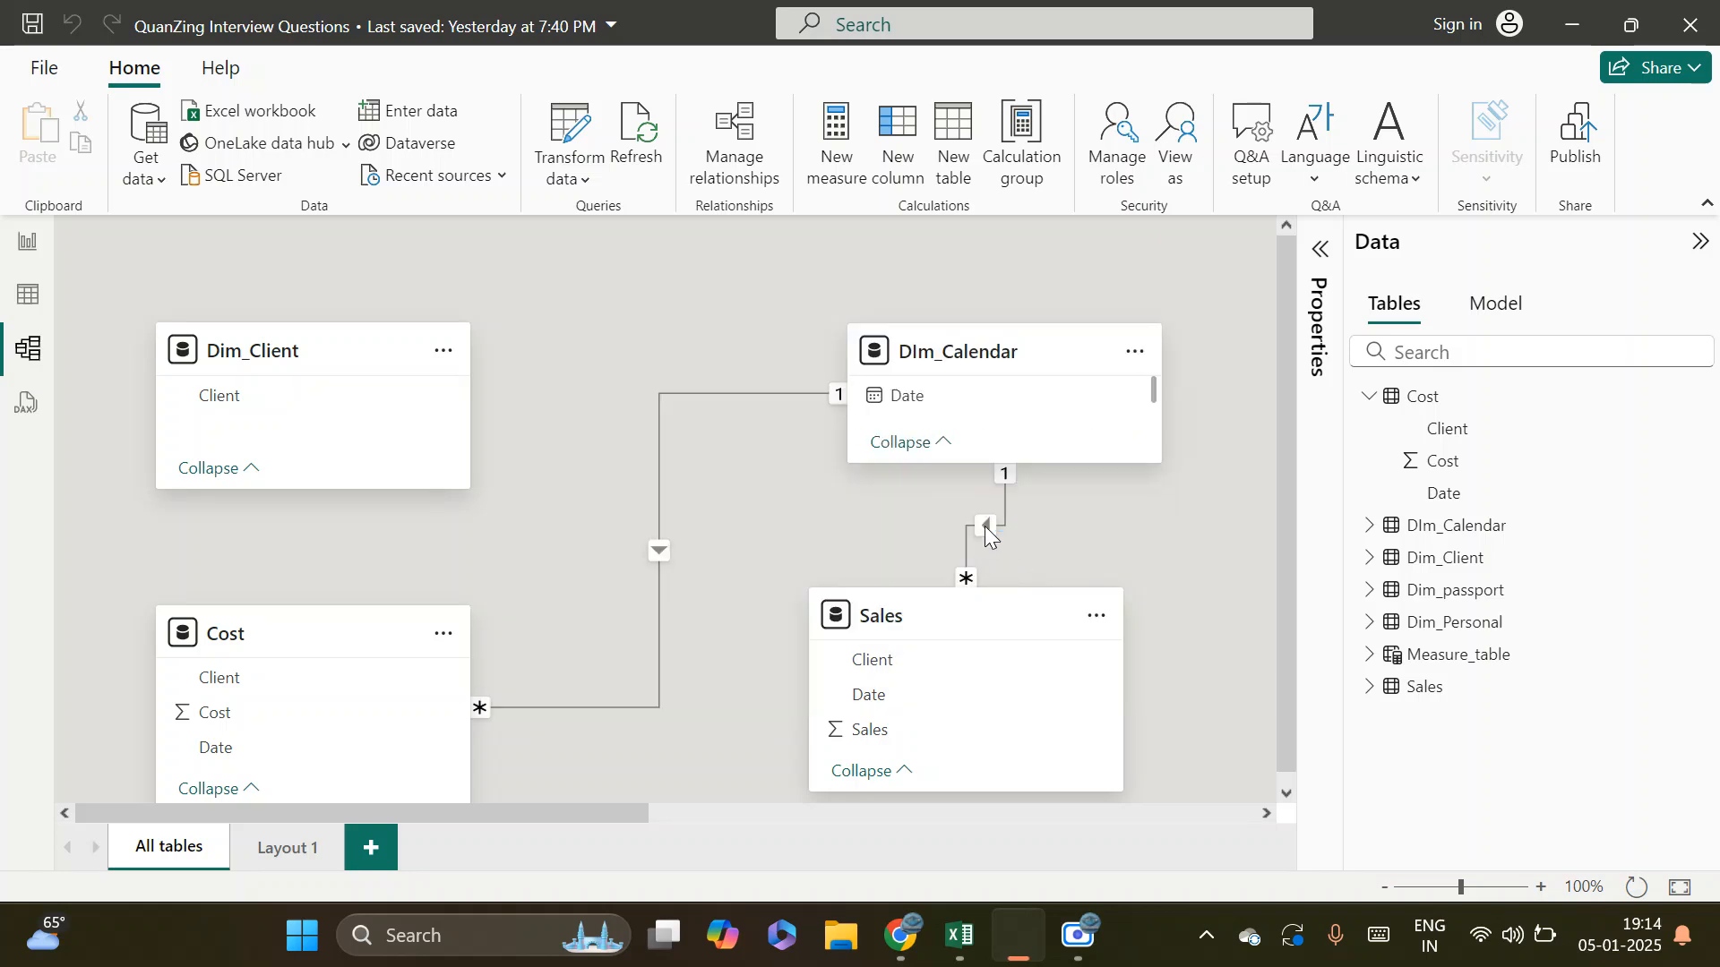
right_click(985, 525)
click(1023, 545)
click(1034, 578)
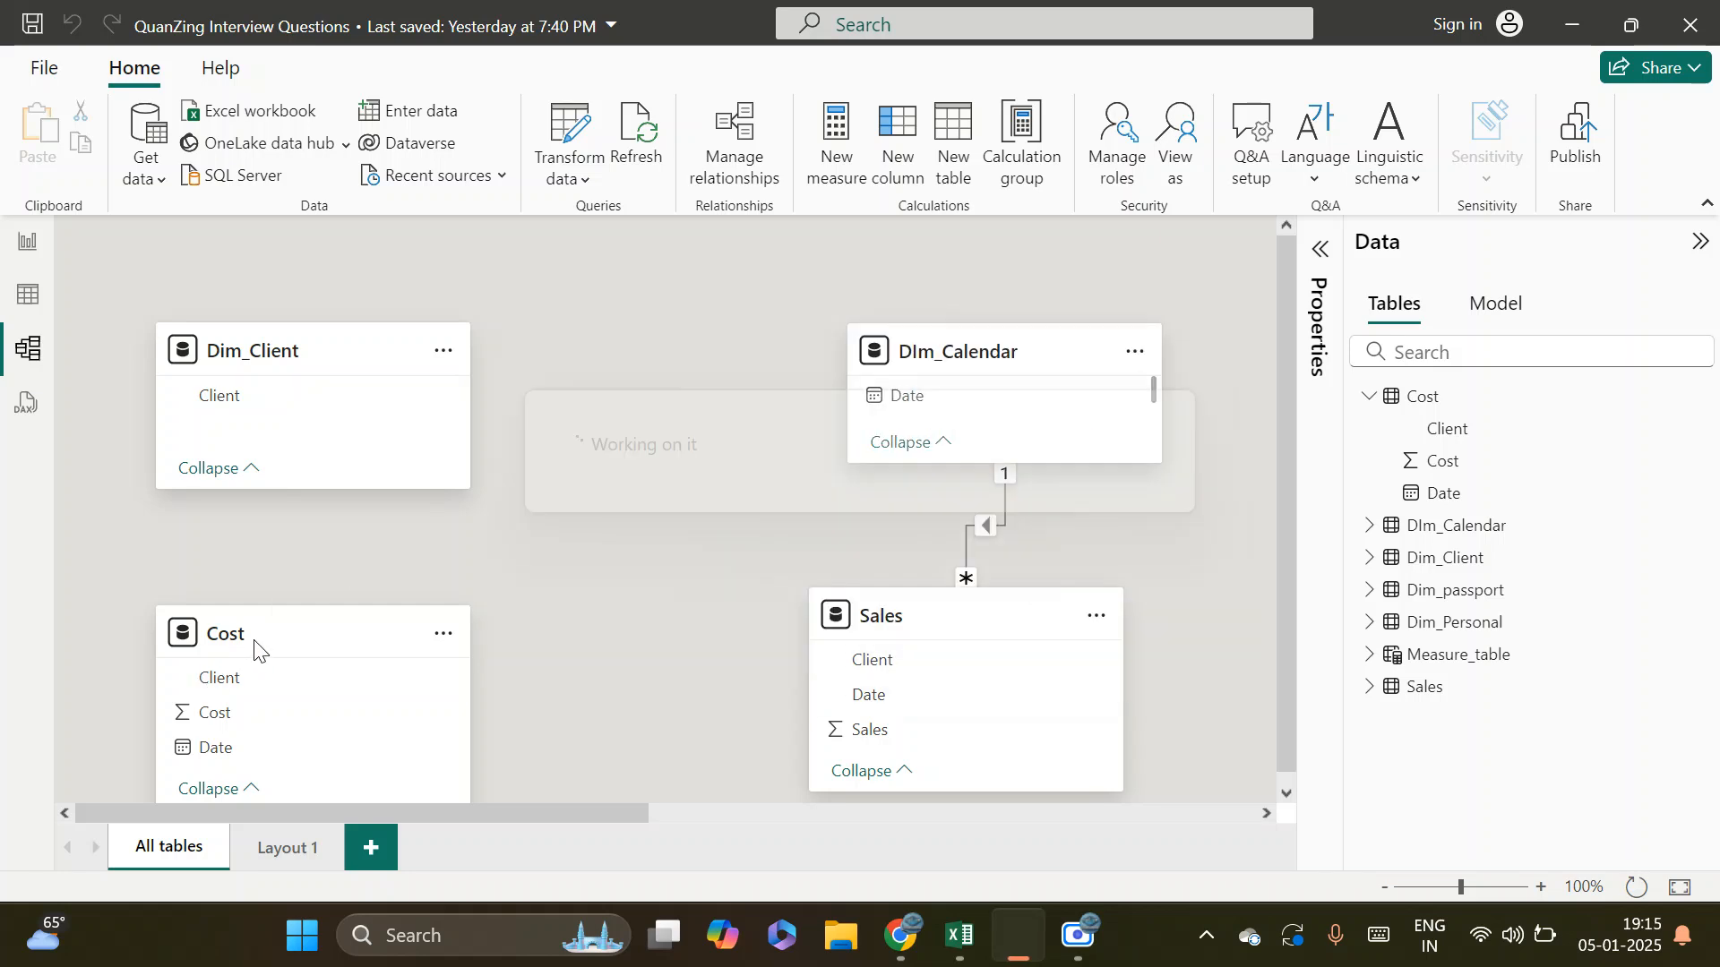
Create a new model layout and place the Cost table beside the Sales table on it
click(358, 842)
drag(1467, 692, 657, 661)
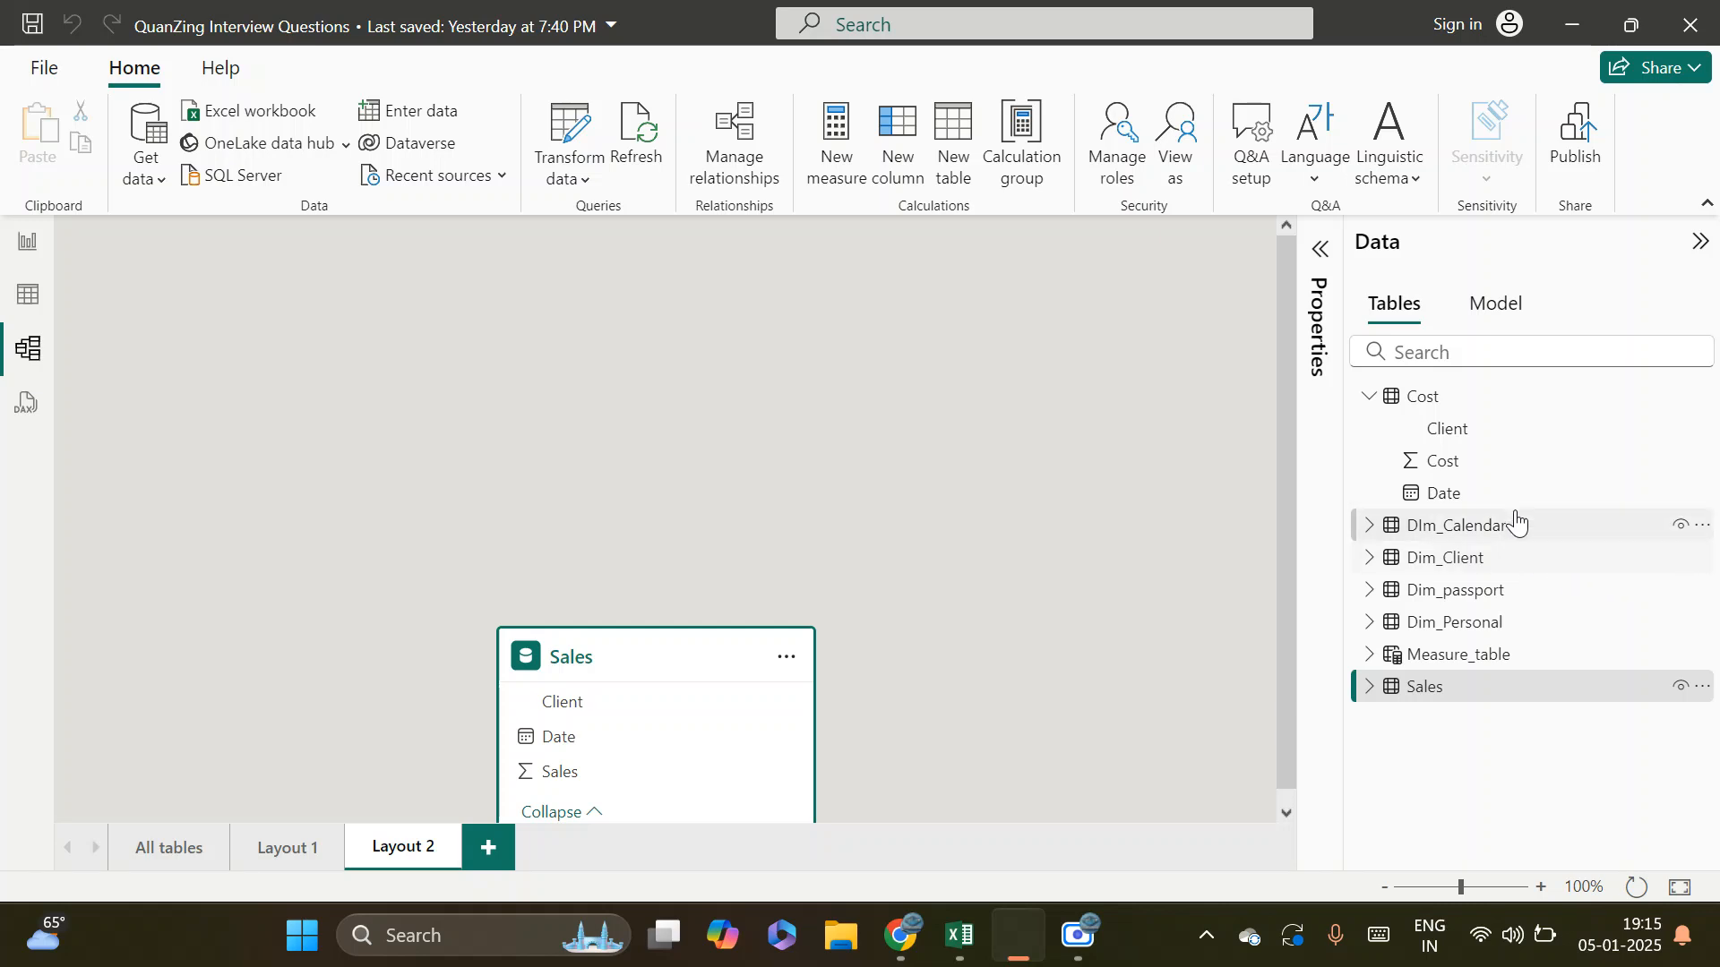
drag(1424, 397, 426, 431)
drag(387, 369, 386, 367)
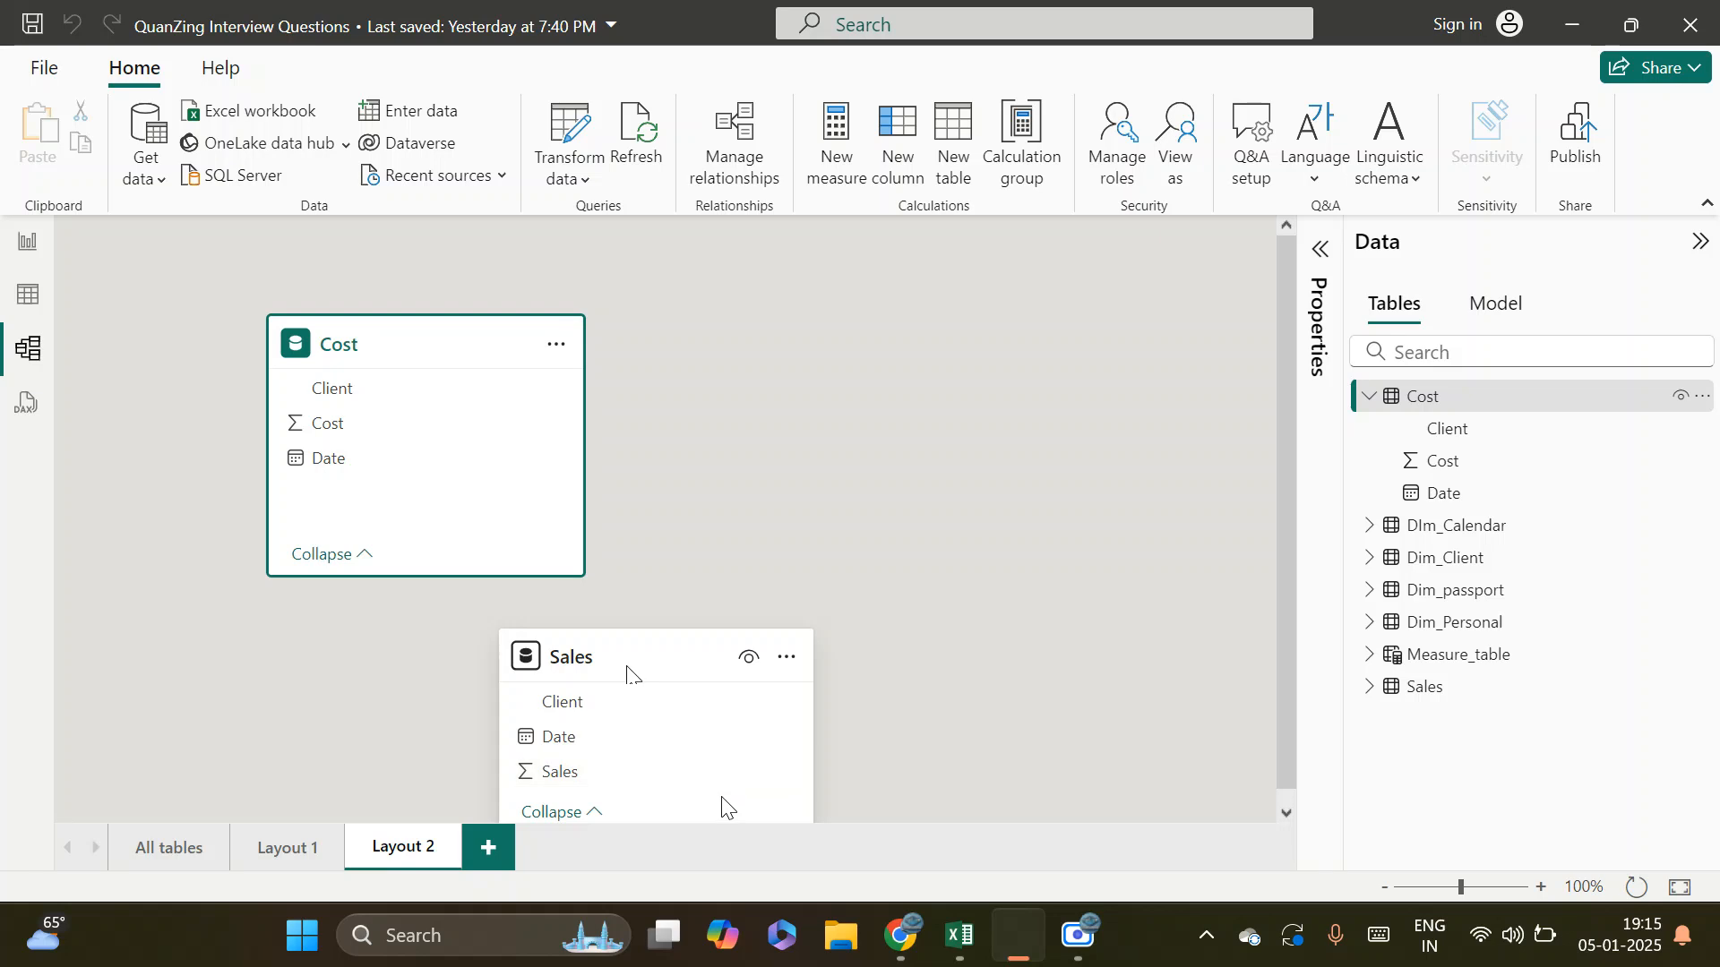
drag(639, 667, 929, 414)
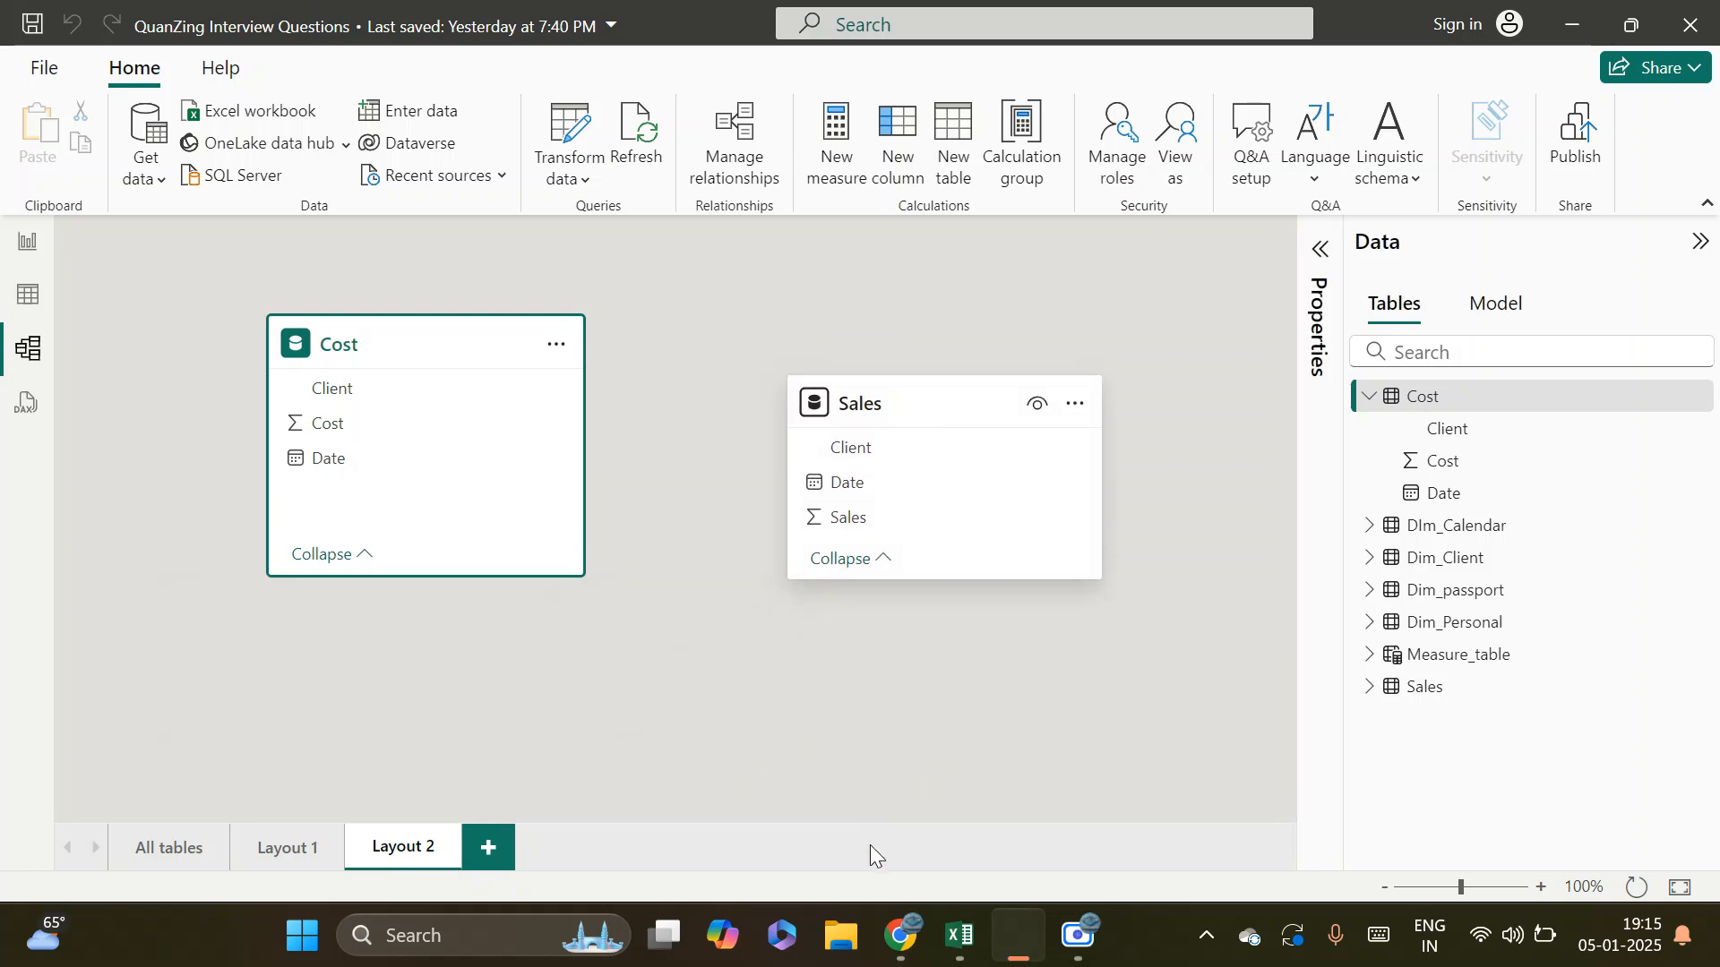
Relate Cost to Sales on Client as an active many-to-many relationship filtering in both directions, and space the two tables farther apart
mouse_move(400, 384)
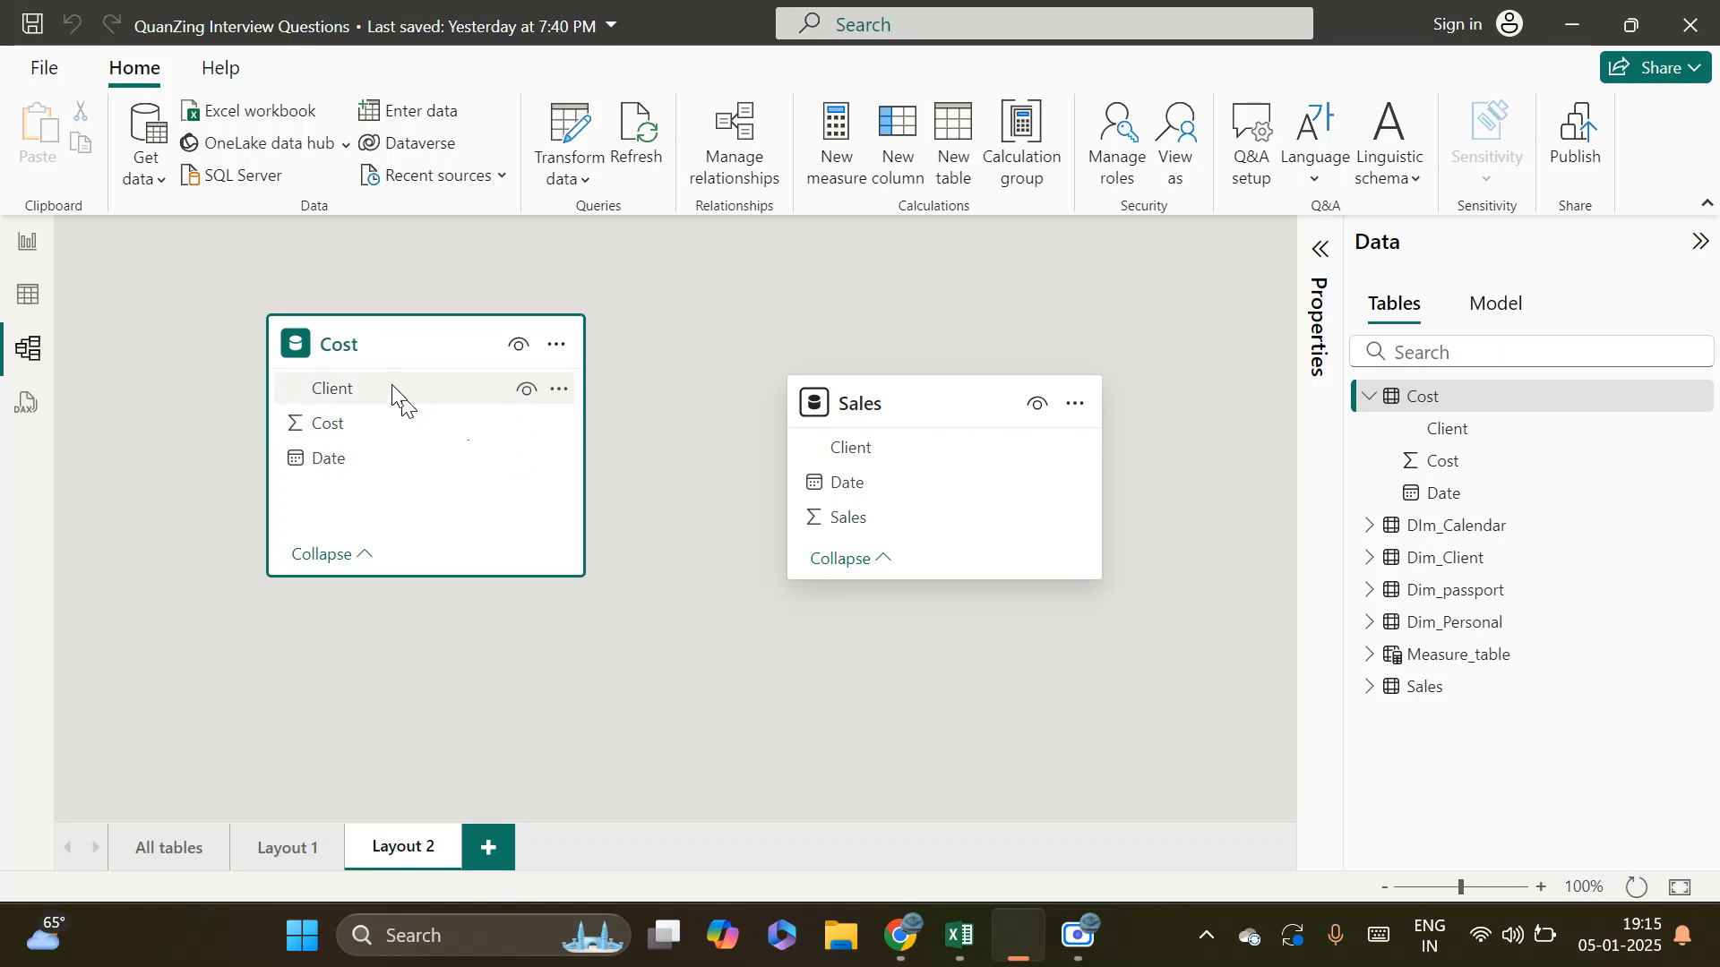
drag(392, 385, 872, 453)
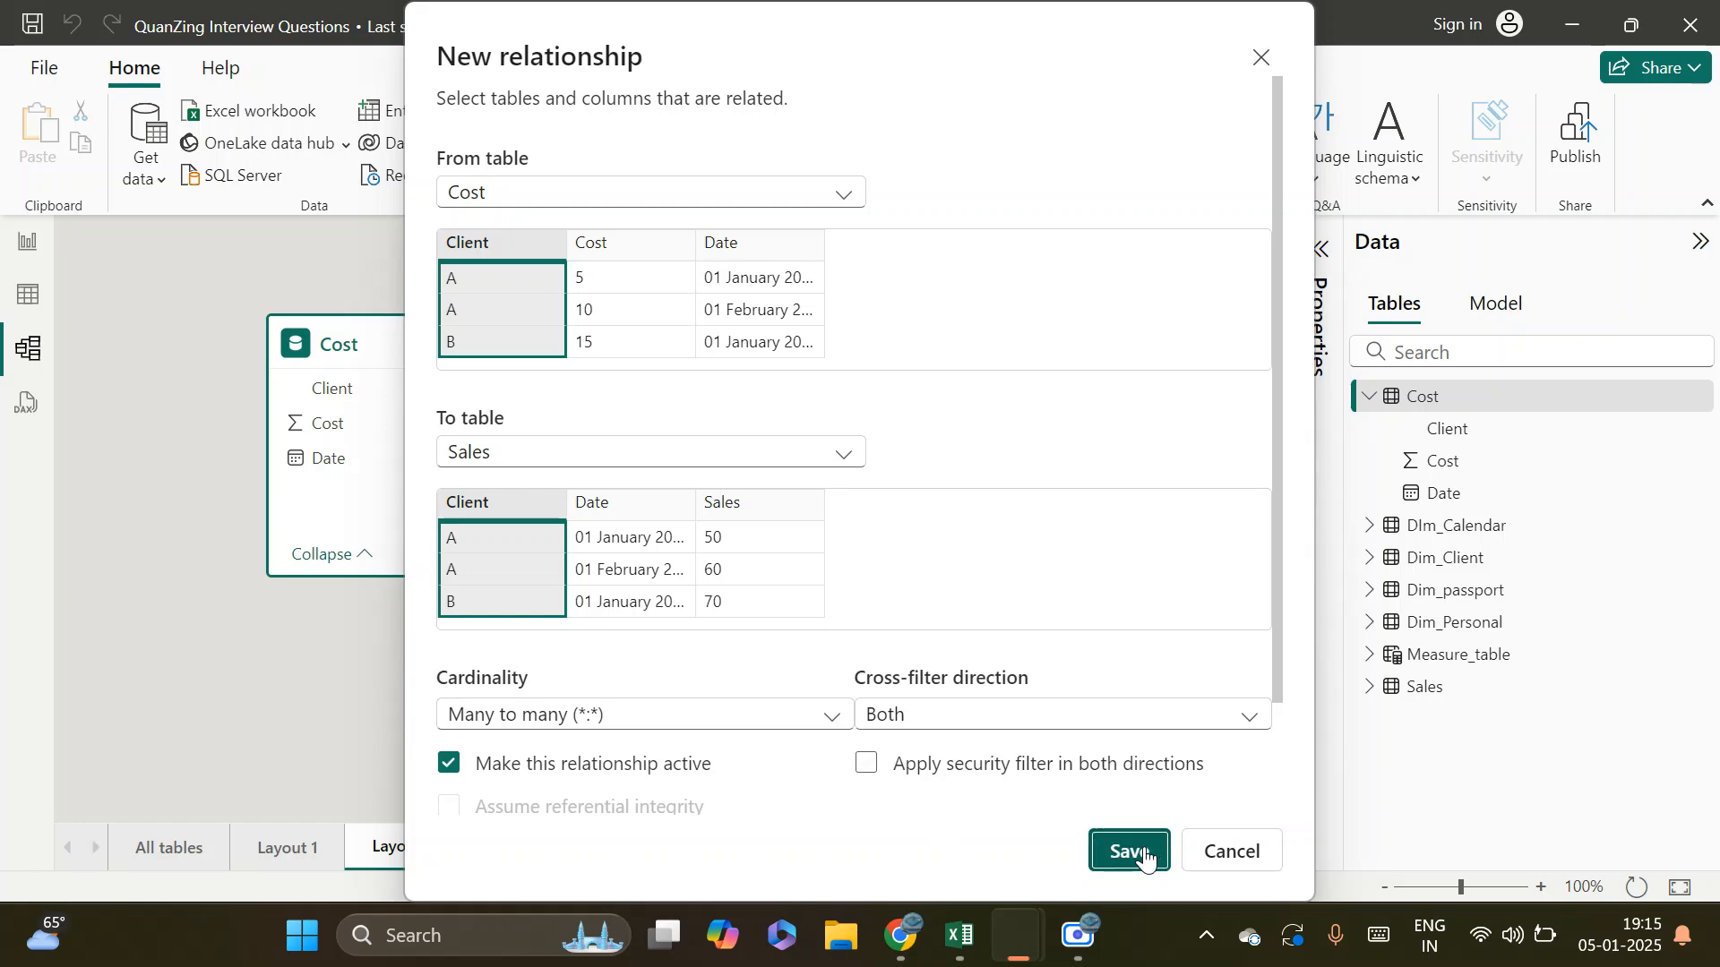
click(1135, 853)
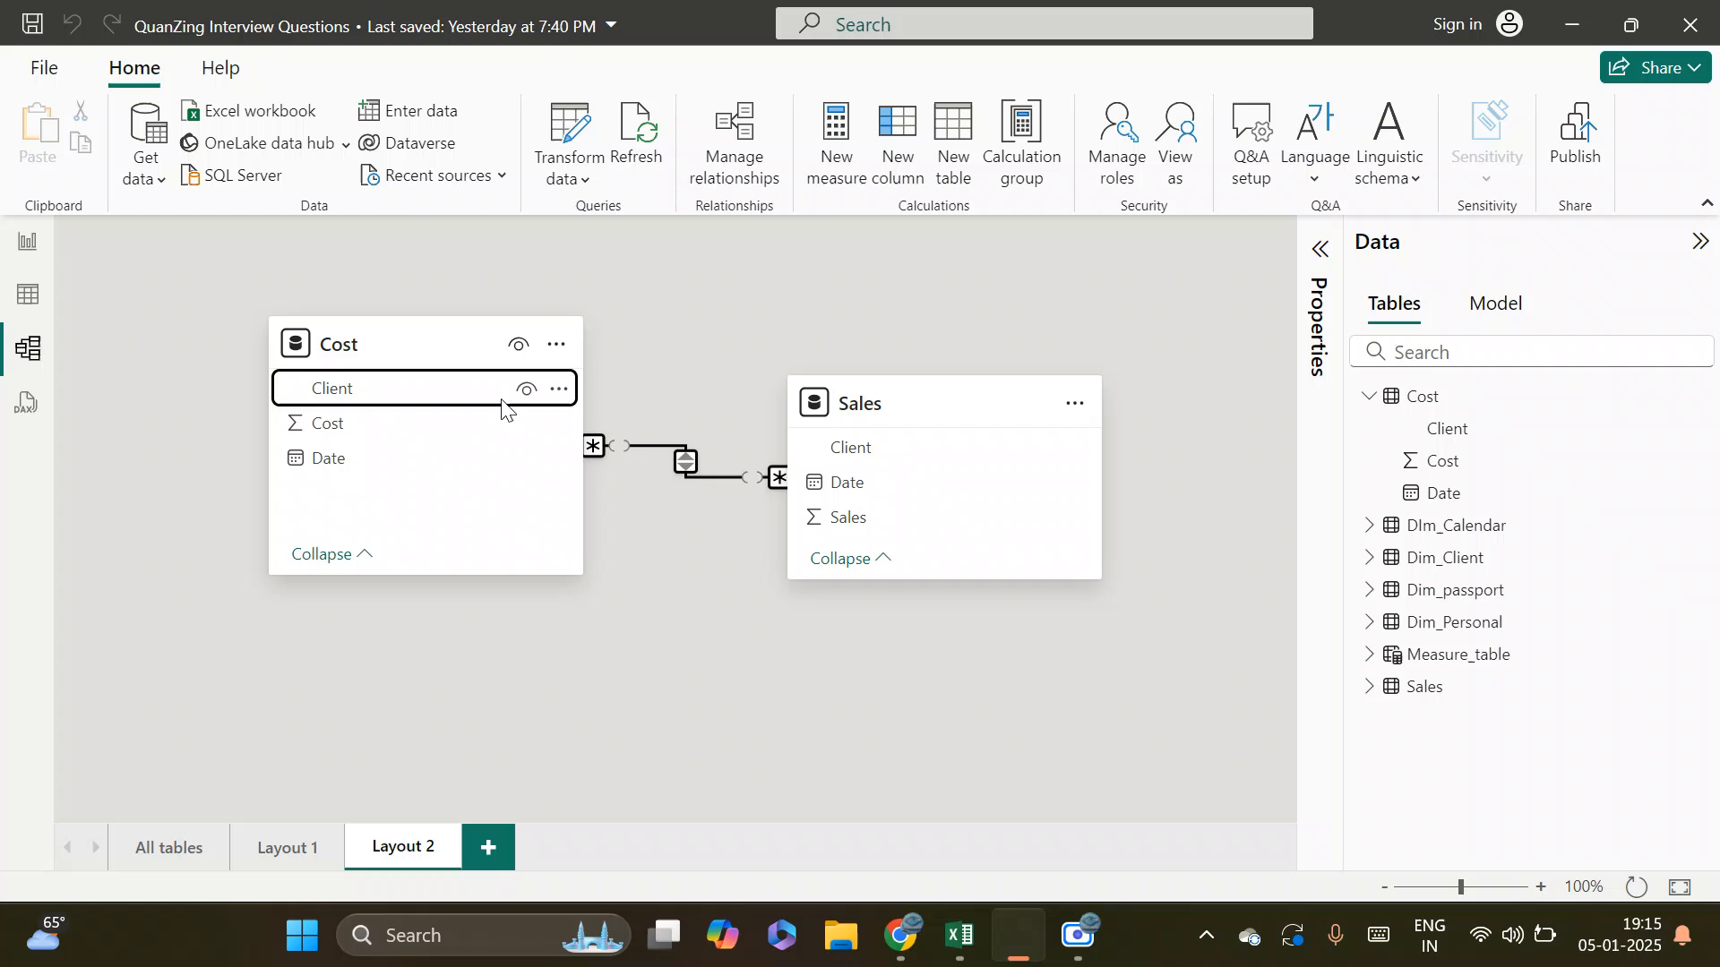
drag(421, 346, 304, 346)
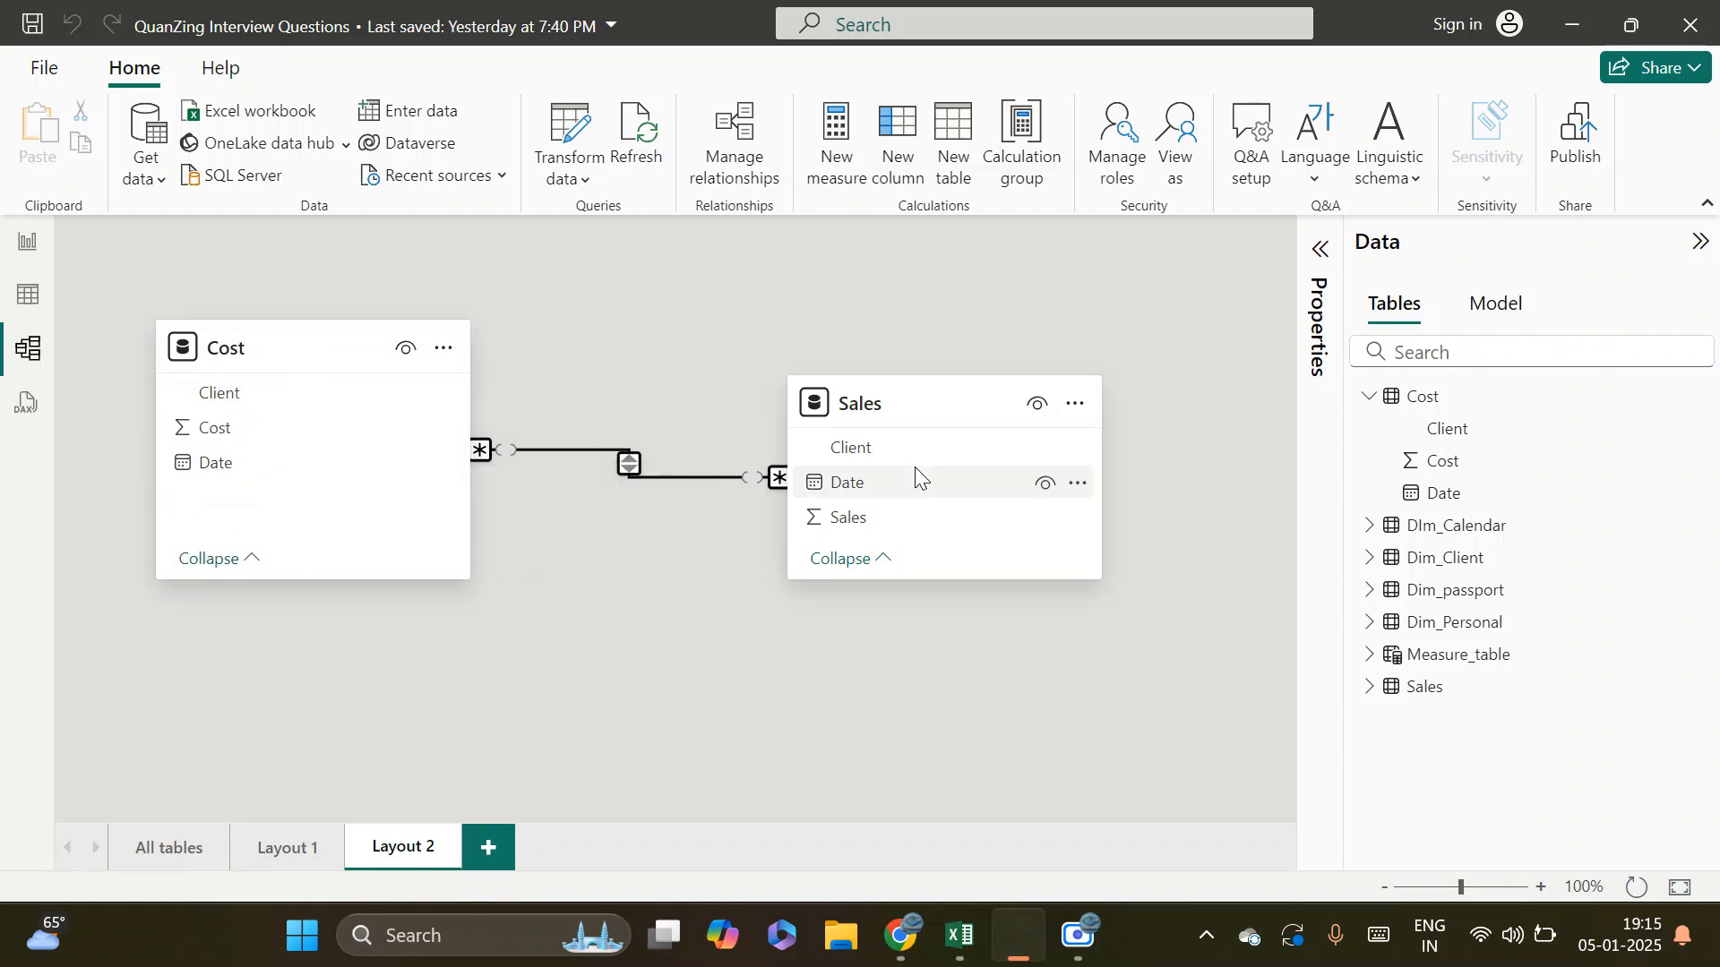
drag(854, 409, 927, 359)
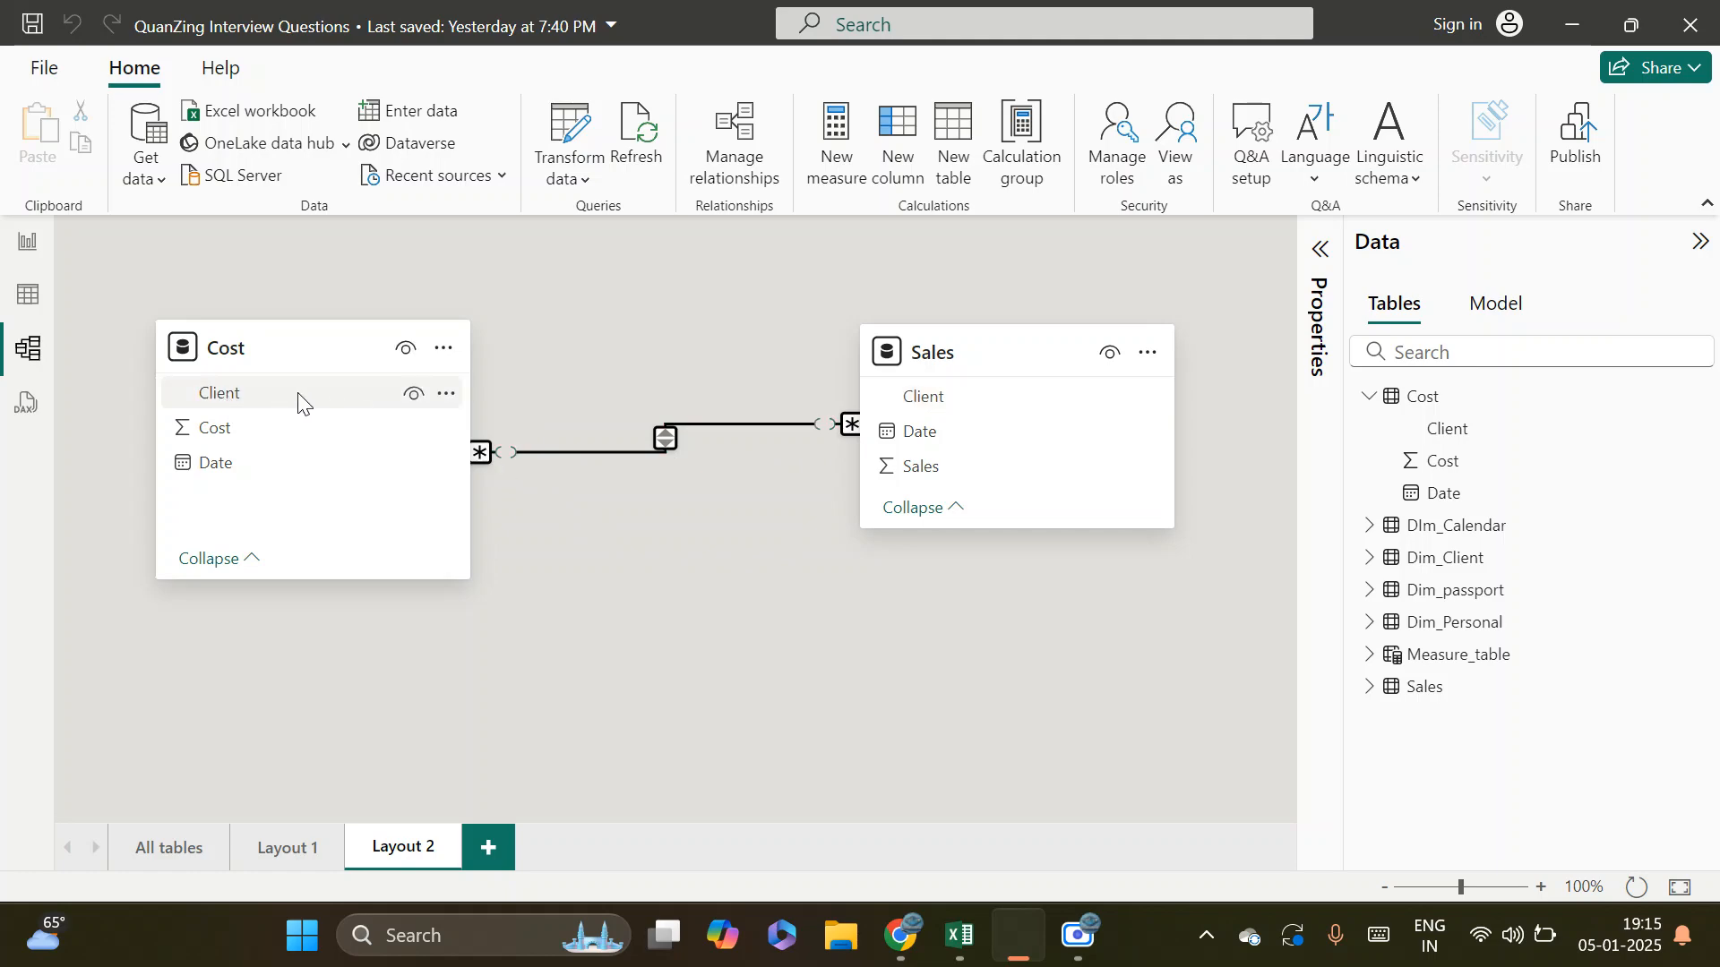
Examine the Client column values in the Cost and Sales tables in Table view, and return to the model layout
click(27, 294)
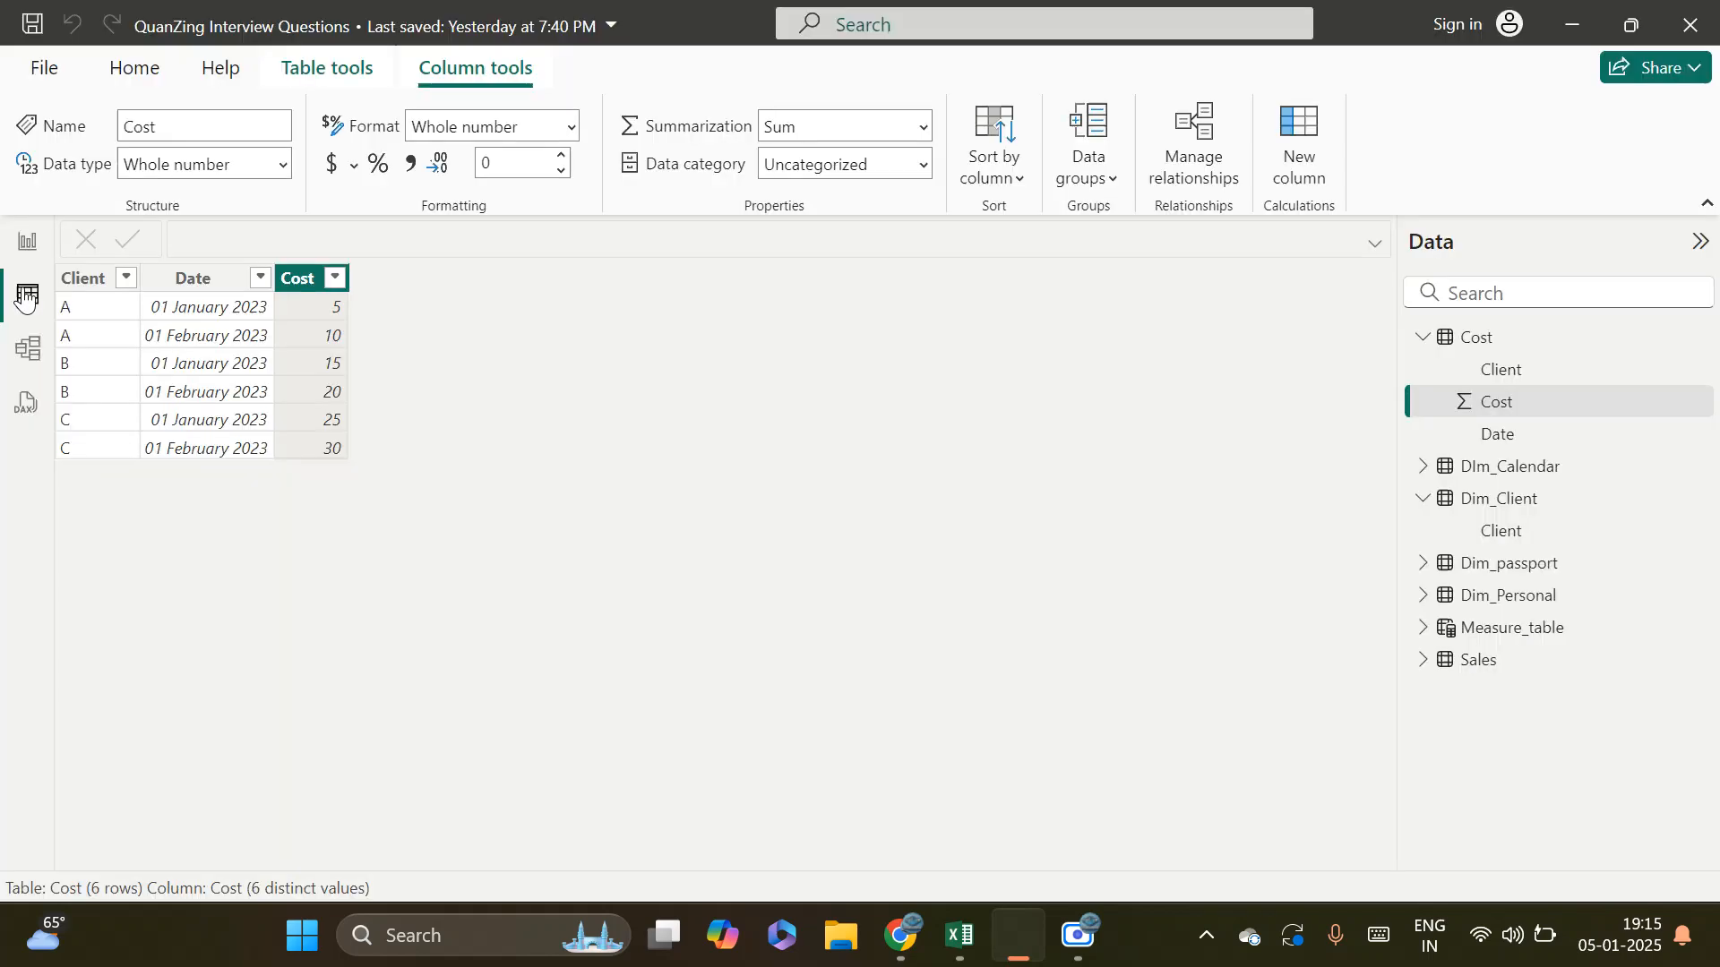
click(1474, 350)
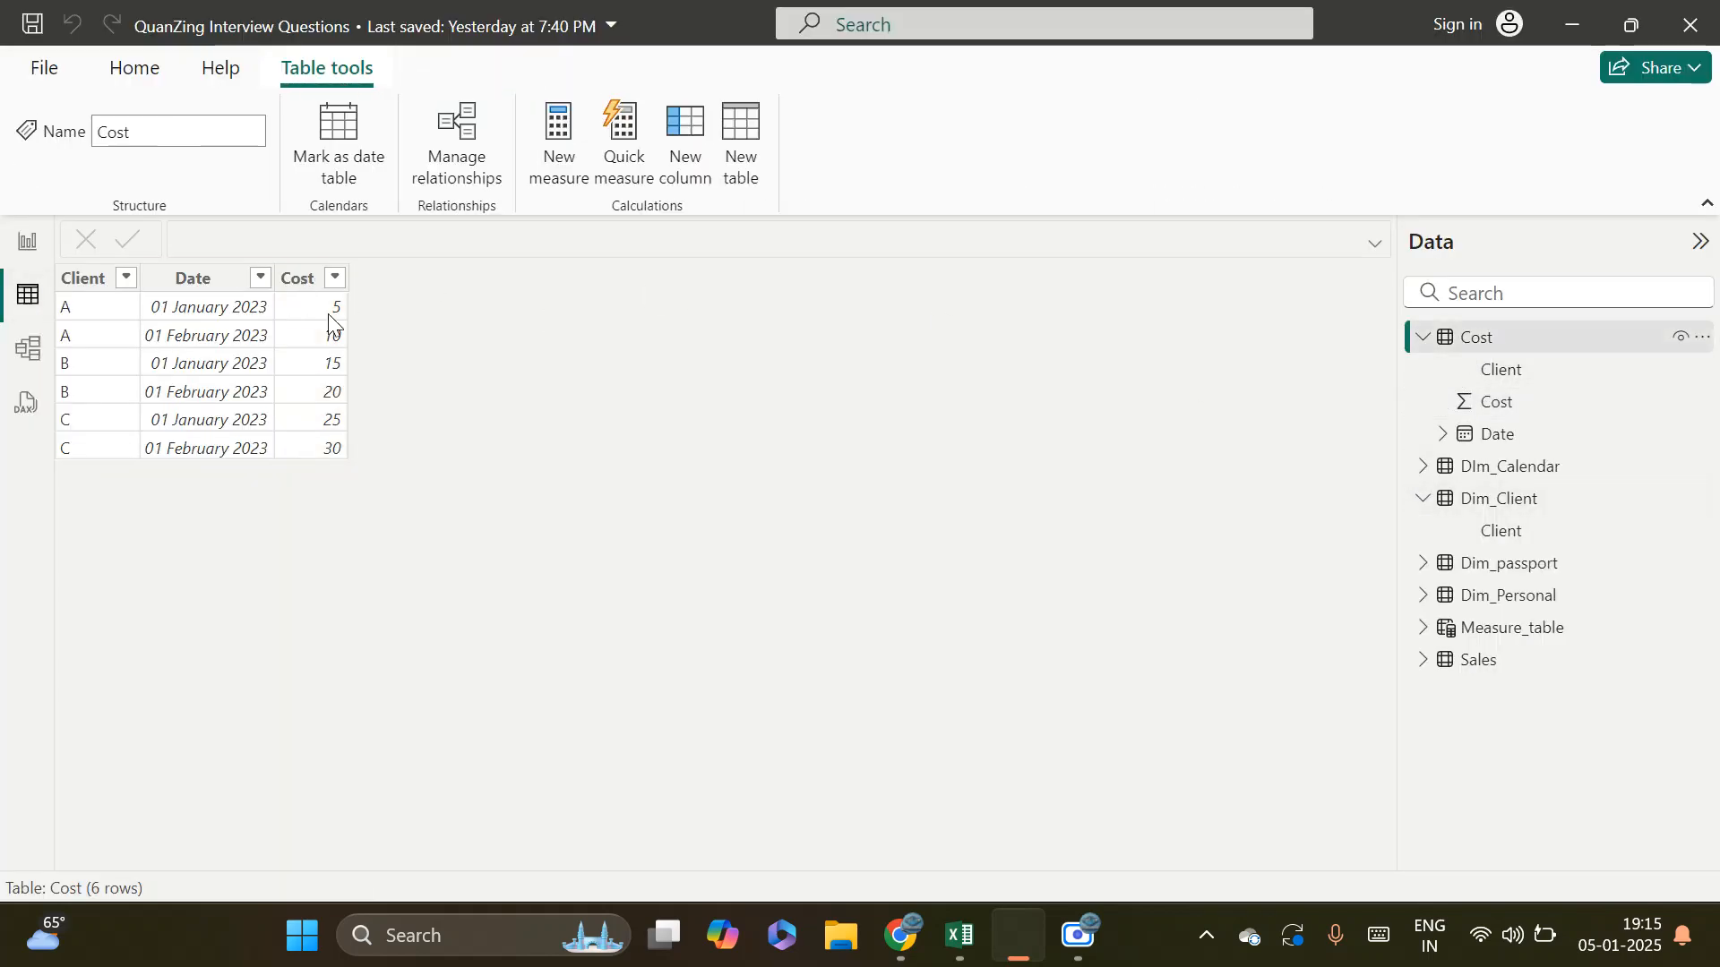
click(81, 279)
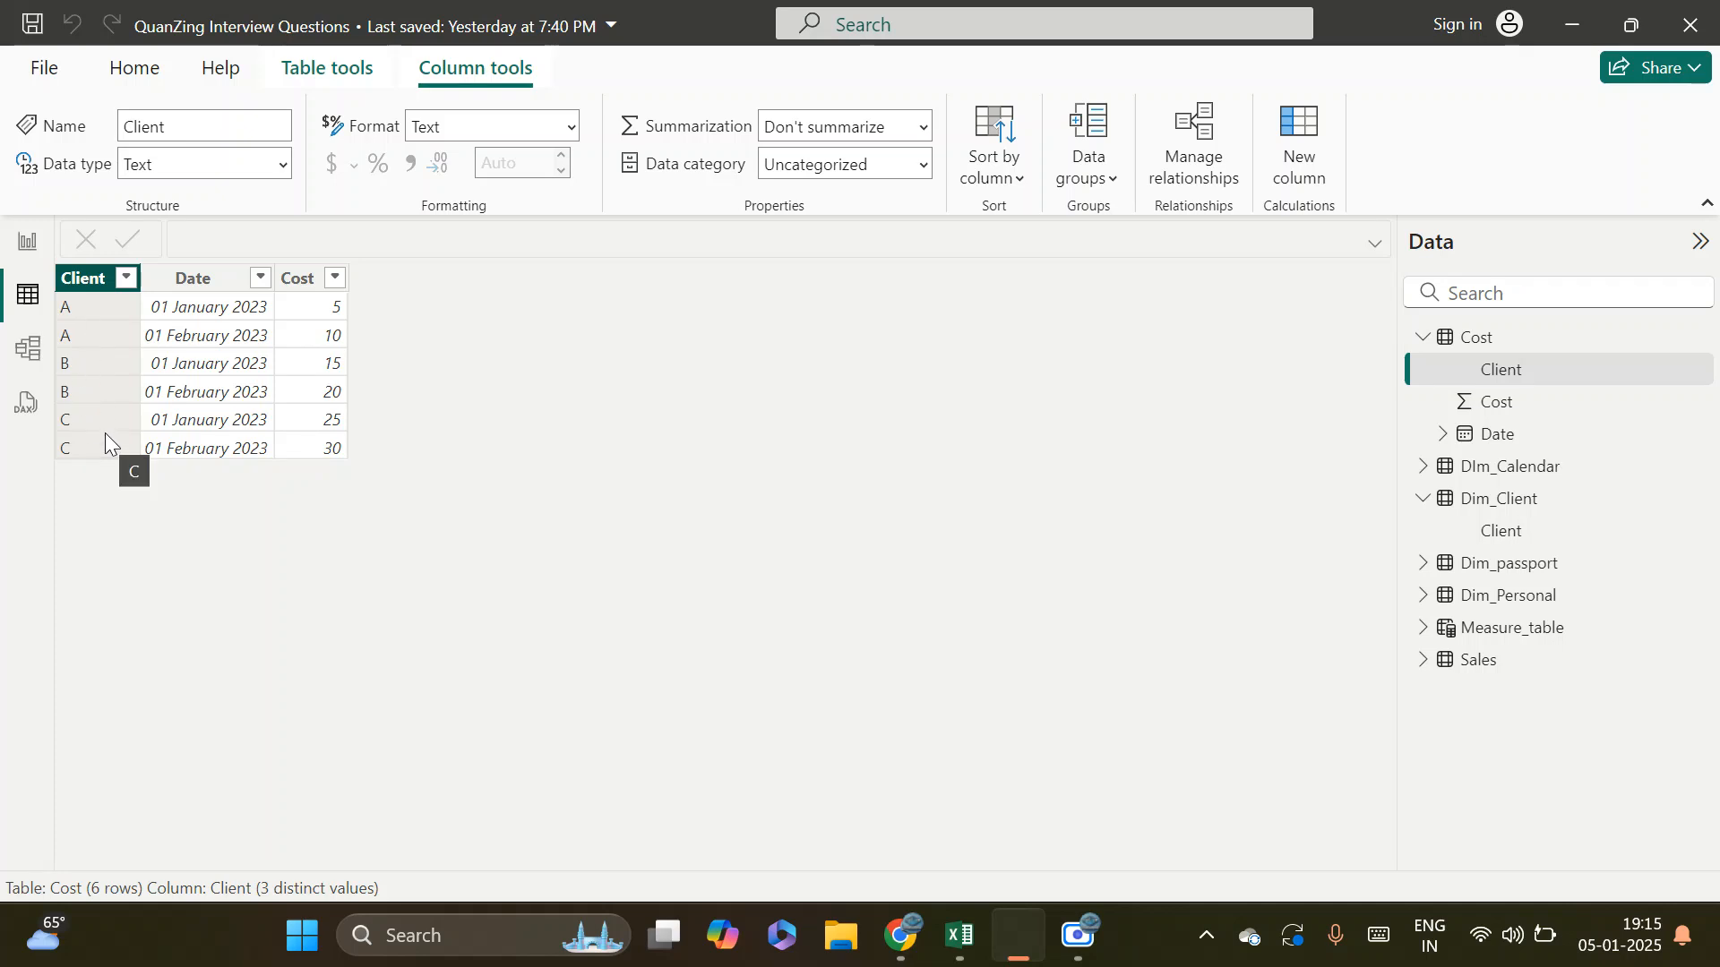
click(30, 356)
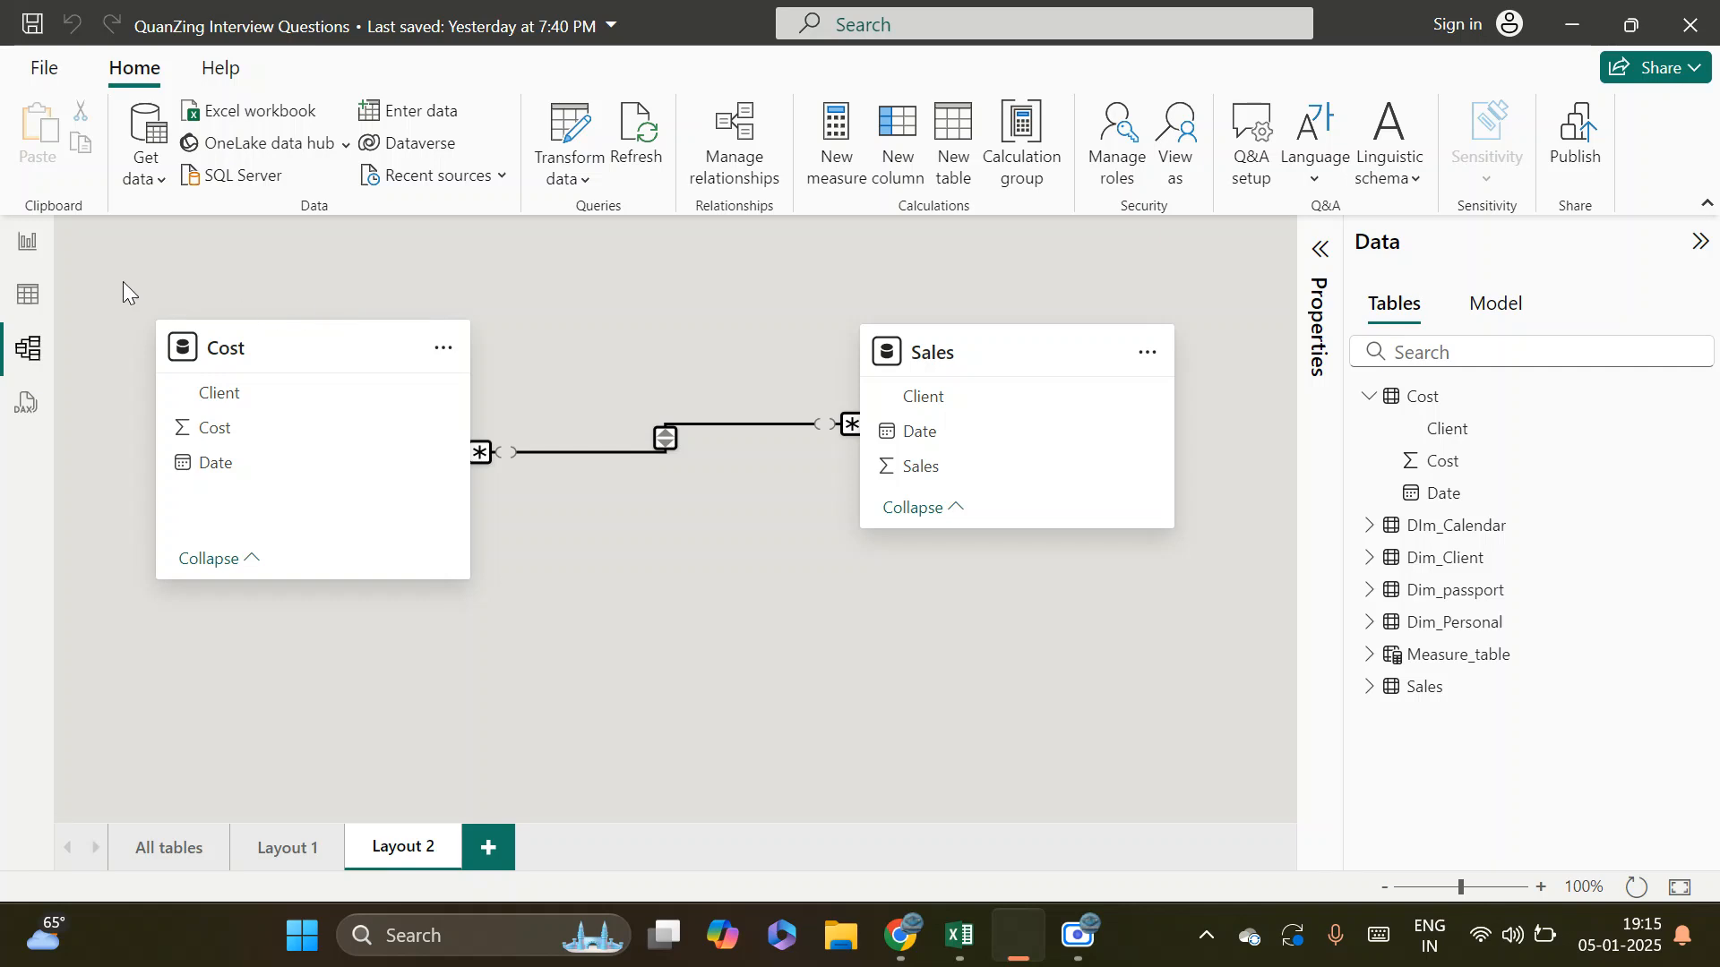
click(15, 304)
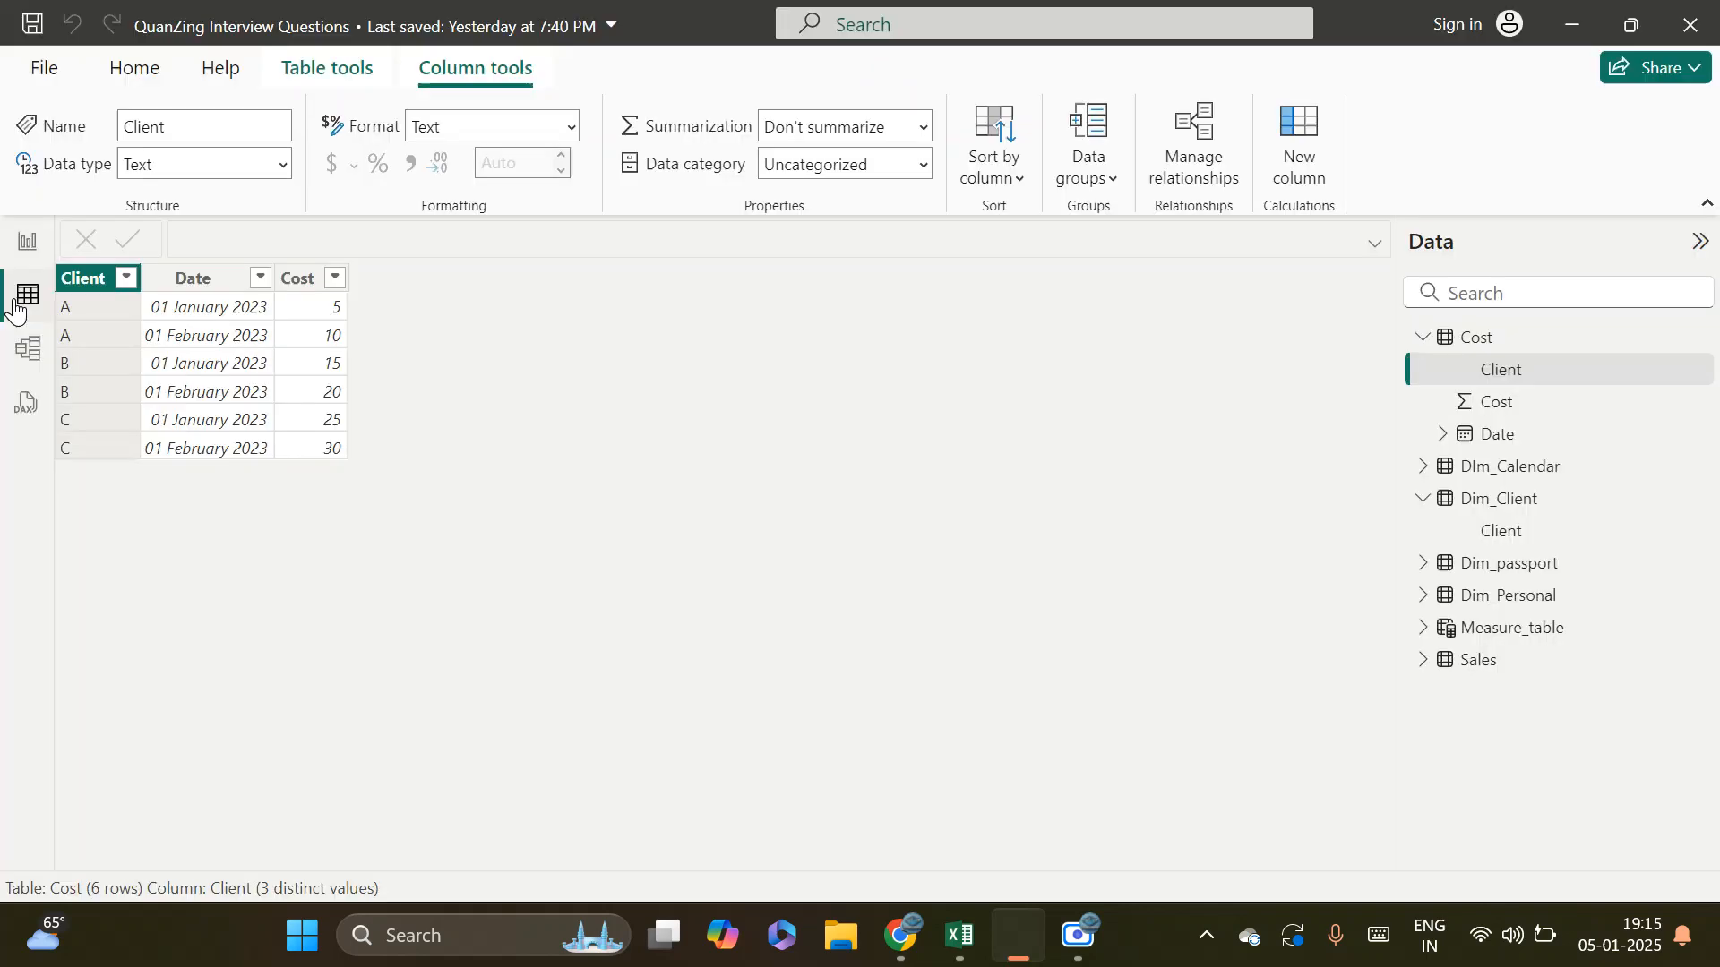
click(1480, 660)
click(76, 286)
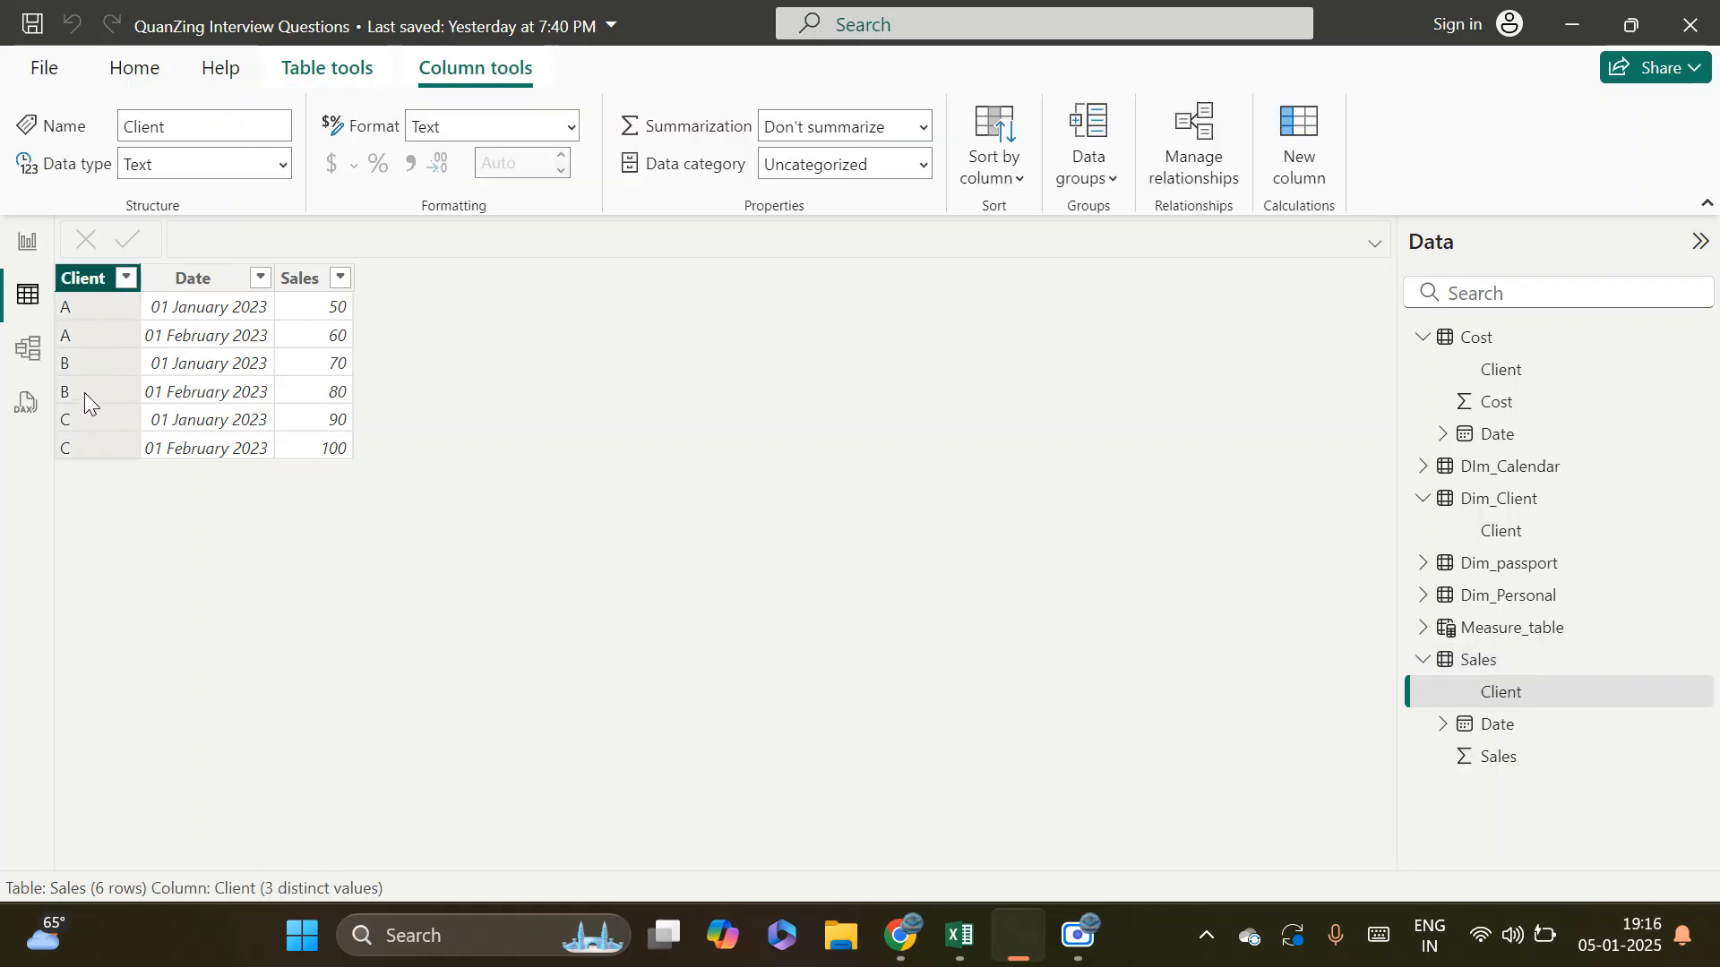
click(27, 348)
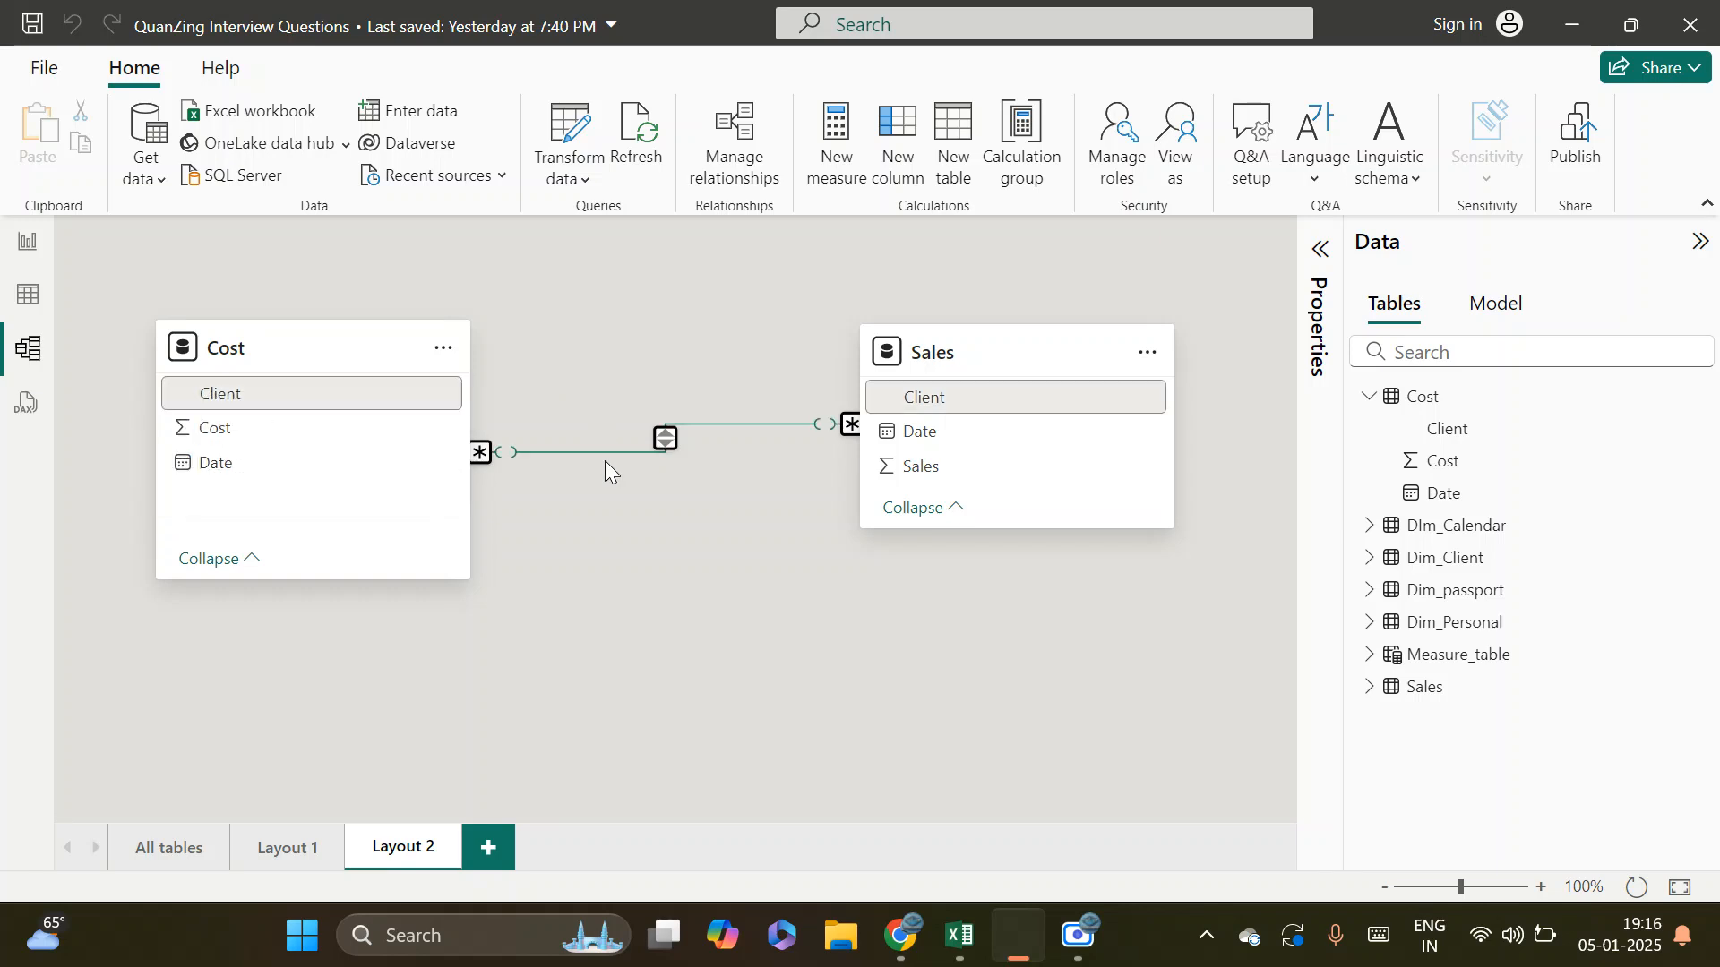
Lower the Sales table slightly and examine the both-direction relationship line linking it with Cost
click(658, 440)
drag(989, 360, 1043, 421)
click(701, 476)
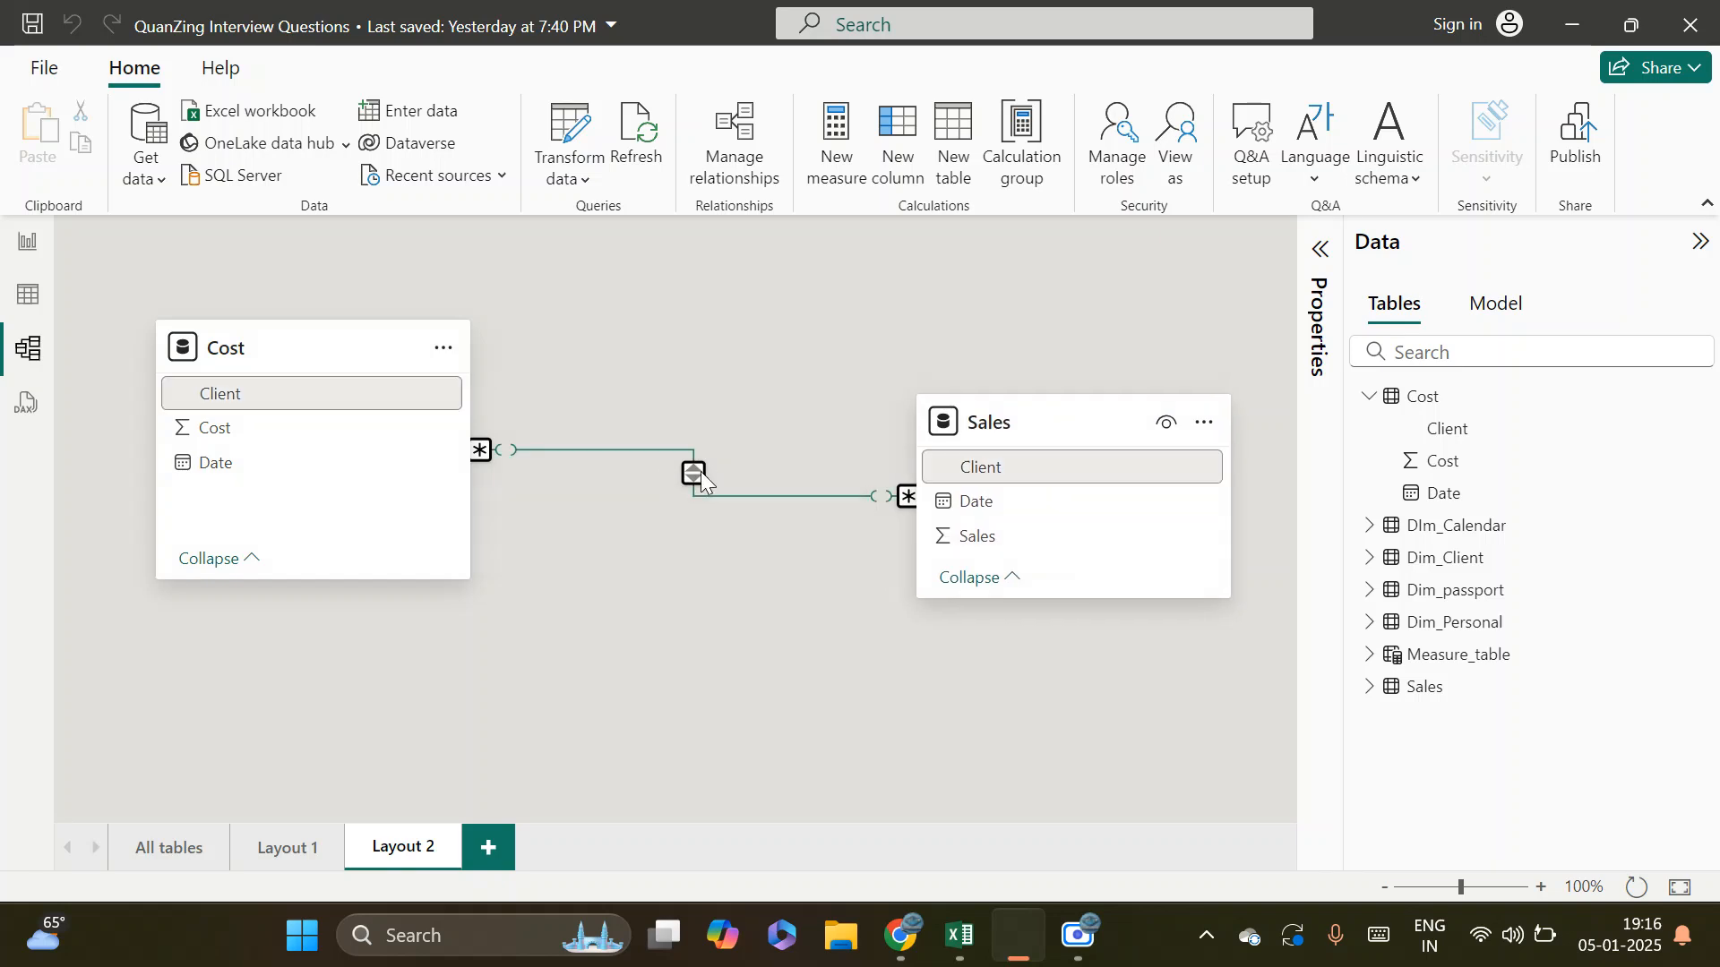
click(1051, 419)
click(269, 327)
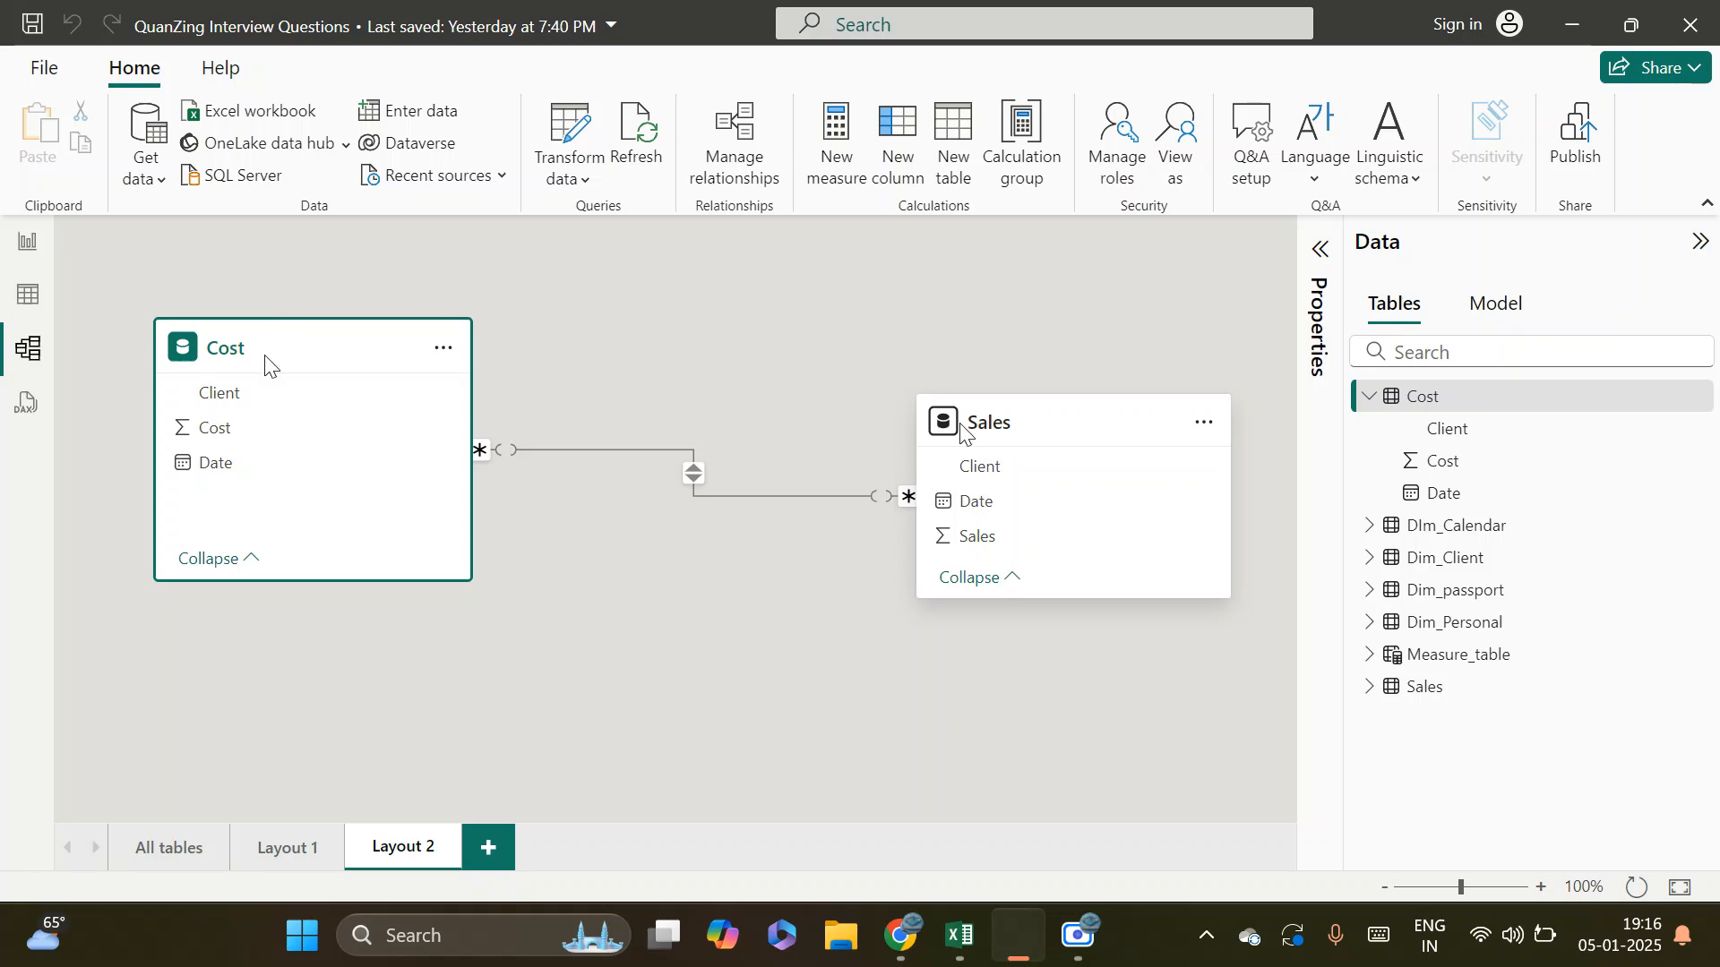
click(1073, 431)
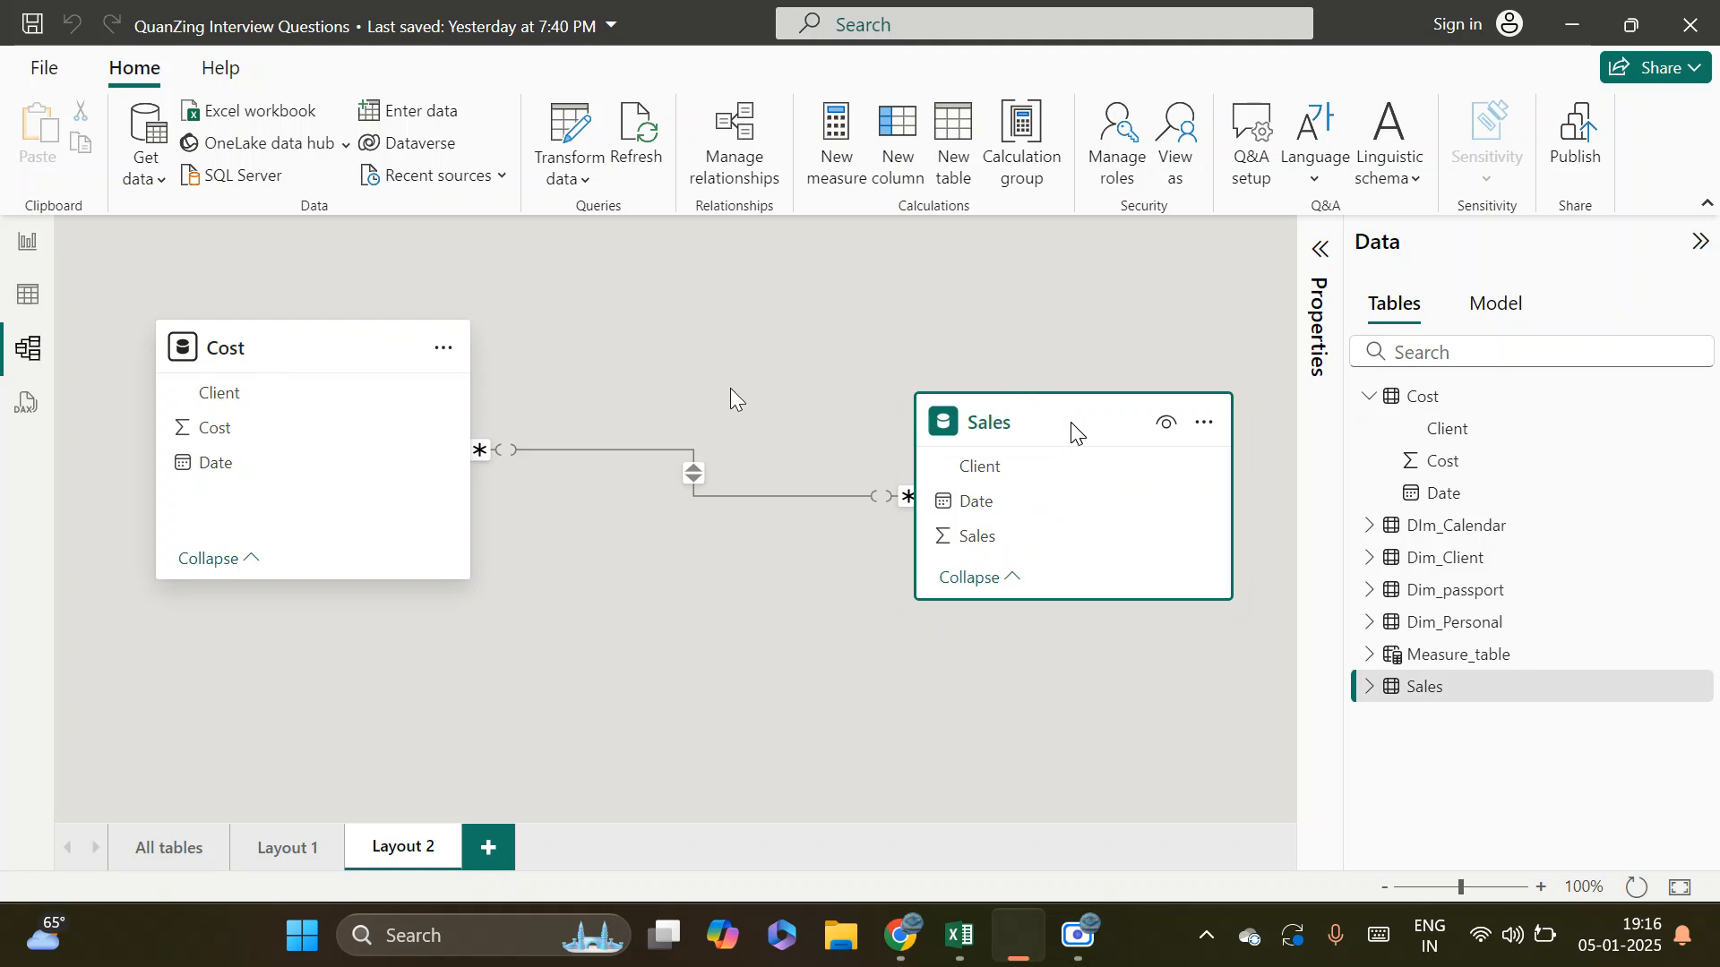
Set the Cost–Sales relationship's cross-filter direction to Single ('Sales' filters 'Cost') and save it
click(693, 473)
double_click(694, 473)
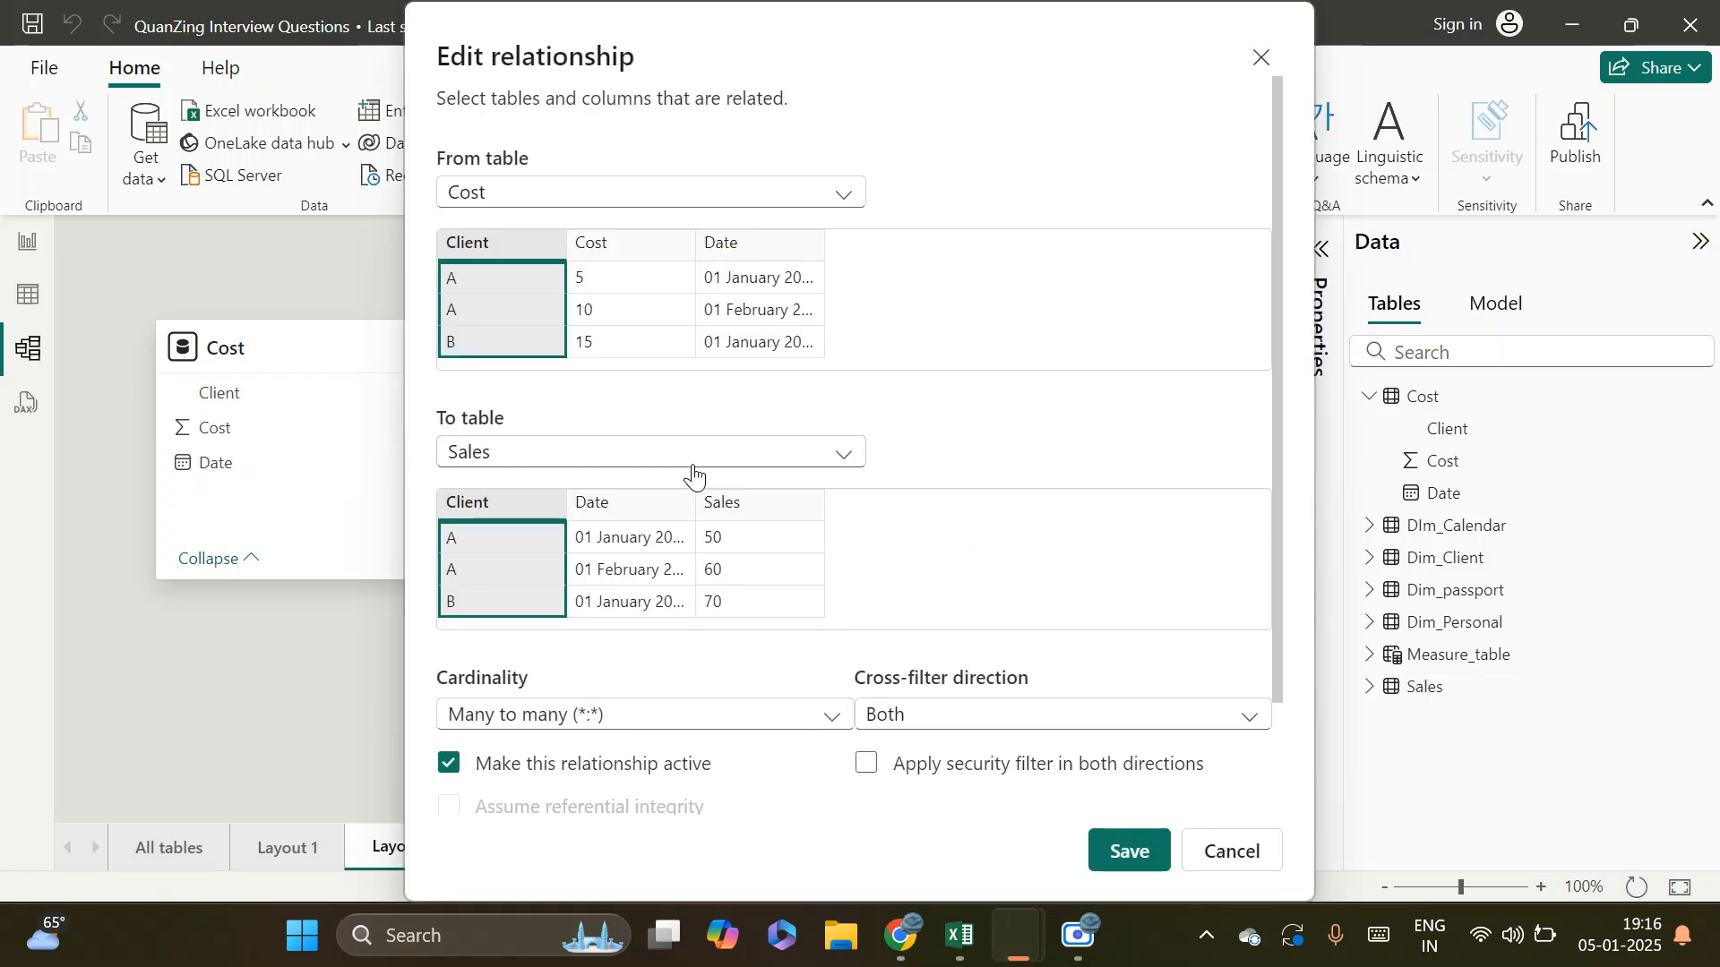
click(943, 716)
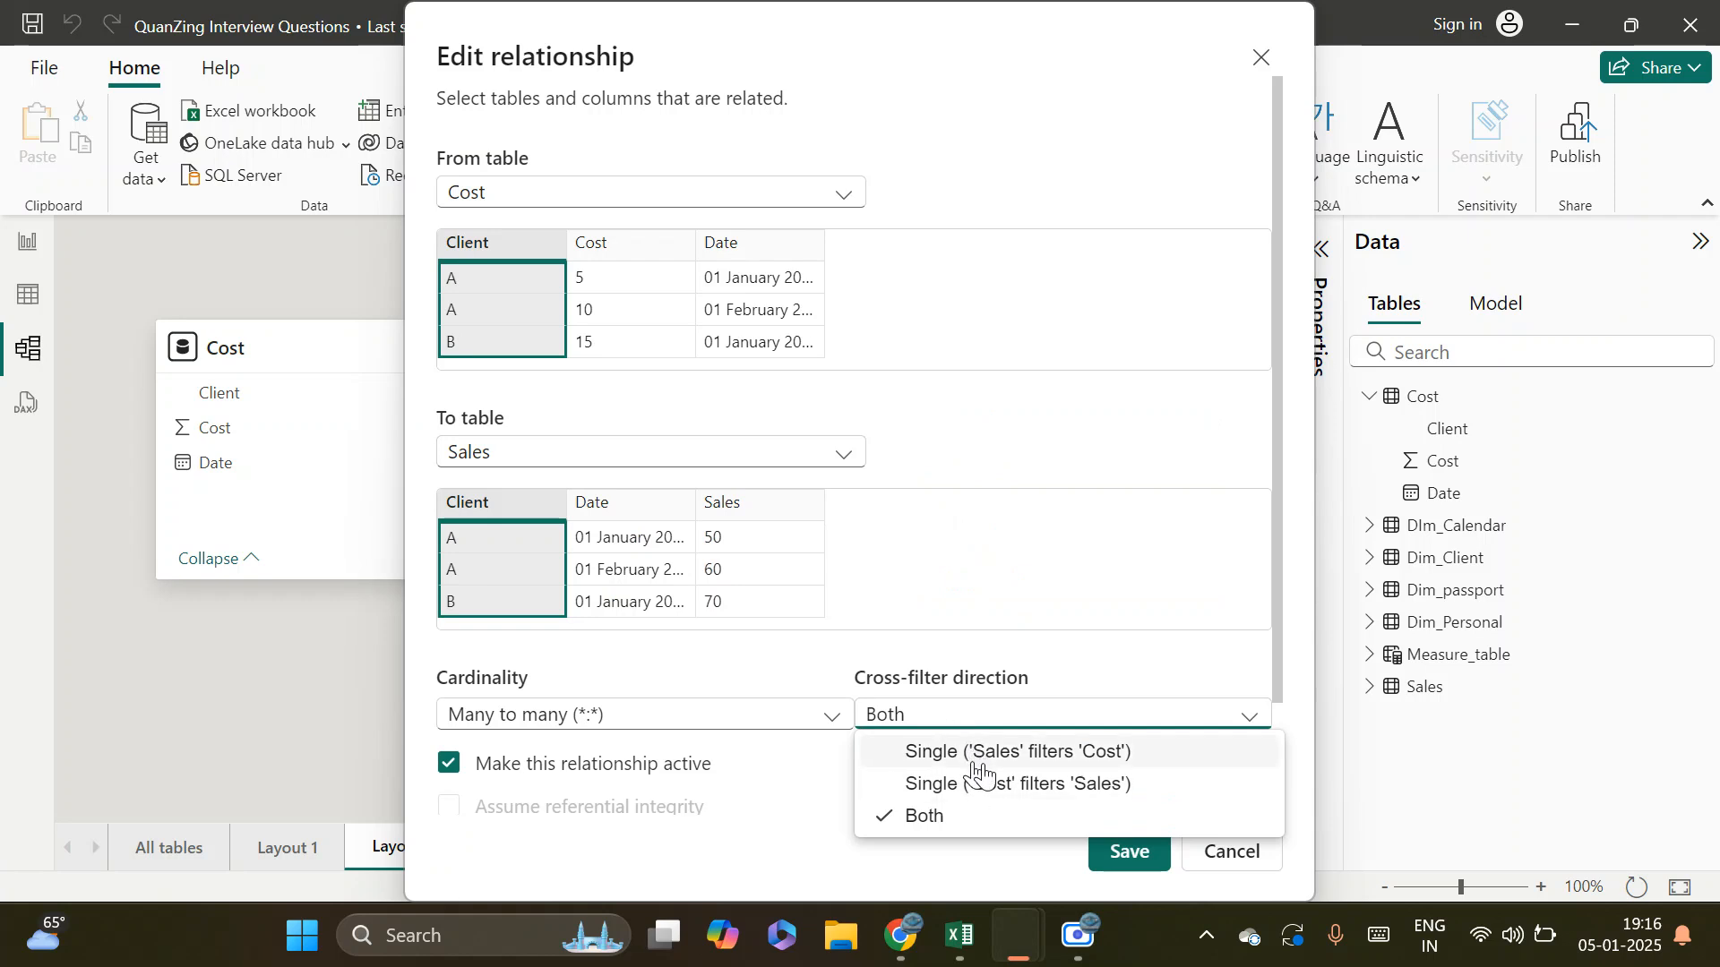
click(1109, 752)
click(1142, 854)
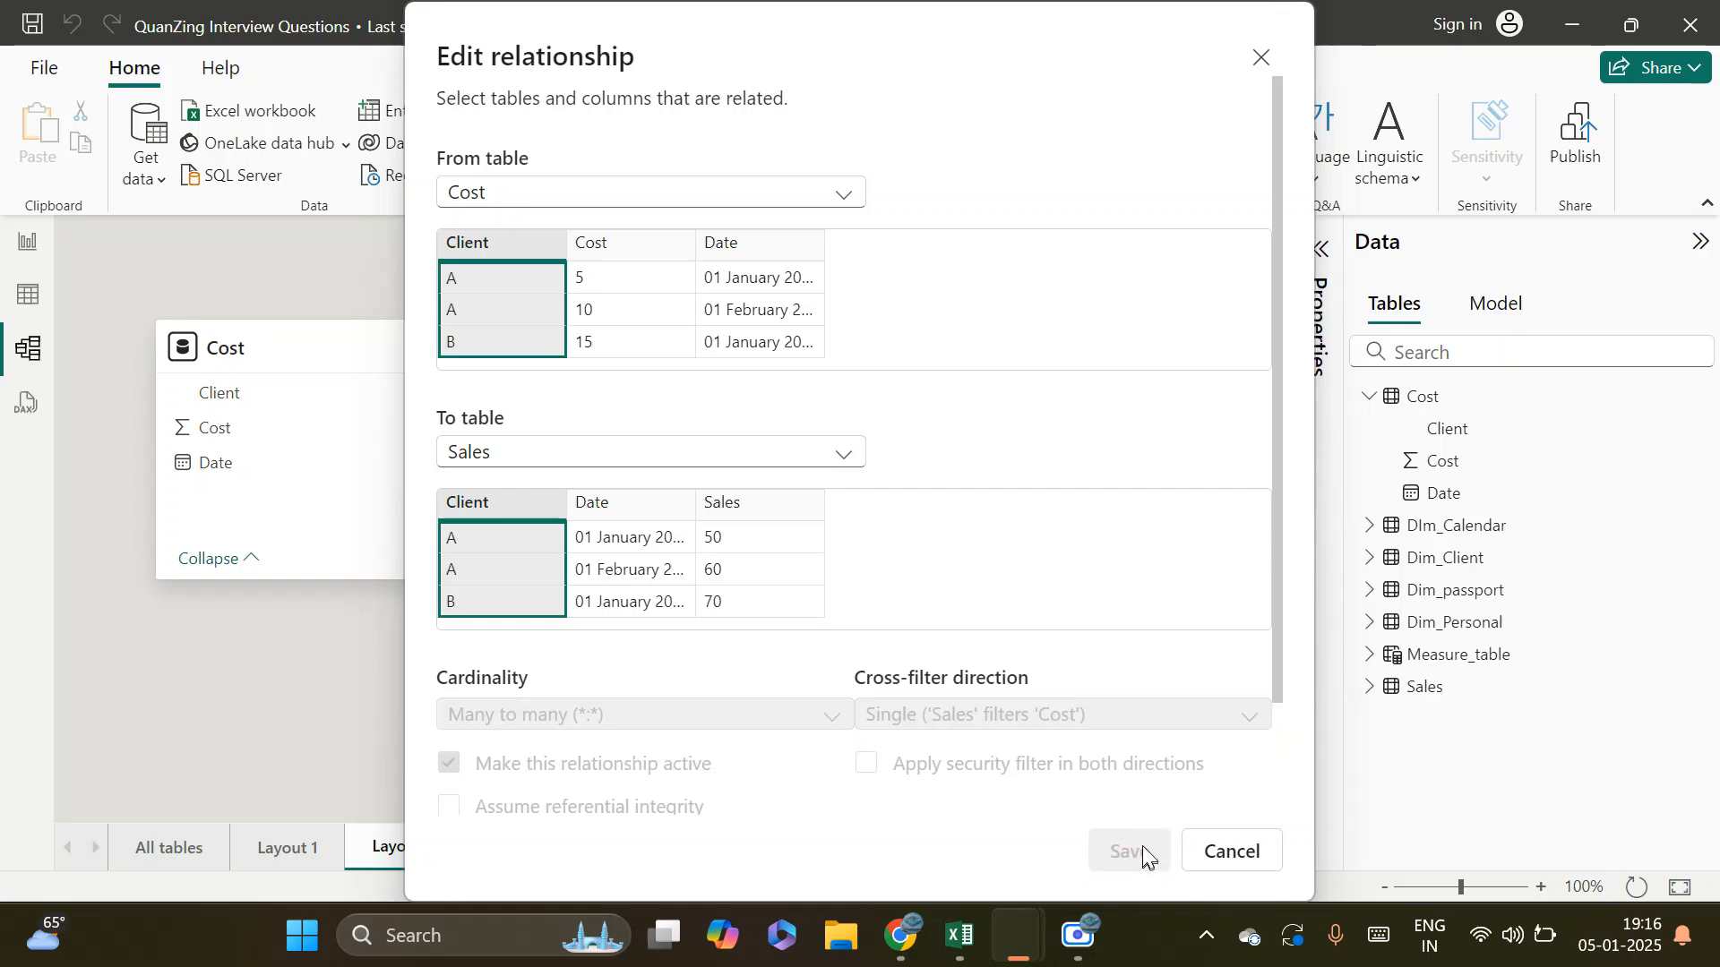
Place the Sales table higher and the Cost table lower to inspect the relationship's filter arrow
key(alt+Tab)
key(alt+Tab)
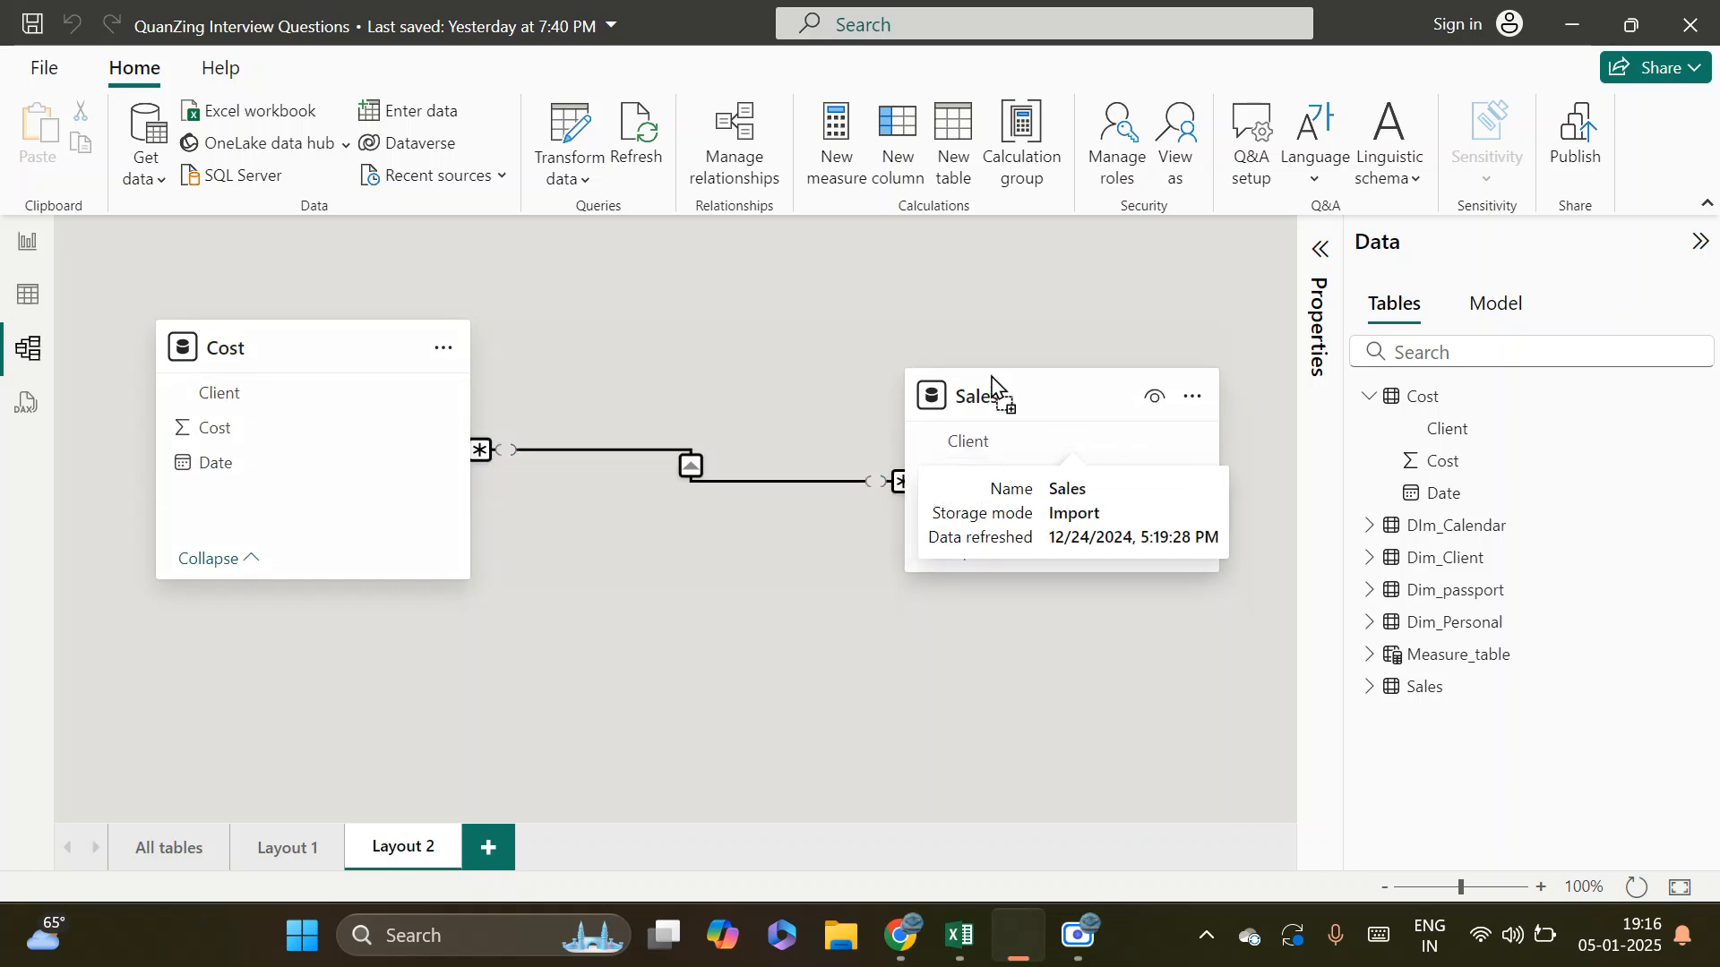
drag(1013, 432, 922, 354)
drag(262, 351, 312, 535)
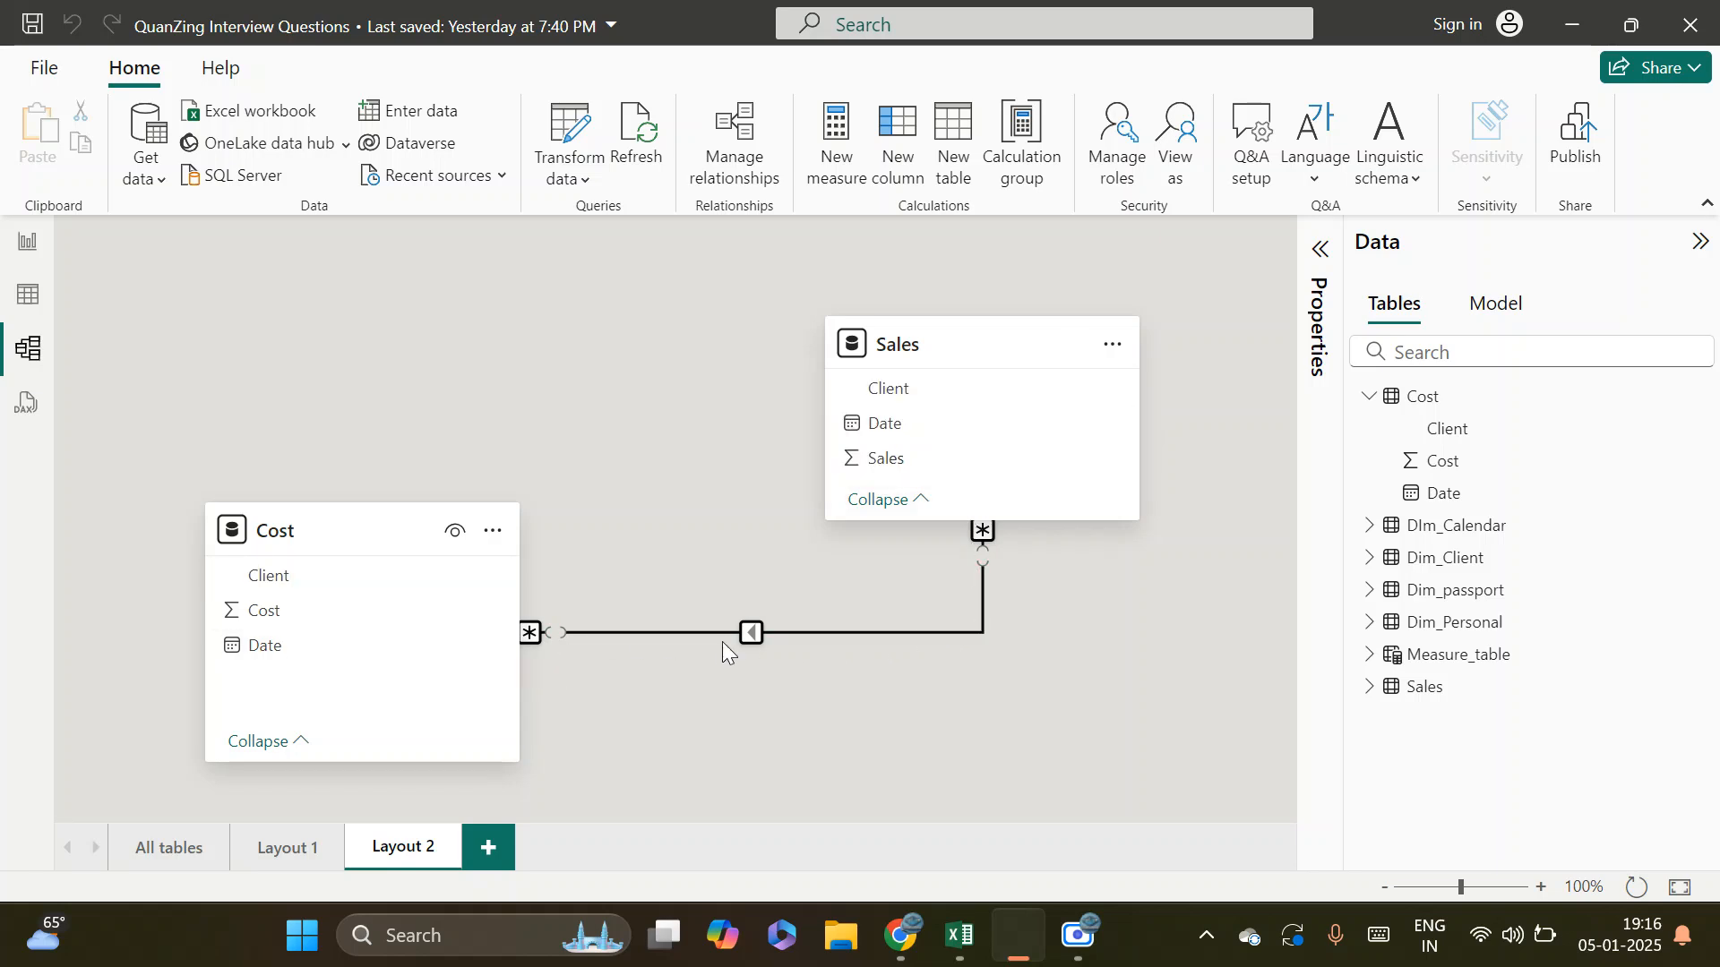
Change the Cost–Sales relationship's cross-filter direction to Single ('Cost' filters 'Sales') and save it
double_click(776, 634)
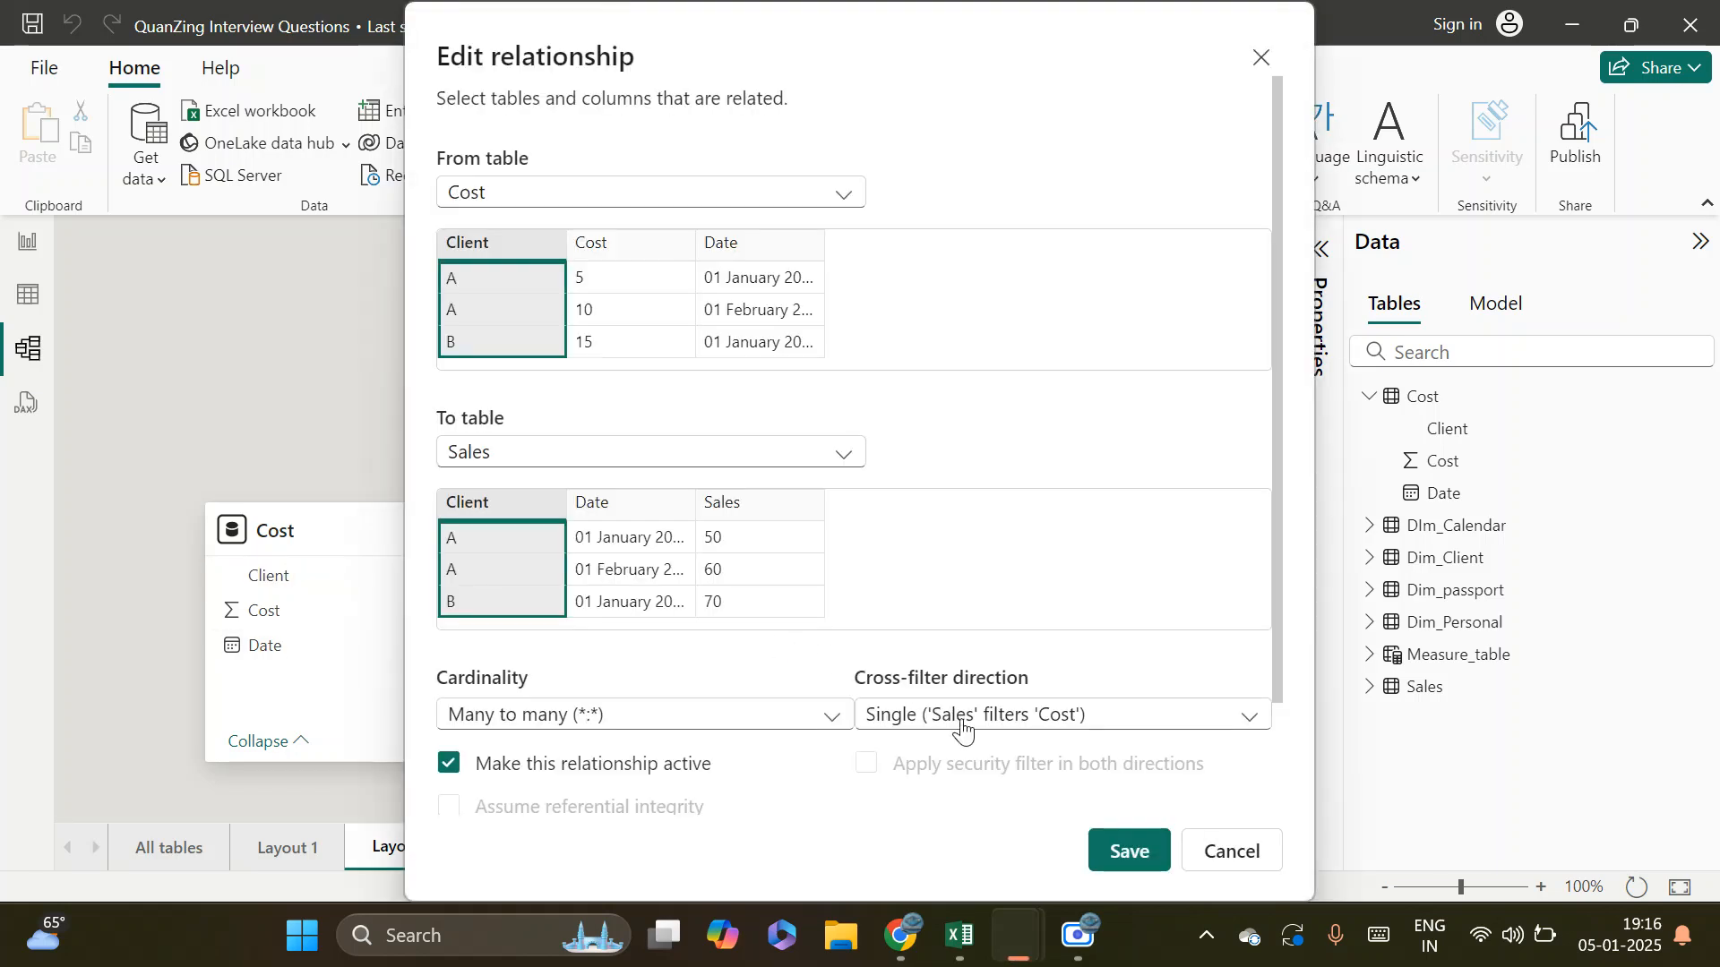
click(971, 721)
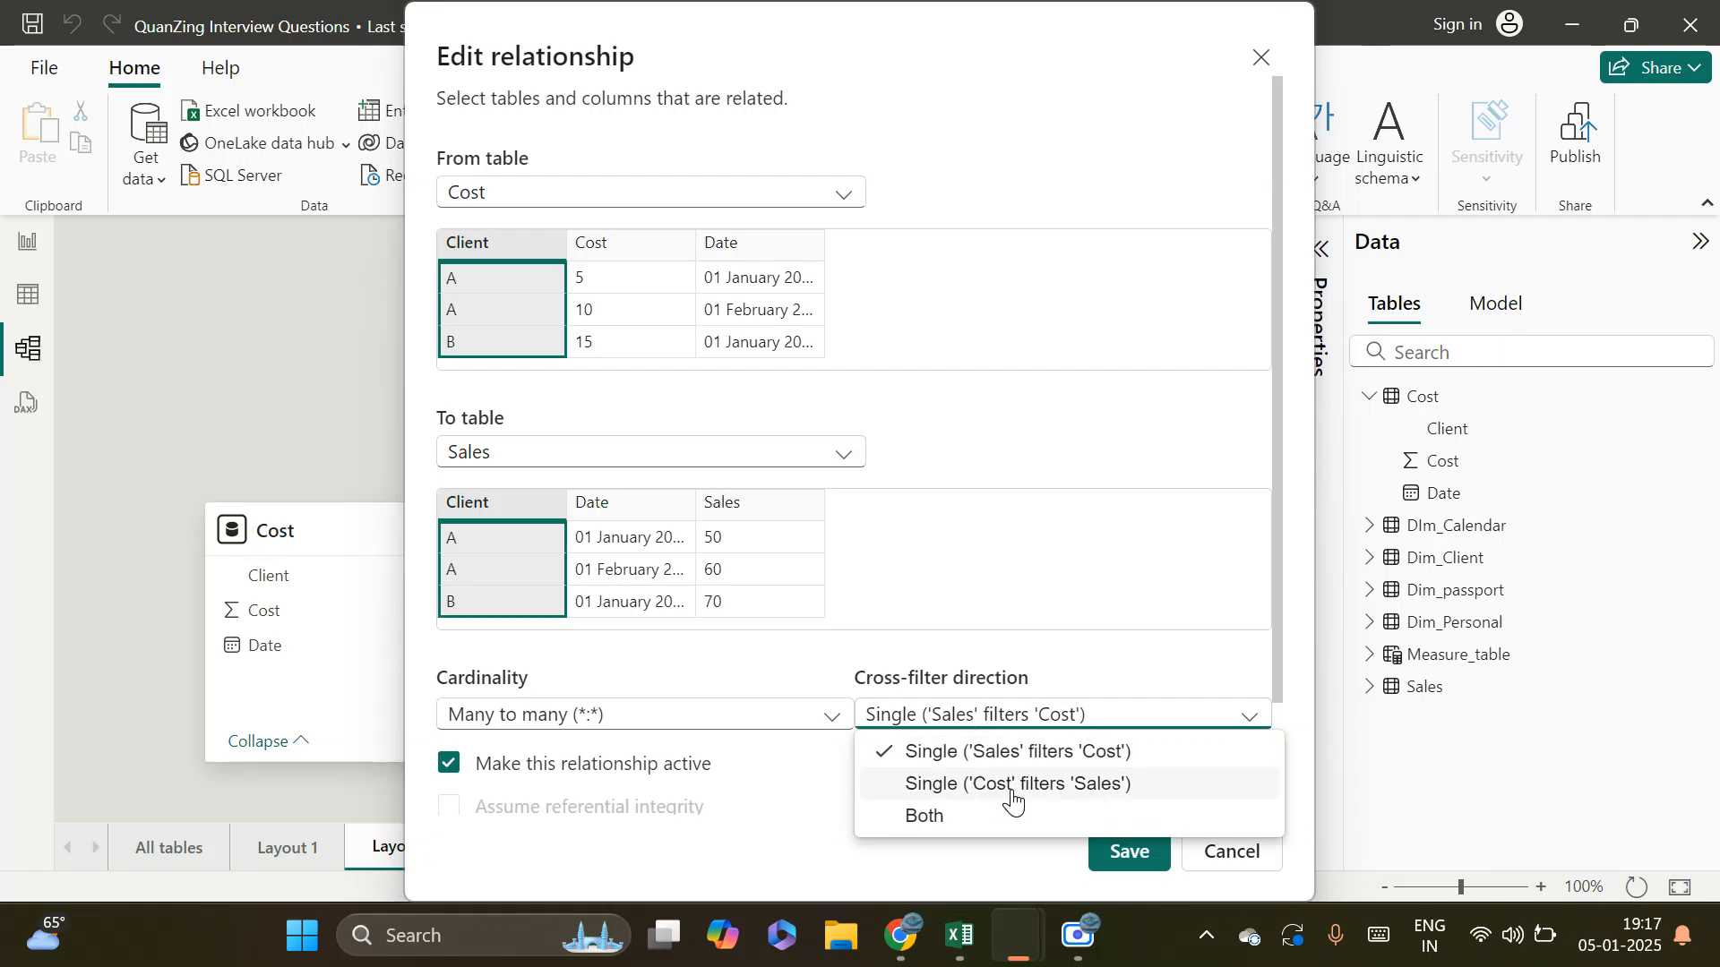
click(1008, 788)
click(1126, 849)
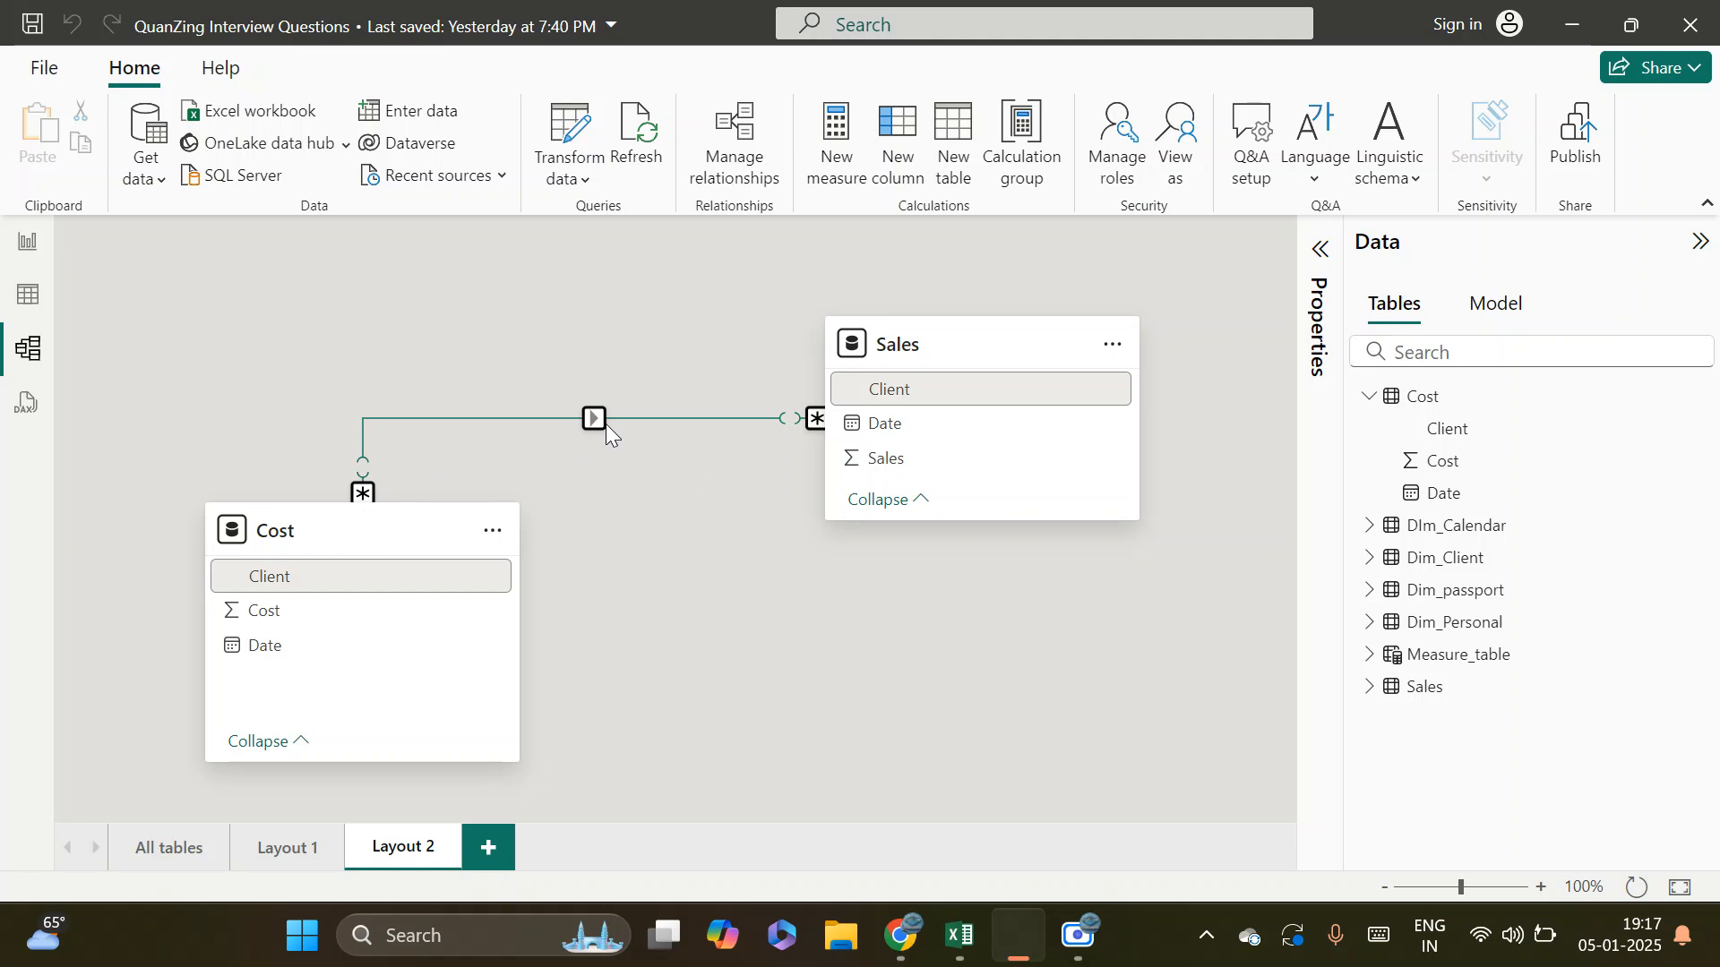
Rearrange the layout with Cost at the upper left and Sales diagonally below it to show the filter arrow
drag(303, 533, 211, 354)
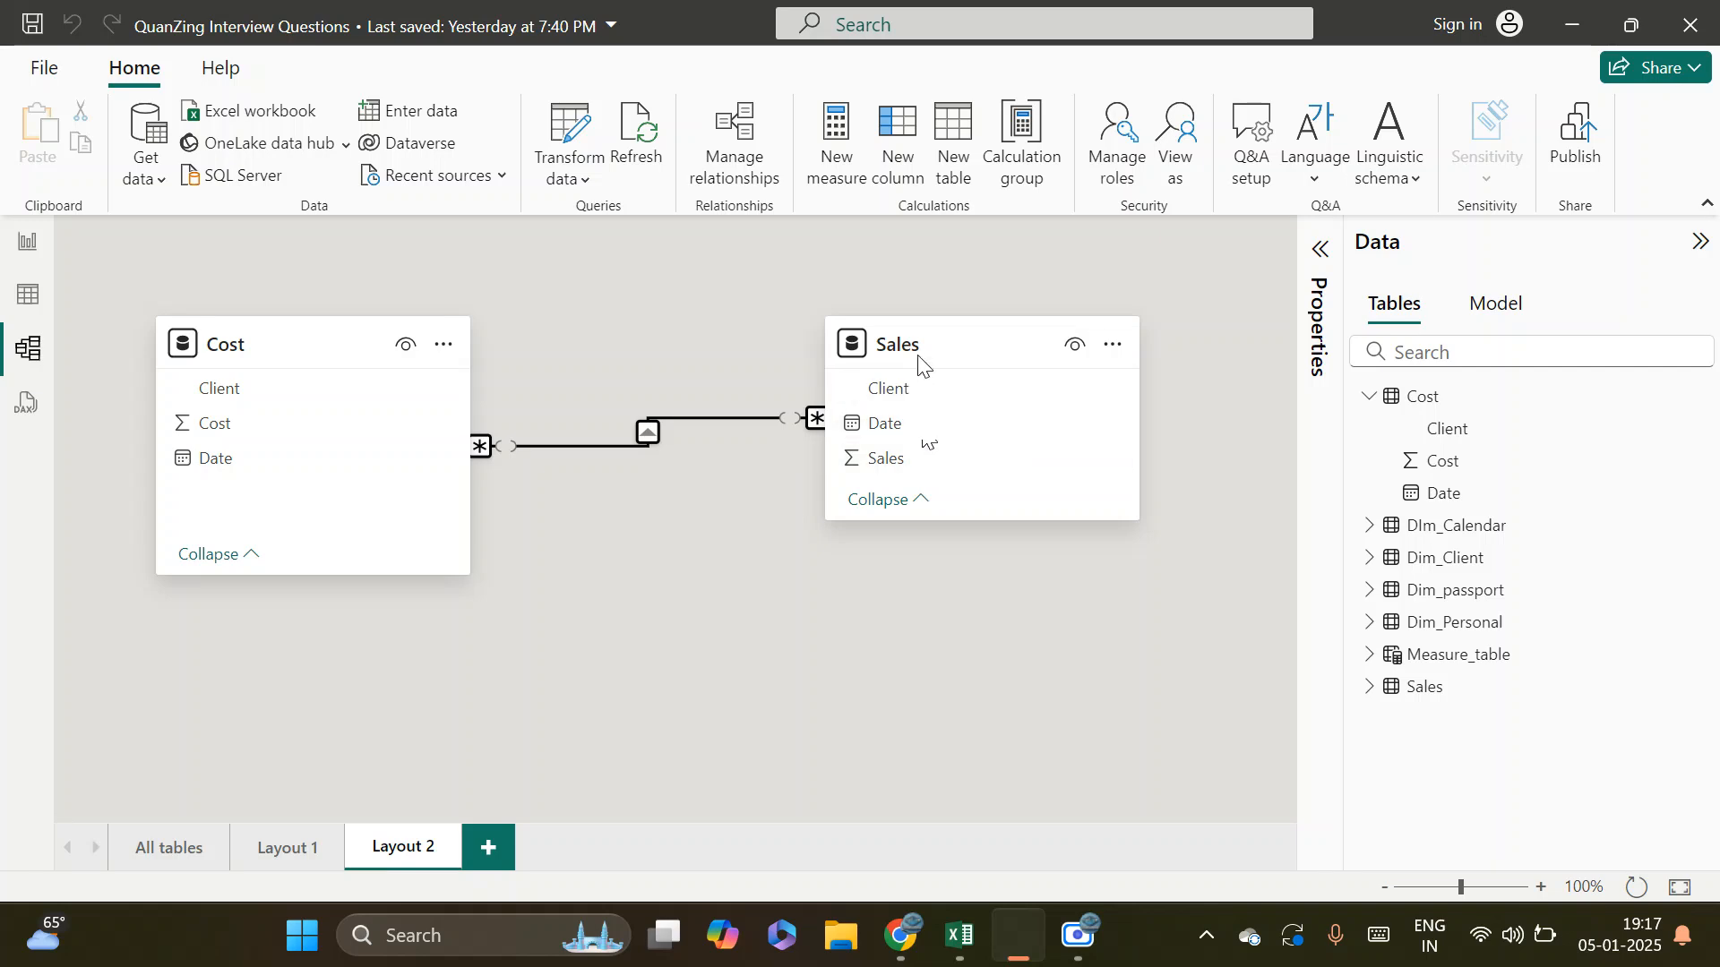
drag(918, 363, 954, 551)
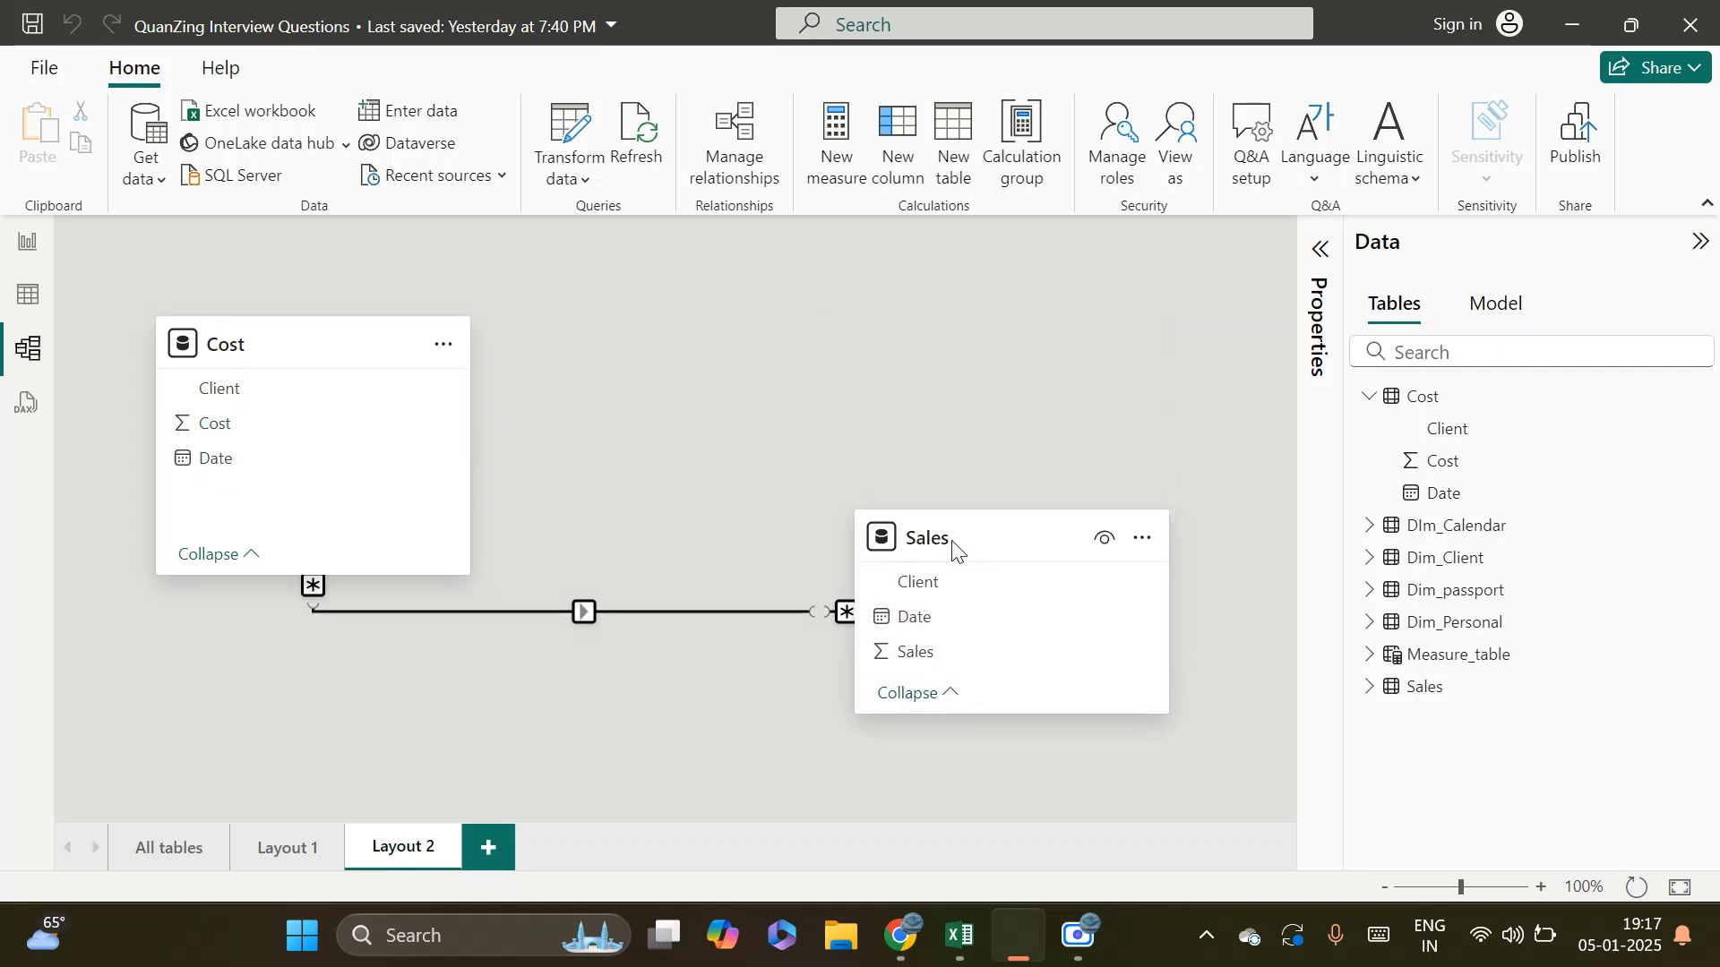
drag(288, 334, 309, 335)
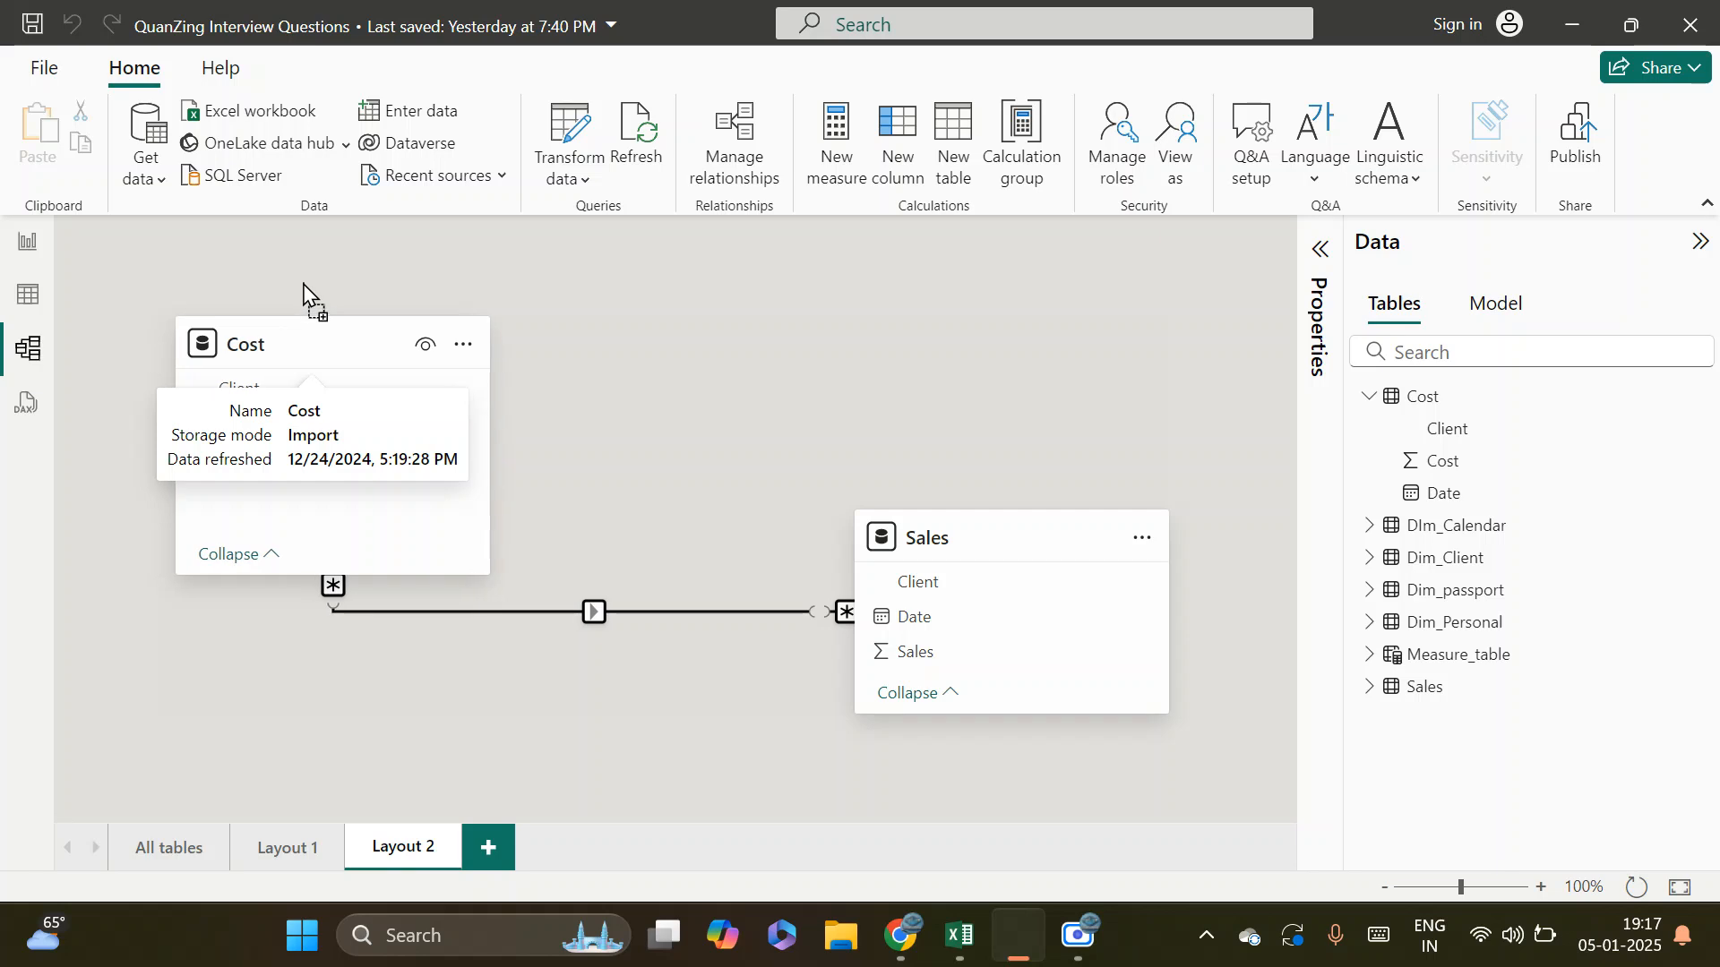
drag(967, 548, 768, 621)
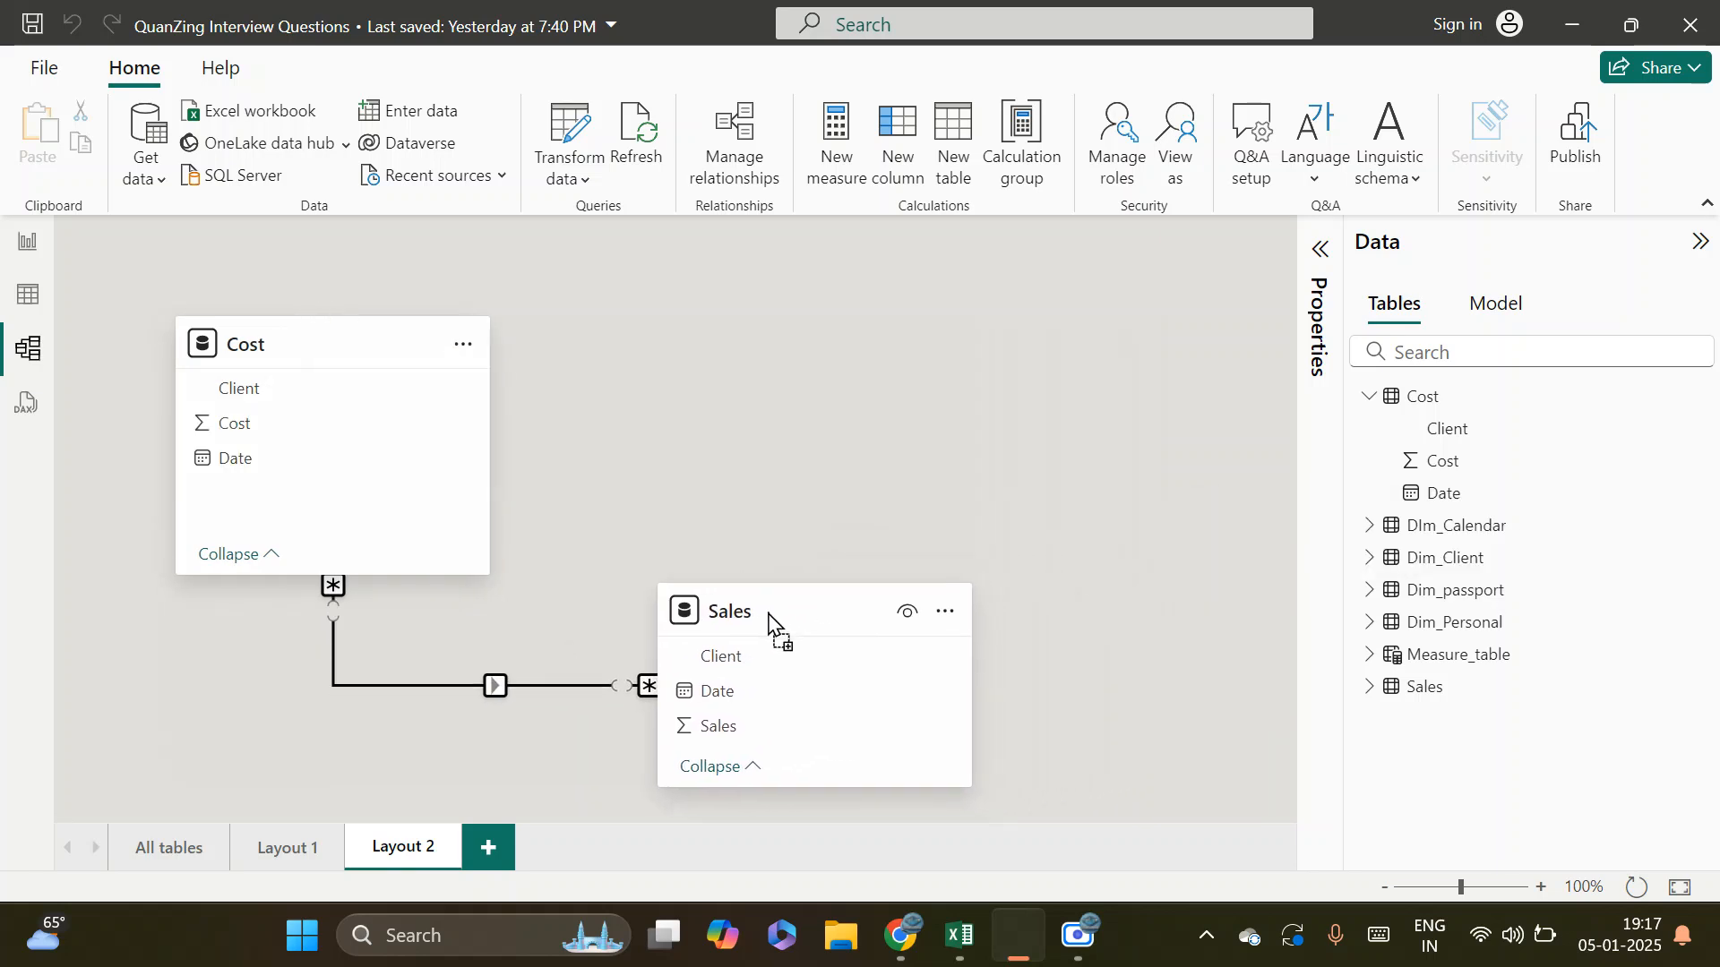
Review the Cost–Sales relationship's cardinality and cross-filter settings, close them without saving, and inspect its line in the layout
double_click(453, 681)
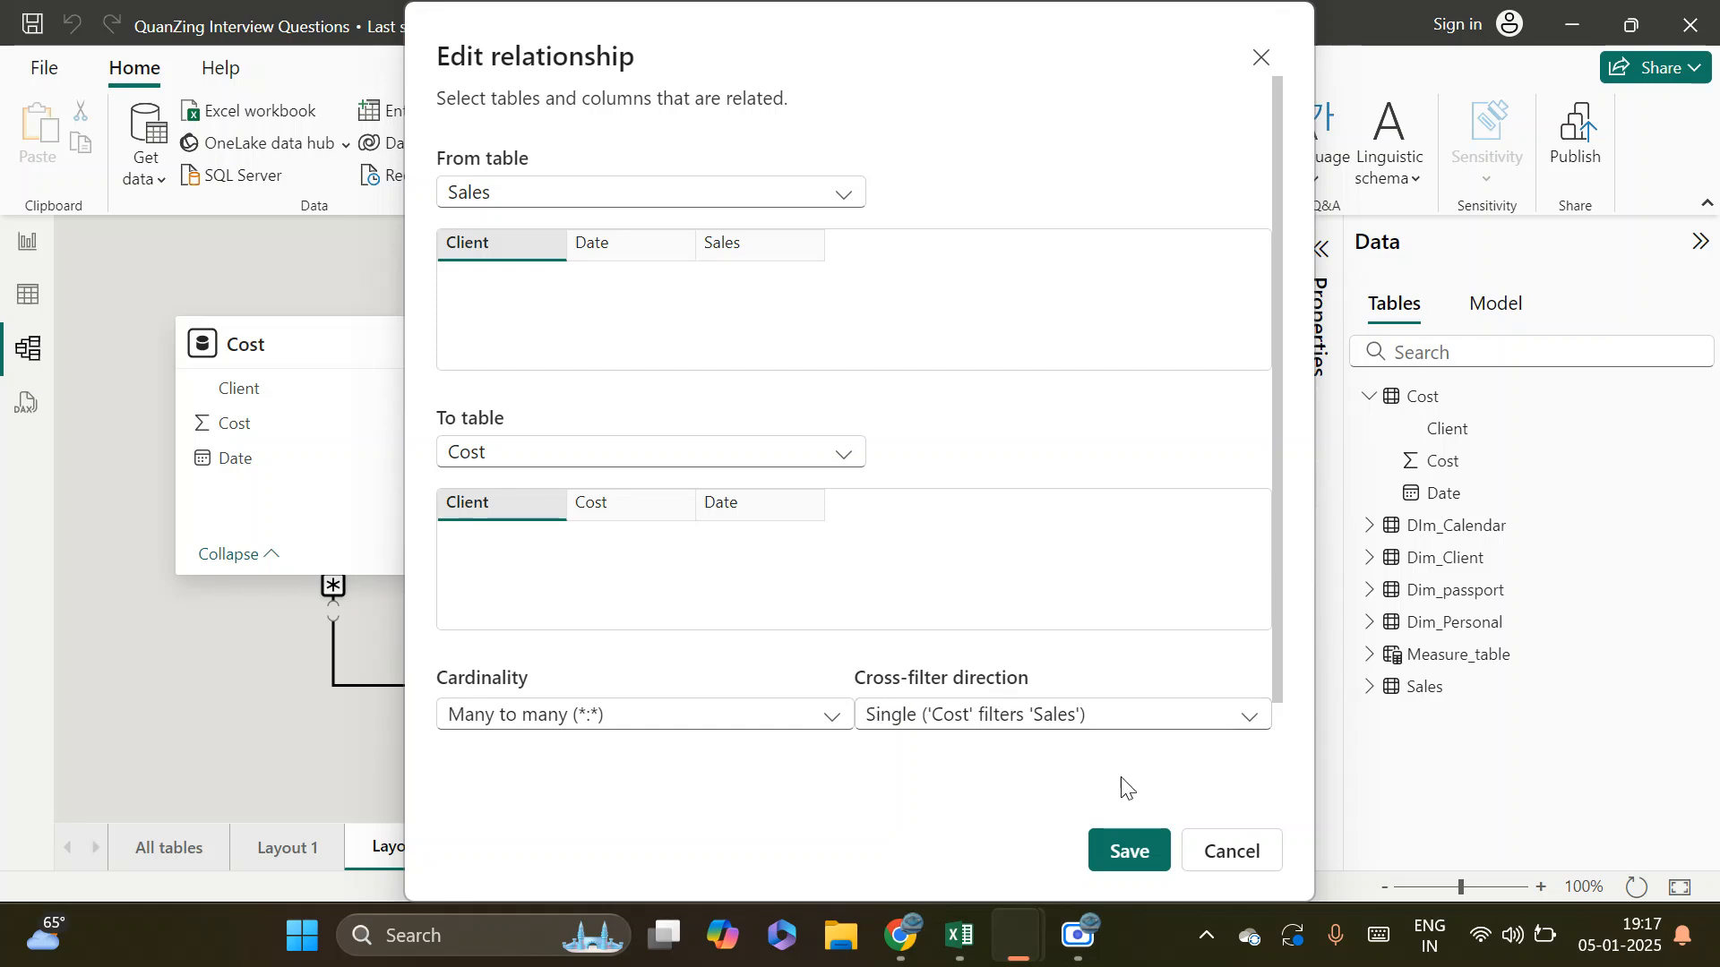
click(1233, 860)
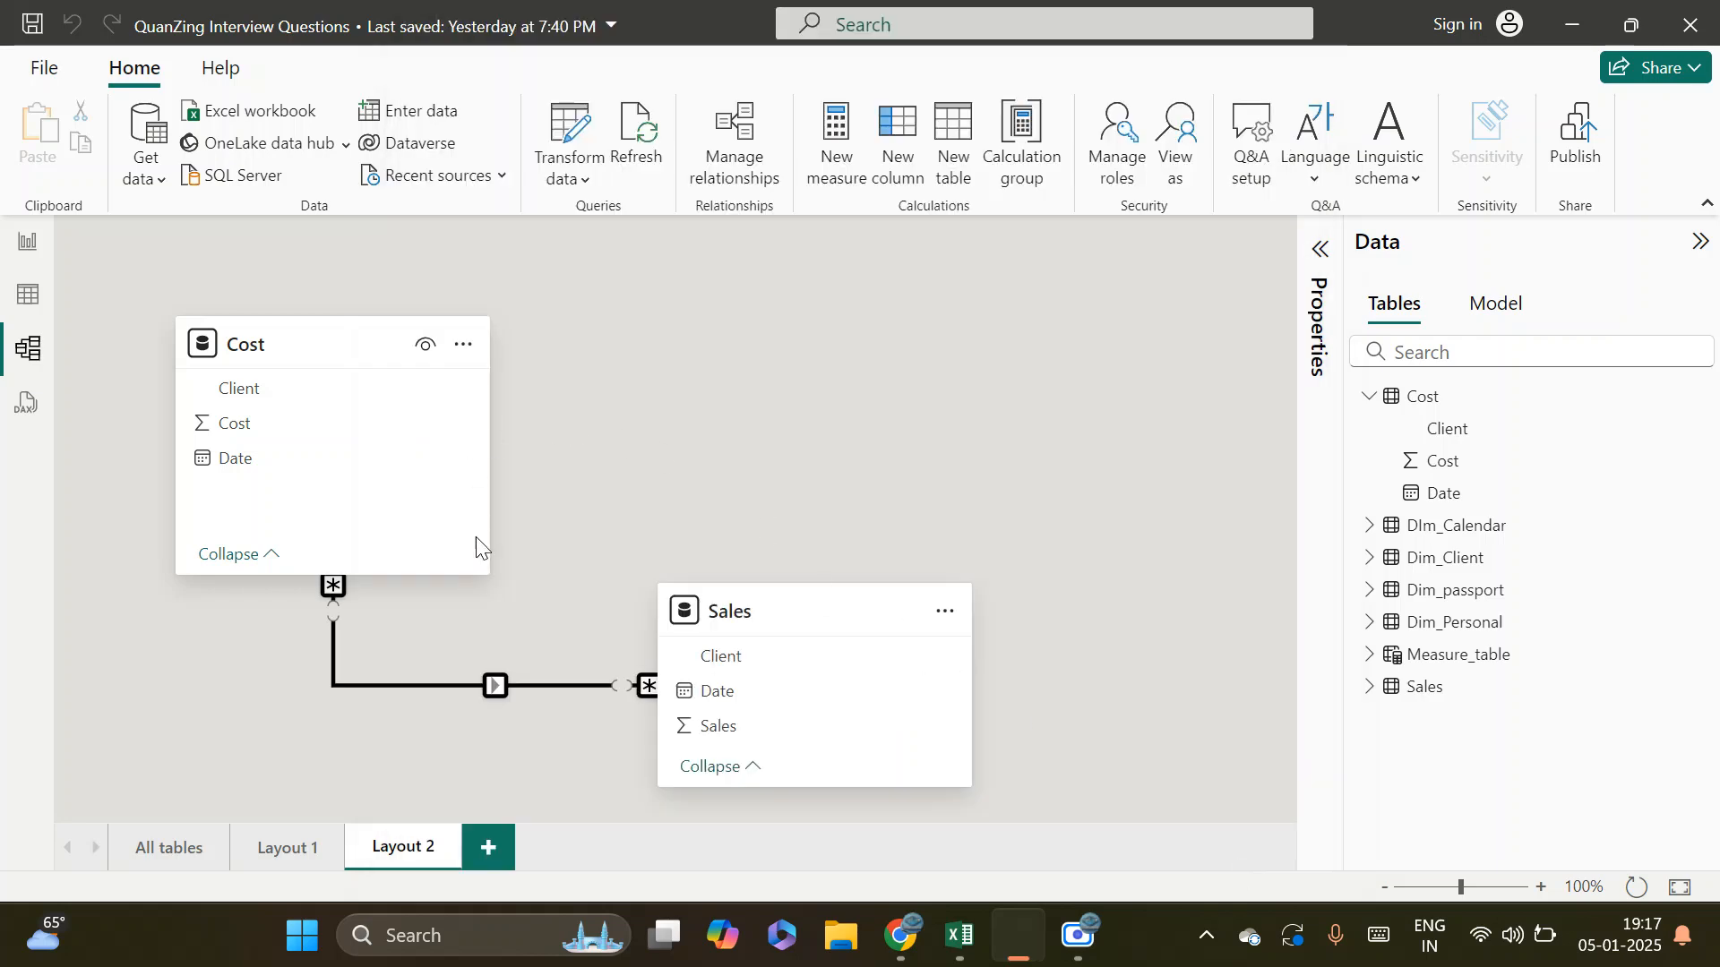
drag(309, 346, 304, 323)
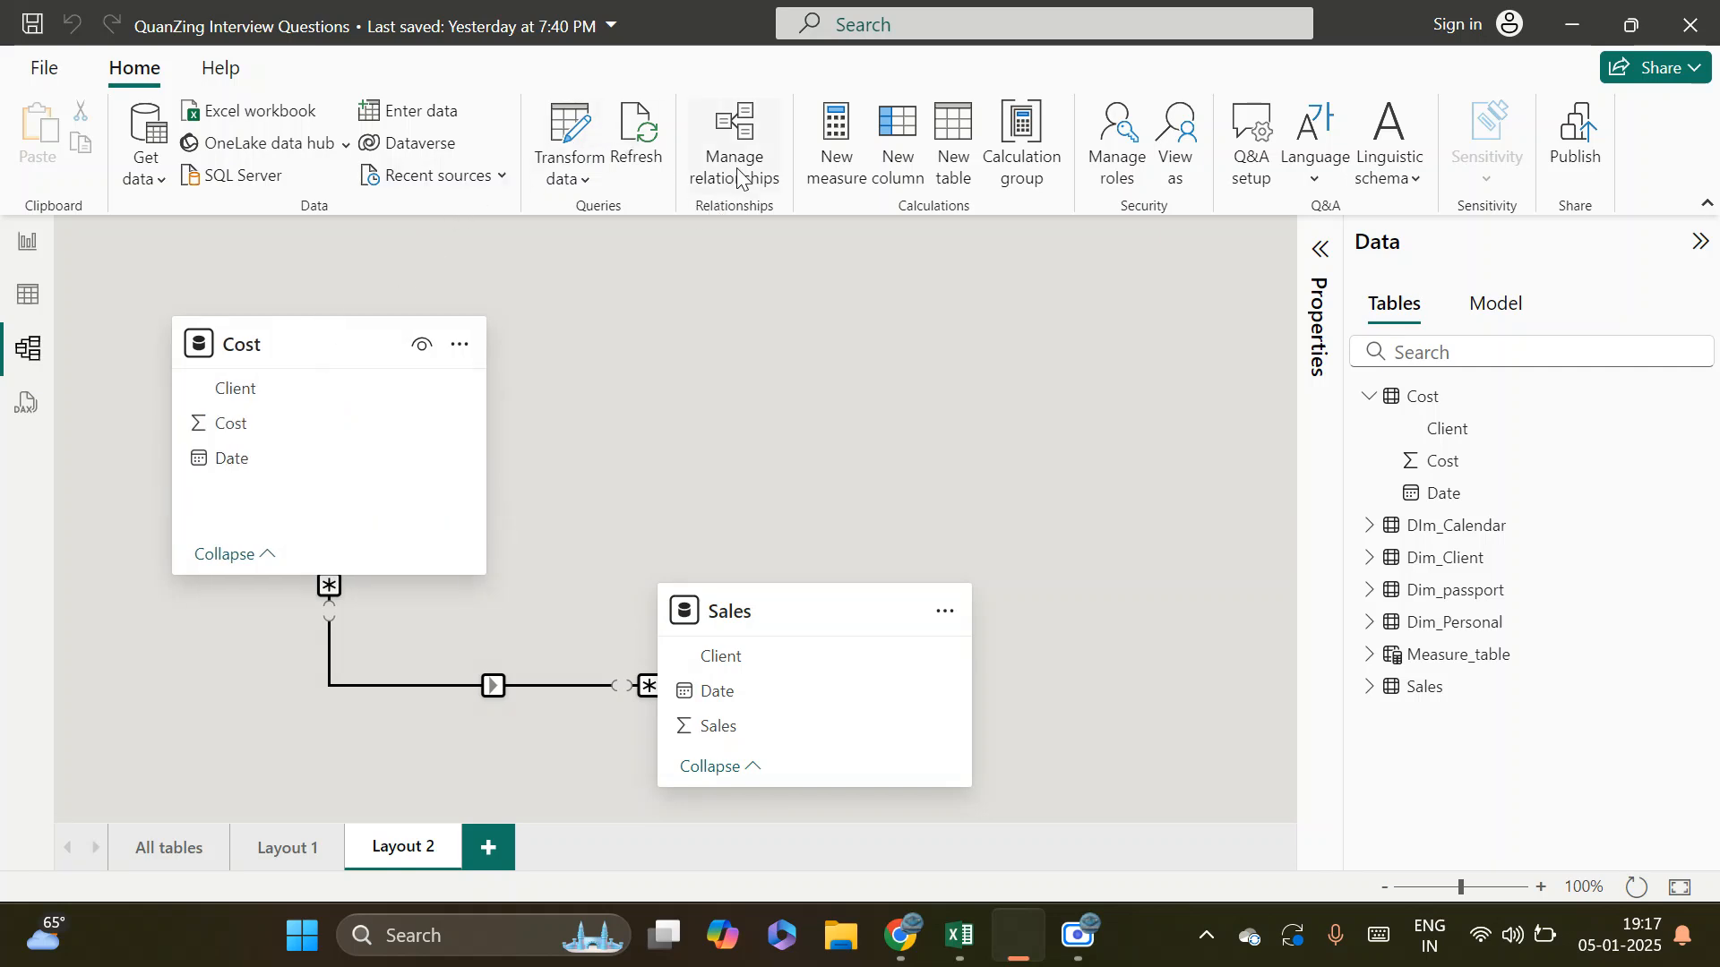
click(428, 681)
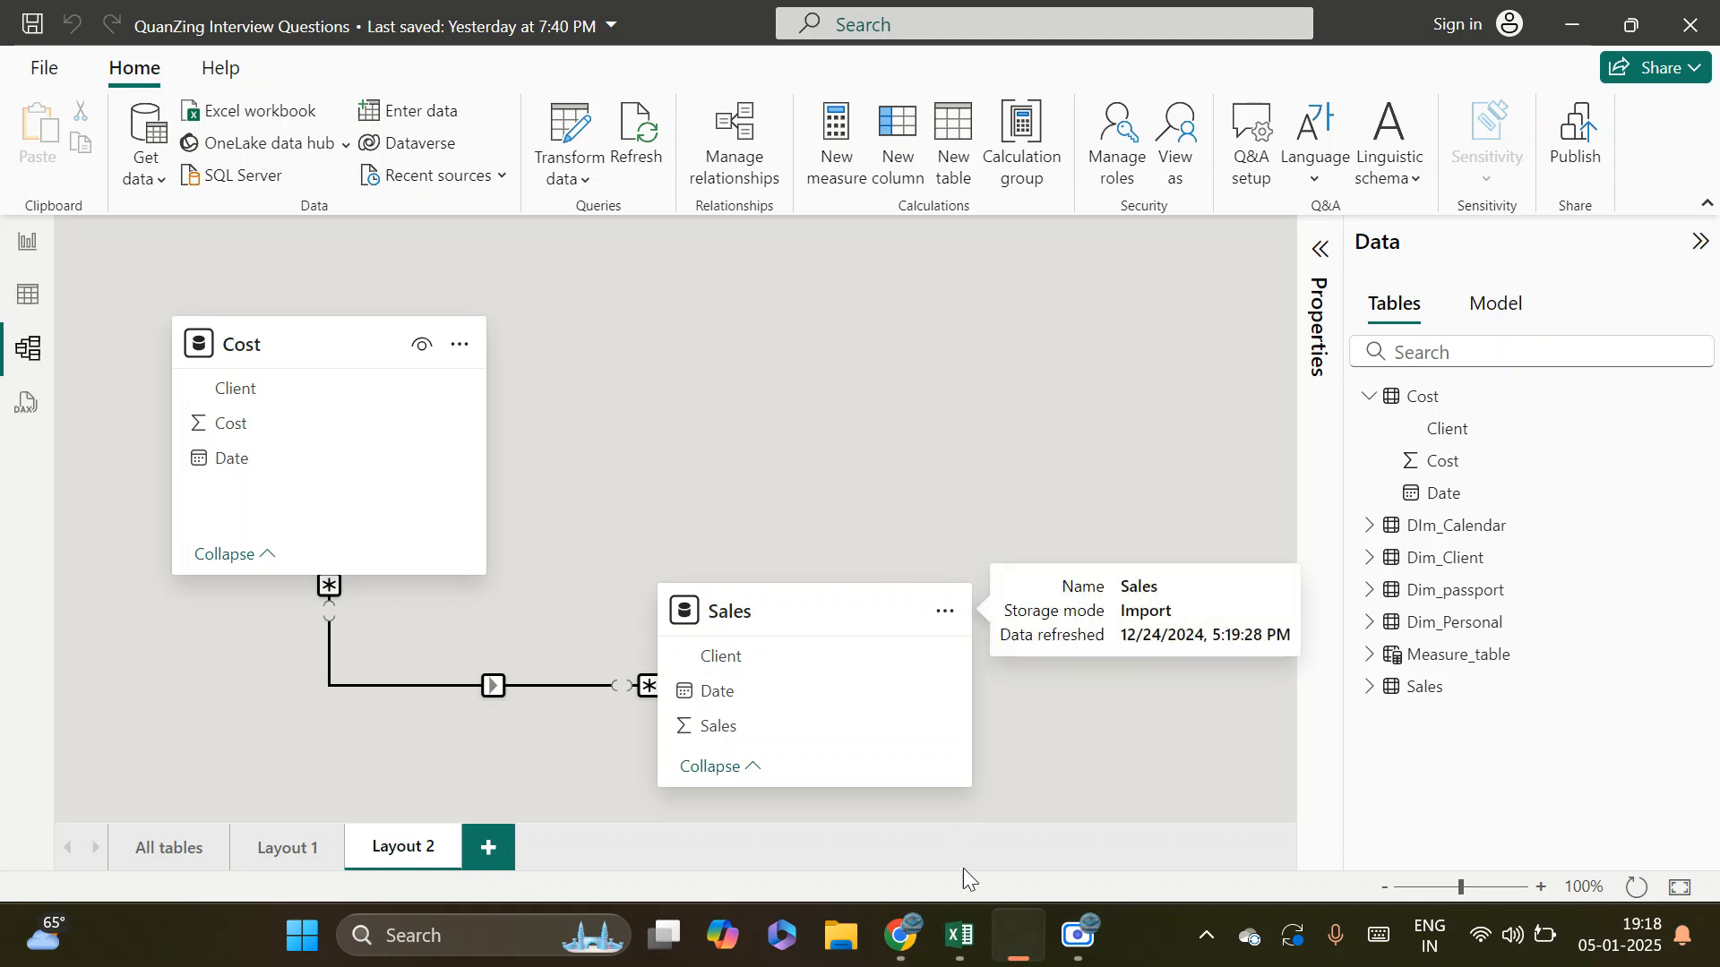
Switch to the Google Meet call in Chrome
mouse_move(901, 936)
click(637, 788)
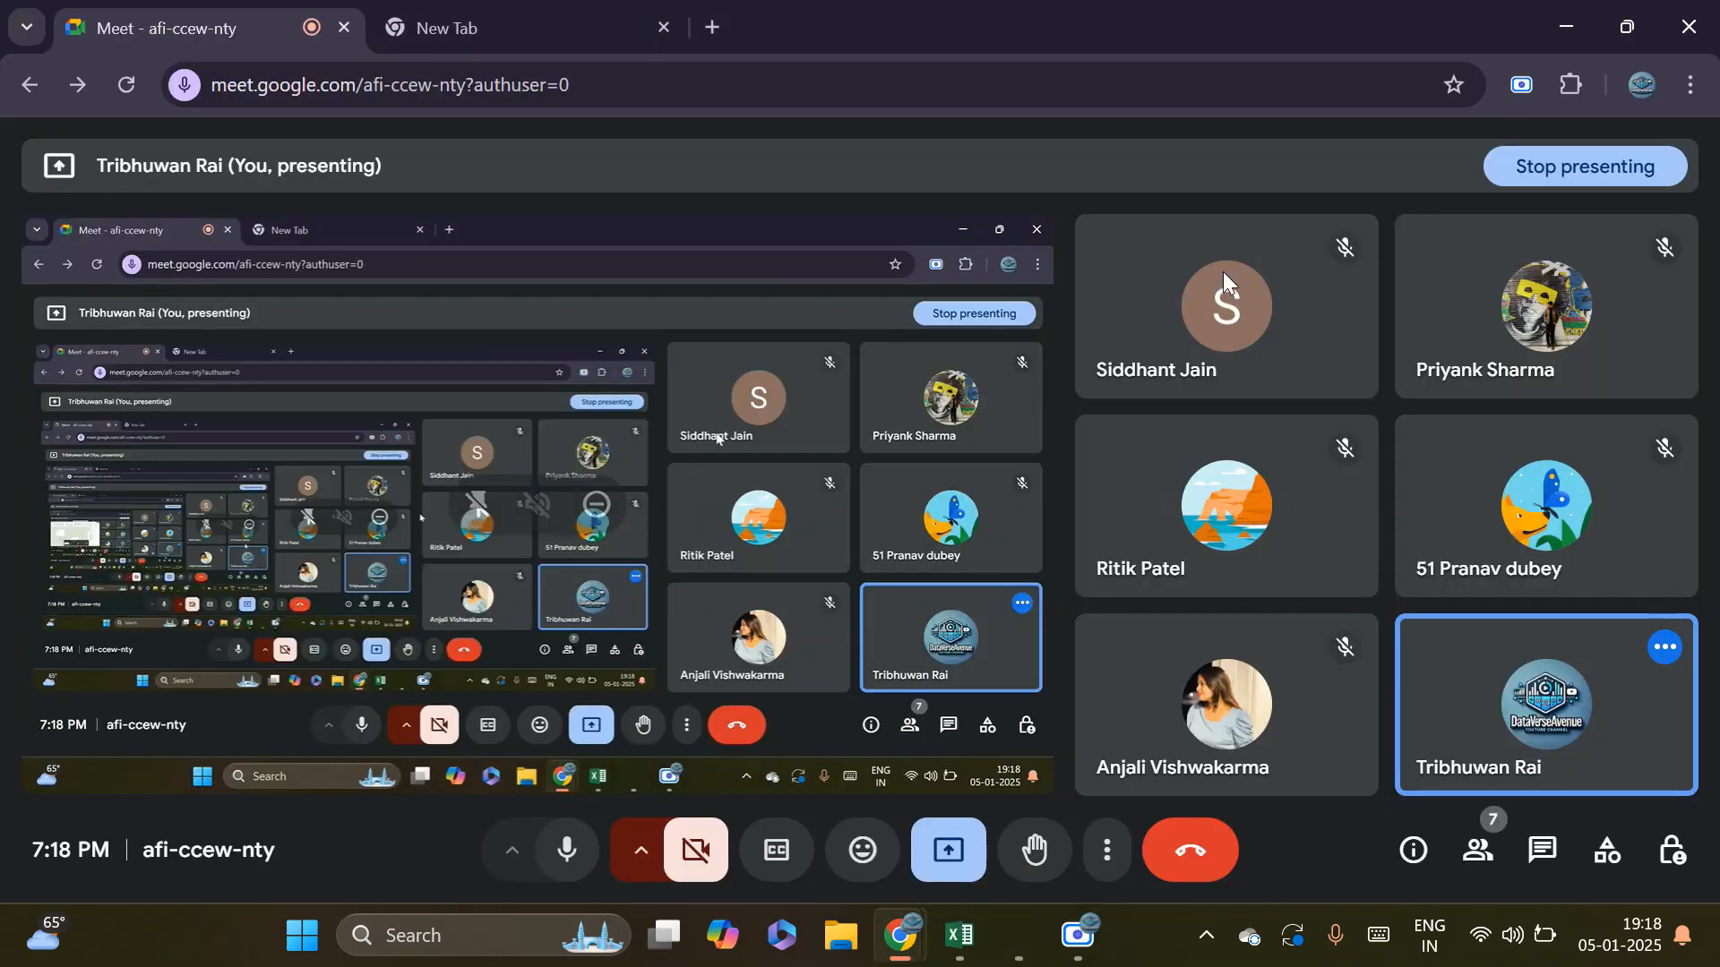